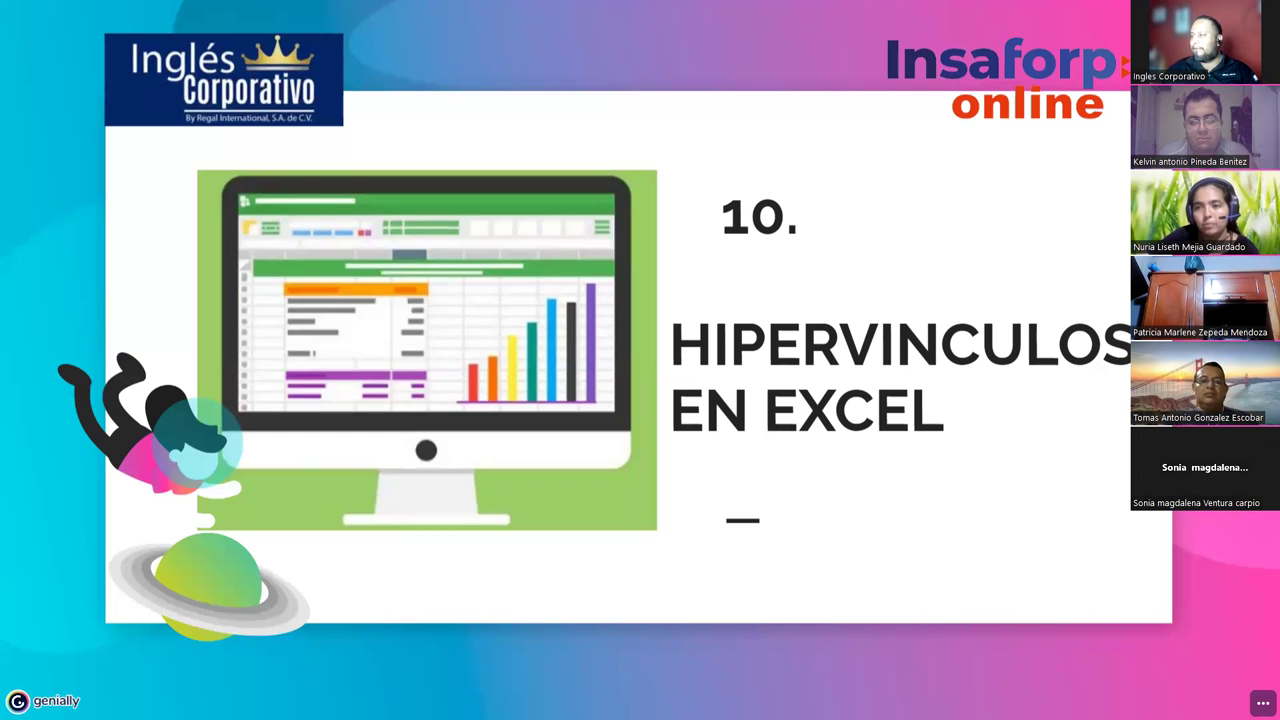
Step: Advance the Genially presentation from the title slide to the INTRODUCCIÓN slide
key(Right)
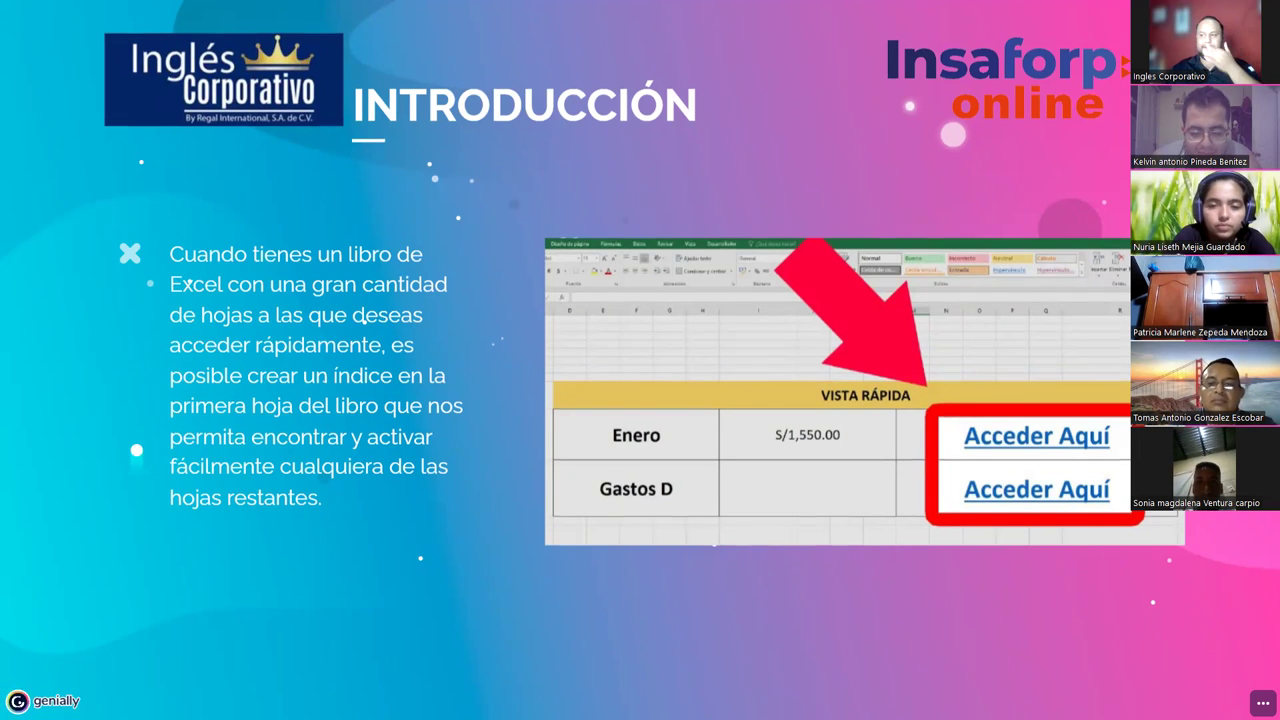
Step: Advance the Genially deck to the slide on creating a sheet index manually
key(Right)
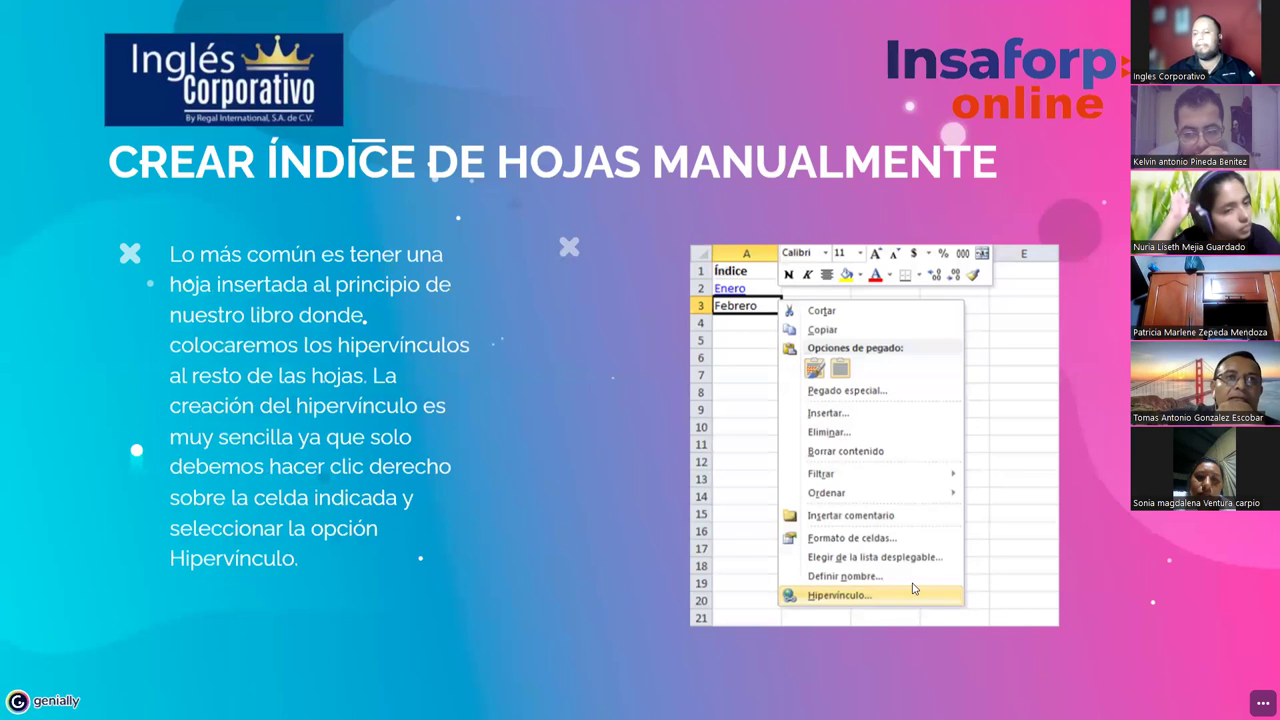
Step: Show the Insertar hipervínculo slide and mark 'Archivo o página web existente' with a red arrow
key(Right)
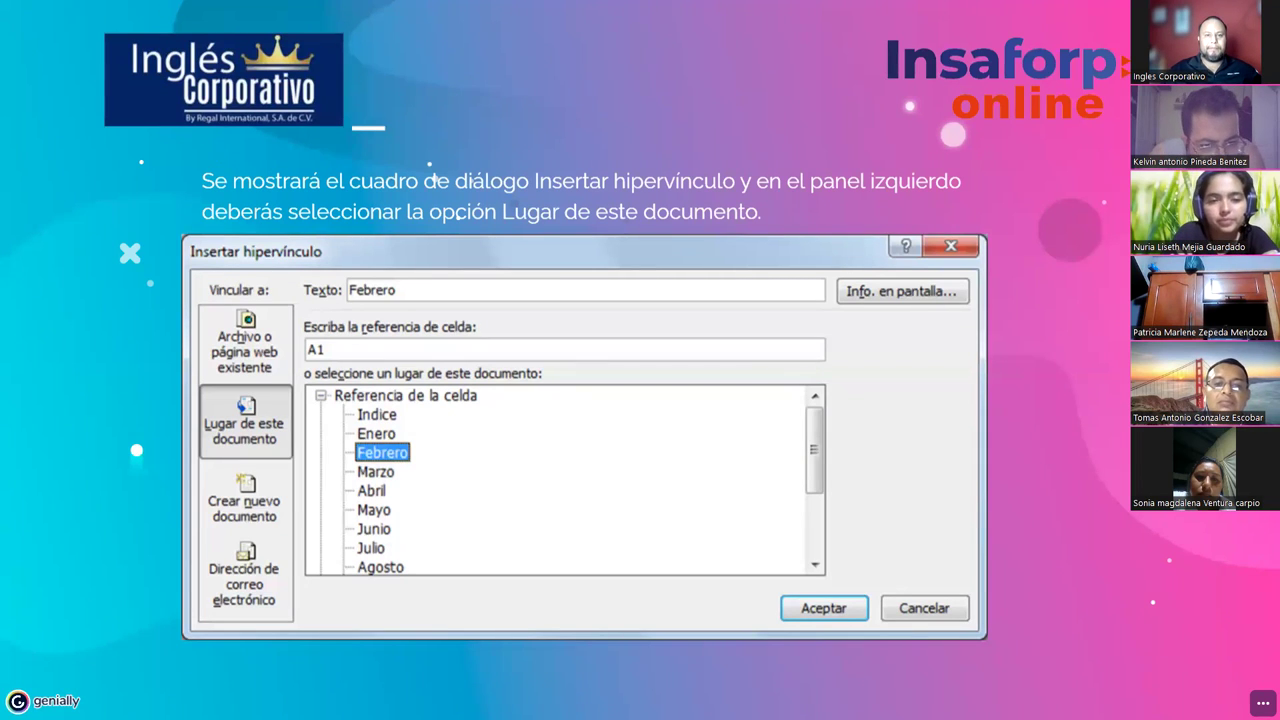
drag(36, 381, 195, 349)
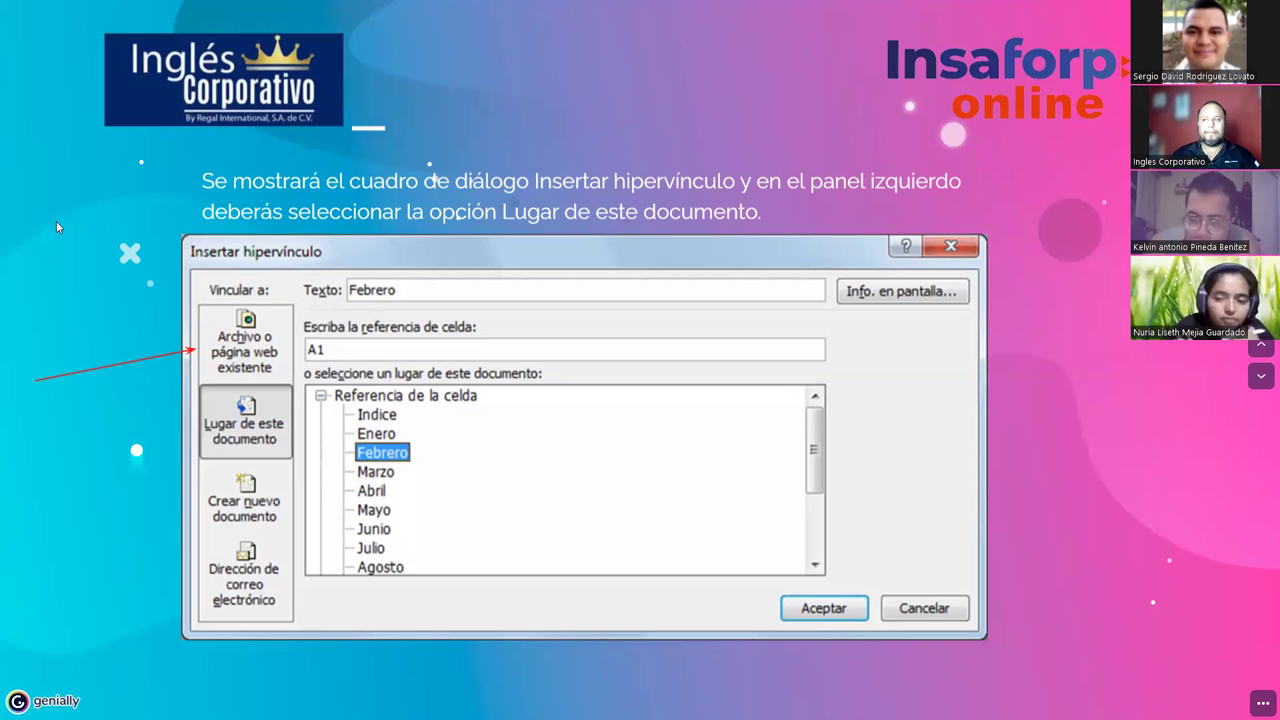
Step: Bring the blank Libro1 workbook forward, enlarge its window taller and wider, and select cell B4
key(alt+Tab)
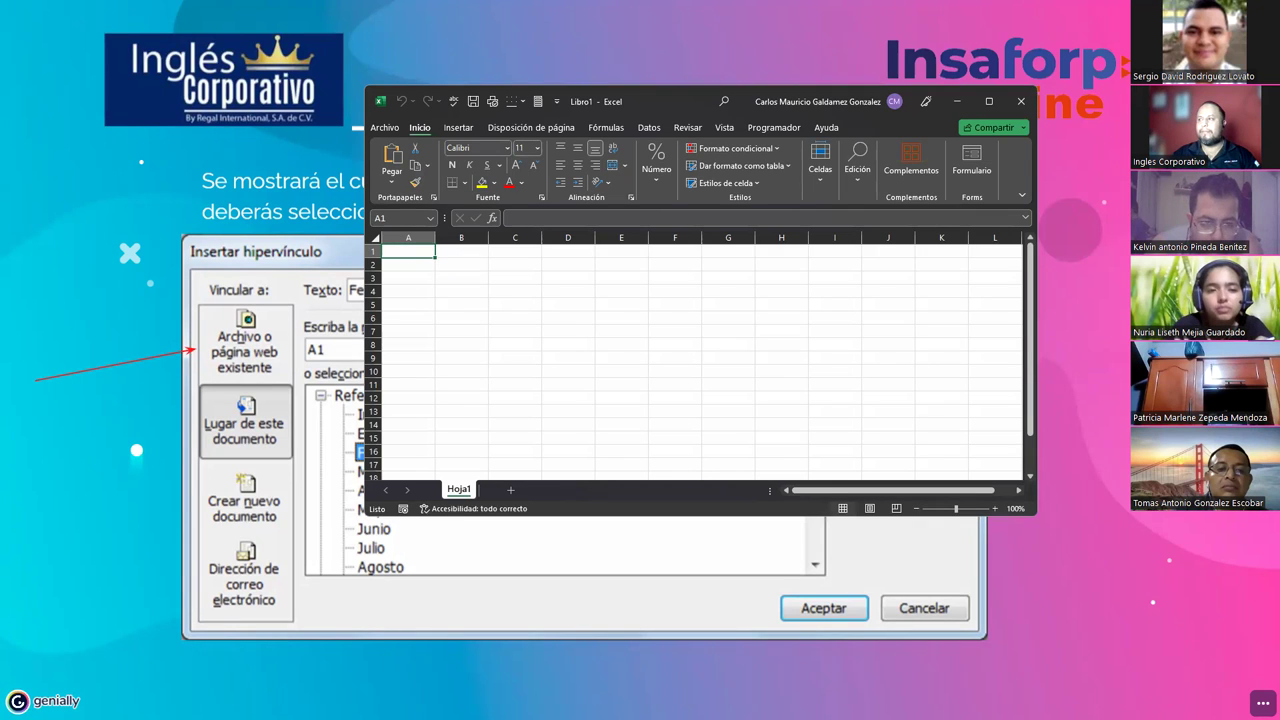
drag(687, 108, 731, 116)
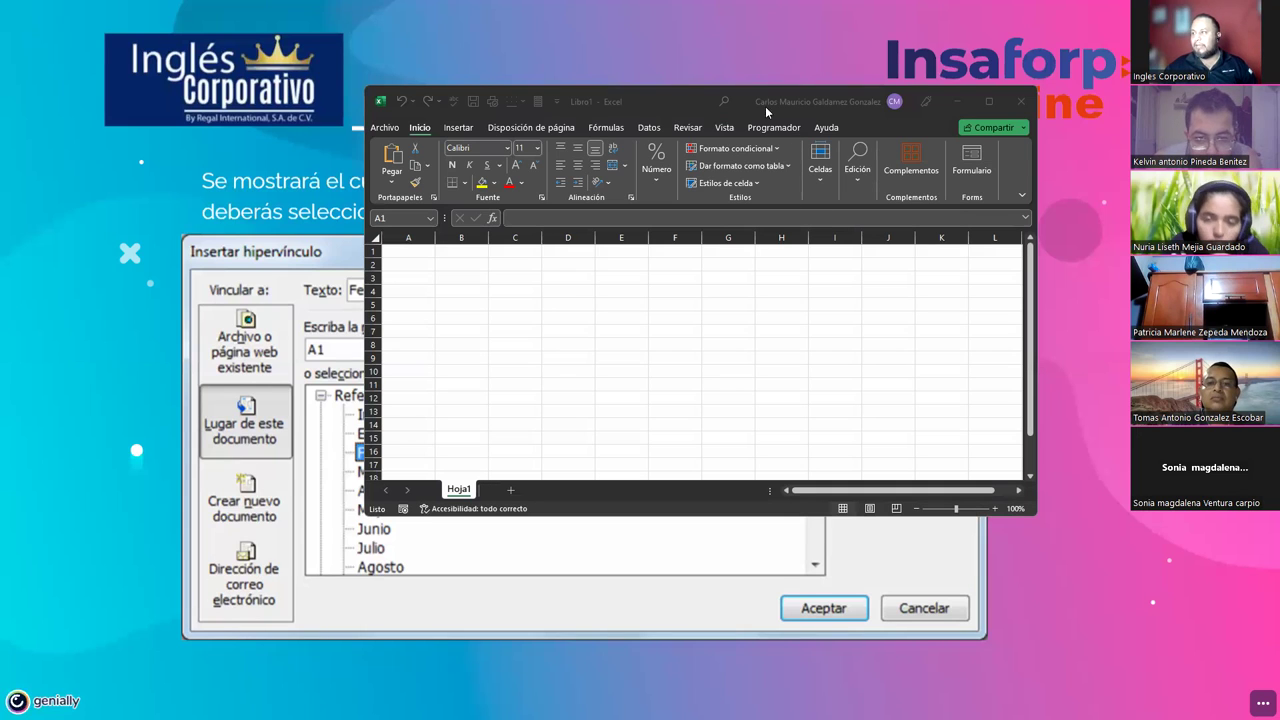
drag(680, 97, 756, 33)
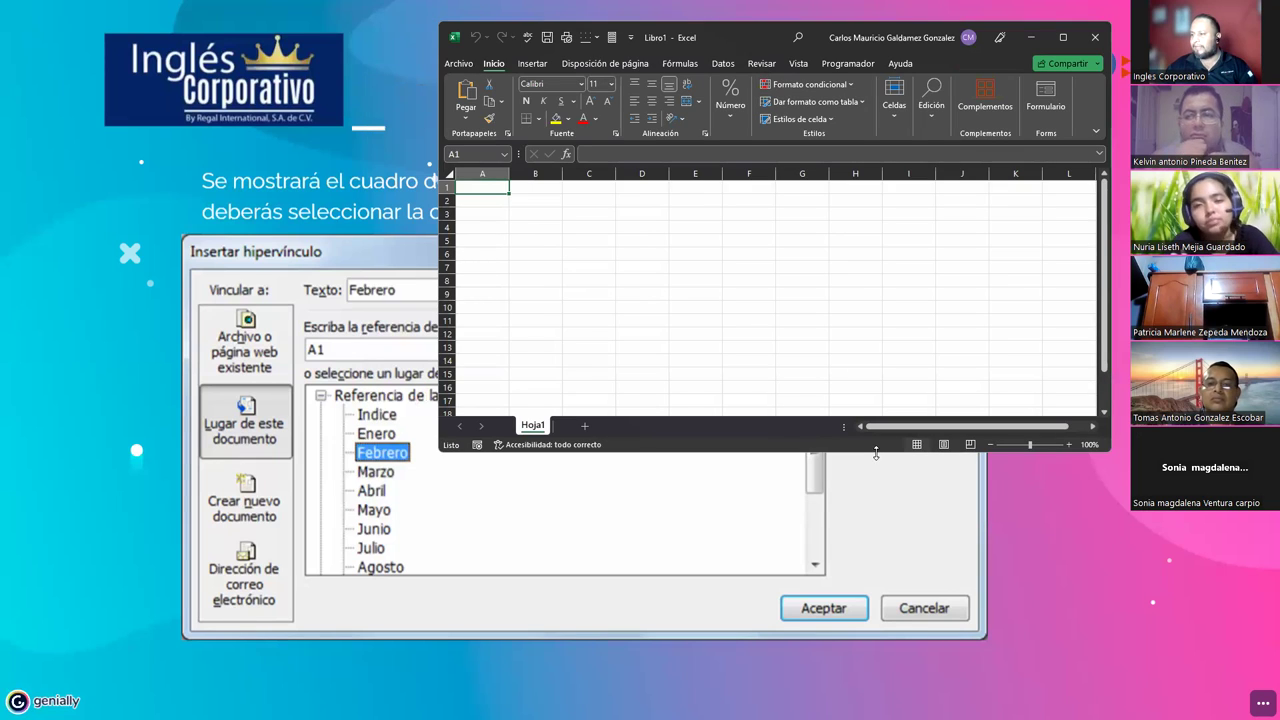
drag(876, 452, 876, 692)
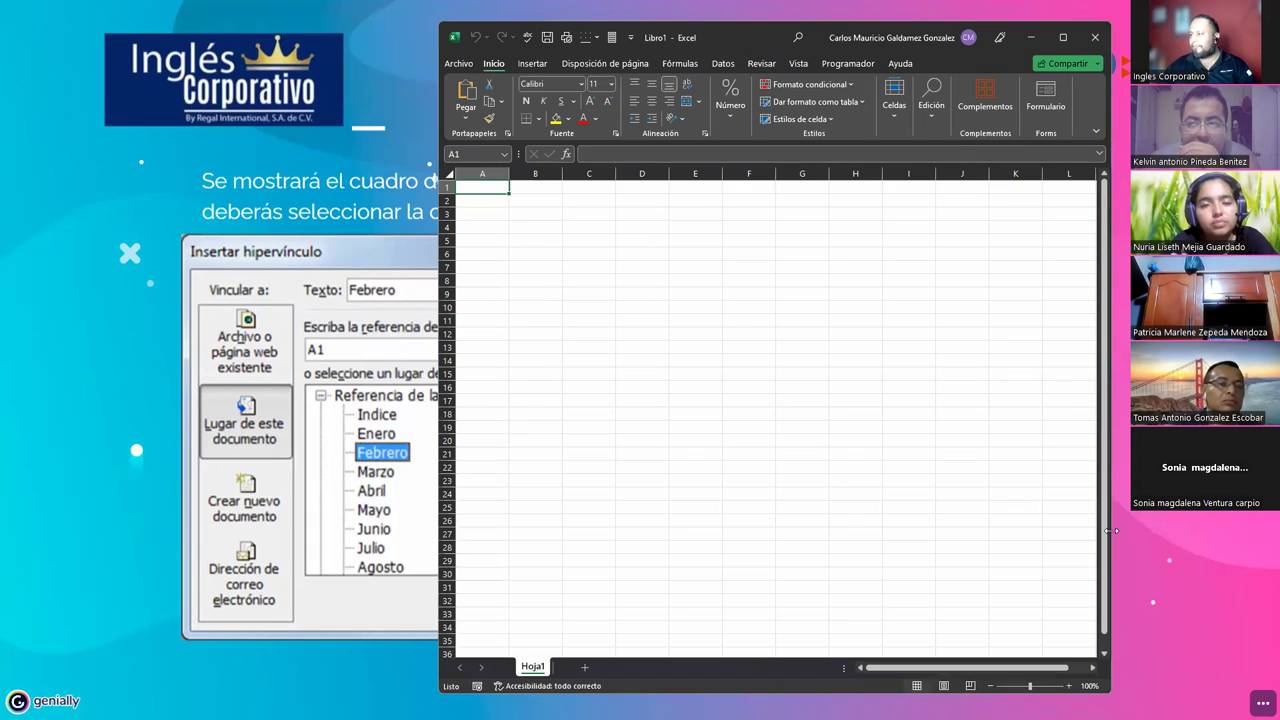
drag(1112, 531, 1260, 531)
click(540, 227)
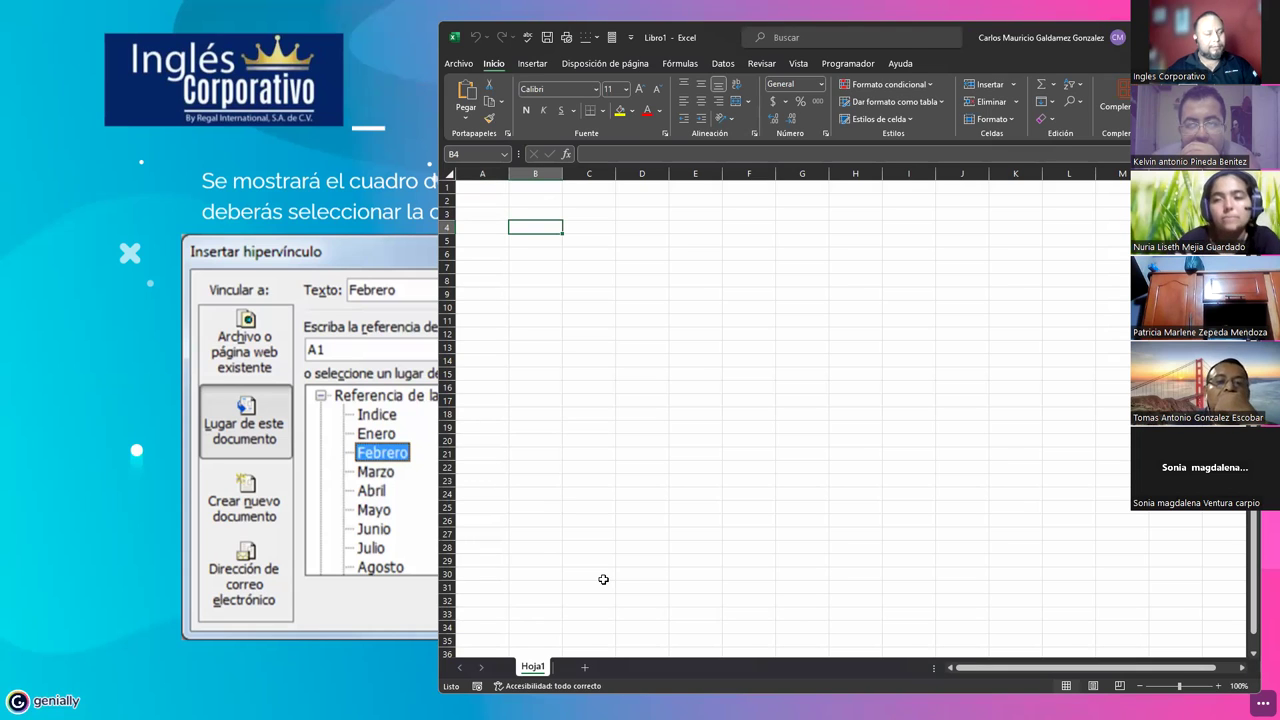
Step: Enter 'AULAVIRTUALCLIC' in uppercase in B4 and auto-fit column B to the text
text(aulavirtualclic)
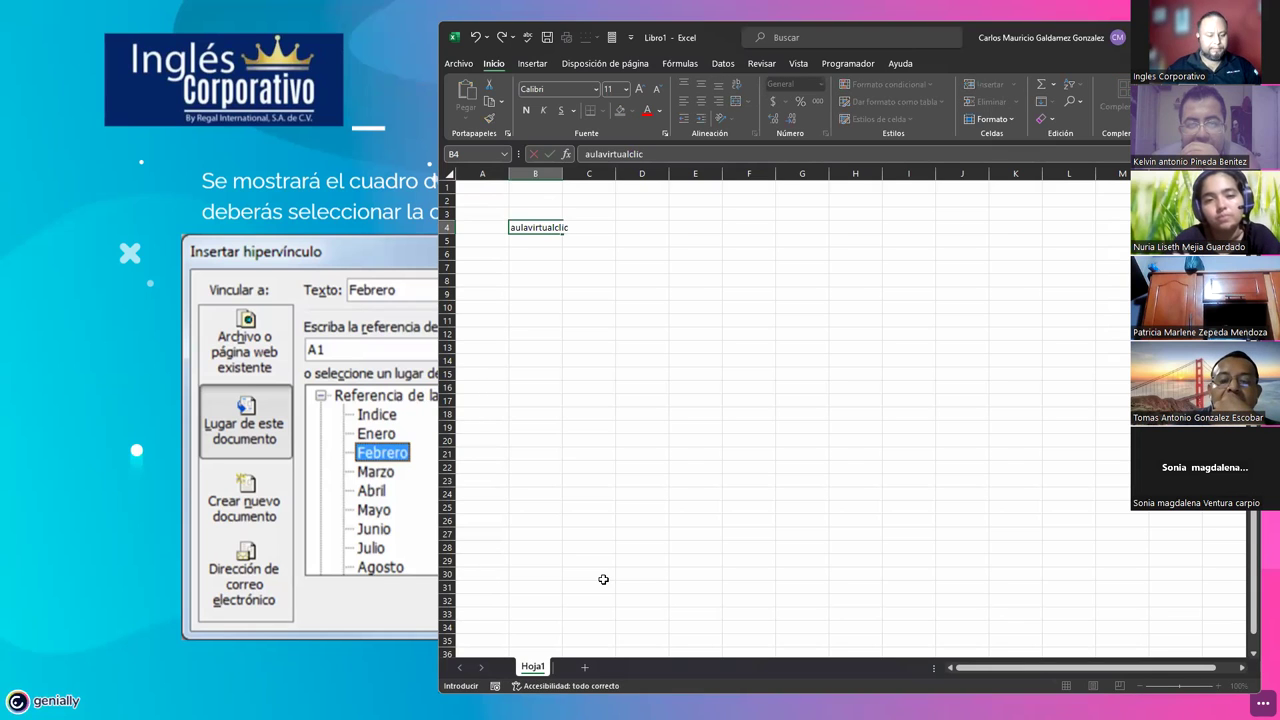
key(Escape)
text(AULAVIRTUALCLIC)
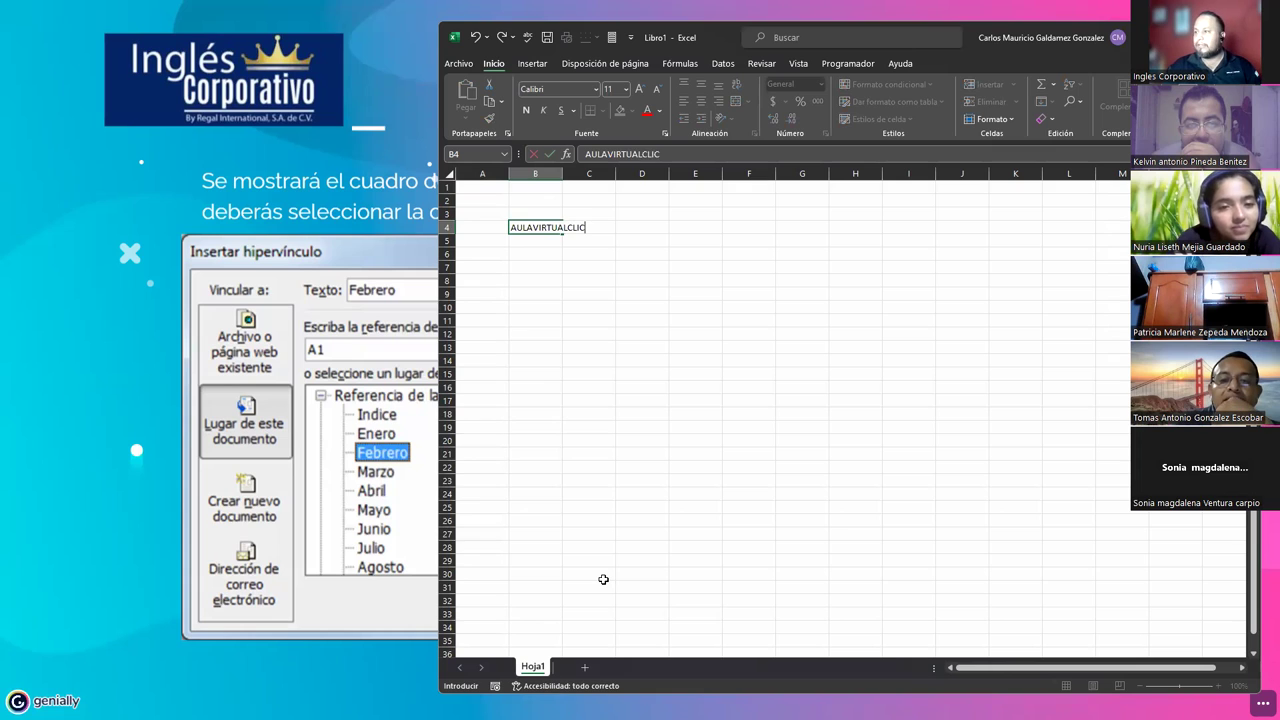
key(ctrl+Return)
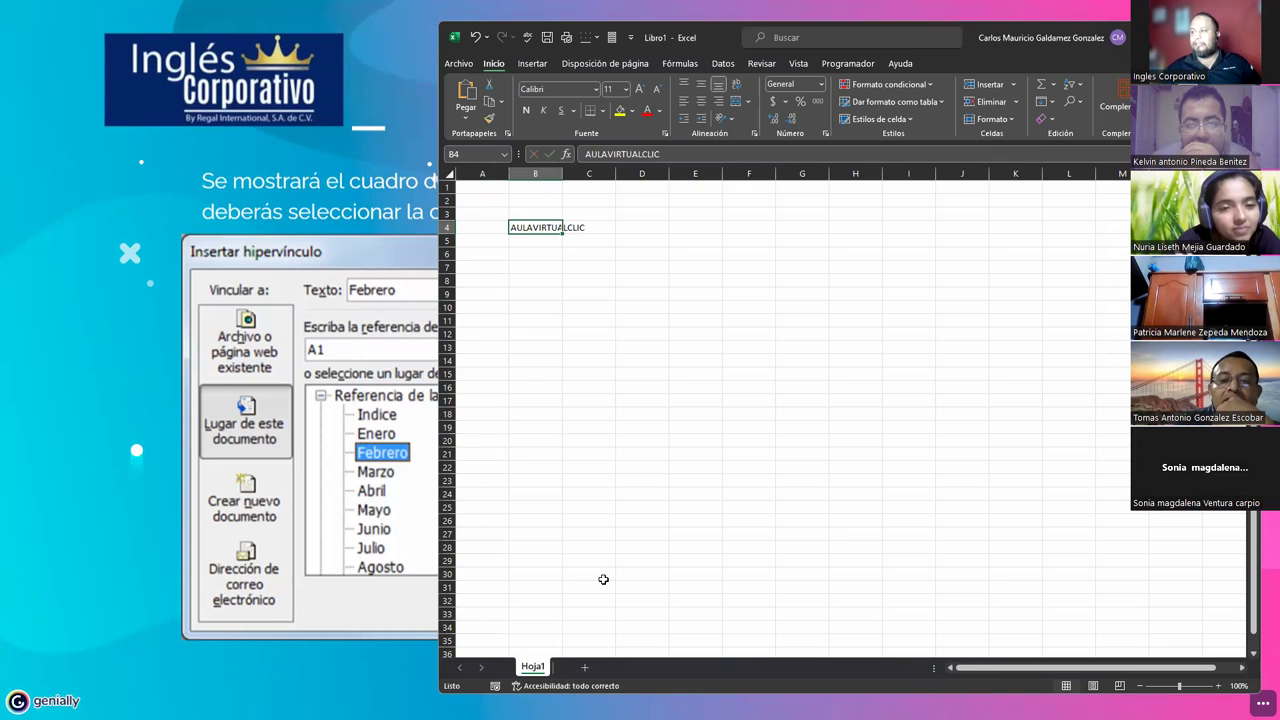
double_click(562, 174)
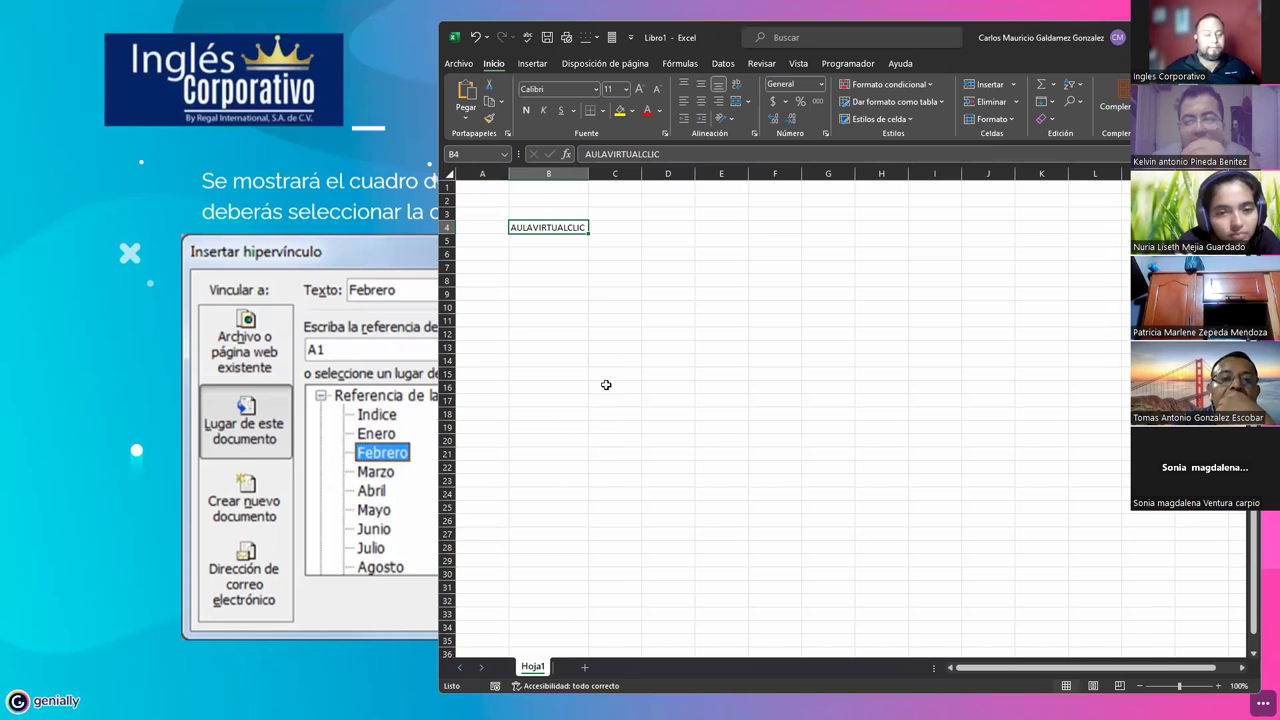
right_click(563, 229)
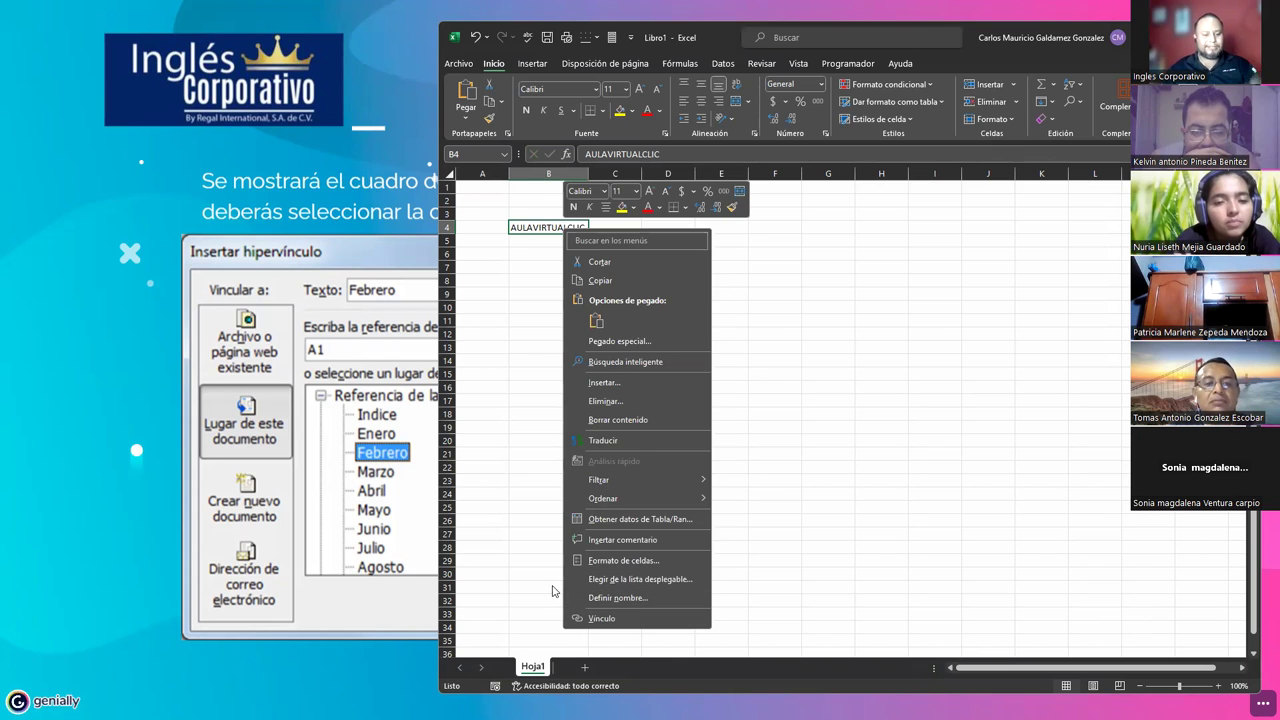
Step: Hyperlink B4's AULAVIRTUALCLIC text to the Cursos.xlsx workbook in the Documents folder
click(599, 620)
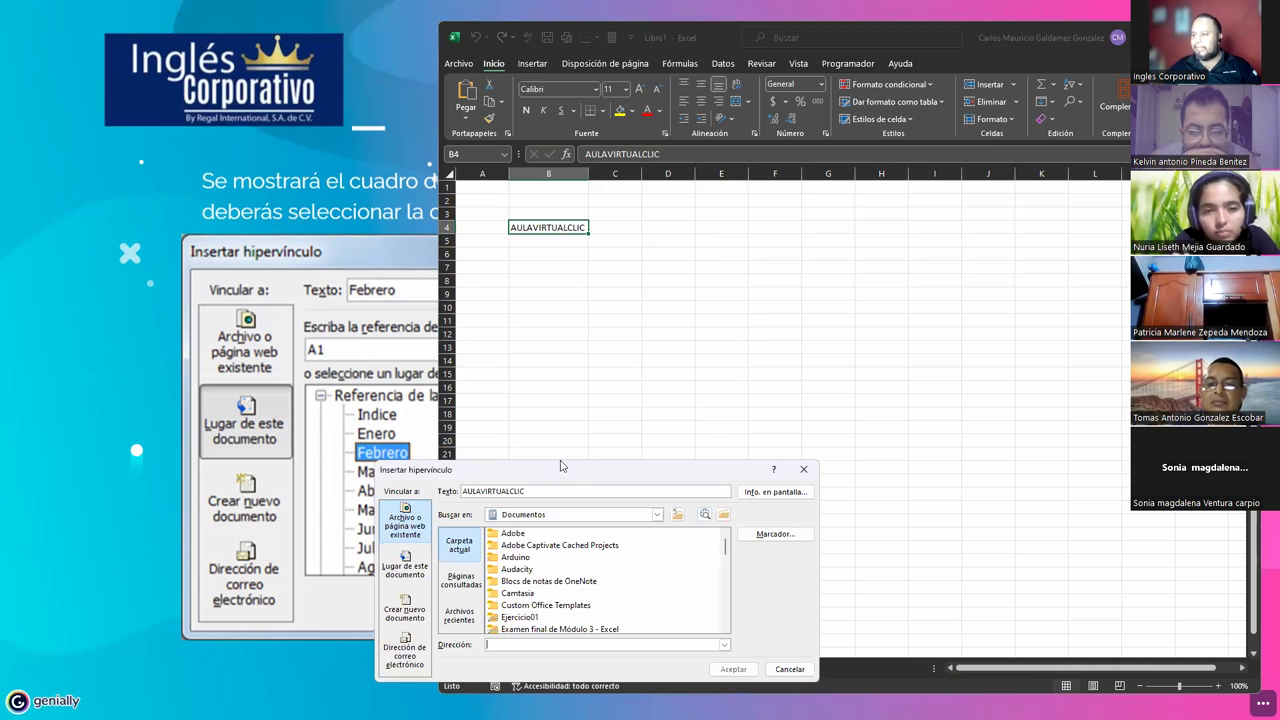
drag(561, 466, 678, 292)
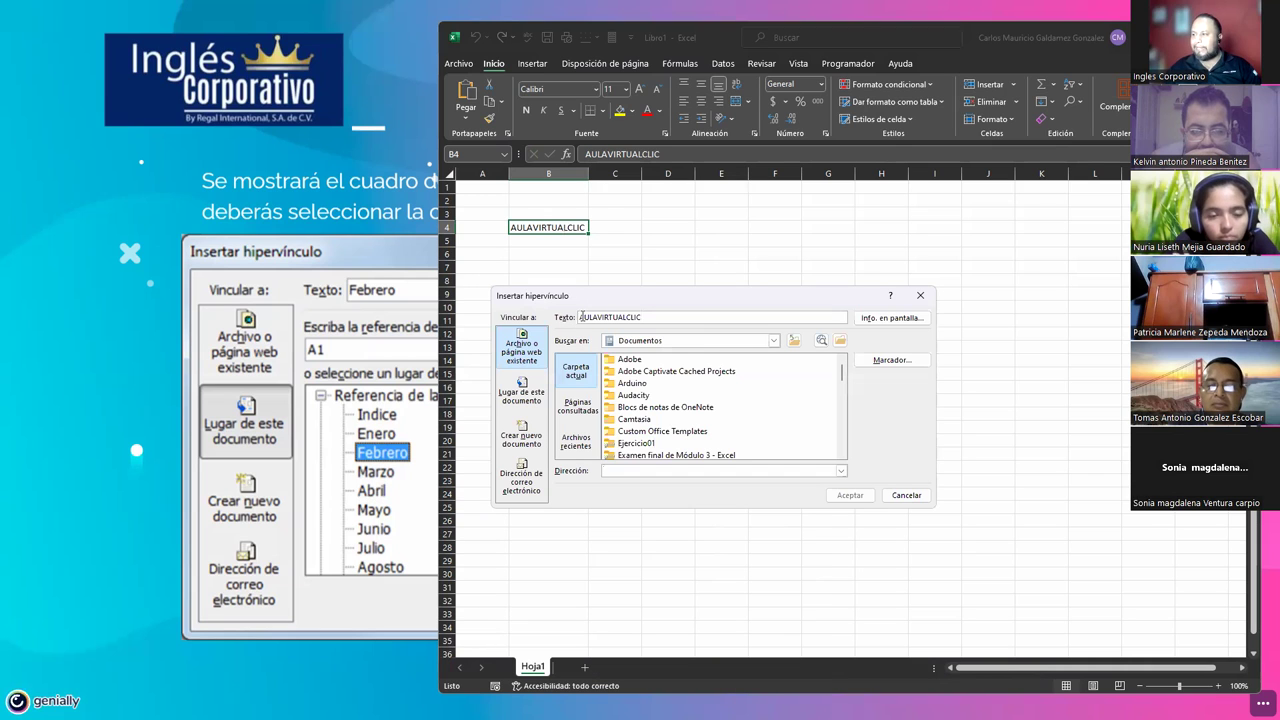
click(627, 470)
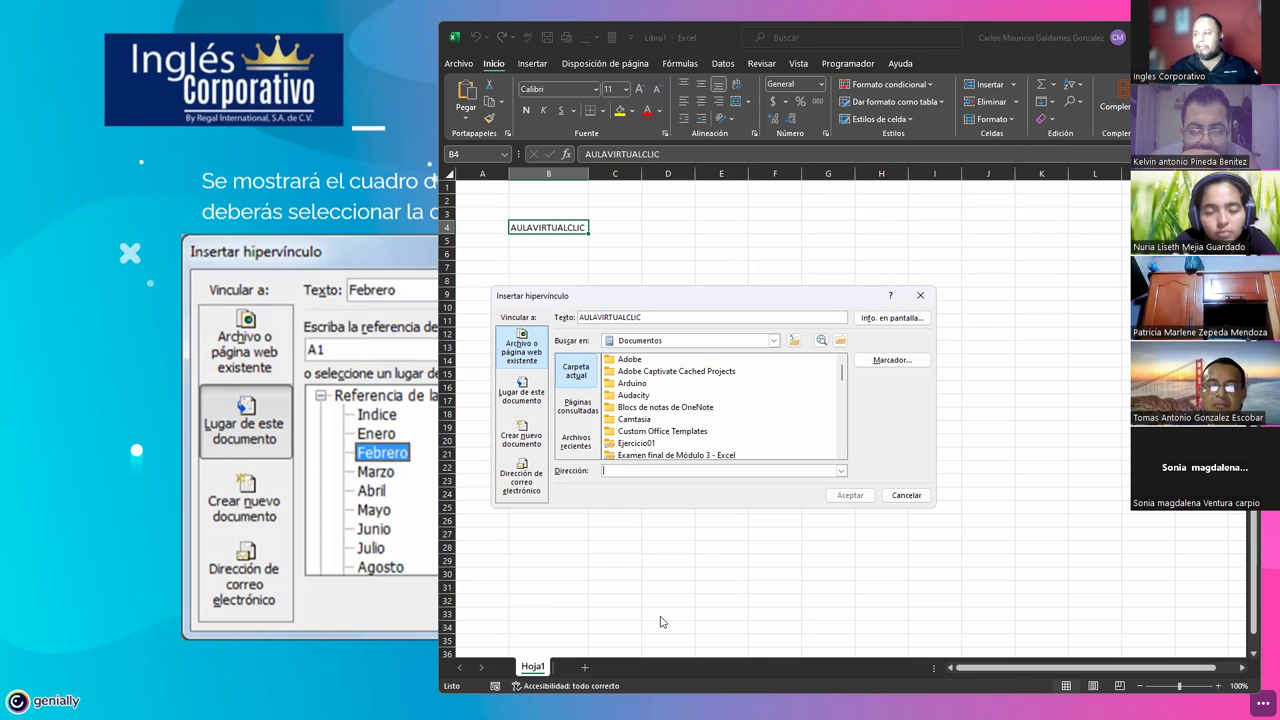
click(577, 446)
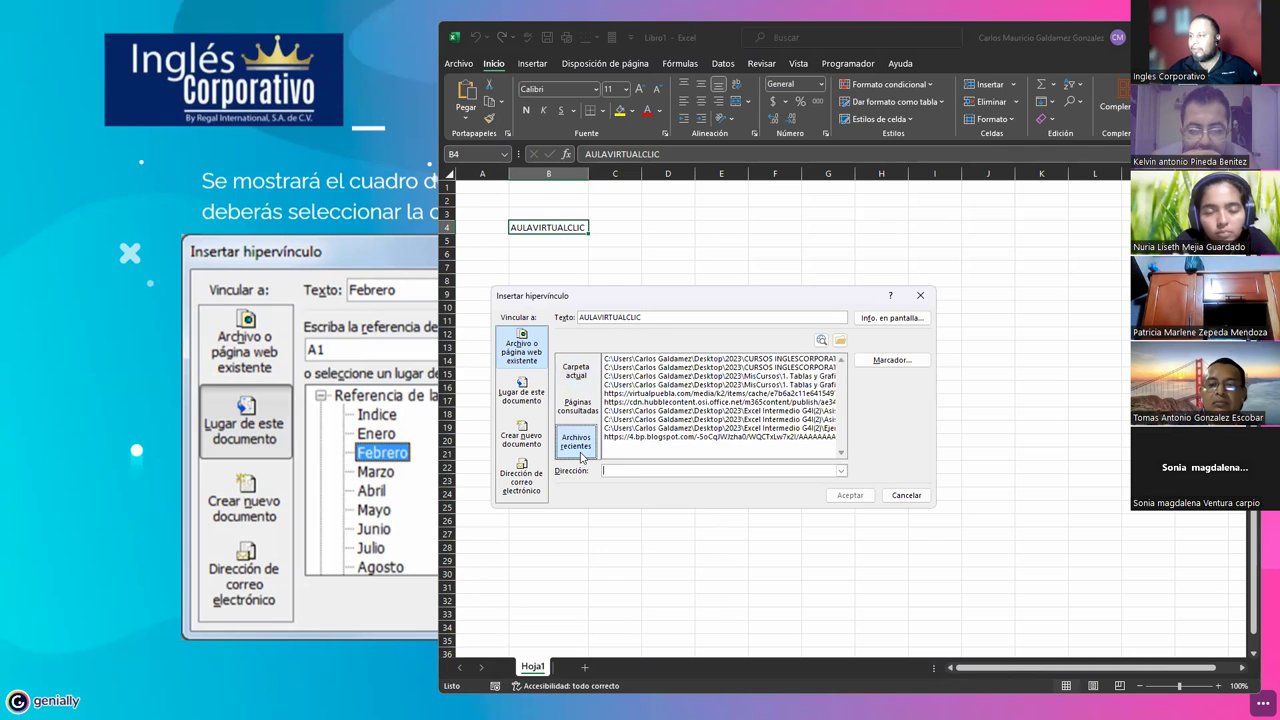
click(577, 405)
click(576, 370)
scroll(645, 455, down, 2)
scroll(646, 445, down, 2)
scroll(648, 436, down, 2)
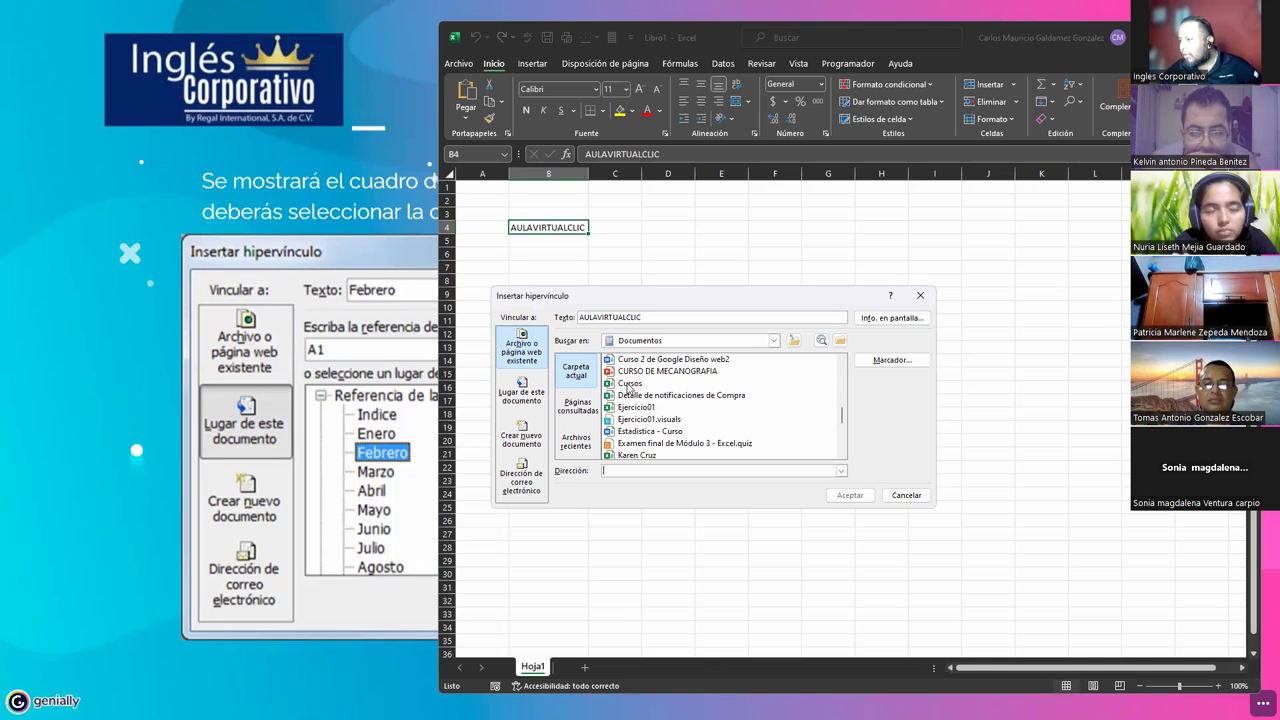
click(628, 386)
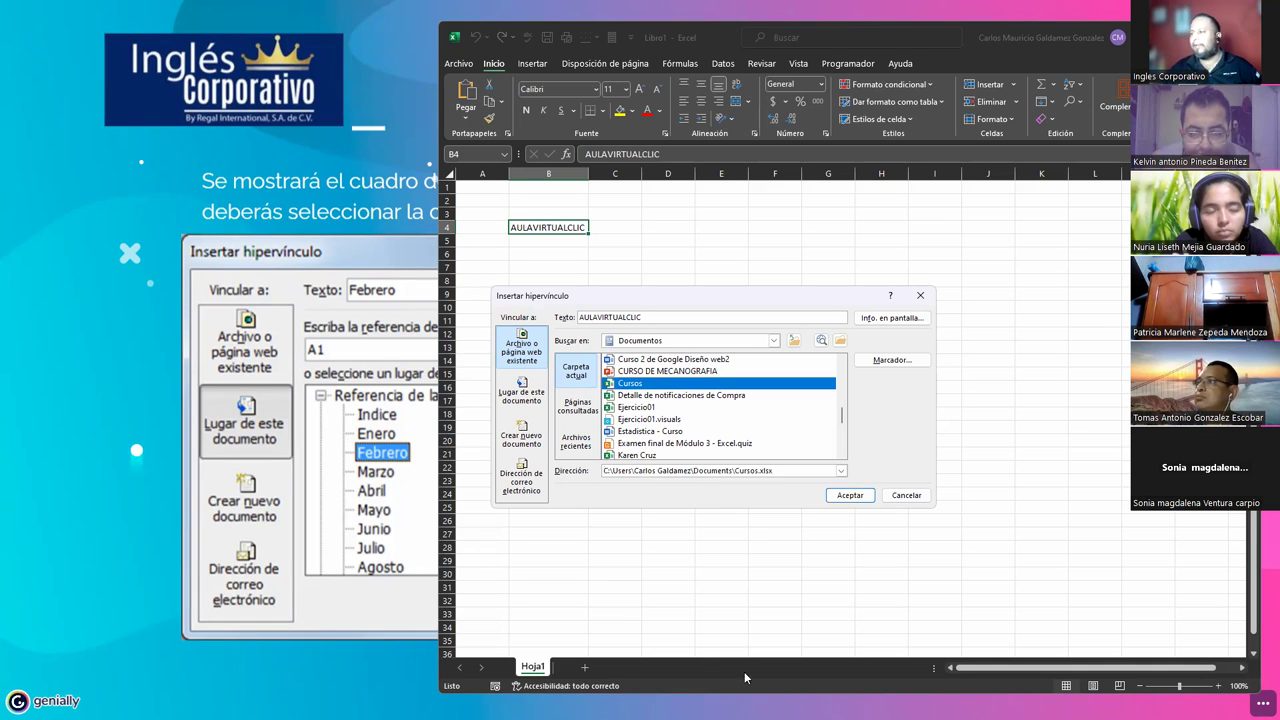
click(850, 497)
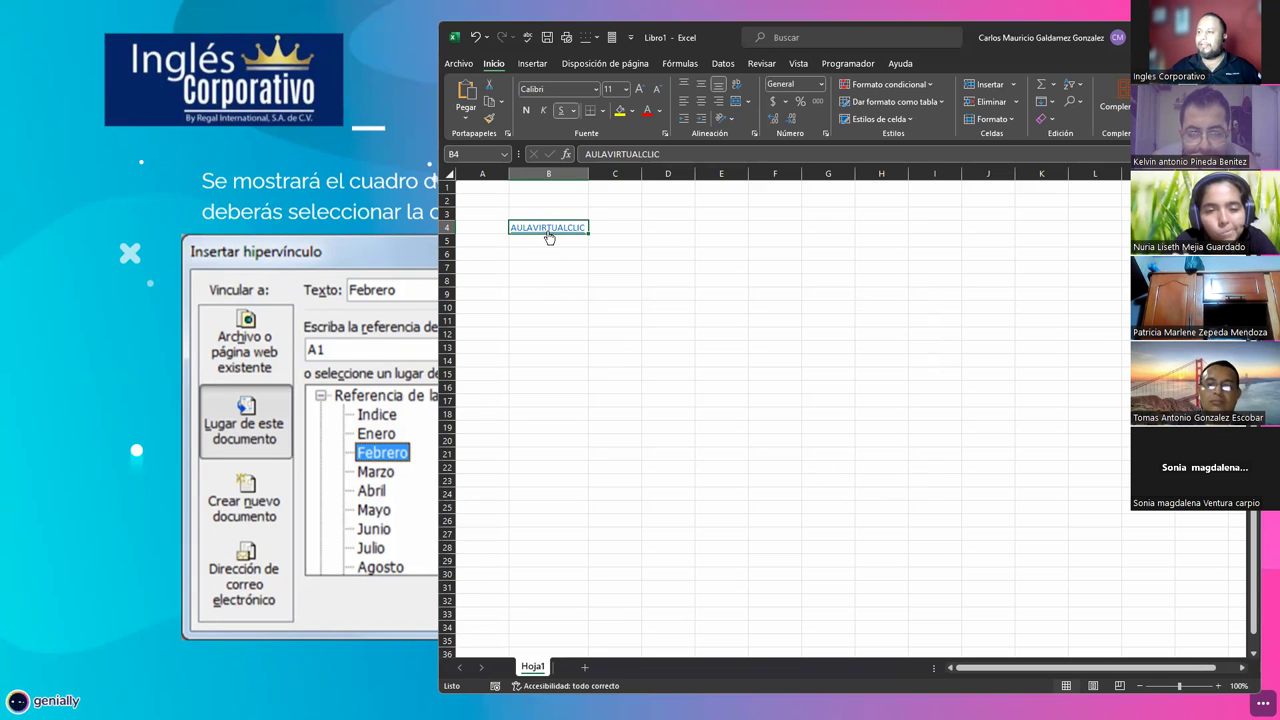
Step: Follow B4's link to open Cursos, view its Diplomados and Categorias-ID sheets, then return to Libro1 cell C4
click(546, 228)
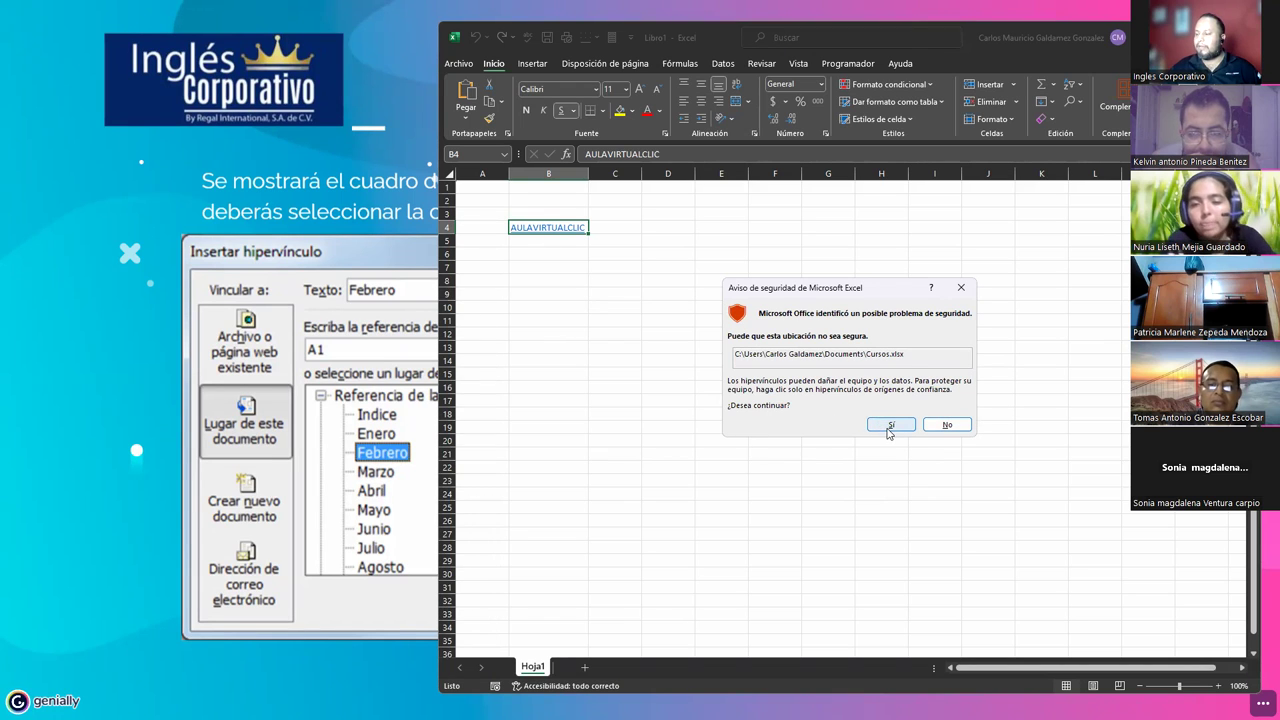
click(888, 428)
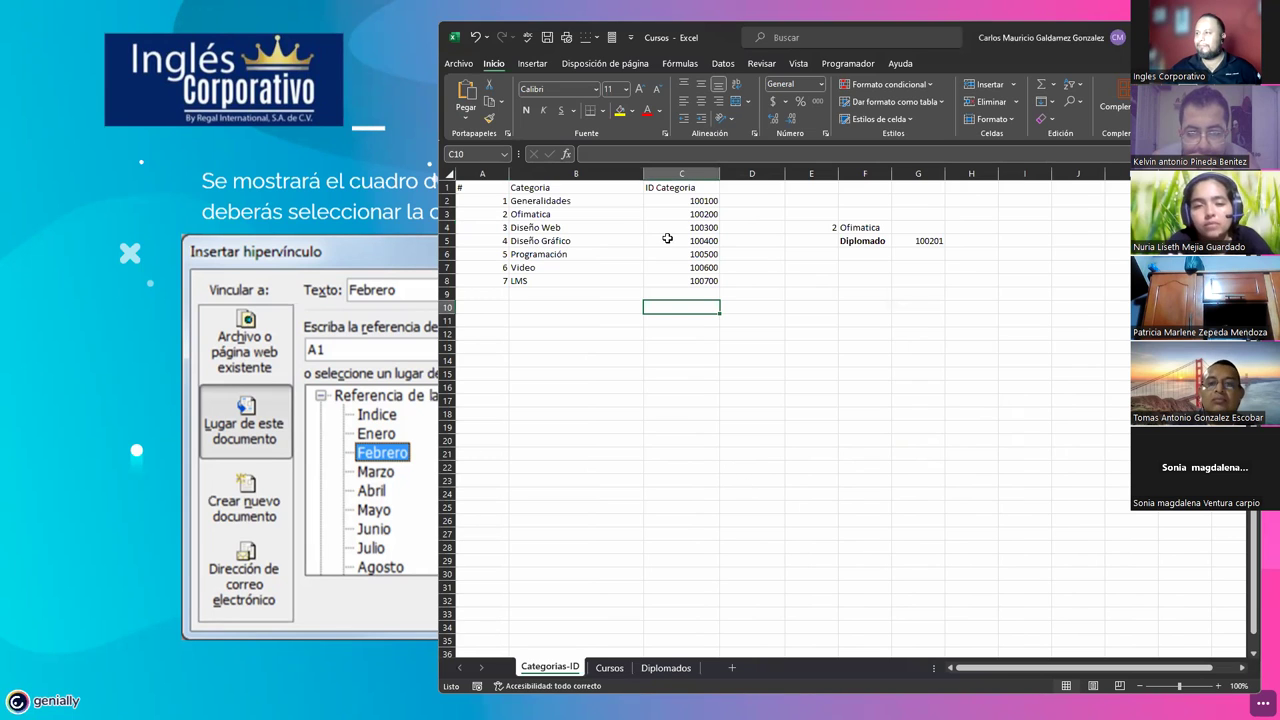
drag(723, 37, 755, 198)
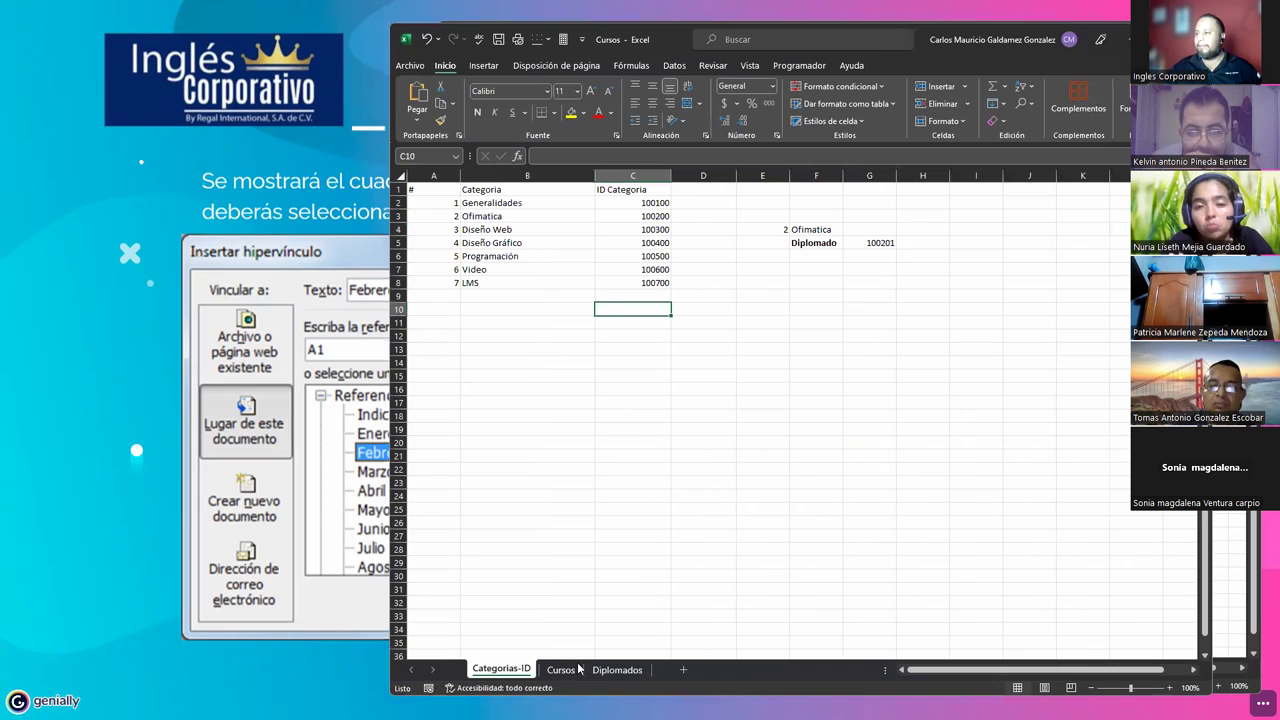
click(615, 670)
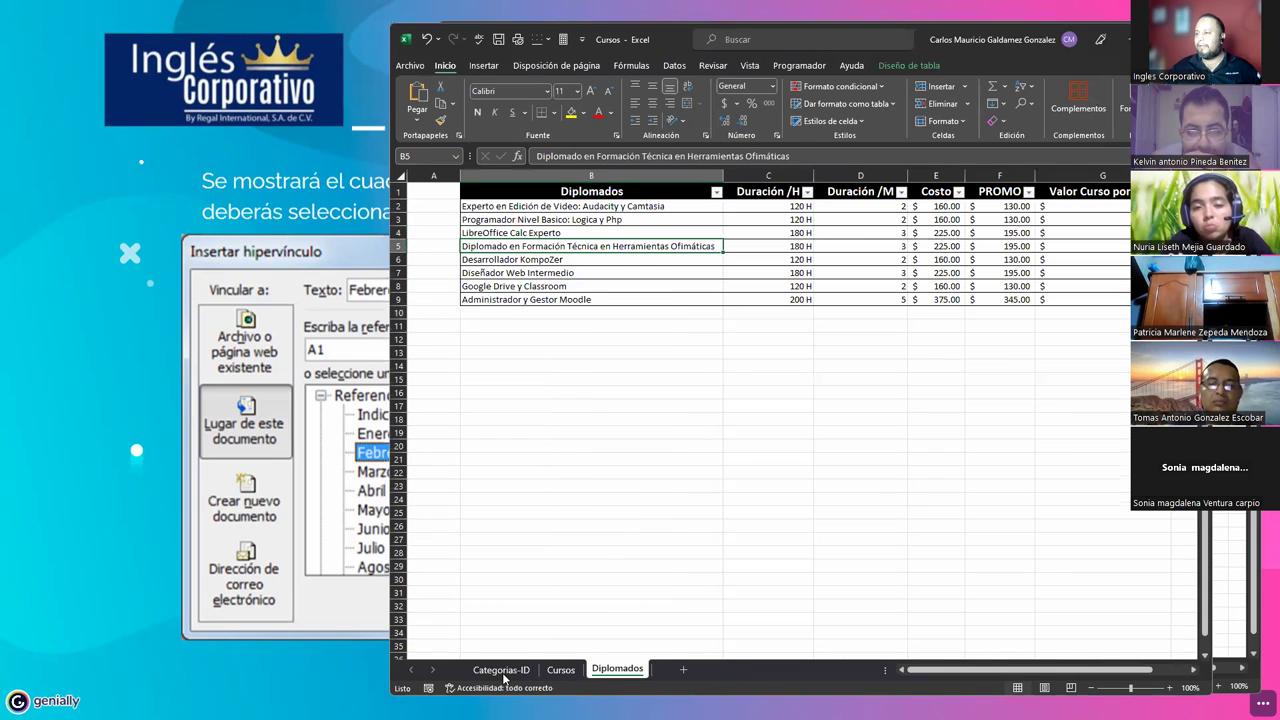
click(504, 675)
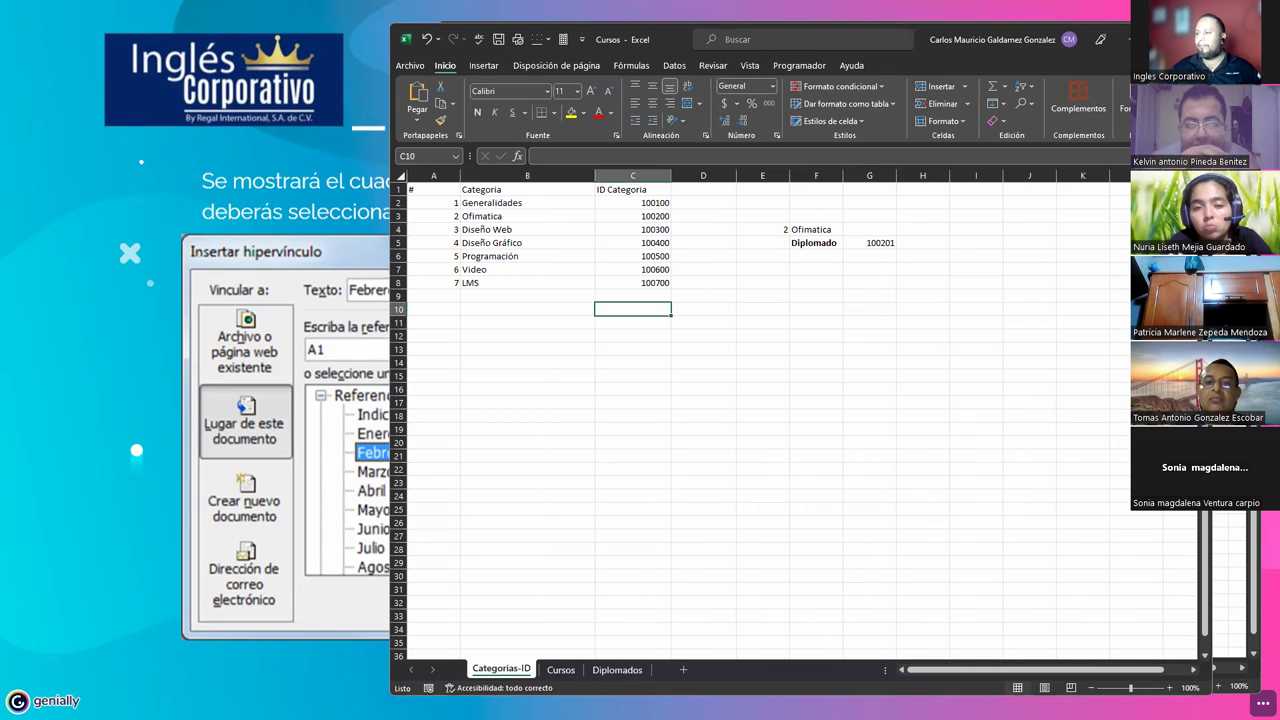
key(alt+Tab)
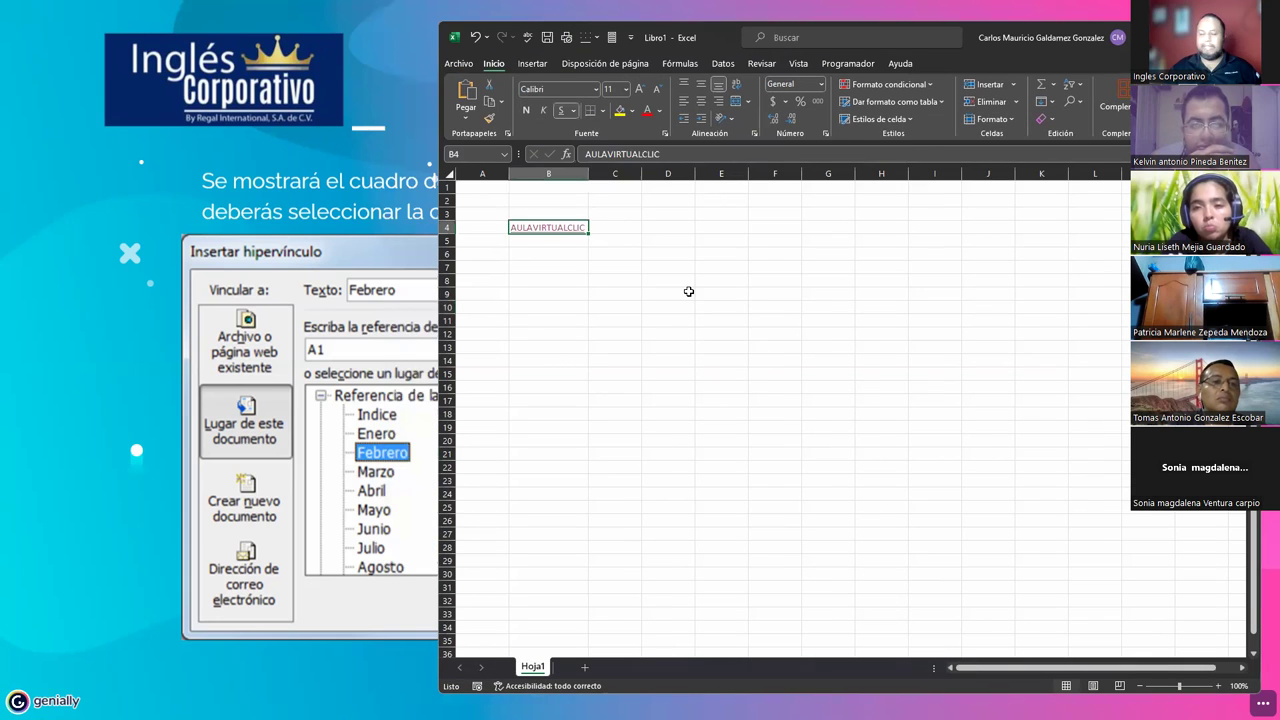
key(Right)
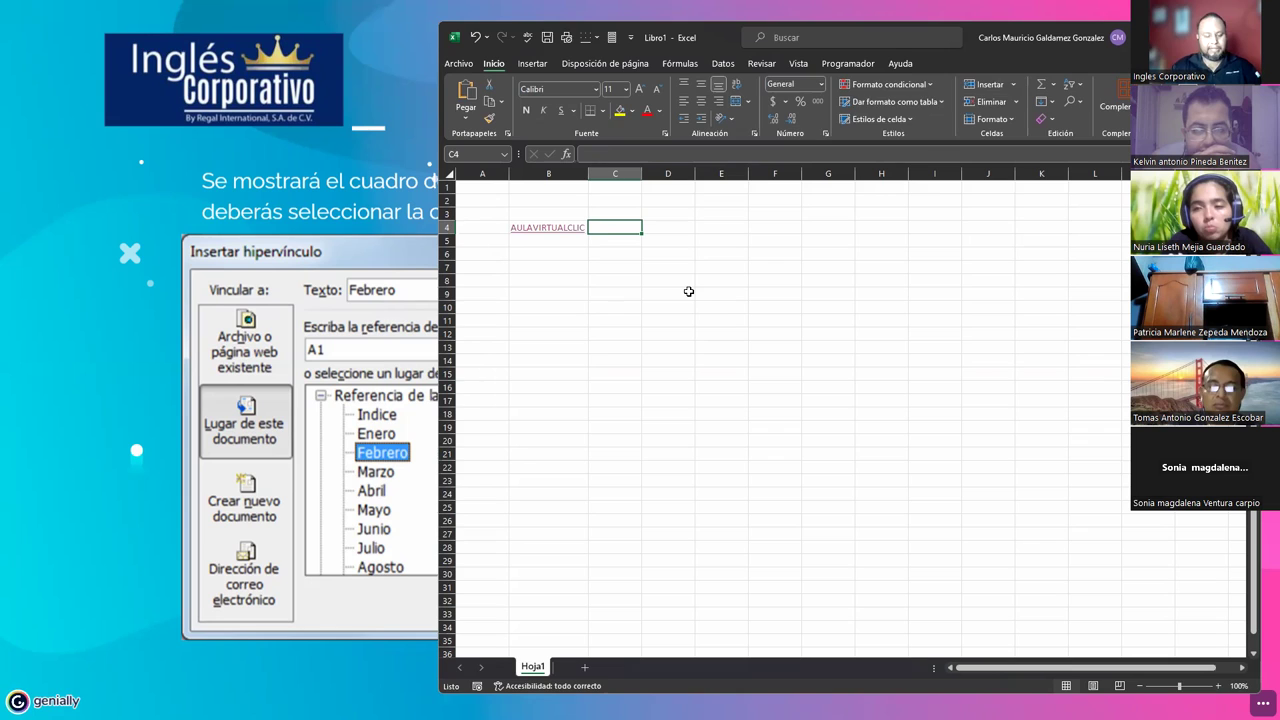
Step: Label C4 'A un Archivo' and enter AULAVIRTUALCLIC in B5
text(A un Archivo)
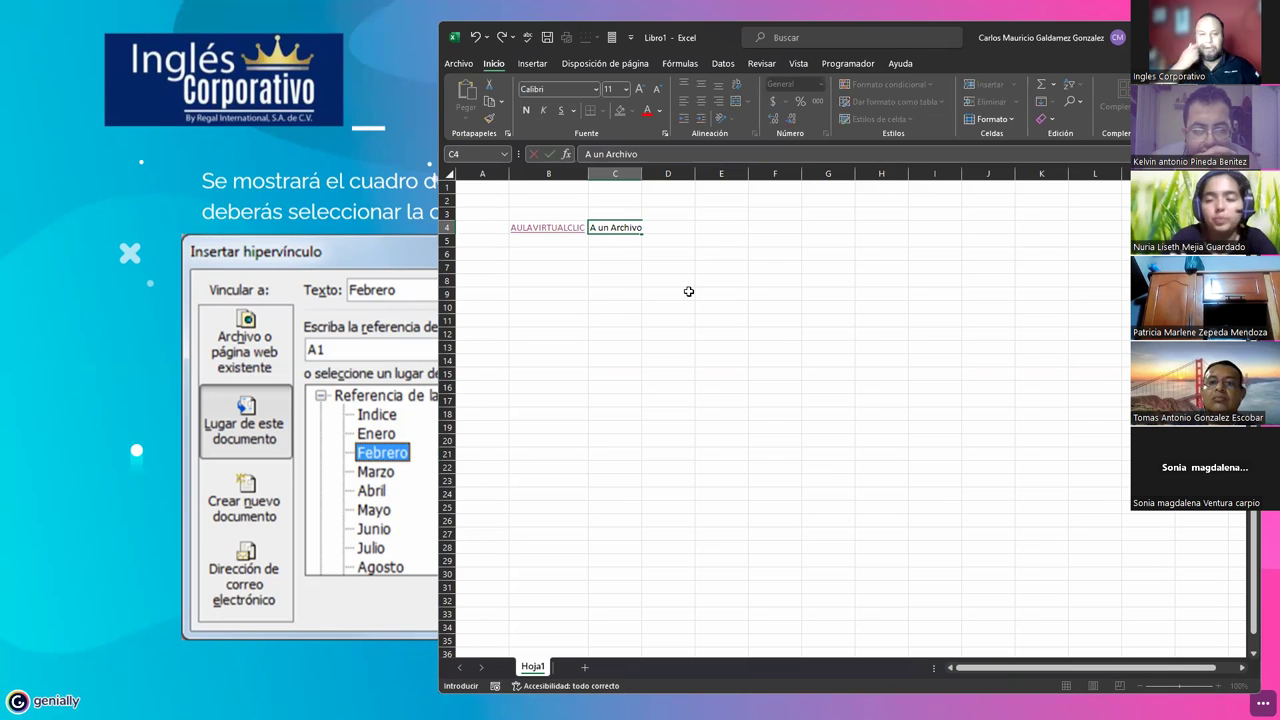
key(Return)
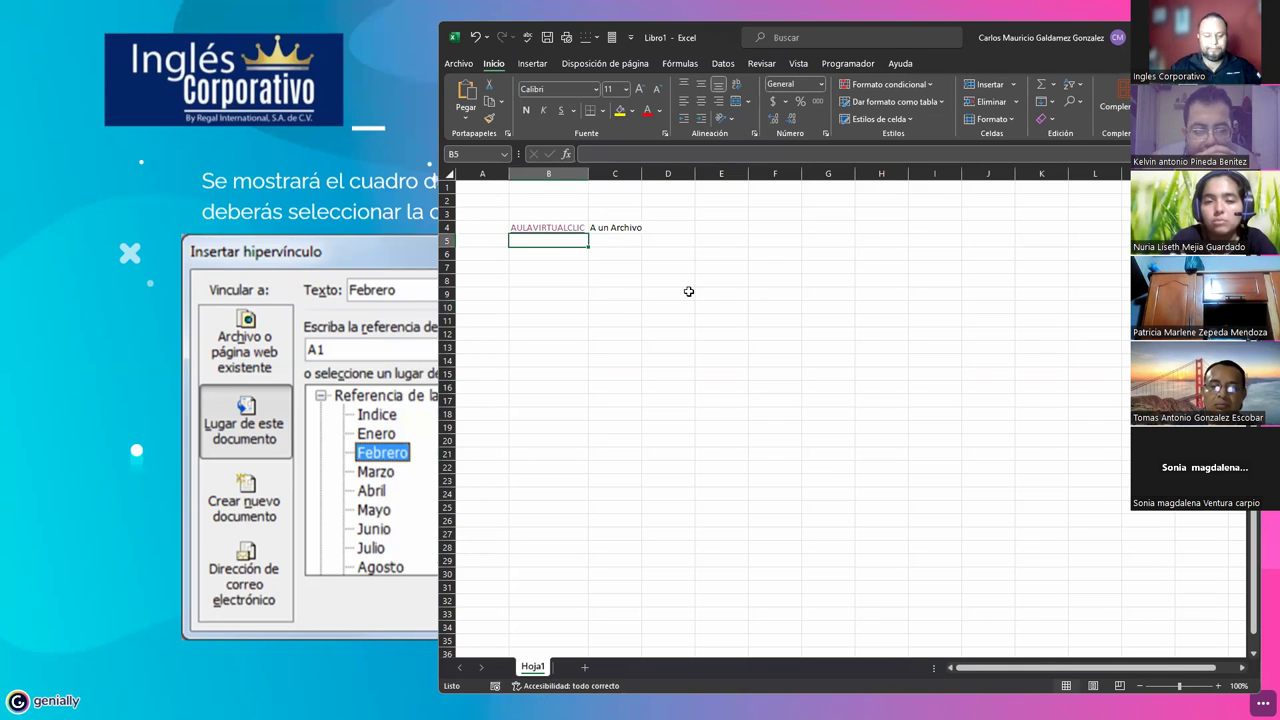
text(AULAVIRTUALCLIC)
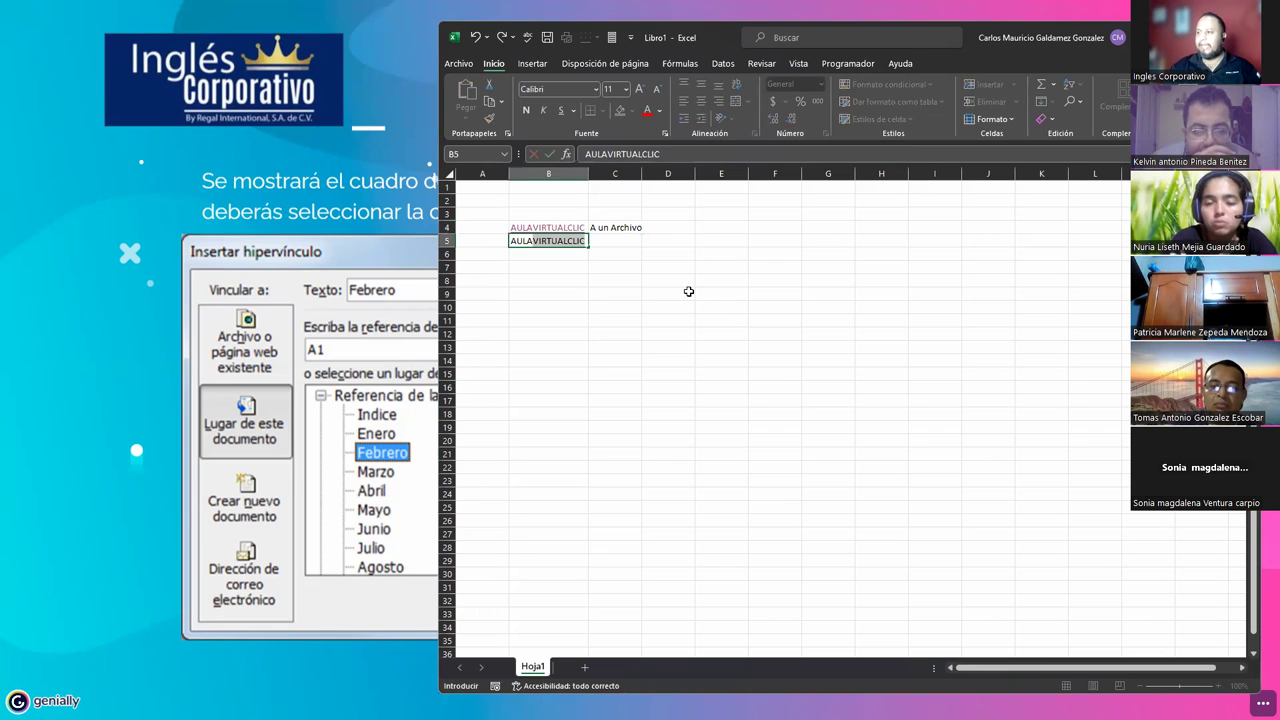
key(Return)
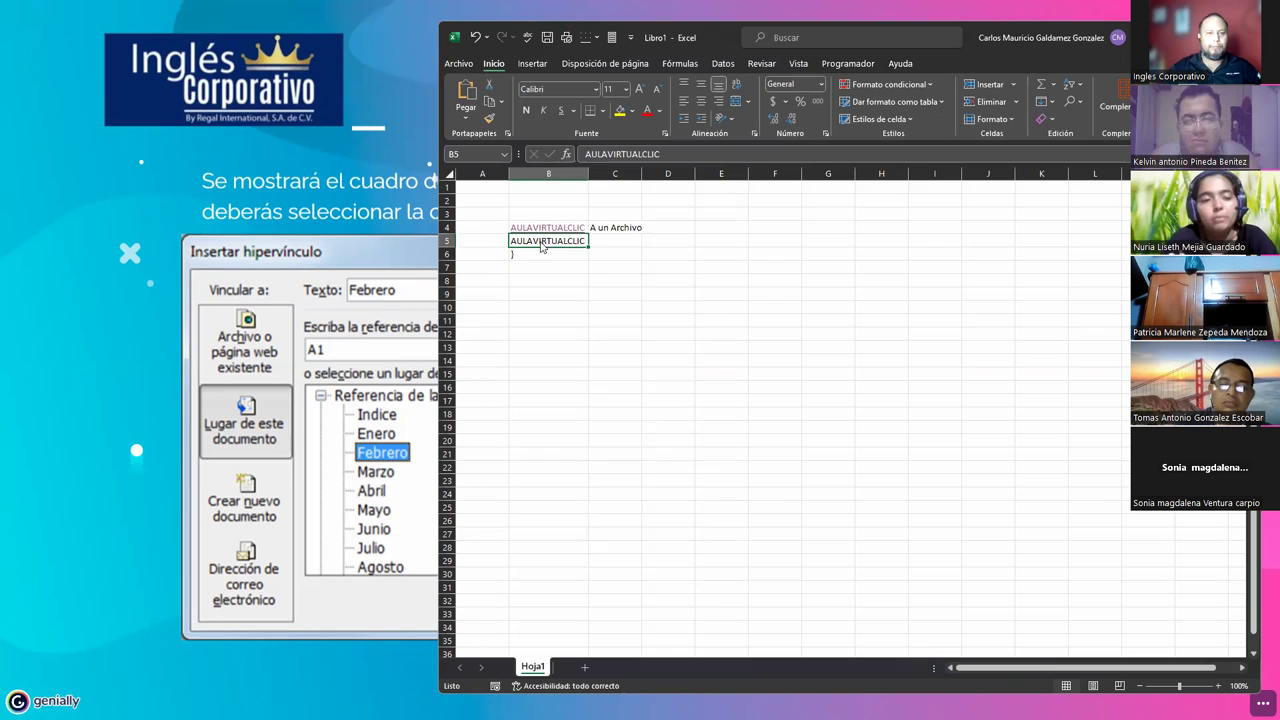
Step: Start a hyperlink on B5 pointing to aulavirtualclic.com/profile
right_click(541, 243)
click(590, 633)
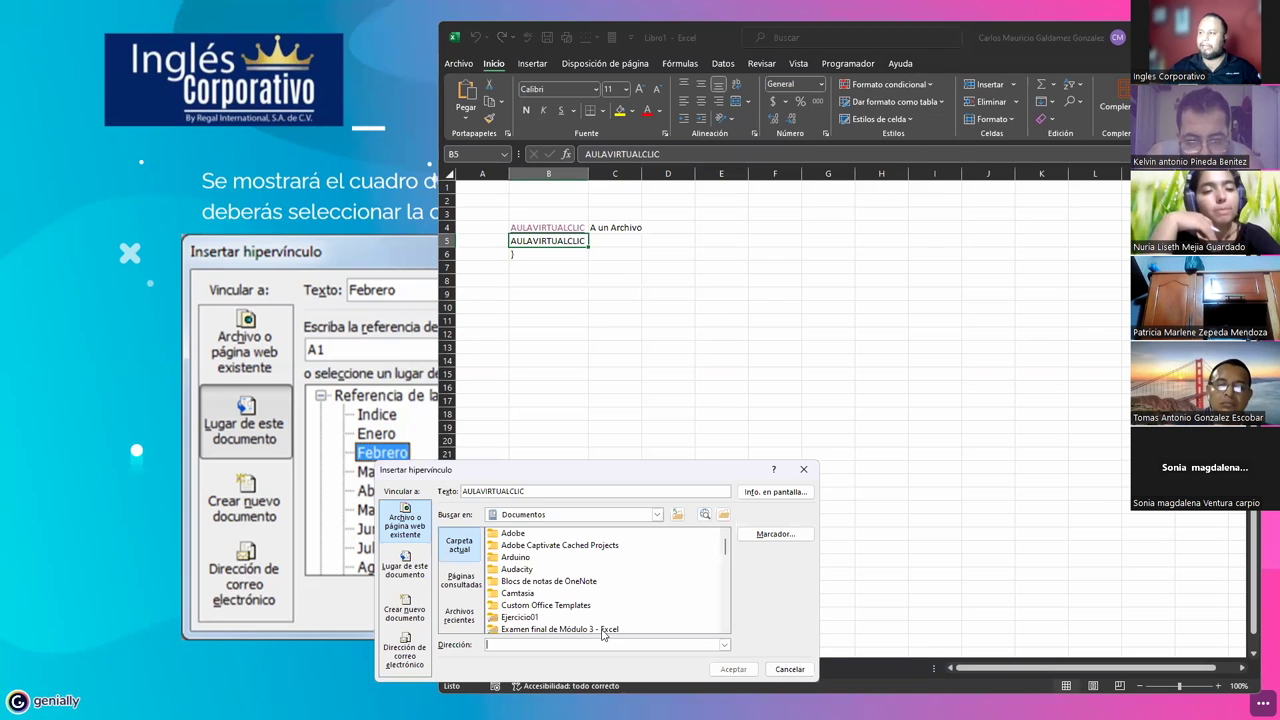
drag(561, 482, 619, 263)
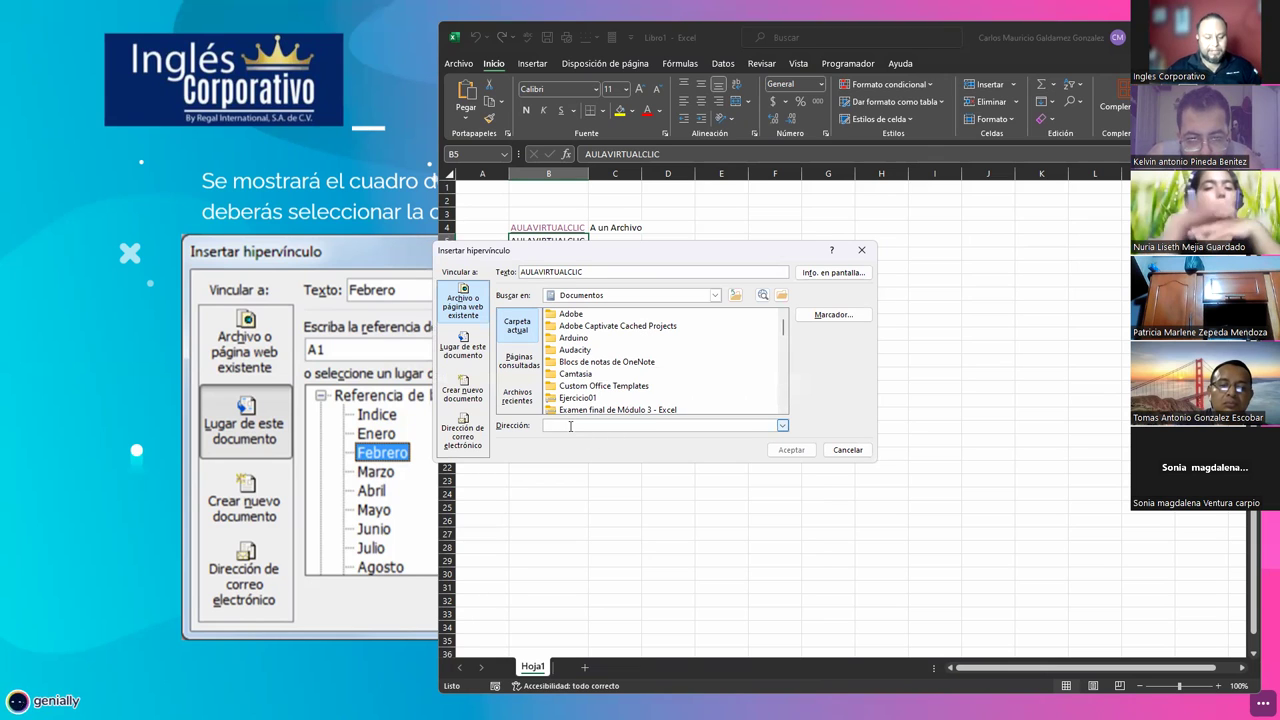
key(ctrl+v)
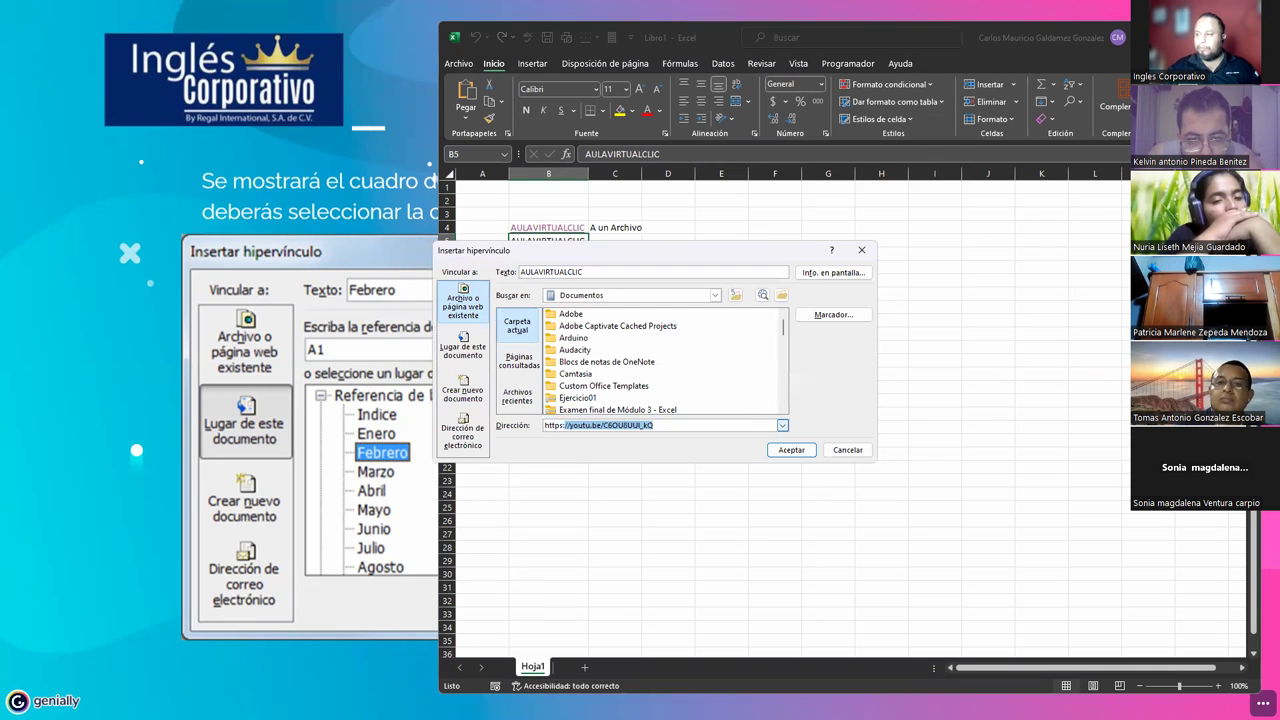
text(aulavirtualclic.com/)
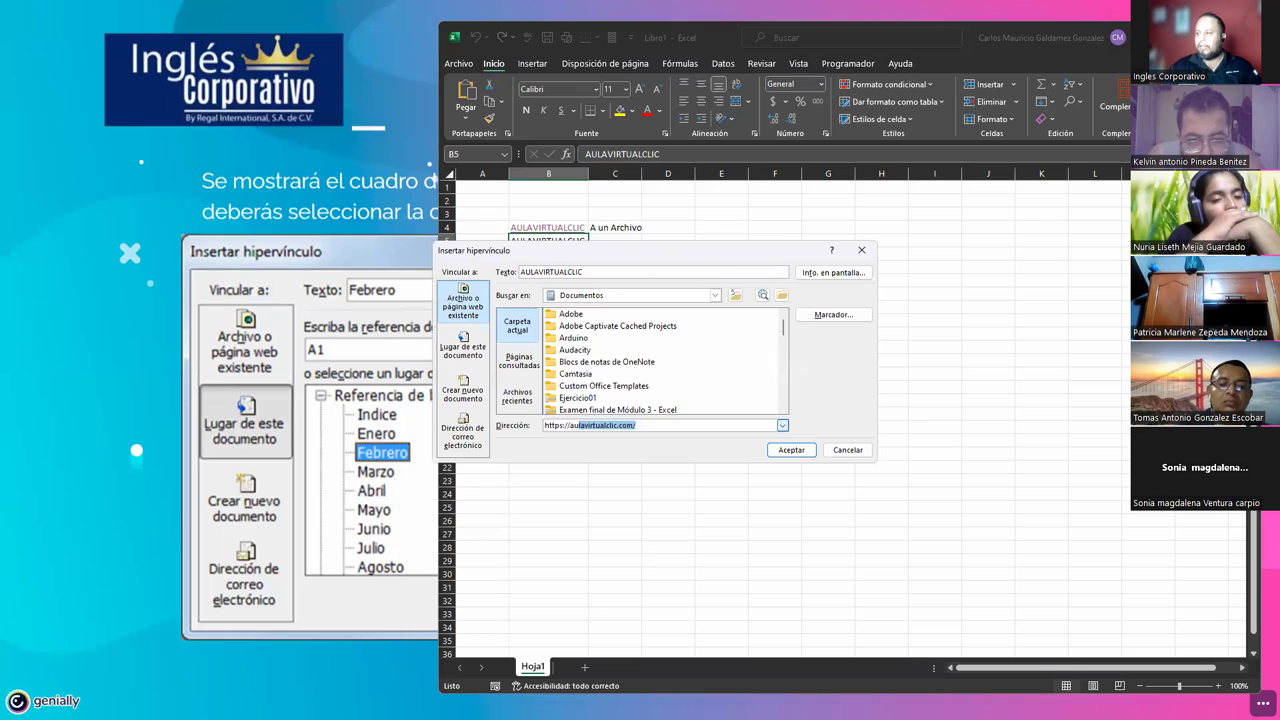
key(End)
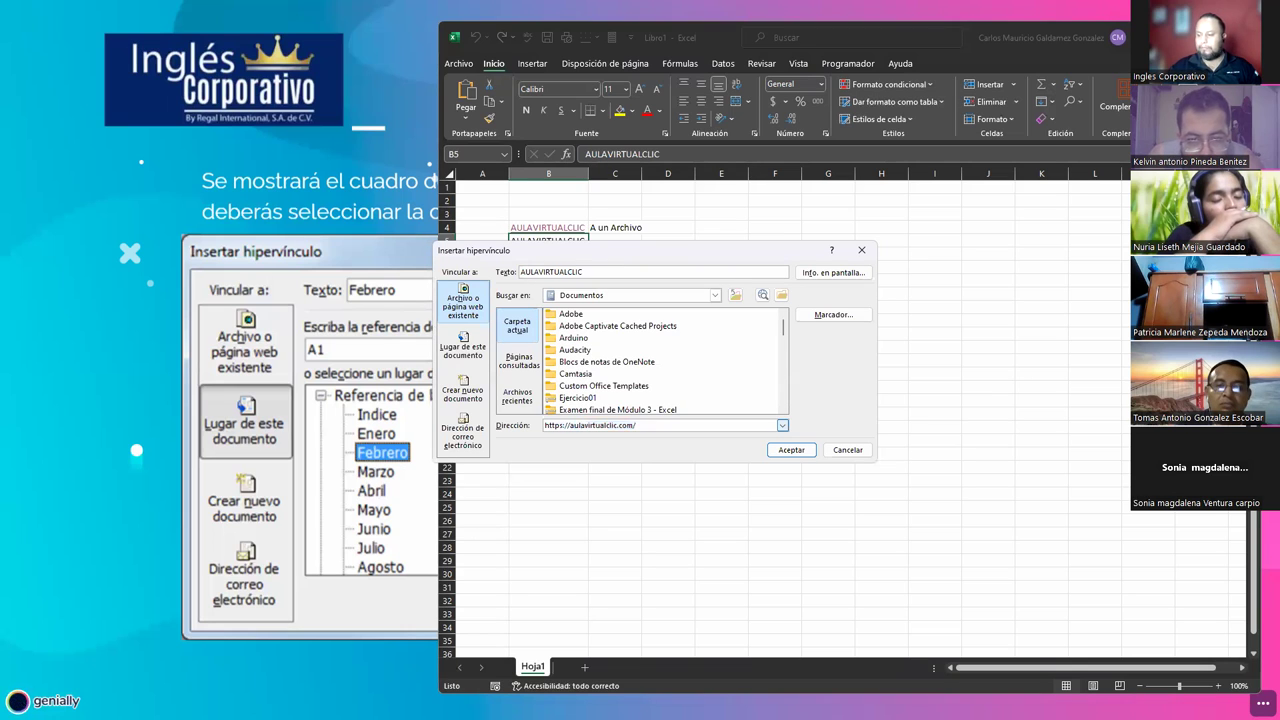
text(profile/)
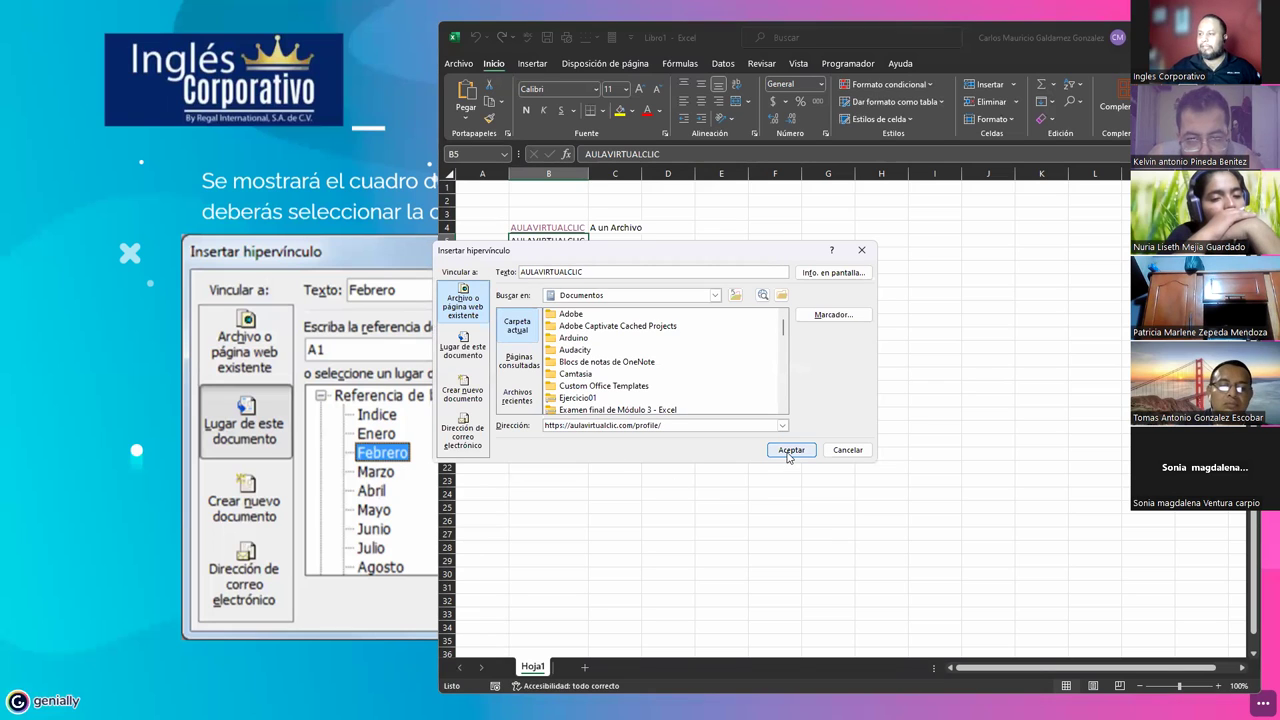
Step: Set the link text to 'AULAVIRTUALCLIC SITIO WEB', confirm it, auto-fit column B, and test the link
drag(600, 272, 487, 275)
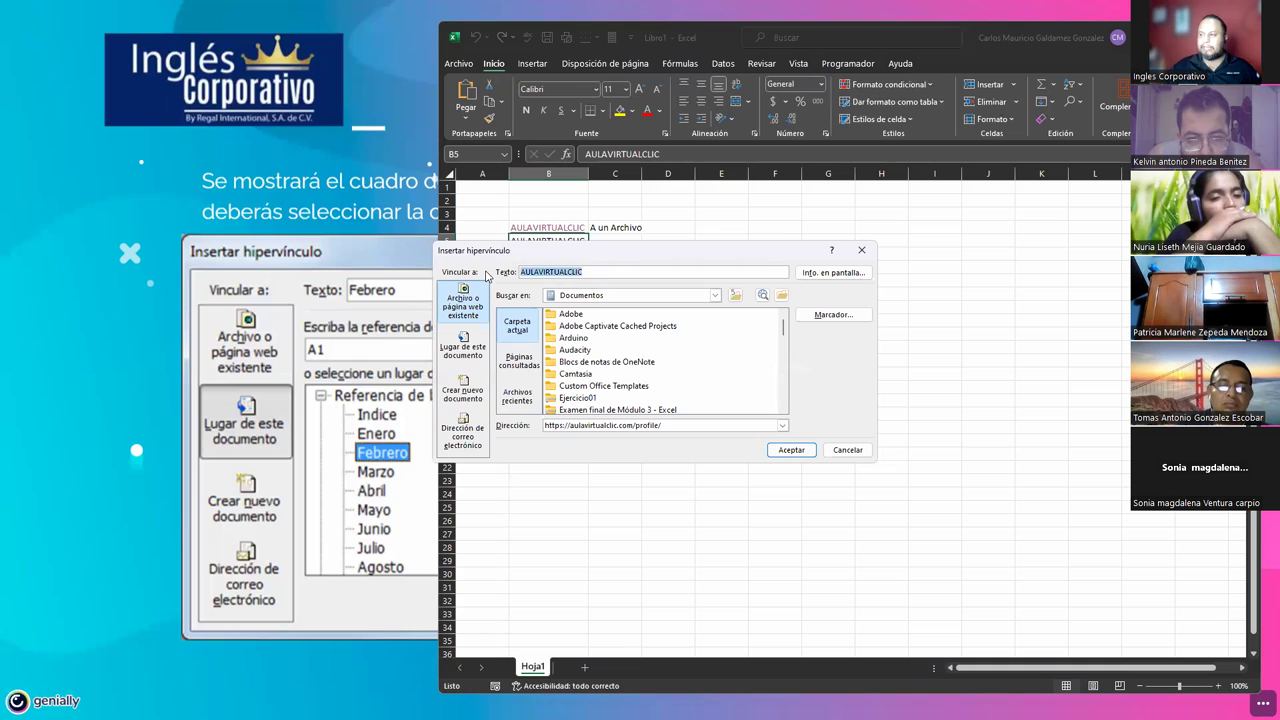
key(End)
text(sit)
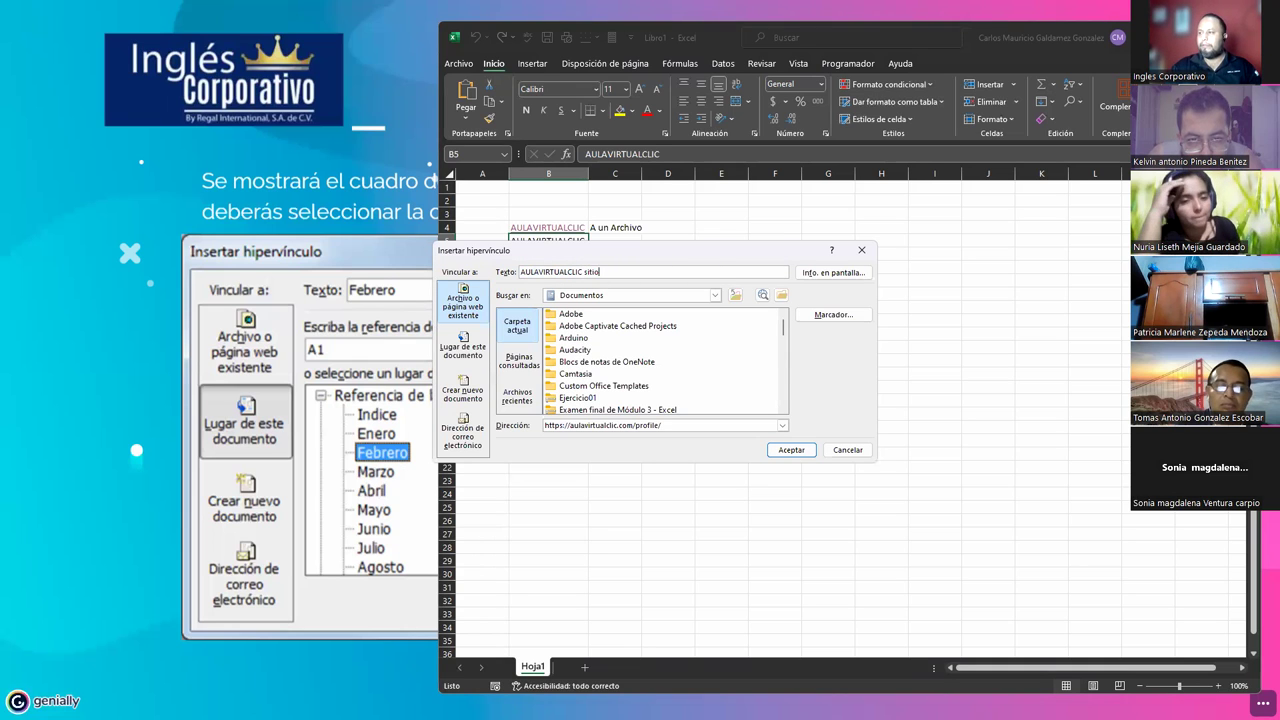
key(BackSpace)
key(BackSpace)
key(BackSpace)
text(ITIO WEB)
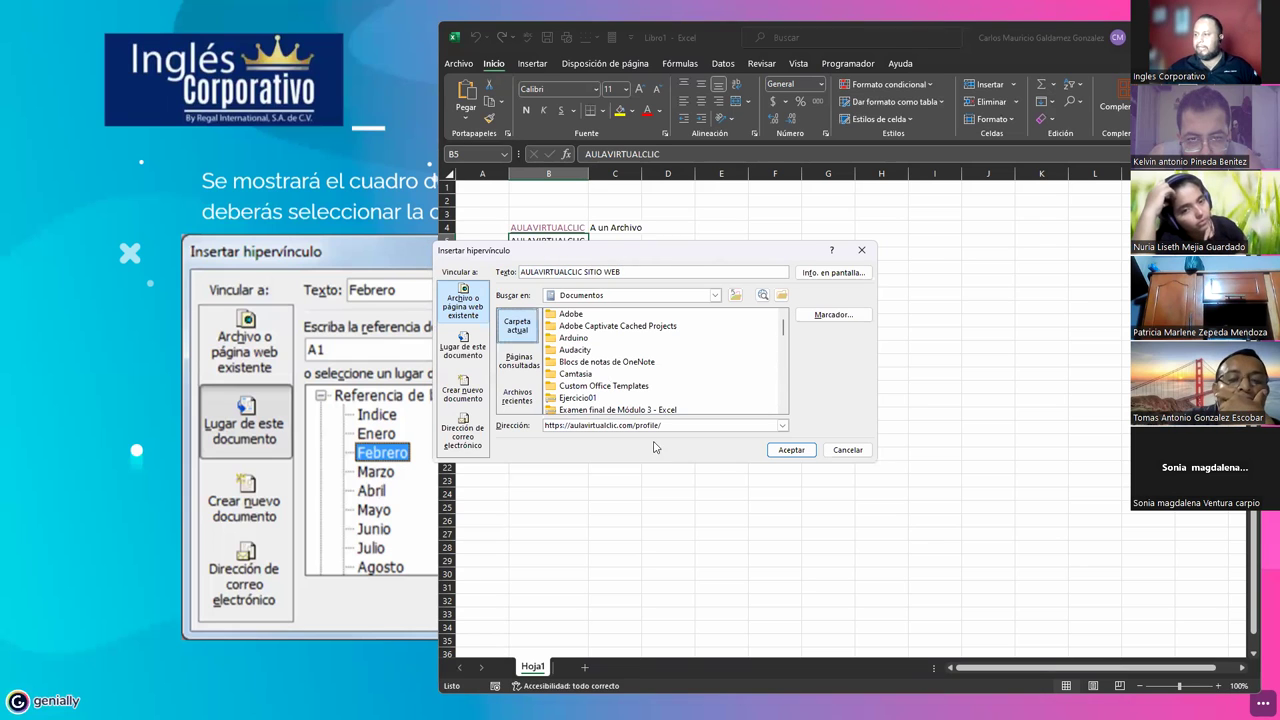
click(800, 451)
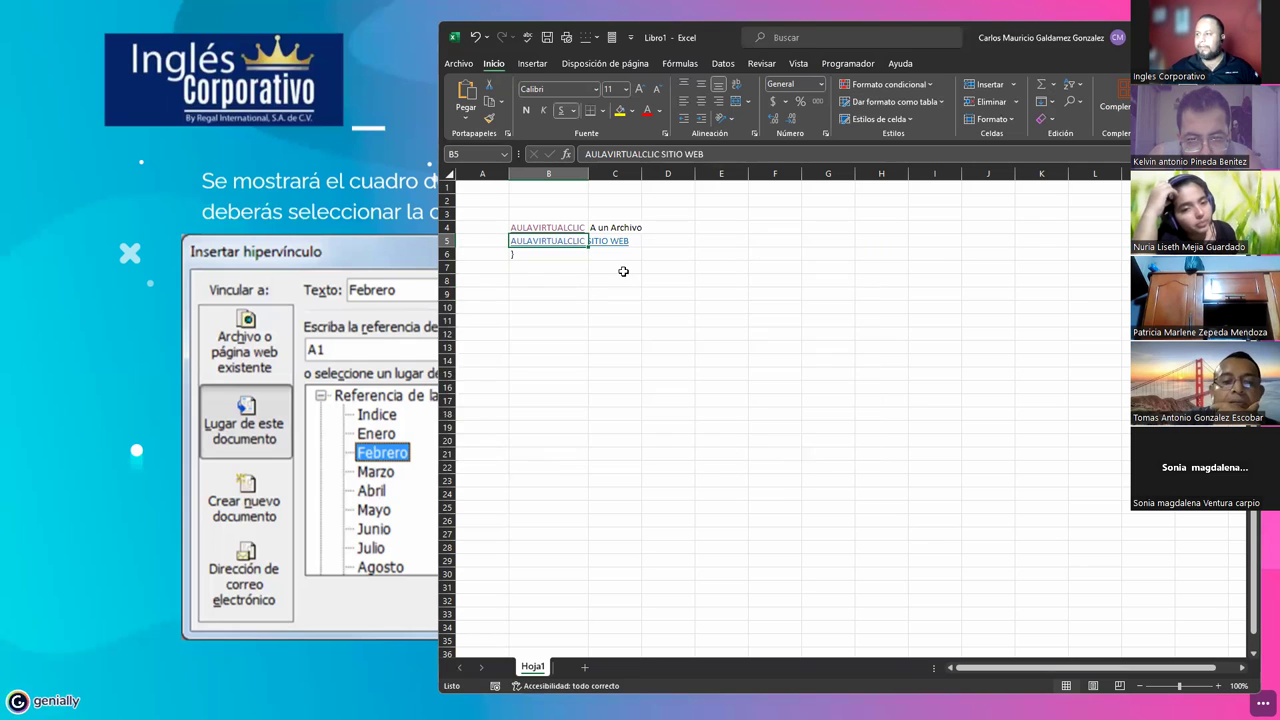
double_click(588, 173)
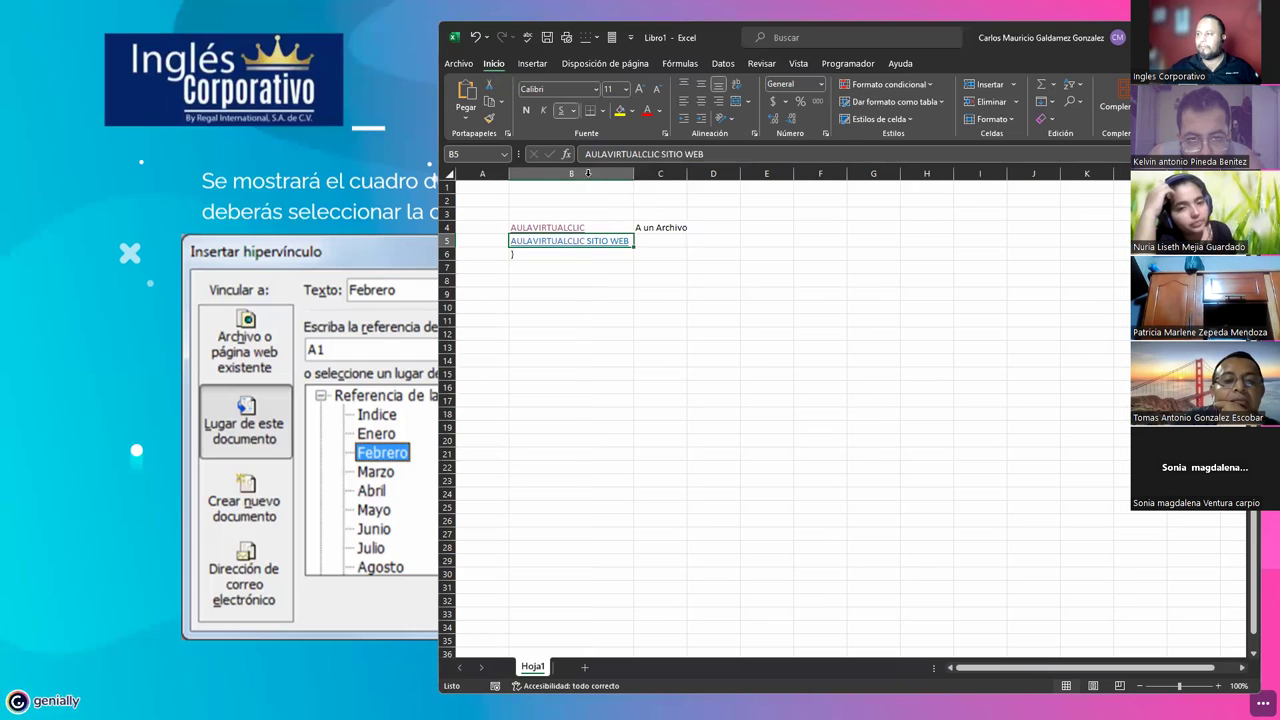
click(591, 242)
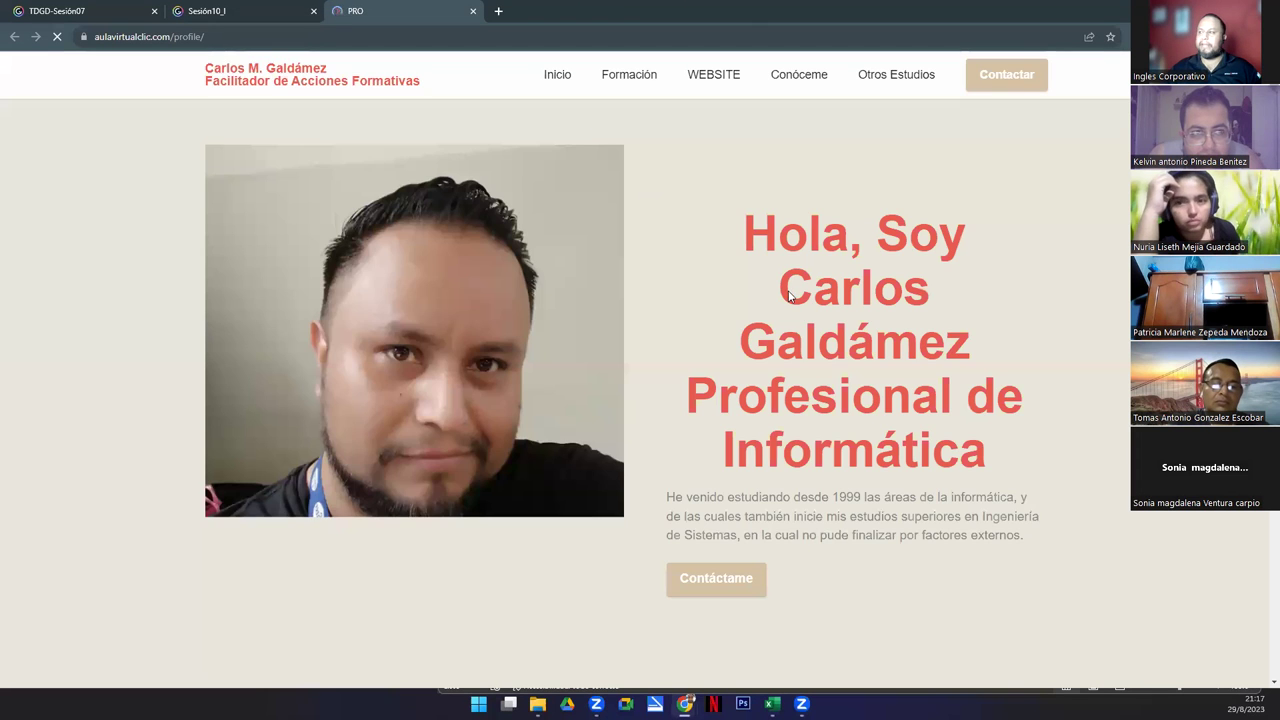
Step: Scroll through the loaded aulavirtualclic.com profile page in Chrome, then return to the Excel workbook
scroll(811, 300, down, 3)
scroll(811, 300, down, 3)
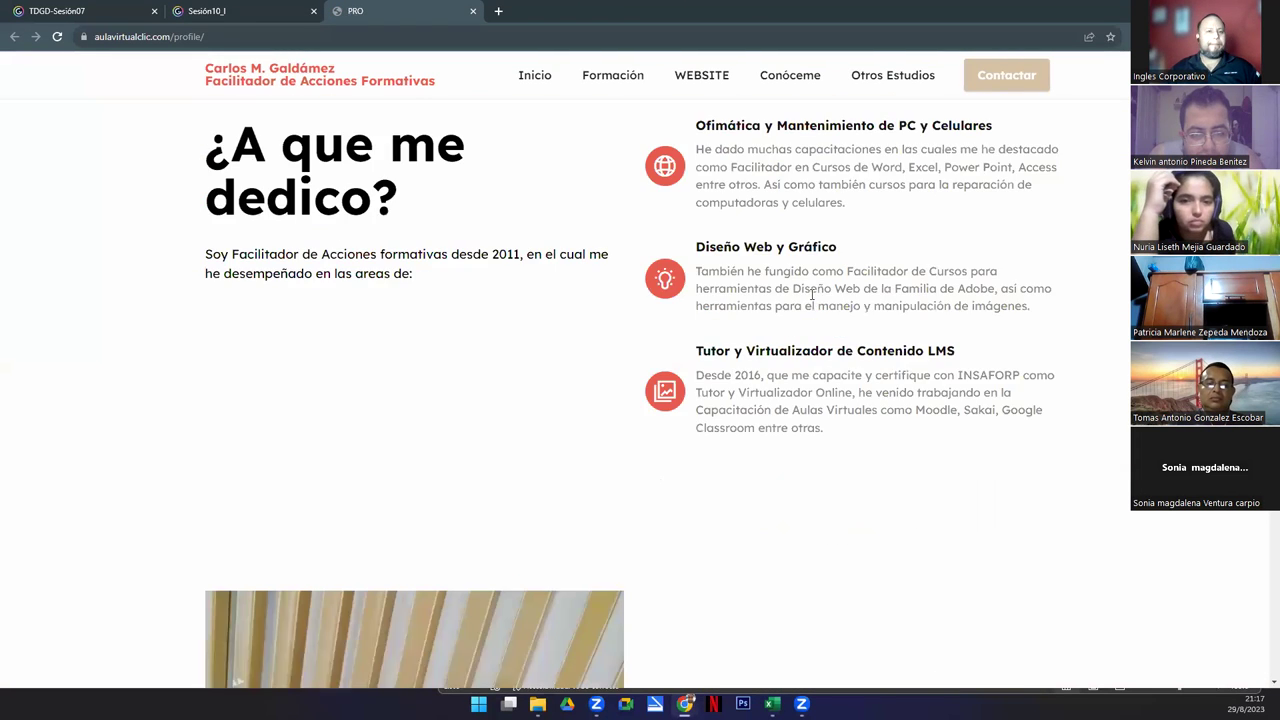
scroll(811, 300, down, 3)
scroll(811, 300, down, 3)
scroll(811, 300, down, 3)
scroll(811, 298, down, 3)
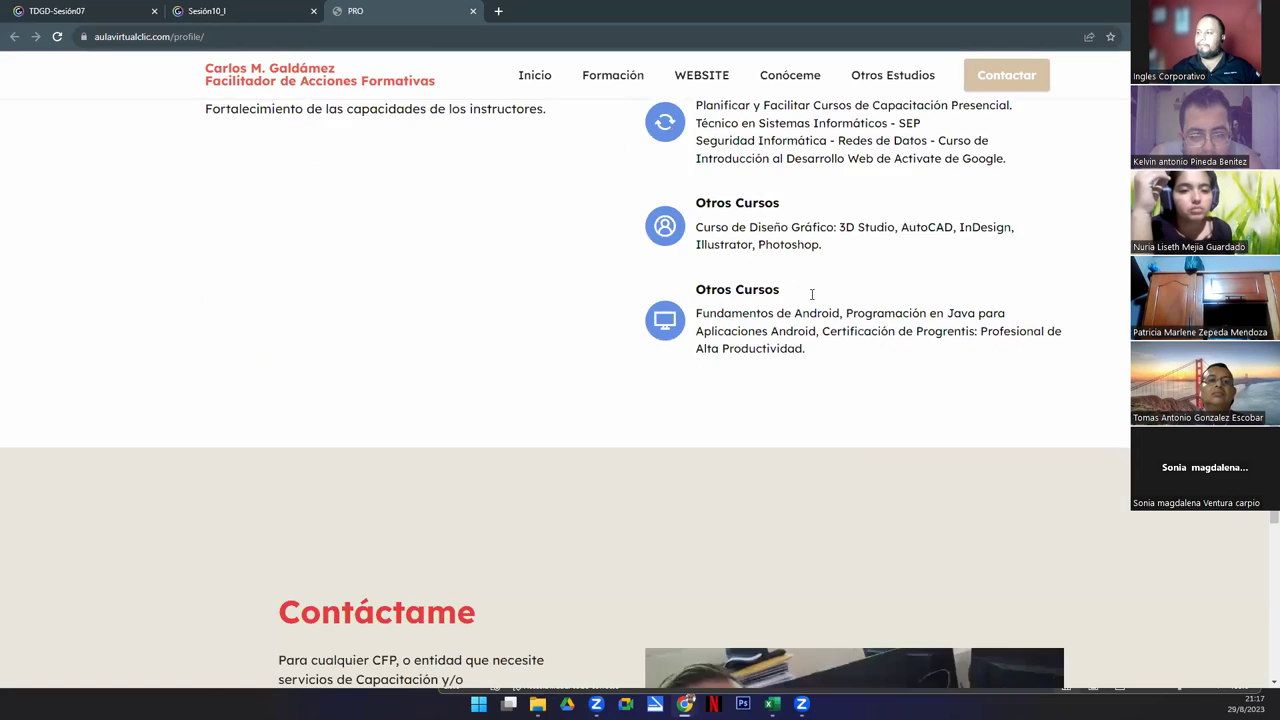
scroll(814, 294, down, 5)
scroll(969, 193, up, 5)
scroll(1030, 150, up, 15)
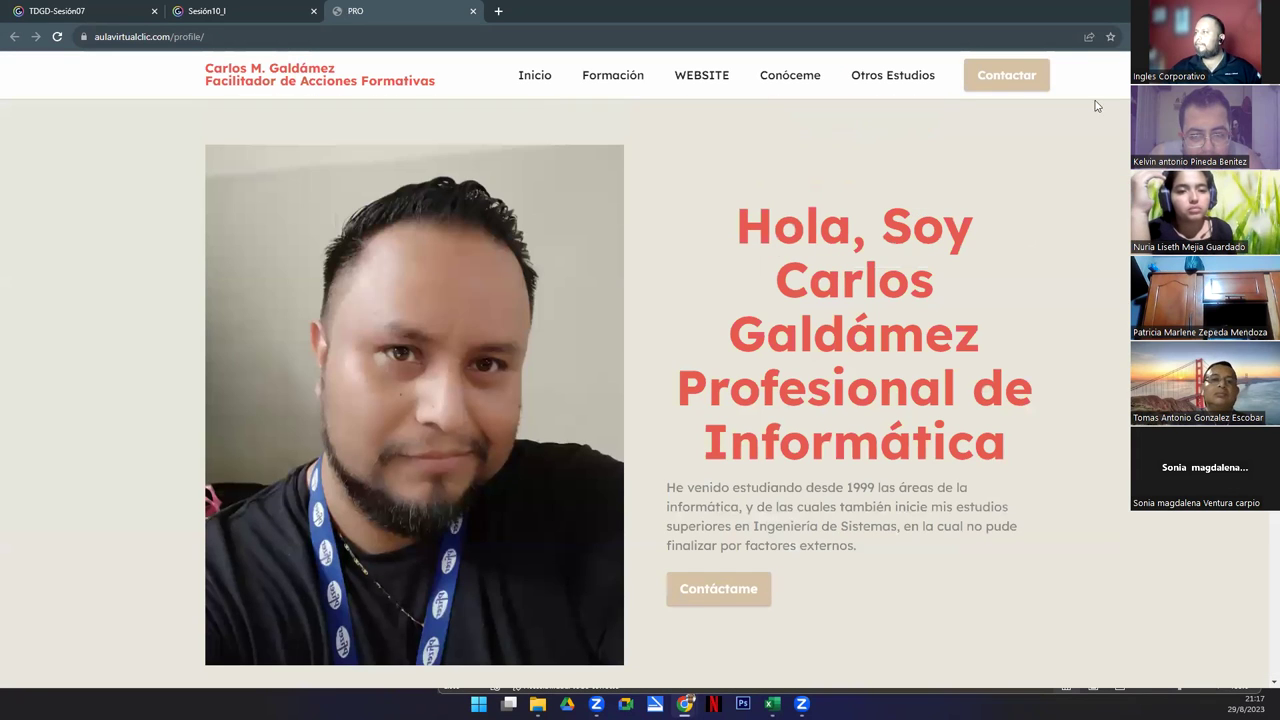
key(alt+Tab)
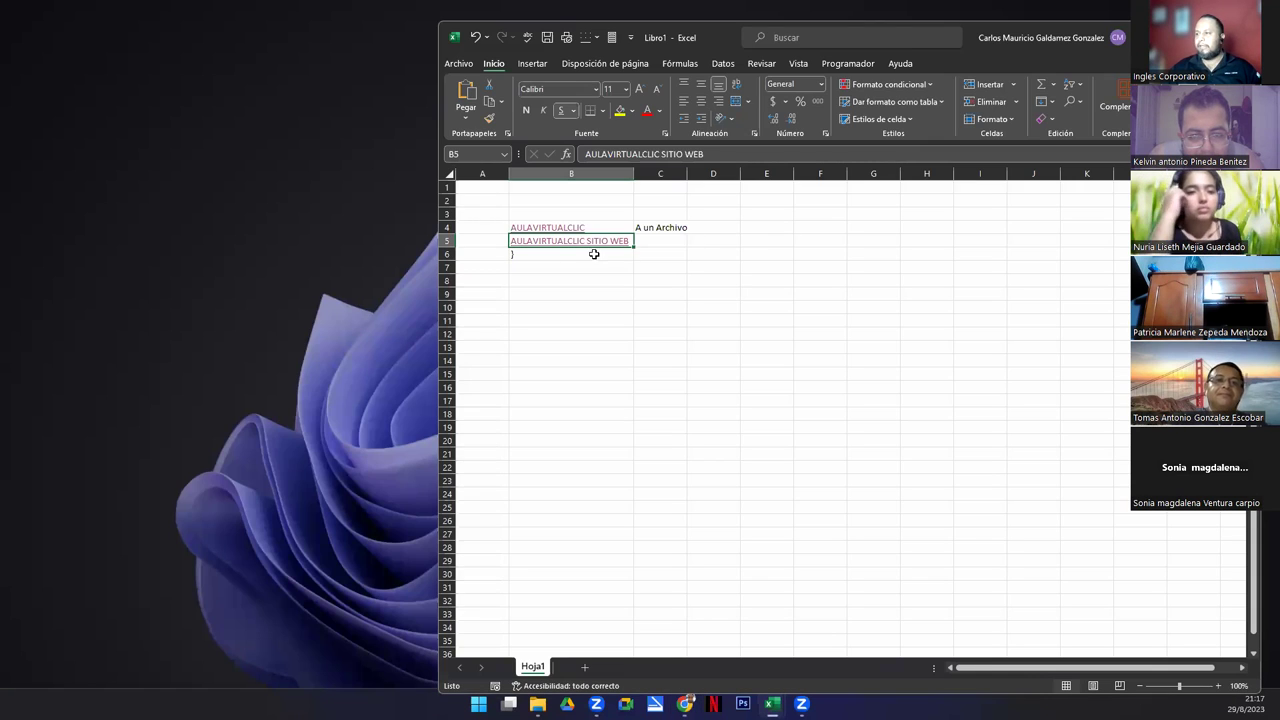
Step: Label C5 'A un sitio web', correcting the capitalization, then bring the Chrome profile page forward
click(652, 239)
text(a UN SITIO WEB)
key(Return)
key(Down)
key(Up)
key(Up)
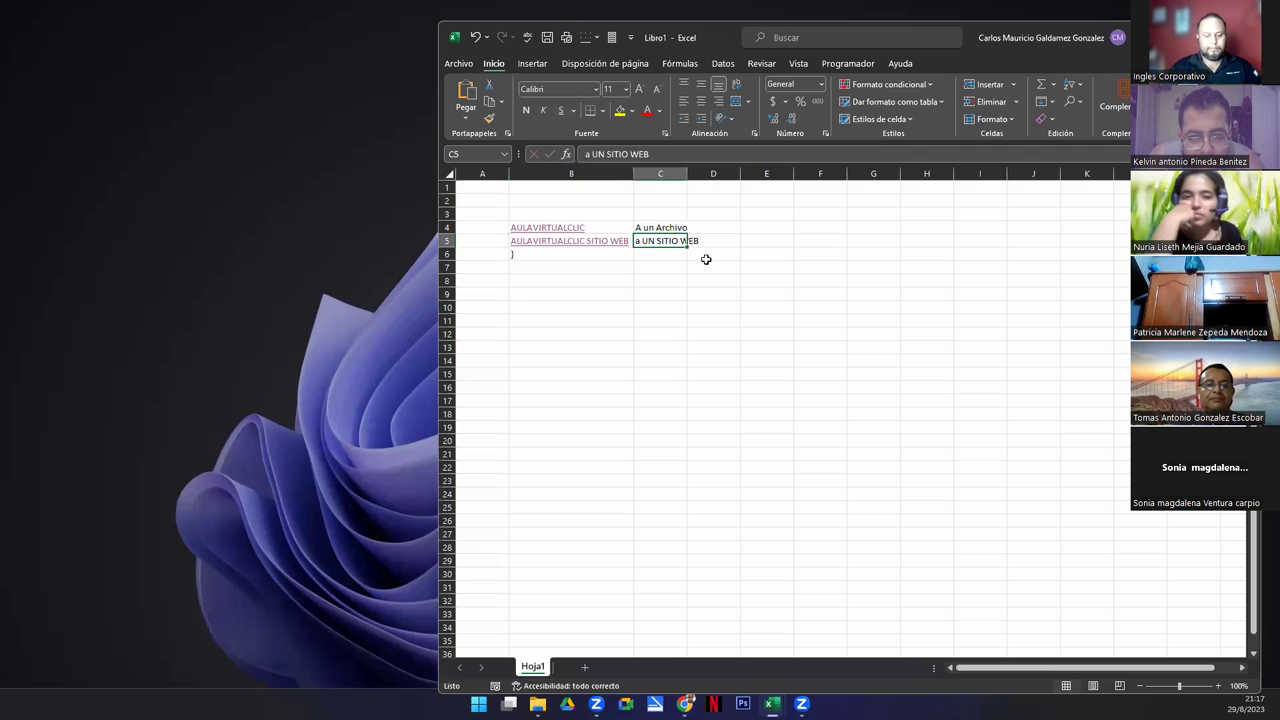
text(A un sitio web)
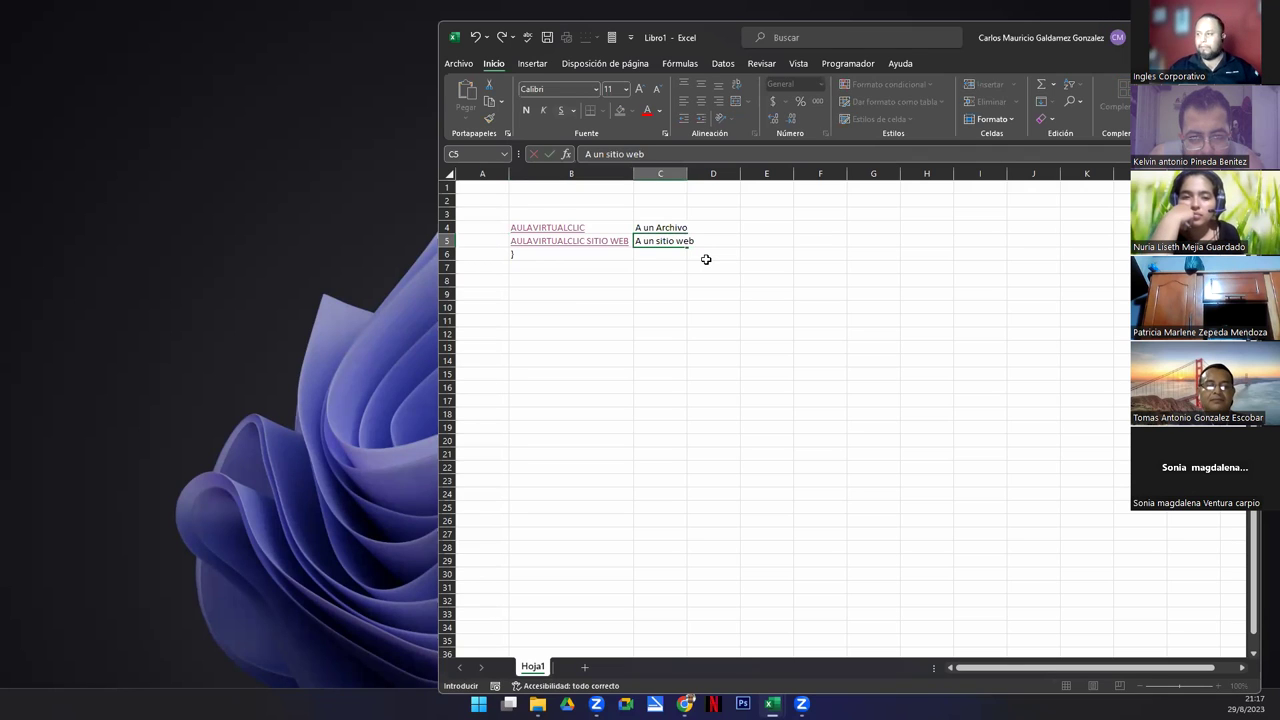
key(Return)
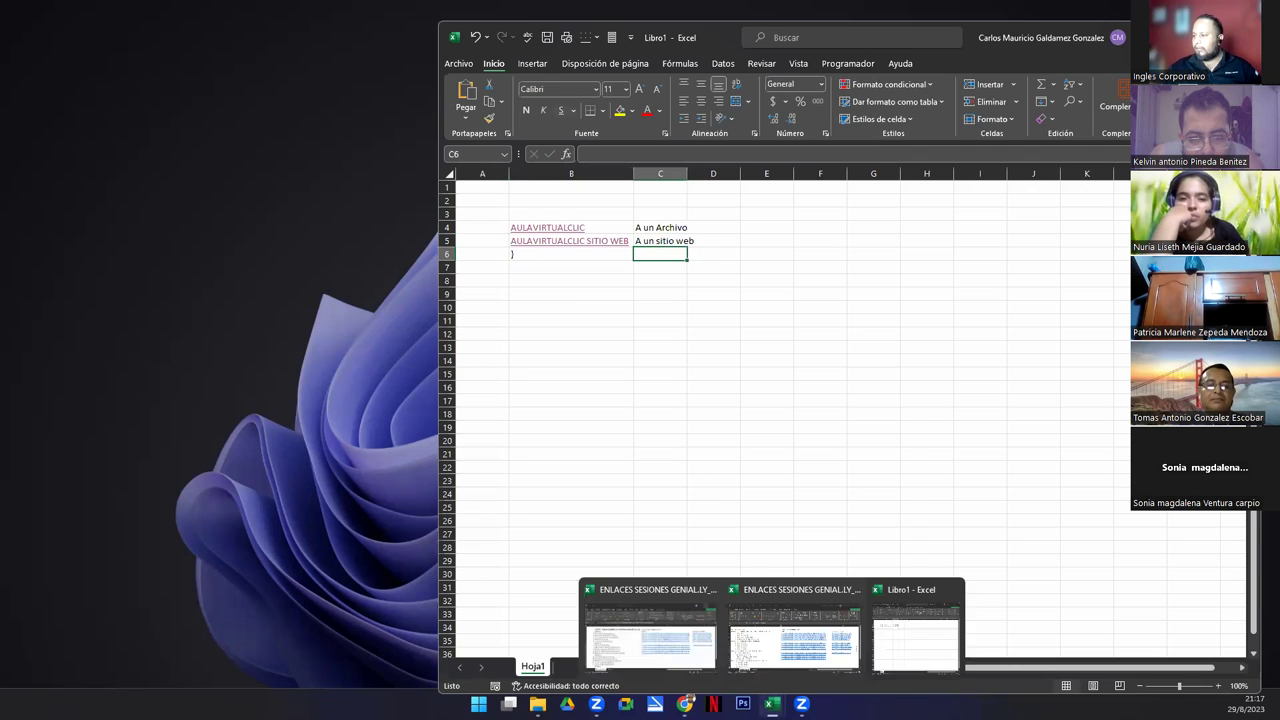
mouse_move(685, 704)
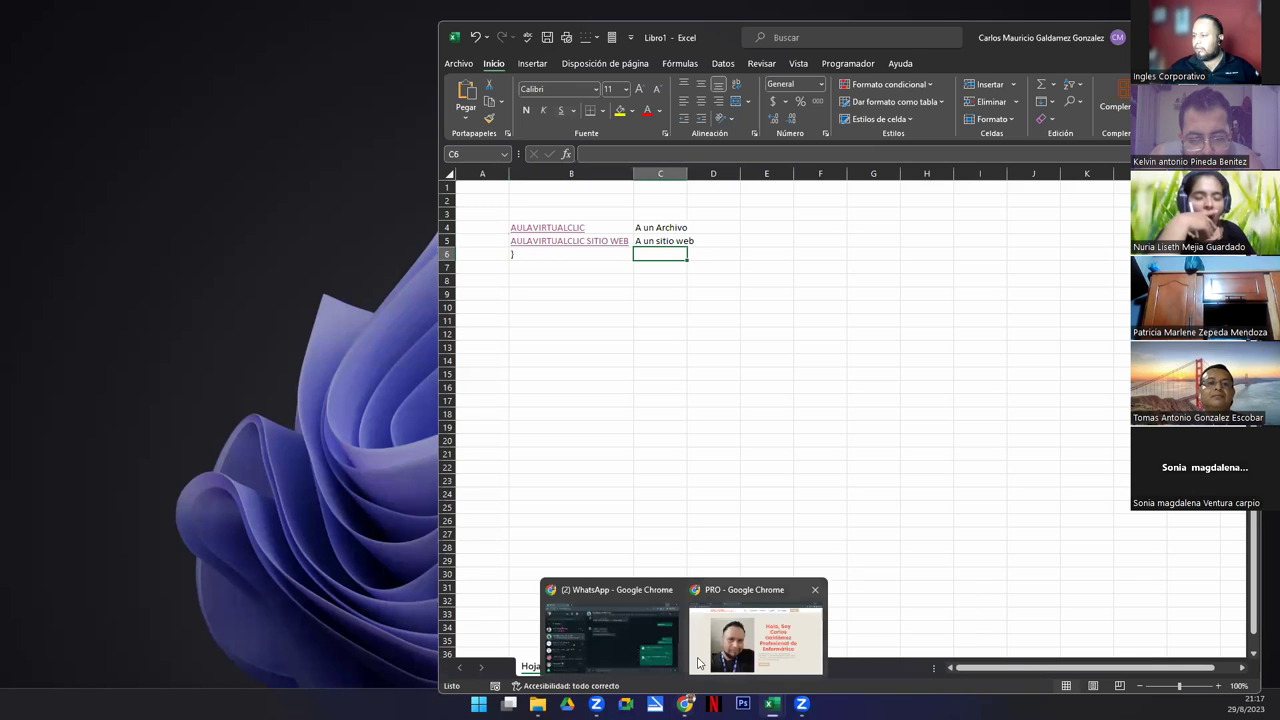
click(755, 630)
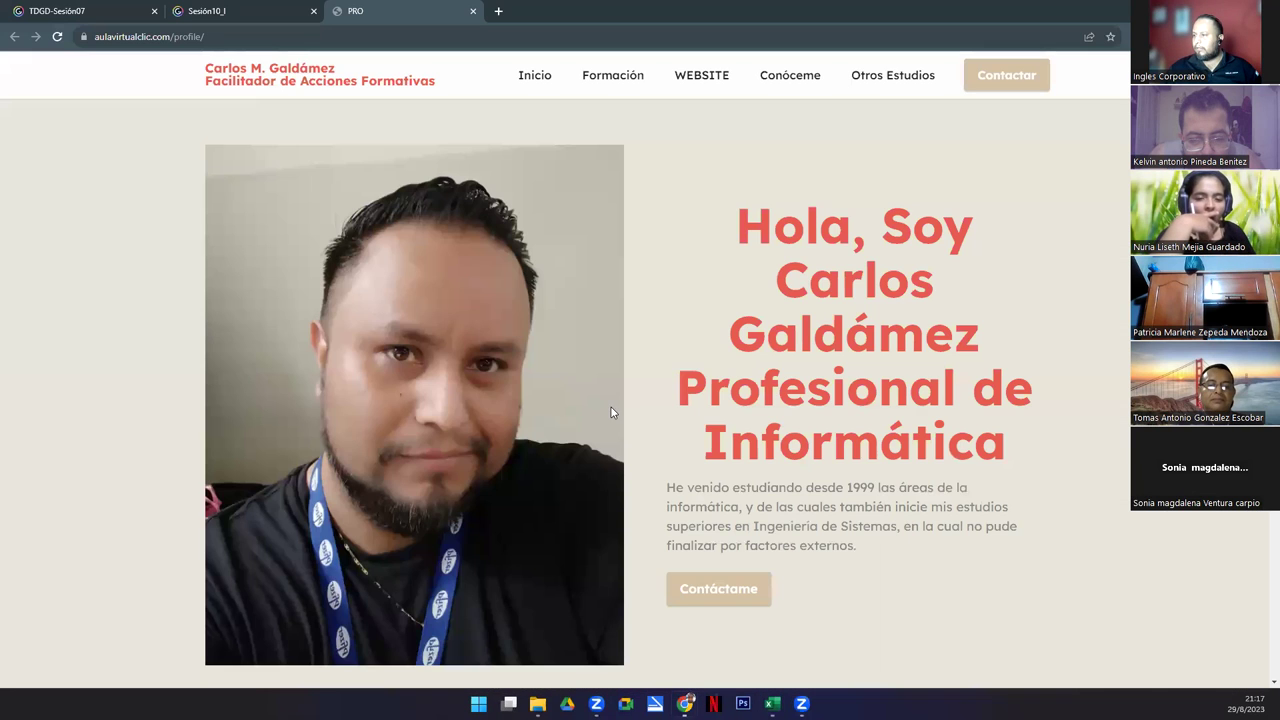
Step: Show the Sesión10_I Genially hyperlink slide full screen, then return to the Excel workbook
click(205, 10)
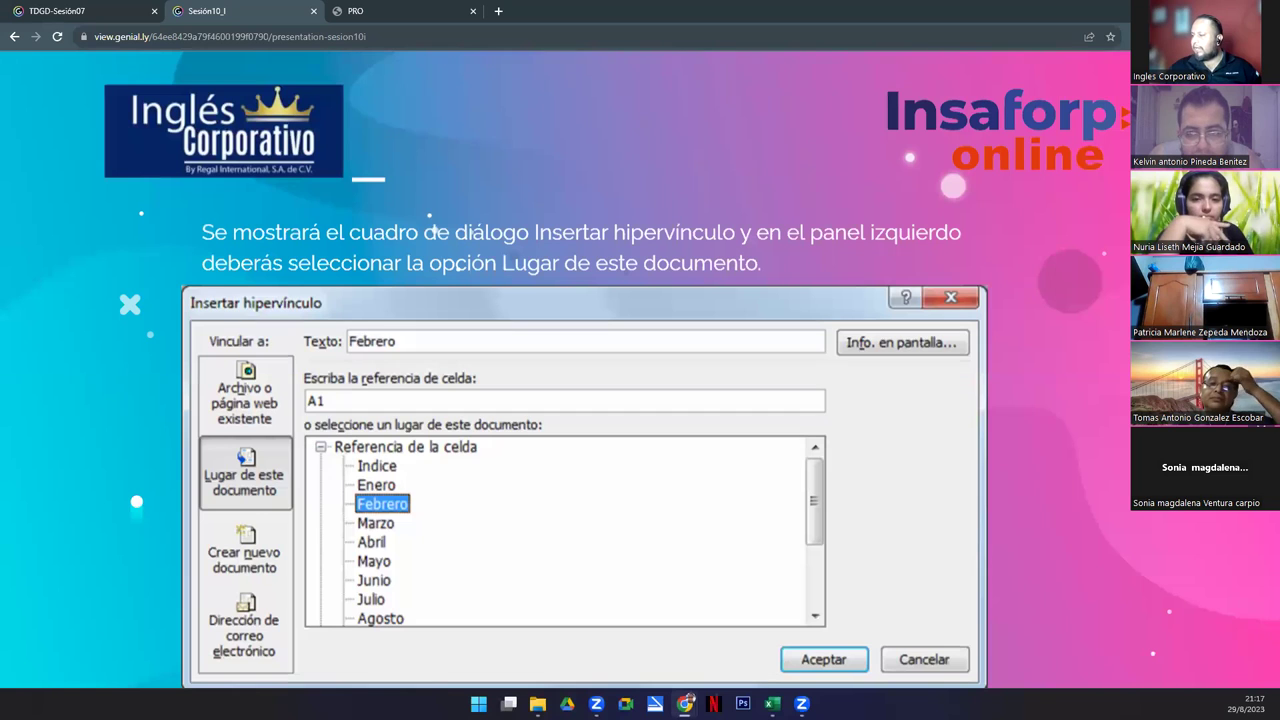
mouse_move(1222, 614)
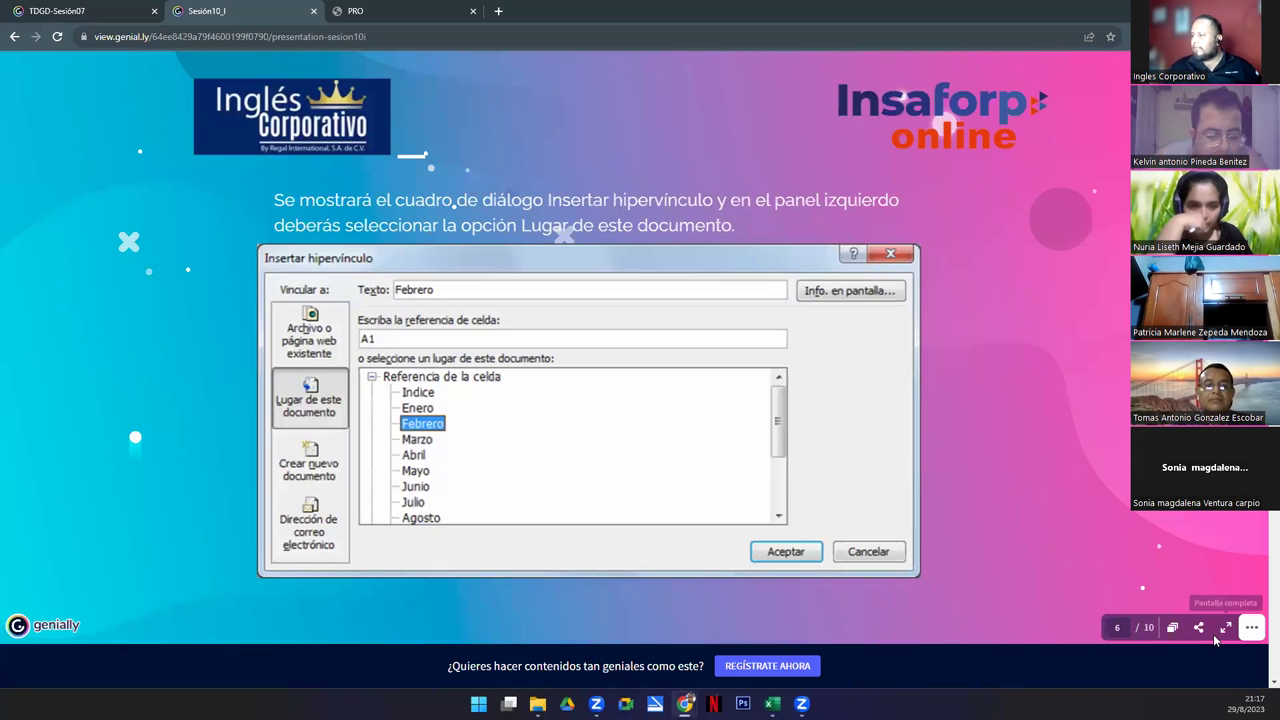
click(1225, 628)
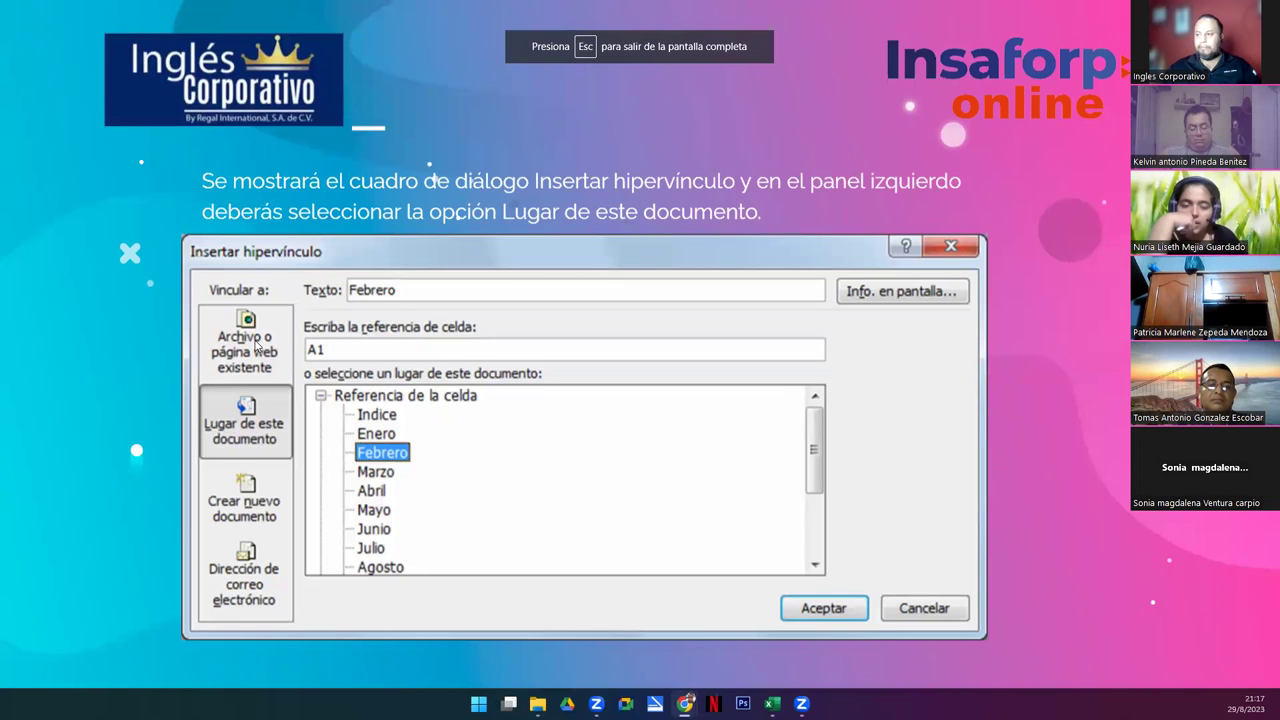
key(alt+Tab)
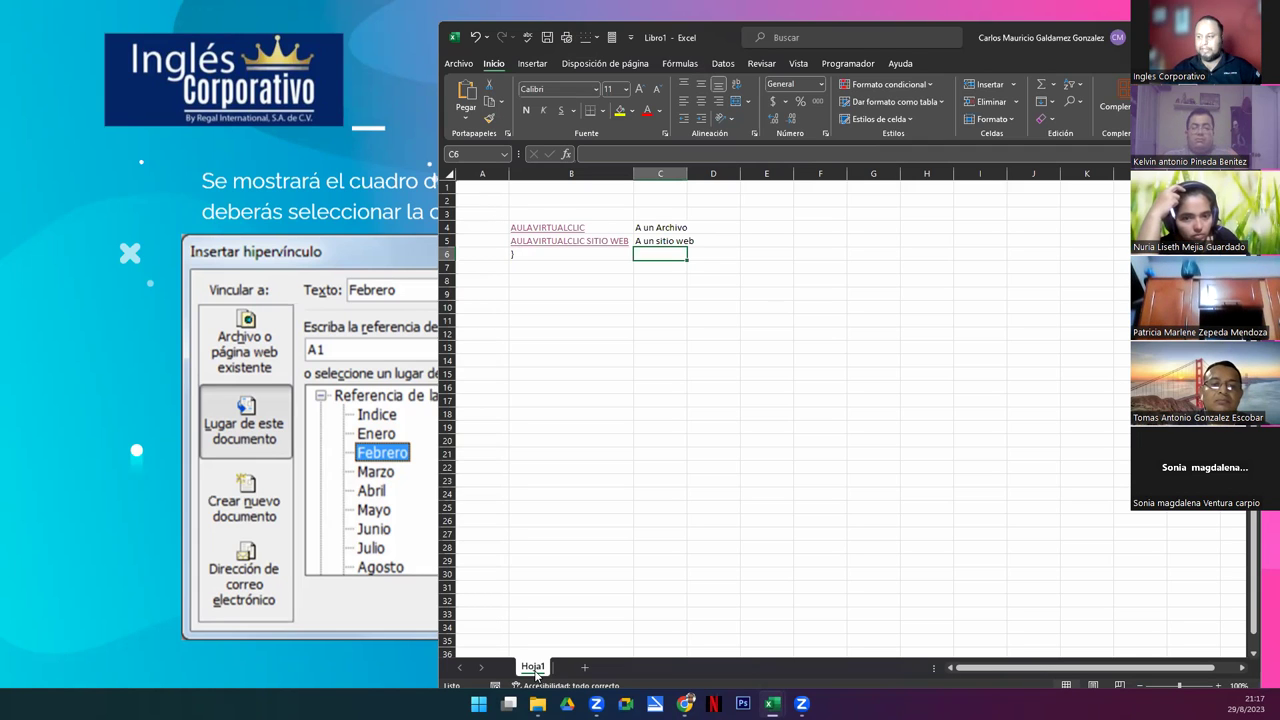
Step: Add sheets Hoja2 and Hoja3 and enter the title HOJA 2 in Hoja2's cell C3
click(585, 667)
click(626, 667)
click(573, 667)
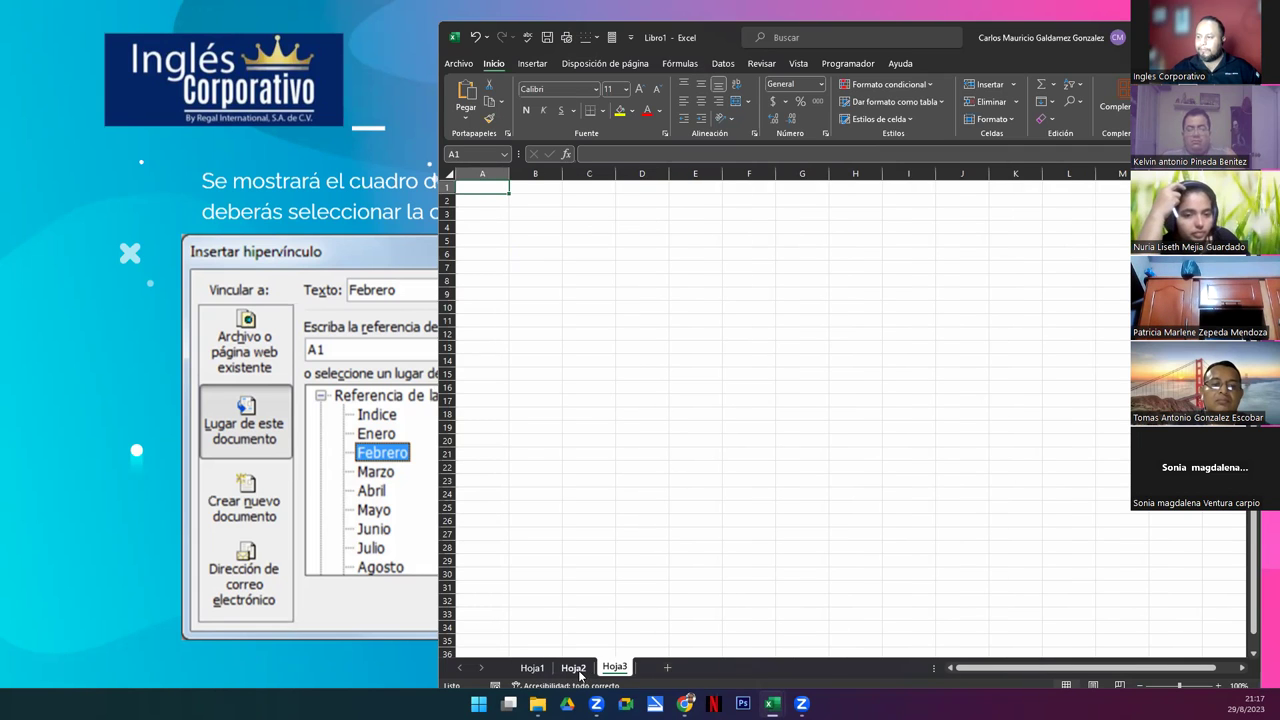
click(590, 214)
text(HOJ)
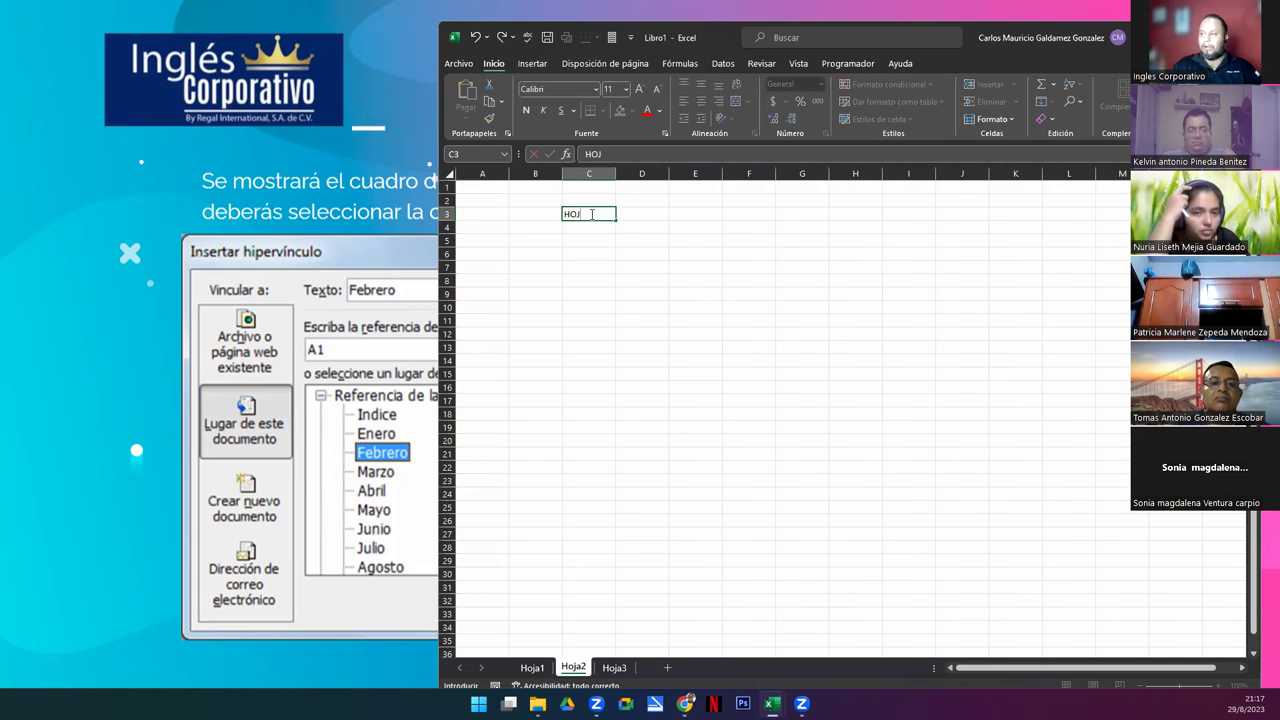
key(ctrl+Return)
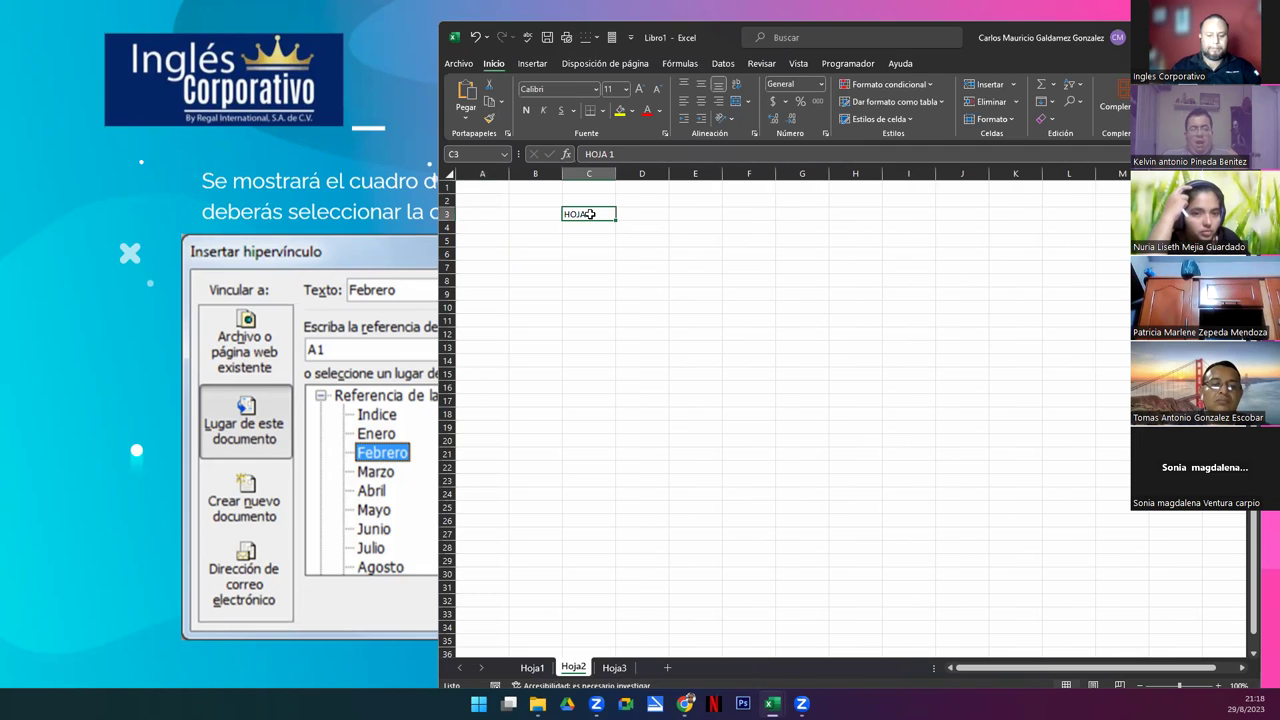
double_click(590, 214)
key(BackSpace)
text(2)
key(ctrl+Return)
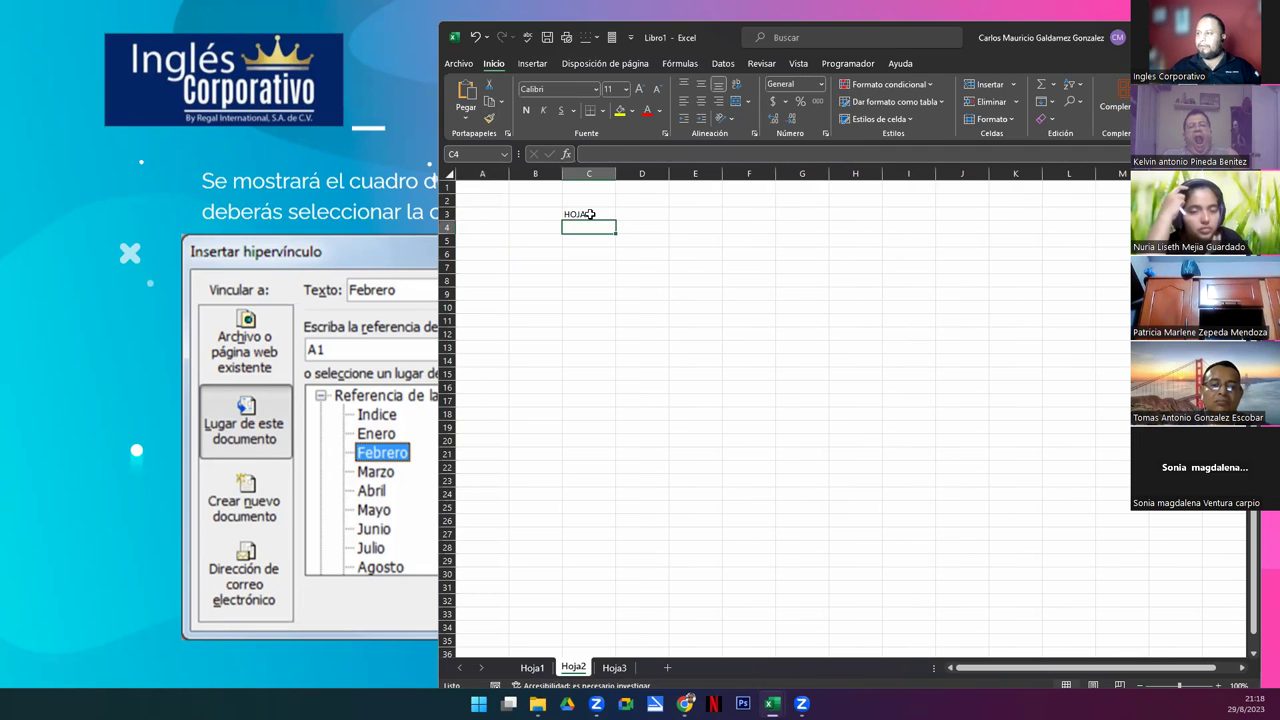
Step: Enlarge the HOJA 2 title twice, make it bold and colour it red
click(639, 89)
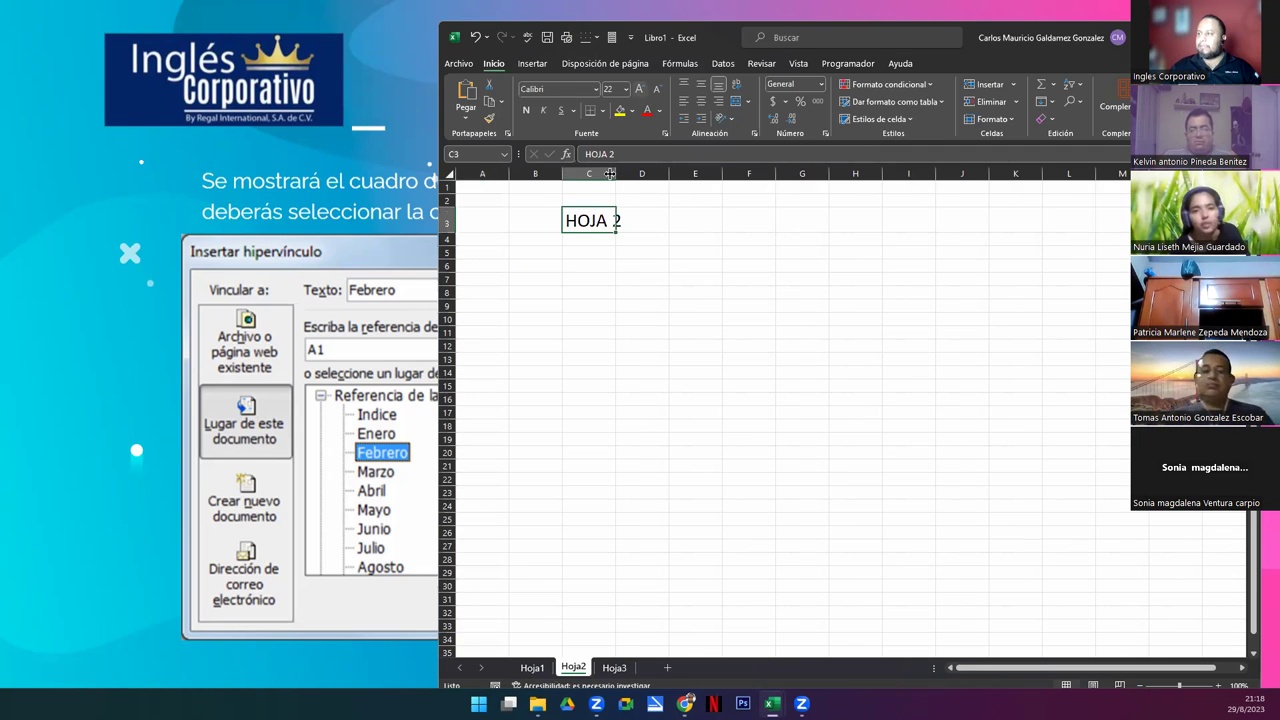
click(639, 89)
key(ctrl+n)
click(645, 113)
Step: Copy the formatted title into C3 on Hoja3 and change it to HOJA 3
key(ctrl+c)
click(614, 667)
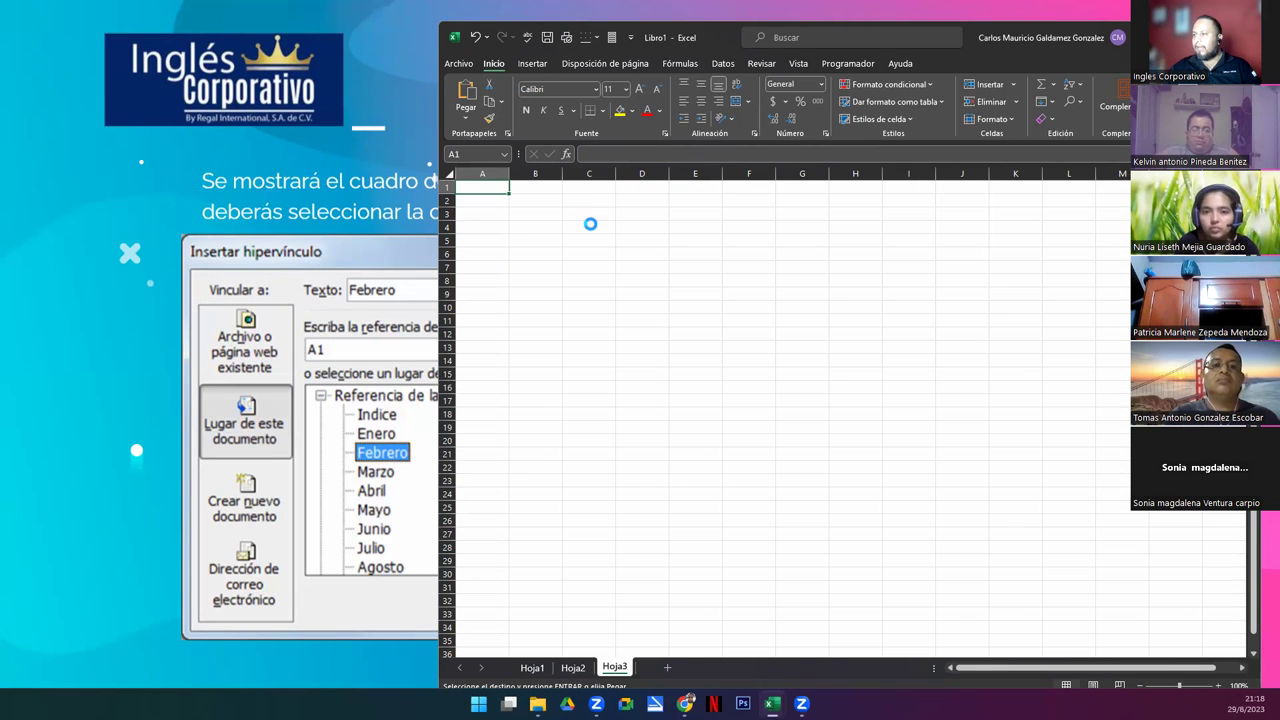
click(589, 214)
key(ctrl+v)
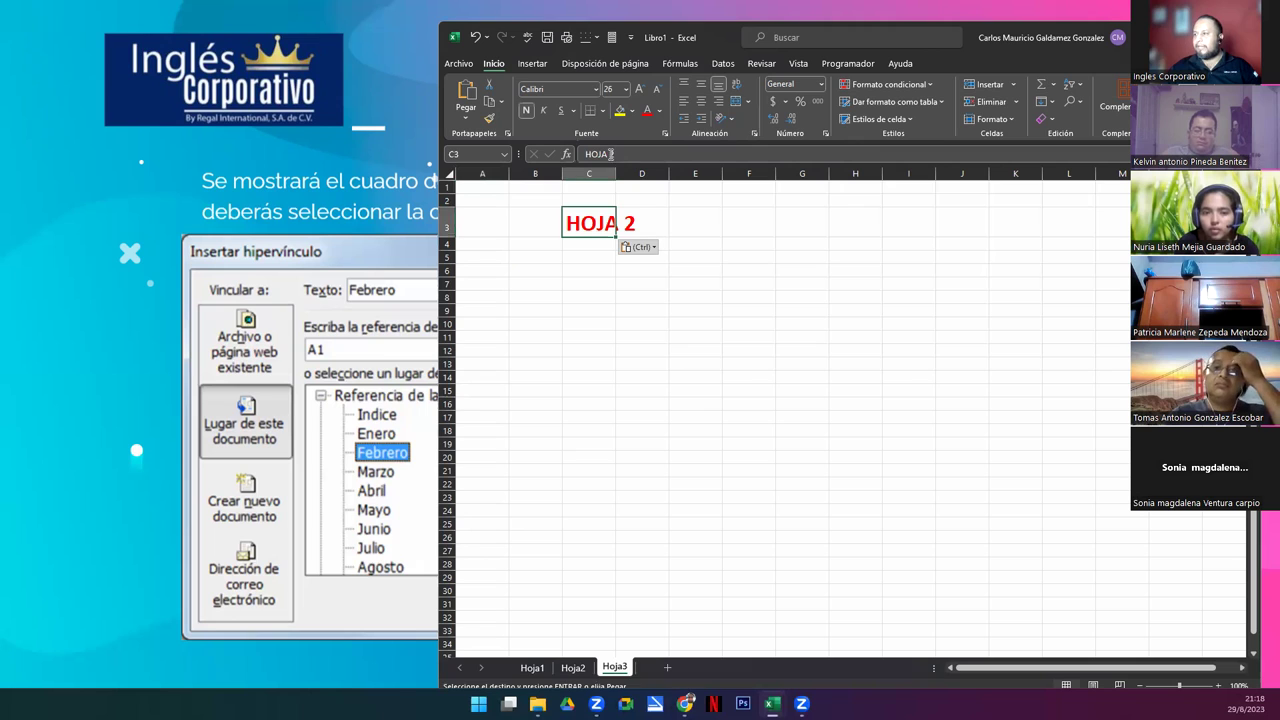
key(Escape)
click(630, 157)
key(BackSpace)
text(3)
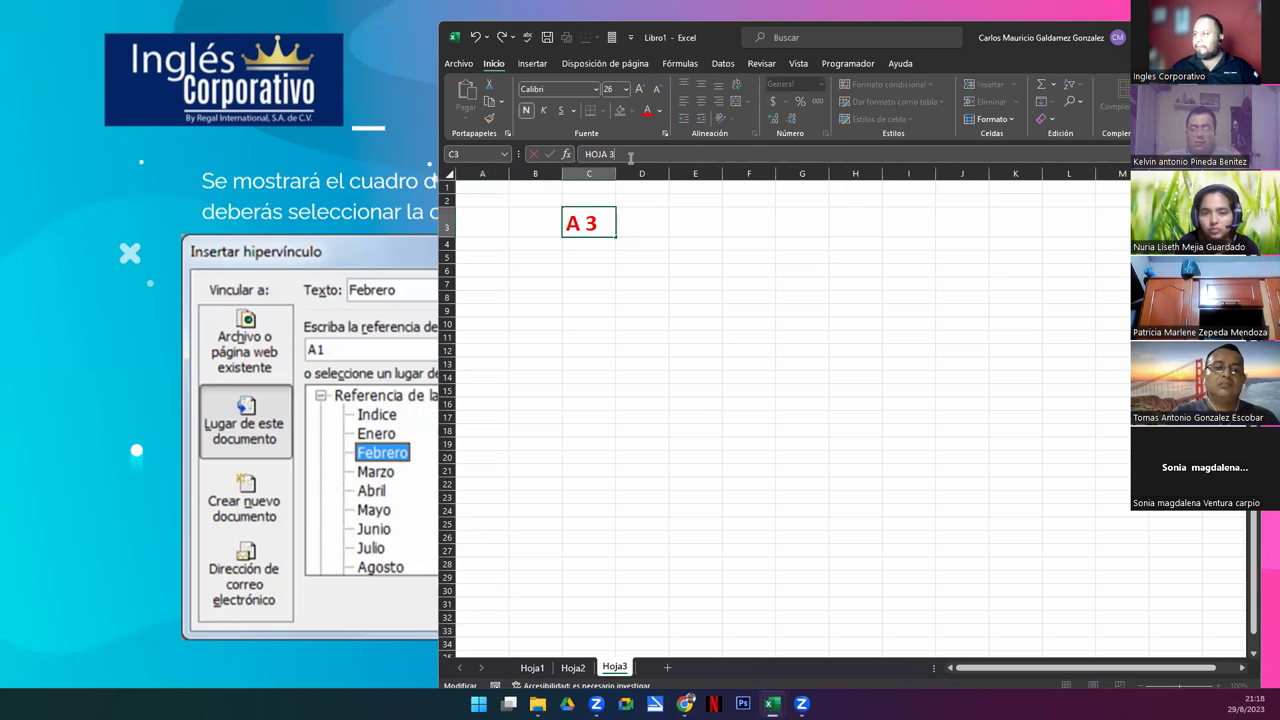
key(Return)
Step: Autofit column C to the HOJA 3 title and colour it dark grey-blue
key(Up)
double_click(619, 175)
click(659, 111)
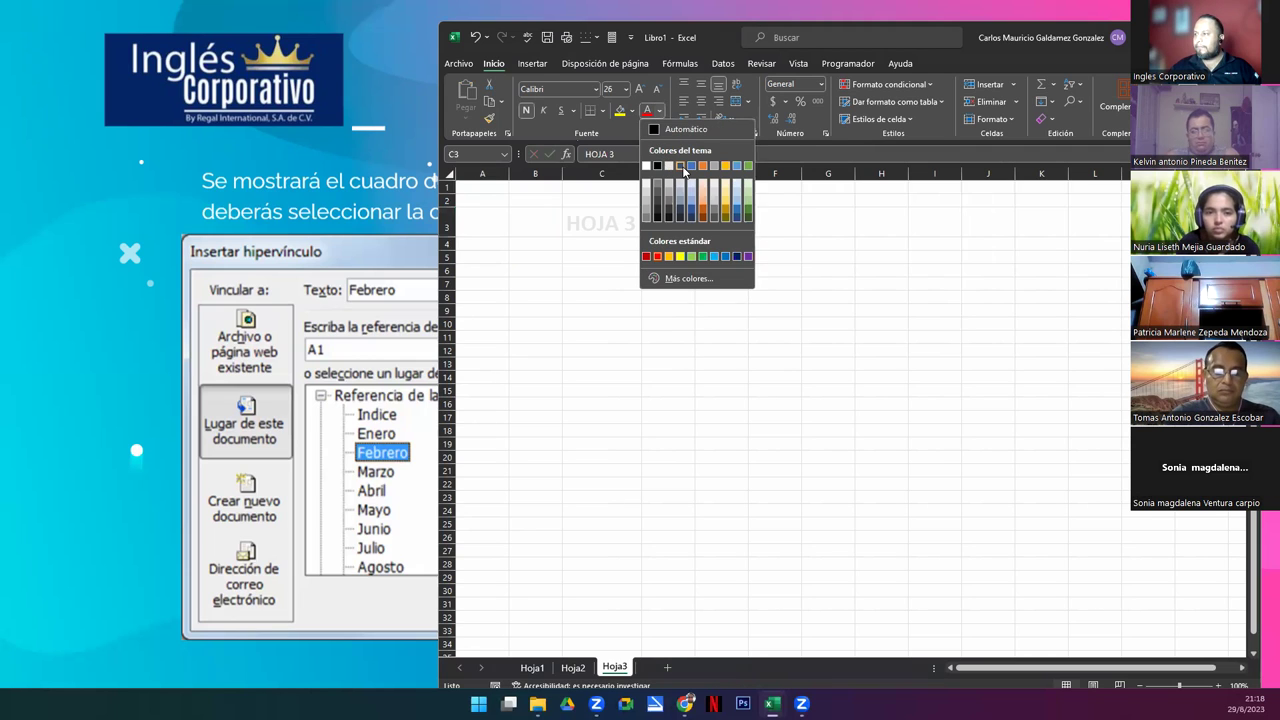
click(683, 167)
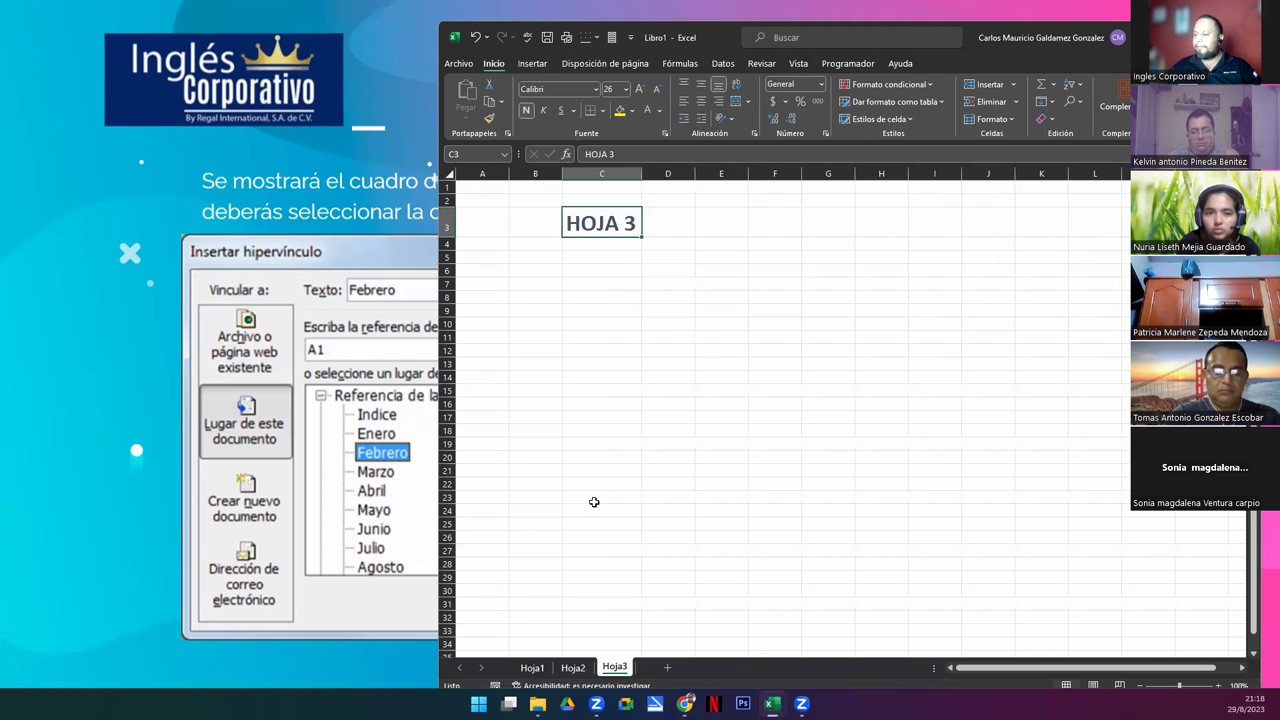
Step: Compare both title sheets, widen column C on Hoja2 slightly, and return to Hoja1
click(568, 668)
click(605, 668)
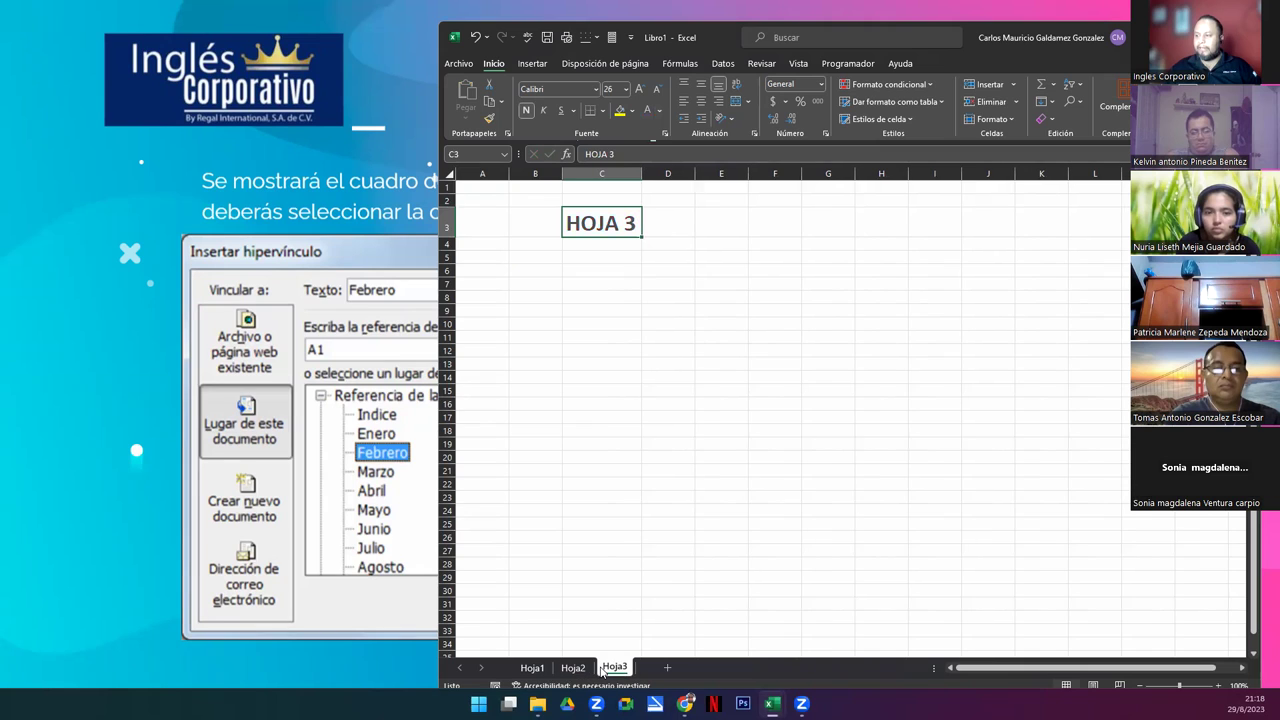
click(570, 670)
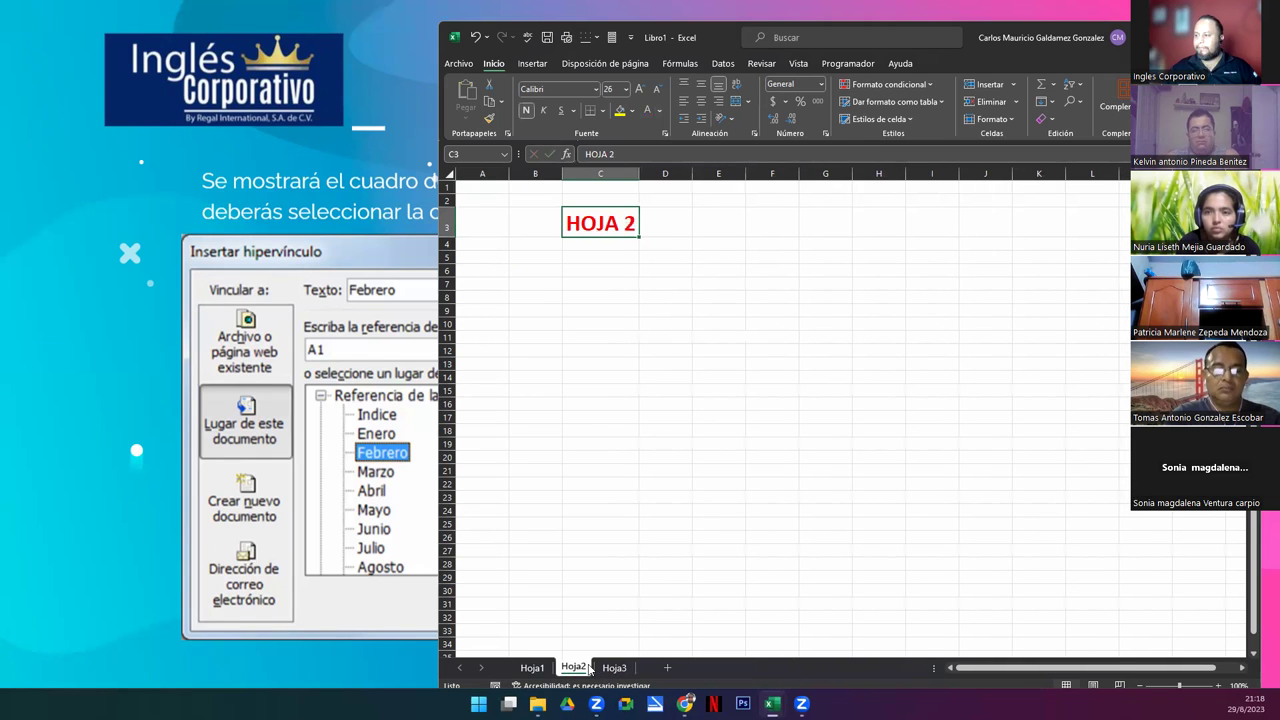
click(612, 668)
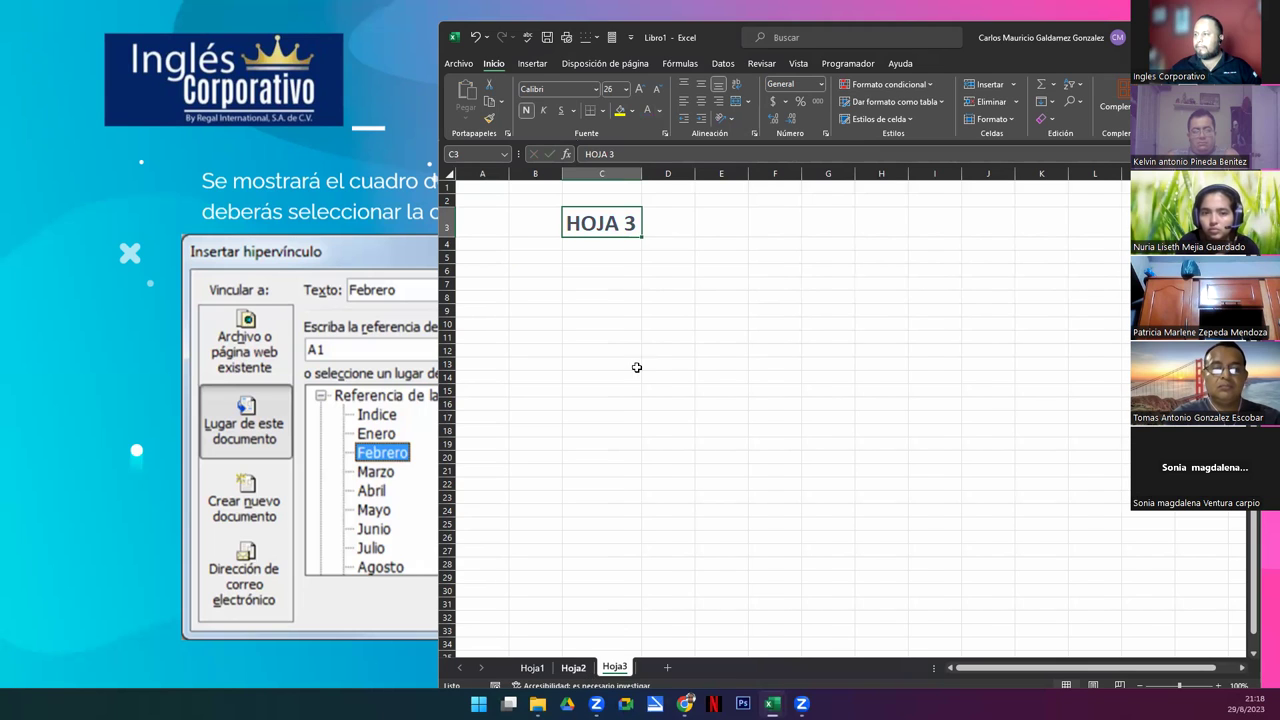
key(ctrl+Page_Up)
drag(636, 174, 639, 174)
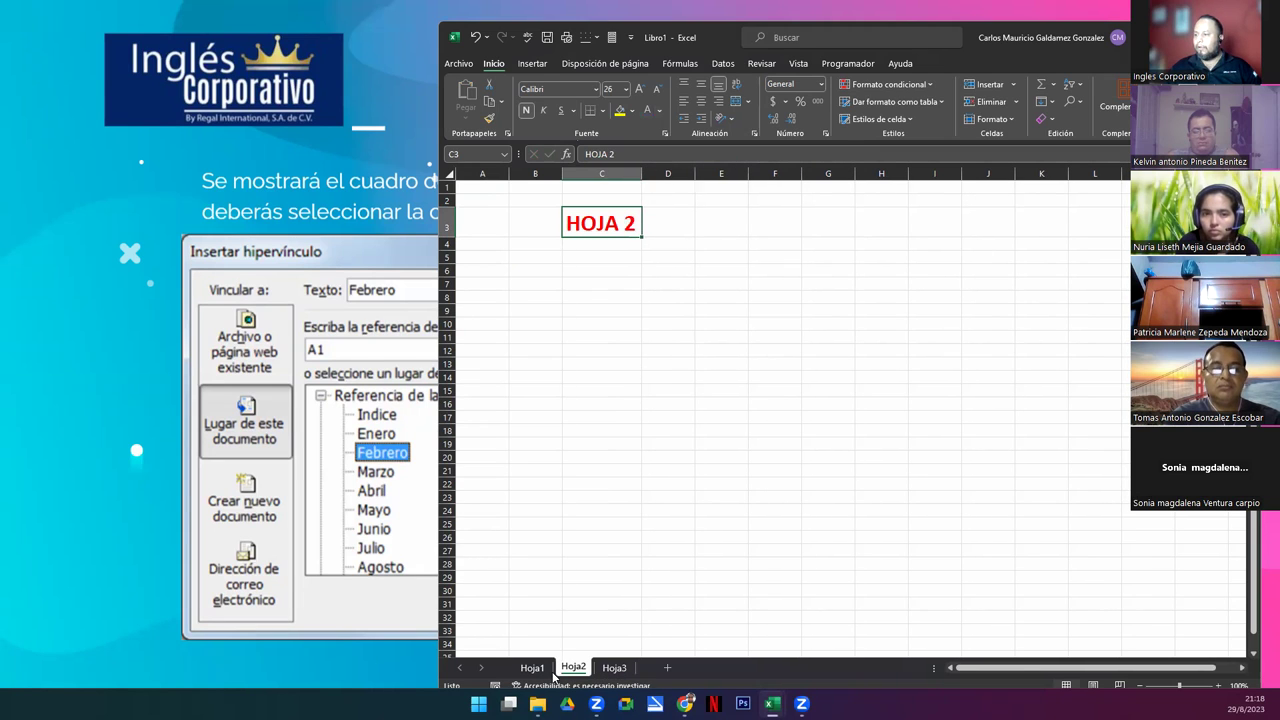
click(536, 670)
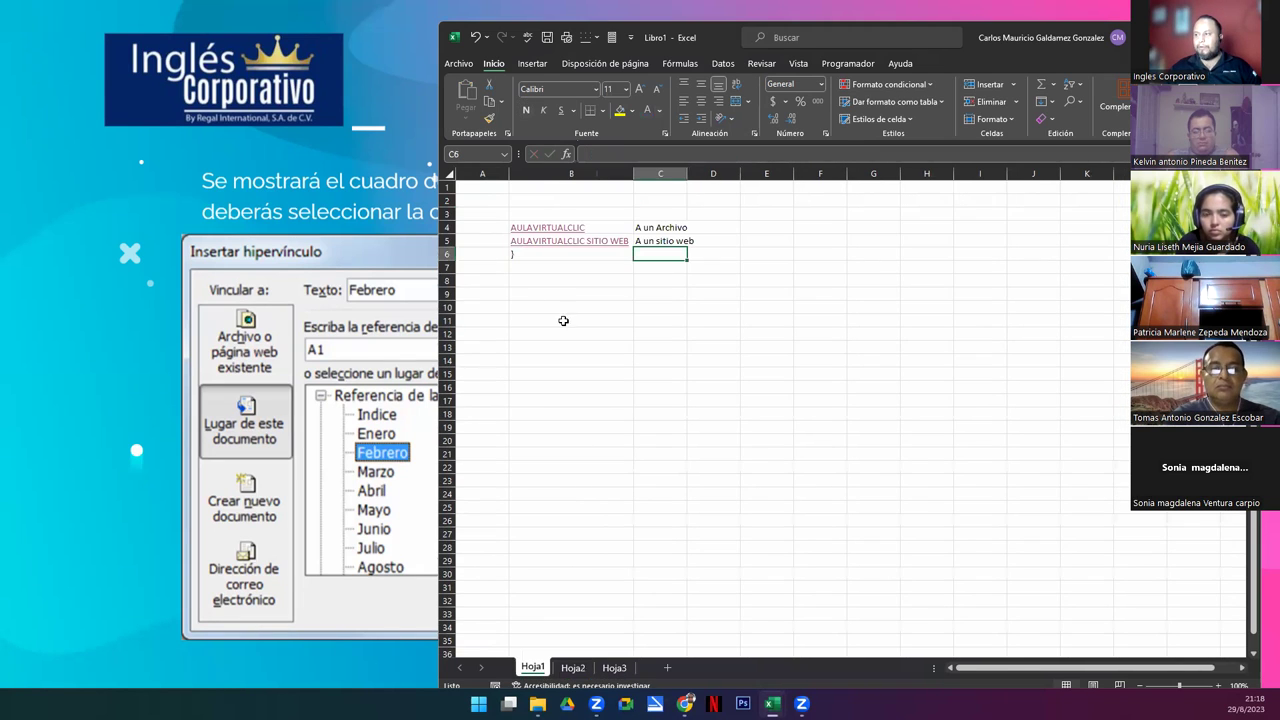
Step: Enter 'Ir a la hoja 2' in B8 and 'Ir a la hoja 3' in B9
click(523, 280)
text(ir a la)
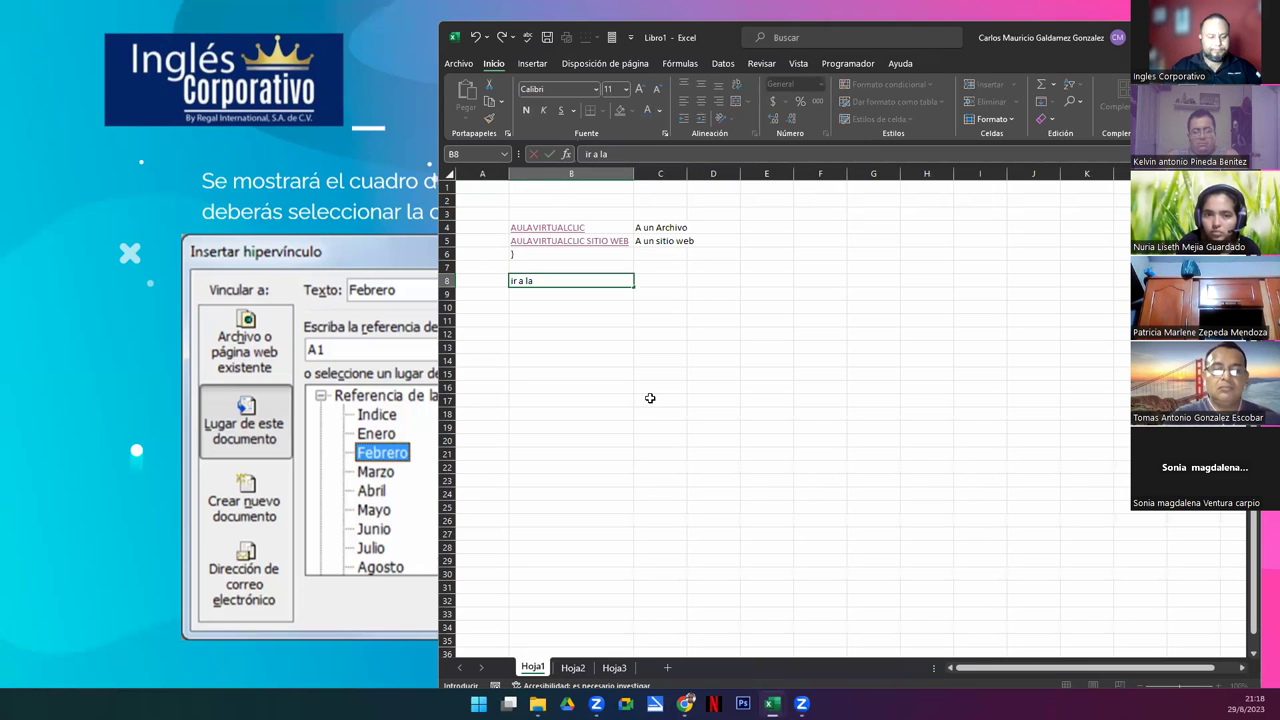
key(Escape)
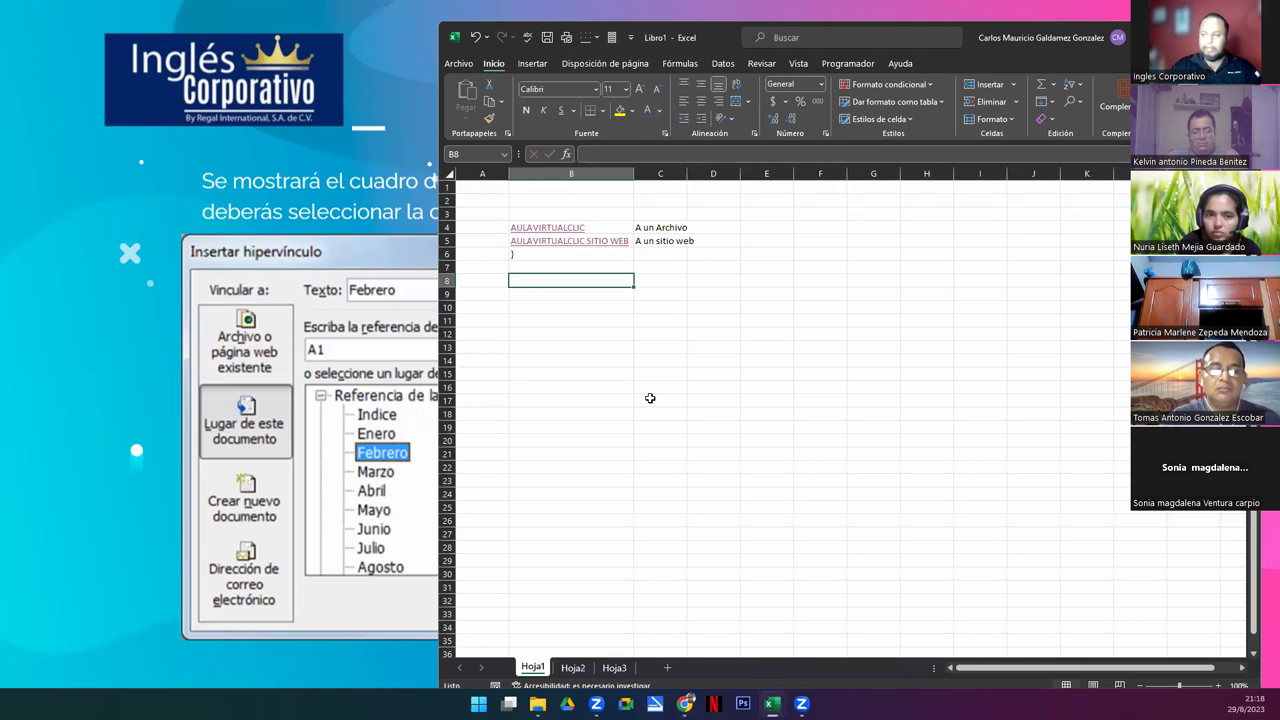
text(i)
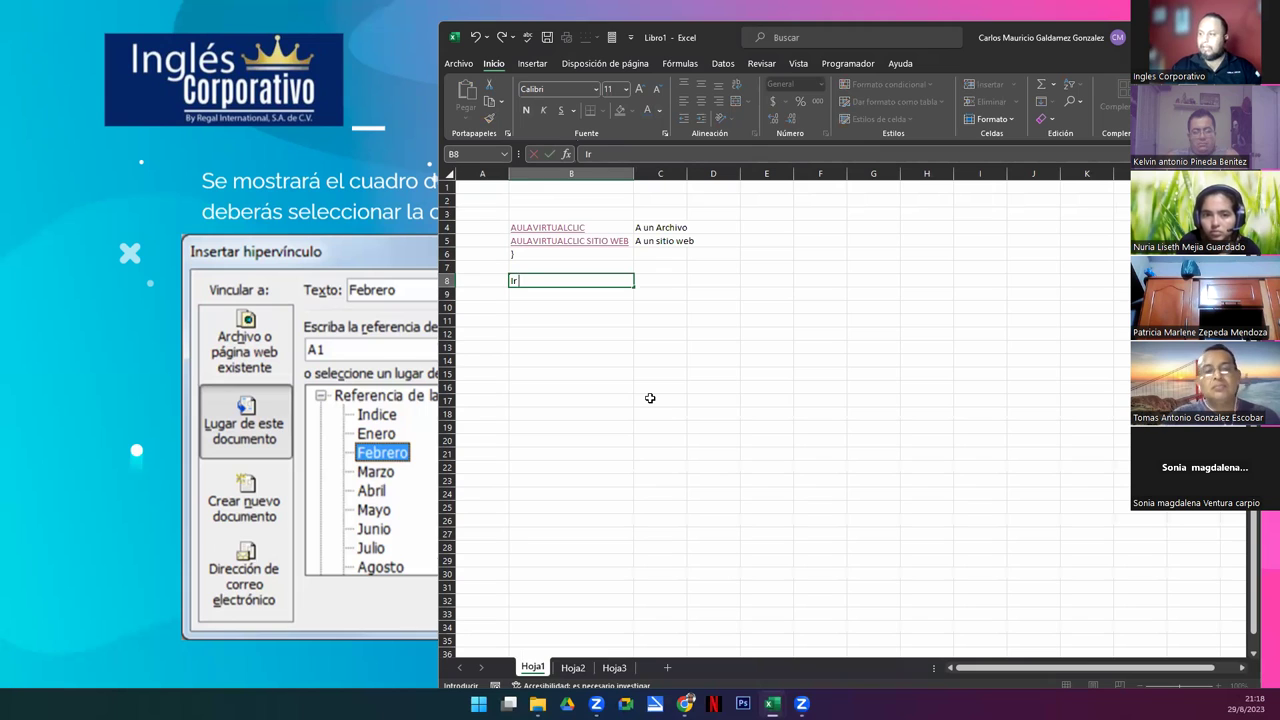
text(r a la hoja 2)
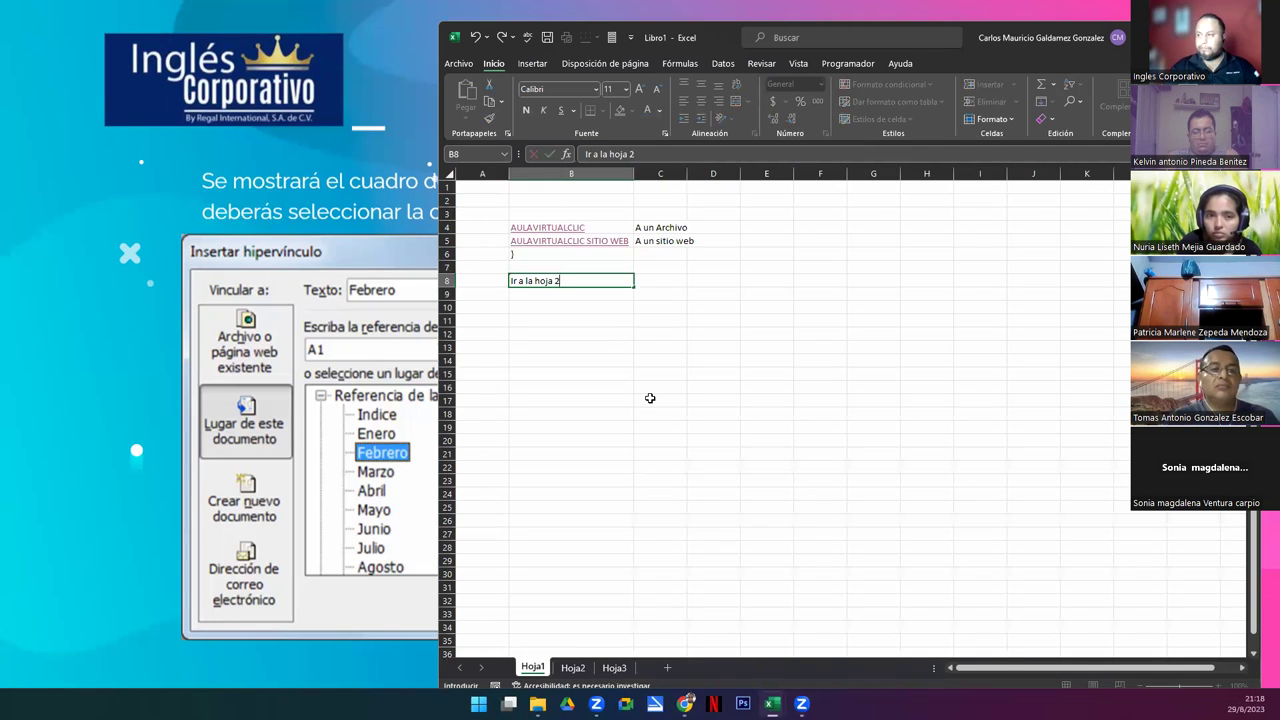
key(Return)
text(Ir a la hoja 2)
key(BackSpace)
text(3)
key(Return)
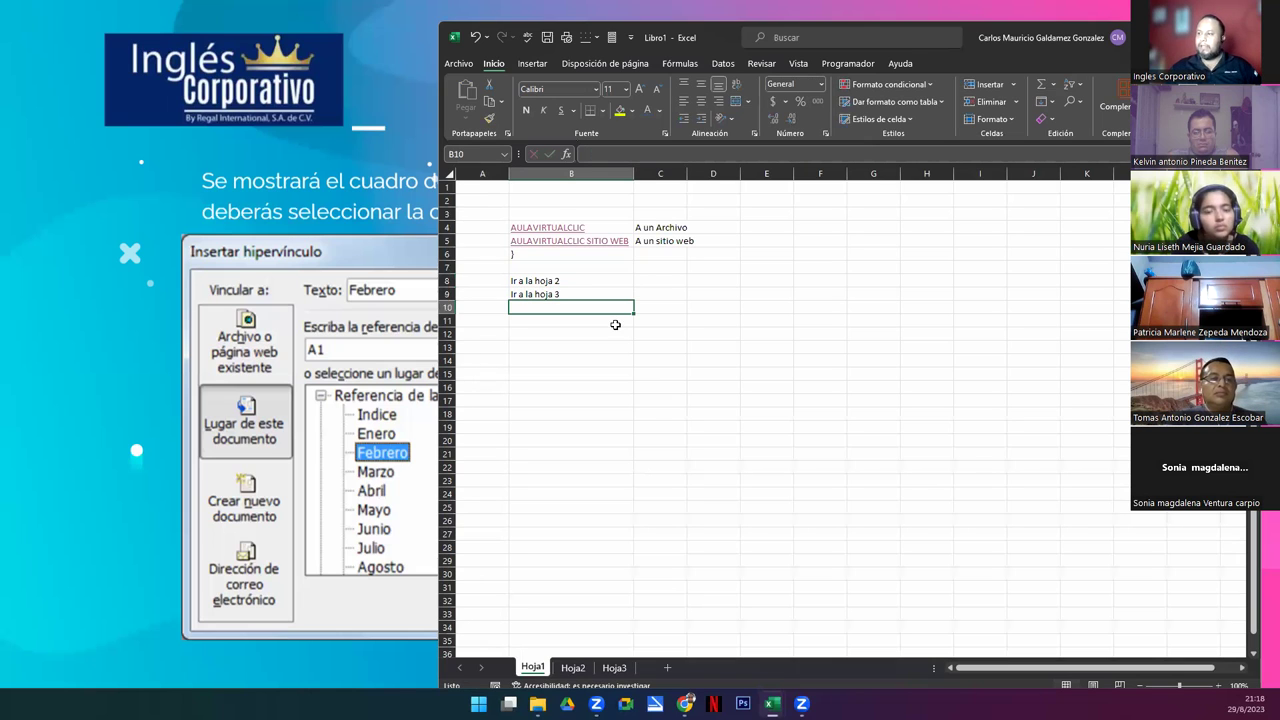
Step: Hyperlink B8 to cell C5 on Hoja2 via Lugar de este documento
click(570, 282)
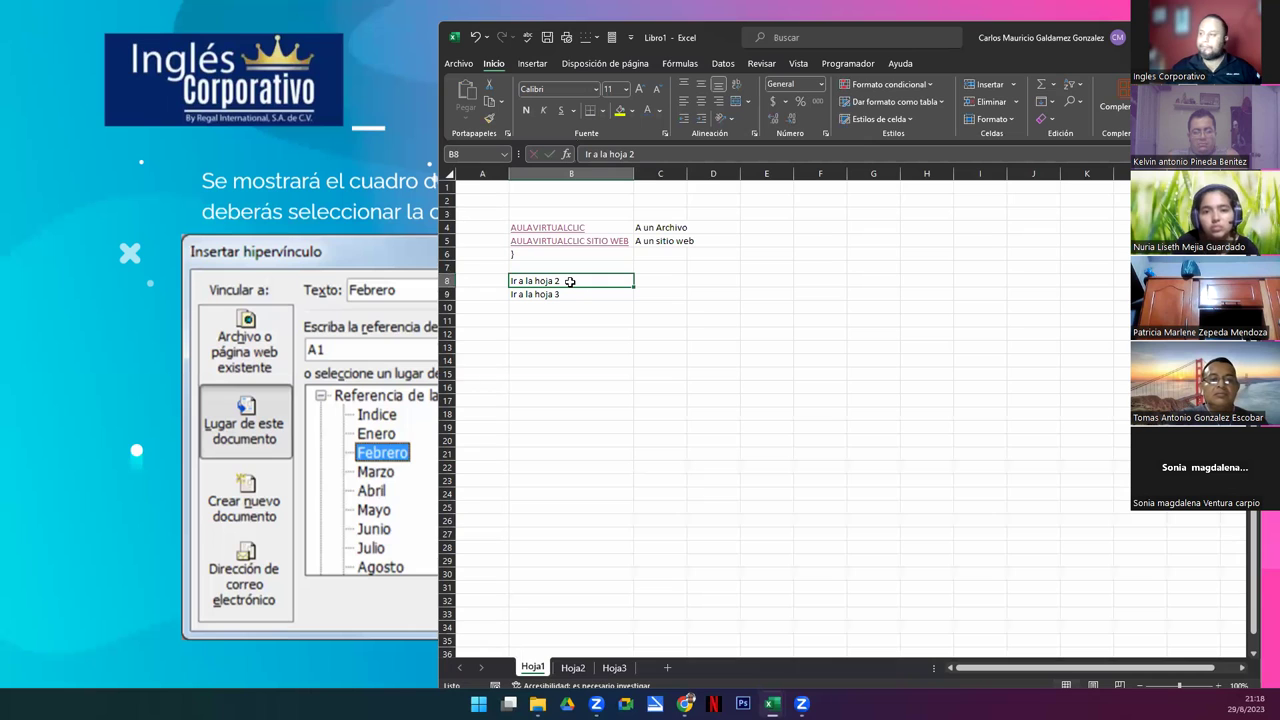
right_click(570, 286)
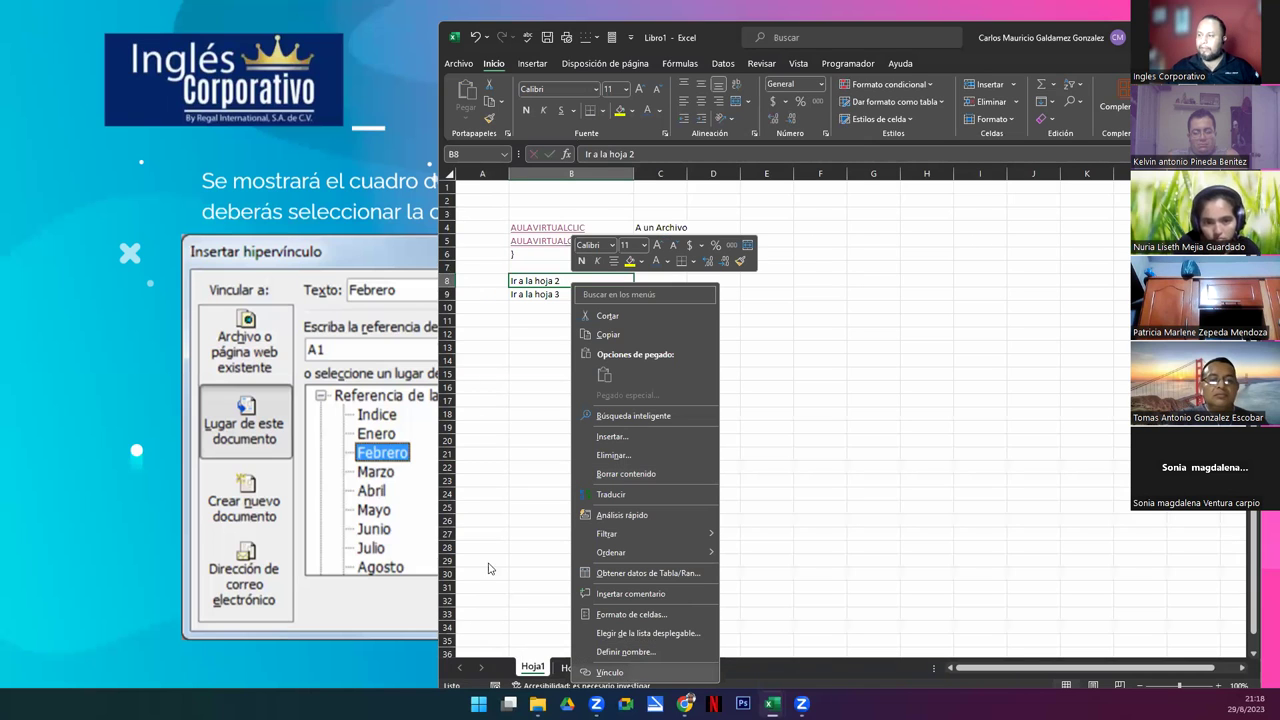
click(612, 674)
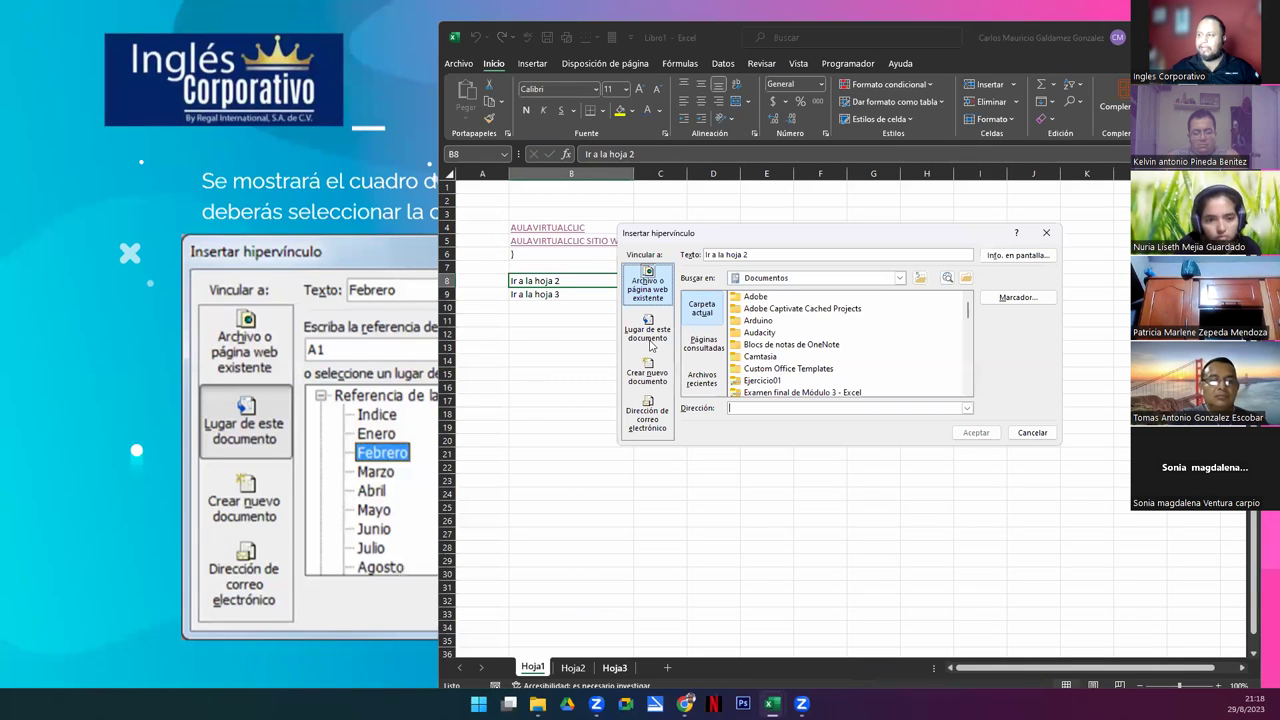
click(649, 336)
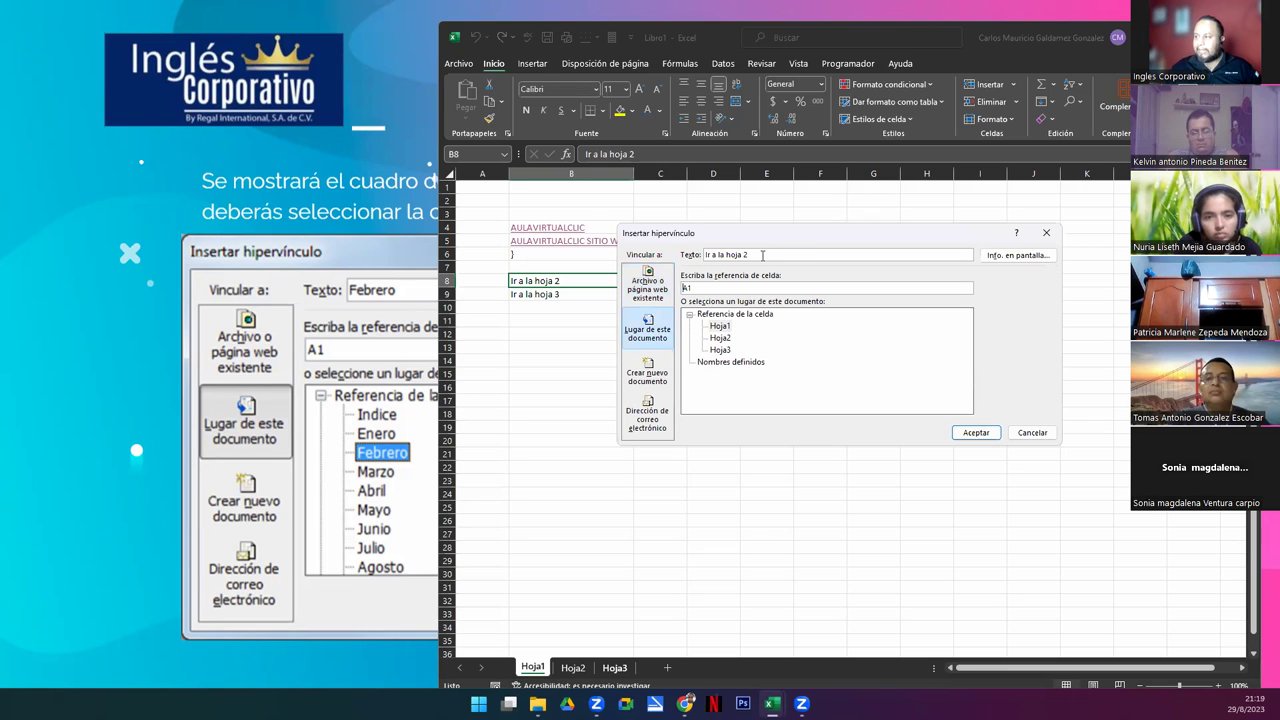
drag(762, 254, 679, 256)
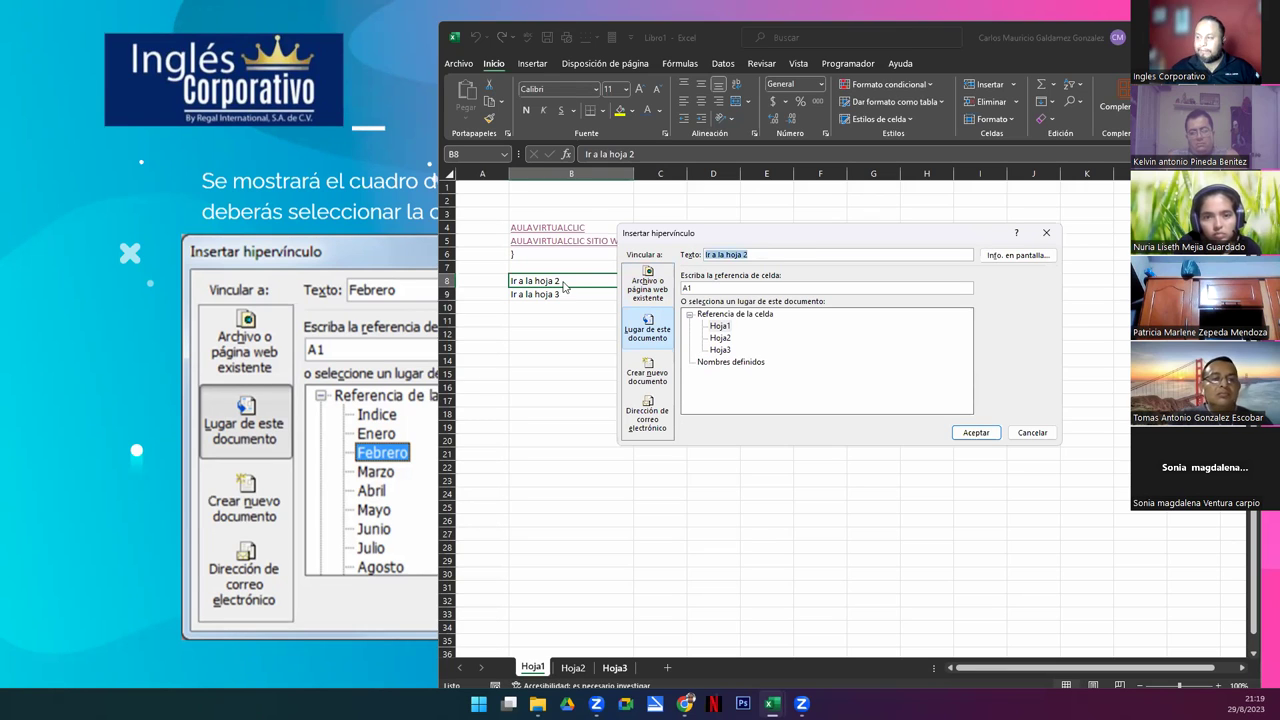
click(701, 289)
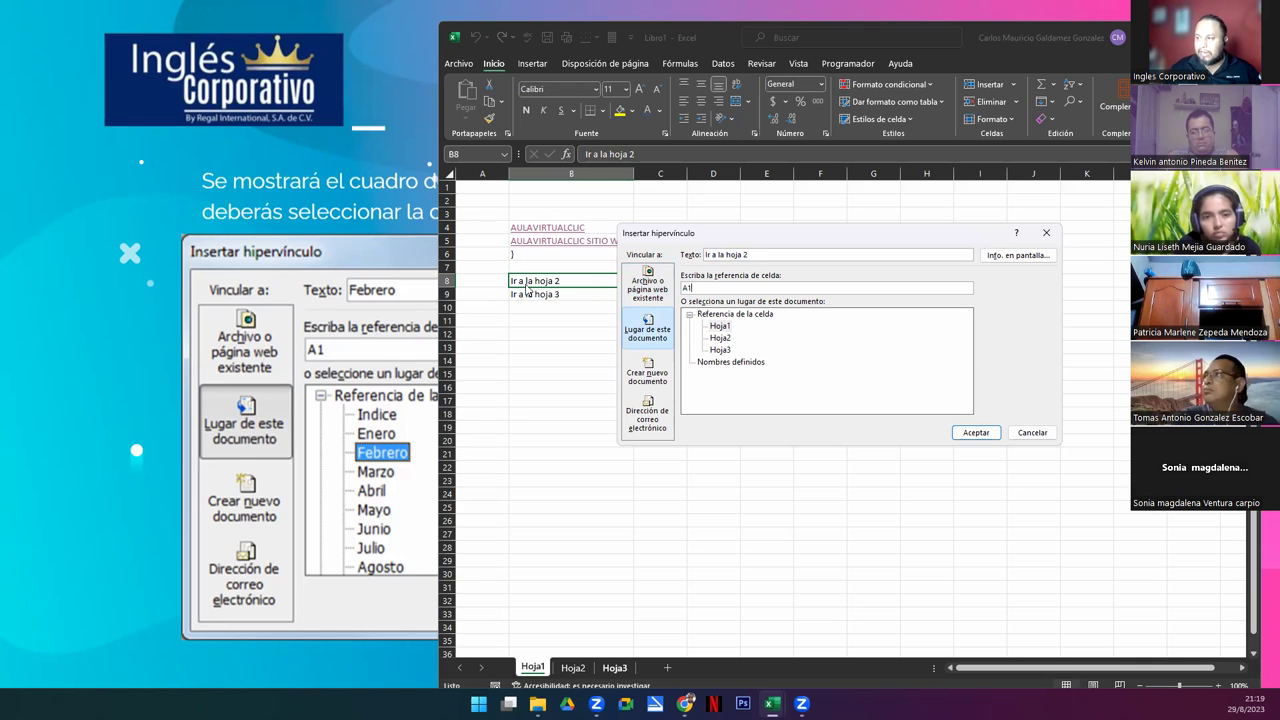
click(727, 327)
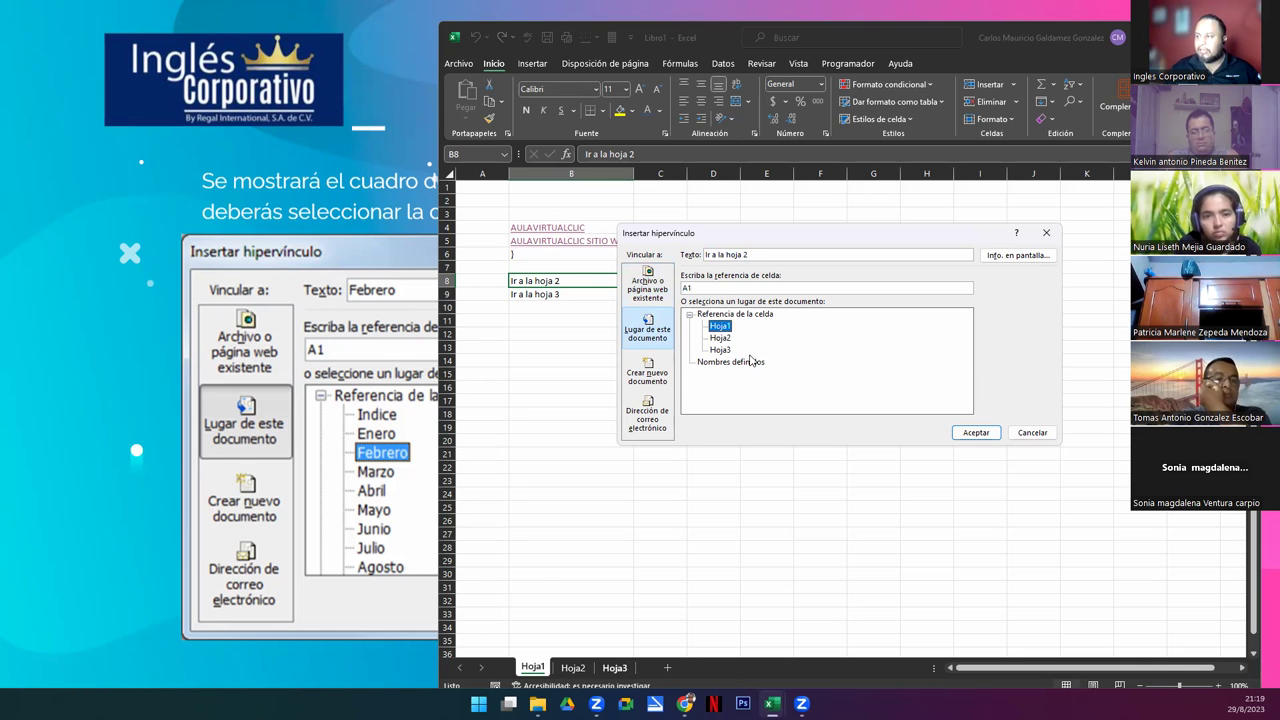
click(724, 339)
click(699, 288)
text(C5)
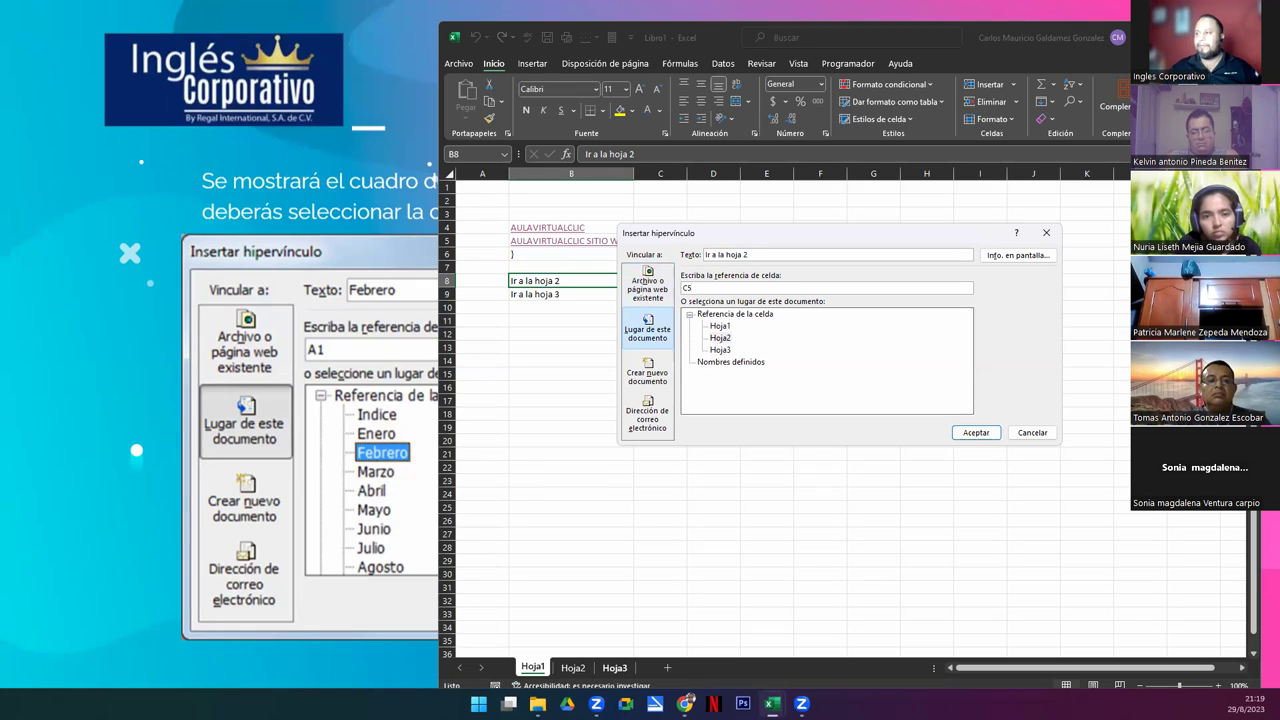
click(968, 438)
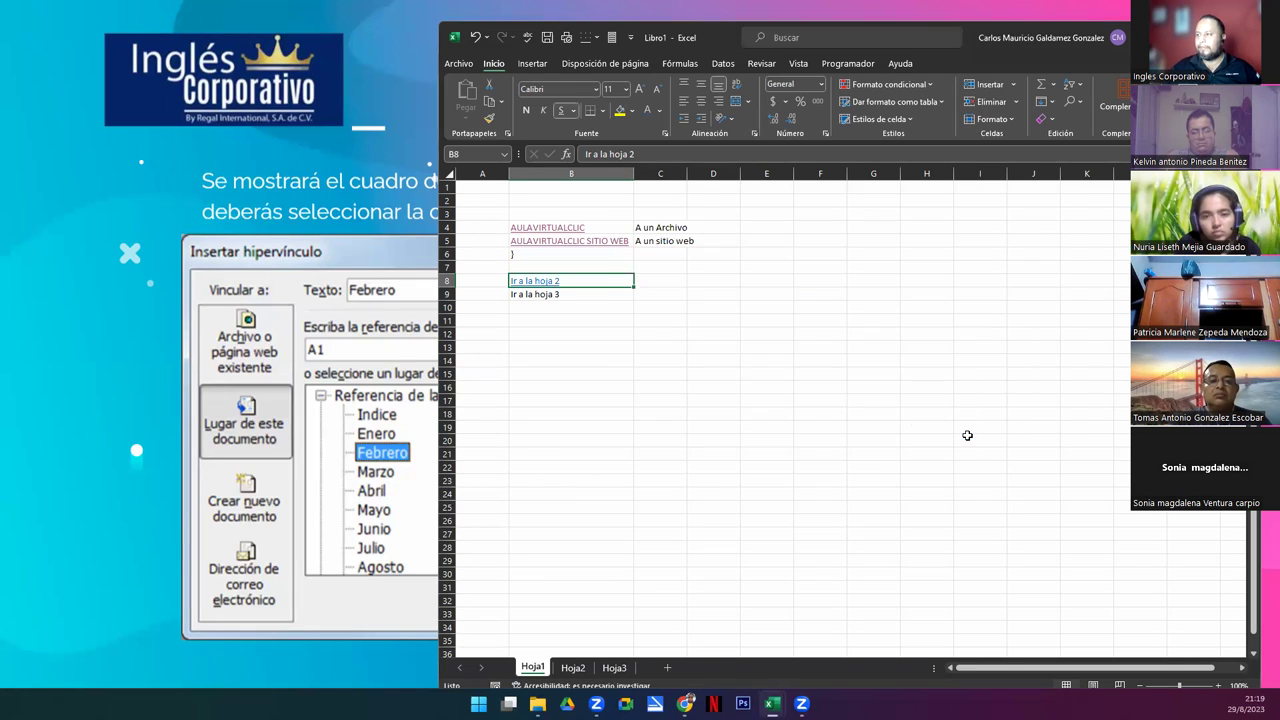
Step: Test the B8 link by jumping to Hoja2 and back to Hoja1 a few times
click(547, 281)
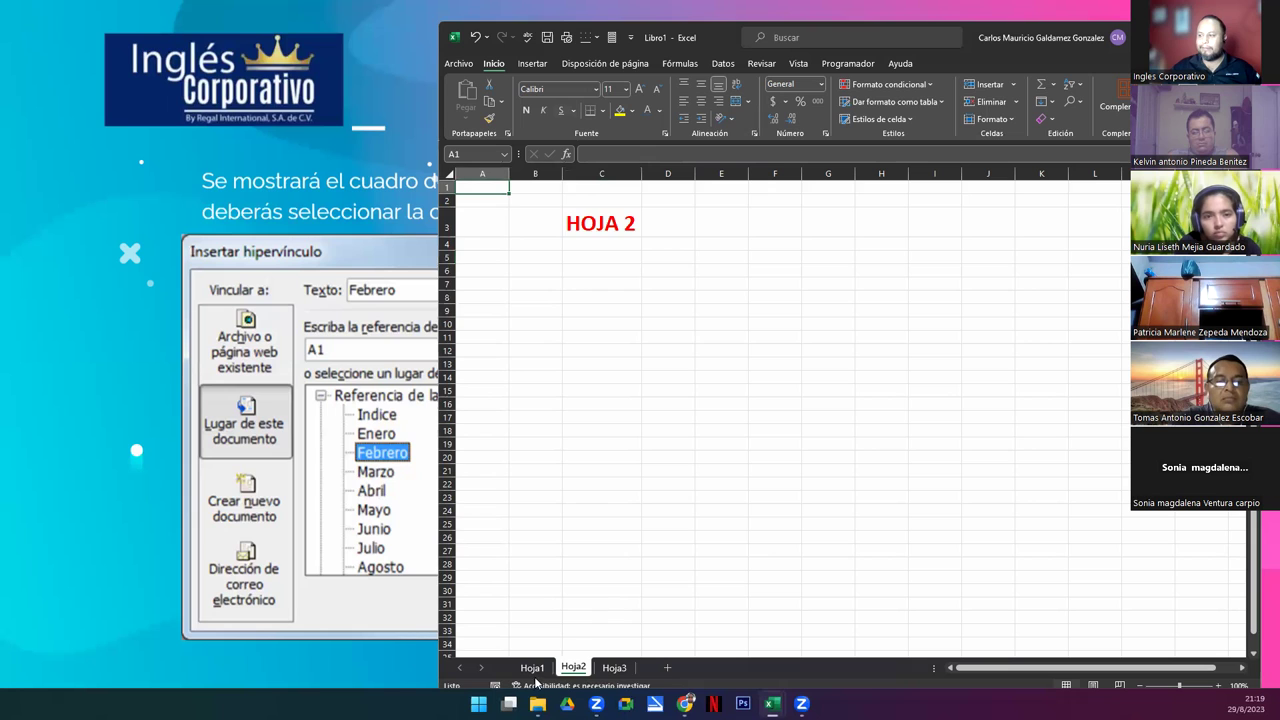
click(532, 668)
click(565, 668)
click(532, 668)
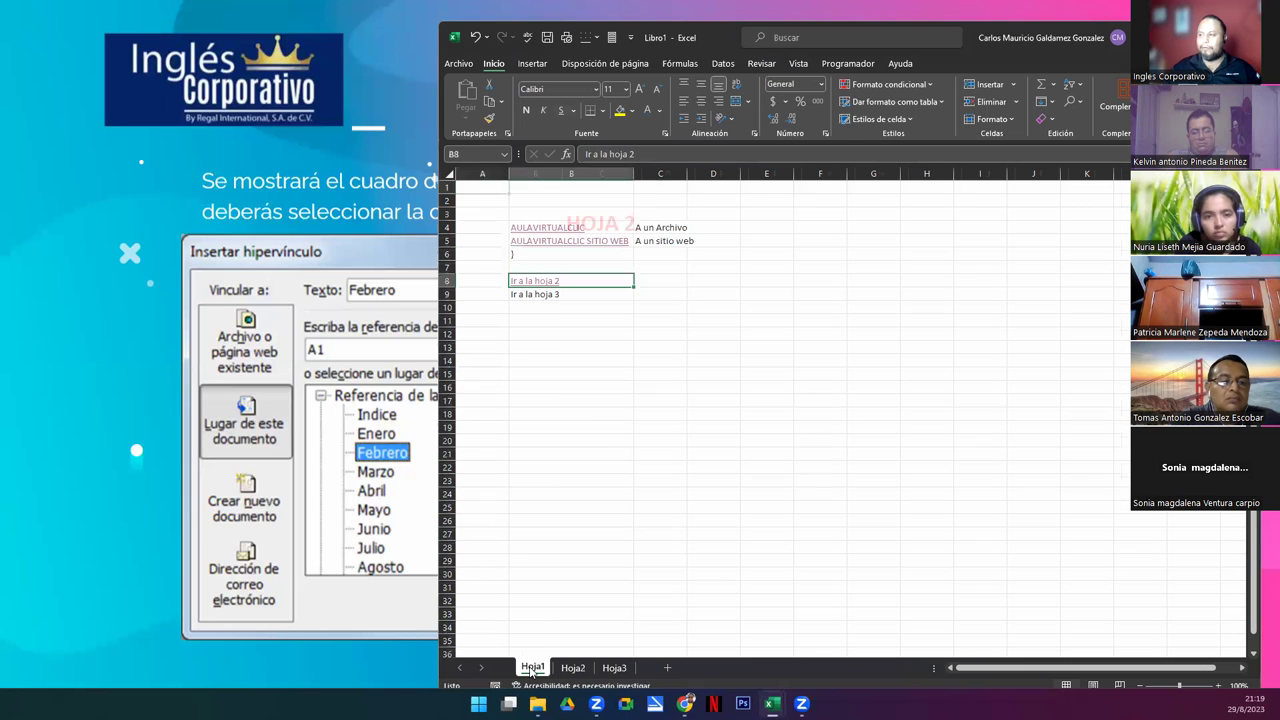
click(543, 282)
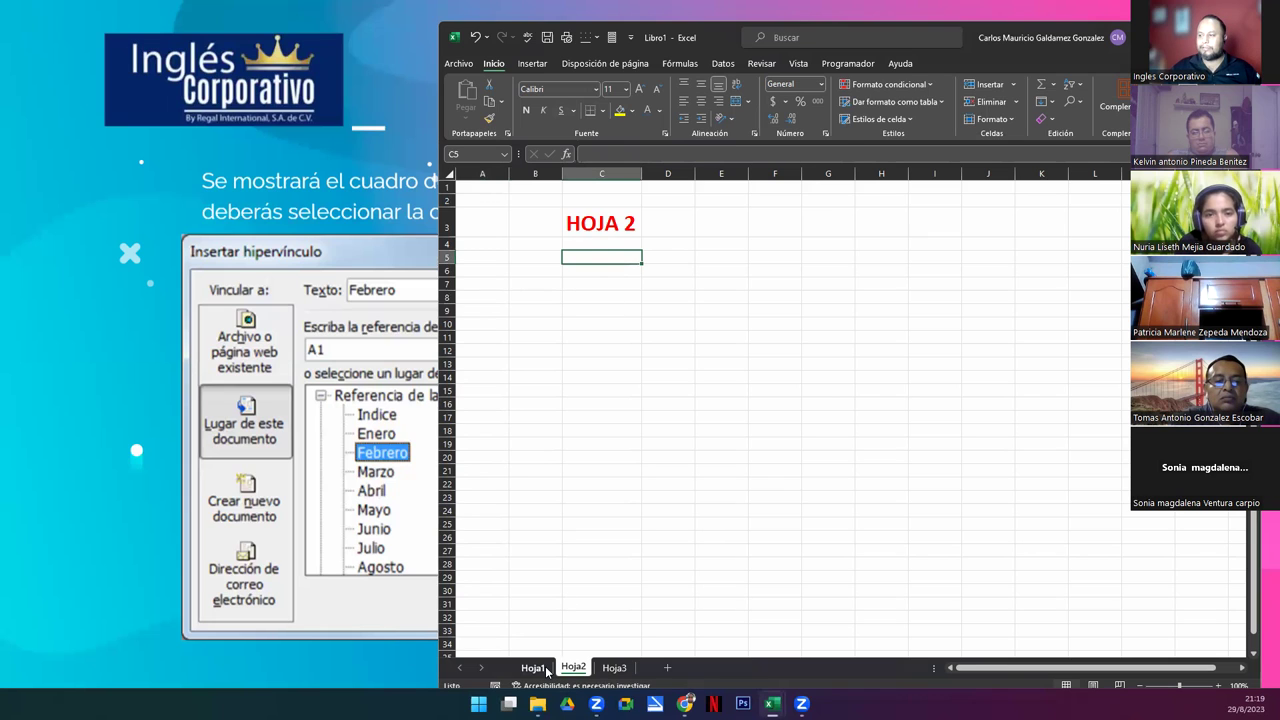
click(545, 670)
Step: Hyperlink B9 to cell F11 on Hoja3 via the cell's Vínculo option
click(545, 292)
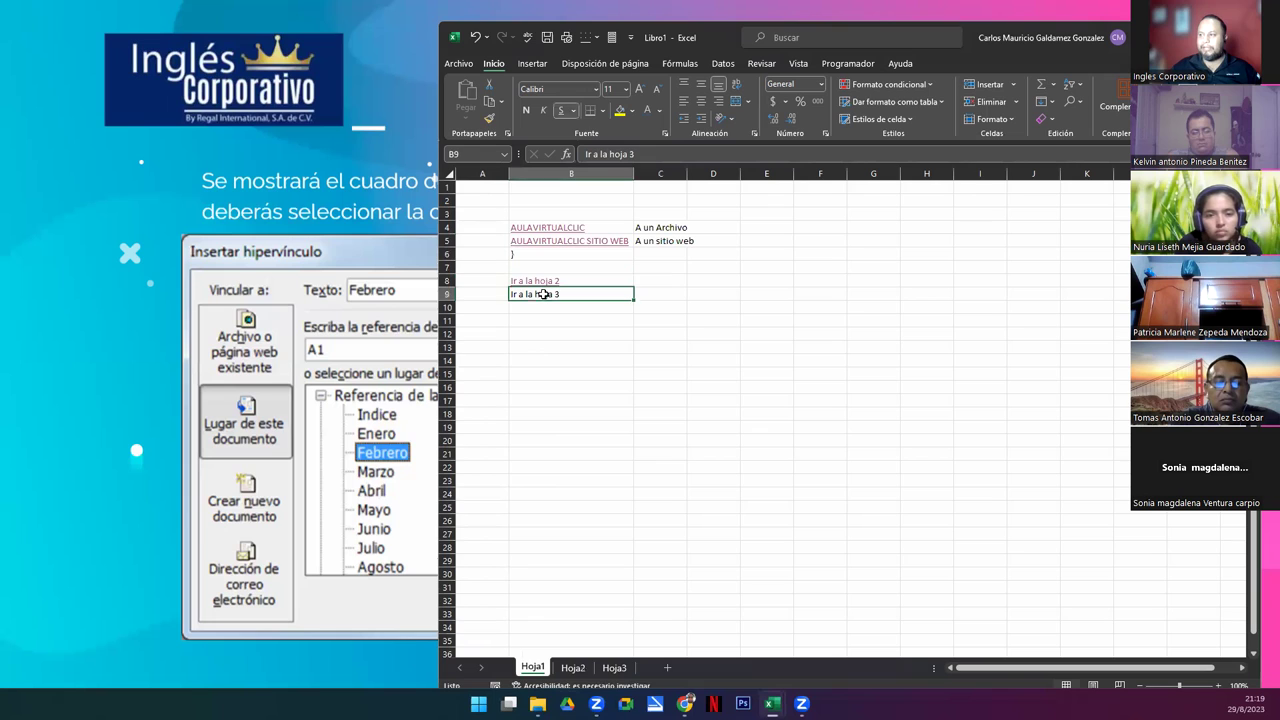
right_click(545, 292)
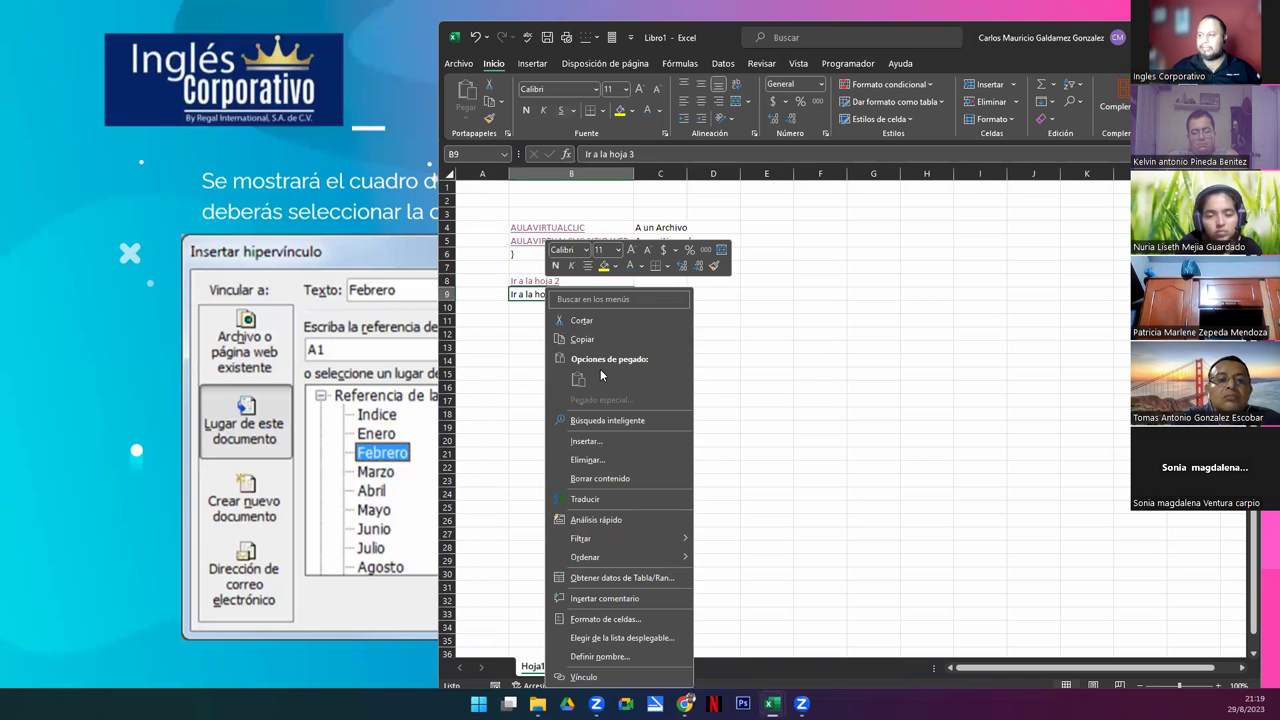
click(598, 679)
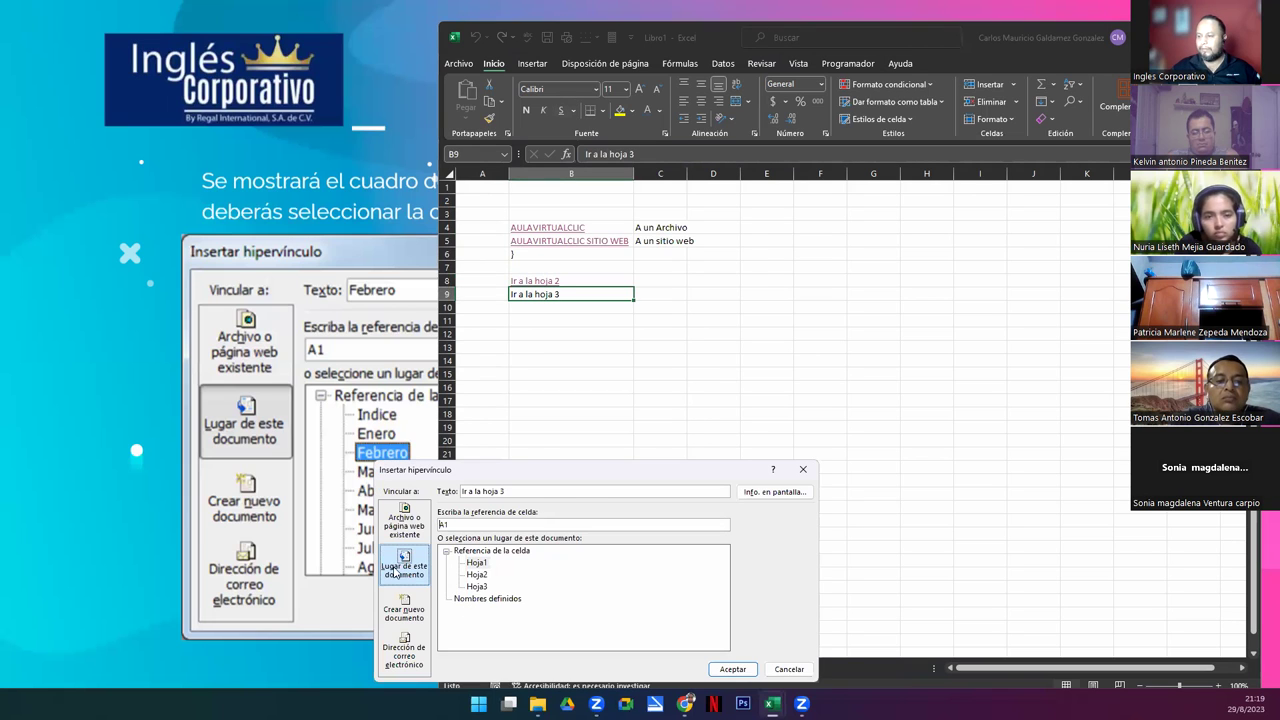
click(478, 587)
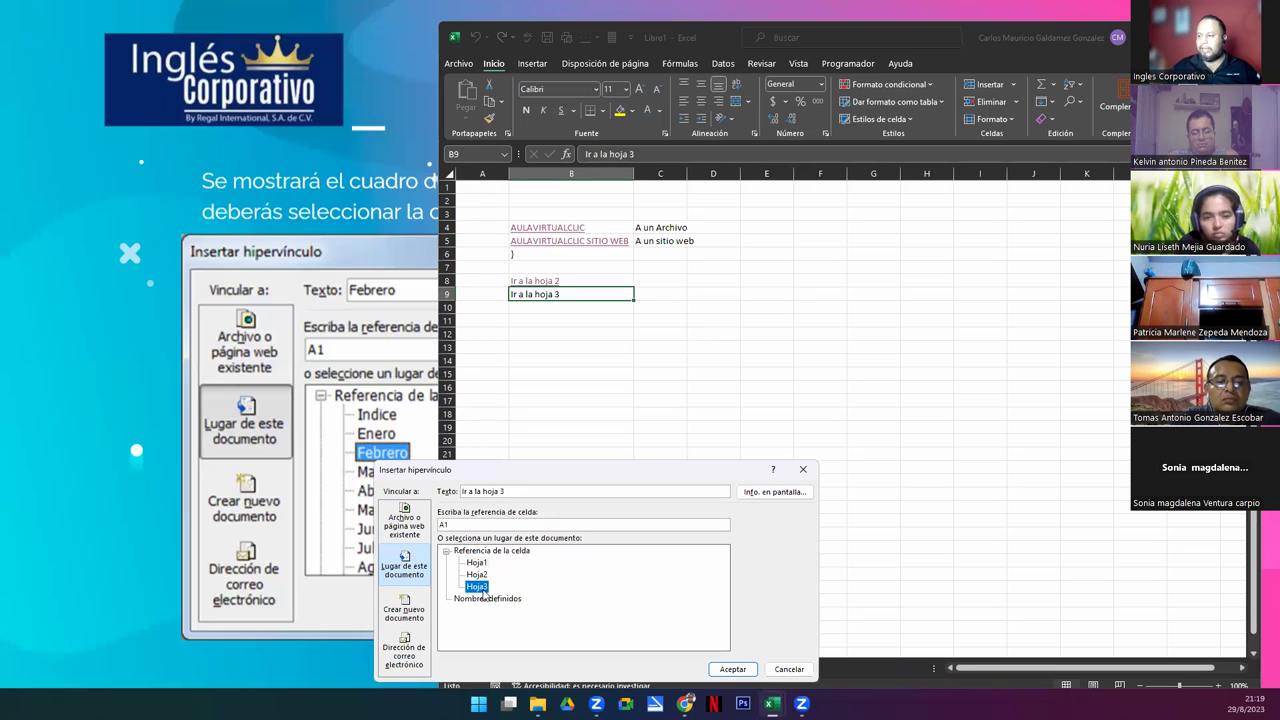
click(460, 523)
text(F11)
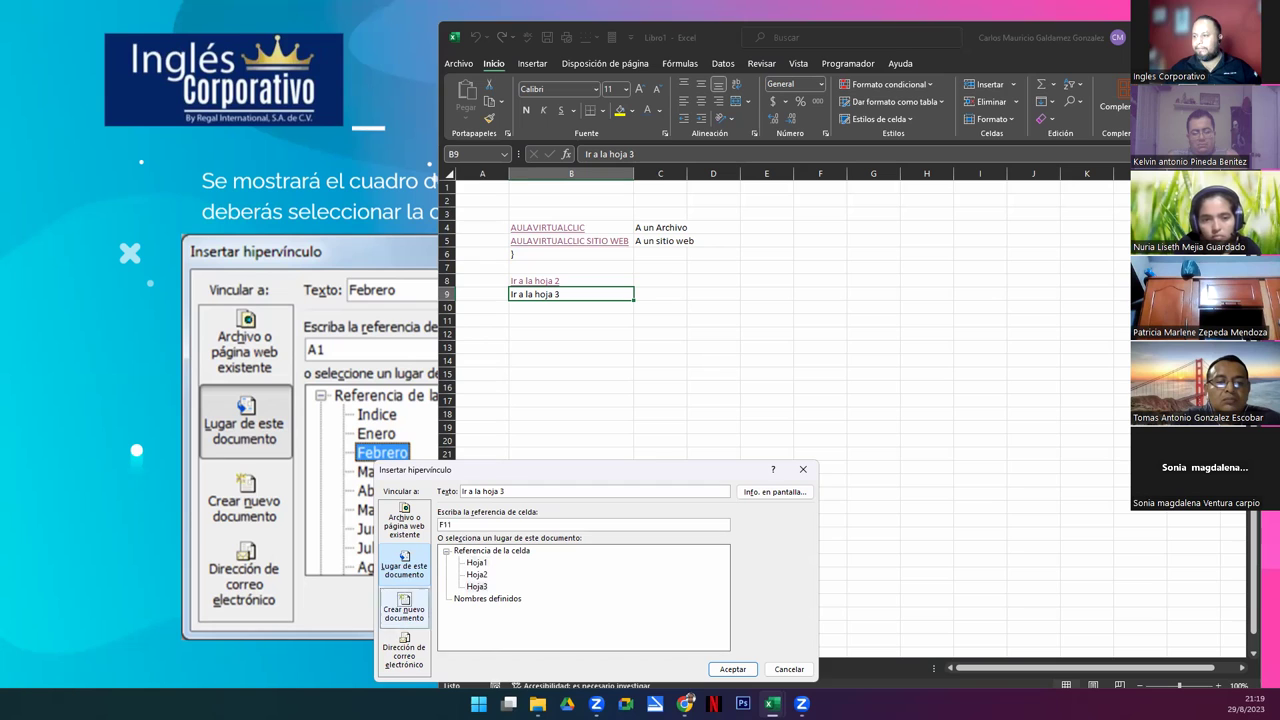
click(733, 669)
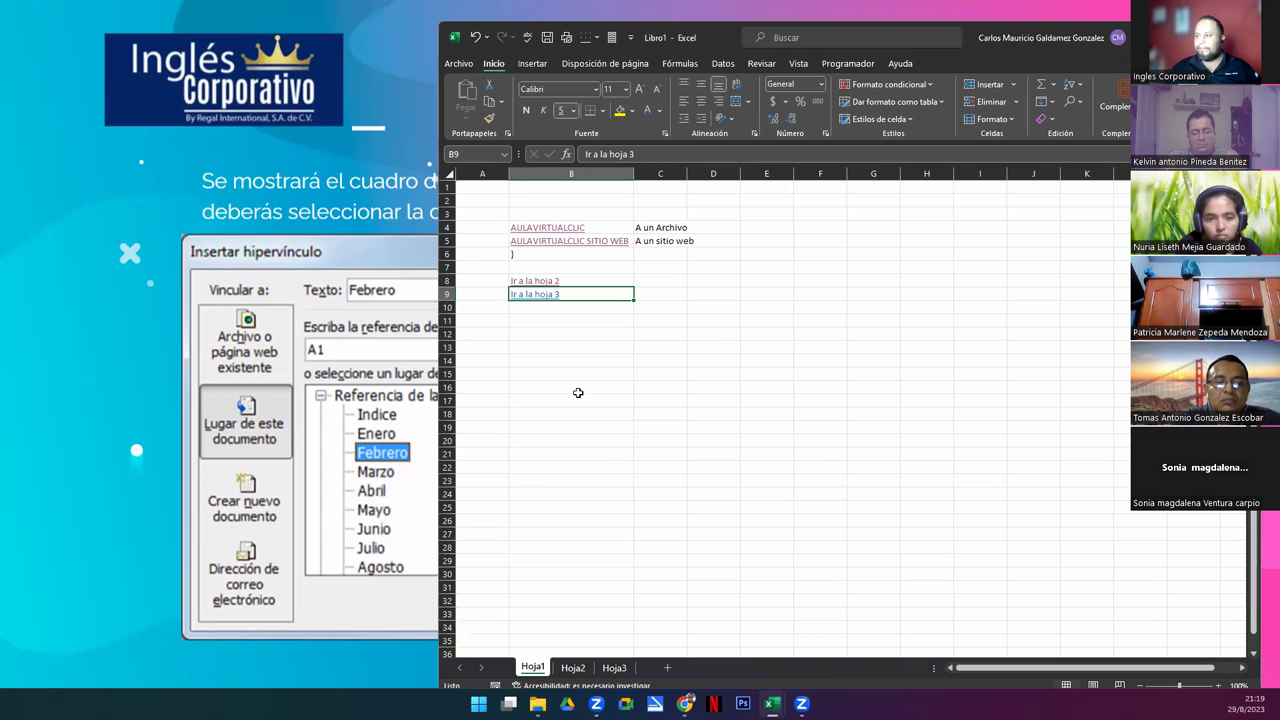
Step: Test the Hoja3 and Hoja2 links from Hoja1, finishing on Hoja3
click(546, 297)
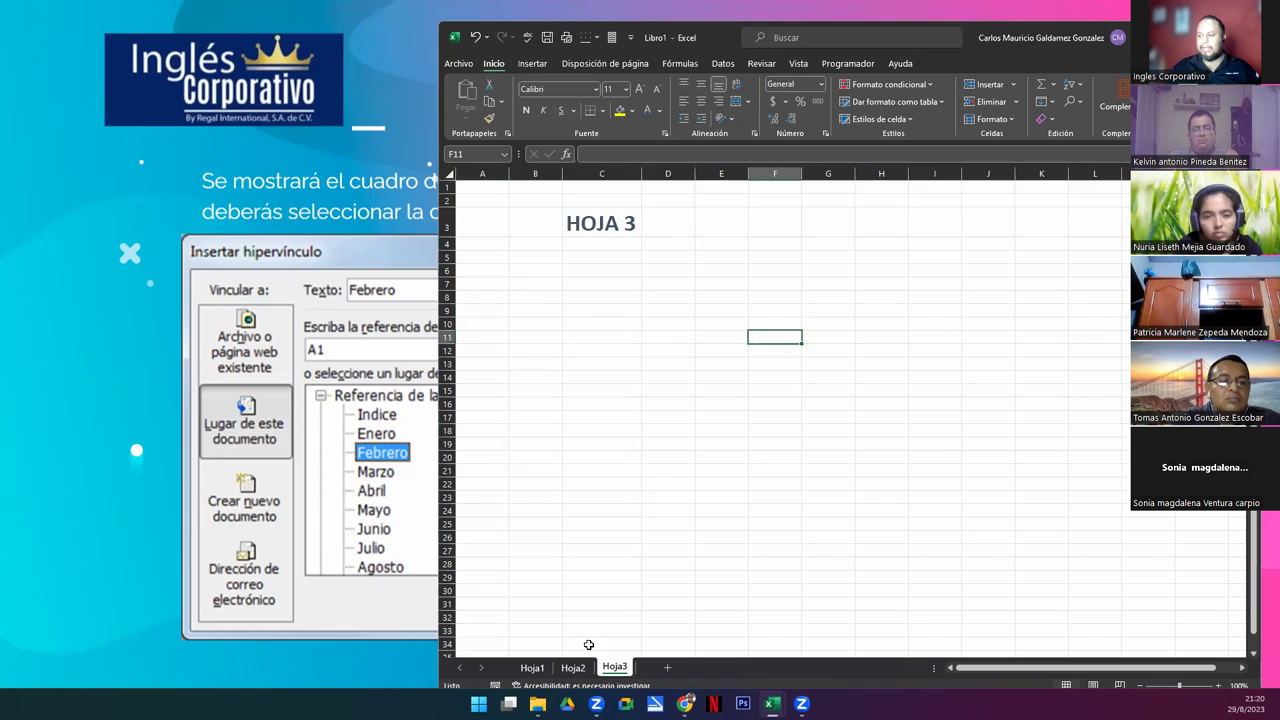
click(533, 668)
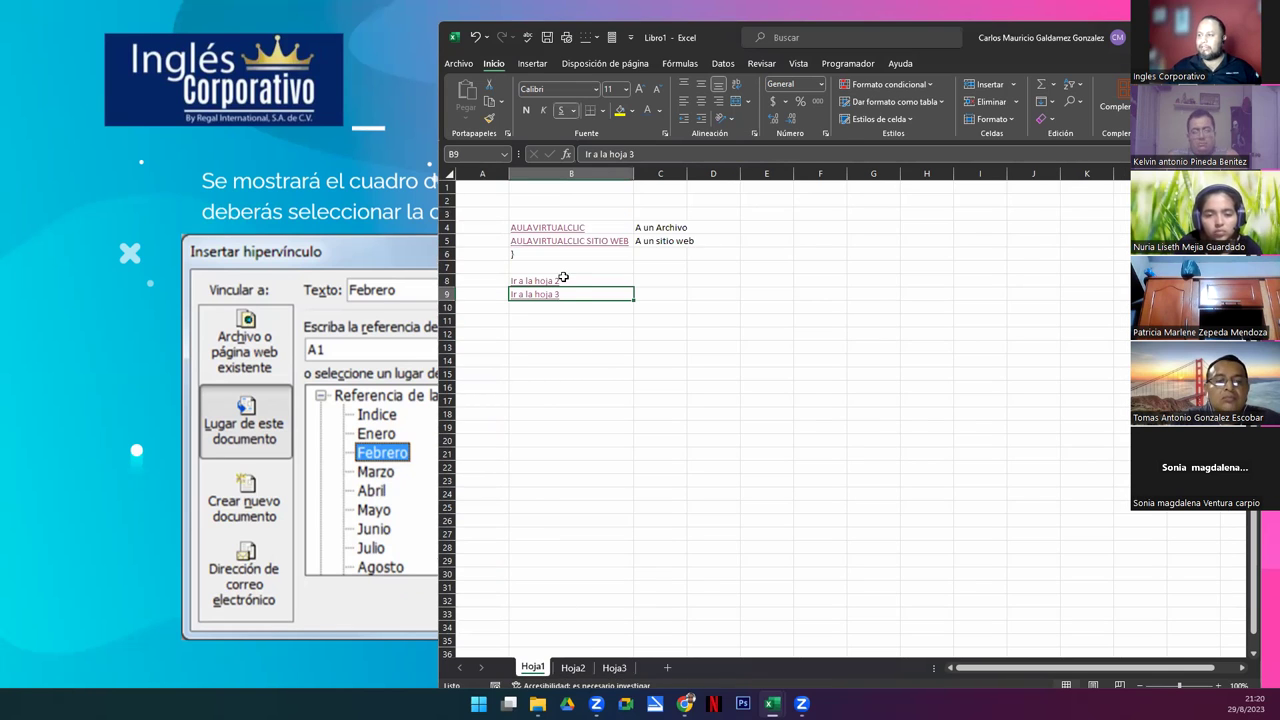
click(528, 281)
click(528, 281)
click(531, 667)
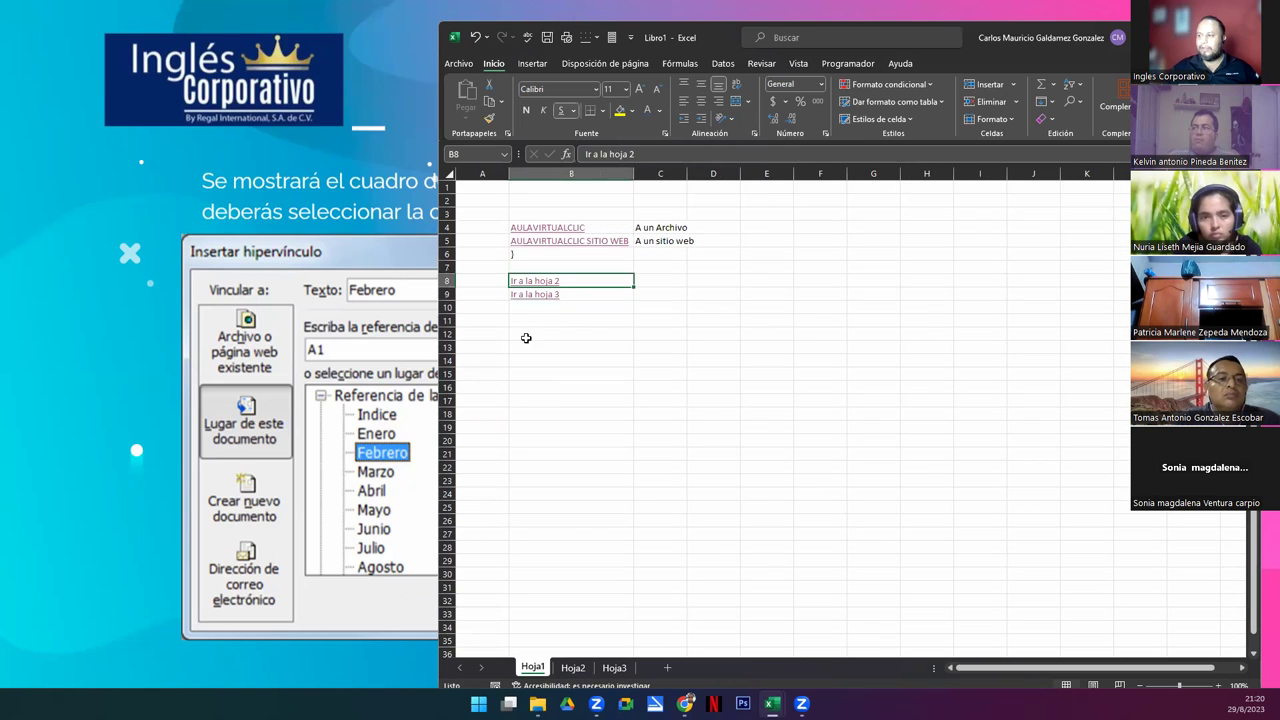
click(530, 296)
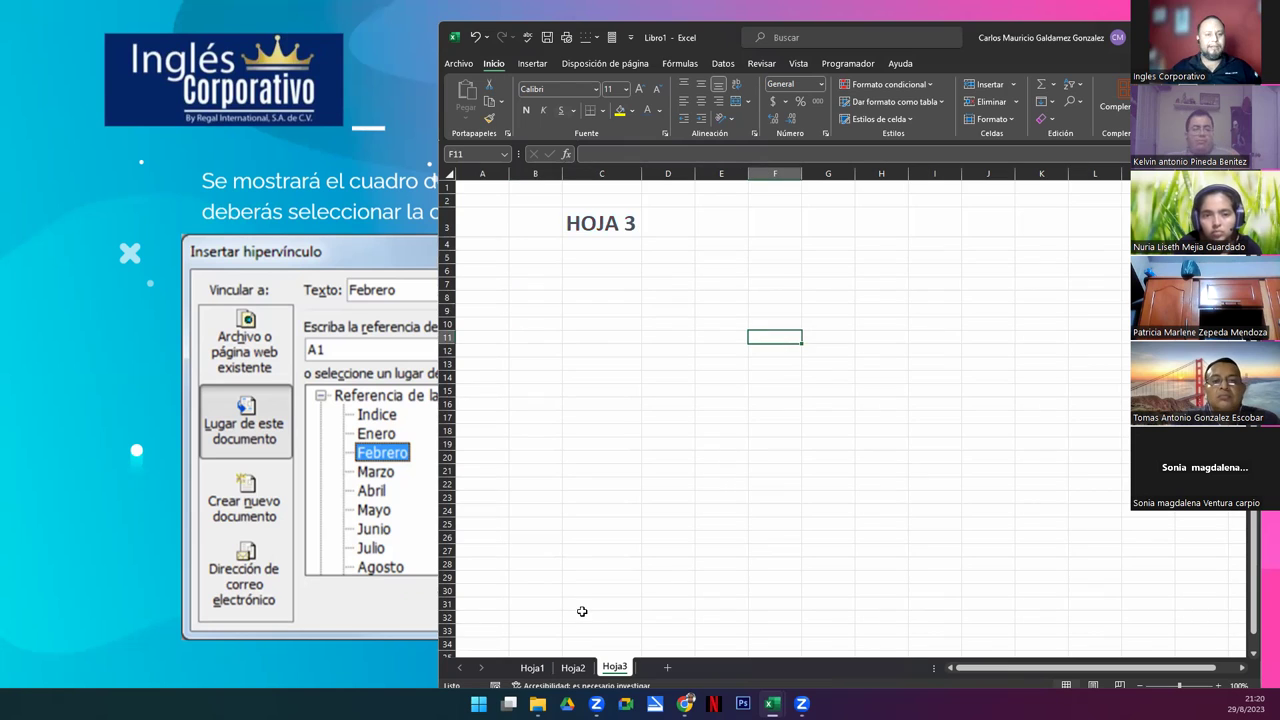
click(766, 223)
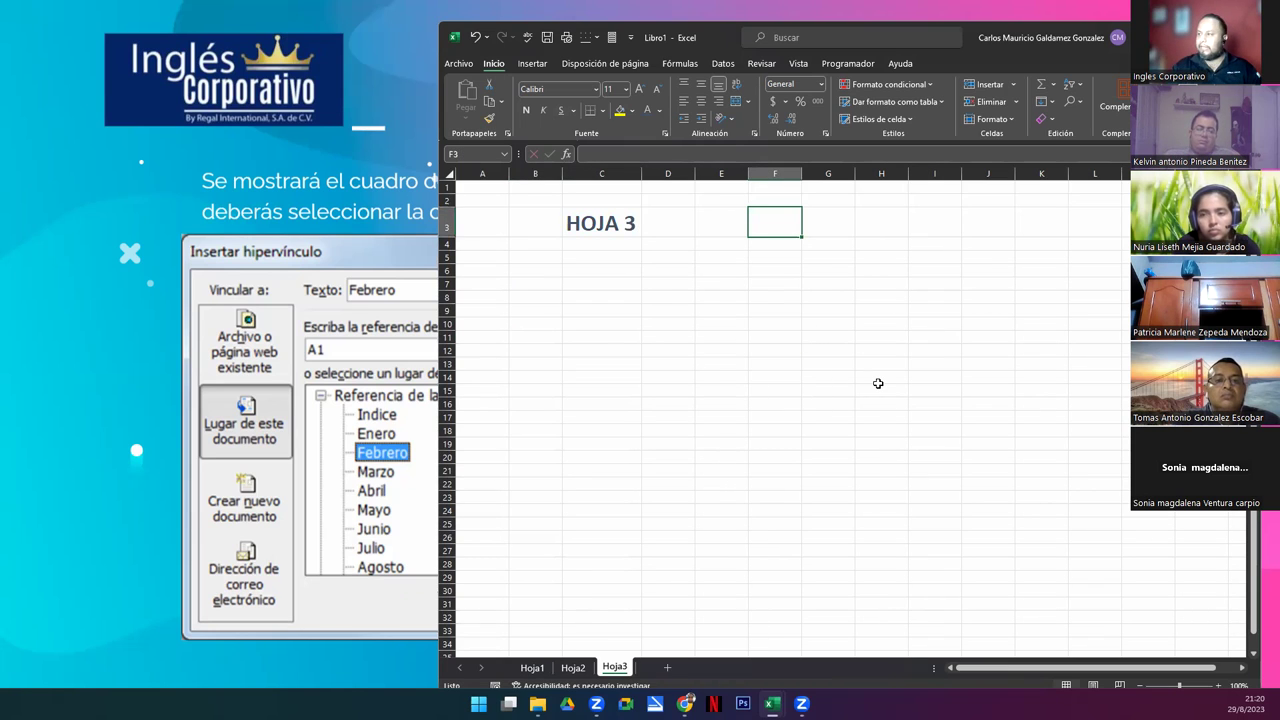
text(Indice)
key(Return)
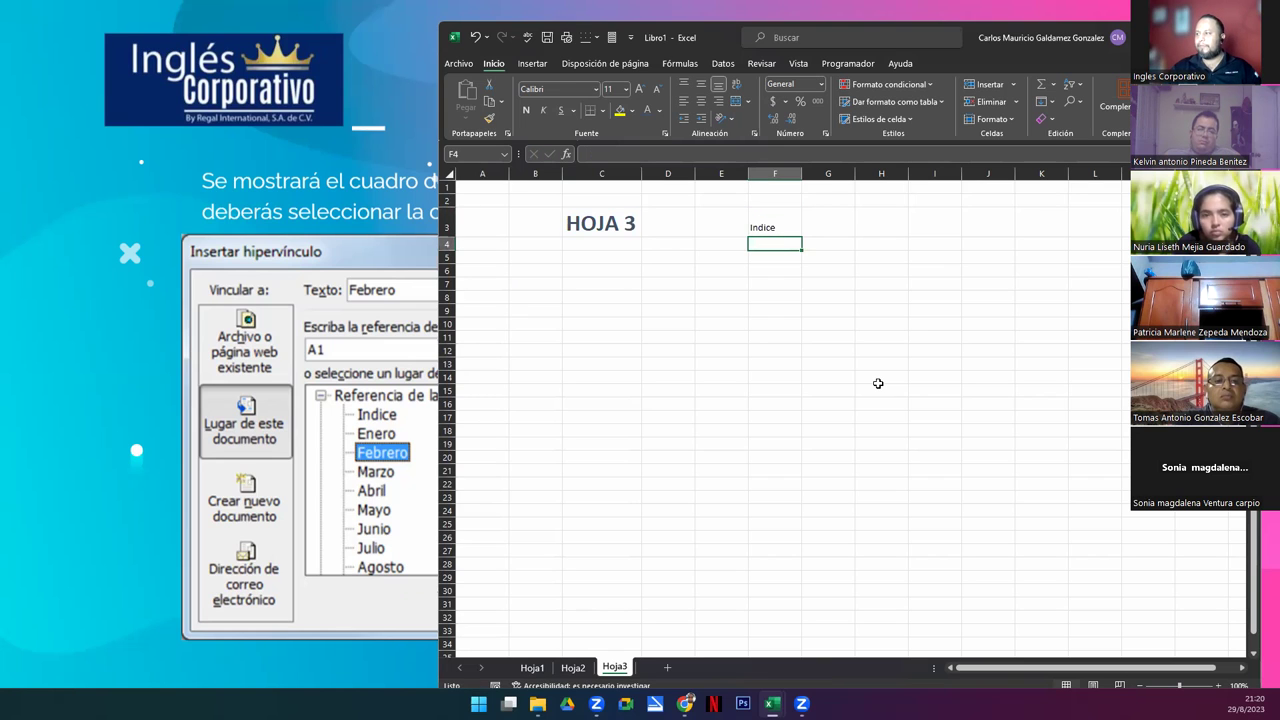
right_click(764, 216)
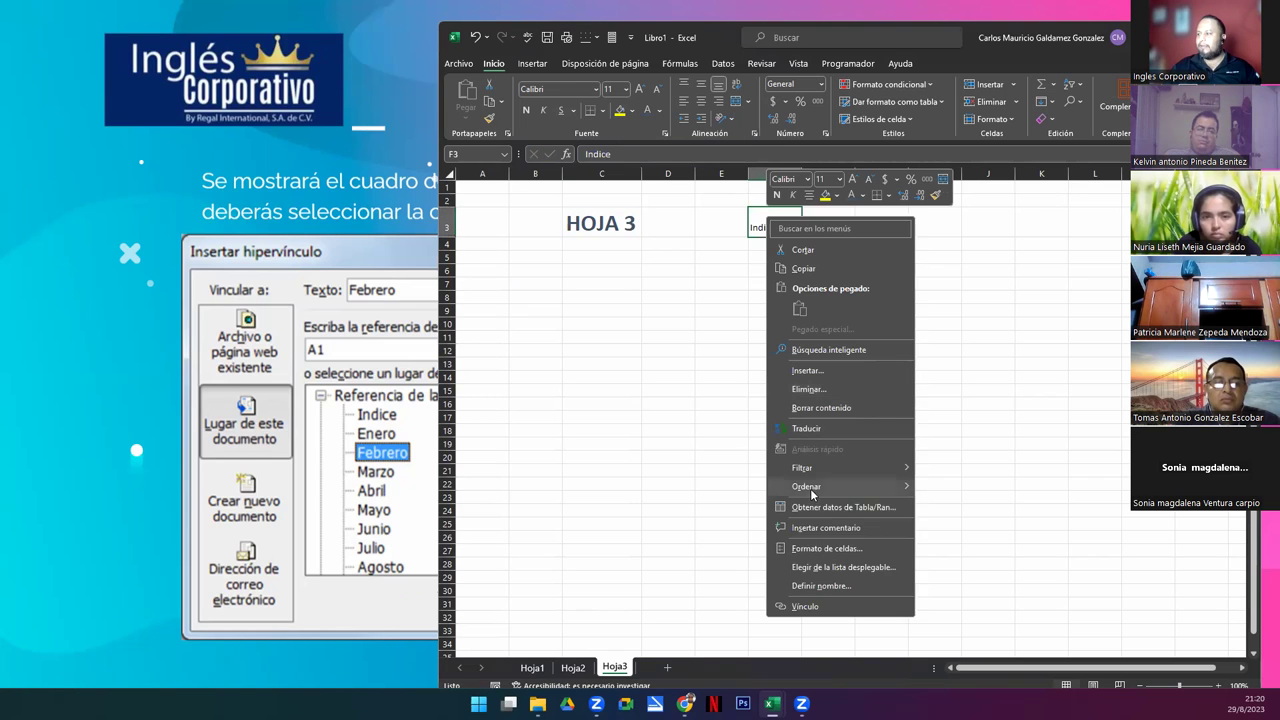
click(805, 606)
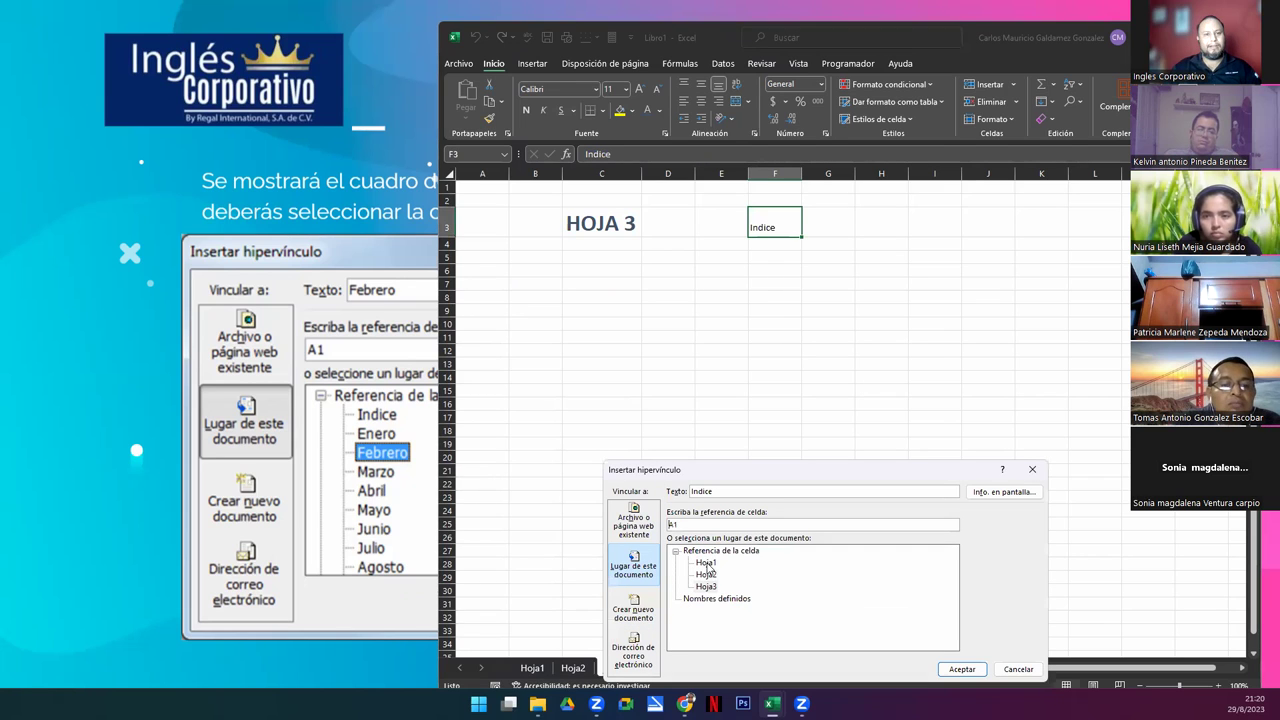
click(706, 563)
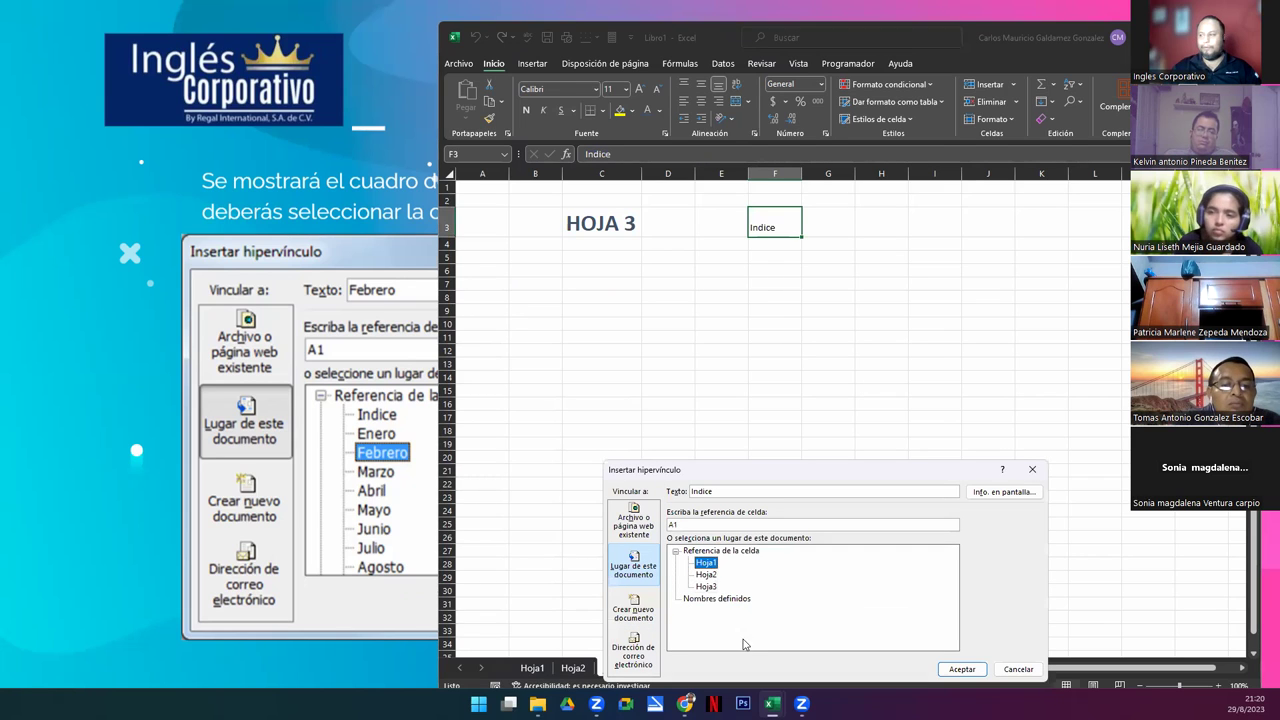
click(962, 669)
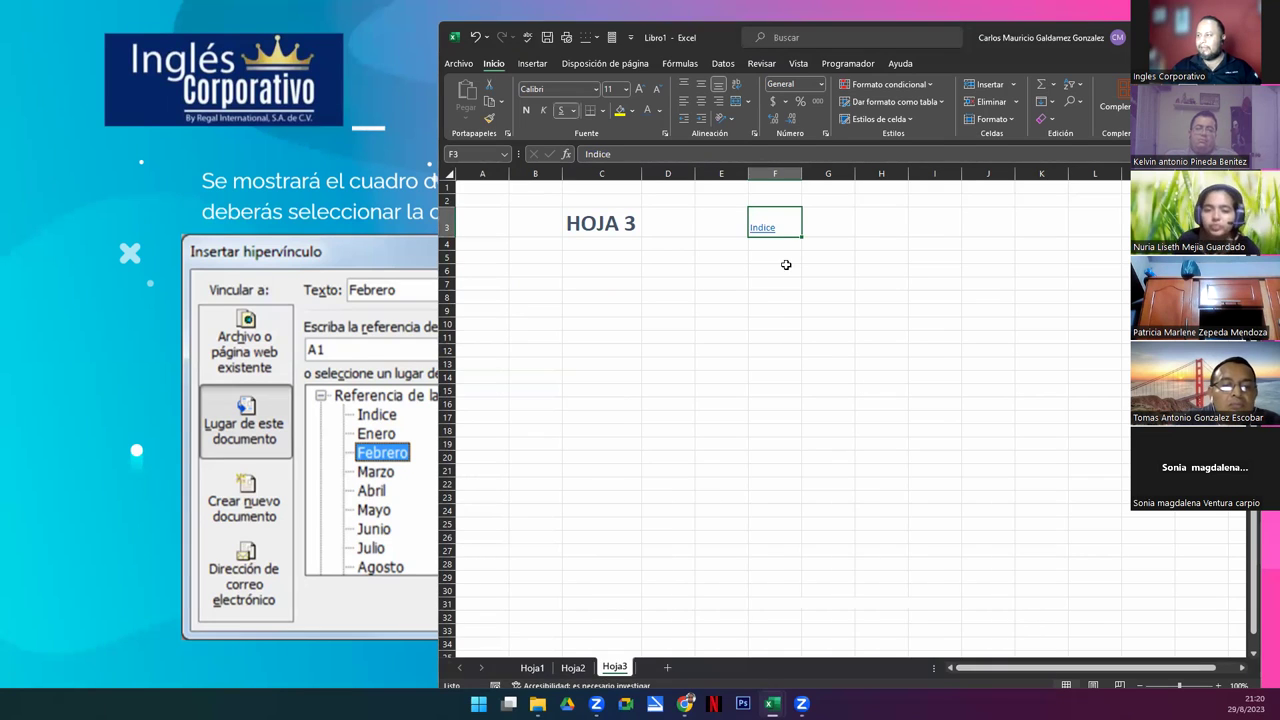
click(573, 667)
click(770, 226)
text(Indice)
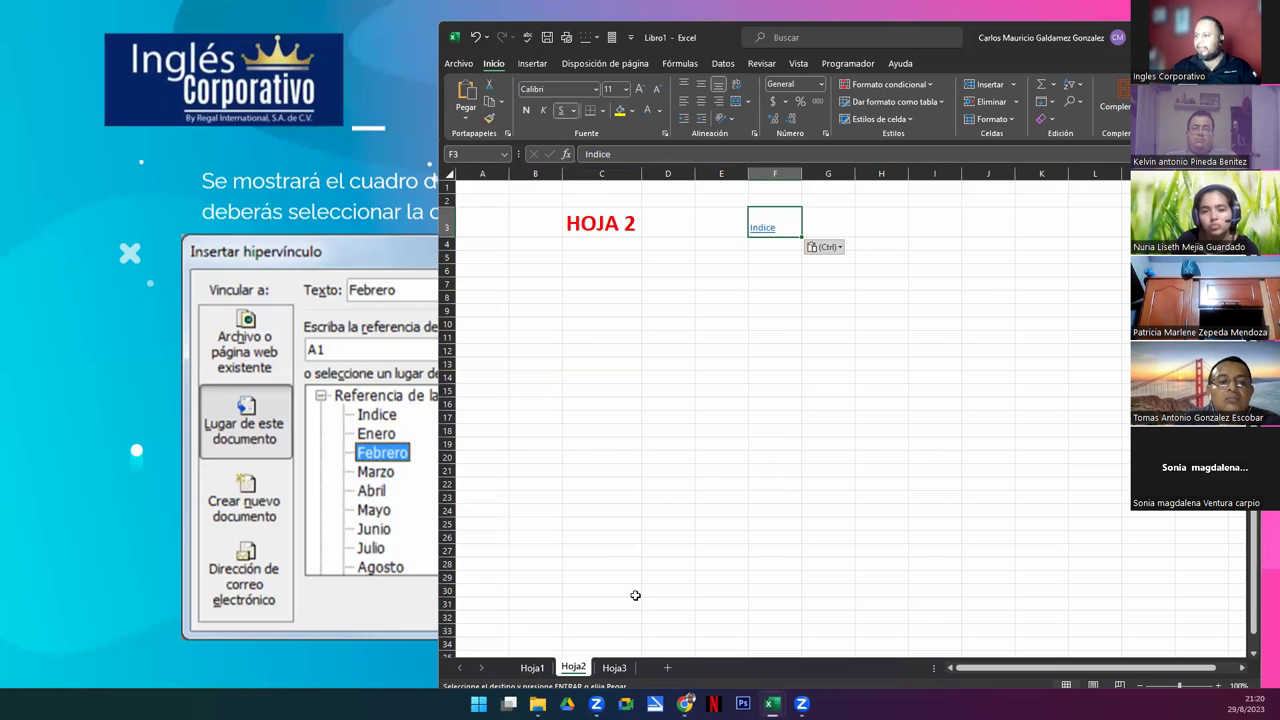
click(730, 334)
click(762, 232)
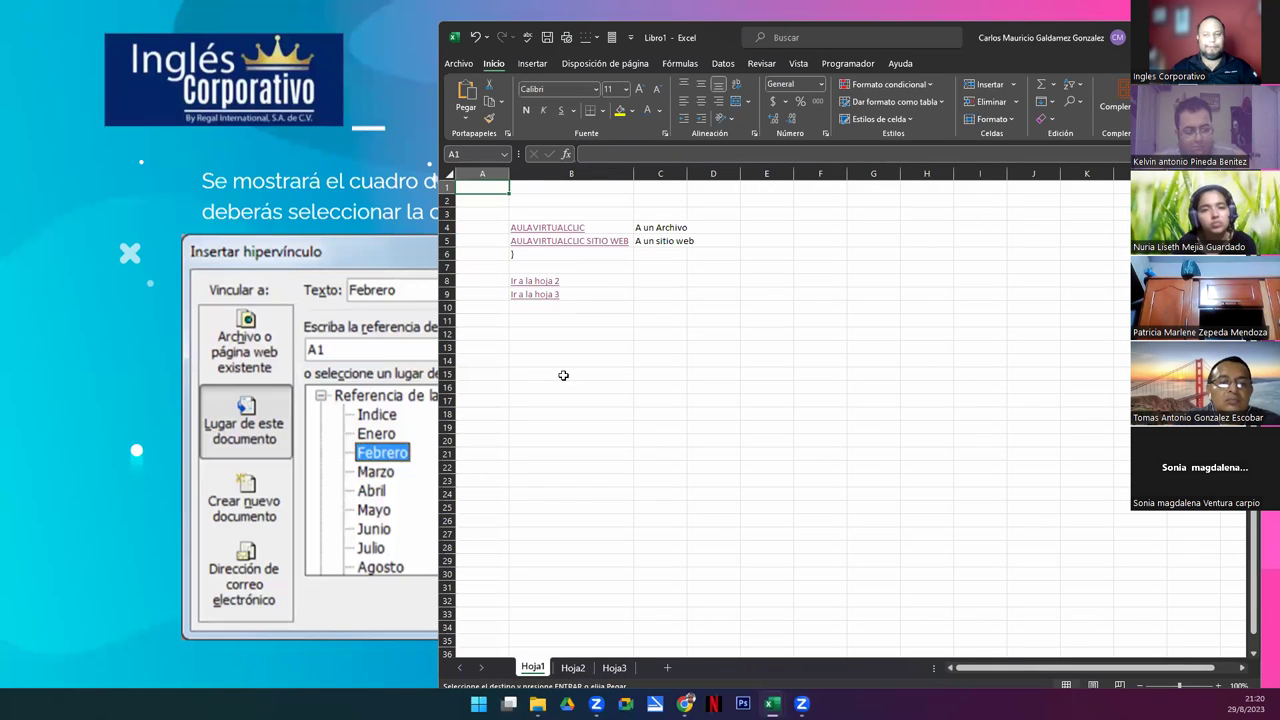
click(534, 281)
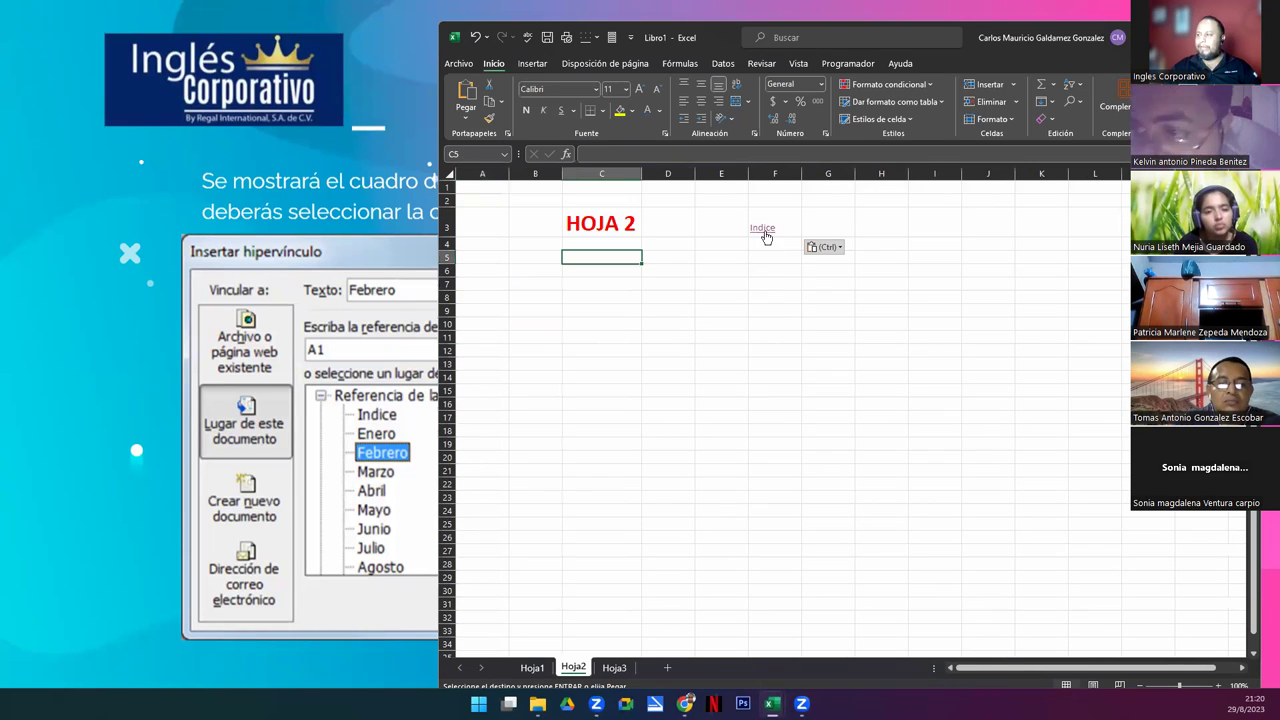
click(762, 228)
click(537, 298)
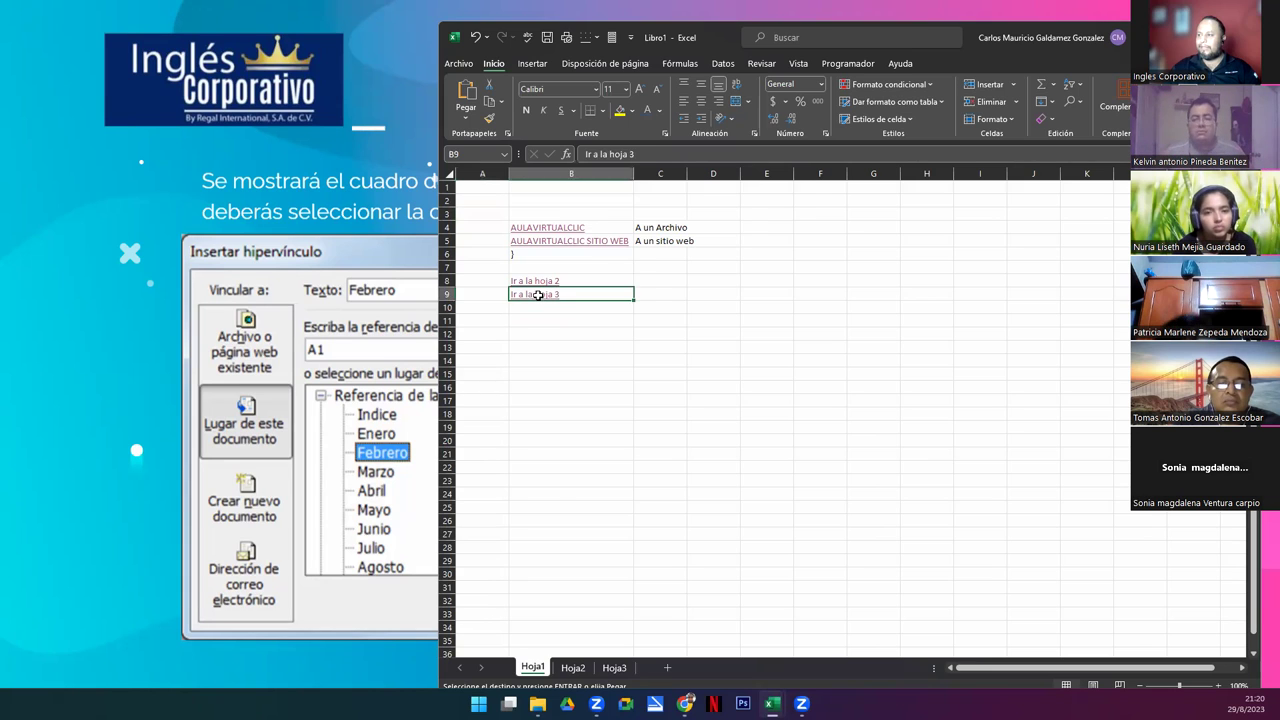
click(764, 229)
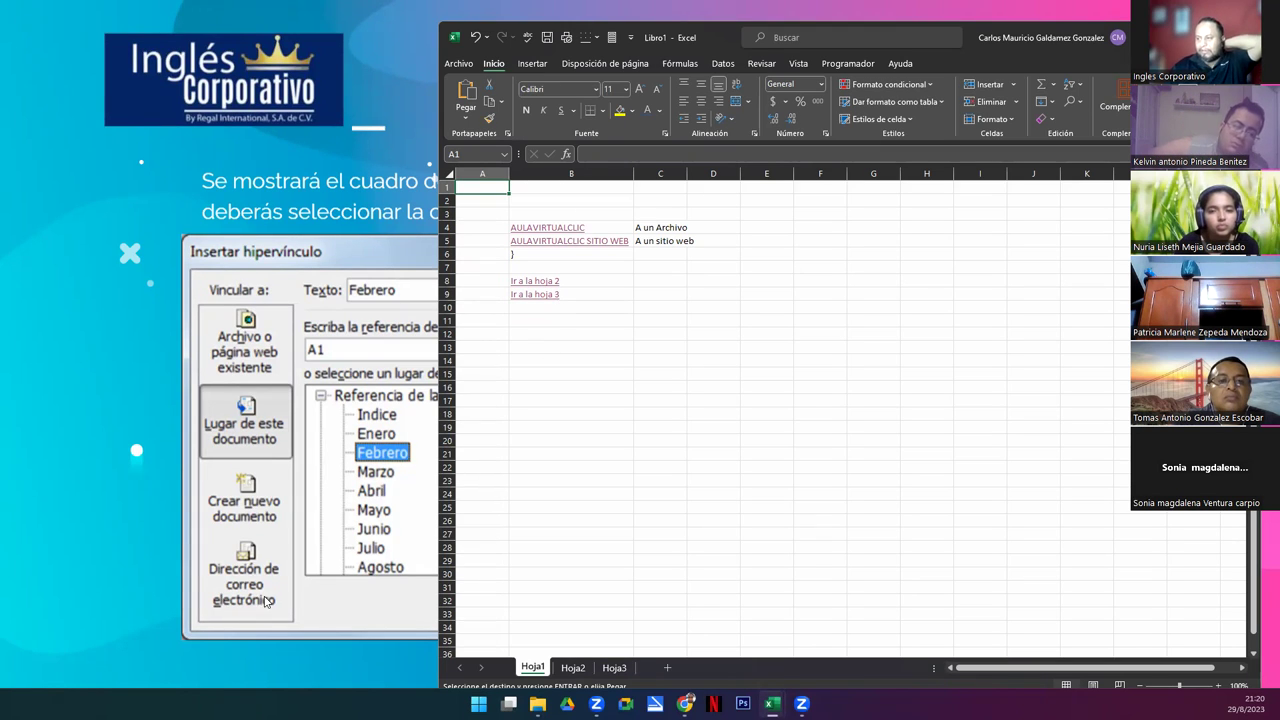
Step: Type an e-mail address into B11 so it becomes a mail link
click(571, 320)
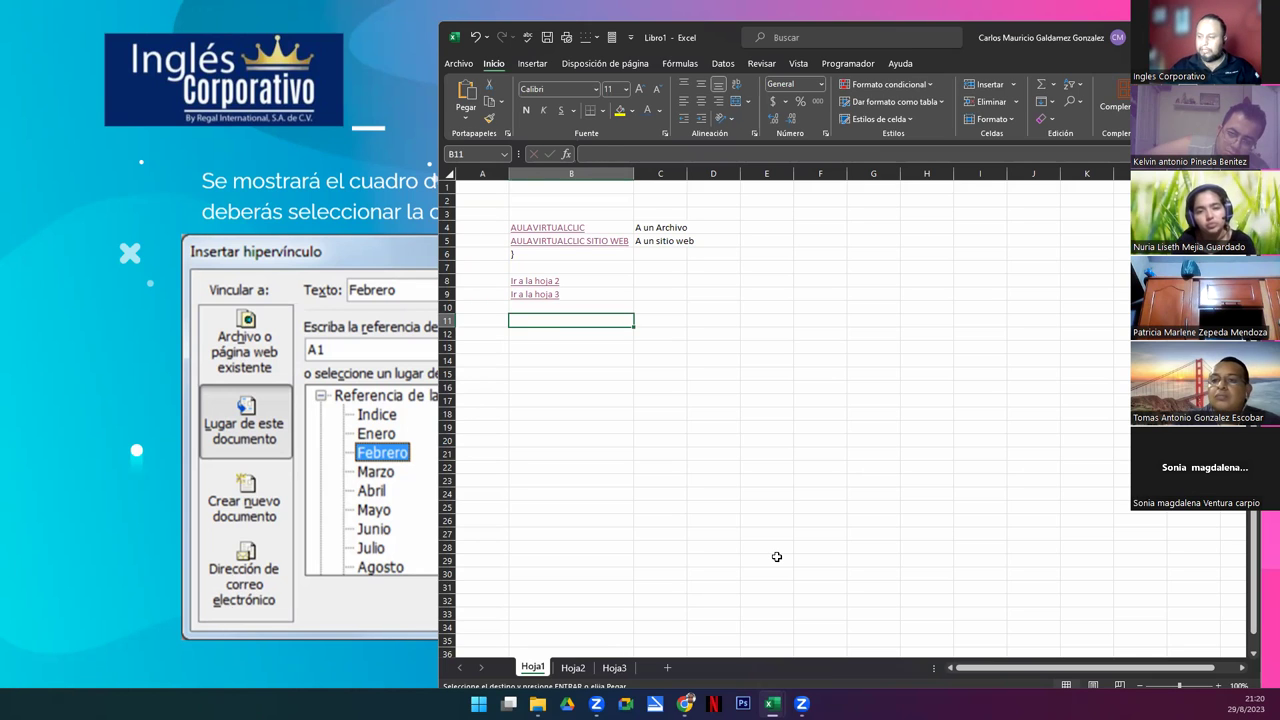
key(Return)
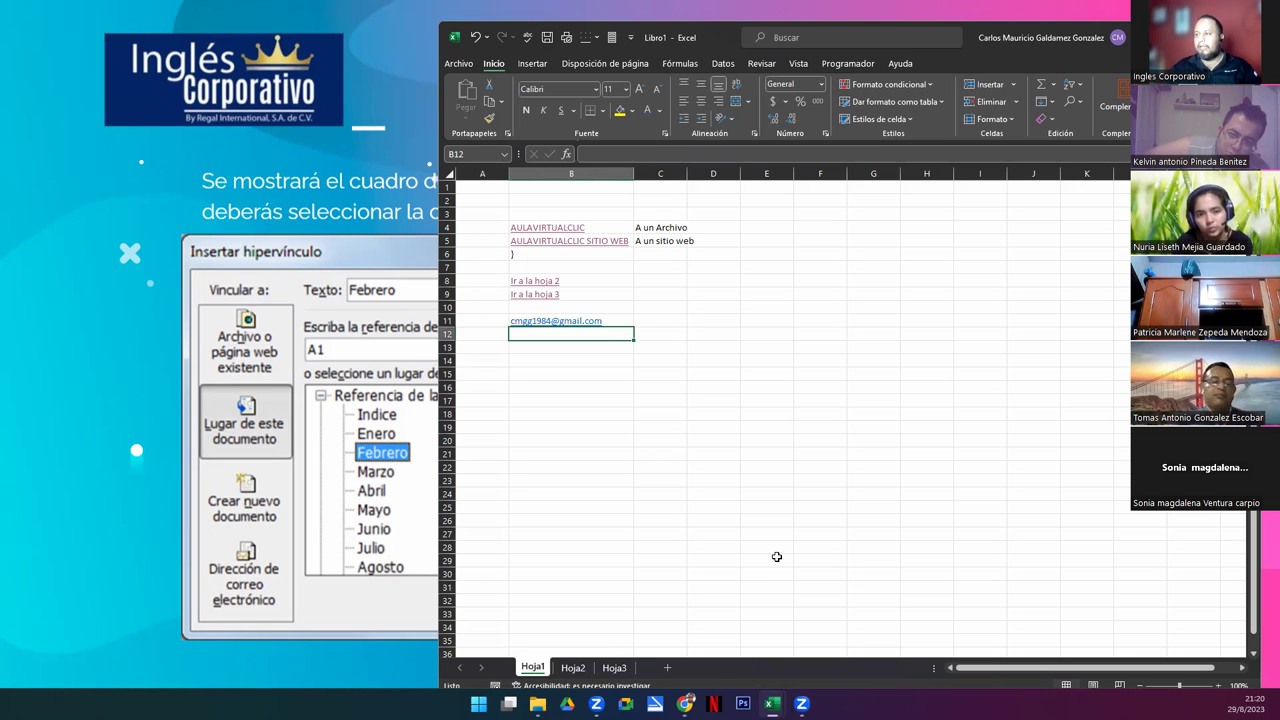
key(Up)
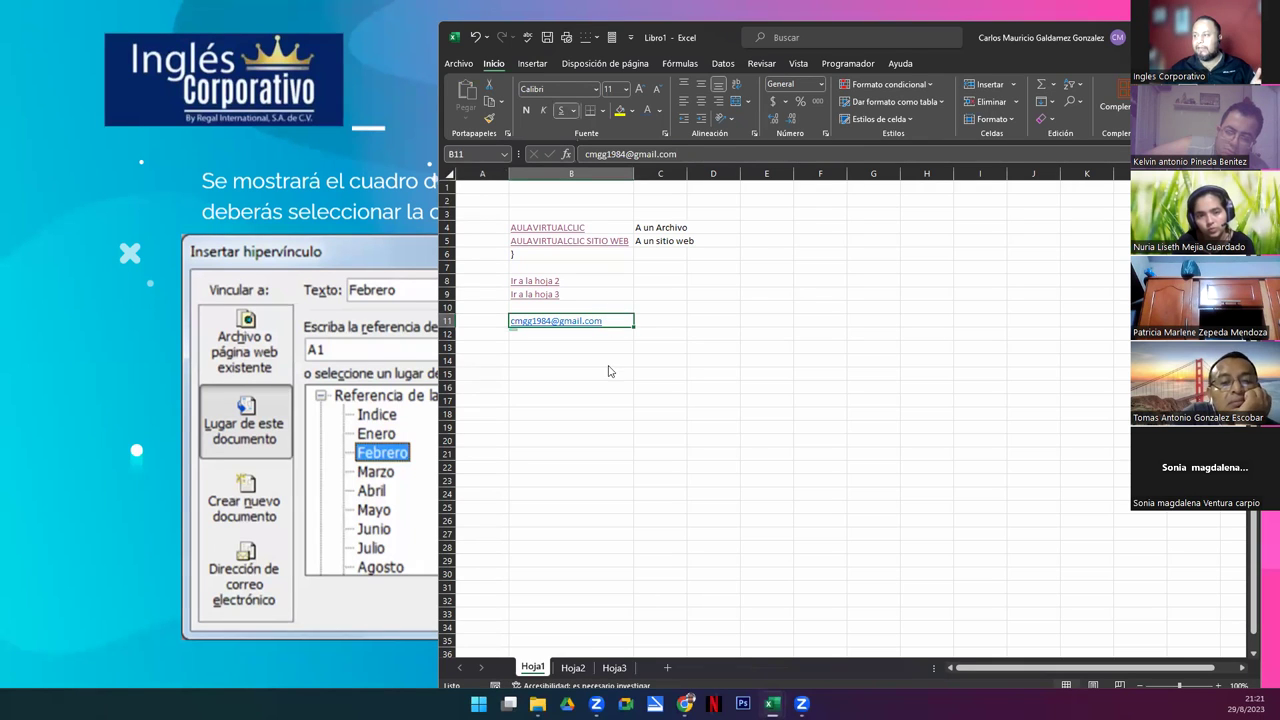
Step: Edit the B11 link's subject to DESDE EXCEL, then follow it to start a message
right_click(609, 324)
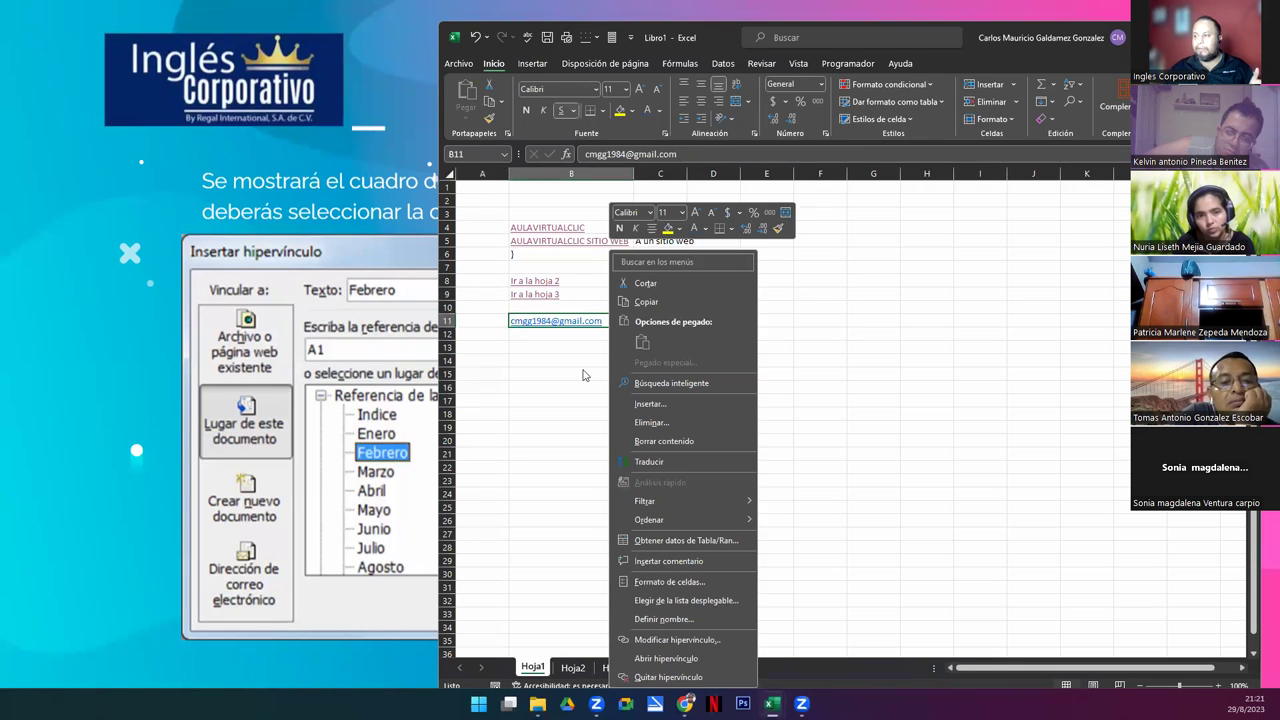
click(656, 641)
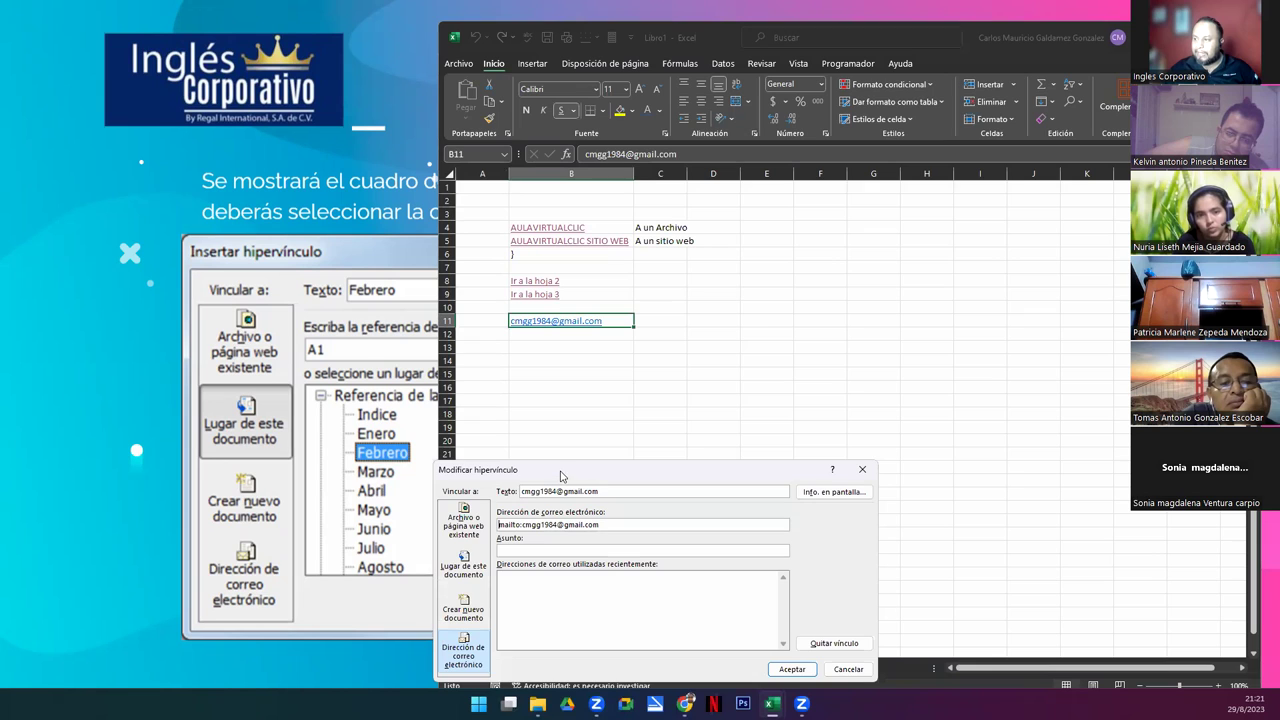
drag(561, 476, 826, 161)
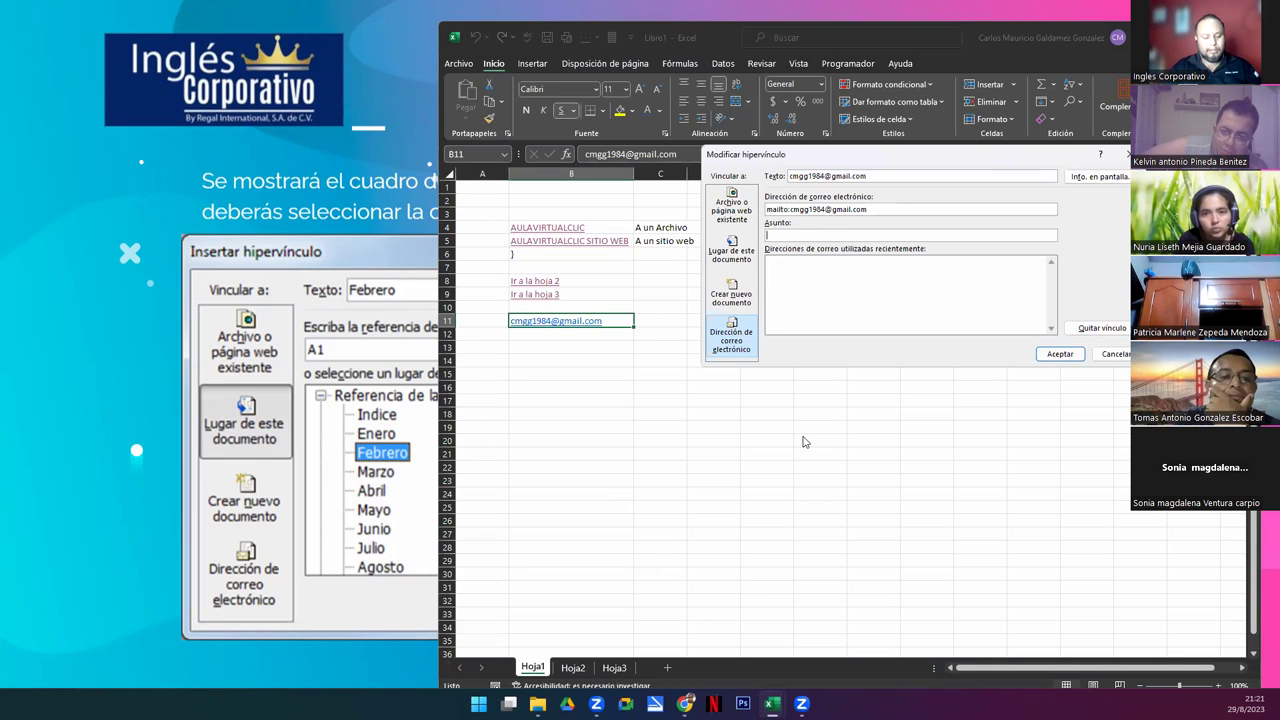
click(910, 234)
text(DESDE EXCEL)
key(Tab)
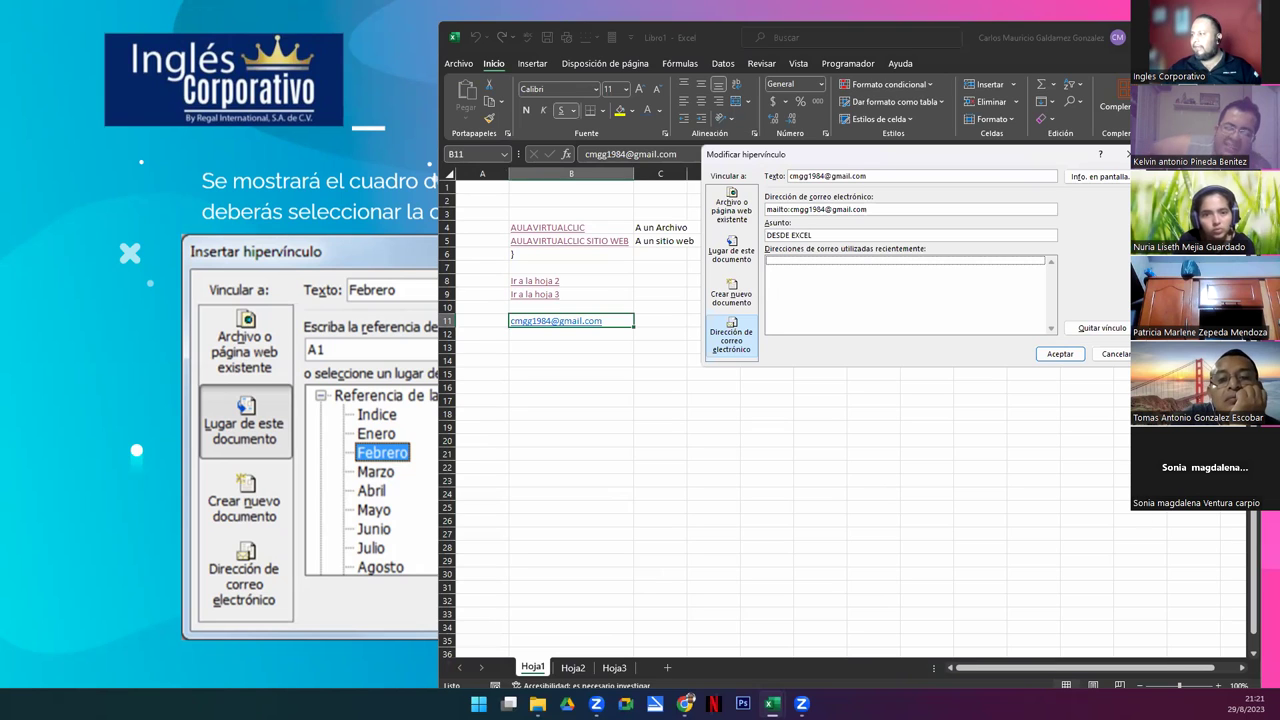
click(1044, 359)
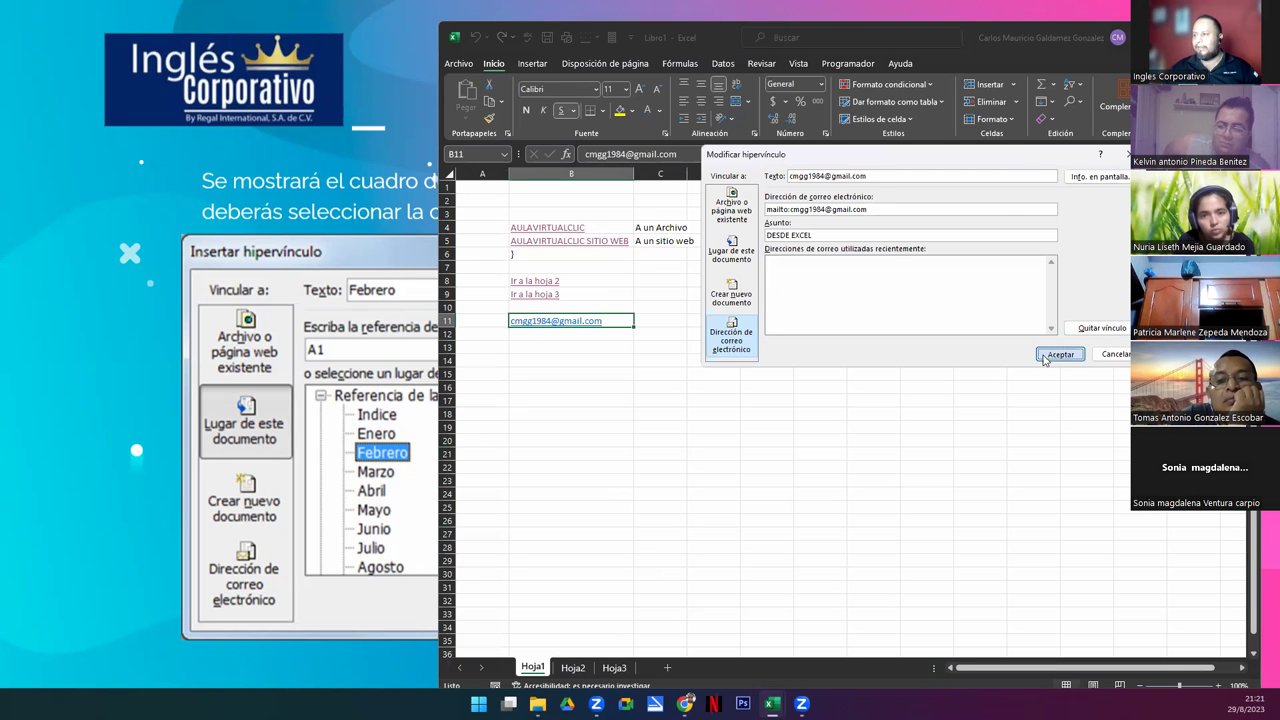
click(530, 400)
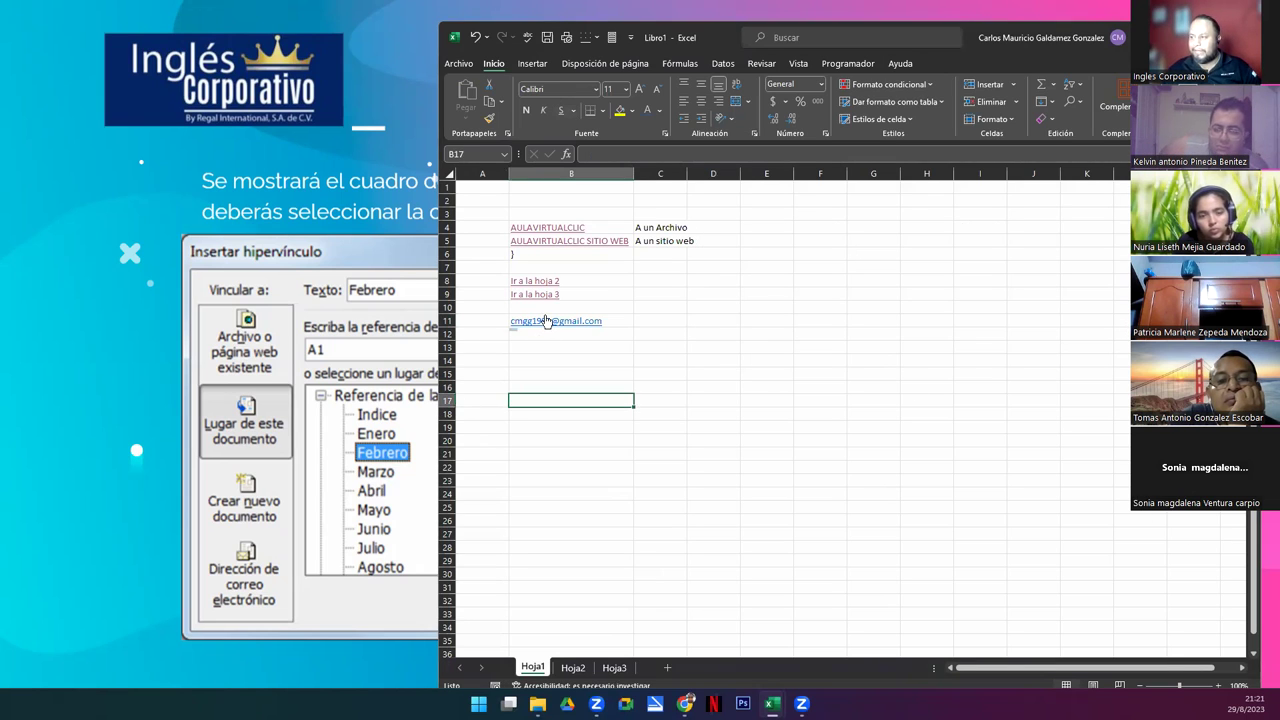
click(548, 324)
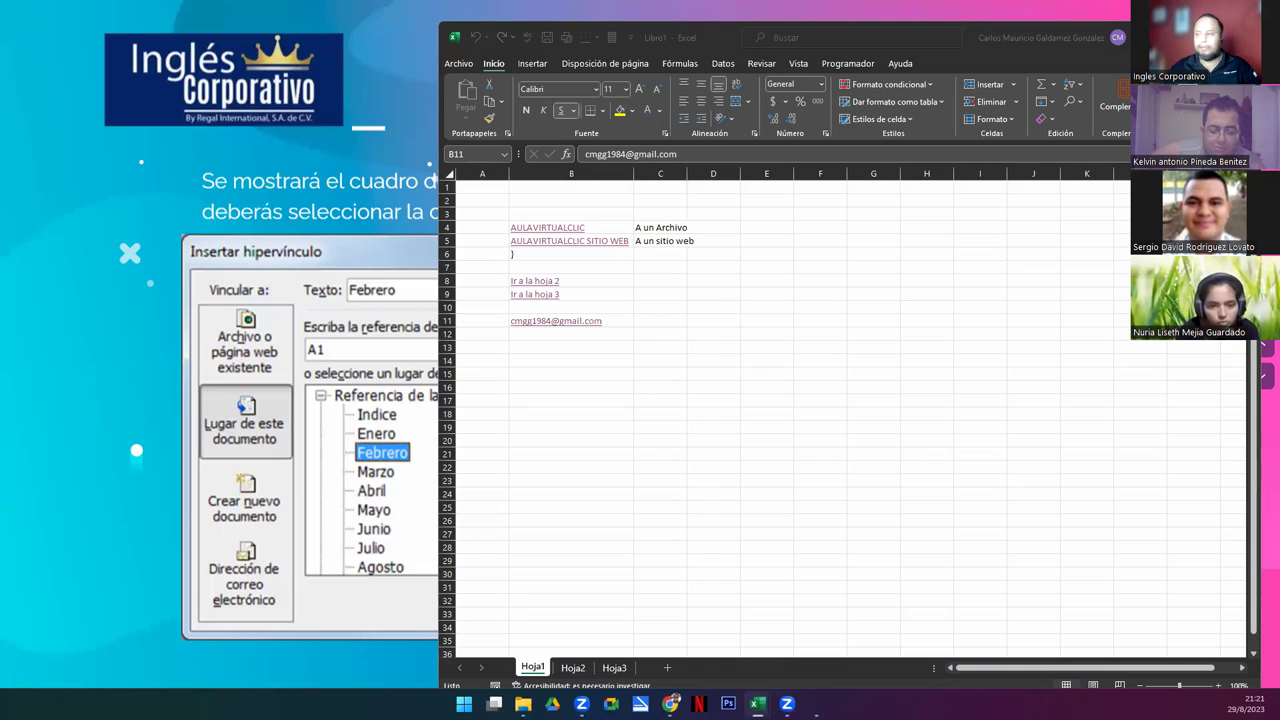
mouse_move(816, 704)
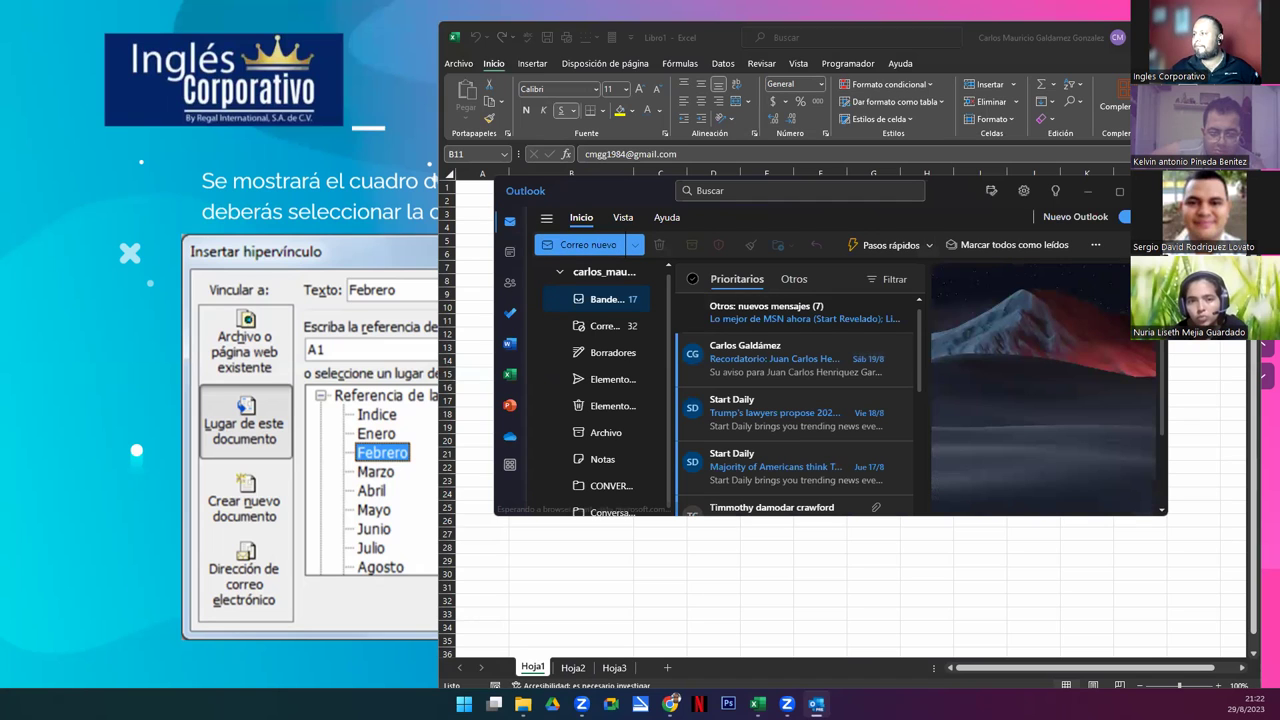
key(alt+F4)
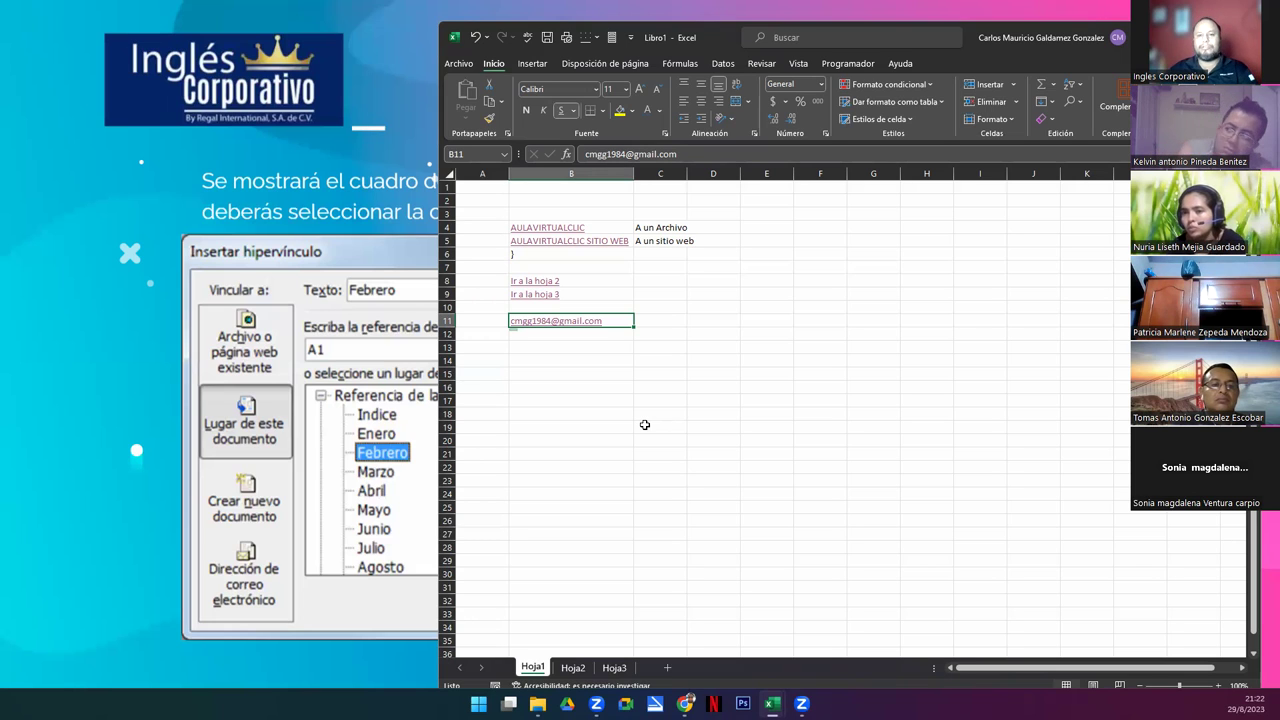
Step: Reopen the e-mail link and pick the suggested contact as the recipient
click(565, 320)
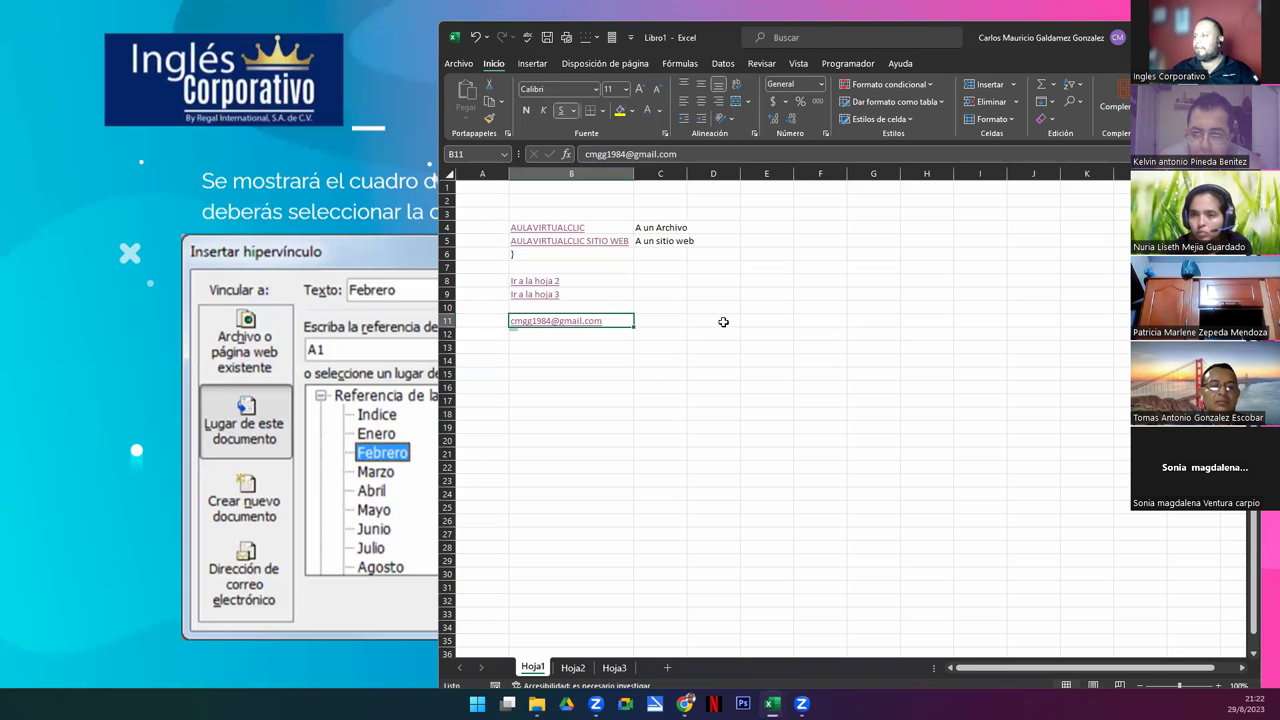
mouse_move(772, 703)
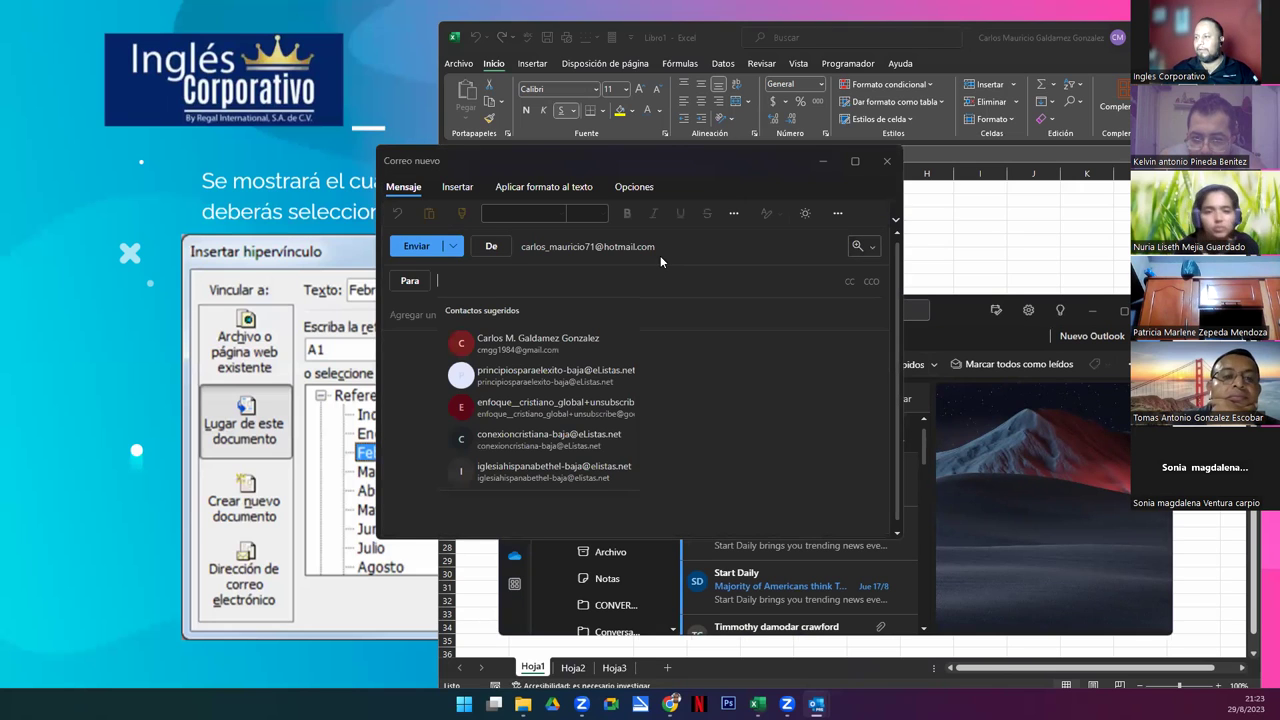
click(872, 250)
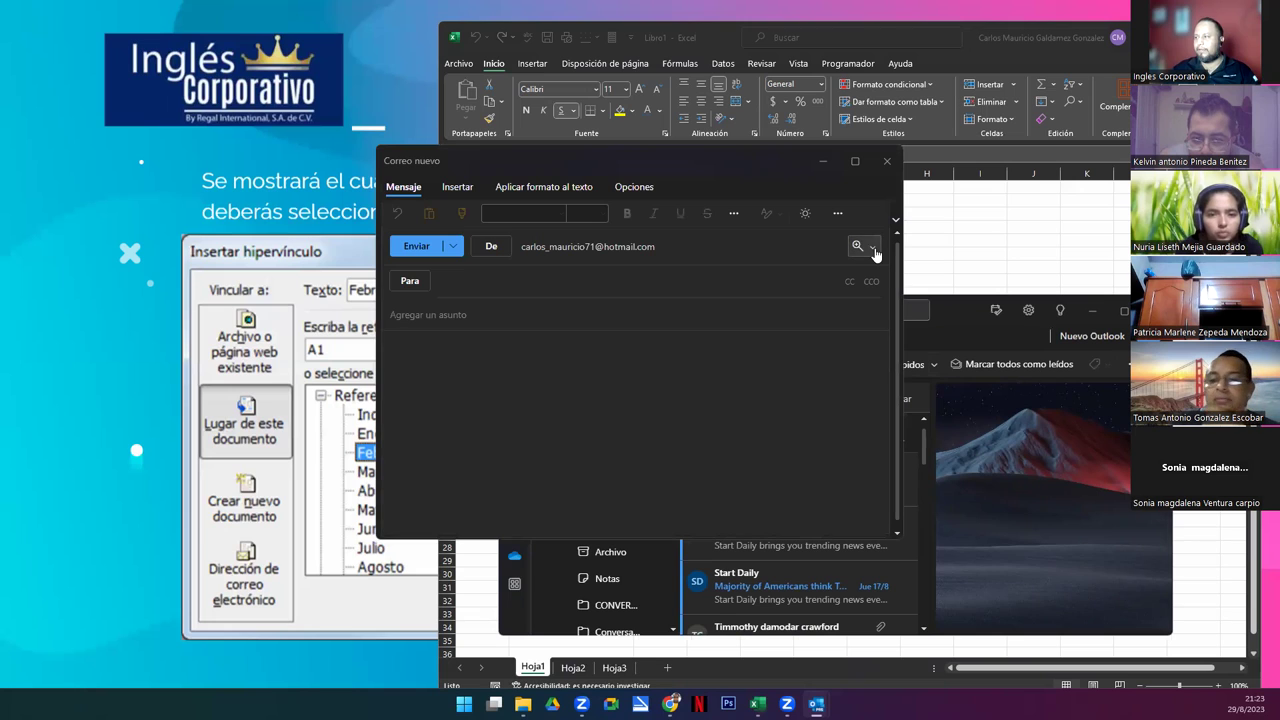
click(473, 283)
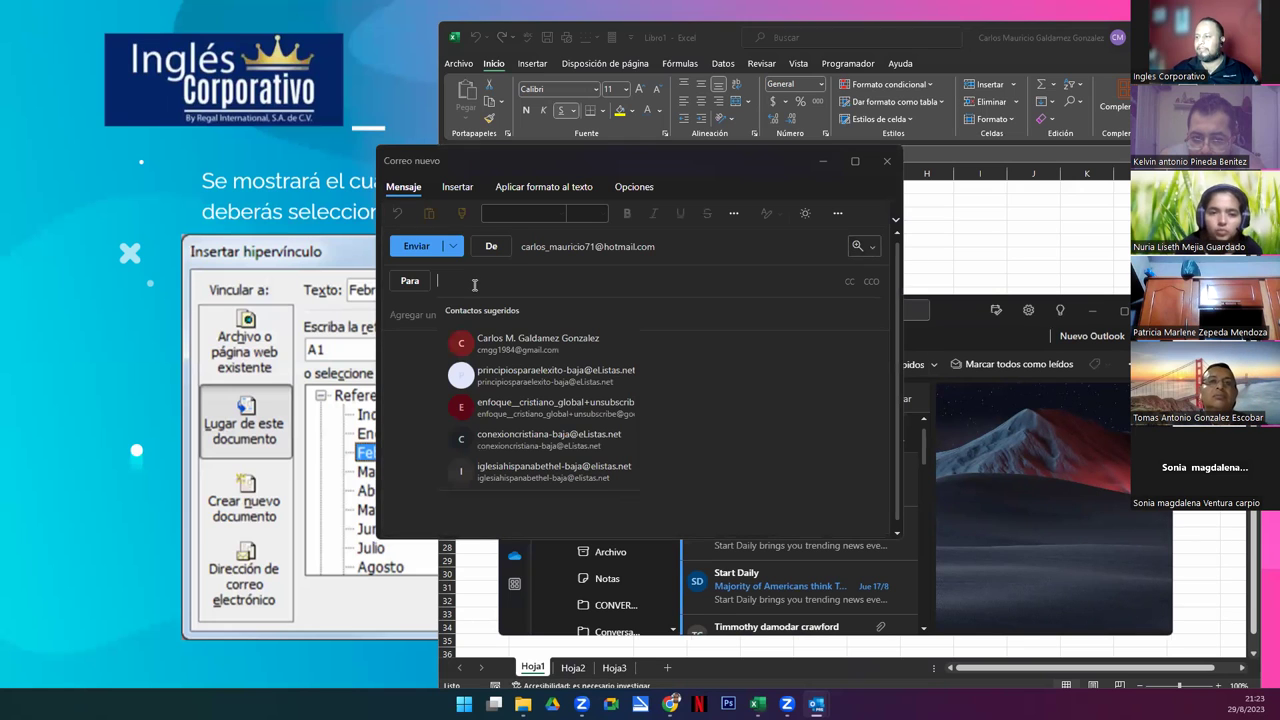
text(CMGG)
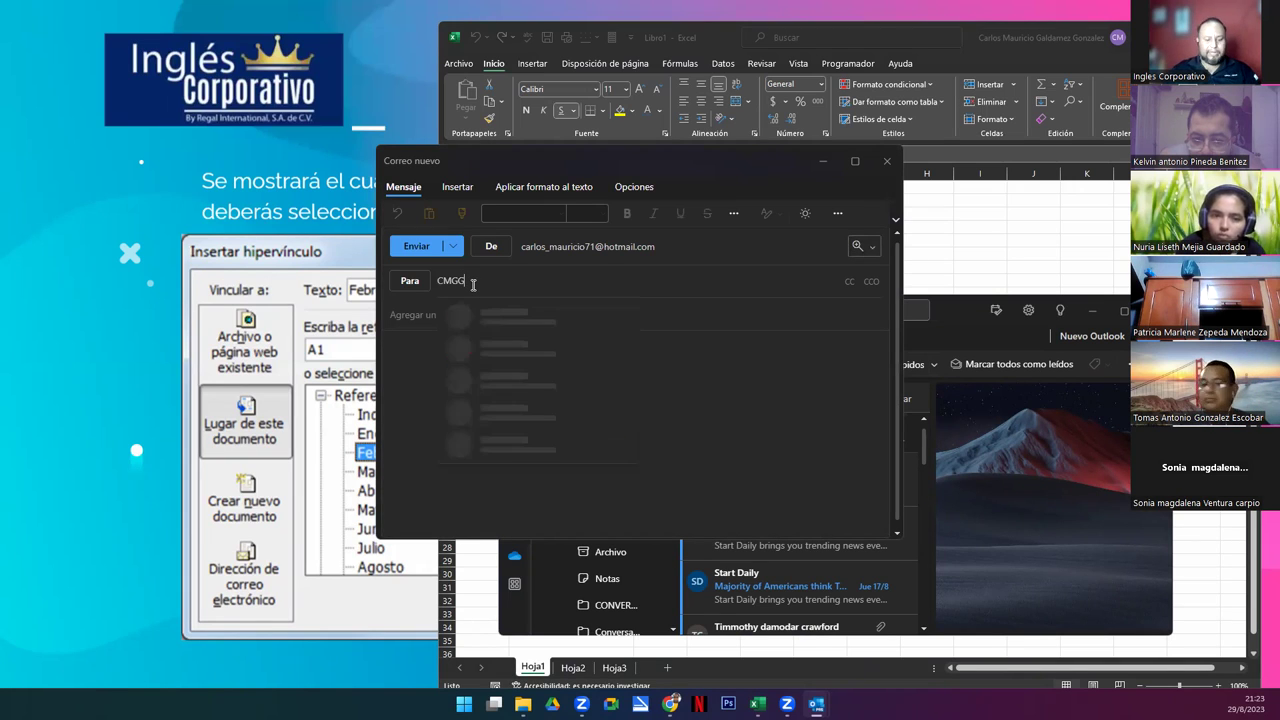
click(470, 314)
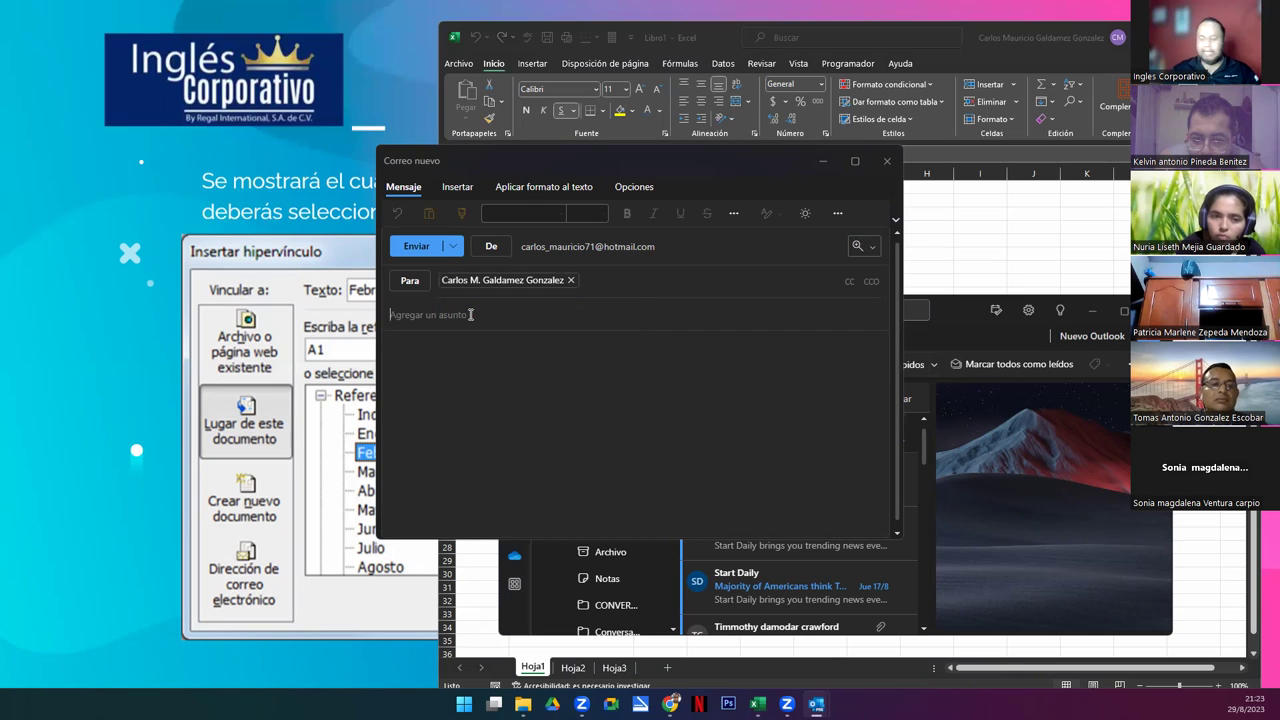
Step: Write subject DESDE EXCEL and sample body text, then close the draft without saving
text(des)
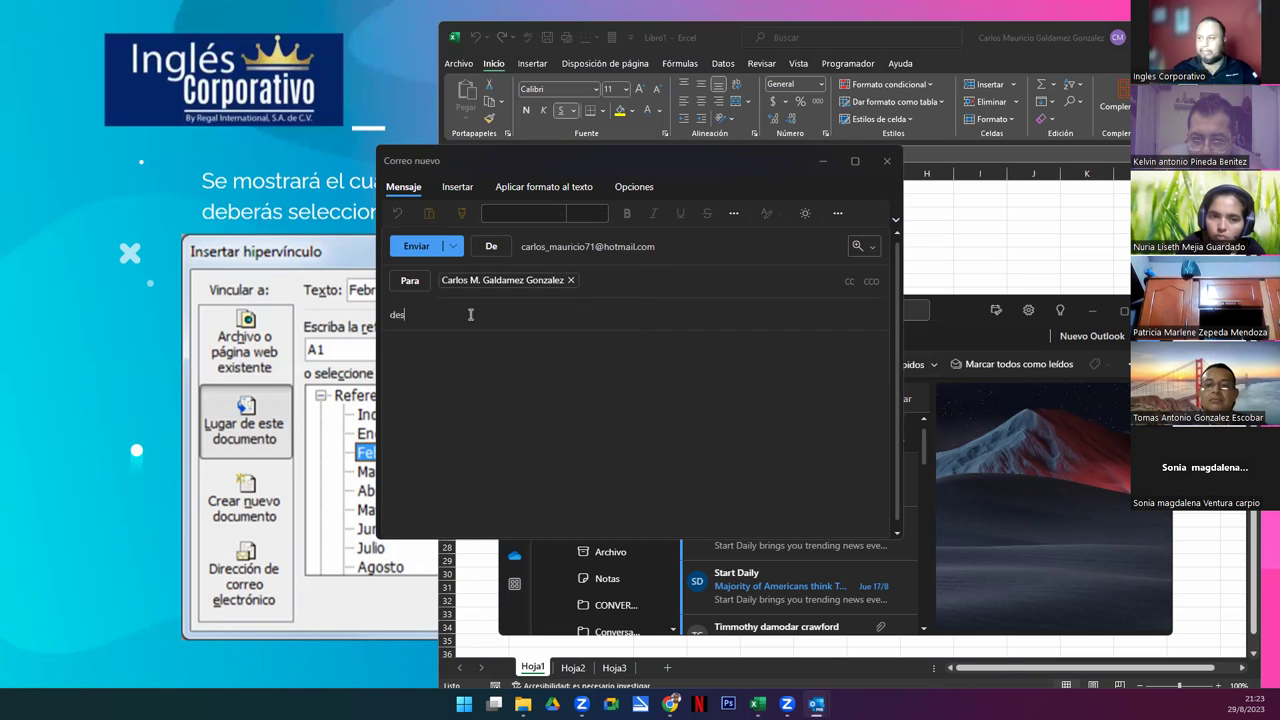
key(BackSpace)
key(BackSpace)
key(BackSpace)
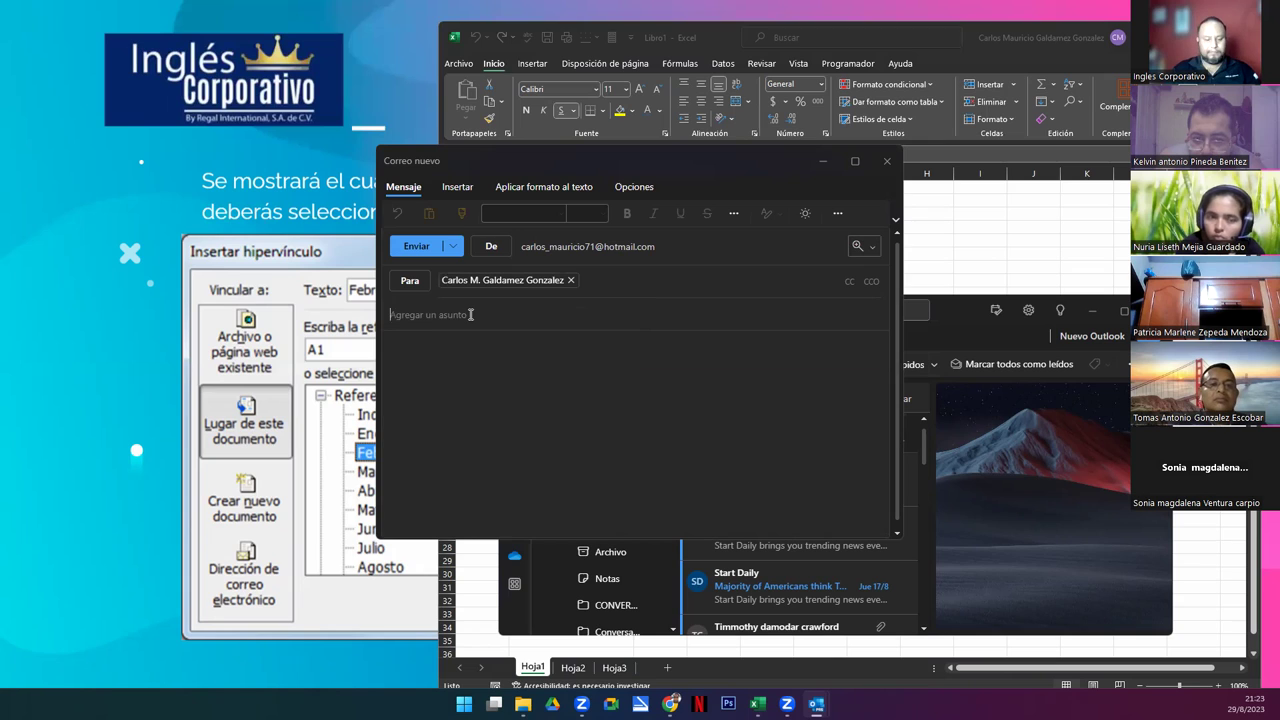
text(DE EXCE)
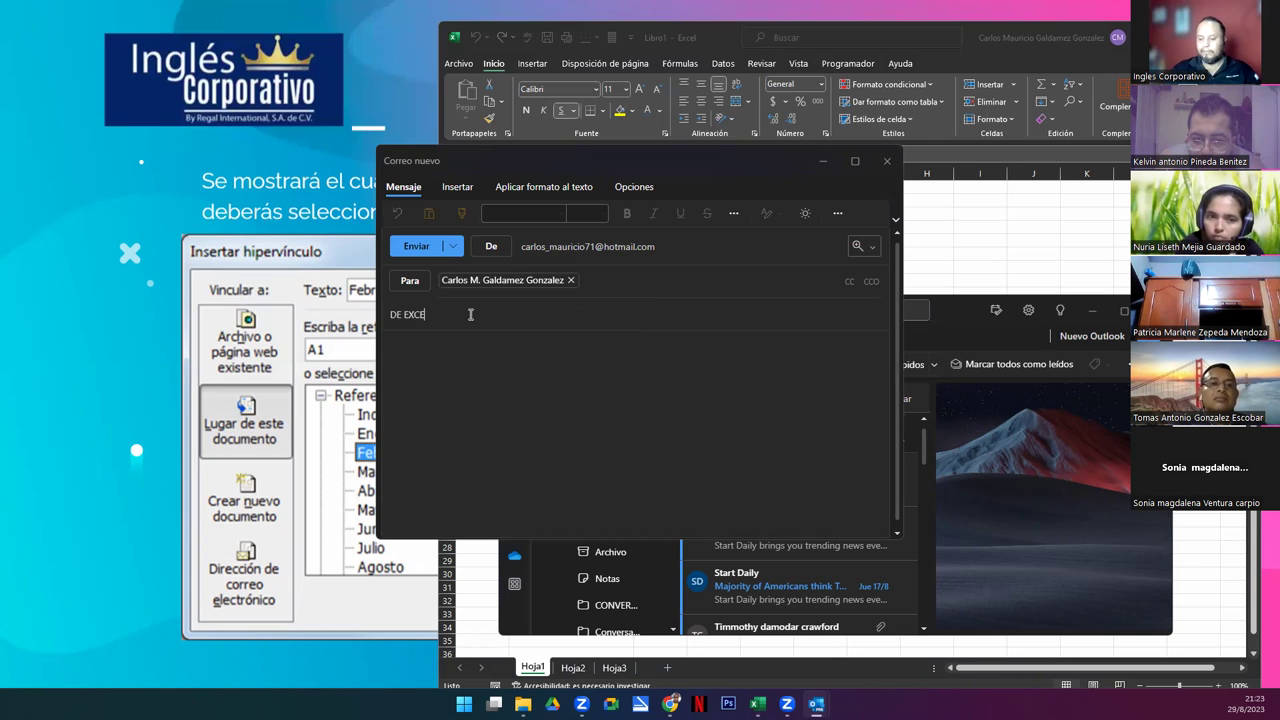
text(L)
key(Left)
key(Left)
key(Left)
text(SD)
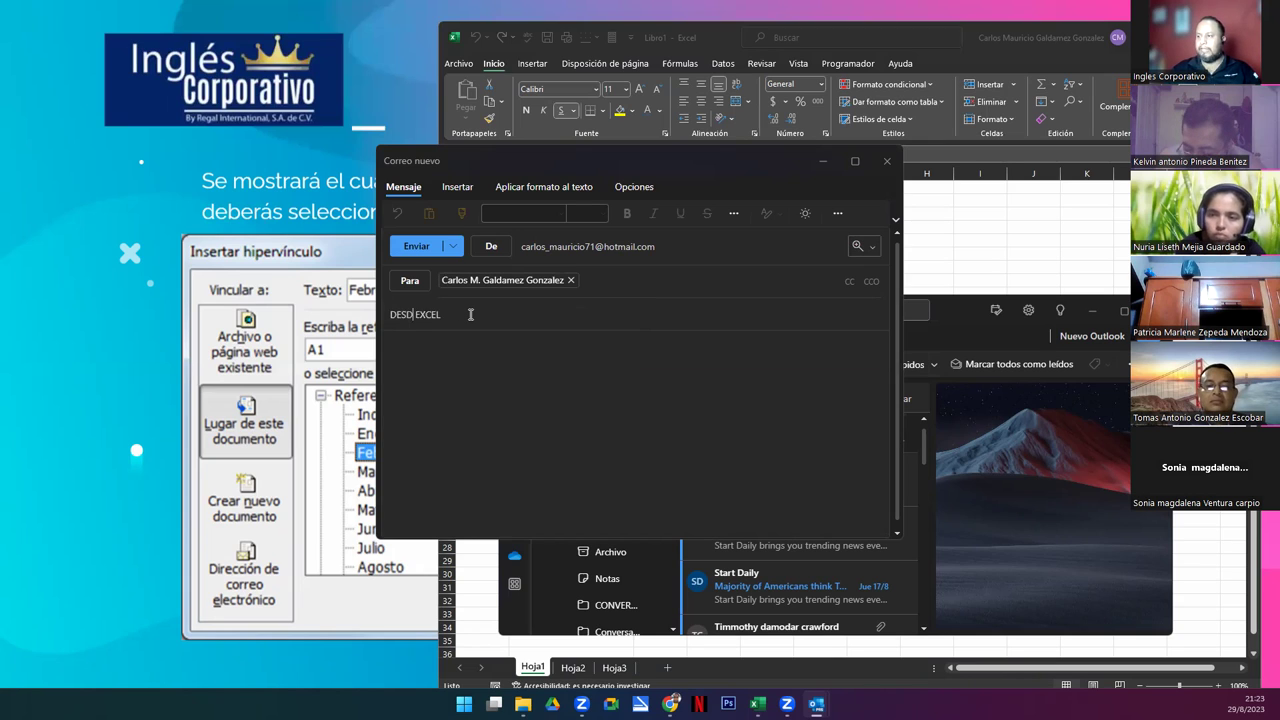
text(E)
click(454, 394)
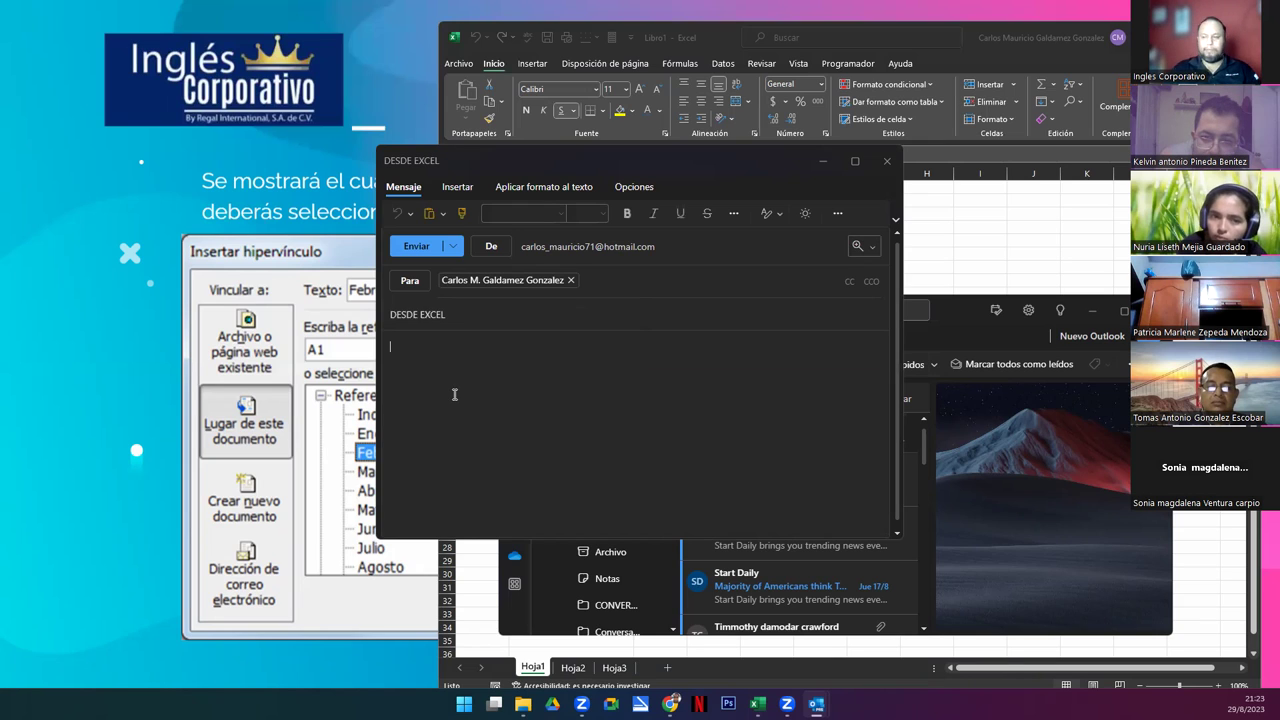
text(HJSAJKHKDSHKJSD DS DJSK DJK)
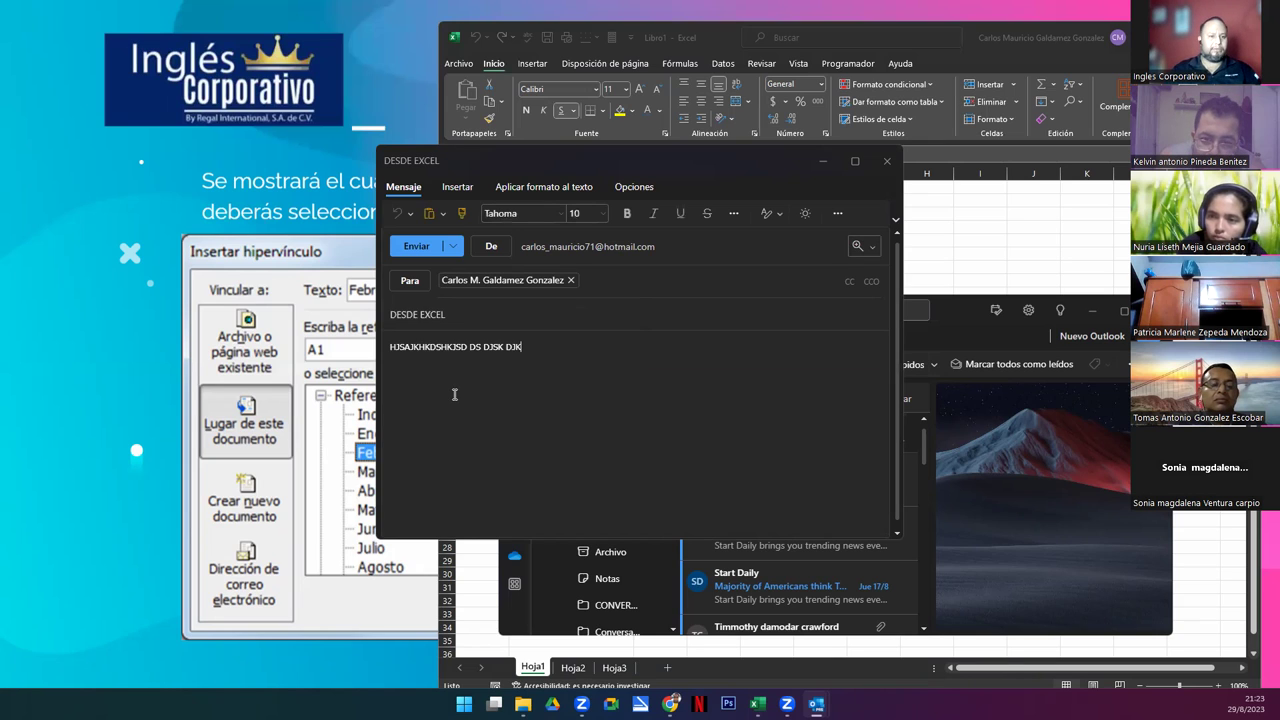
click(884, 163)
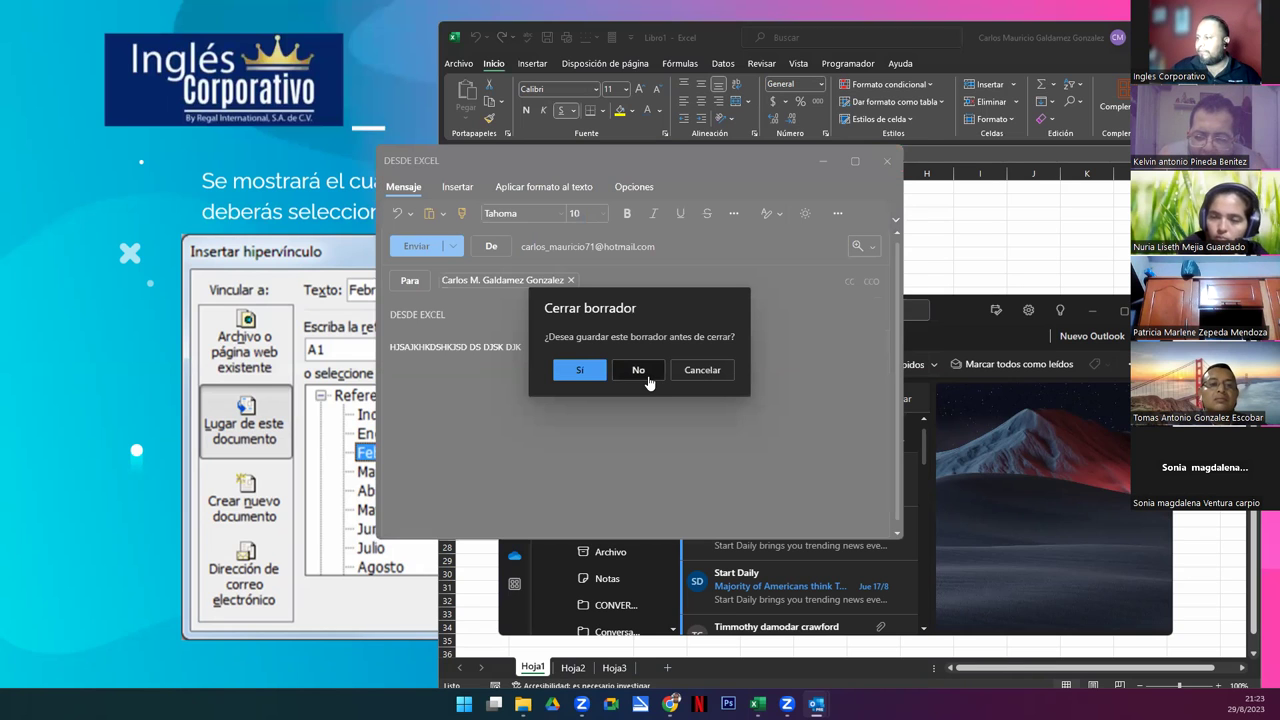
key(Return)
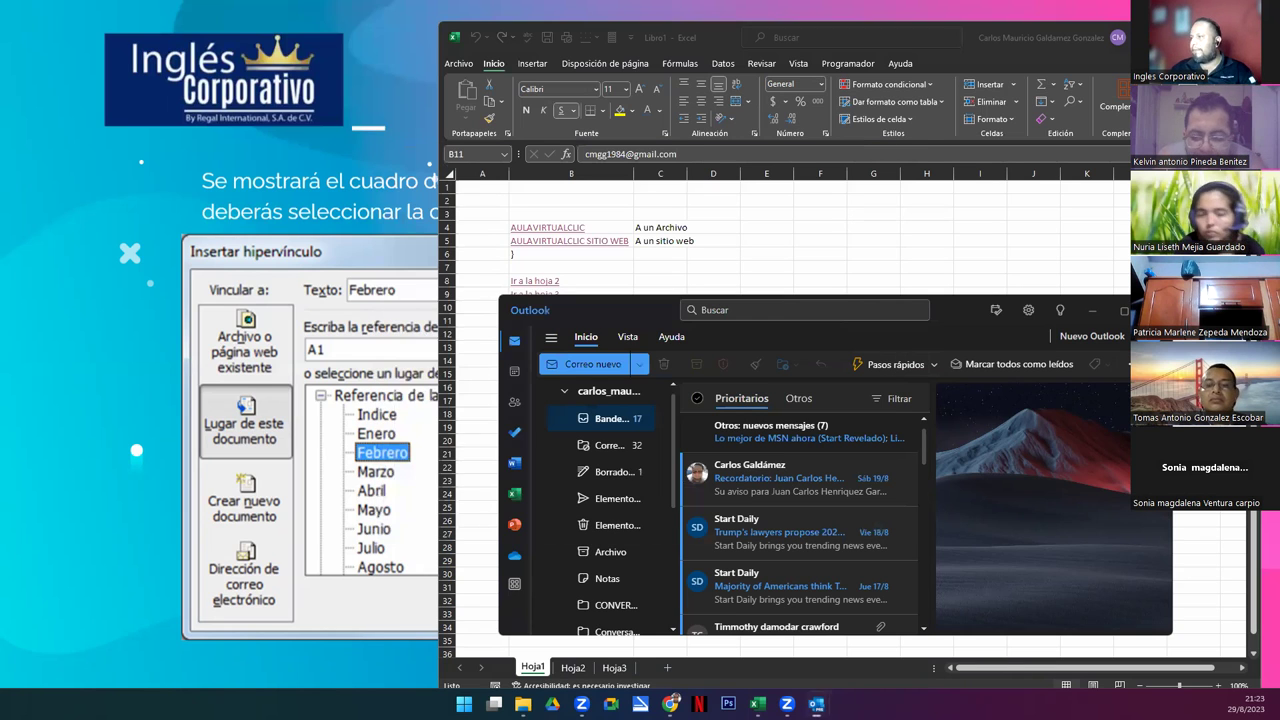
Step: Return to the slides, advance two slides to DEMOSTRACIÓN, and exit full-screen view
click(580, 387)
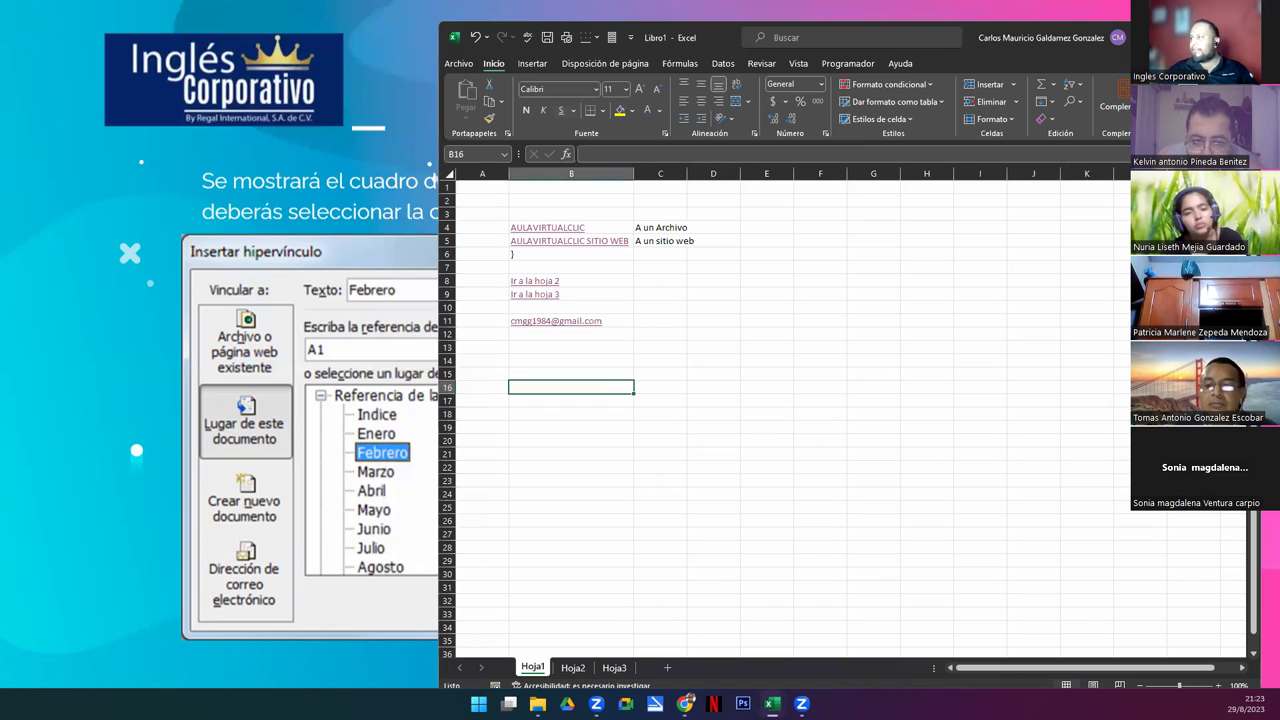
key(alt+Tab)
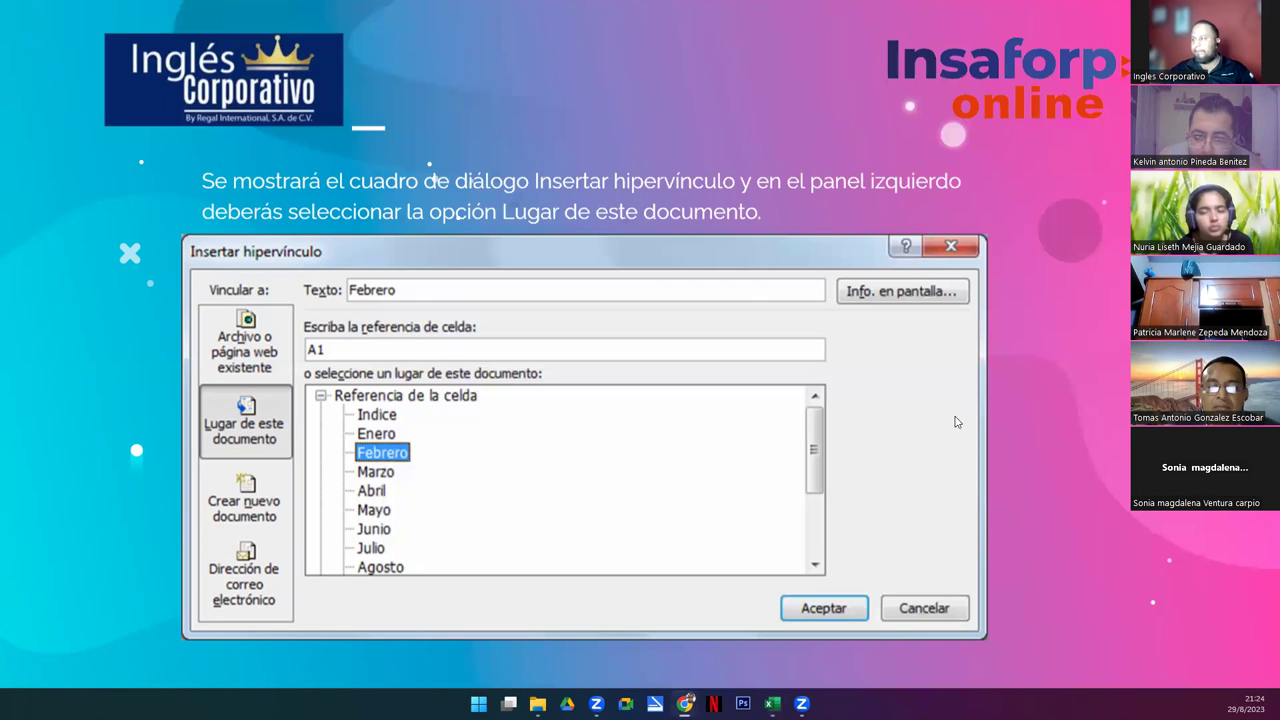
key(Right)
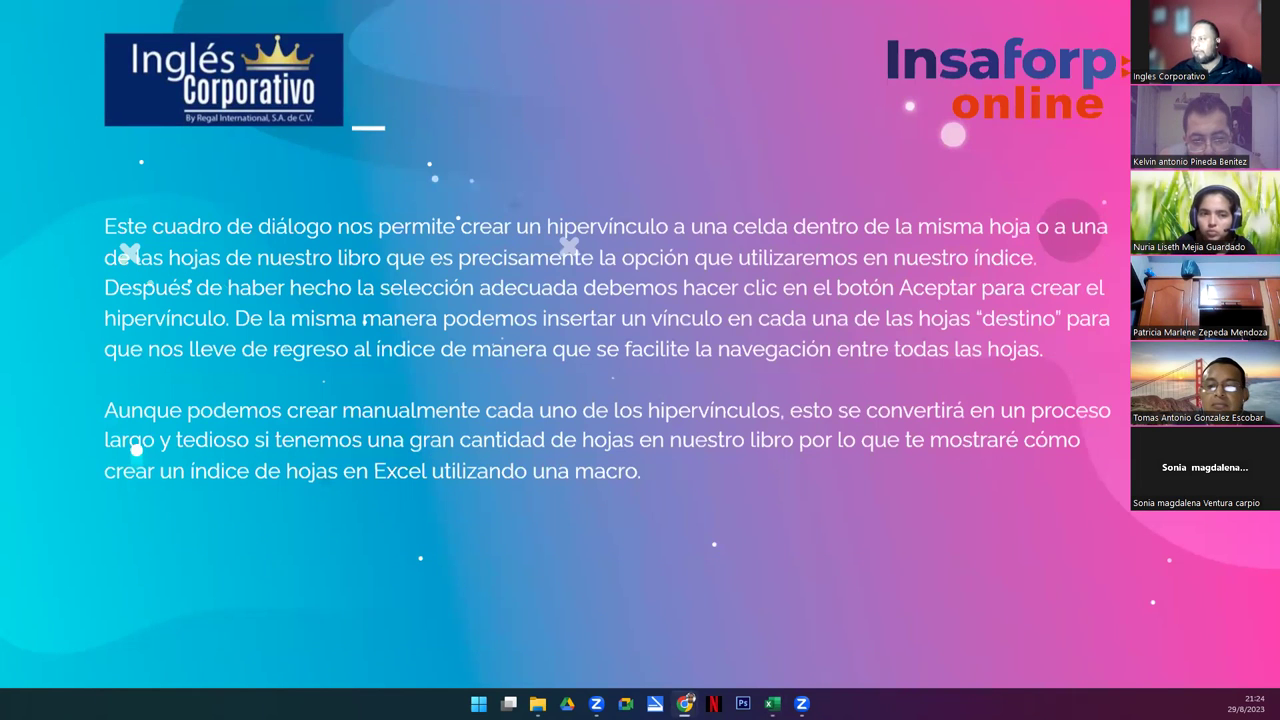
key(Right)
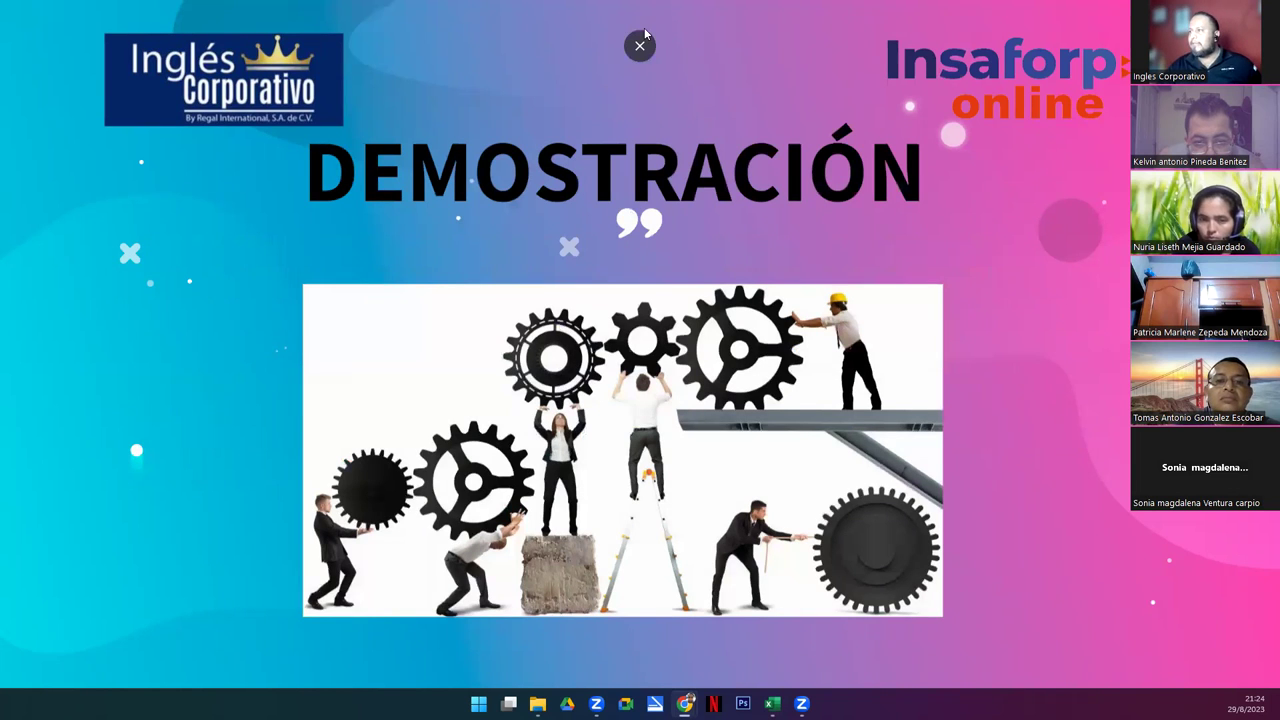
click(638, 49)
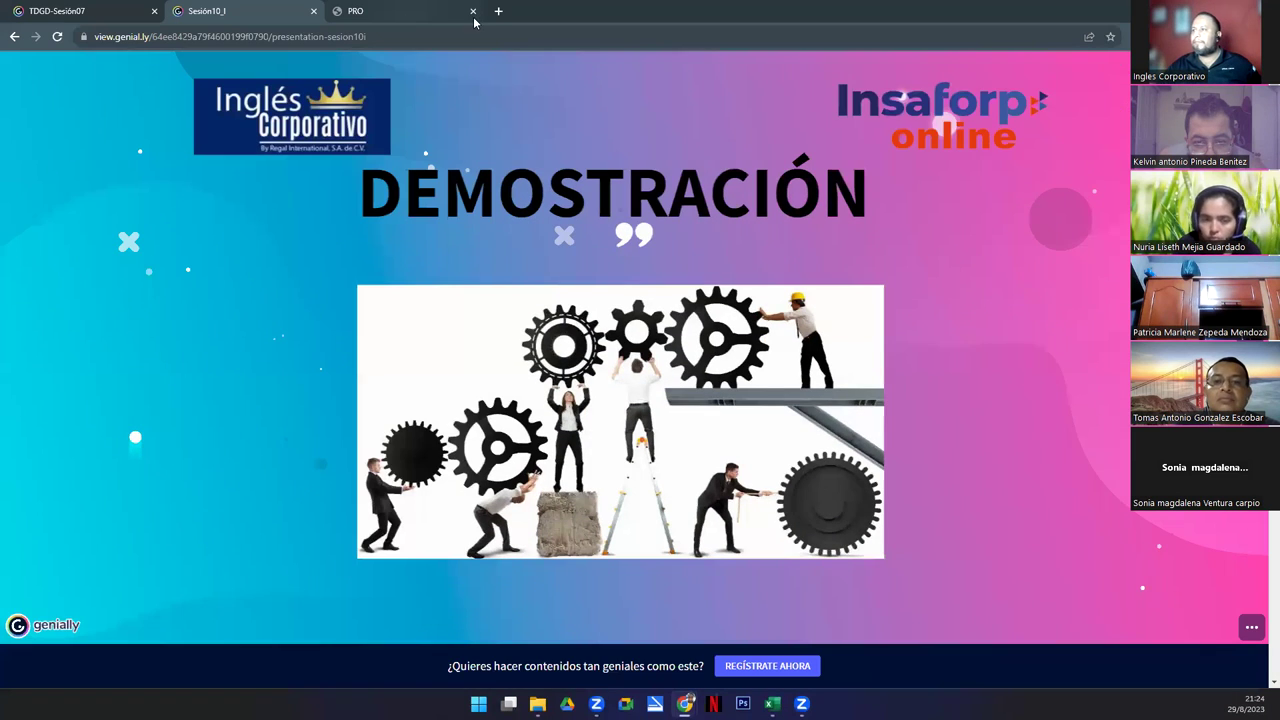
Step: Open a new browser tab to set the Genially presentation aside
click(498, 12)
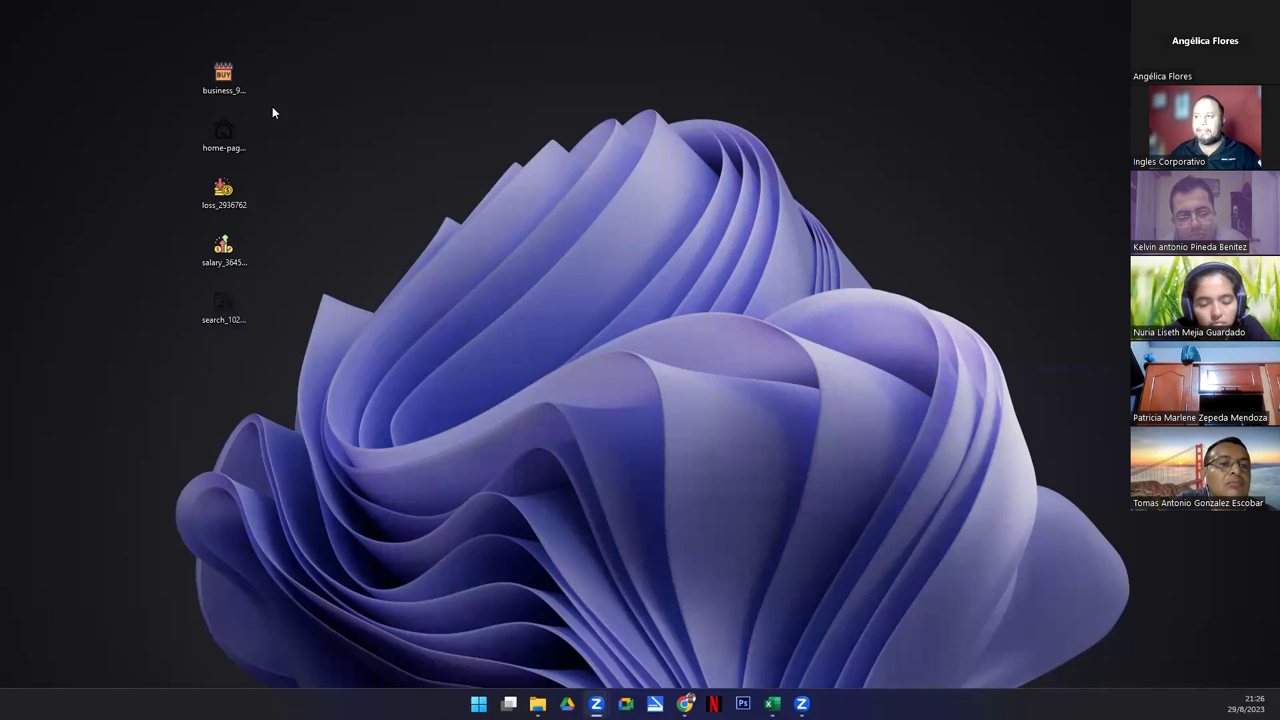
Step: Select and deselect the desktop icons, then switch back to the Libro1 Excel window
mouse_move(308, 68)
mouse_down()
mouse_move(206, 102)
mouse_move(198, 323)
mouse_up()
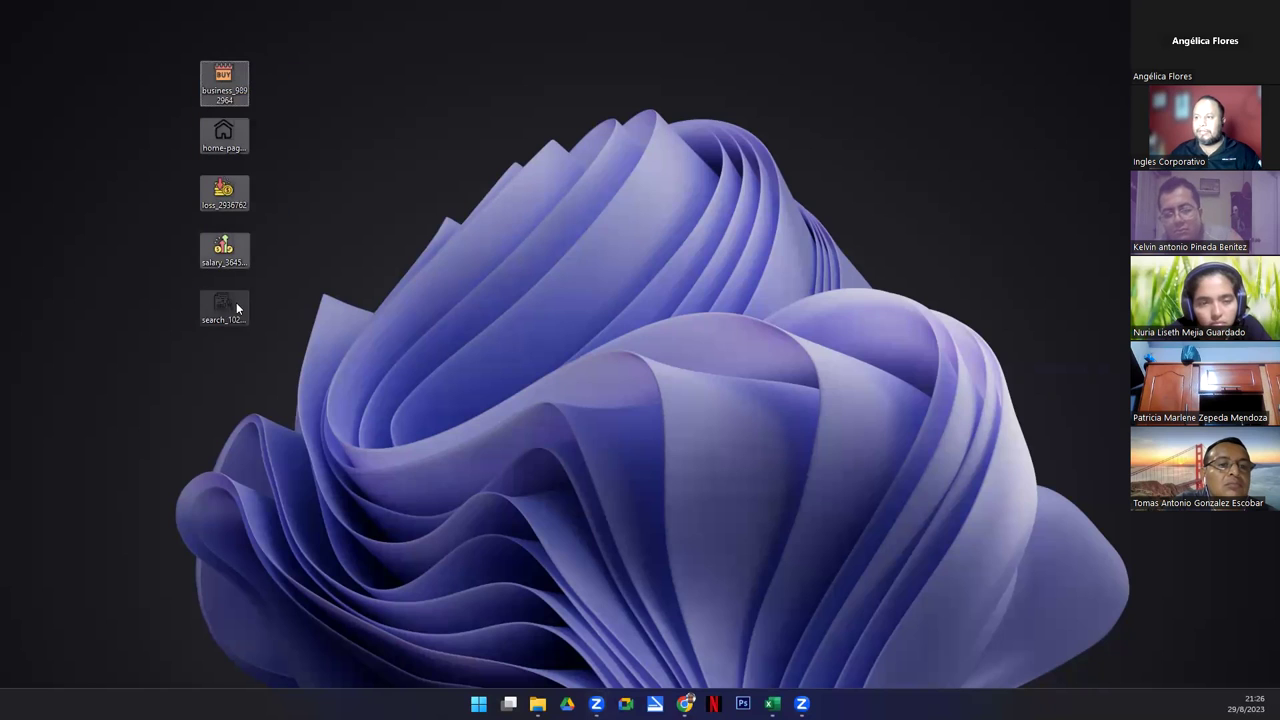
click(300, 330)
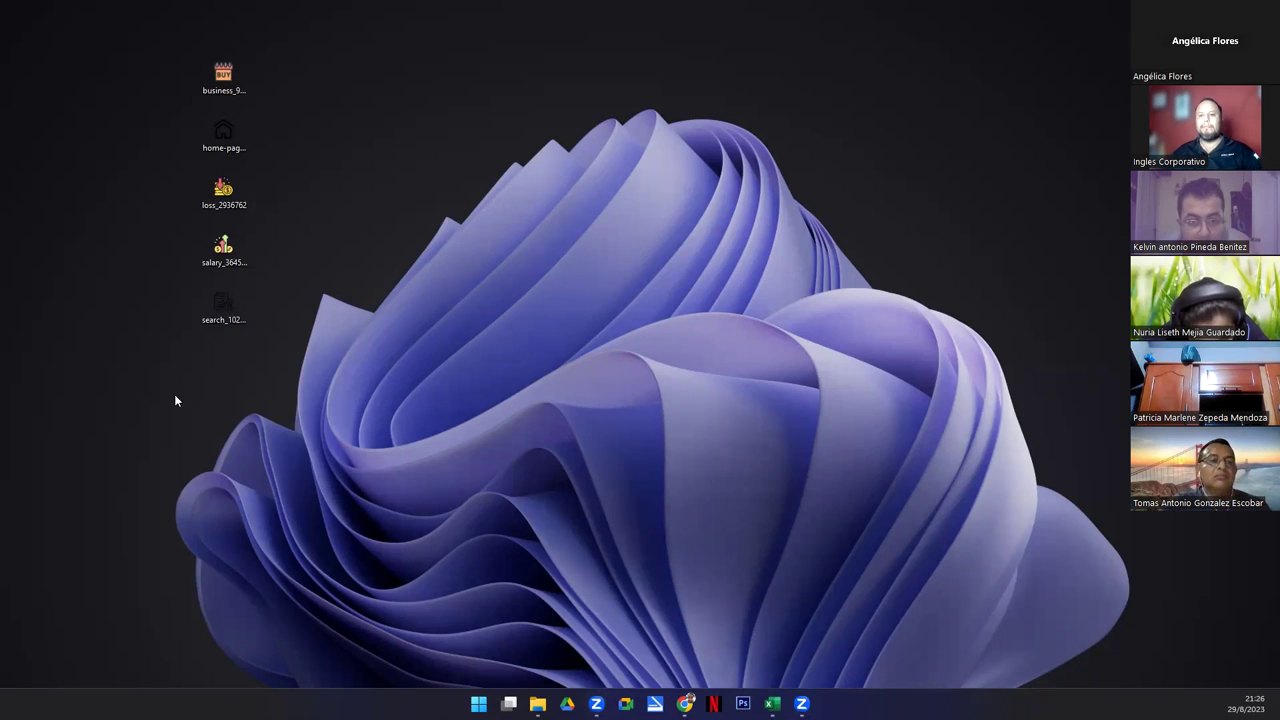
mouse_move(208, 388)
mouse_down()
mouse_move(168, 90)
mouse_move(55, 26)
mouse_up()
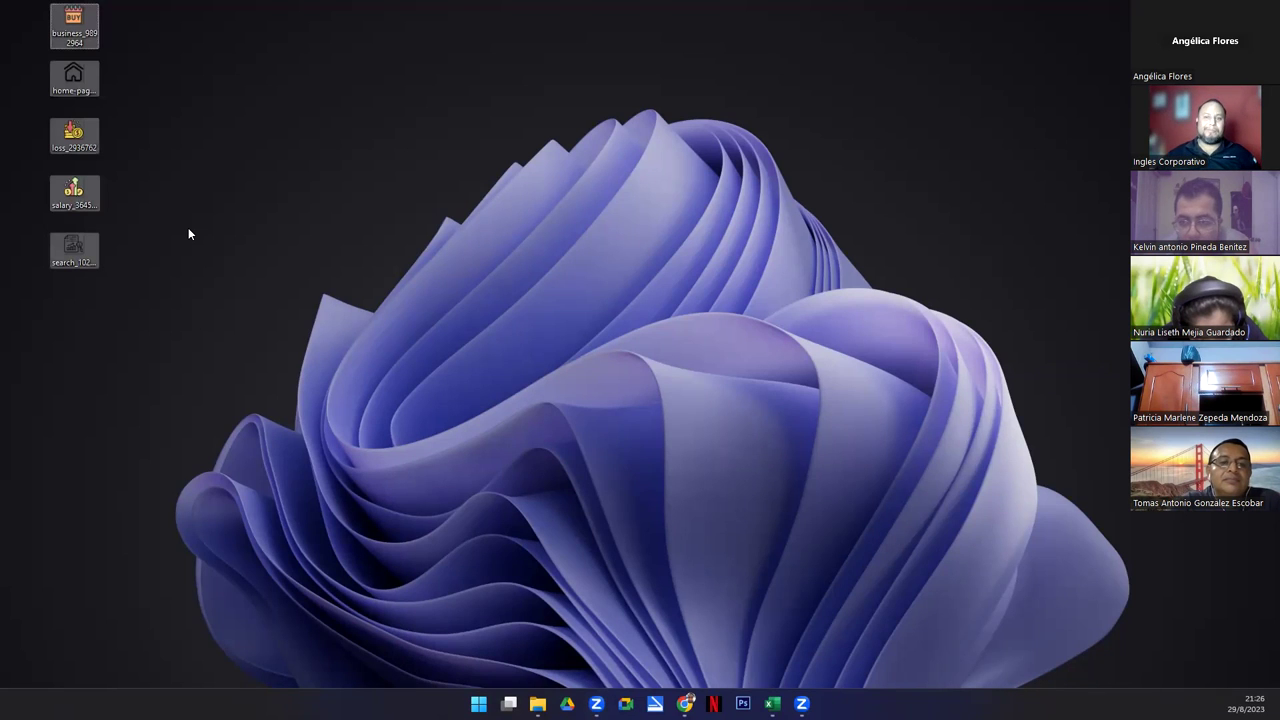
key(F5)
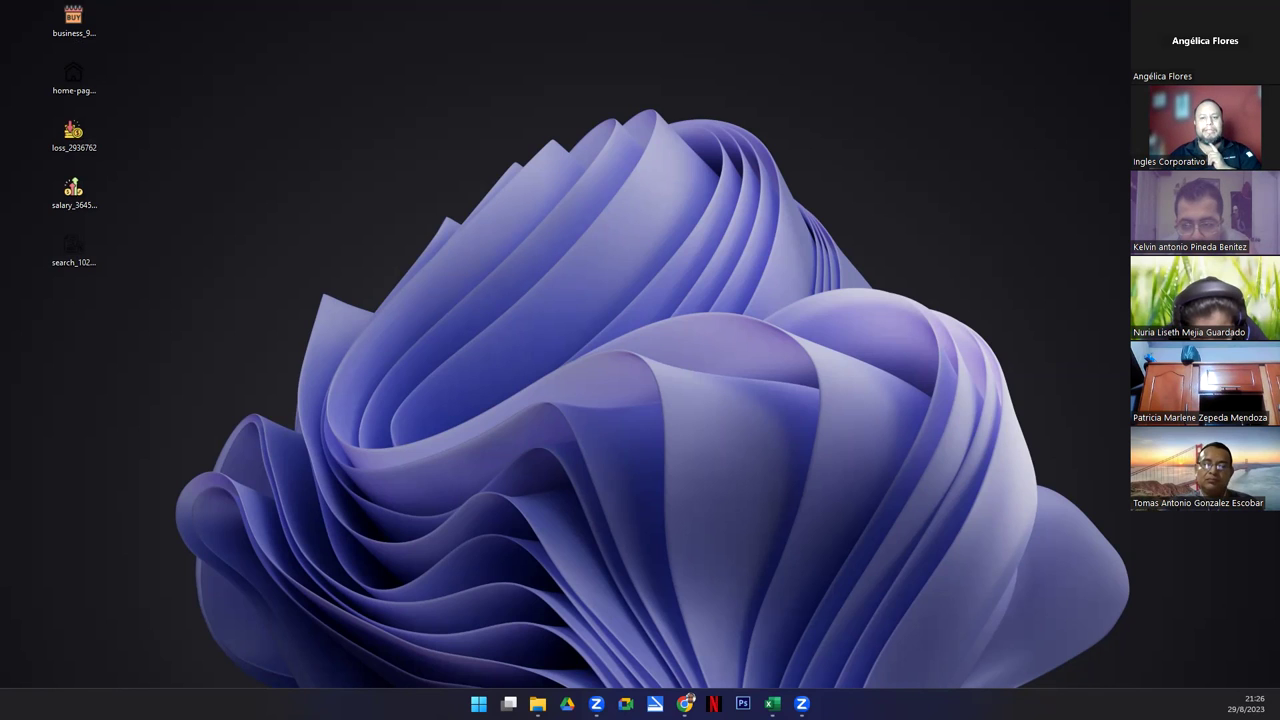
key(alt+Tab)
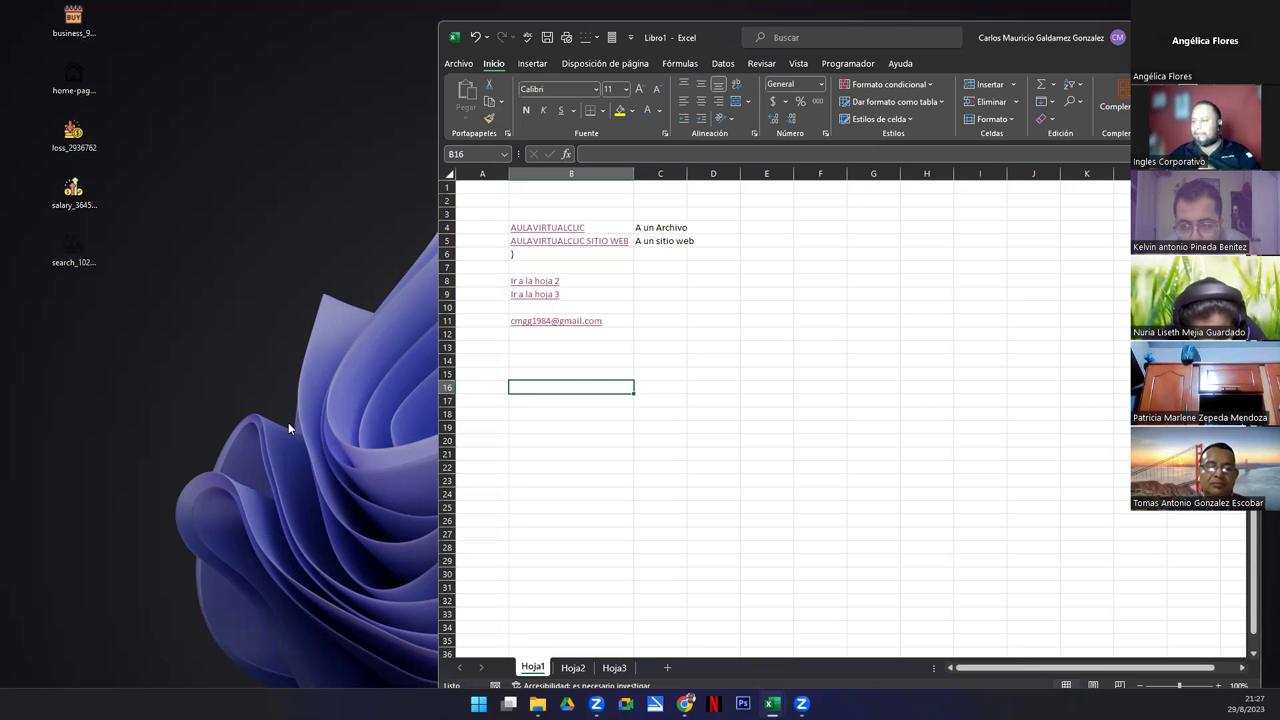
Step: Delete sheets Hoja1 and Hoja2 and clear all cells on Hoja3
right_click(531, 669)
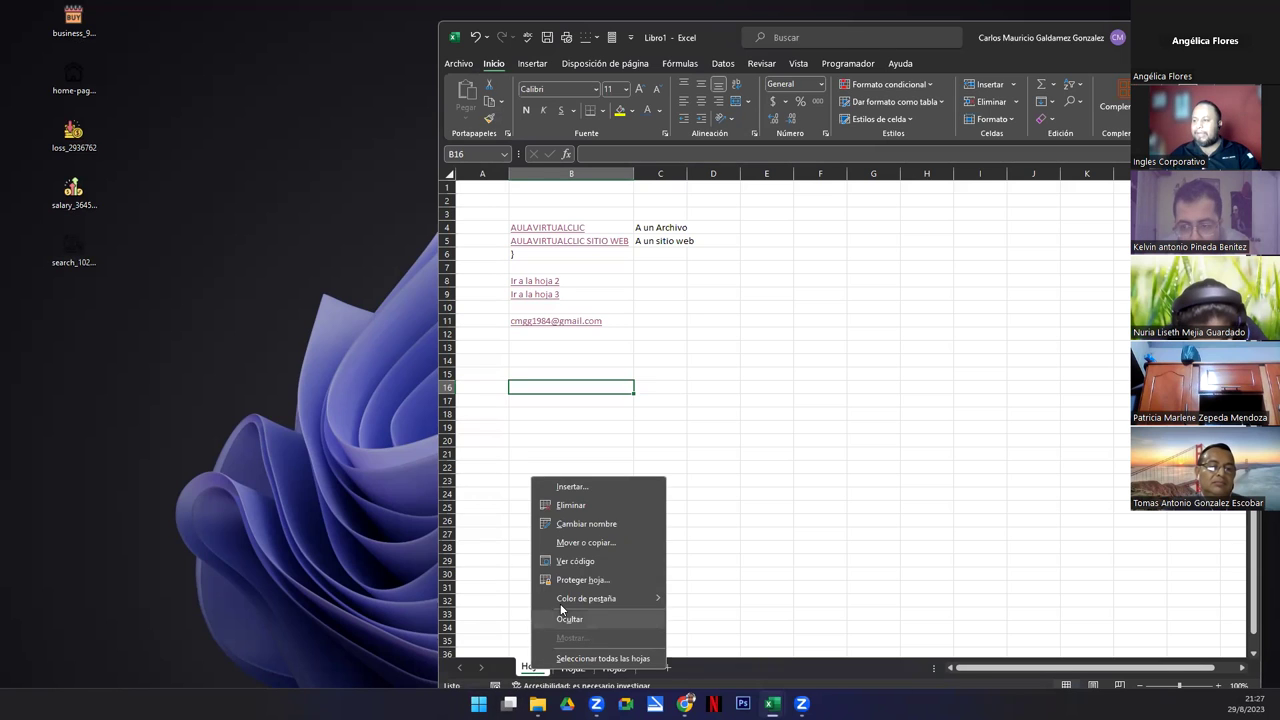
click(568, 507)
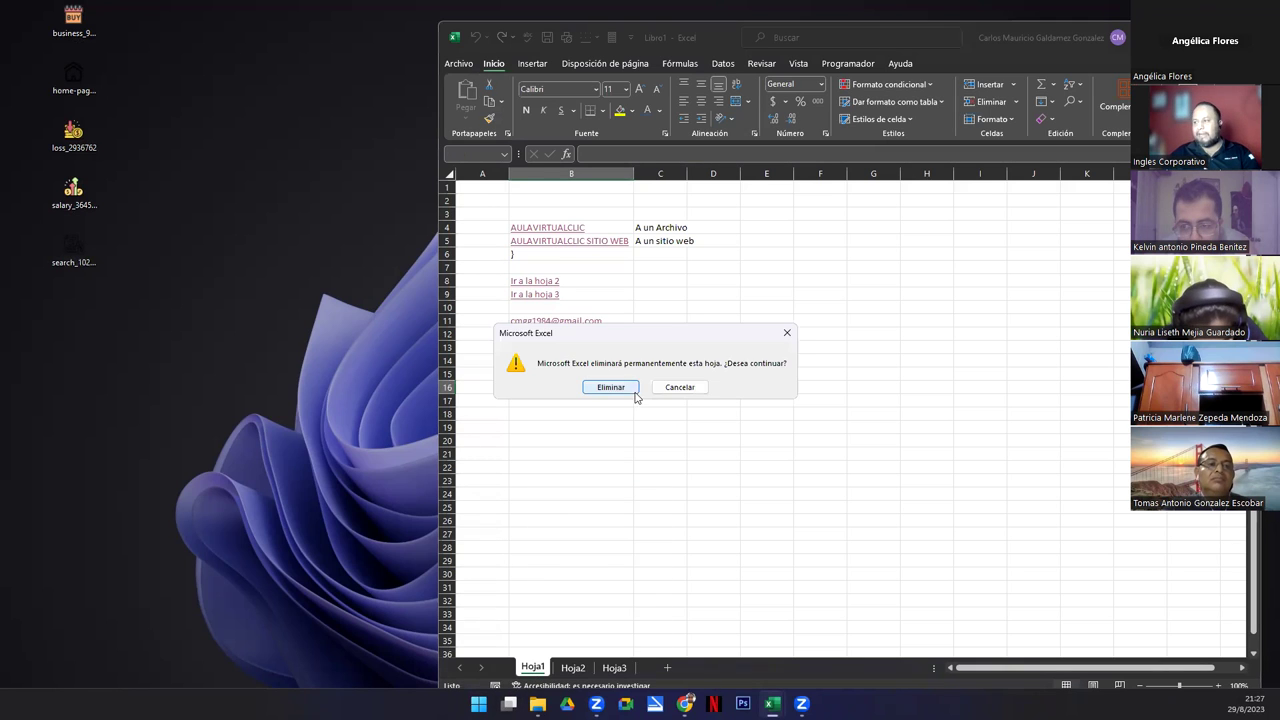
key(Return)
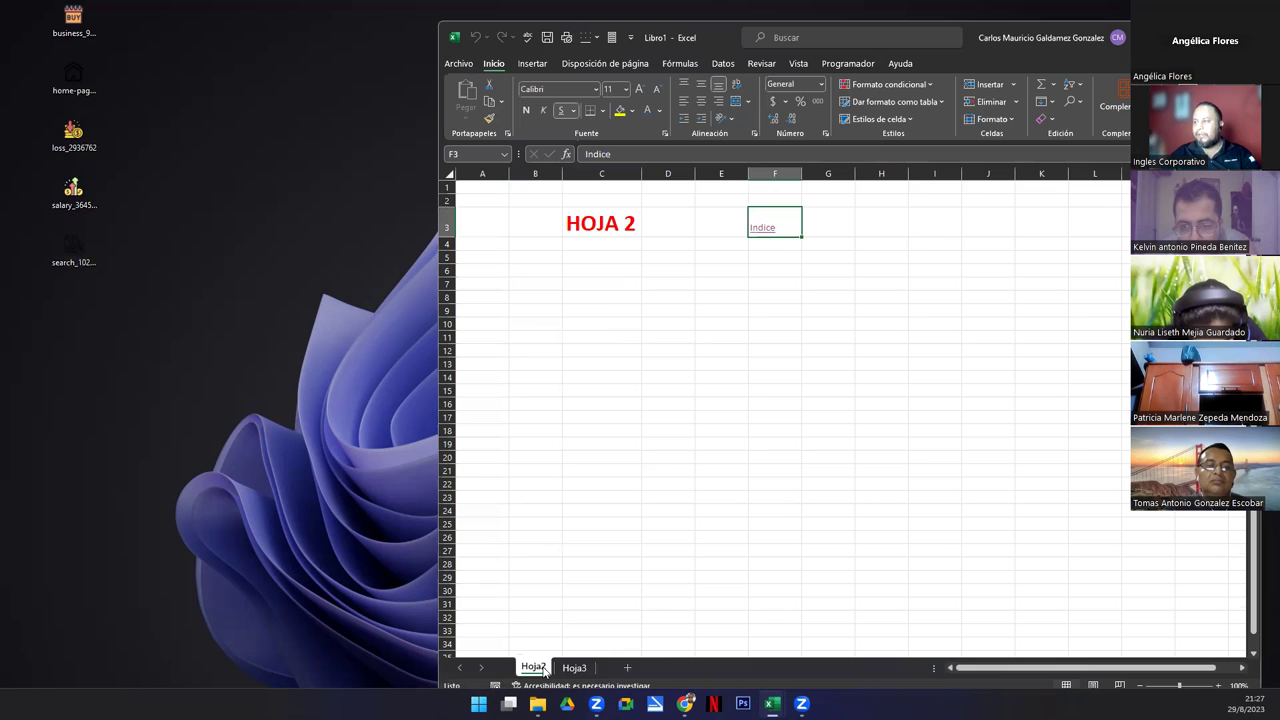
right_click(545, 670)
click(570, 505)
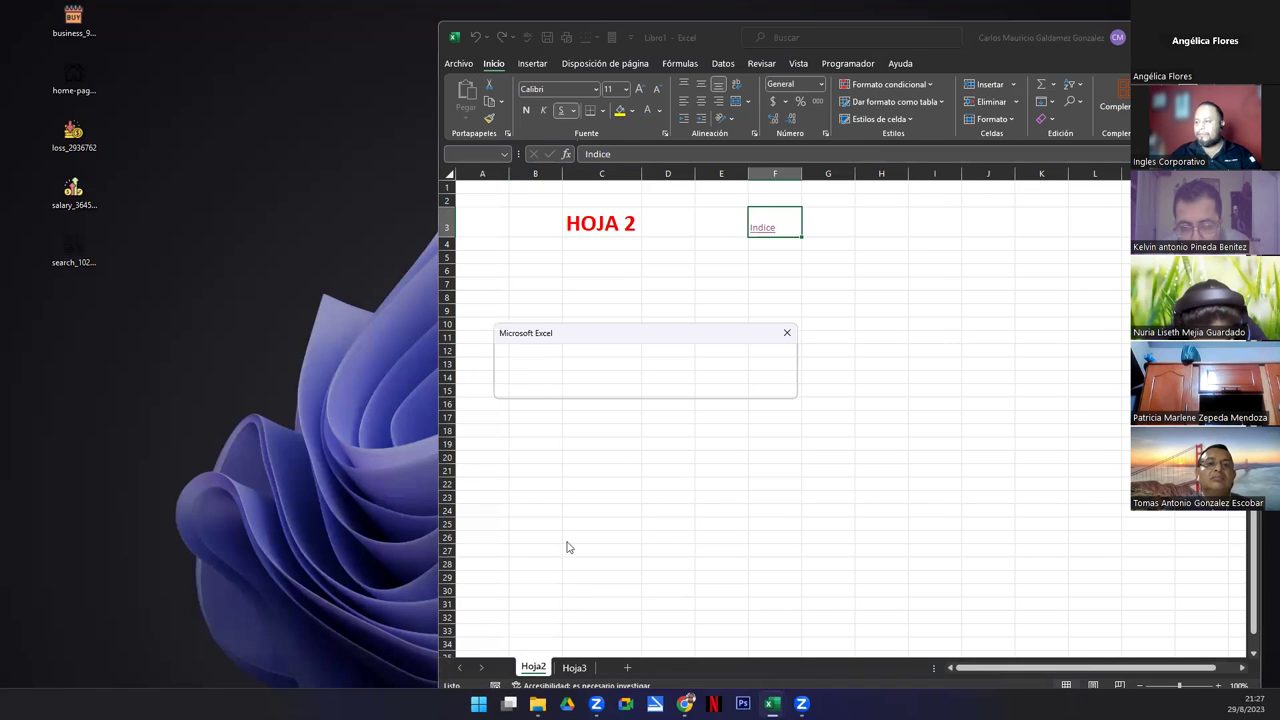
click(631, 387)
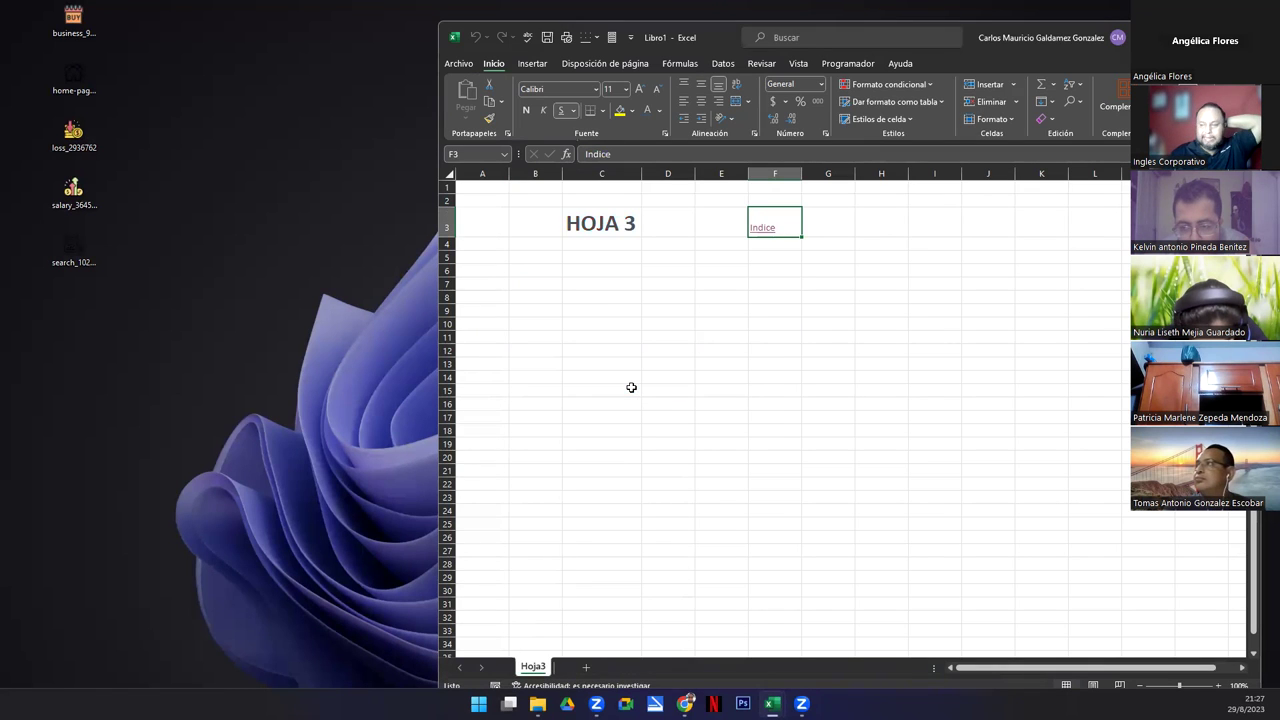
click(449, 176)
right_click(455, 178)
click(509, 346)
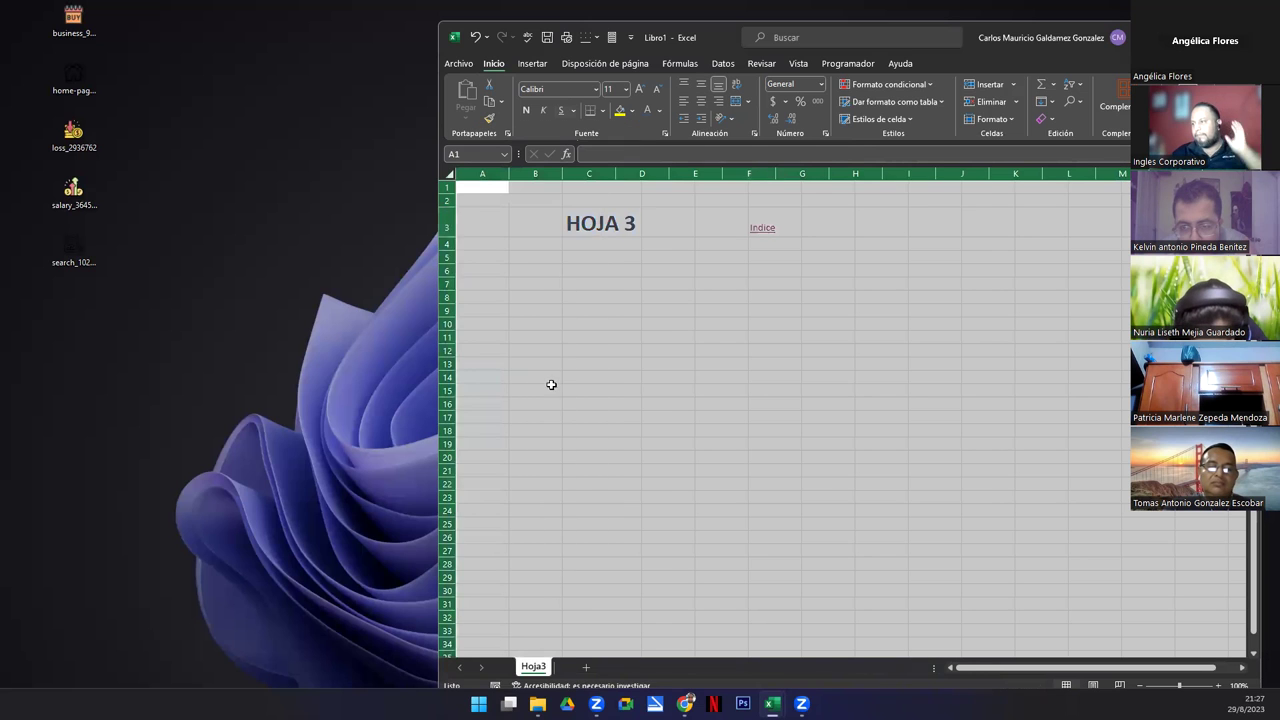
Step: Rename the remaining sheet INDICE, then move the Excel window left and widen it
double_click(539, 667)
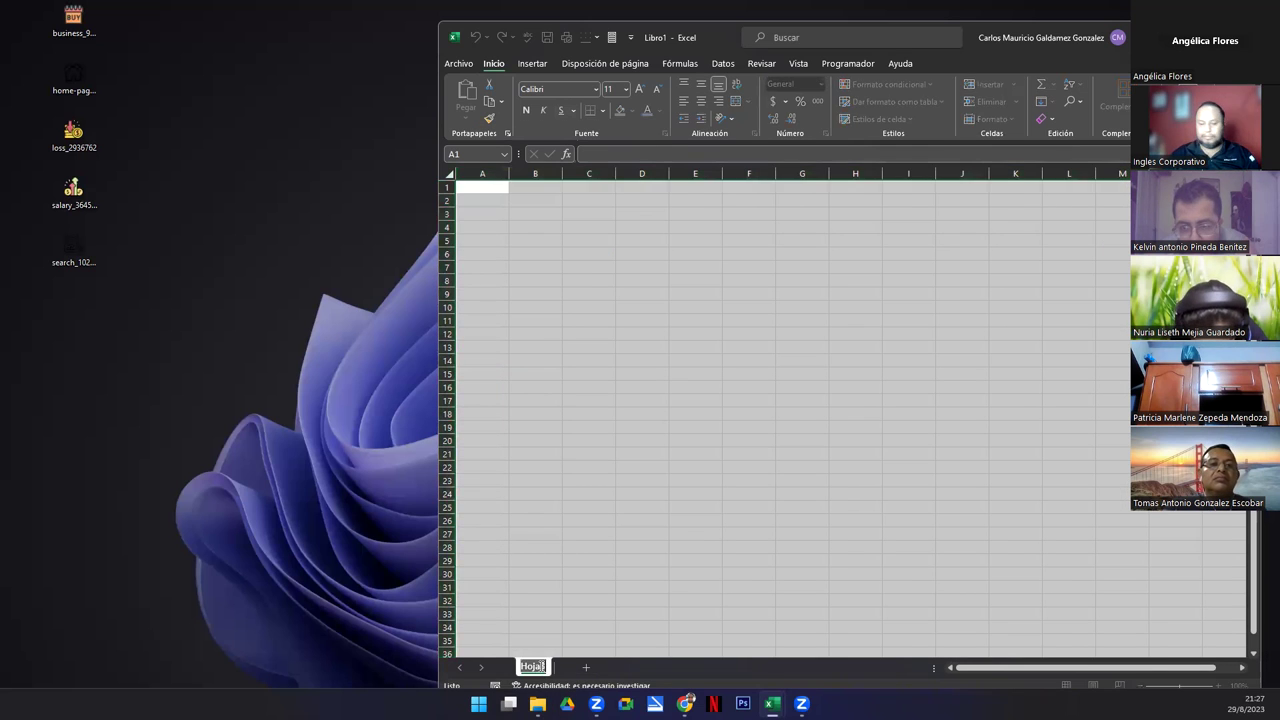
key(BackSpace)
key(Return)
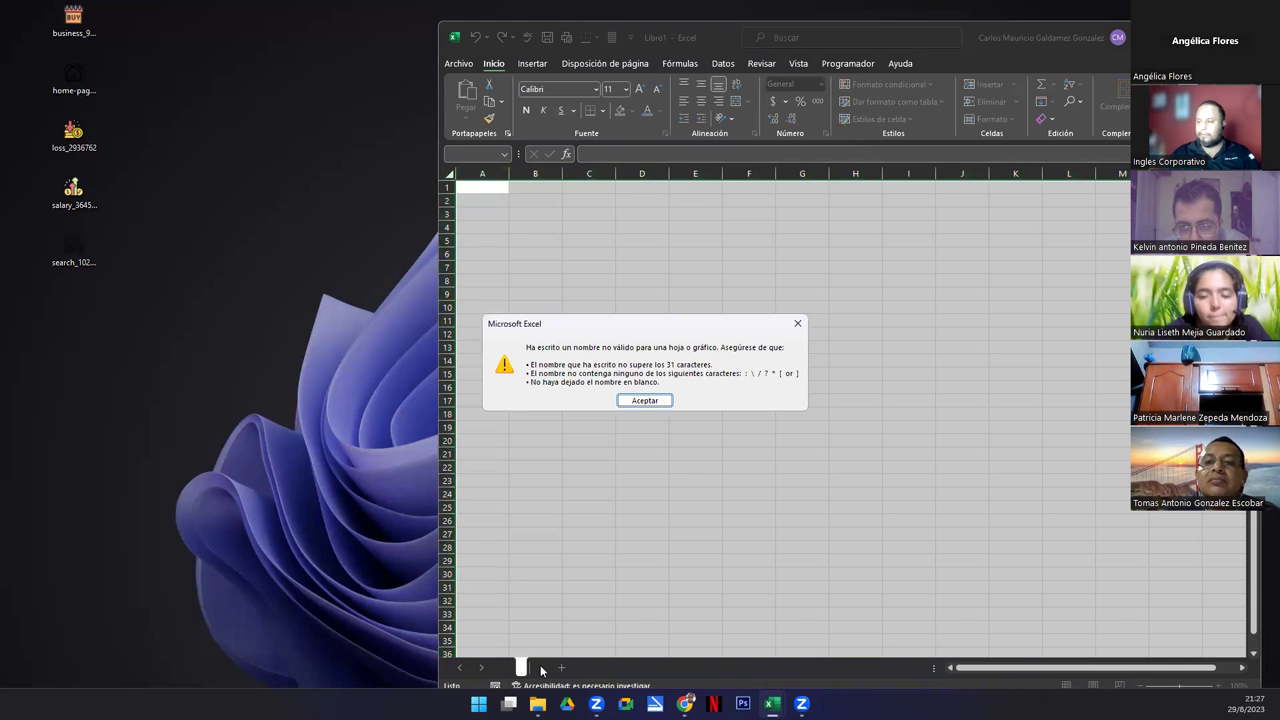
key(Return)
text(indic)
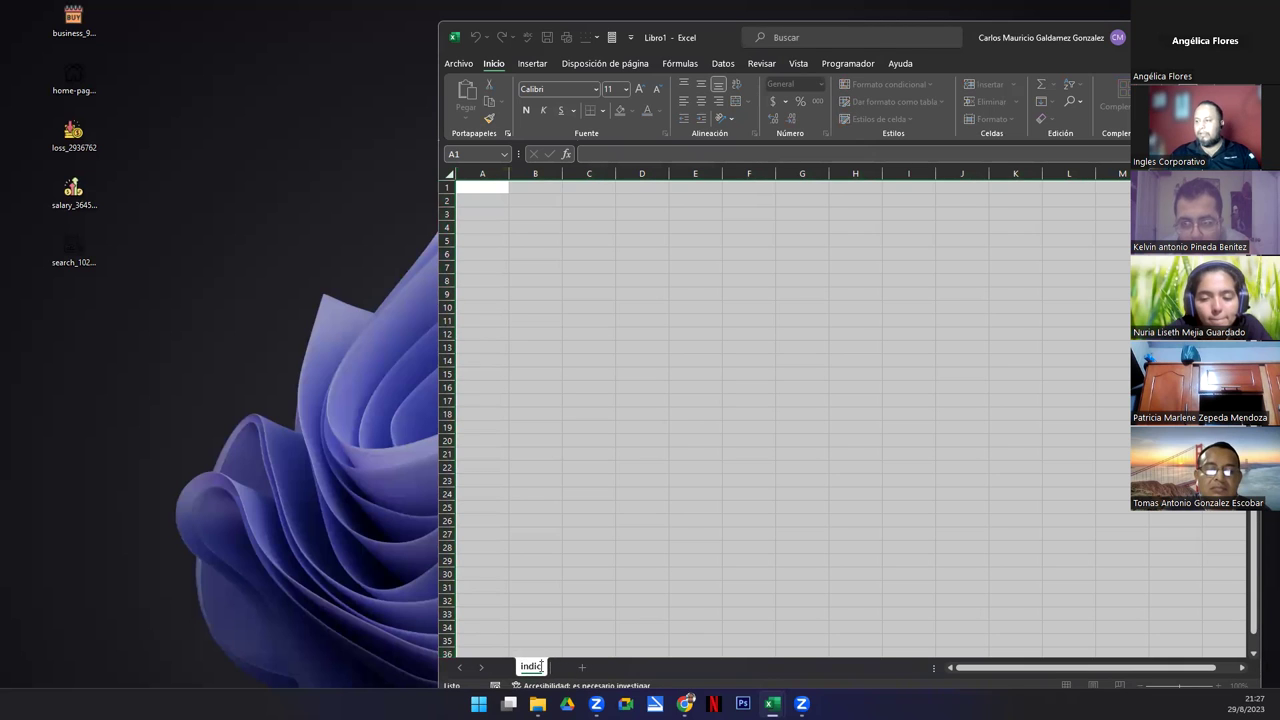
key(BackSpace)
key(BackSpace)
key(BackSpace)
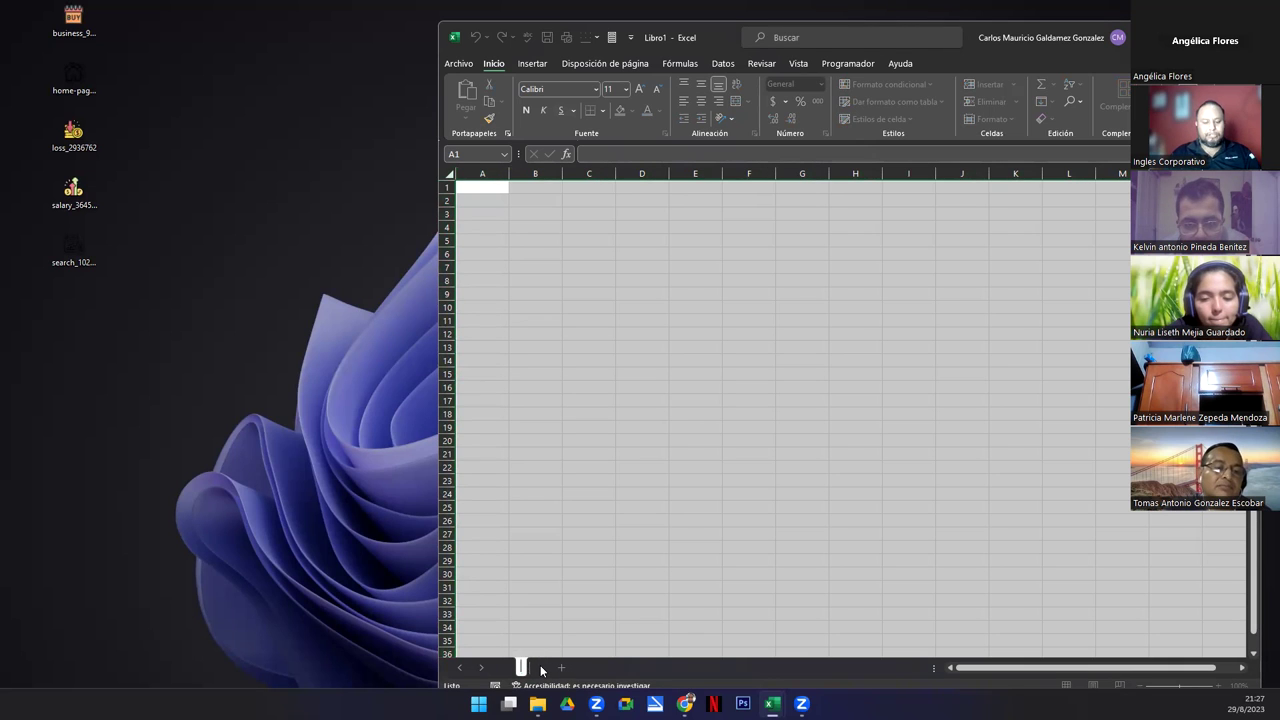
text(INDICE)
key(Return)
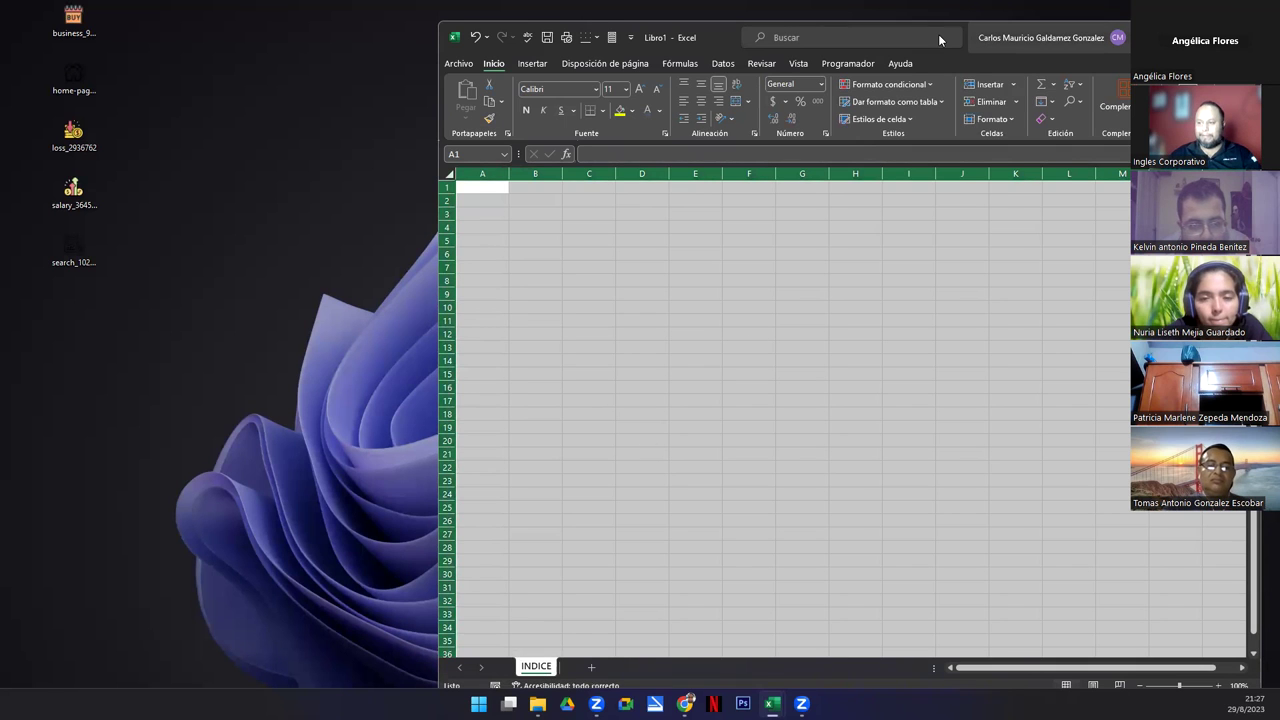
drag(938, 34, 628, 23)
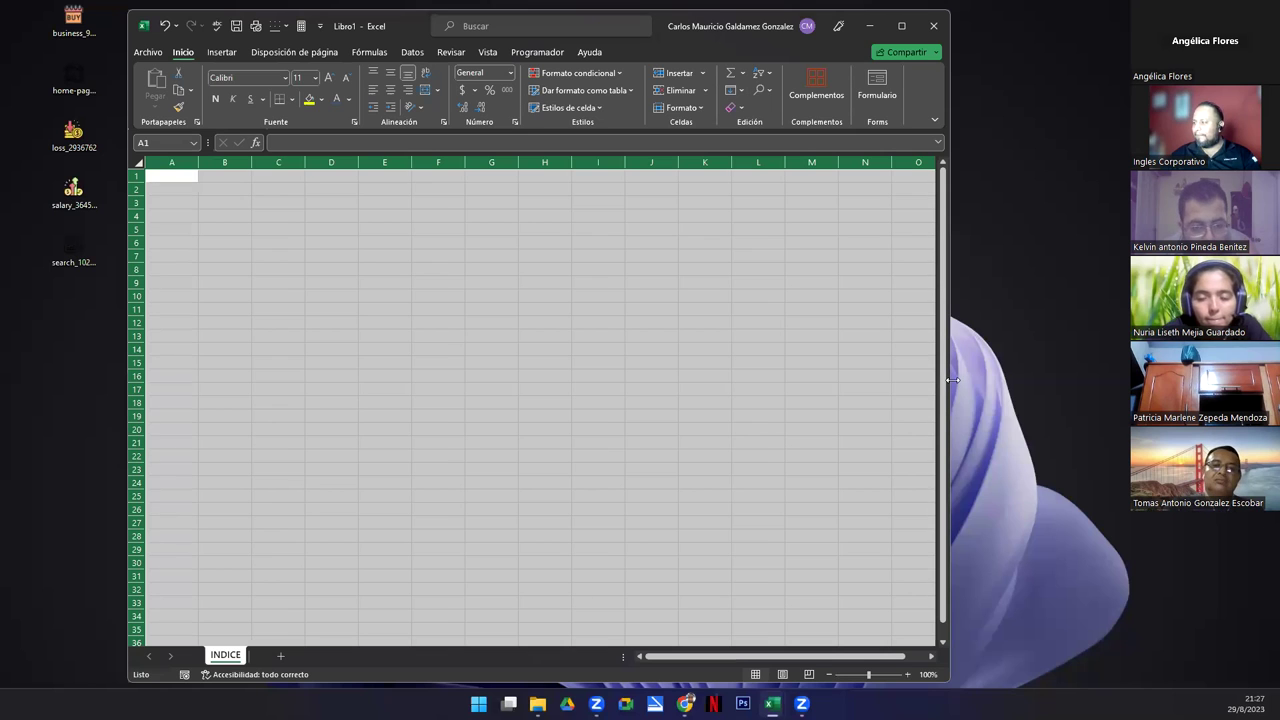
drag(952, 380, 1268, 400)
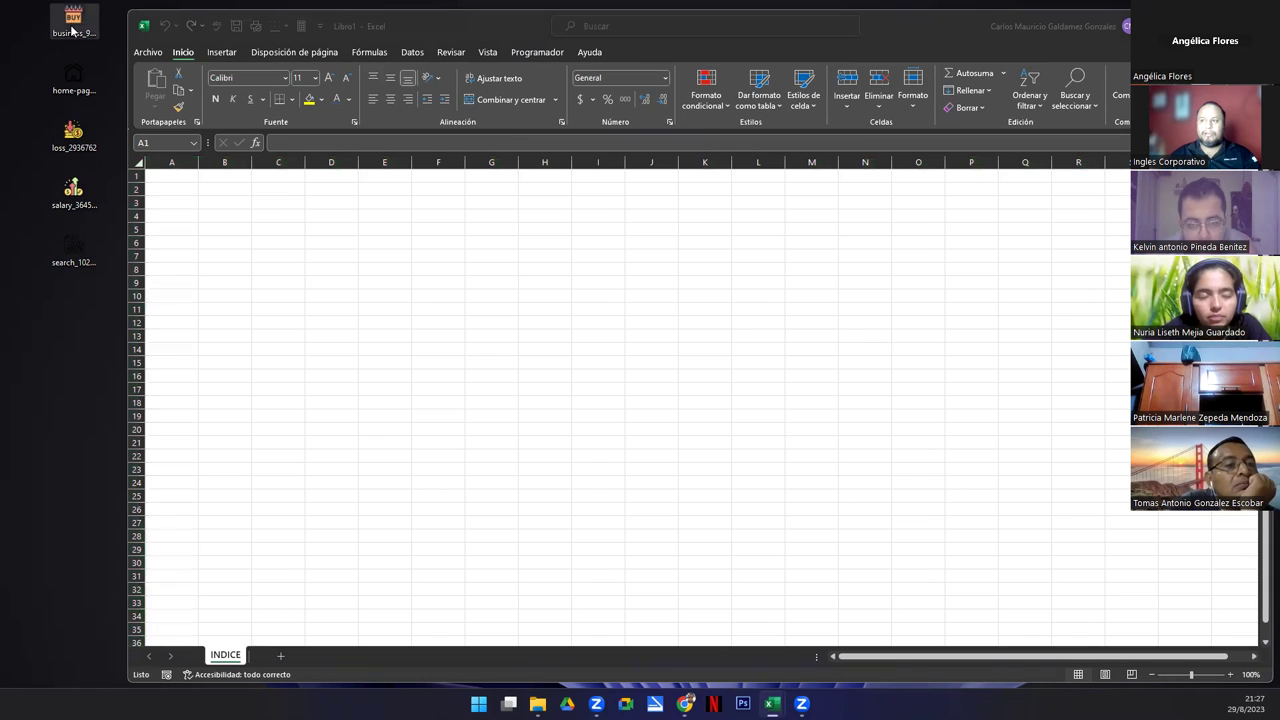
Step: Return to the workbook and add a new sheet after INDICE named INGRESOS
key(ctrl+a)
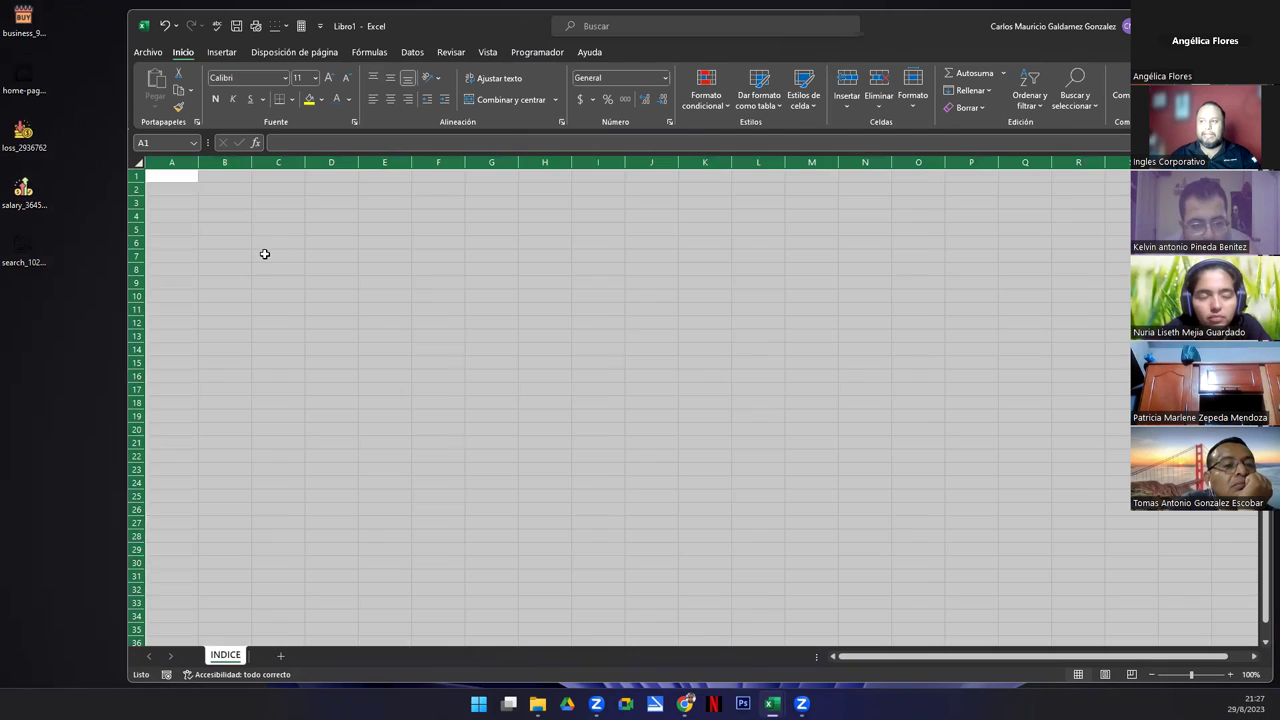
click(265, 255)
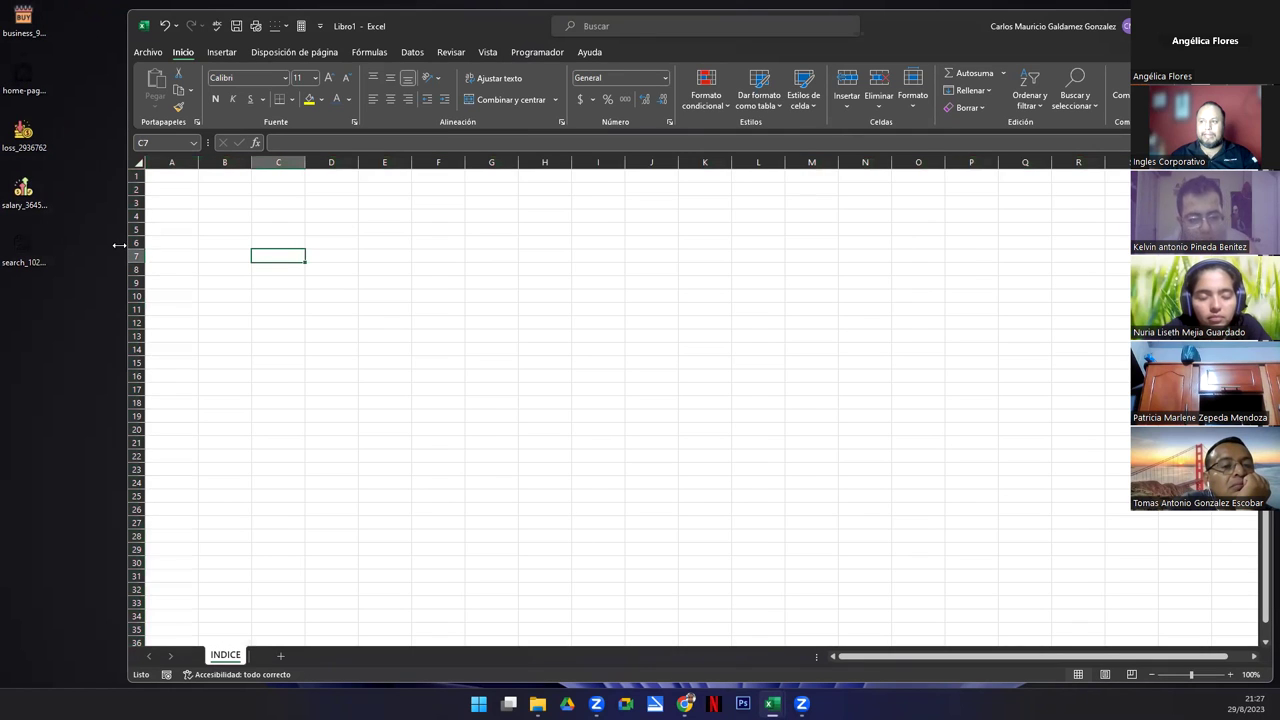
drag(61, 243, 64, 243)
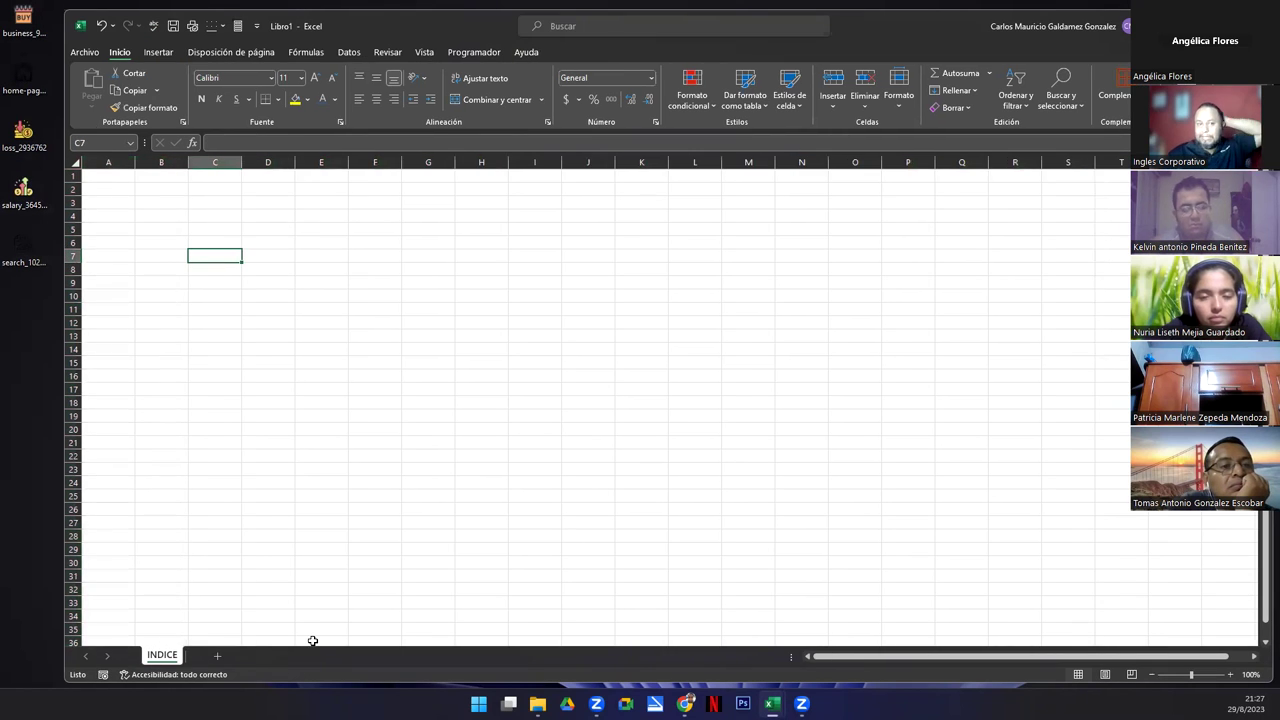
click(218, 656)
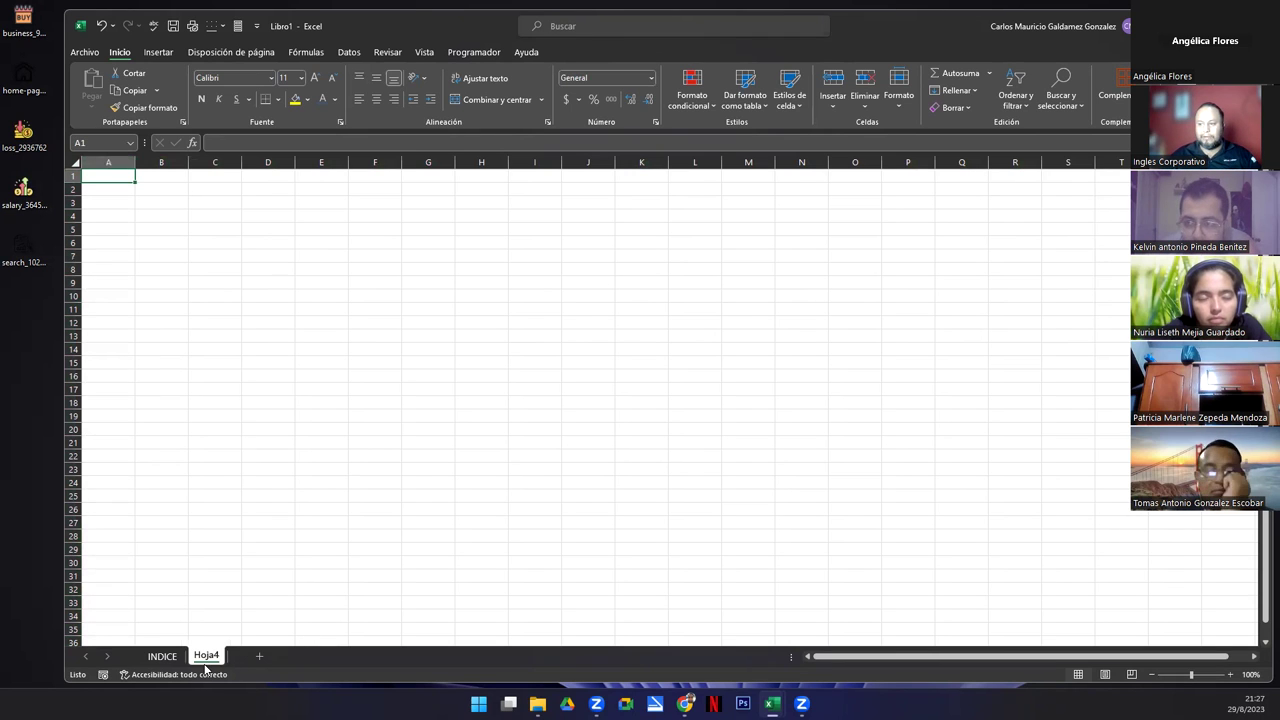
double_click(204, 657)
text(ing)
key(BackSpace)
key(BackSpace)
key(BackSpace)
key(BackSpace)
text(ingresos)
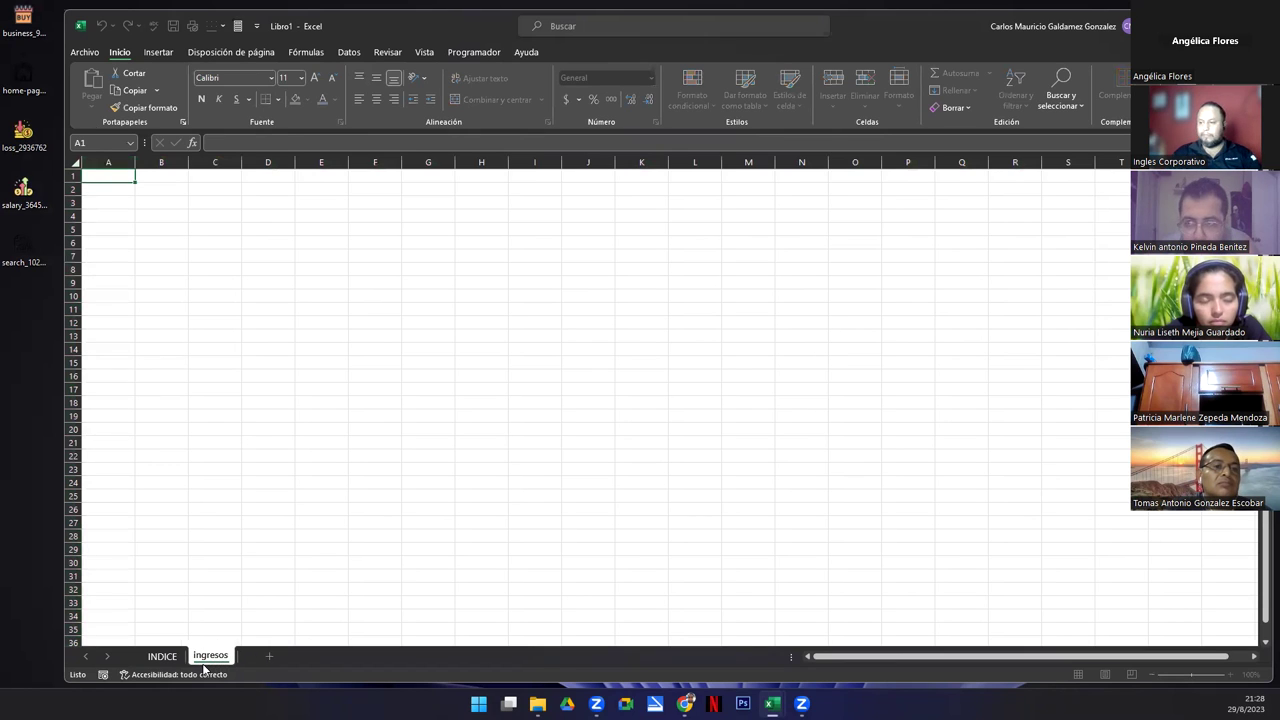
key(Return)
double_click(211, 656)
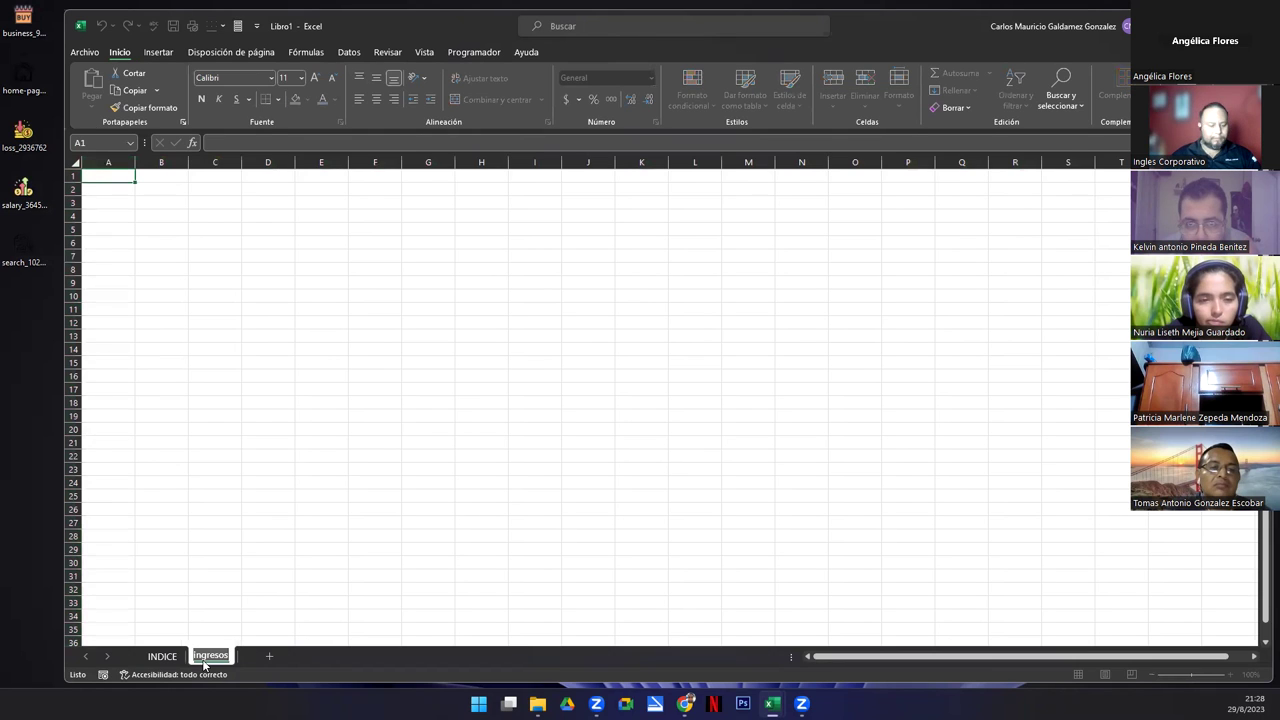
text(INGRESOS)
Step: Add three more sheets named EGRESOS, GASTOS and REPORTE
click(280, 655)
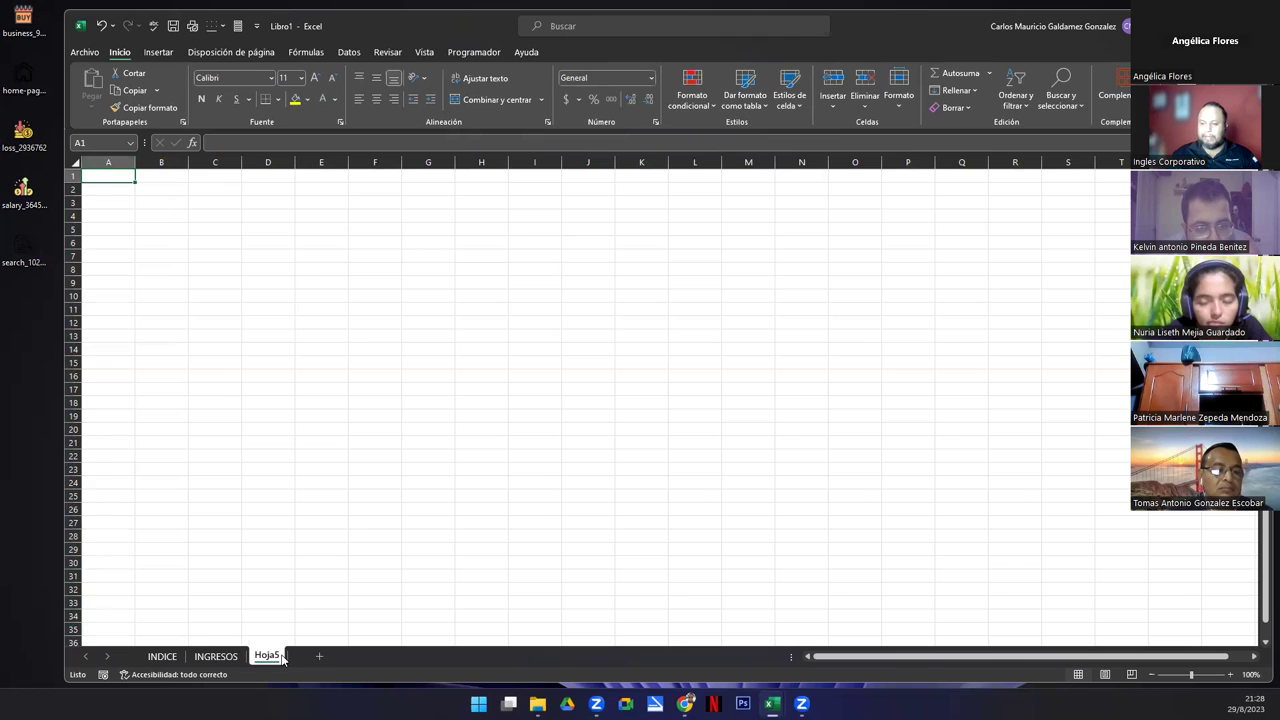
double_click(268, 655)
text(EGRESOS)
key(Return)
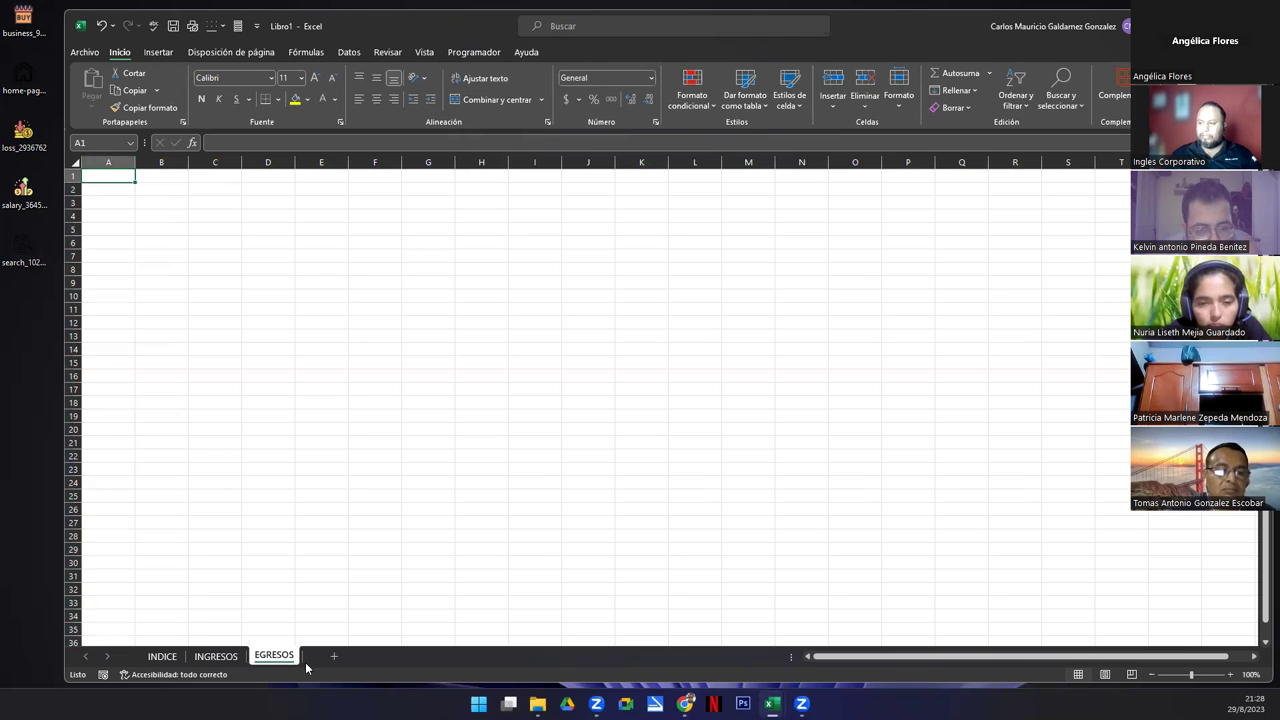
click(334, 655)
double_click(335, 656)
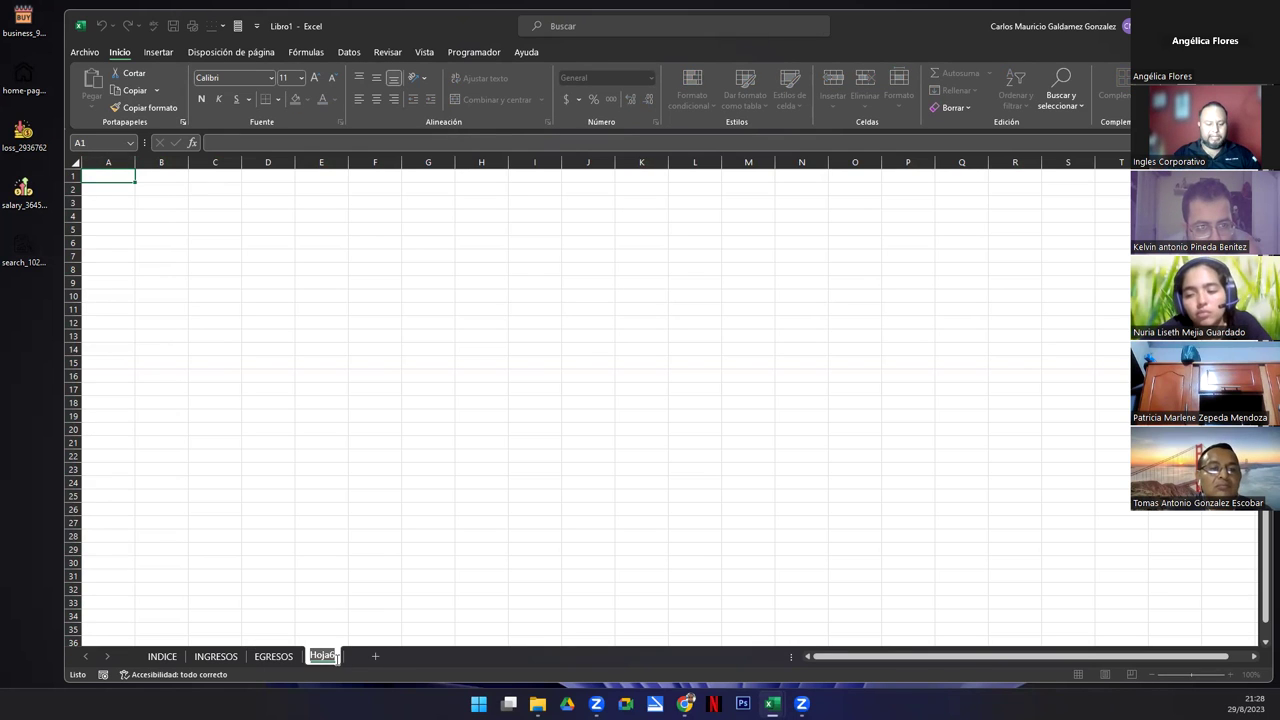
text(OS)
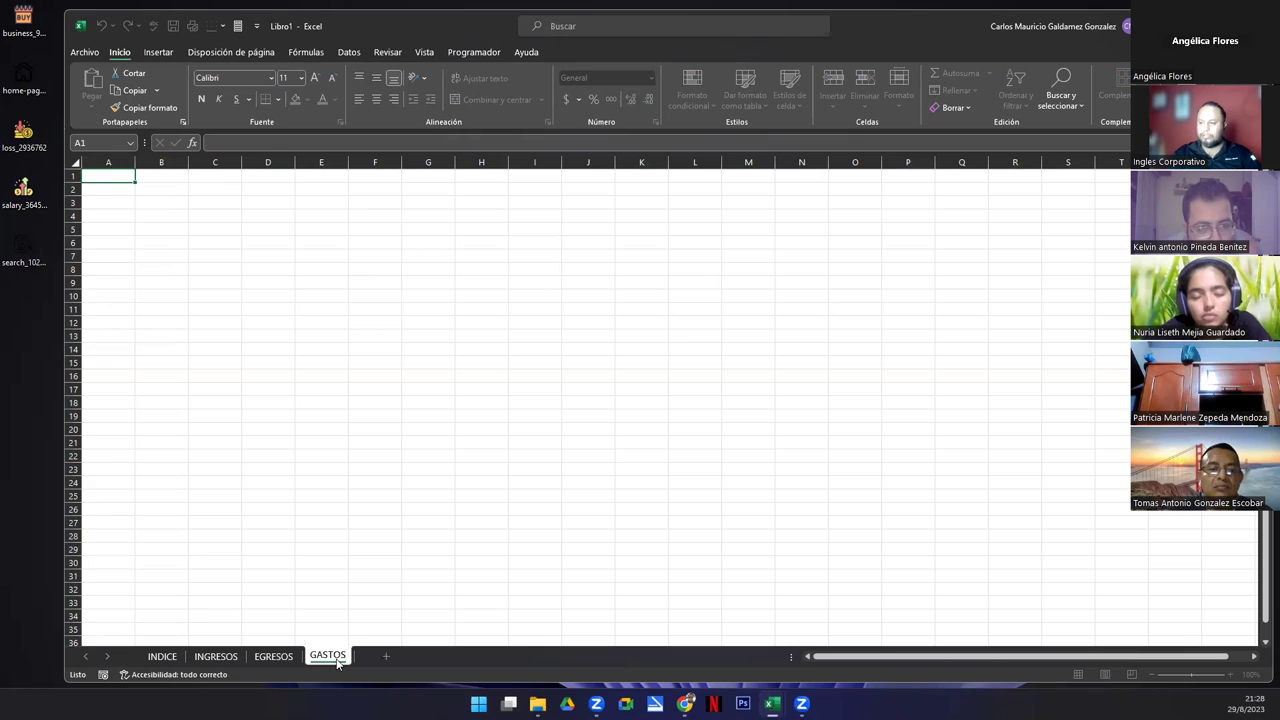
key(Return)
click(387, 660)
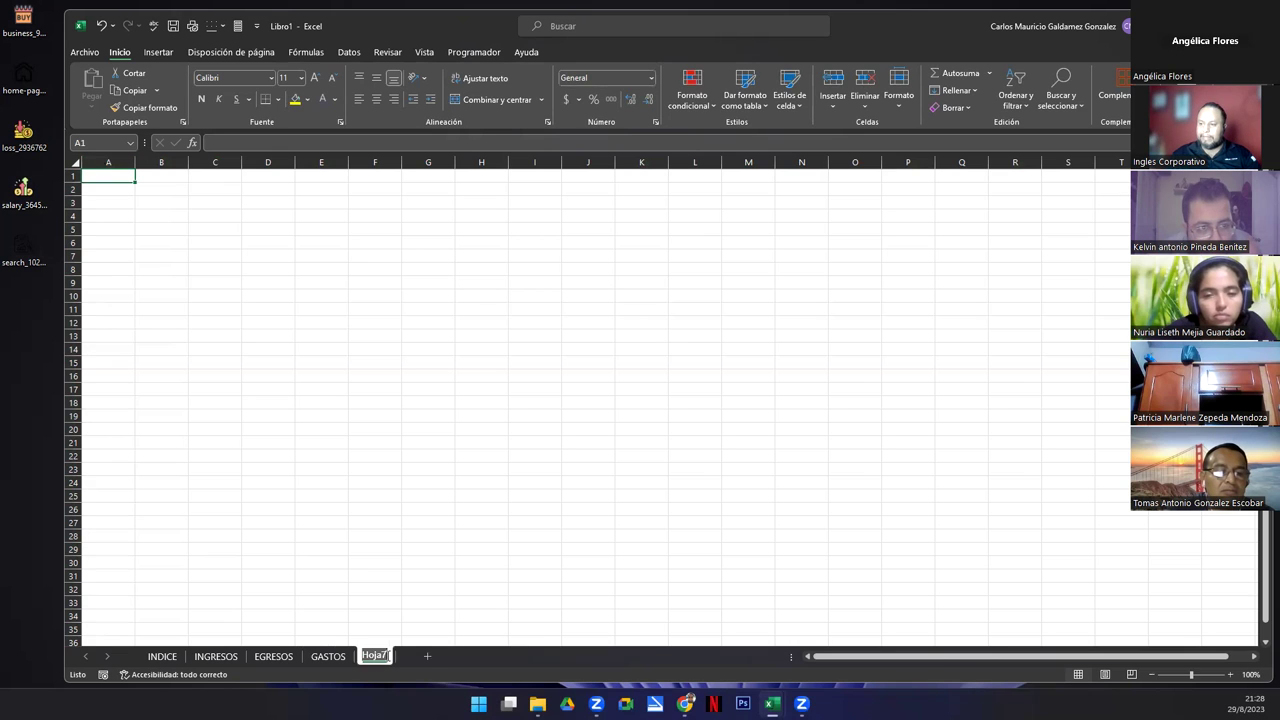
double_click(382, 656)
text(REPORTE)
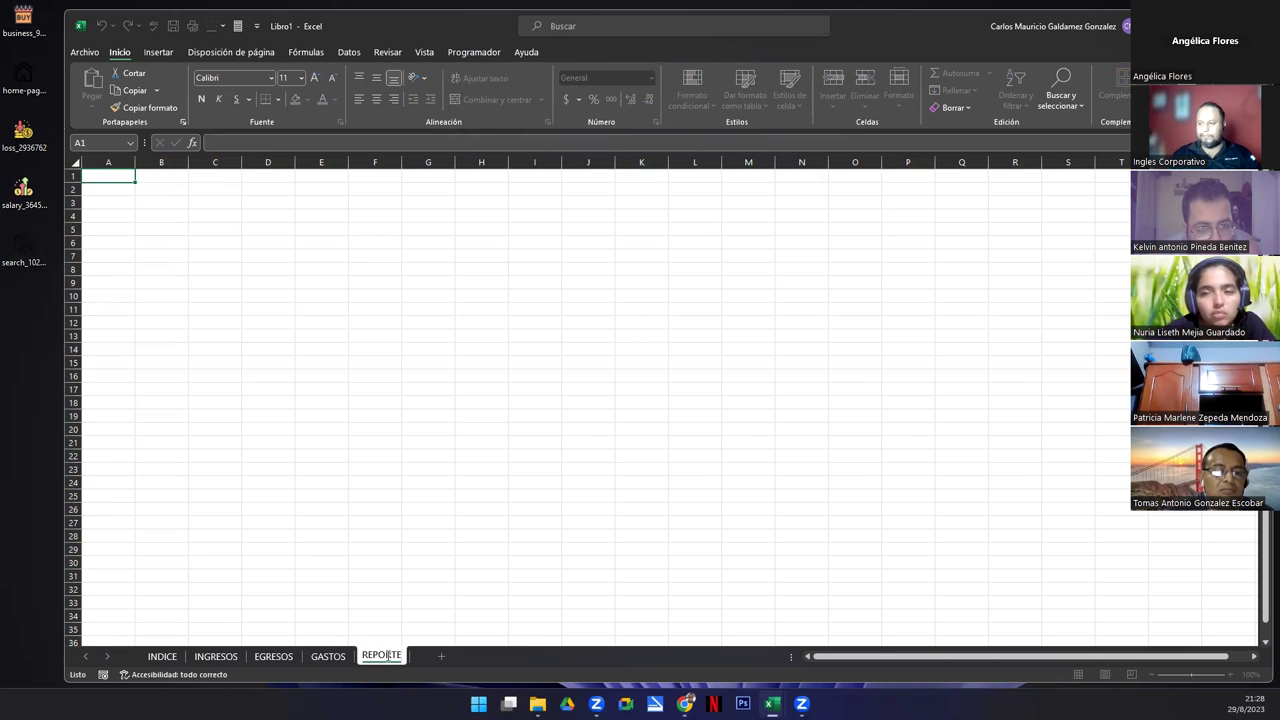
key(Return)
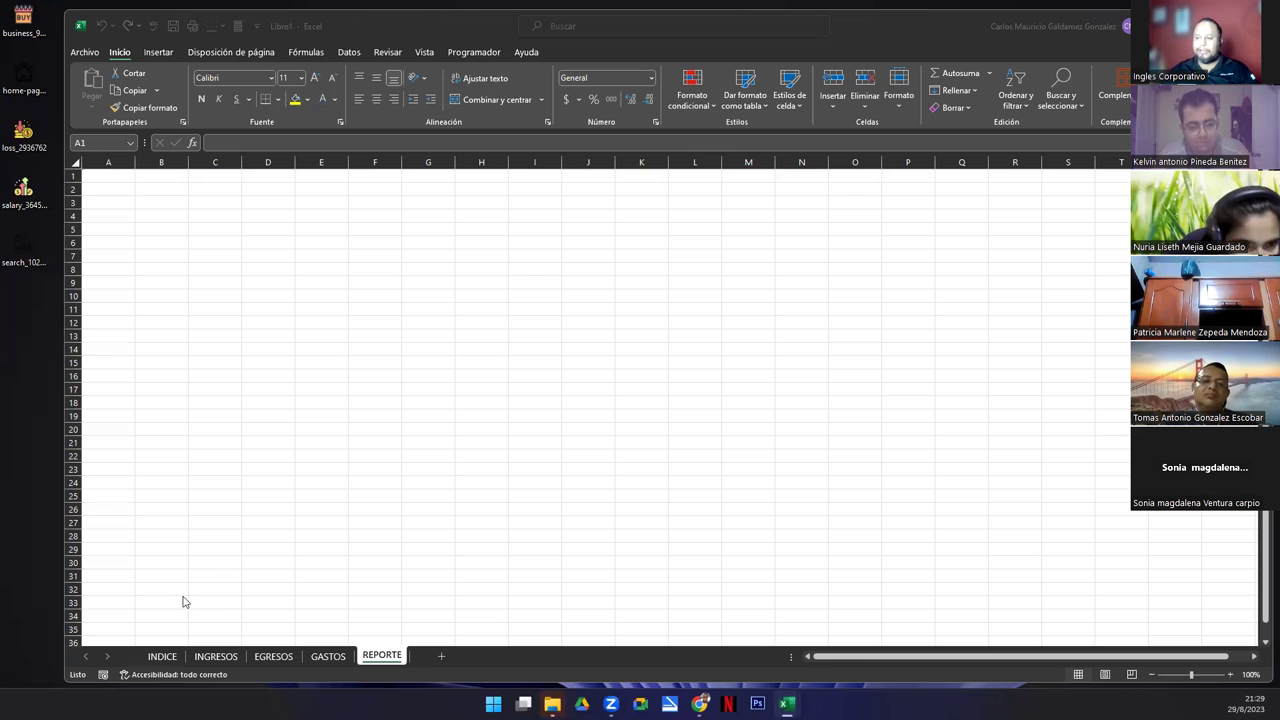
Step: Cycle twice through the INDICE, INGRESOS, EGRESOS, GASTOS and REPORTE sheets, ending on INGRESOS
click(163, 656)
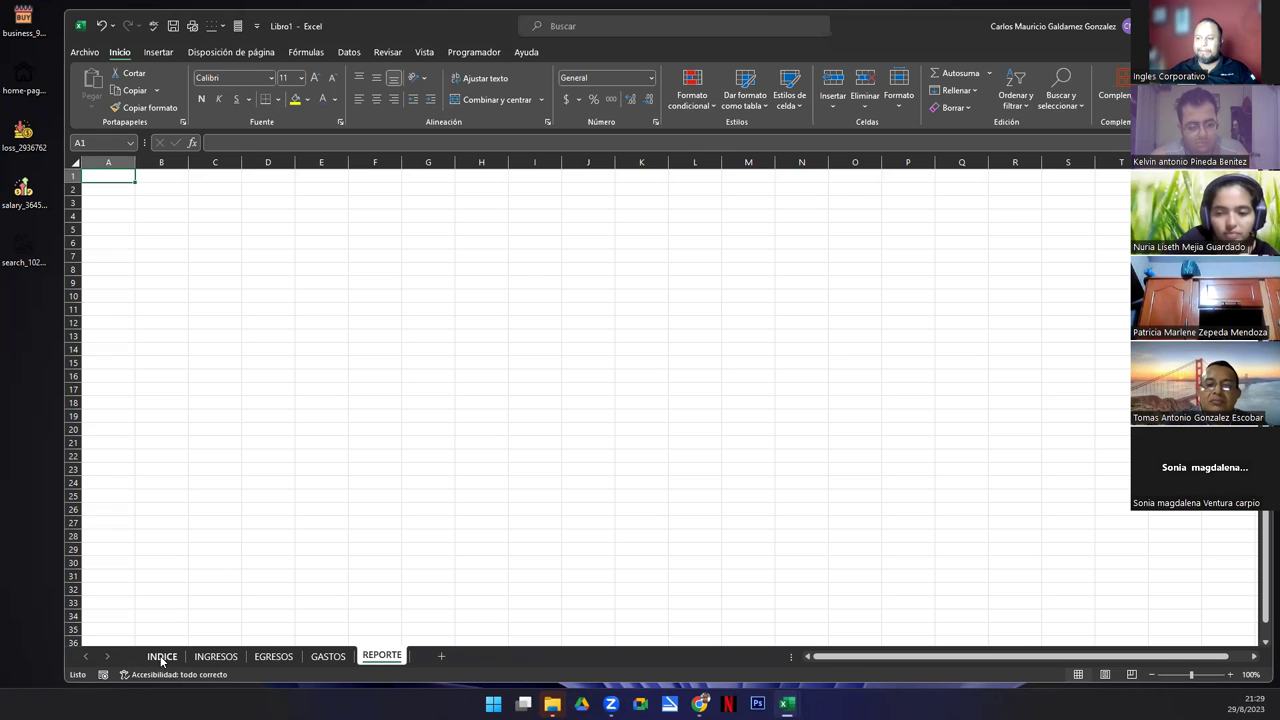
click(224, 660)
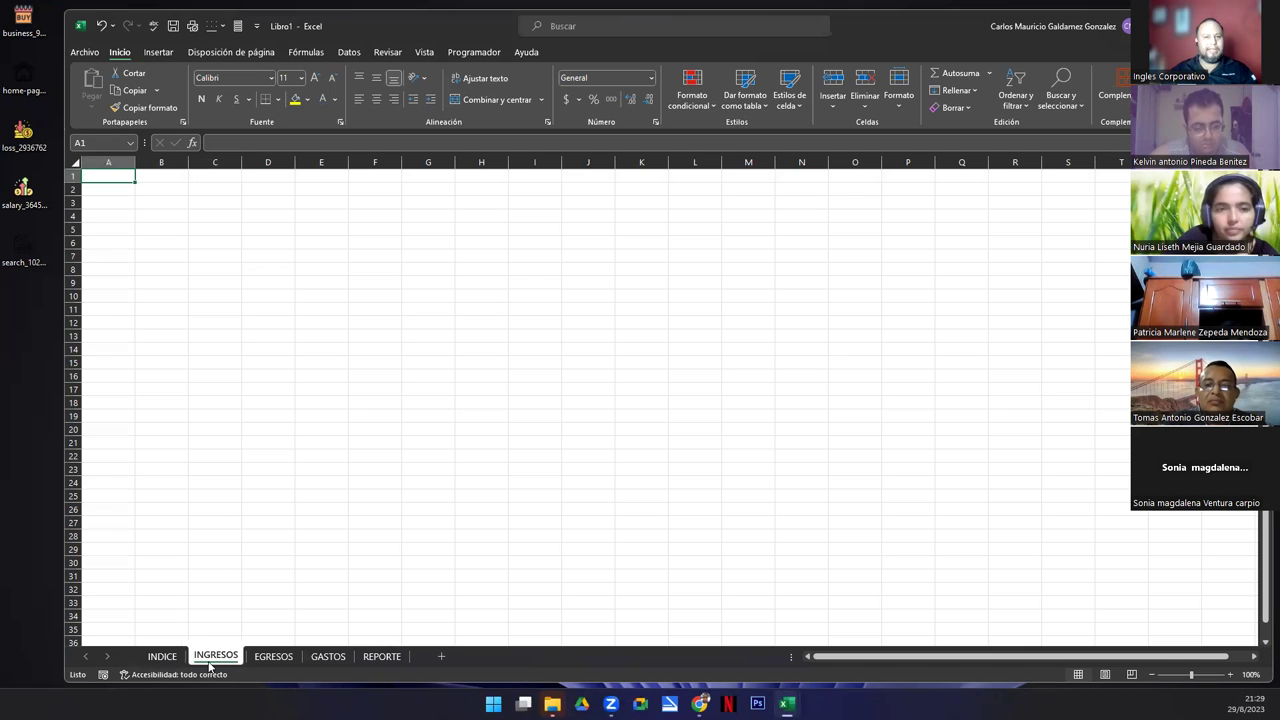
click(274, 657)
click(322, 660)
click(390, 662)
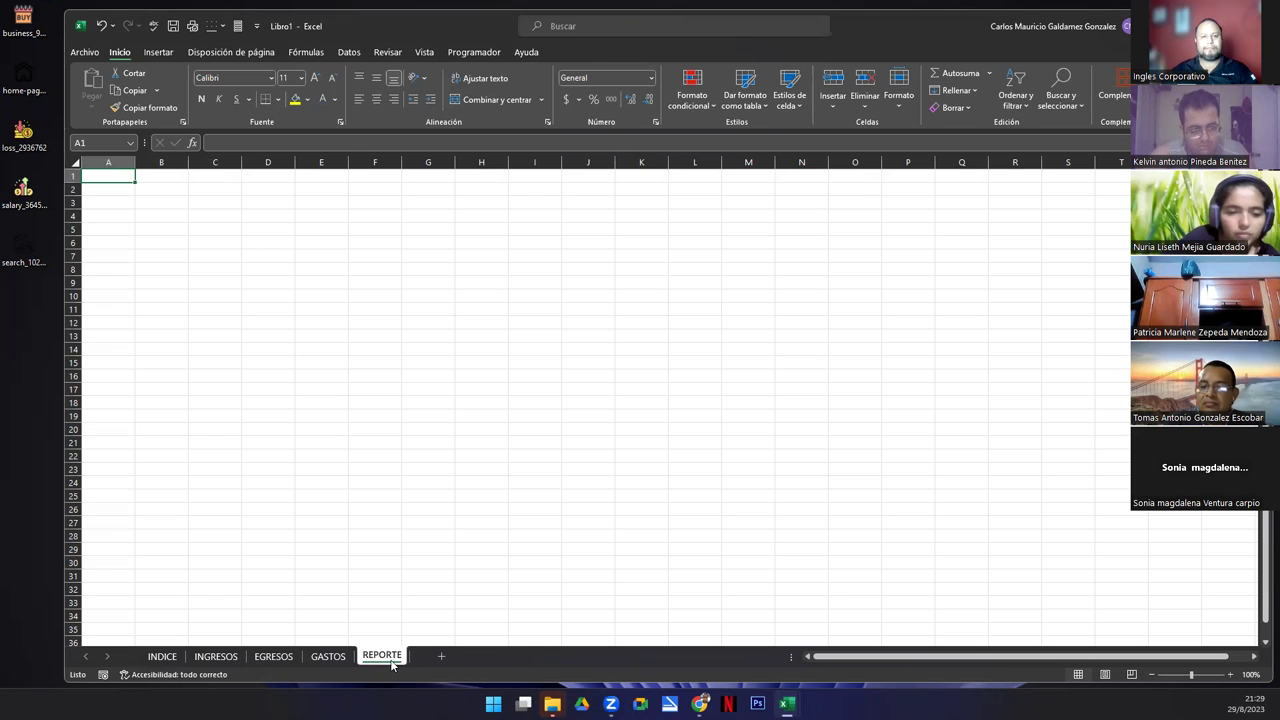
click(157, 657)
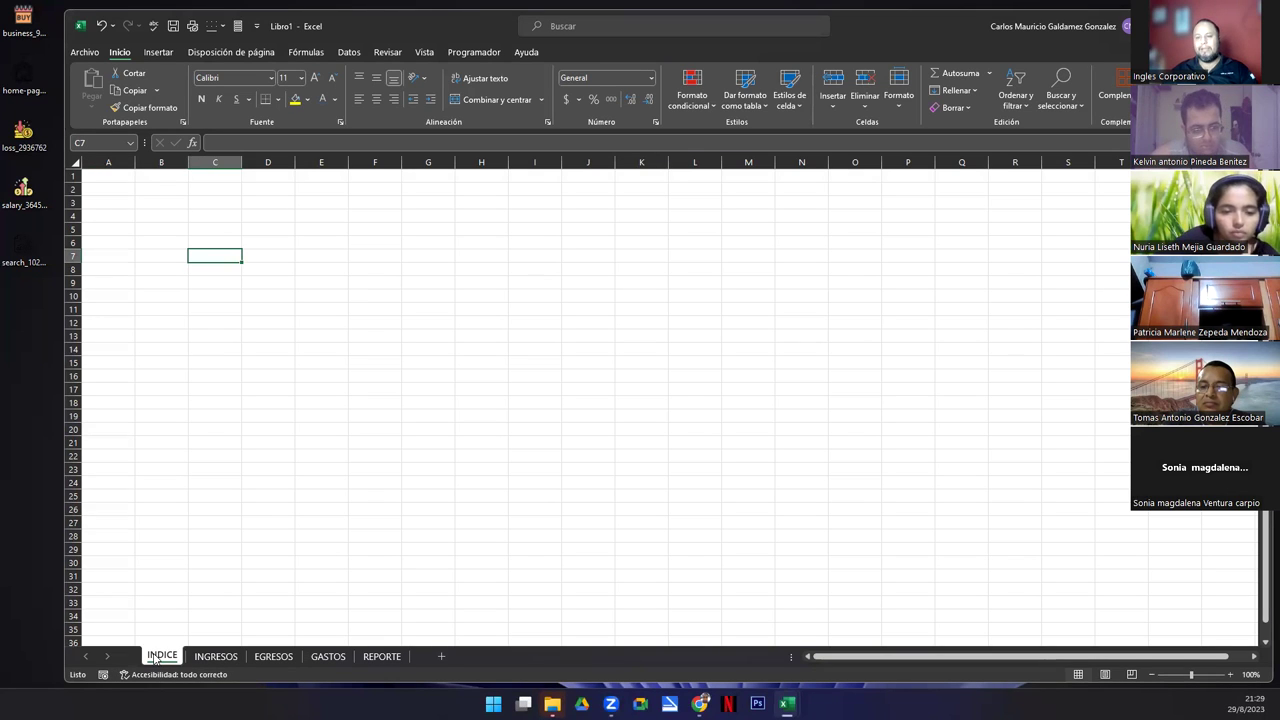
click(214, 657)
click(279, 660)
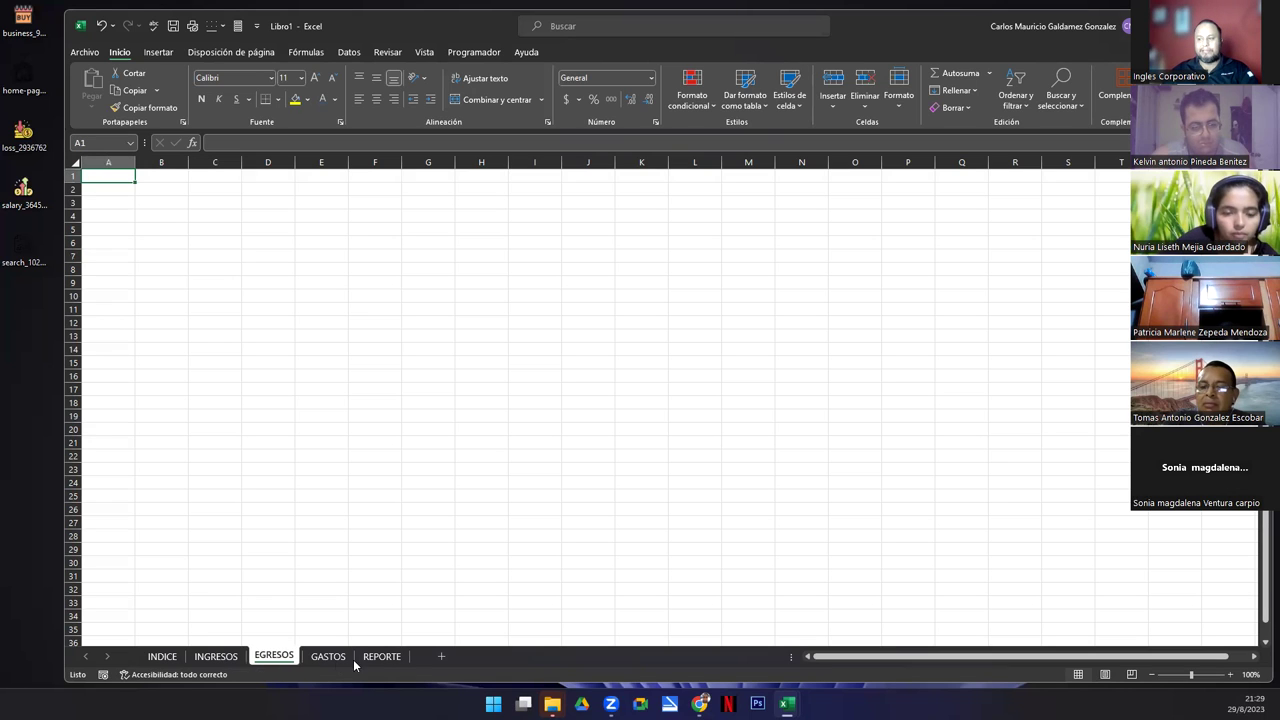
click(328, 659)
click(376, 658)
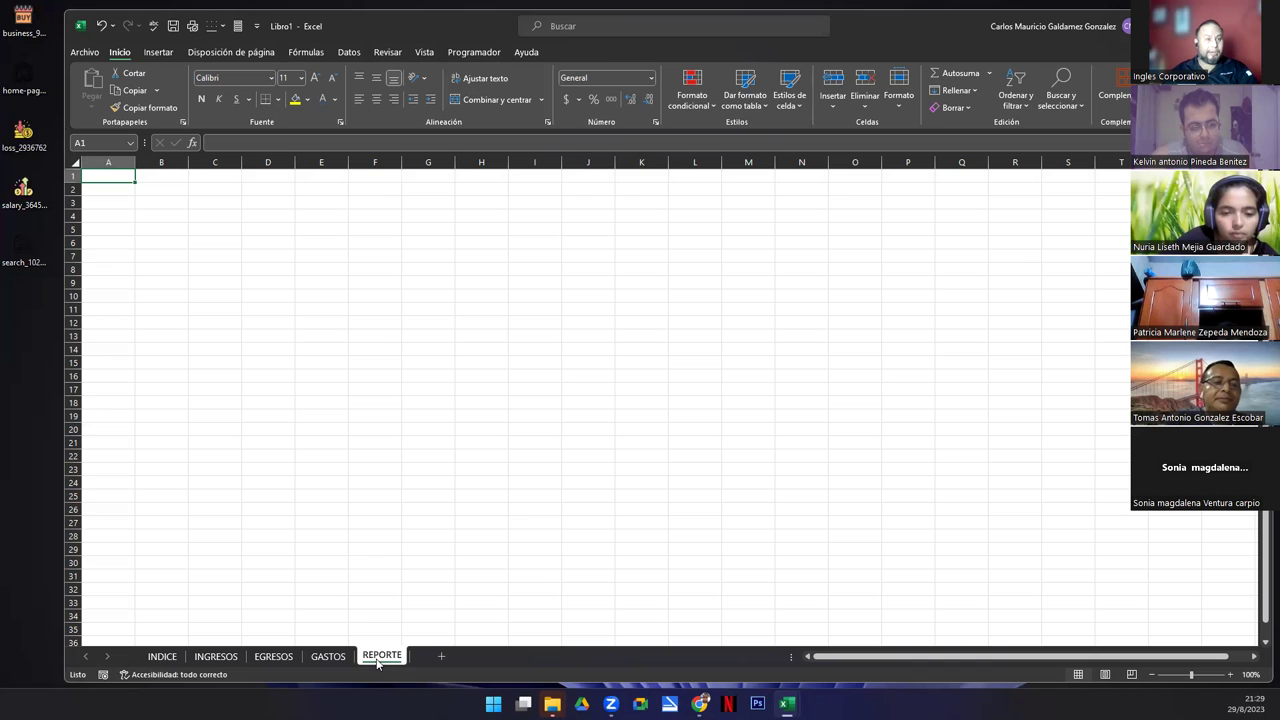
click(228, 658)
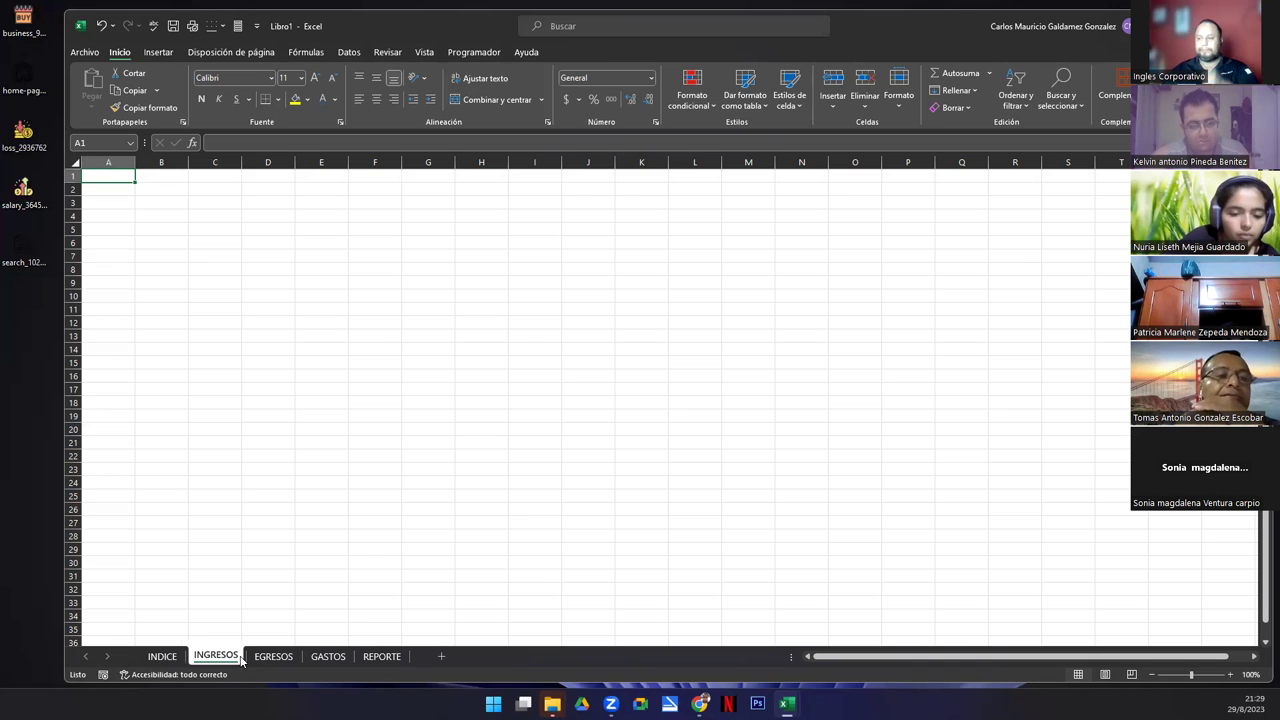
Step: Enter the INGRESOS title, bold at font size 20 and centred in its cell
click(166, 174)
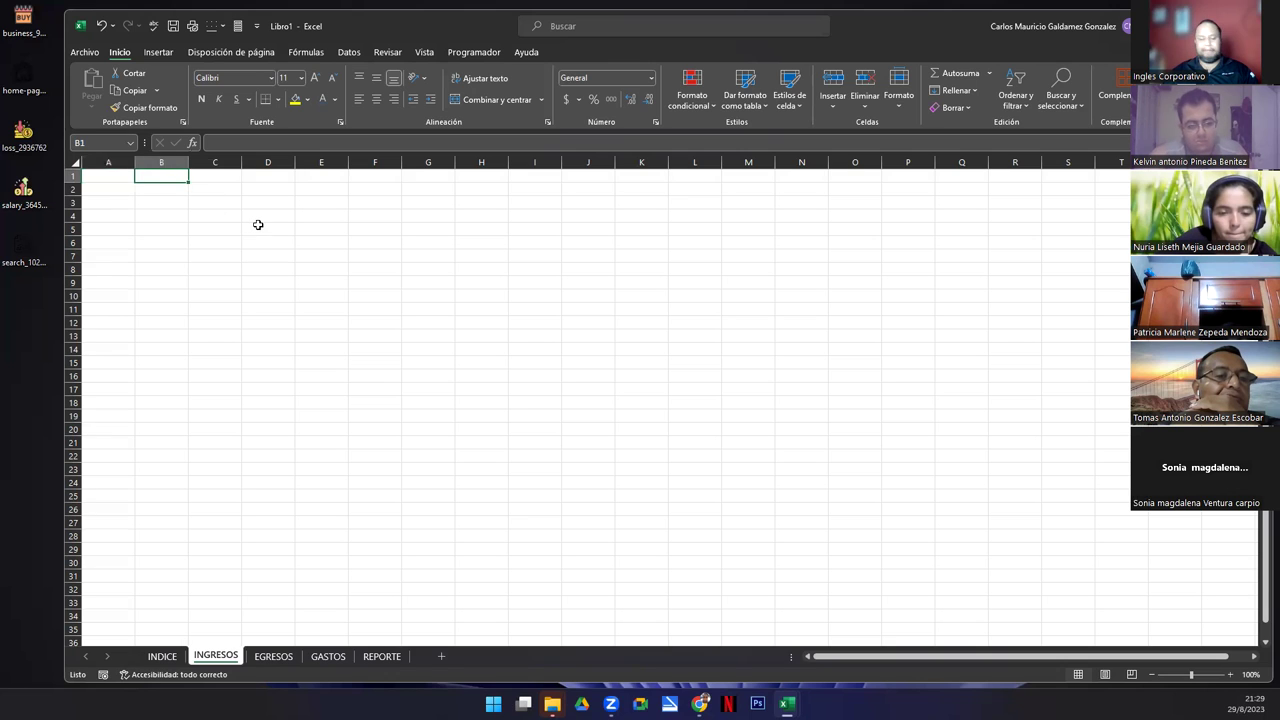
text(ingreso)
key(BackSpace)
key(BackSpace)
key(BackSpace)
key(BackSpace)
key(BackSpace)
key(BackSpace)
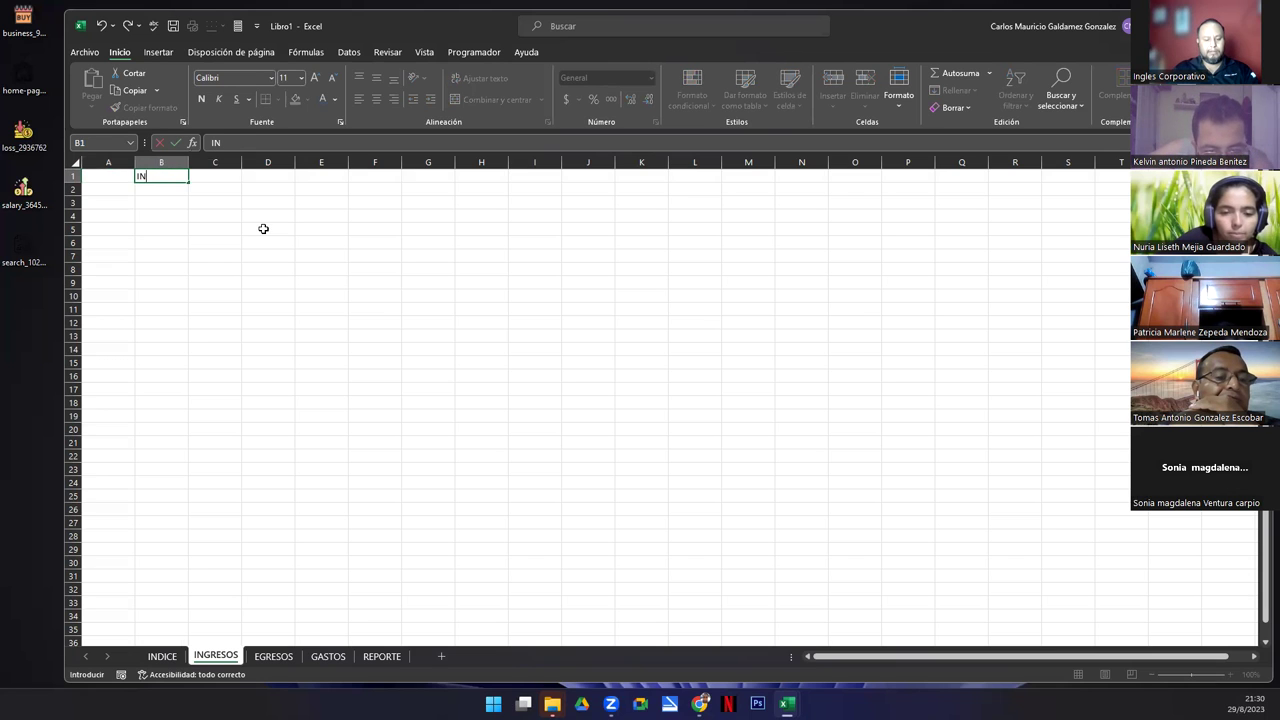
key(Return)
key(Up)
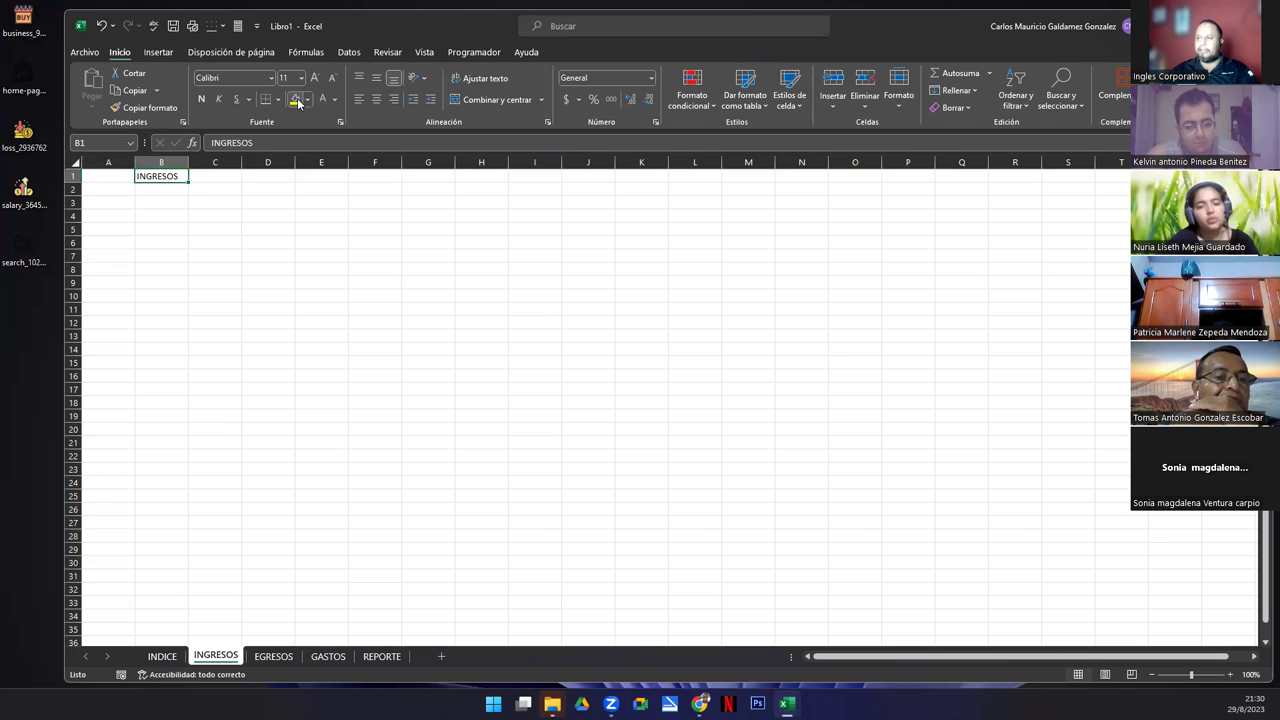
click(201, 99)
click(314, 77)
click(314, 77)
click(314, 77)
click(314, 77)
click(314, 77)
click(376, 99)
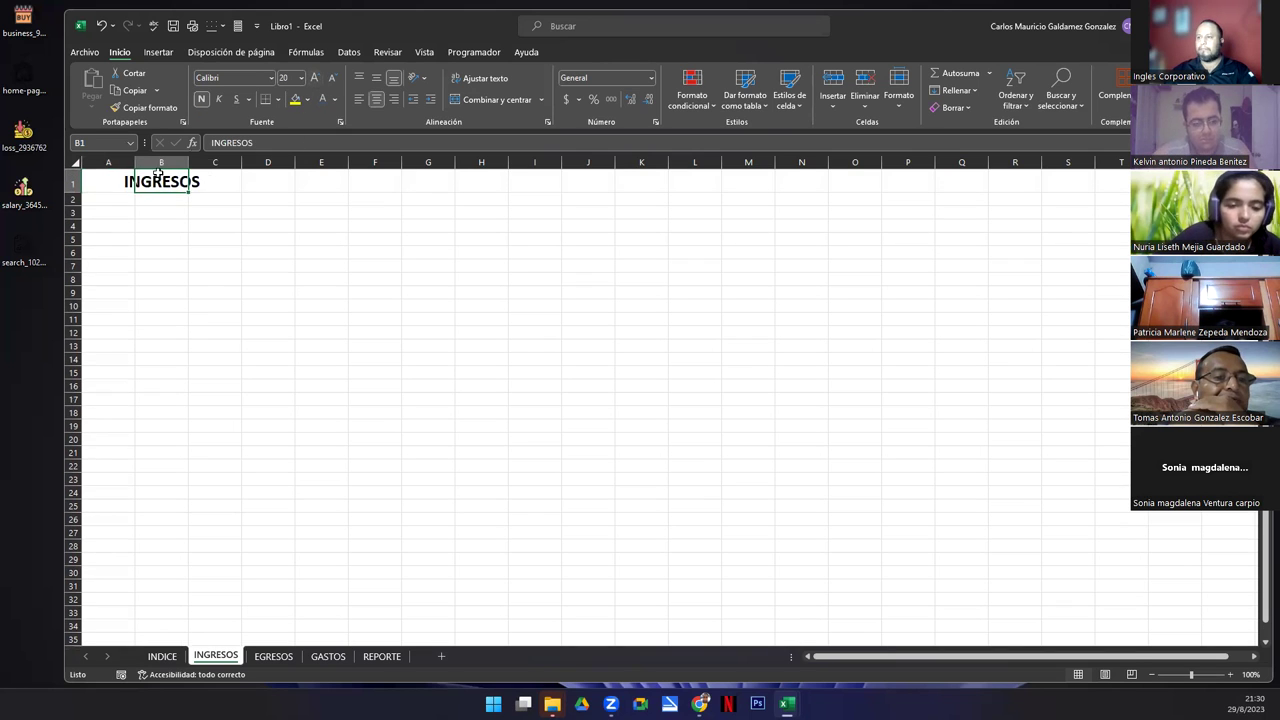
Step: Merge and centre the title across A1:J1 with white text on a dark blue fill
drag(105, 180, 551, 178)
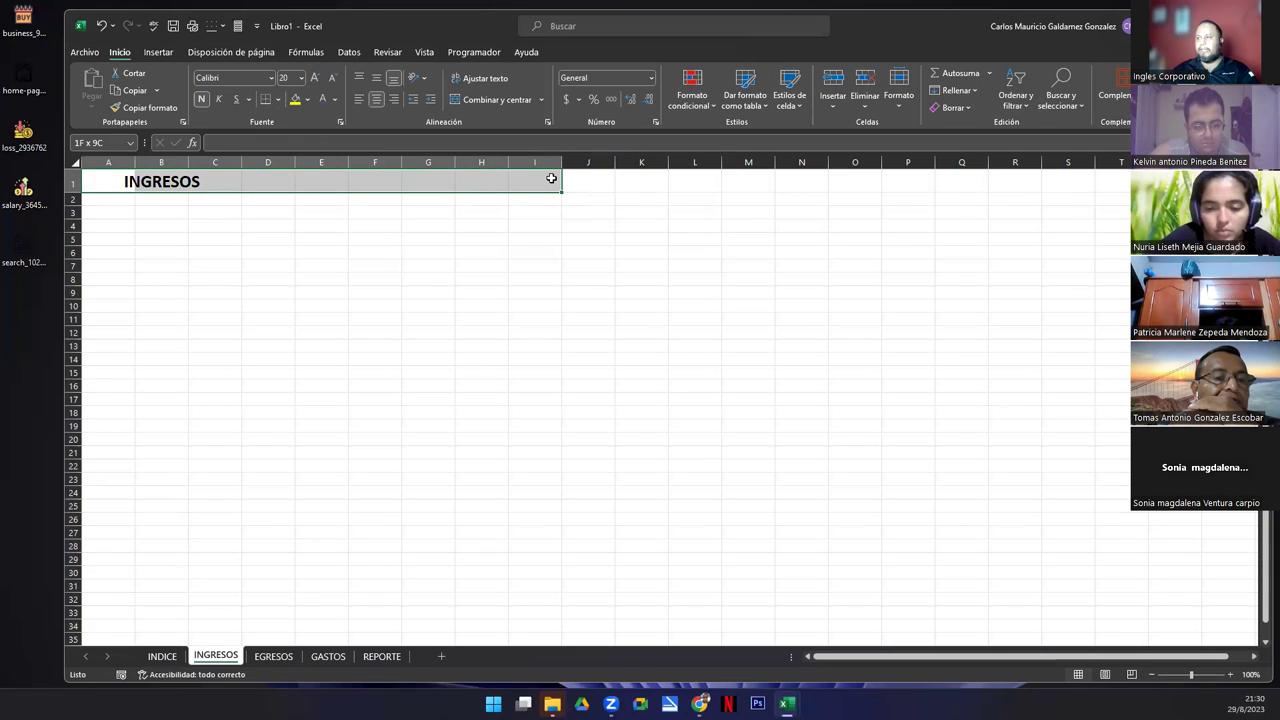
drag(551, 178, 574, 178)
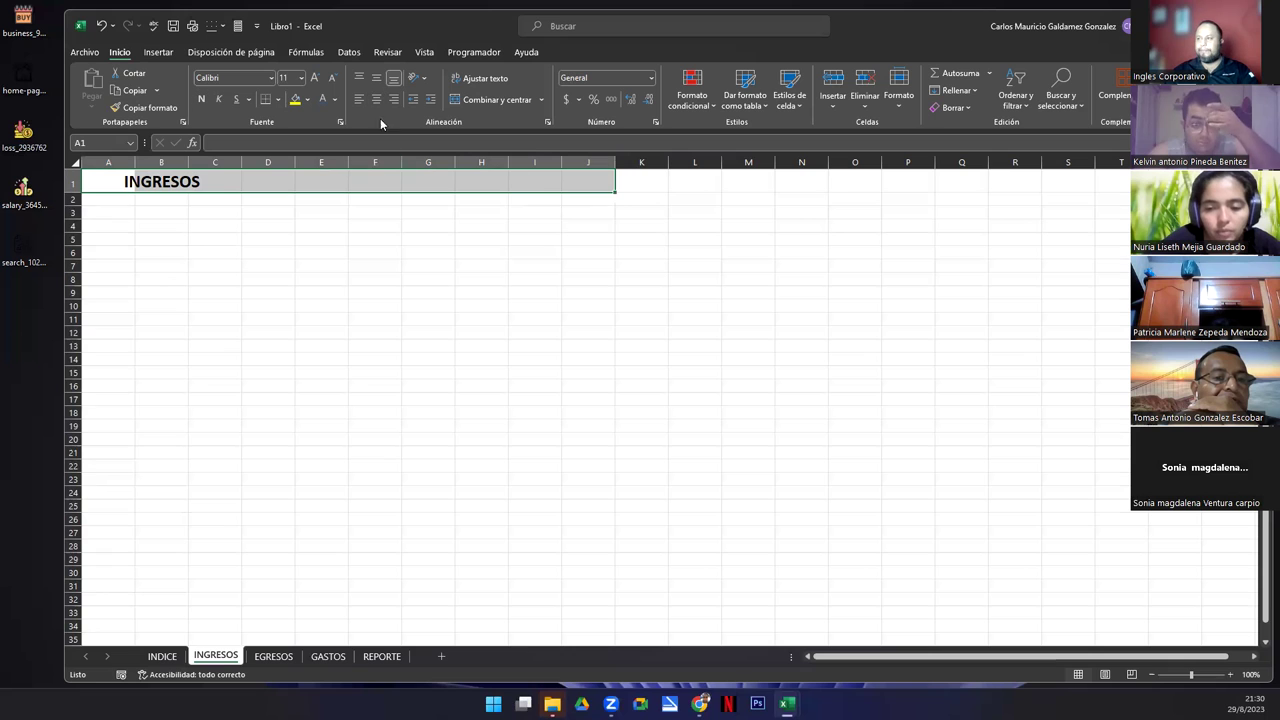
click(462, 100)
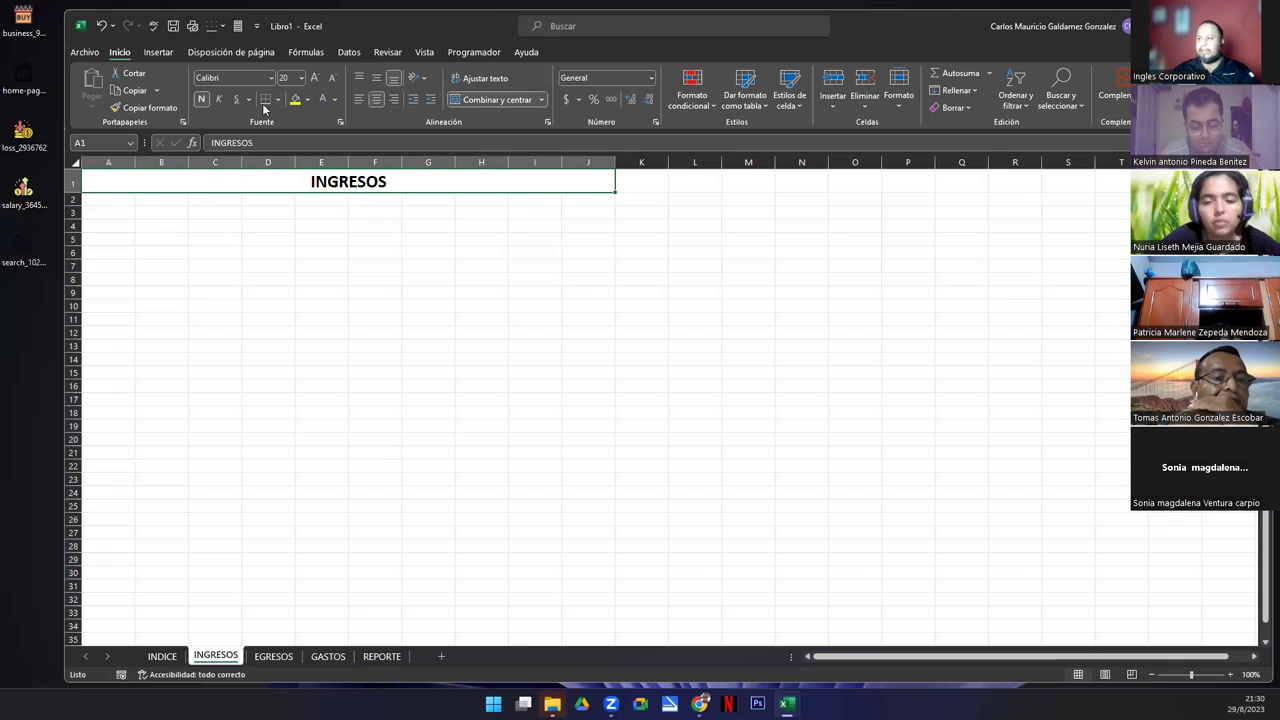
click(307, 100)
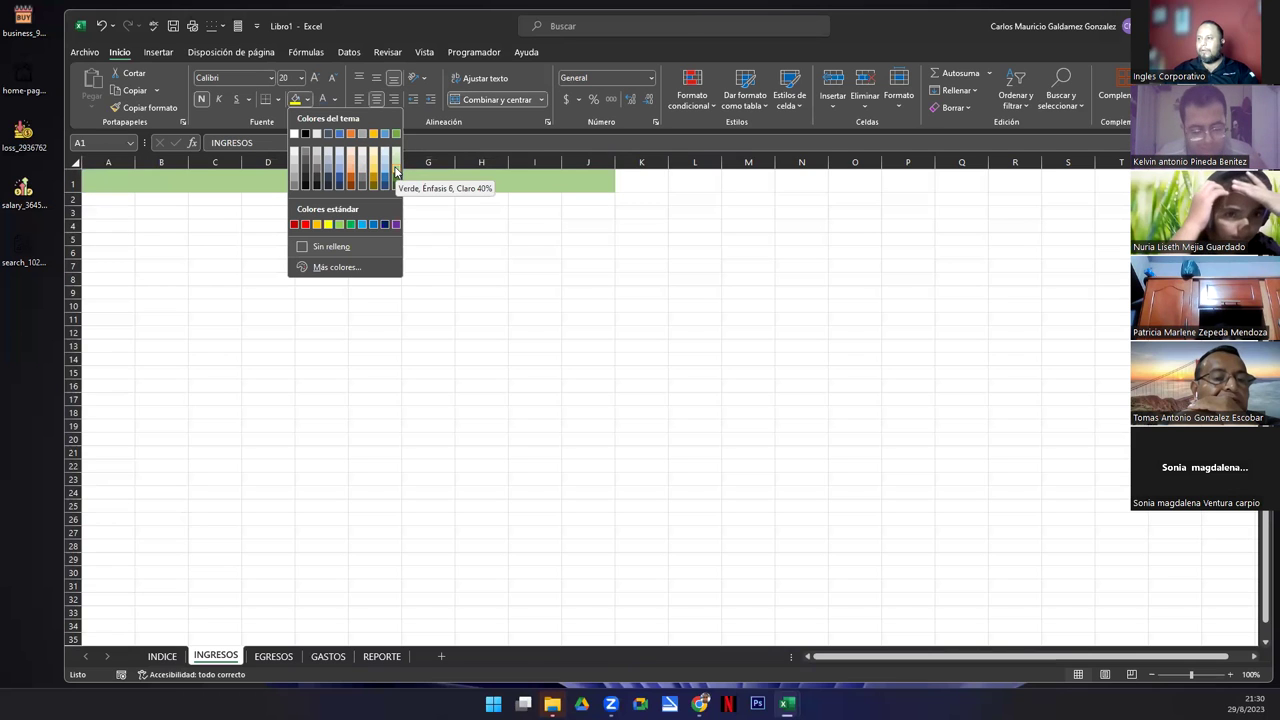
click(386, 172)
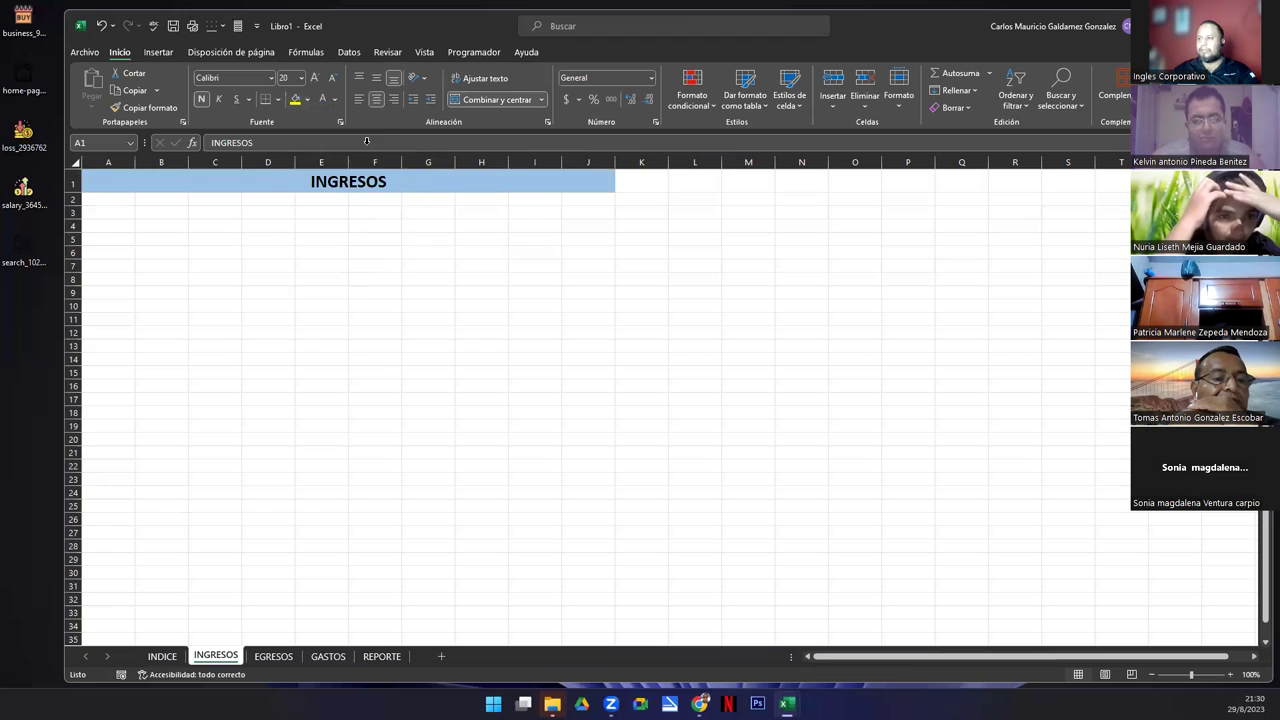
click(333, 99)
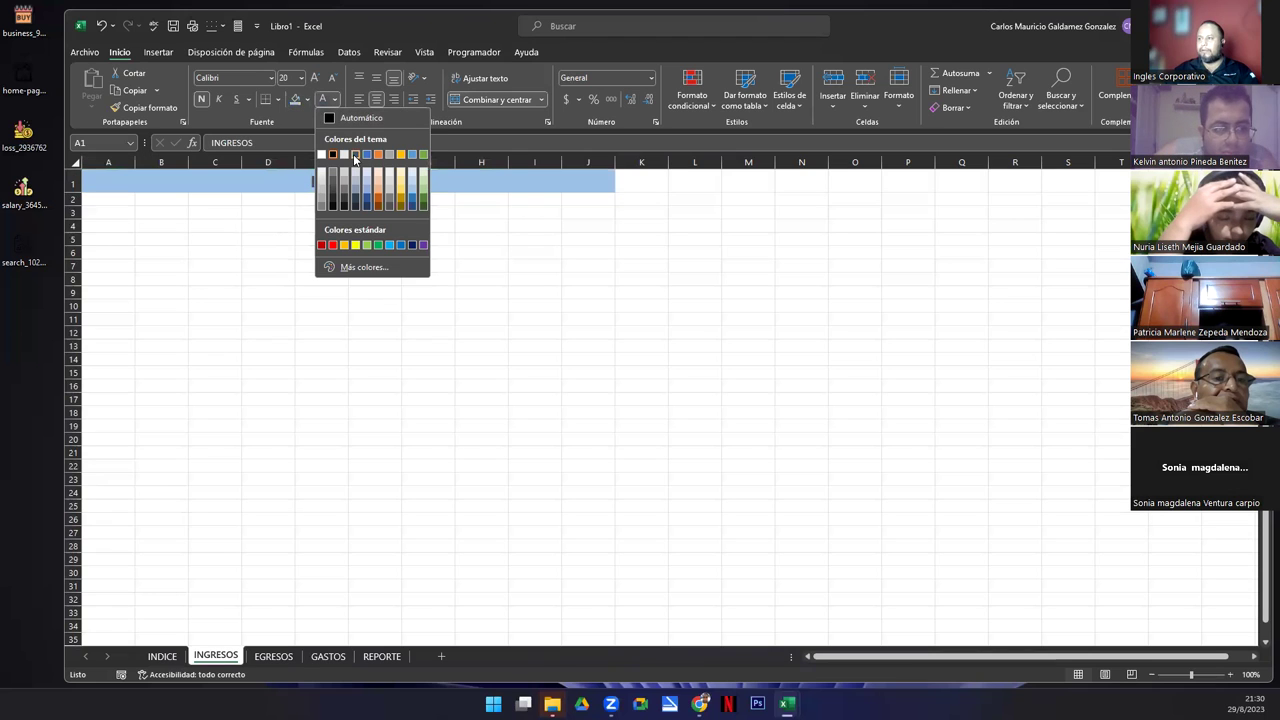
click(349, 158)
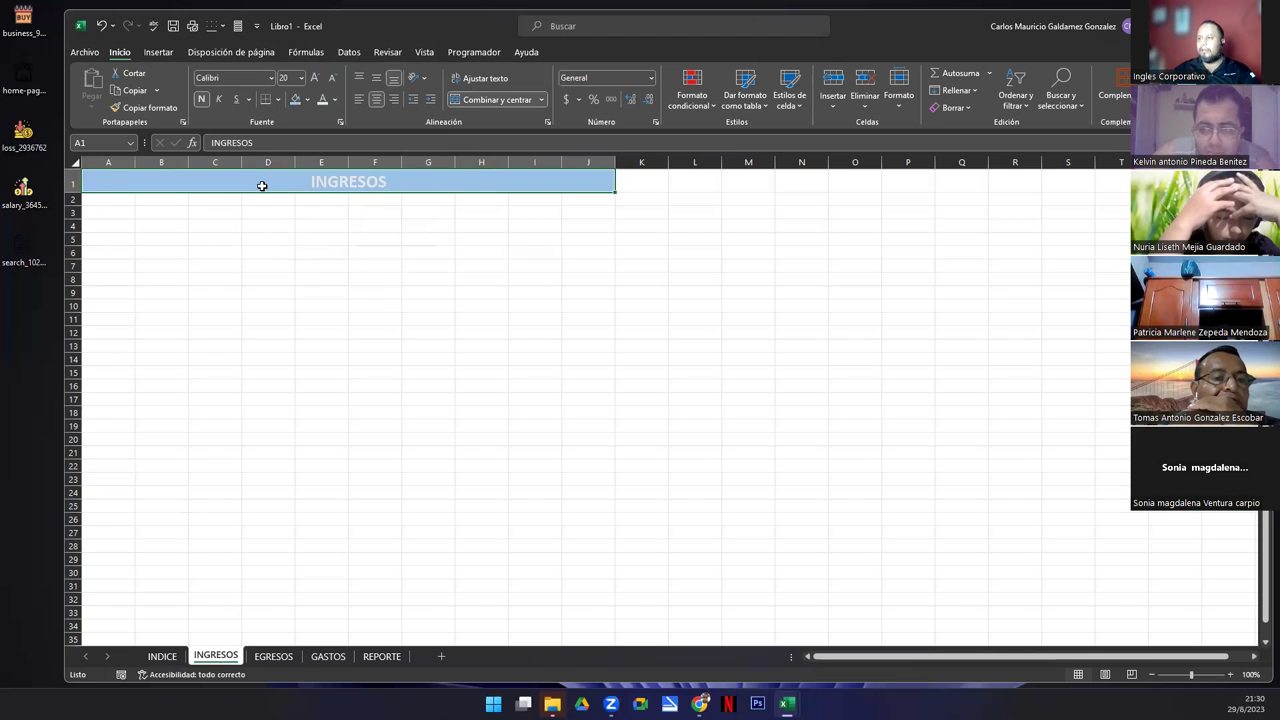
click(307, 100)
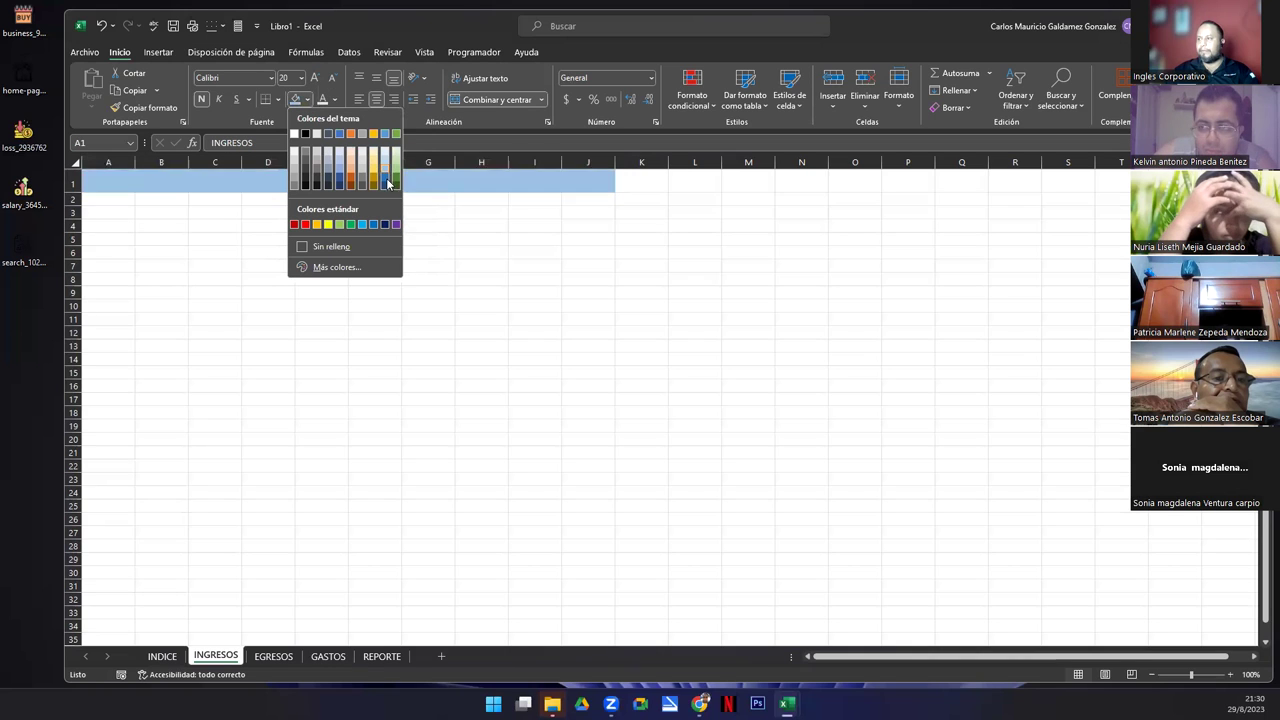
click(385, 176)
click(225, 239)
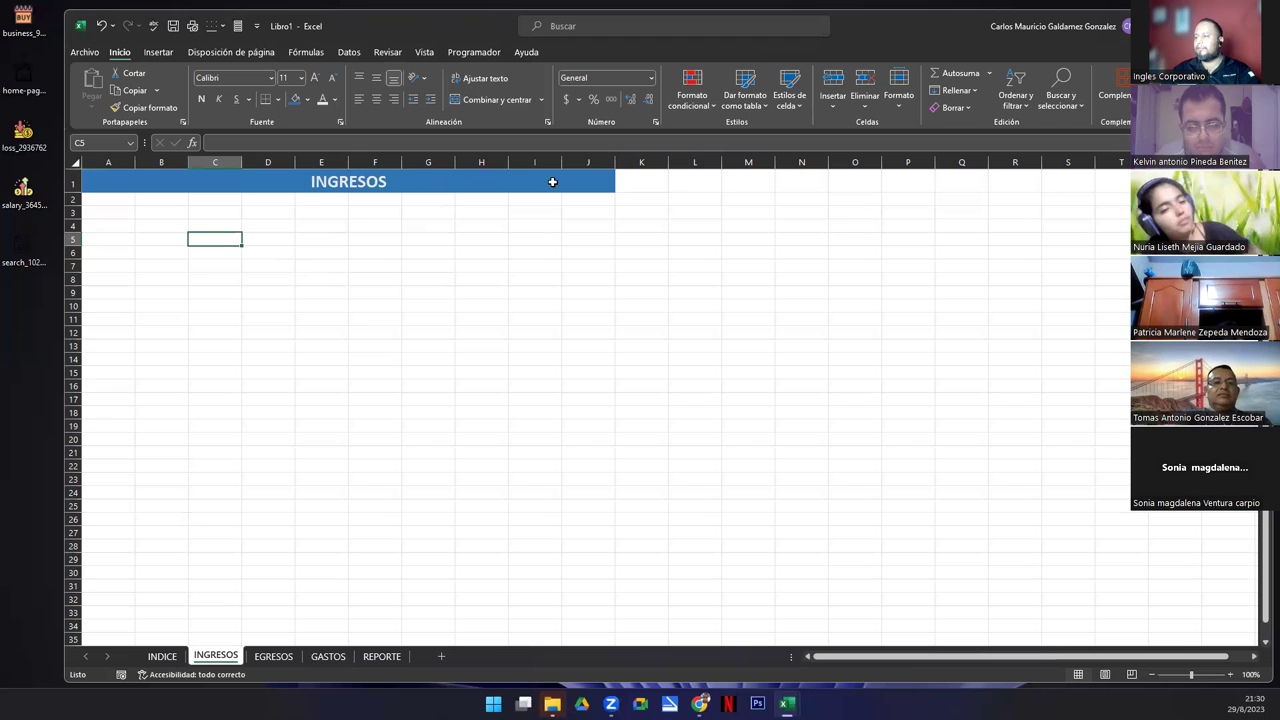
Step: Fill B4:F4 with the headers #, Descripción, Precio/U, Cantidad and Subtotal
click(203, 251)
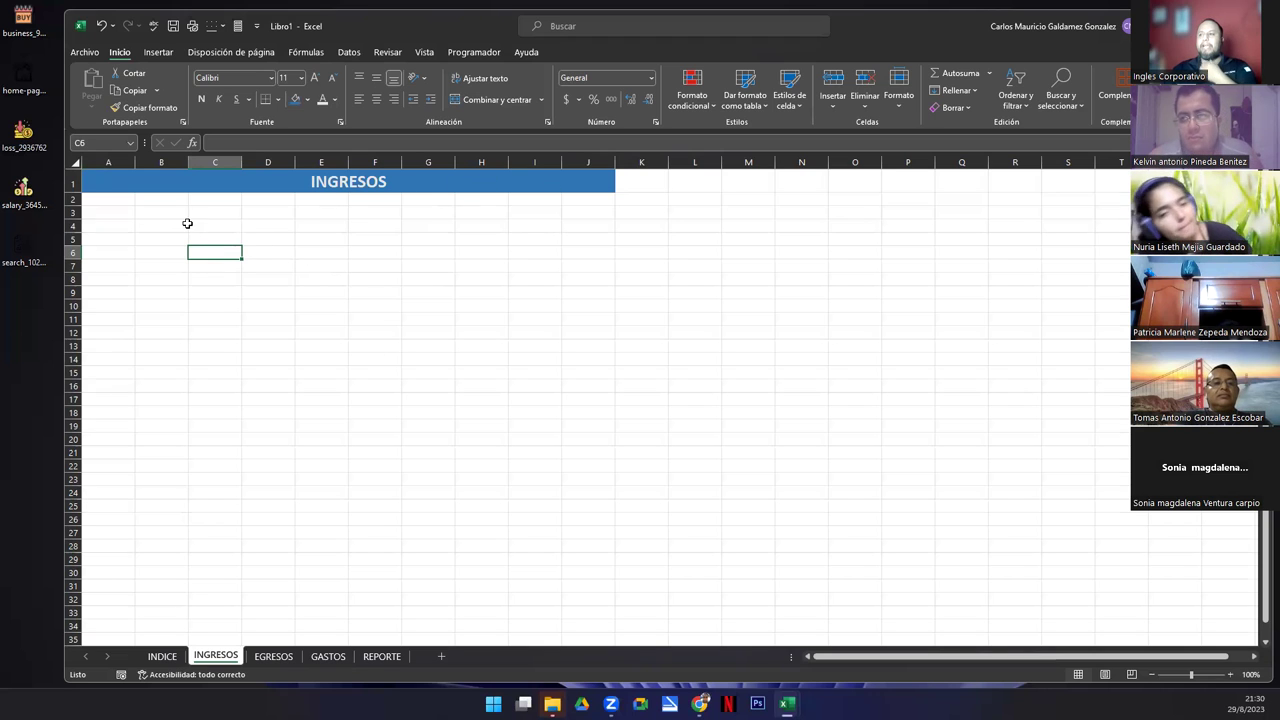
click(172, 228)
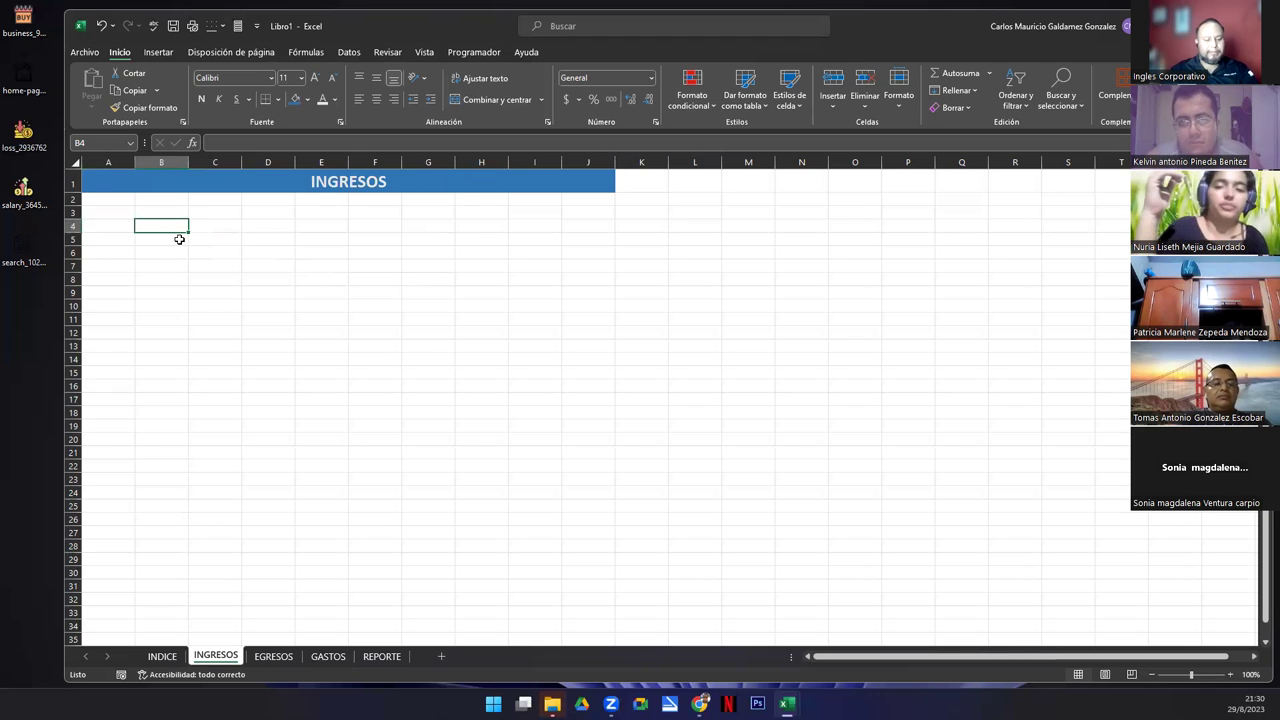
text(#)
key(Tab)
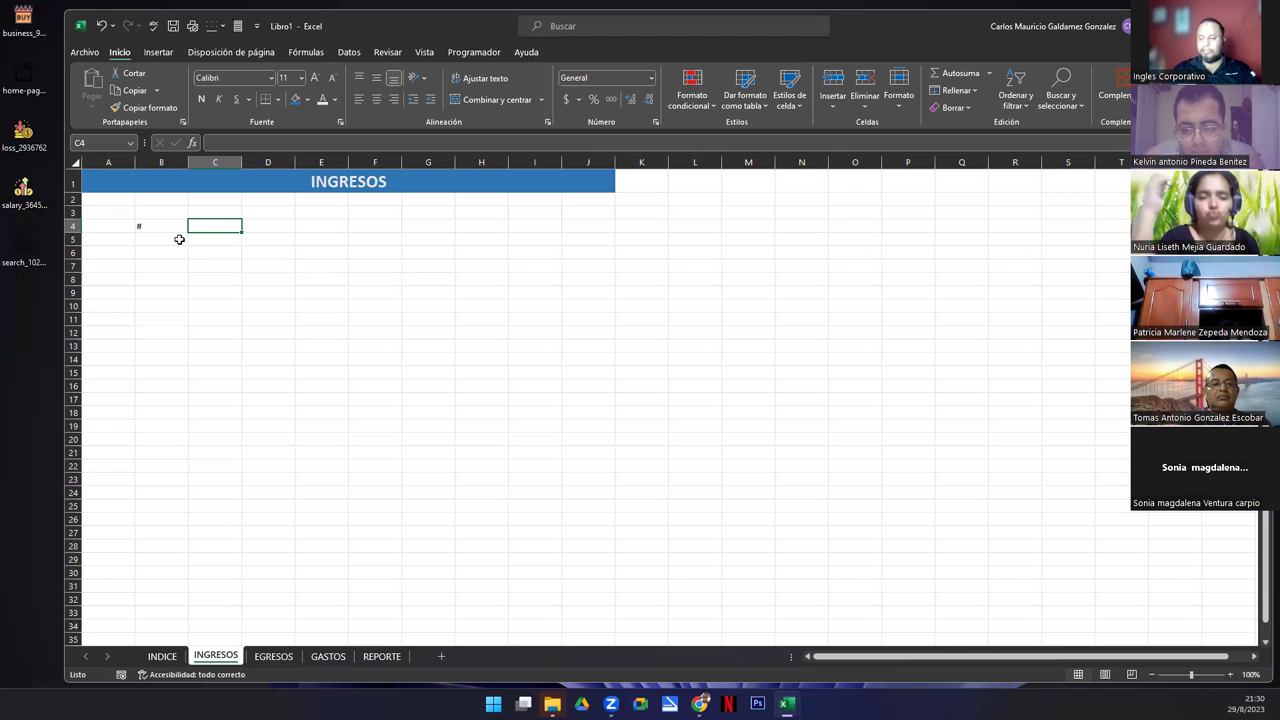
text(dESC)
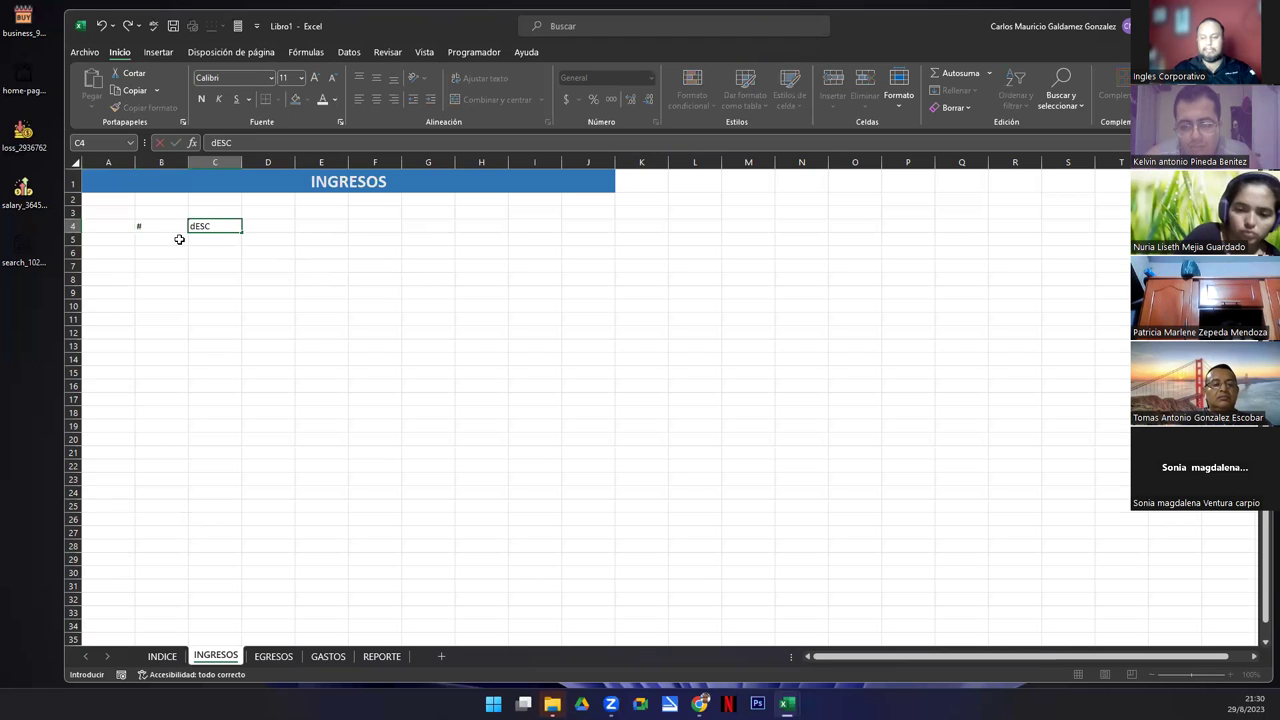
text(N)
key(Tab)
text(Pr)
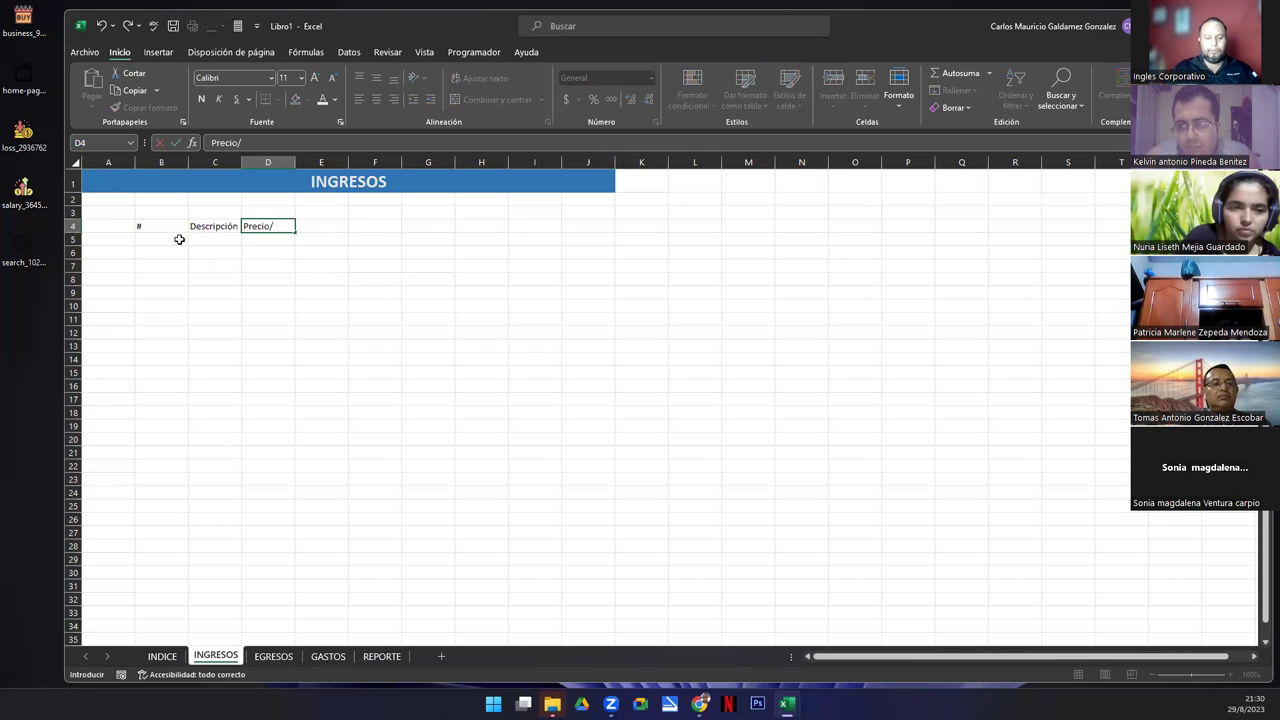
key(Tab)
text(Sub)
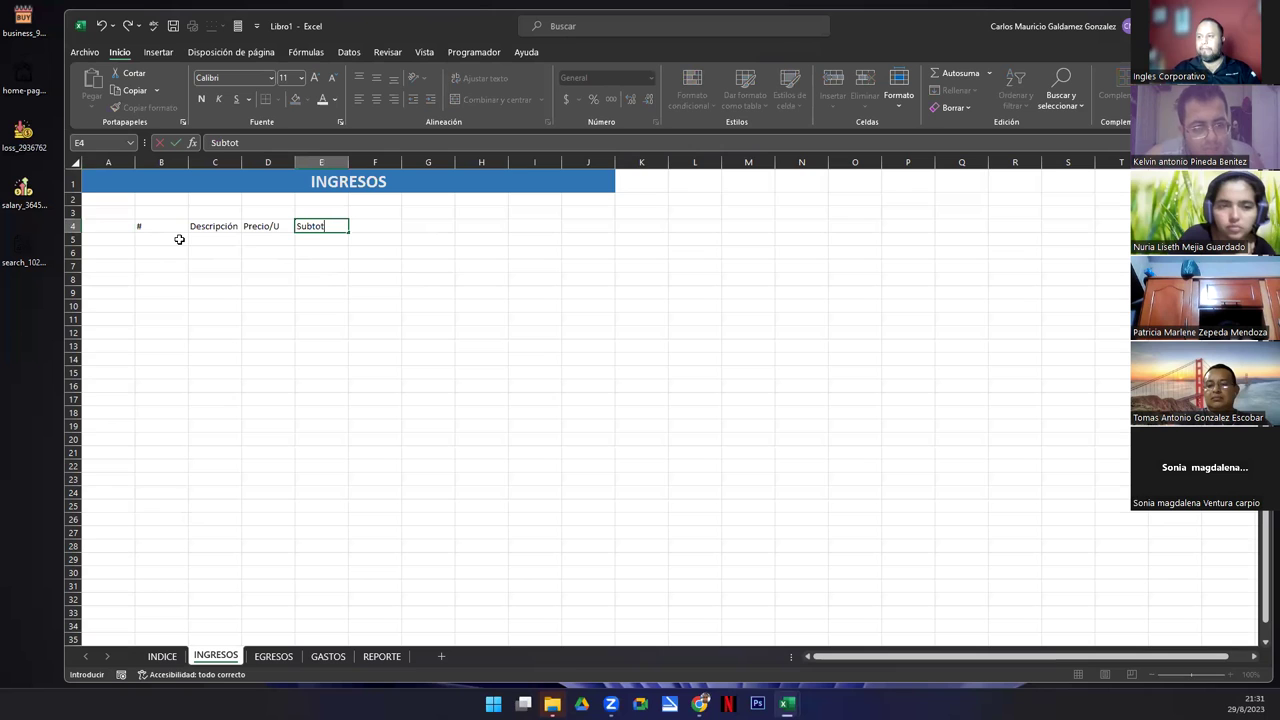
key(BackSpace)
key(BackSpace)
key(BackSpace)
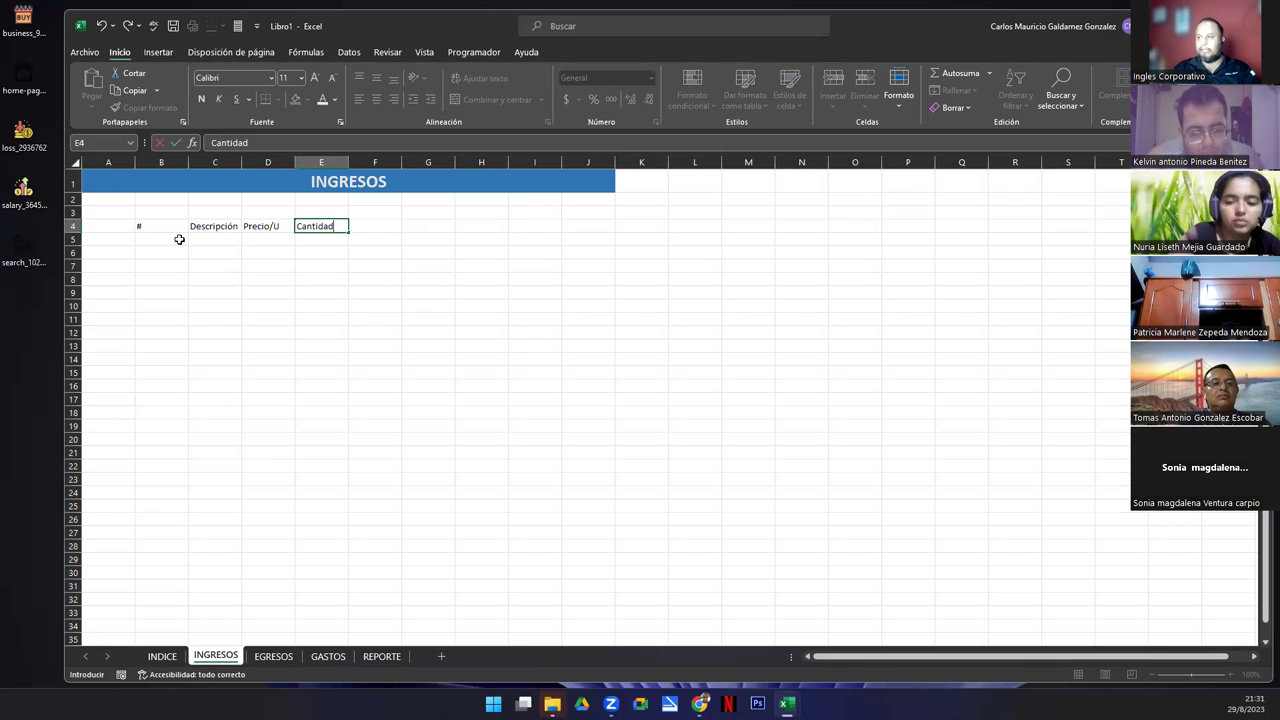
key(Tab)
text(Subtotal)
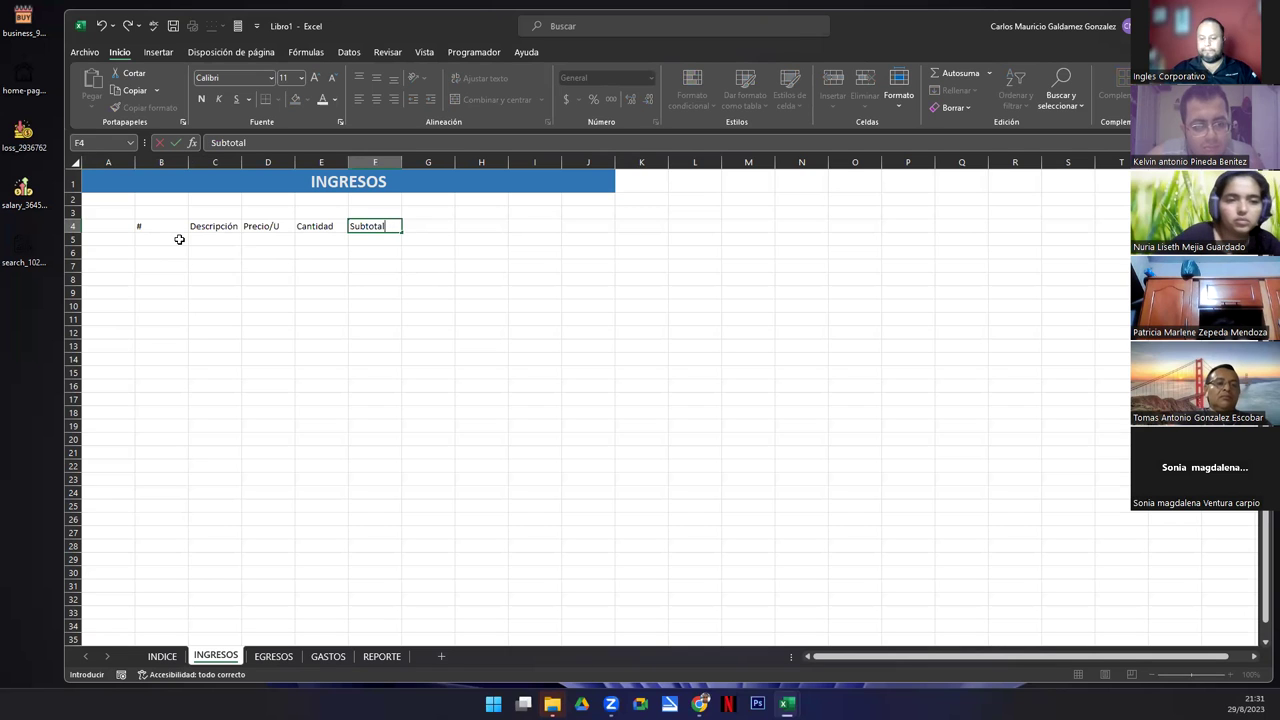
click(179, 239)
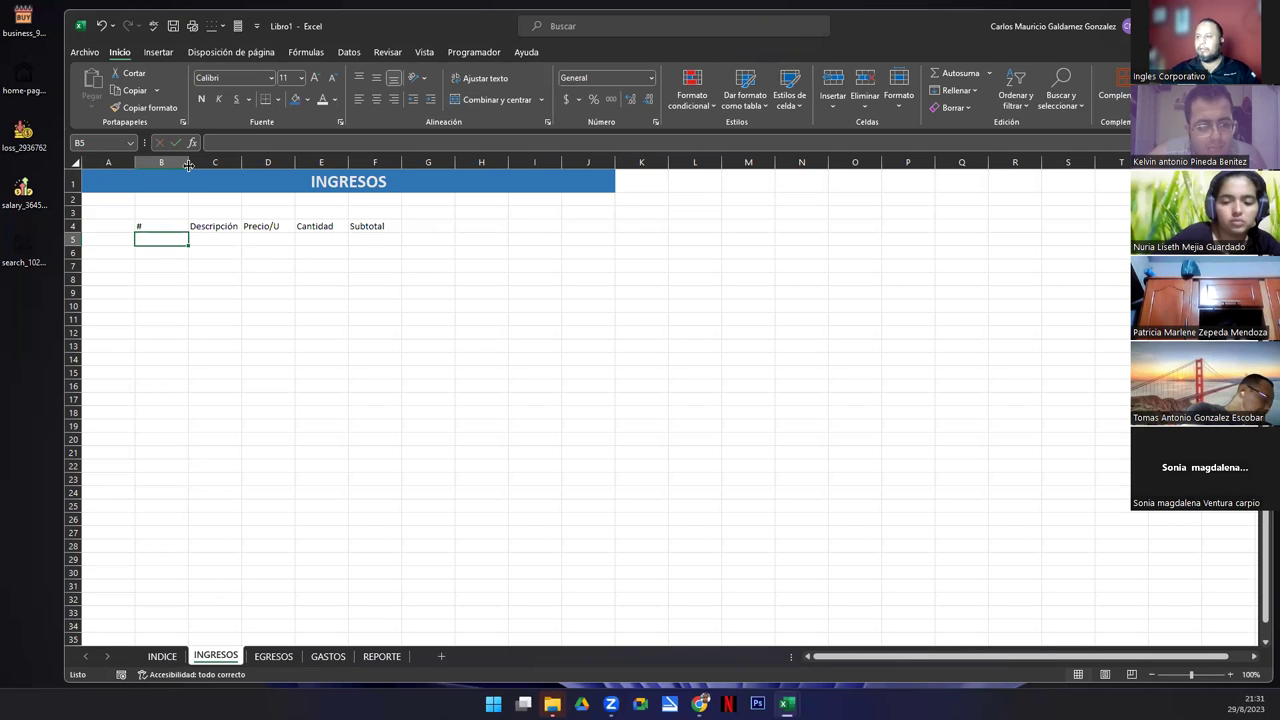
Step: Fill B5:B24 with row numbers 1 to 20 and AutoFit column B to them
double_click(188, 162)
ctrl+scroll(199, 271, up, 1)
ctrl+scroll(199, 271, up, 1)
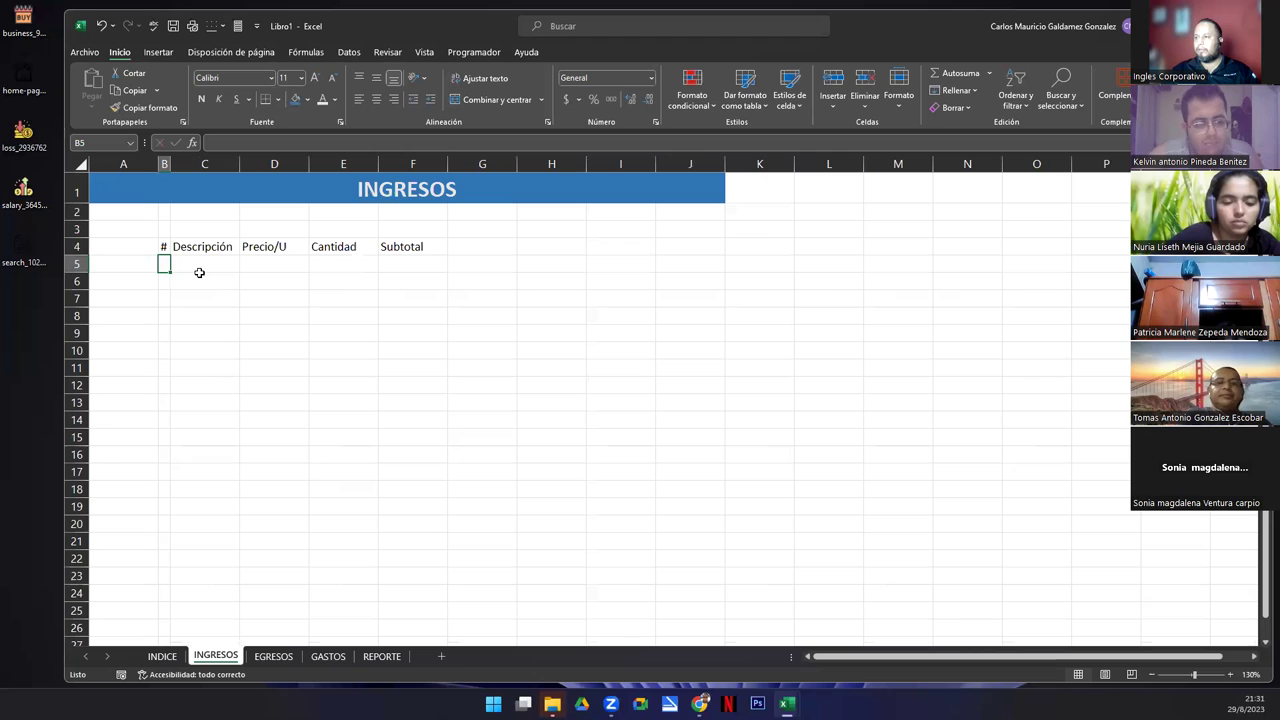
text(1)
key(Return)
text(2)
key(Return)
text(3)
key(Return)
key(Up)
mouse_move(165, 264)
mouse_down()
mouse_move(164, 617)
mouse_move(165, 600)
mouse_up()
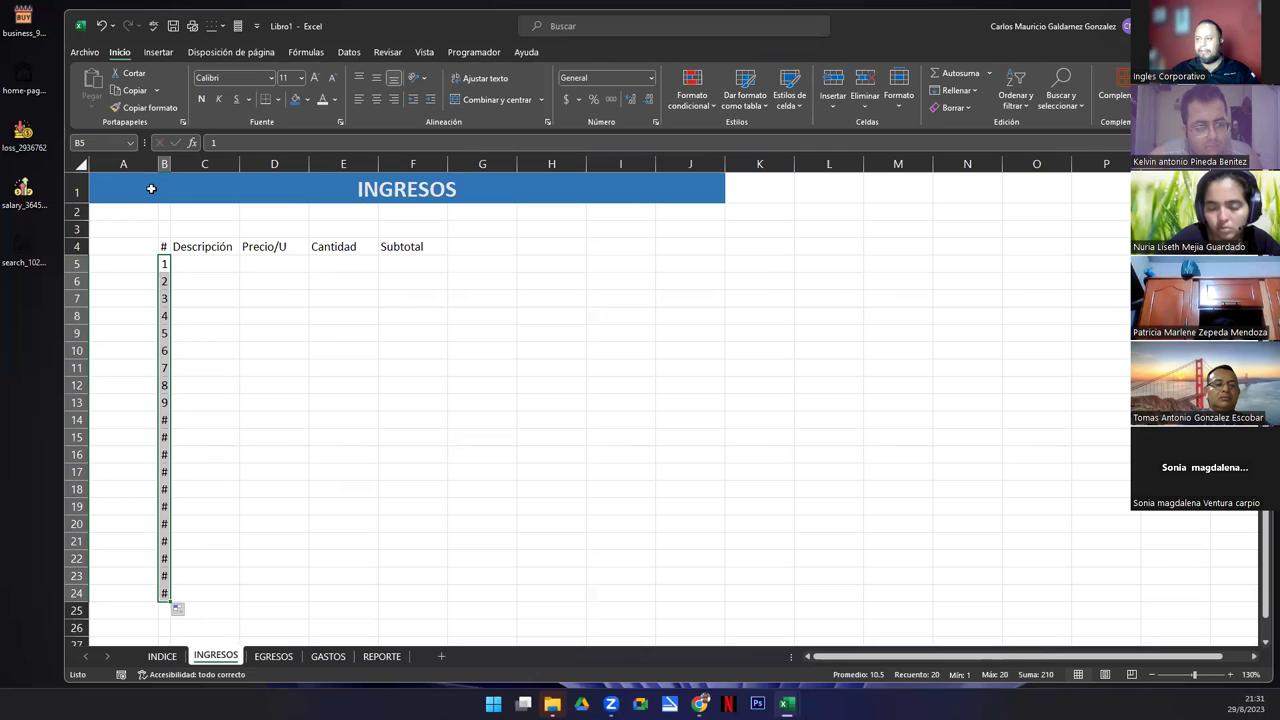
double_click(170, 164)
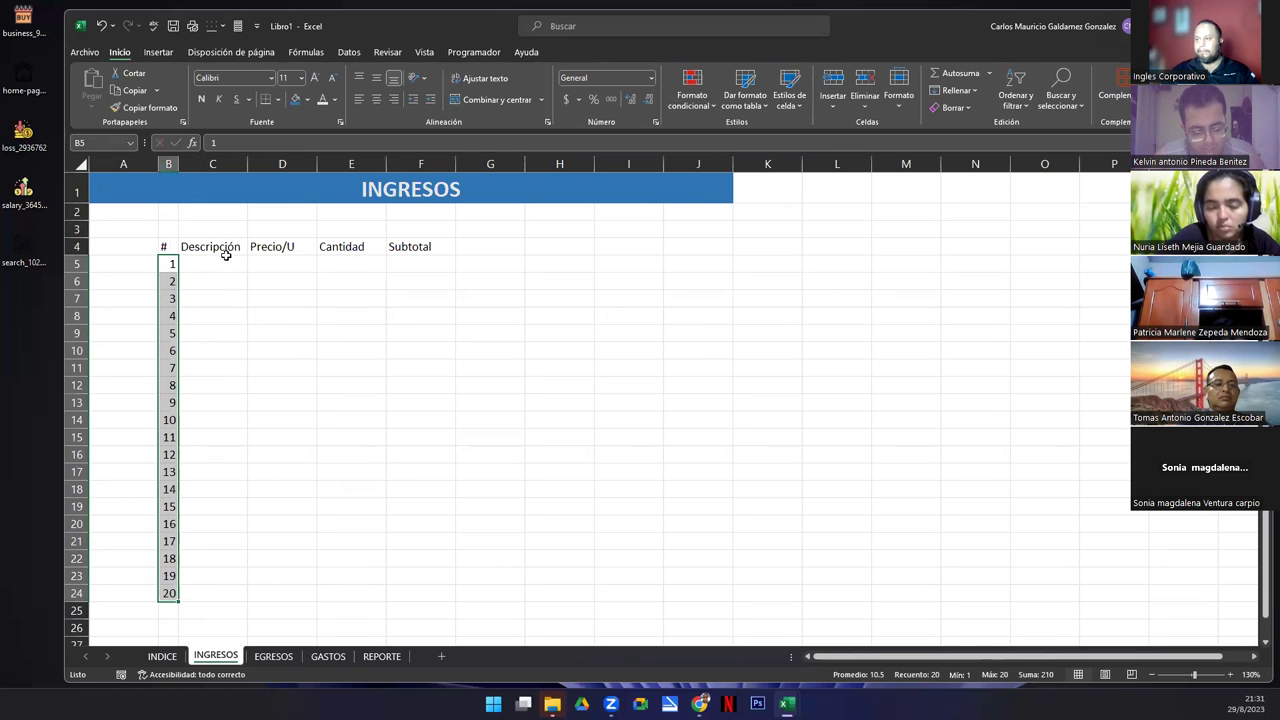
drag(166, 248, 437, 586)
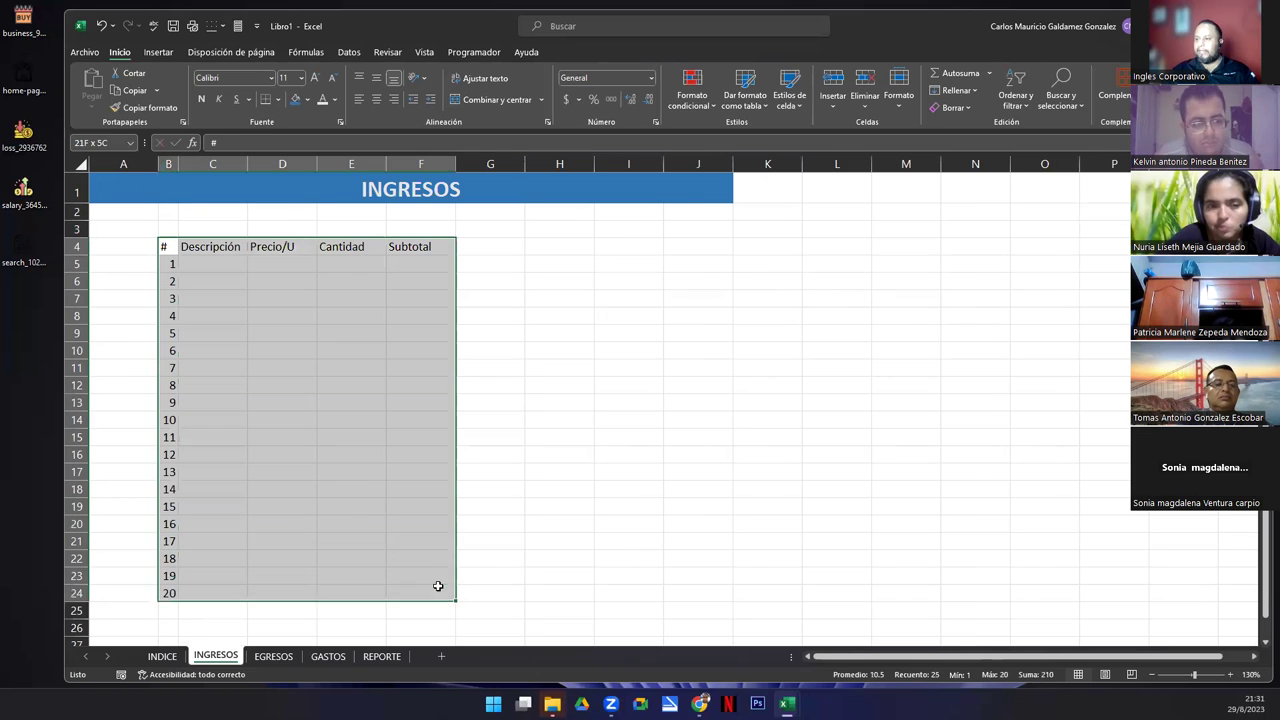
Step: Apply all borders to B4:F24, widen columns C, D and F, and narrow column E
click(277, 99)
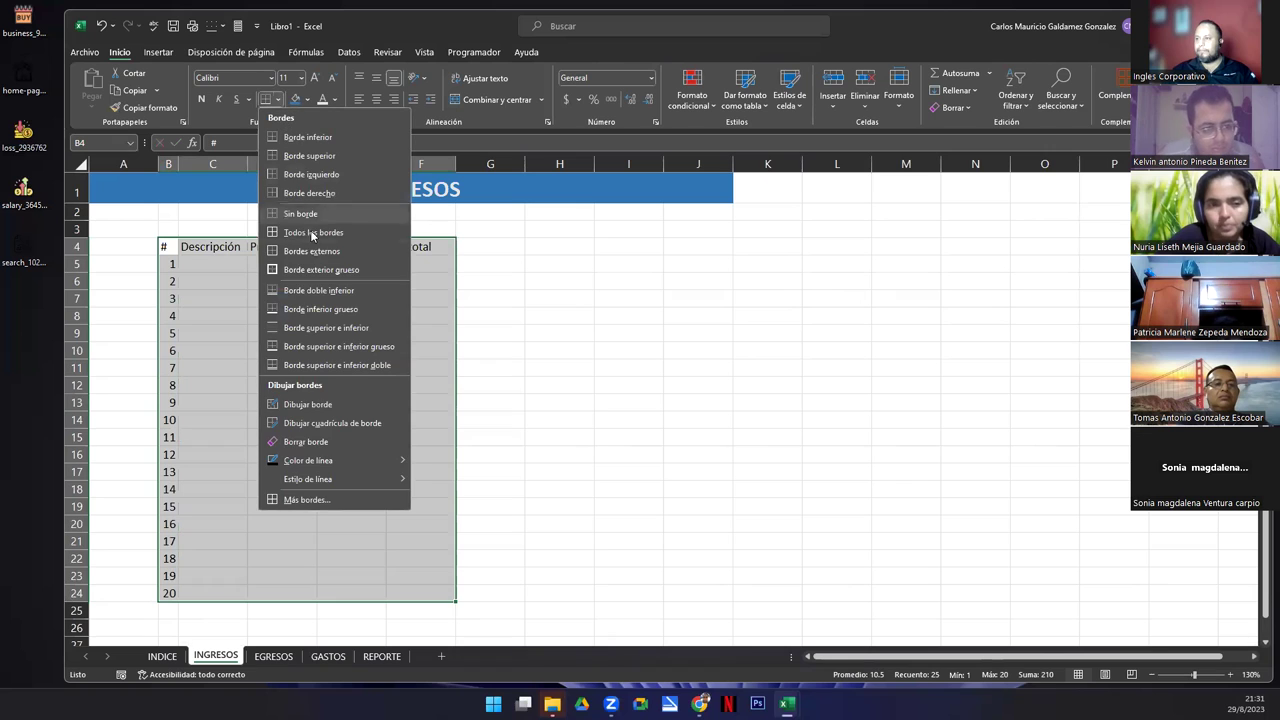
click(313, 232)
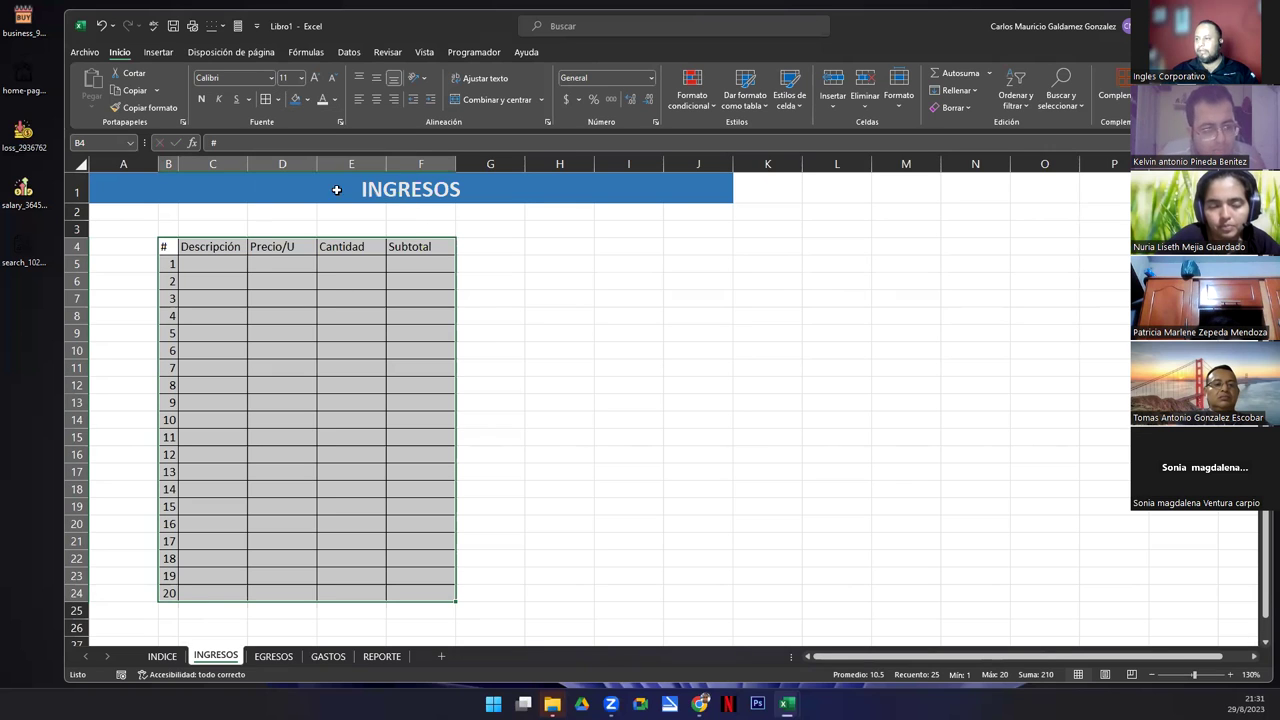
drag(317, 164, 356, 164)
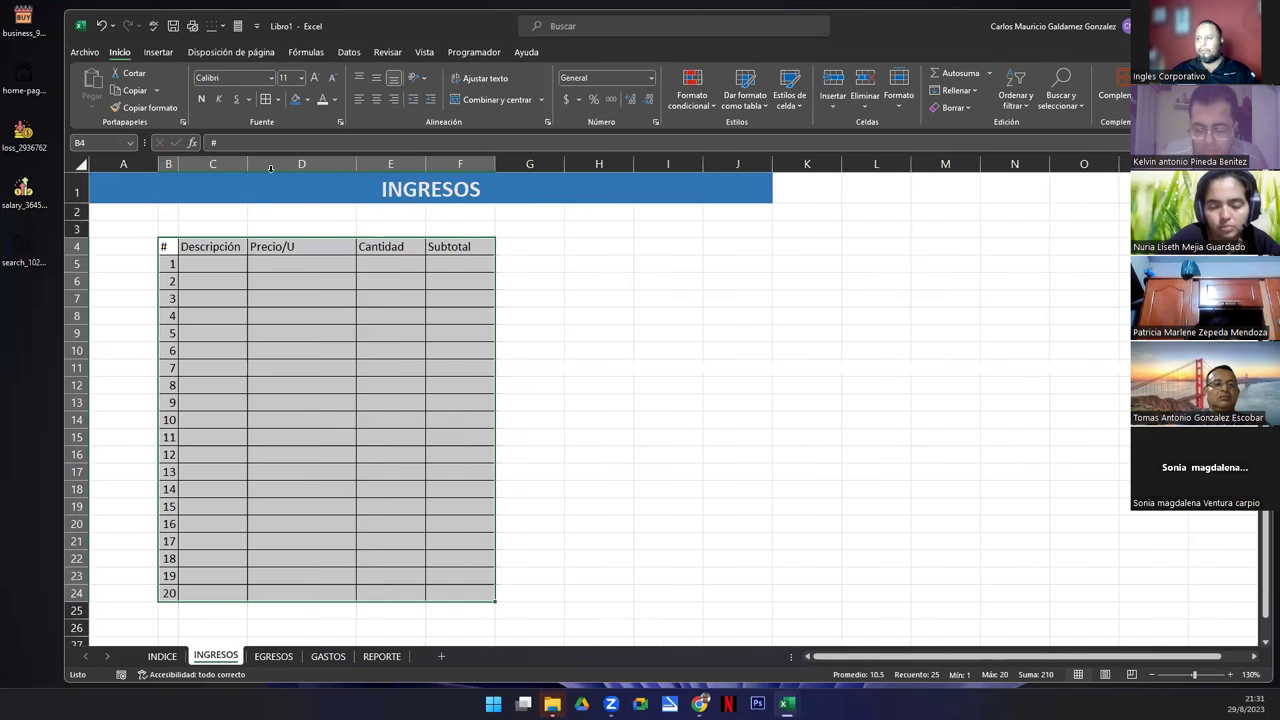
drag(244, 164, 301, 164)
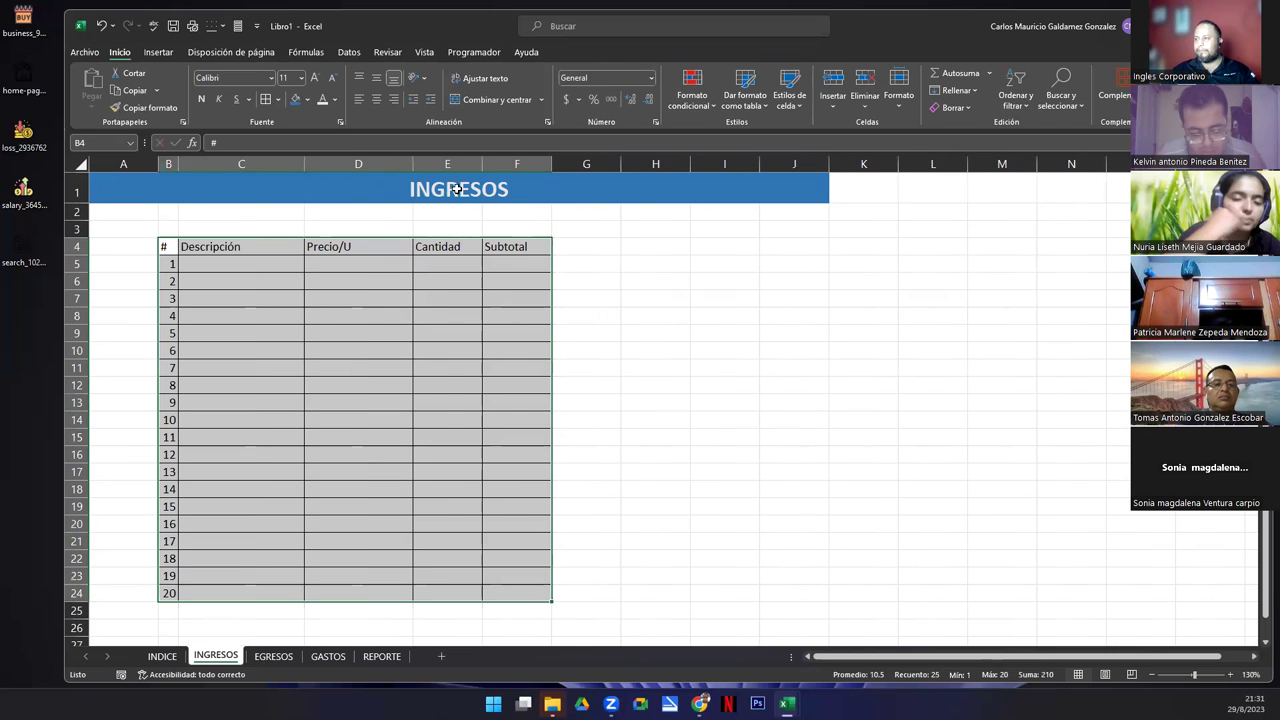
mouse_move(481, 164)
mouse_down()
mouse_move(467, 164)
mouse_move(554, 164)
mouse_up()
drag(430, 266, 503, 592)
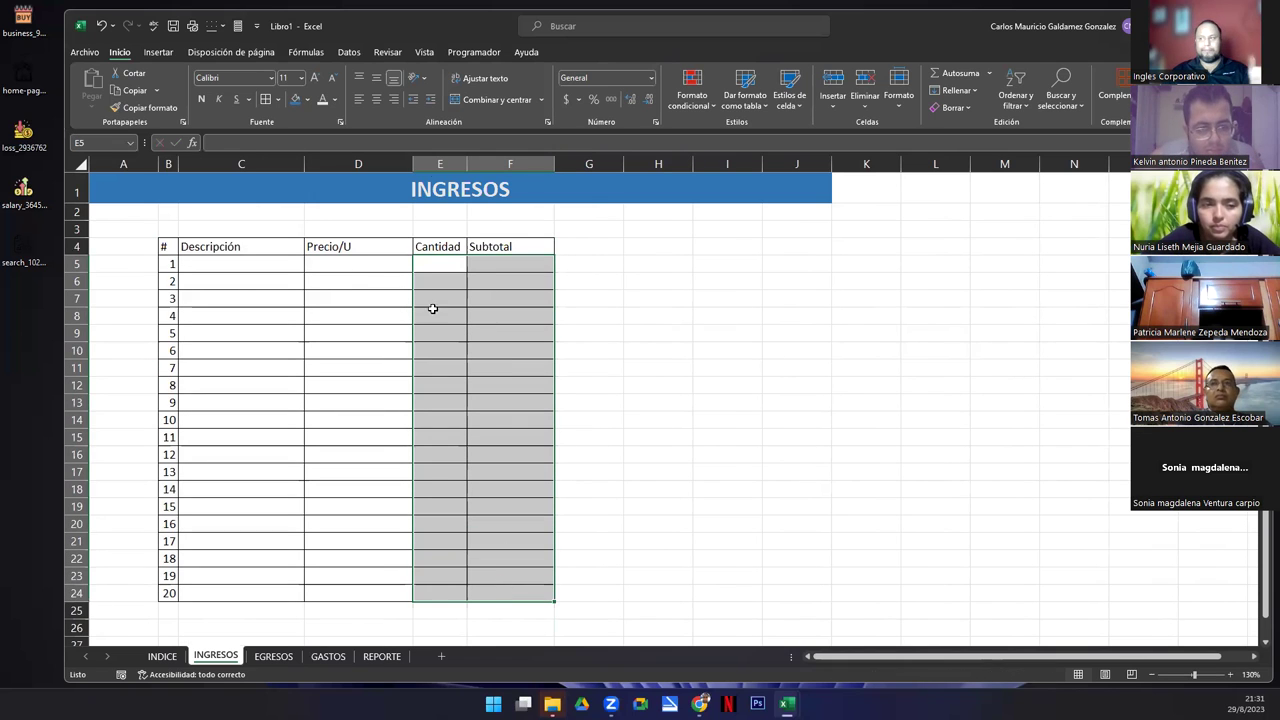
Step: Give the Cantidad and Subtotal cells Contabilidad format, then set E5:E24 to Número
click(570, 101)
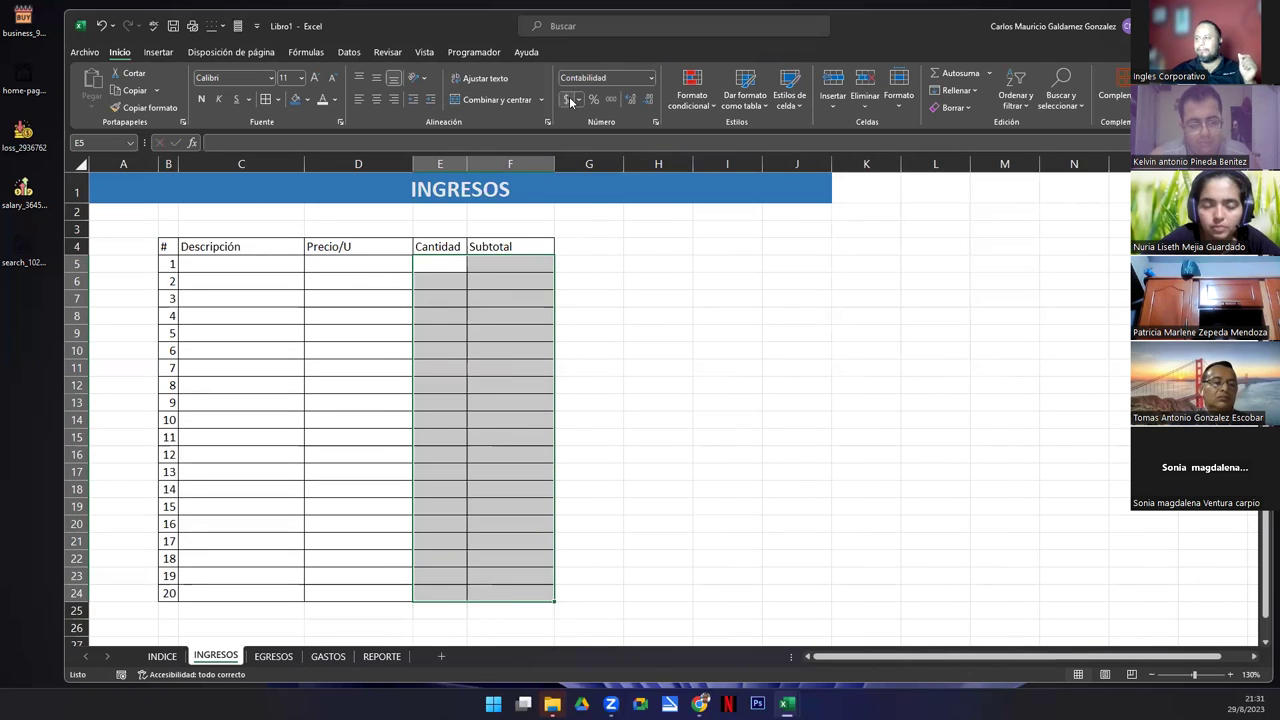
click(497, 271)
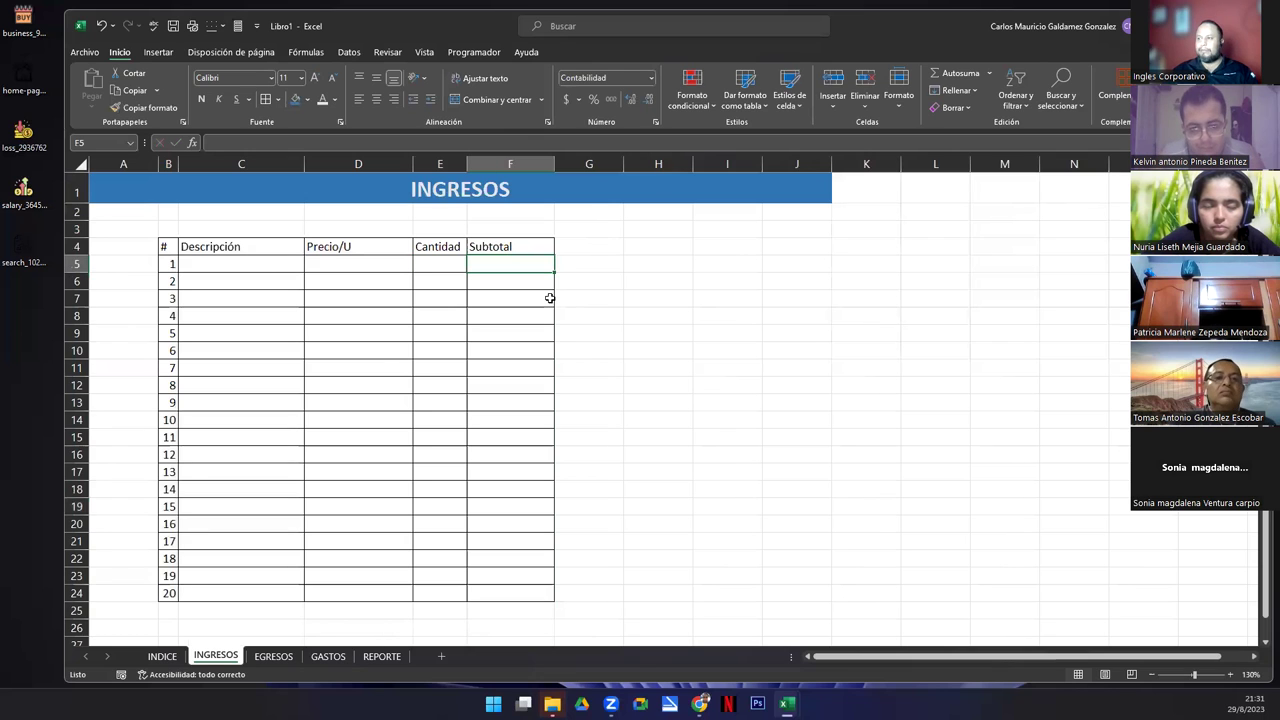
key(Left)
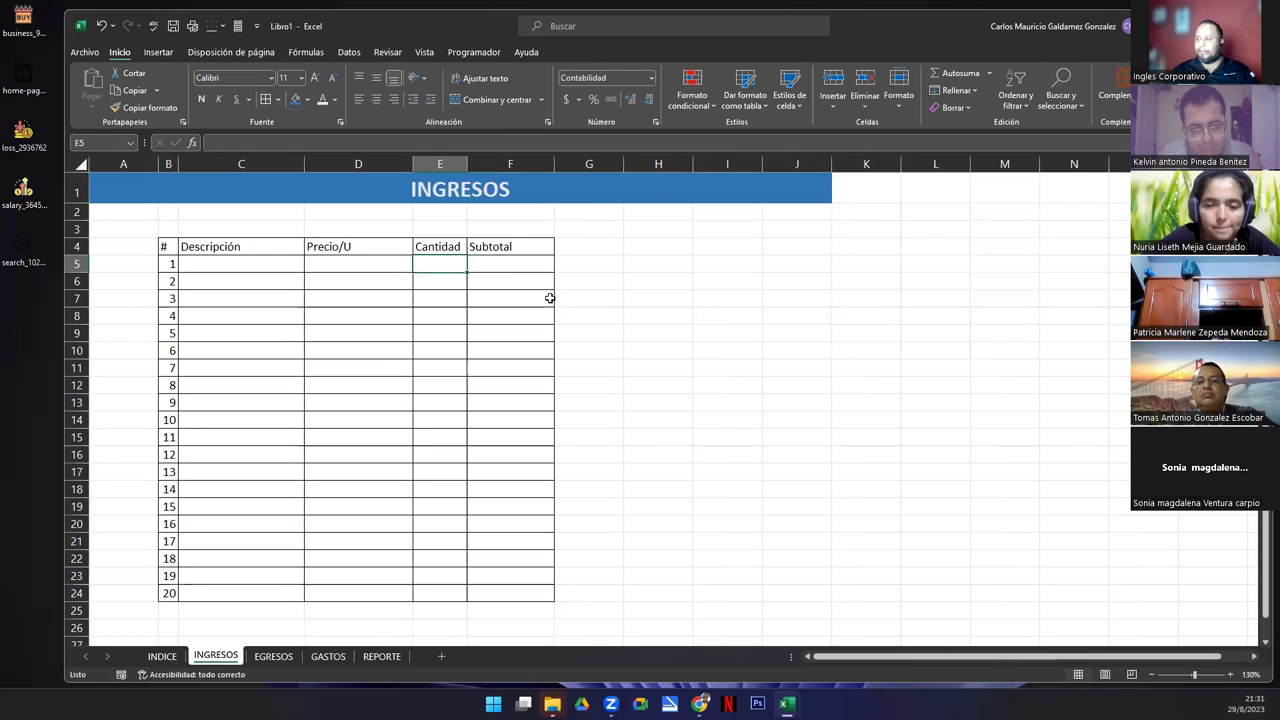
key(shift+Down)
key(shift+Down)
key(shift+Down)
key(shift+Down)
key(shift+Down)
key(shift+Down)
key(shift+Down)
key(shift+Down)
key(shift+Down)
key(shift+Down)
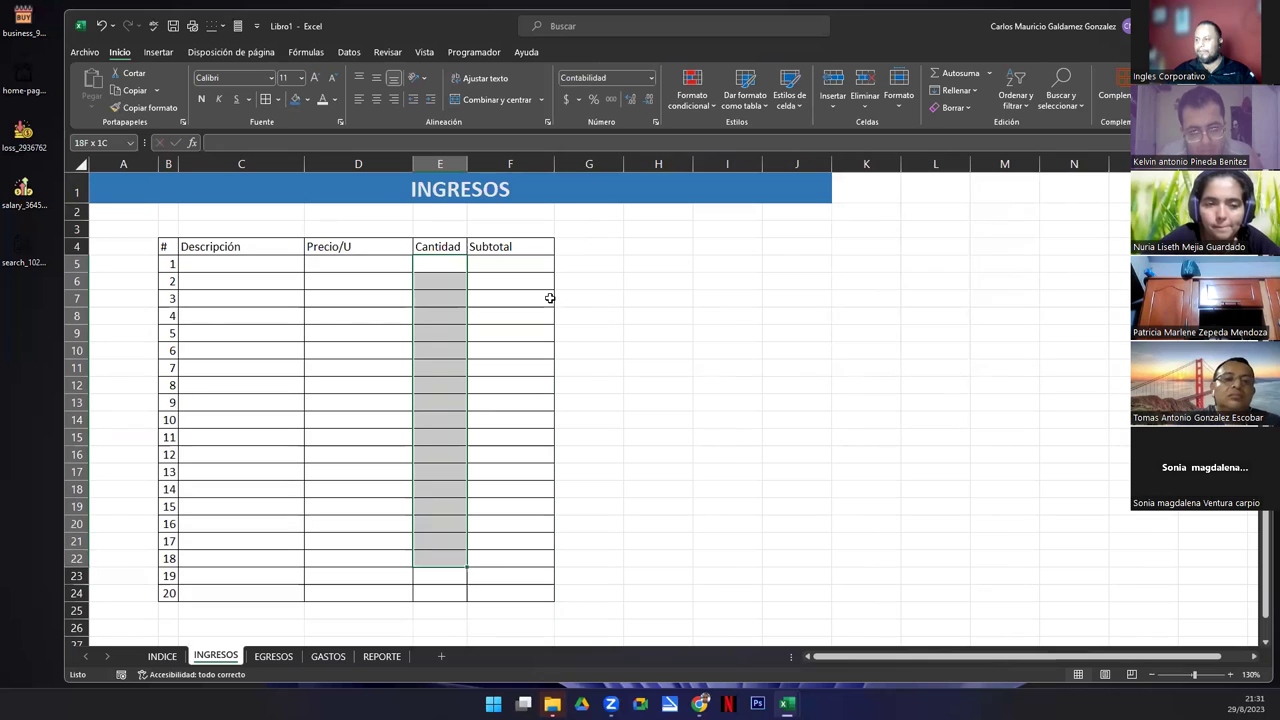
key(shift+Down)
key(shift+Down)
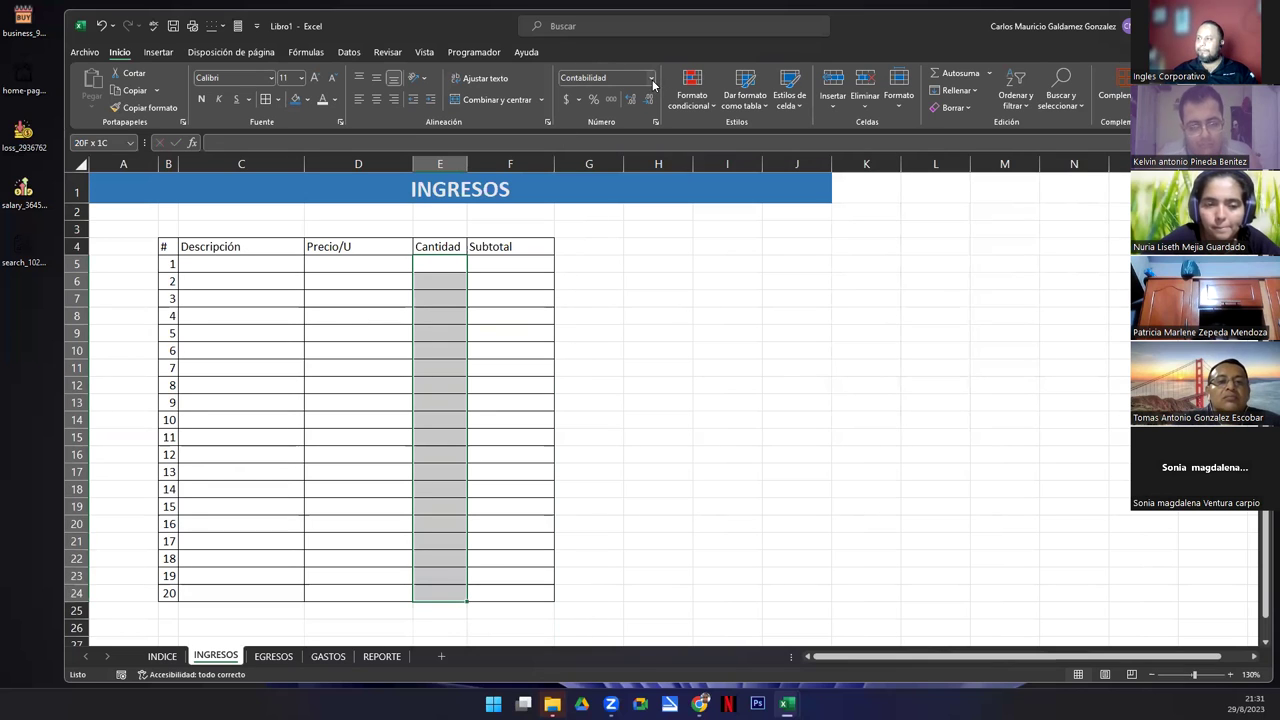
click(651, 77)
click(622, 134)
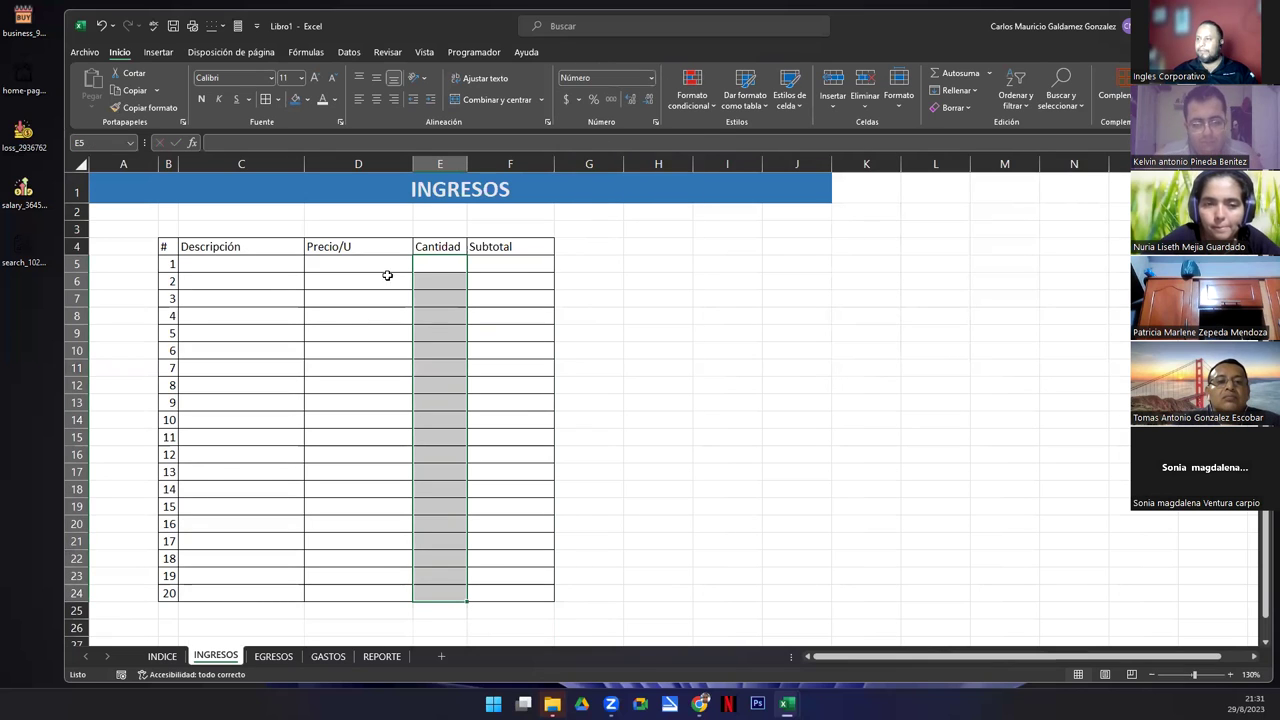
drag(370, 264, 354, 590)
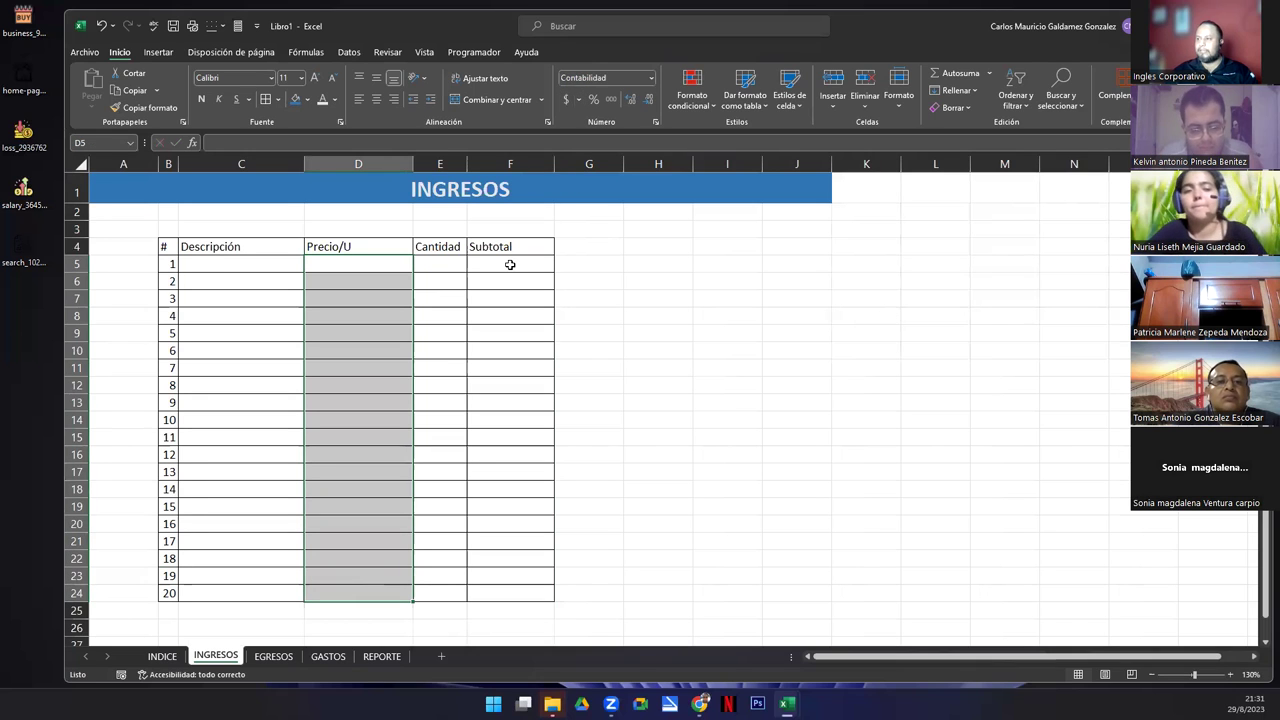
Step: Enter =D5*E5 in F5 and fill it down through F24
click(512, 266)
text(=)
key(Left)
key(Left)
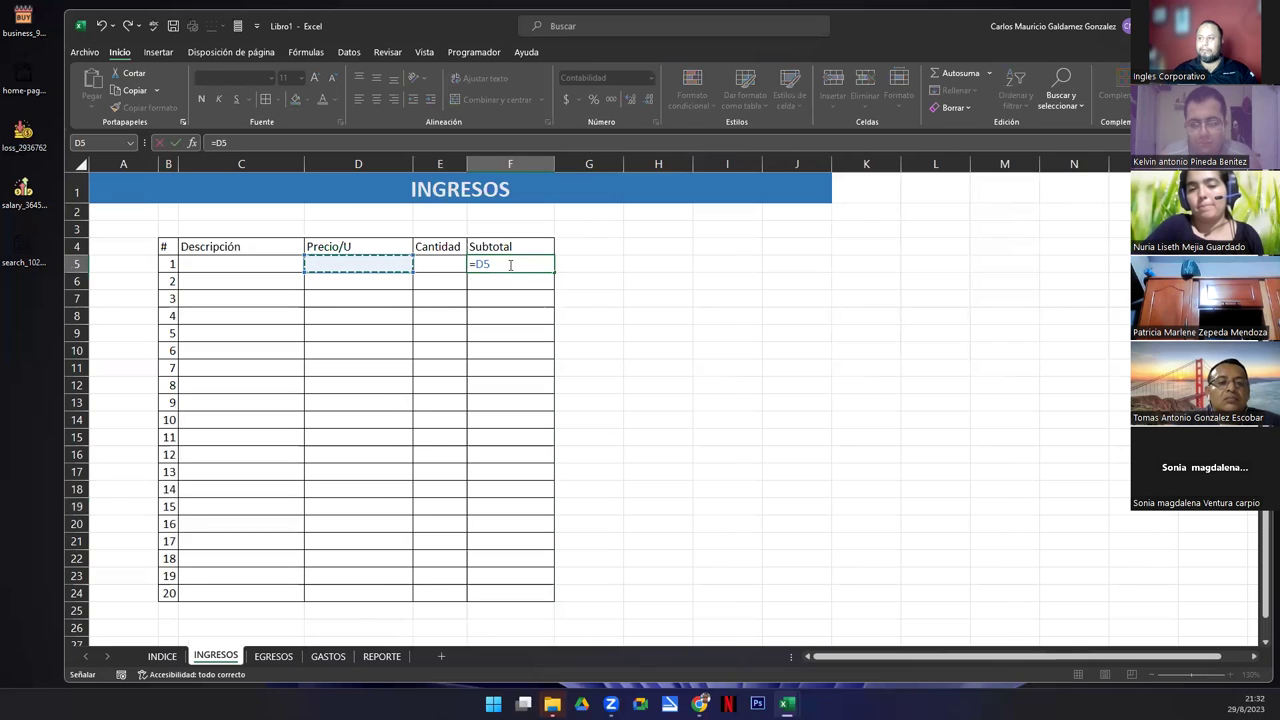
text(*)
key(Left)
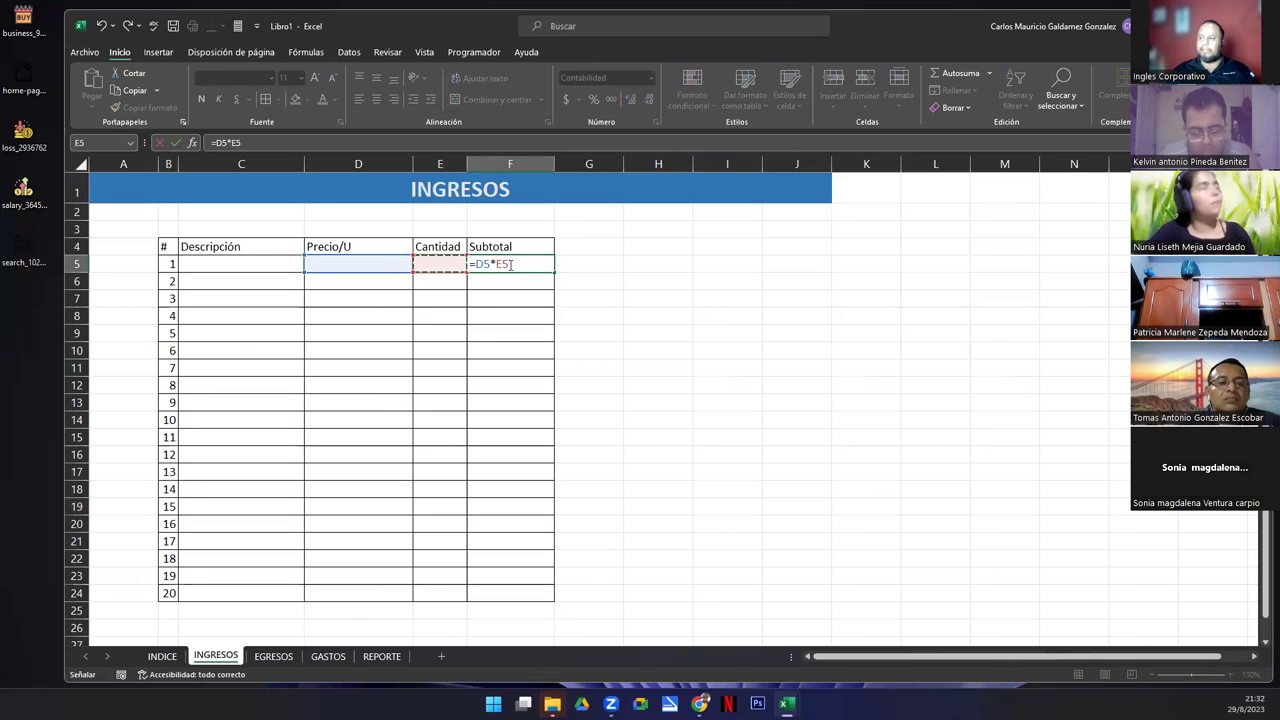
key(ctrl+Return)
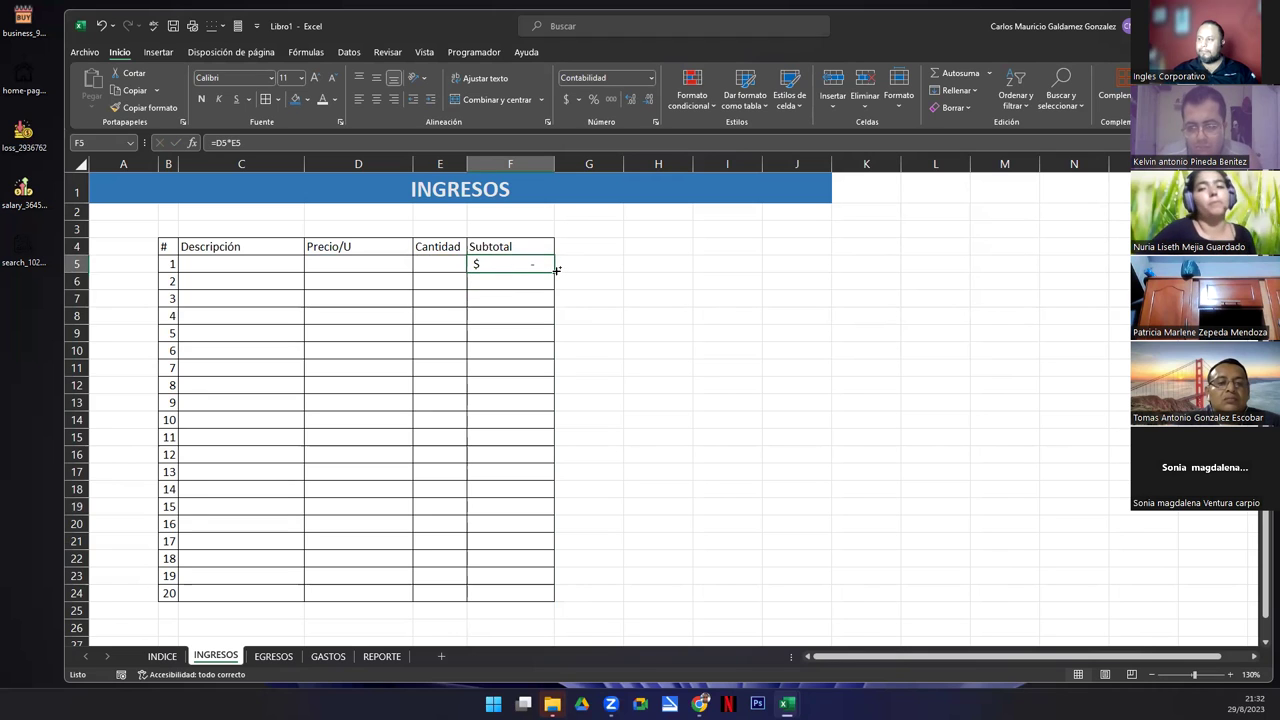
double_click(554, 271)
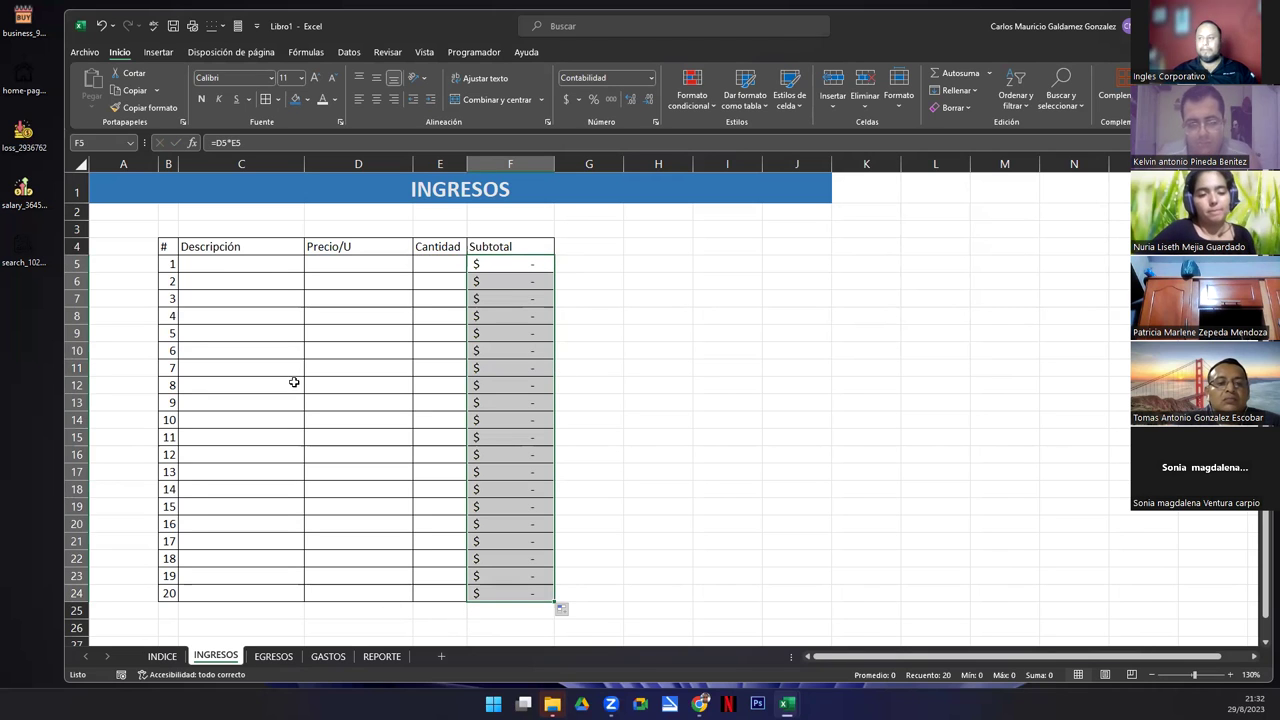
click(266, 267)
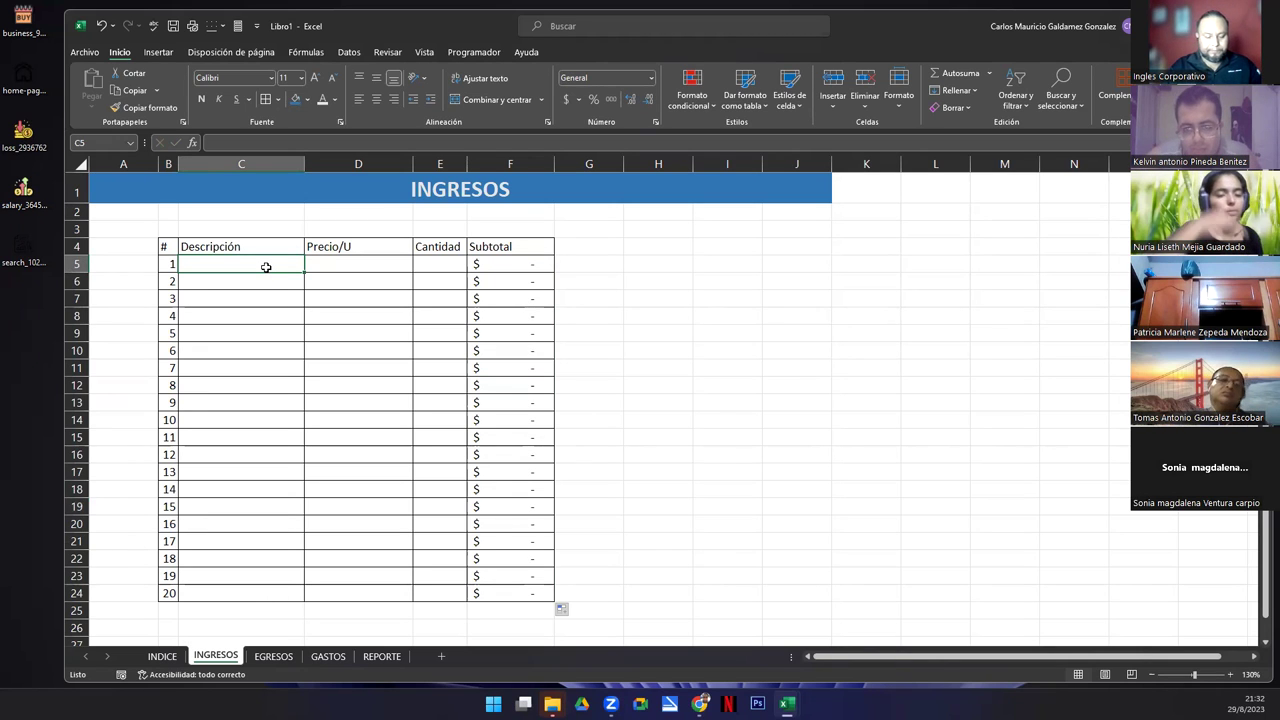
Step: Enter 'Maqueta de Queso D' with price 98.00 and quantity 5 in row 5
text(Maqueta d)
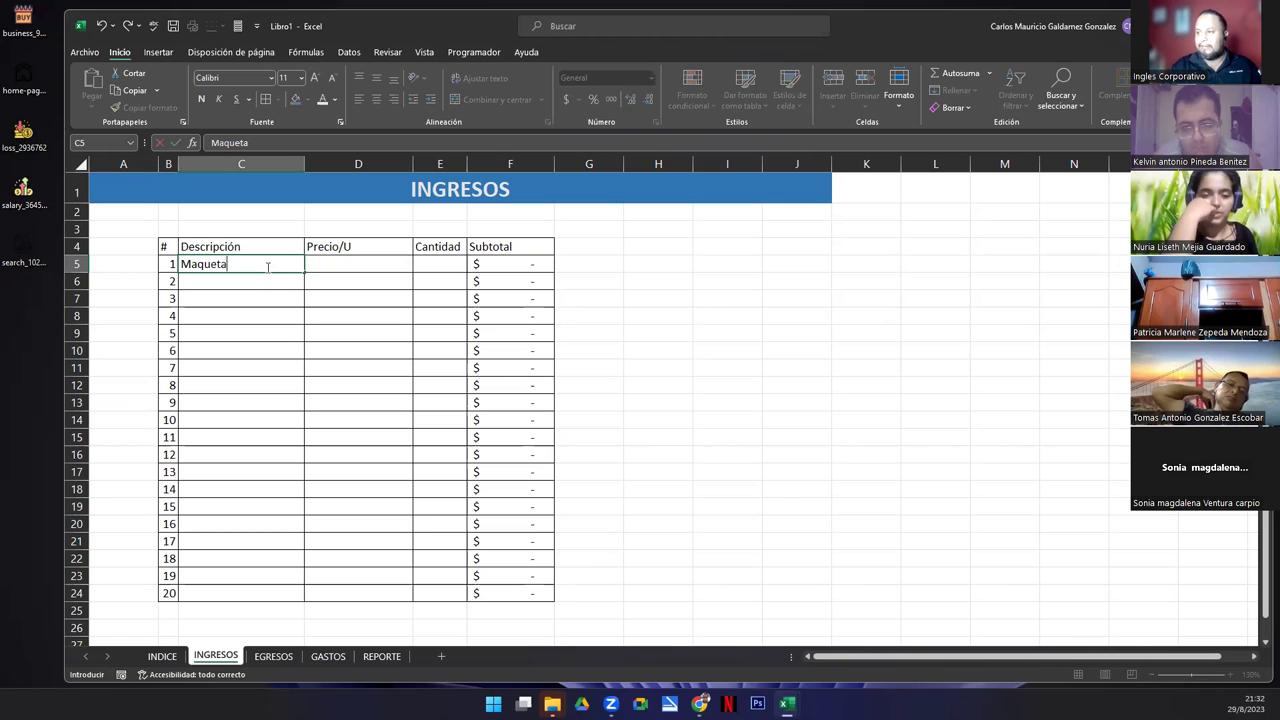
text(e Queso)
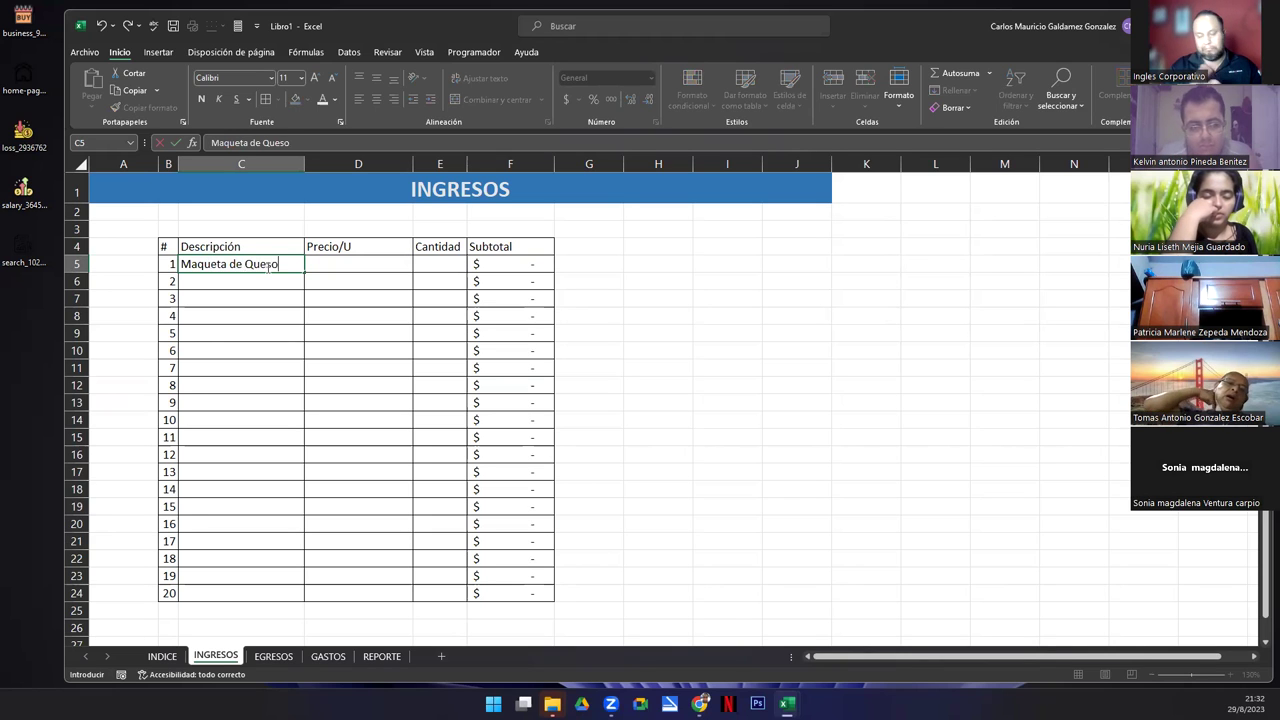
text( D)
key(Tab)
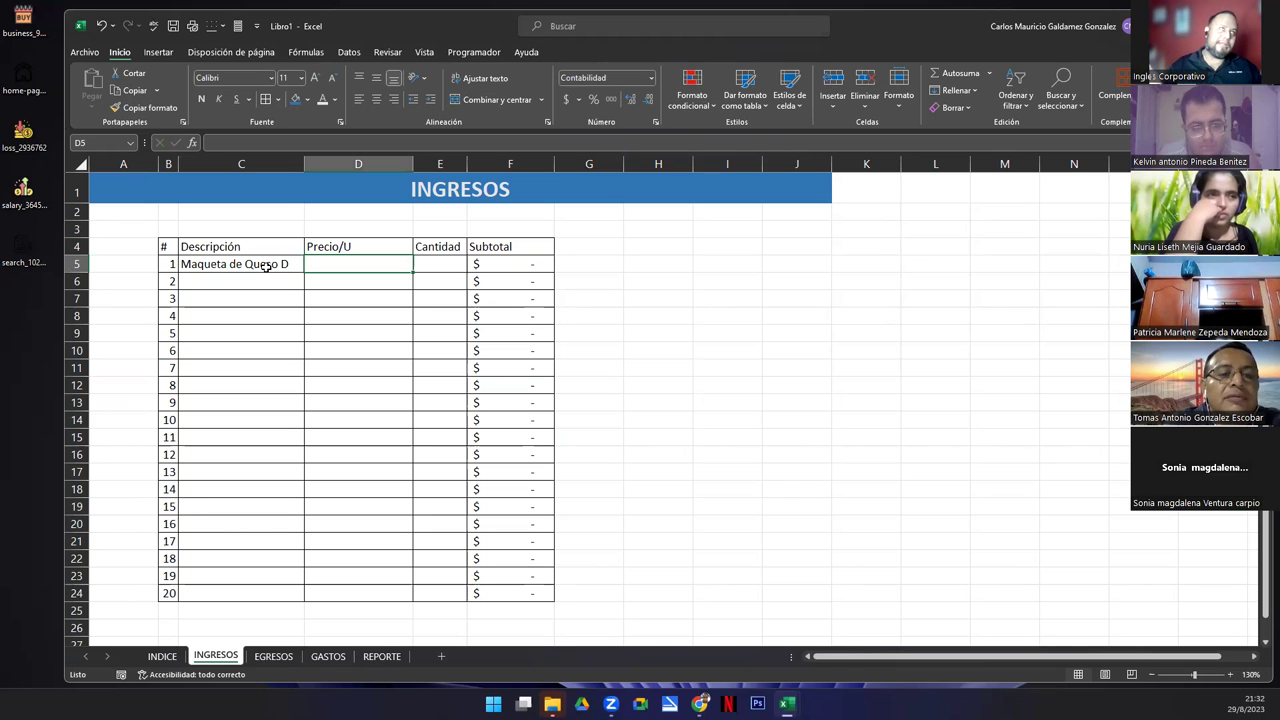
text(98.00)
key(Tab)
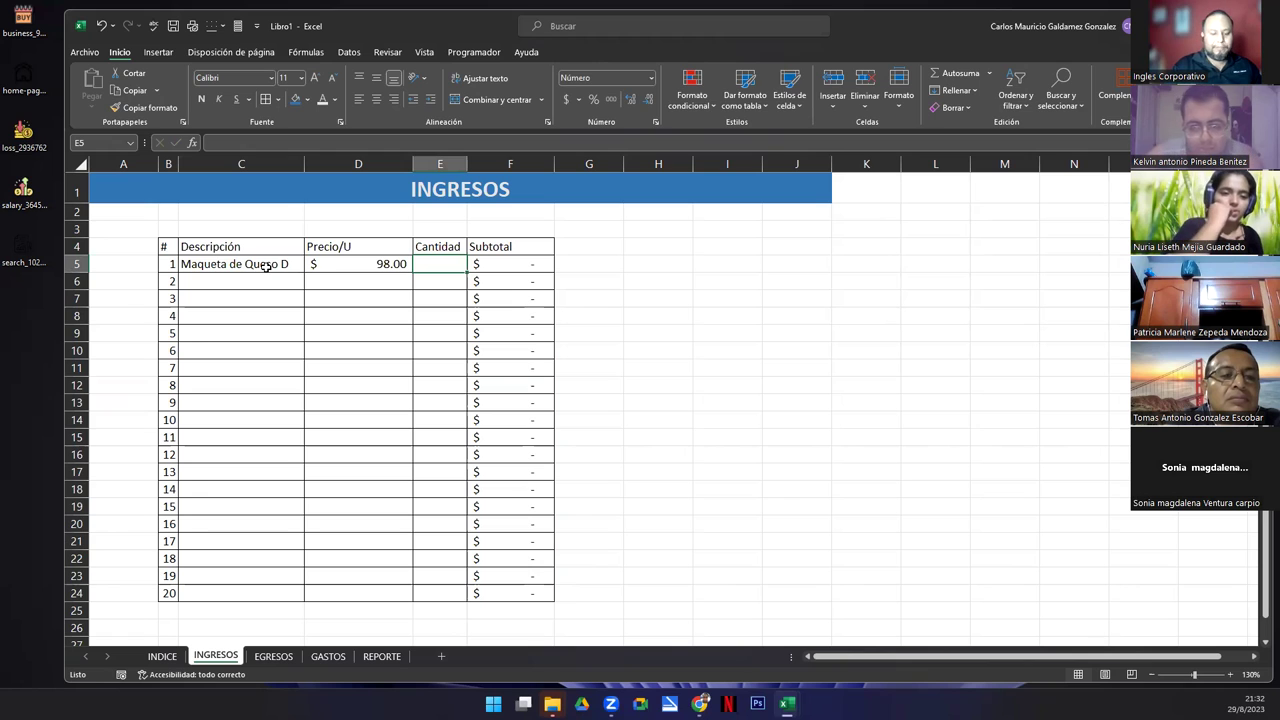
text(5)
key(Return)
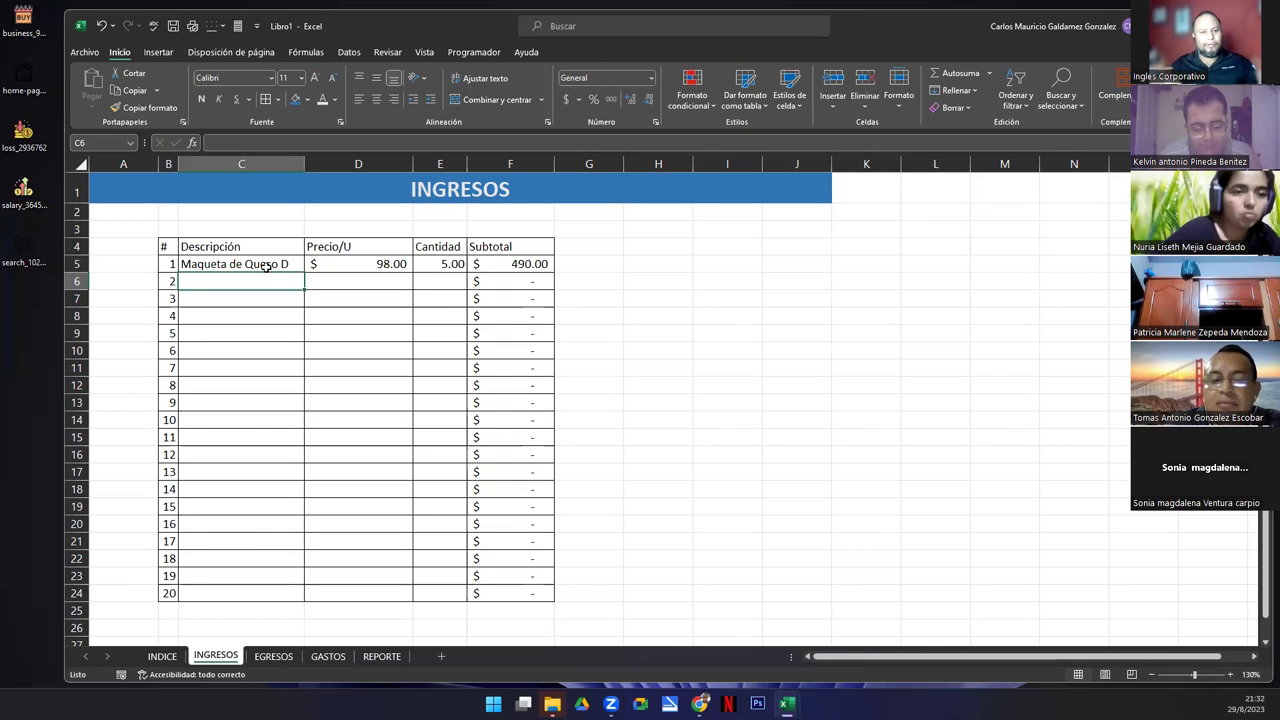
Step: Put TOTAL in E25 and =SUMA(F5:F24) in F25, then select both cells
click(426, 605)
text(TOTAL)
key(Tab)
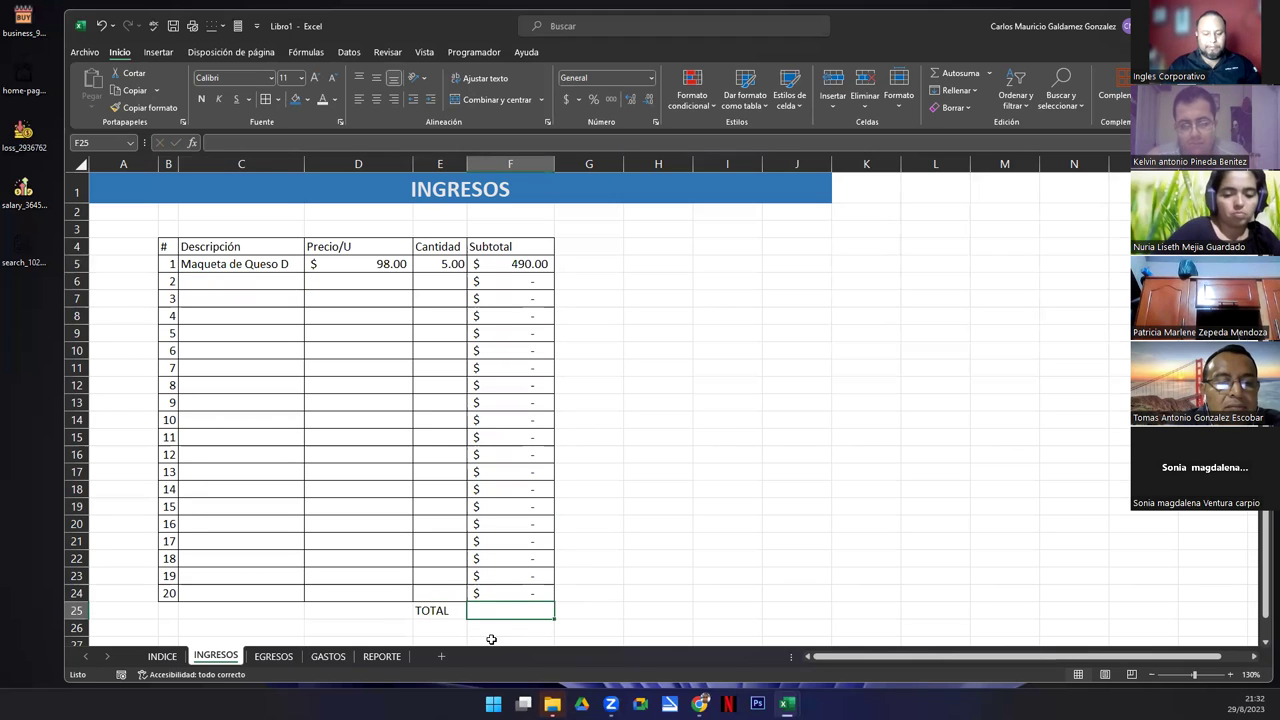
text(=SUMA()
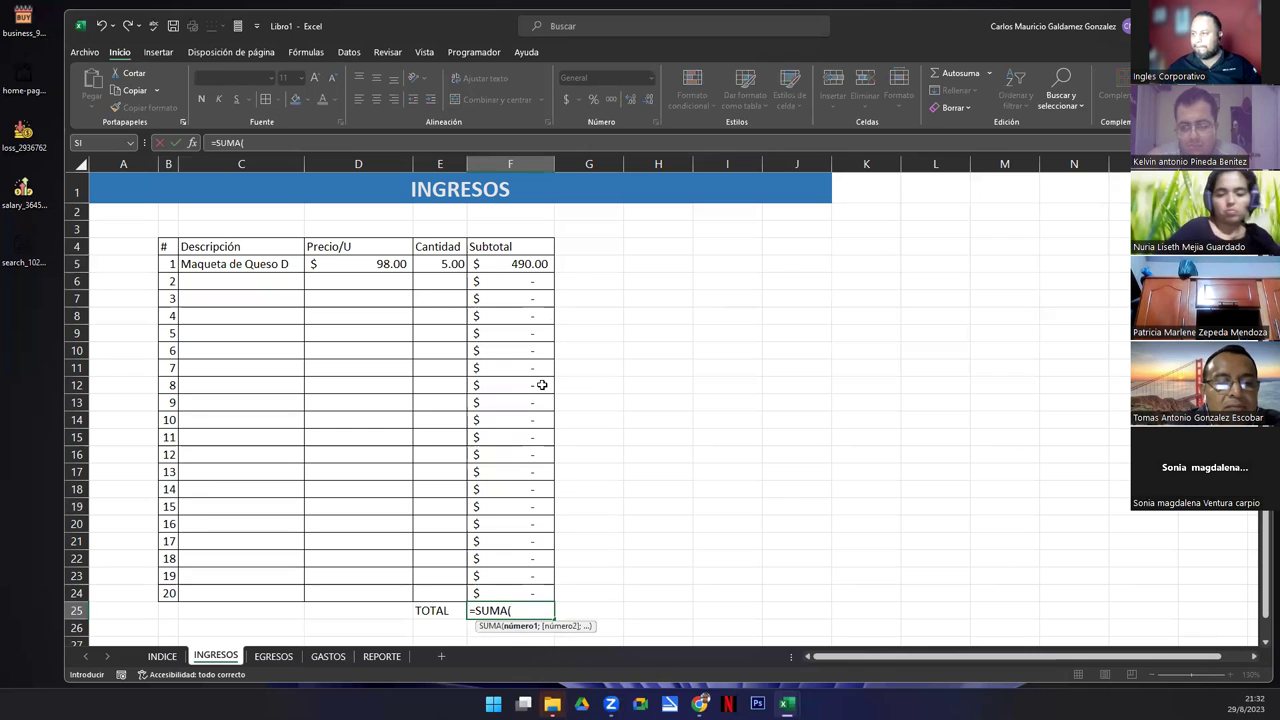
drag(528, 263, 528, 591)
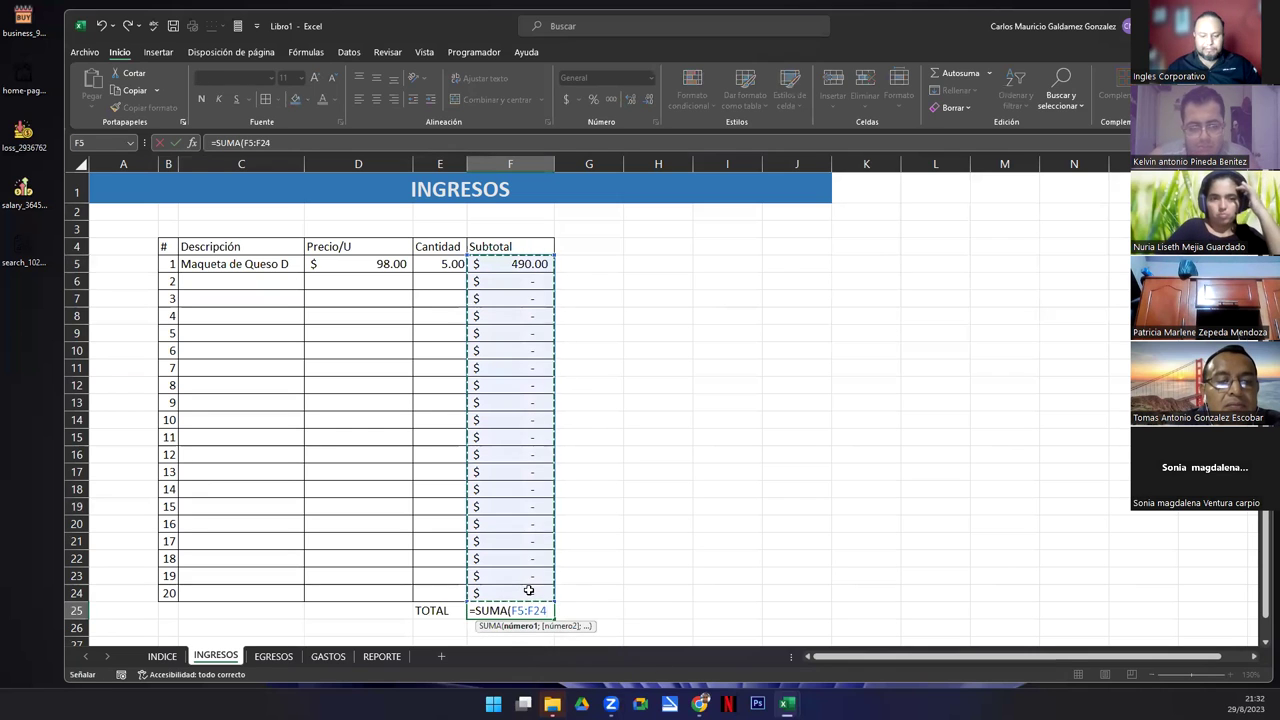
key(Return)
key(Up)
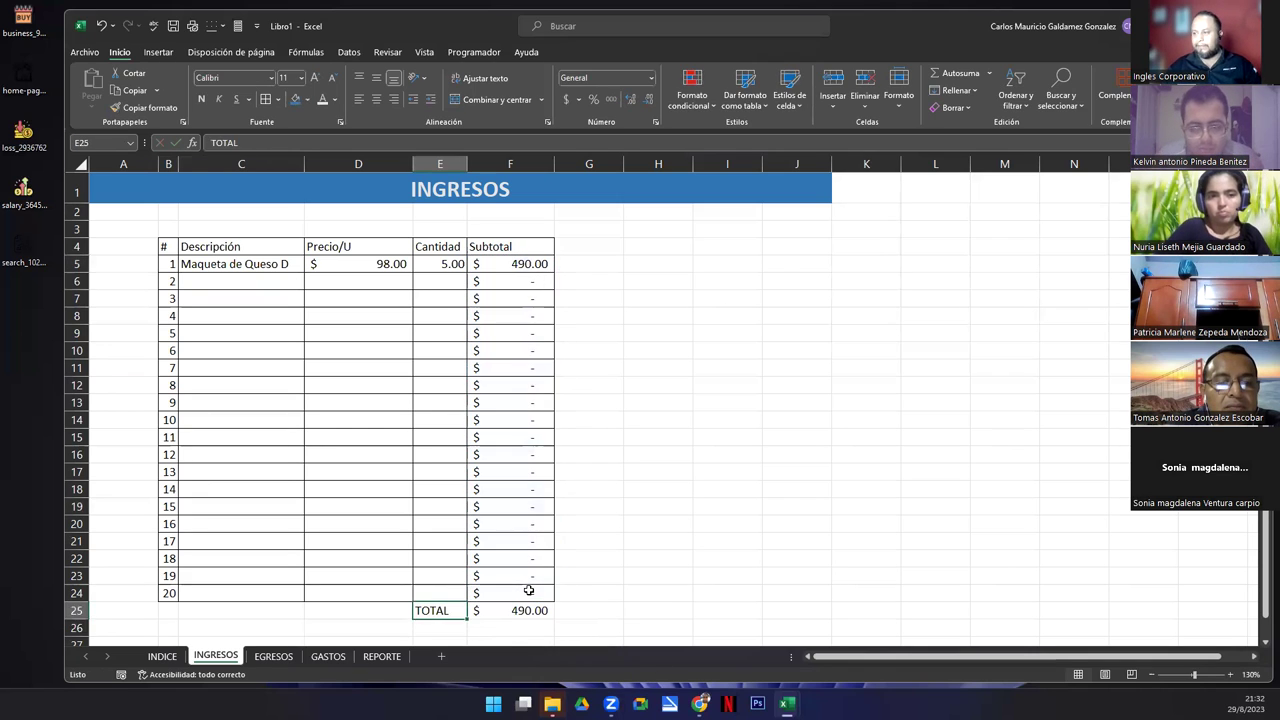
key(shift+Right)
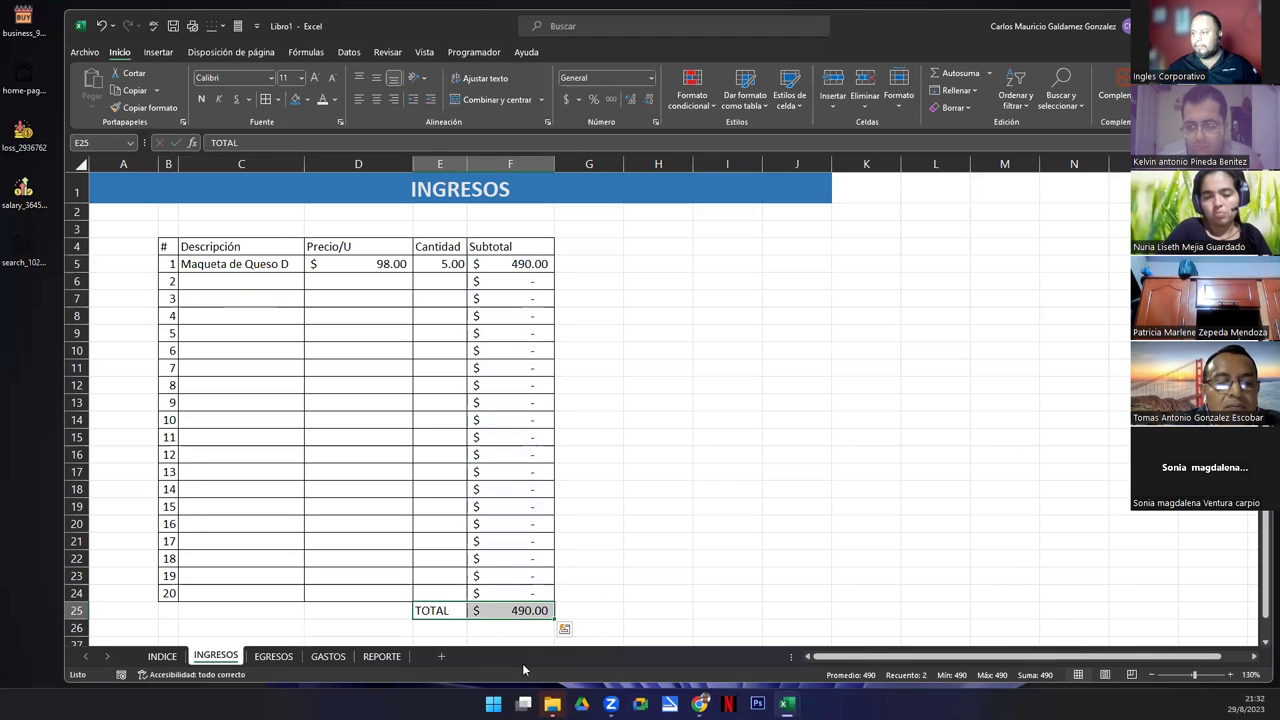
click(470, 508)
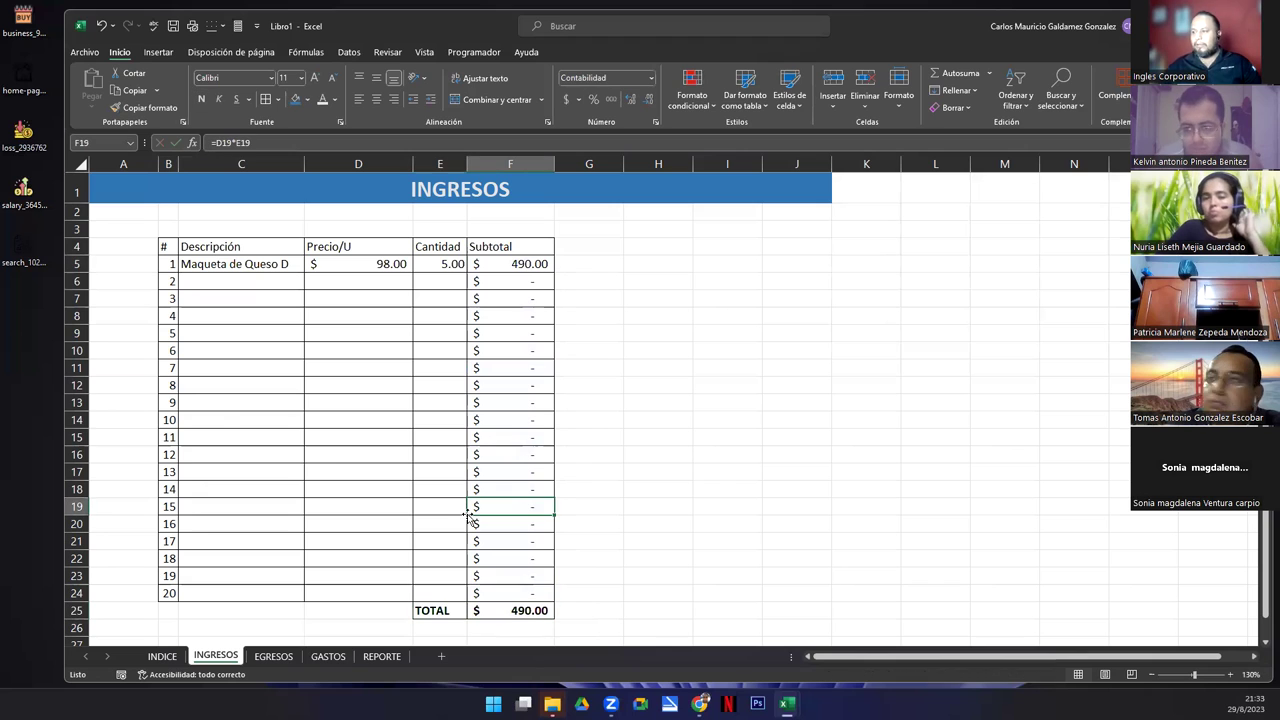
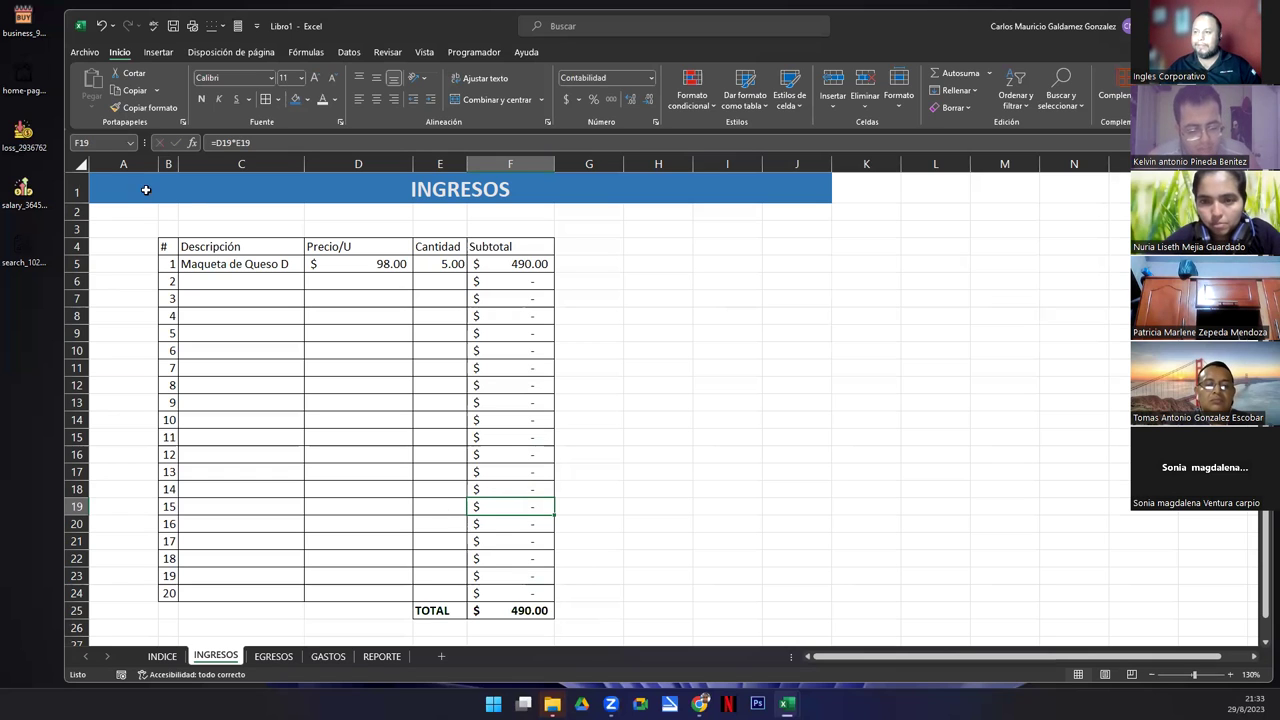
Step: Copy the entire INGRESOS sheet and paste it over the empty EGRESOS sheet
click(81, 164)
key(ctrl+c)
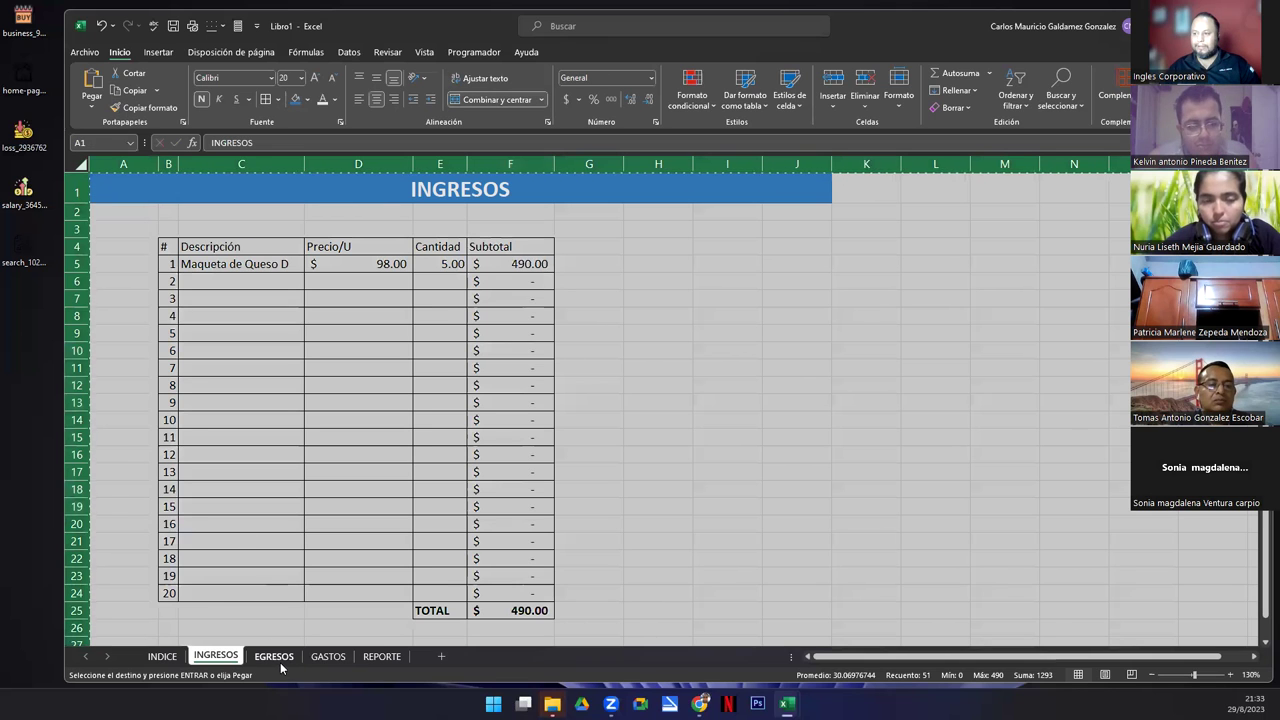
click(279, 660)
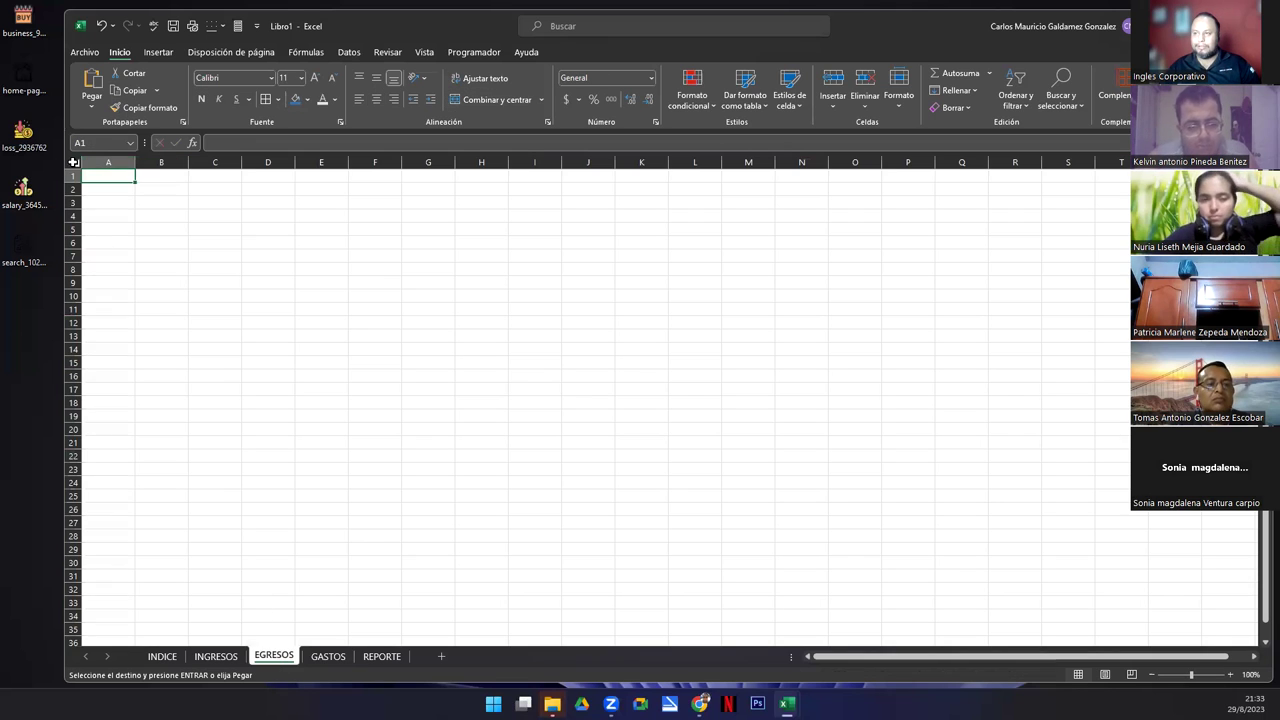
click(73, 162)
key(ctrl+v)
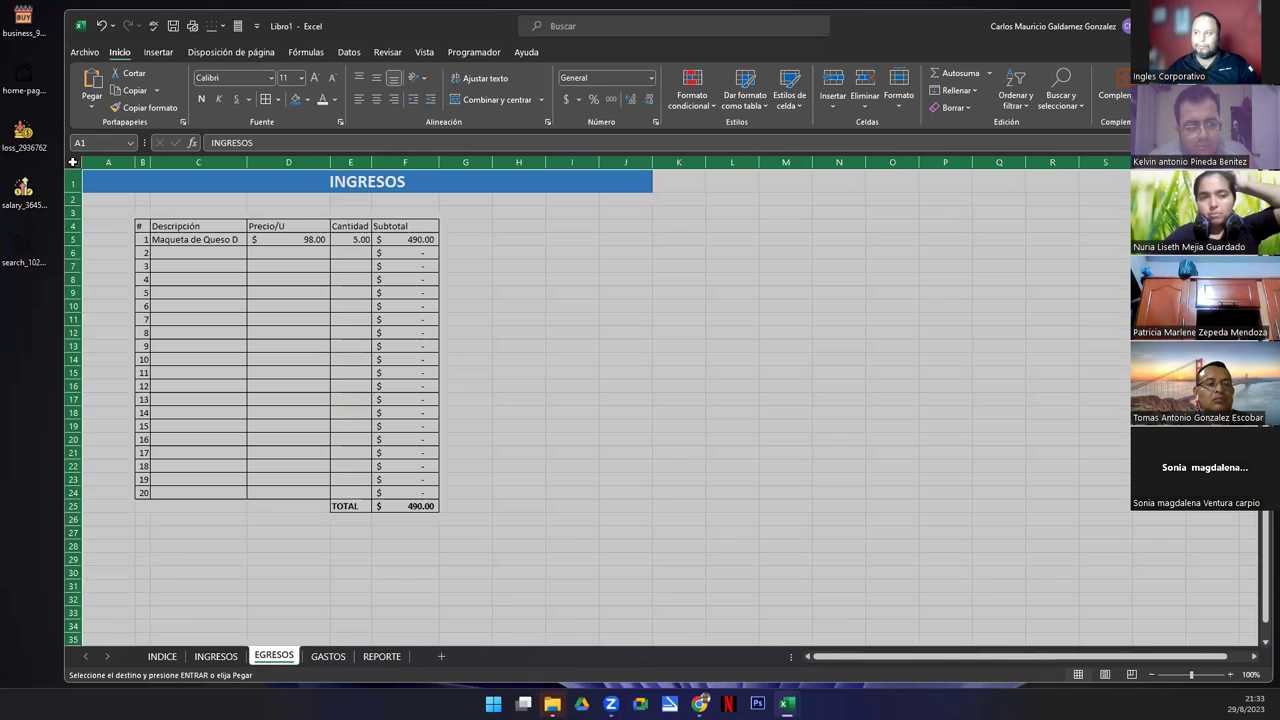
scroll(337, 393, up, 1)
scroll(337, 393, up, 1)
scroll(337, 393, down, 1)
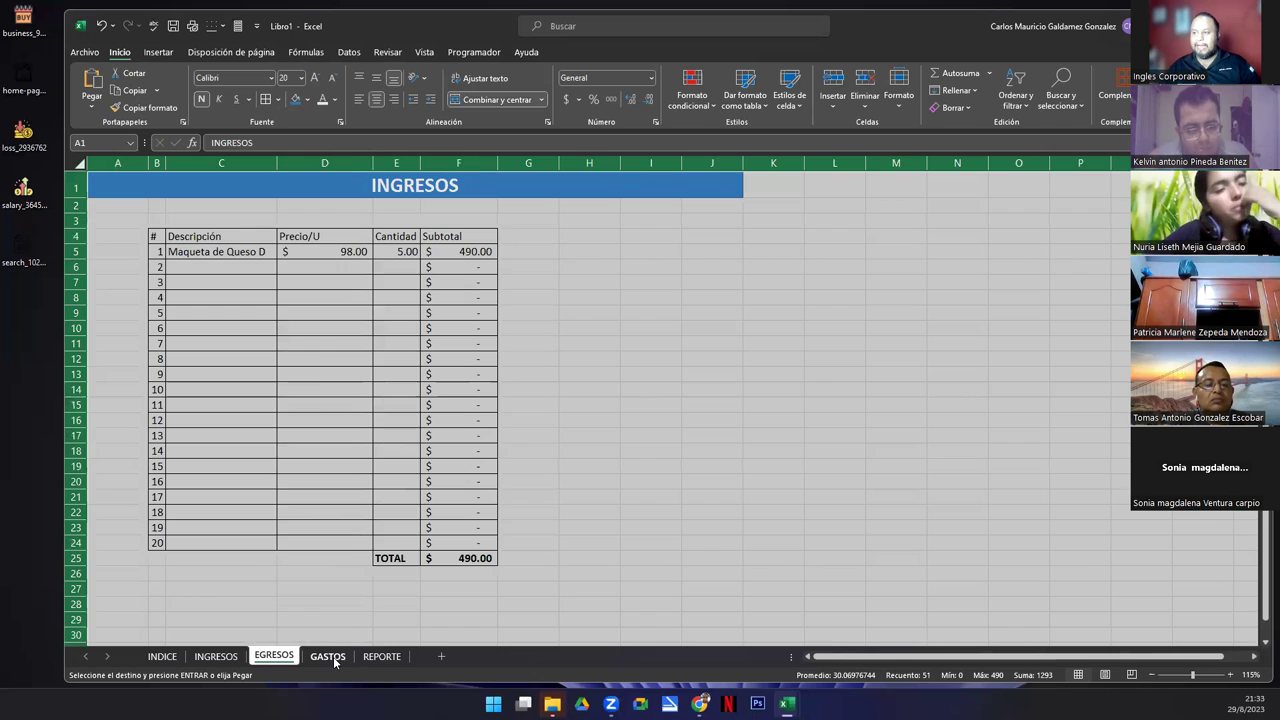
Step: Paste the same INGRESOS table into the GASTOS sheet and check both copies
click(328, 656)
click(76, 162)
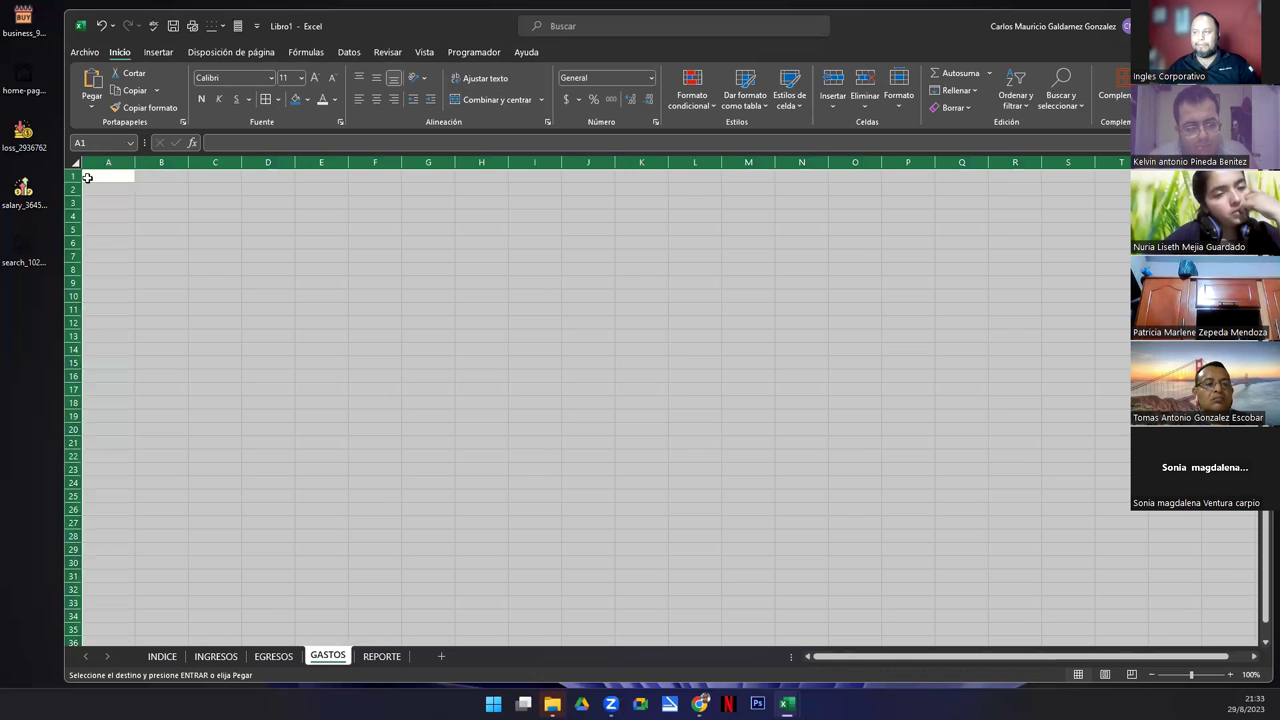
key(ctrl+v)
scroll(254, 472, up, 1)
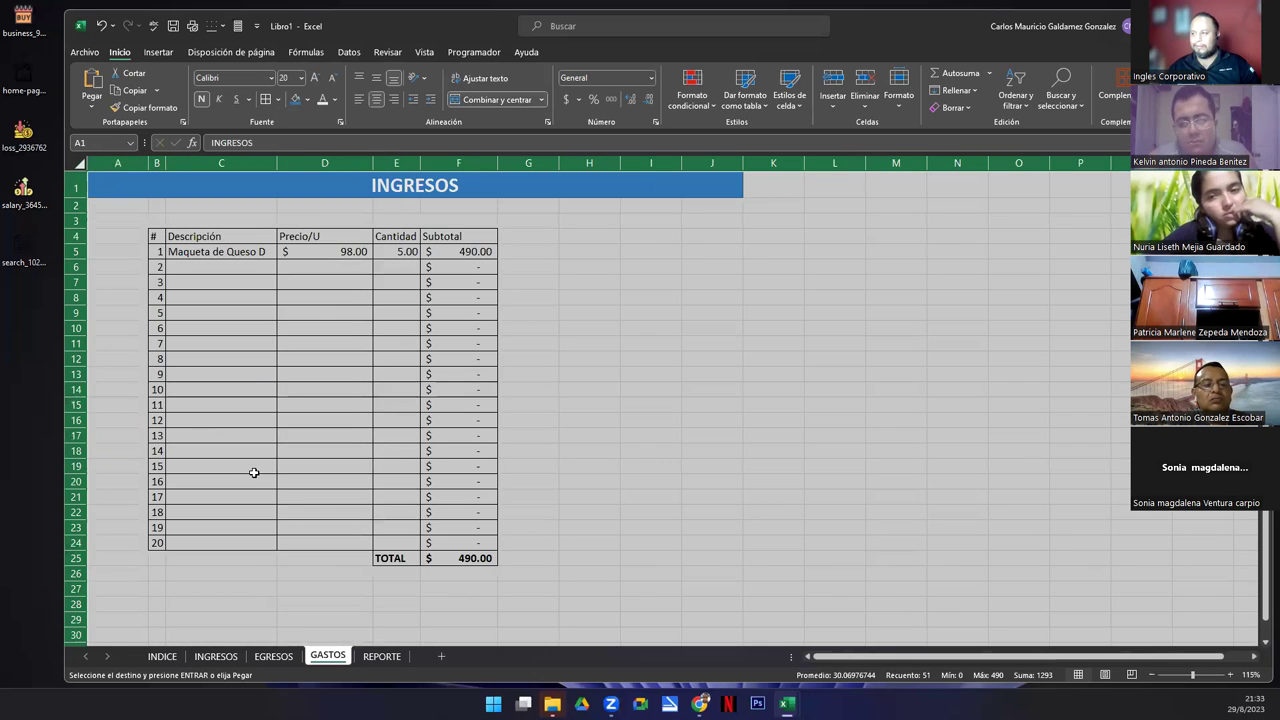
click(287, 658)
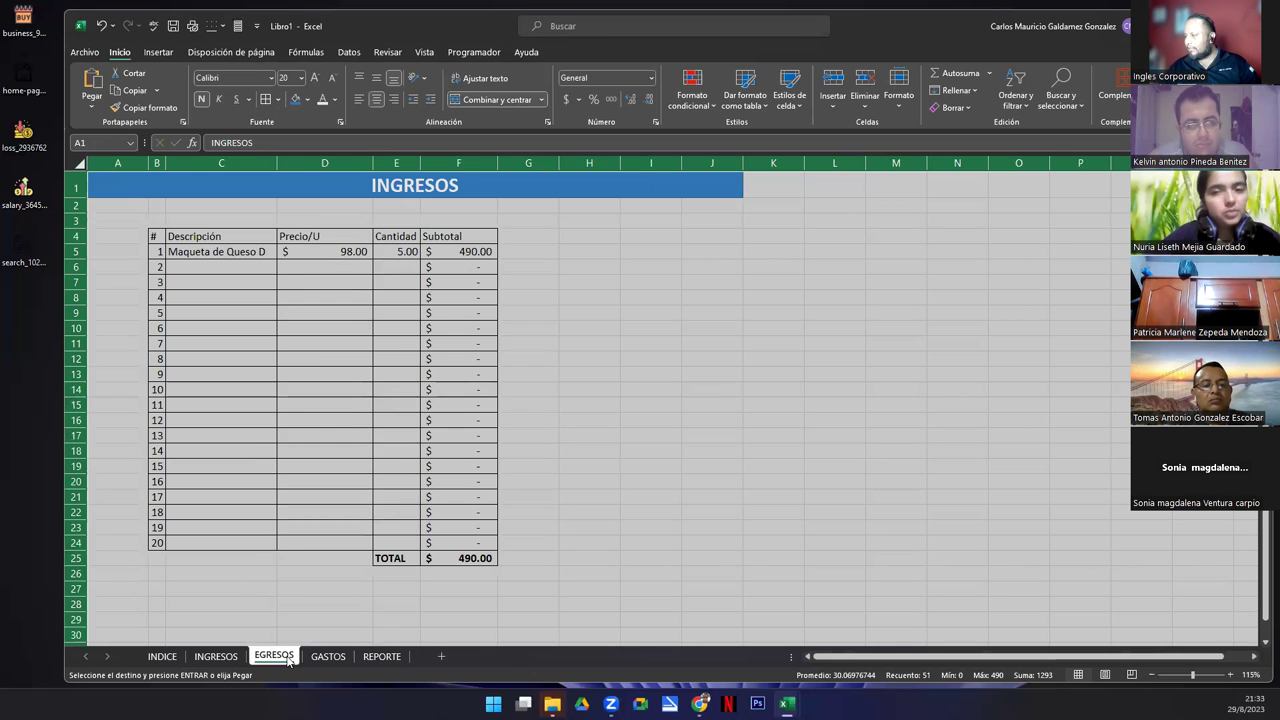
click(230, 656)
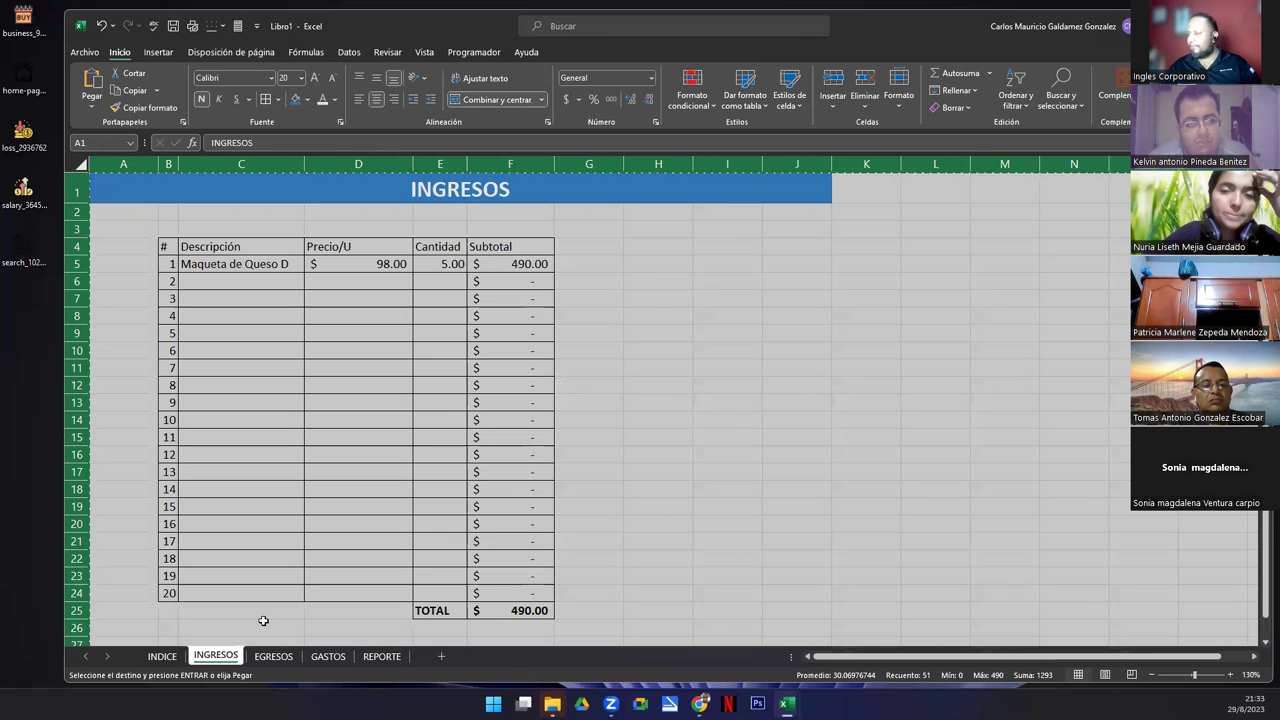
scroll(249, 594, down, 1)
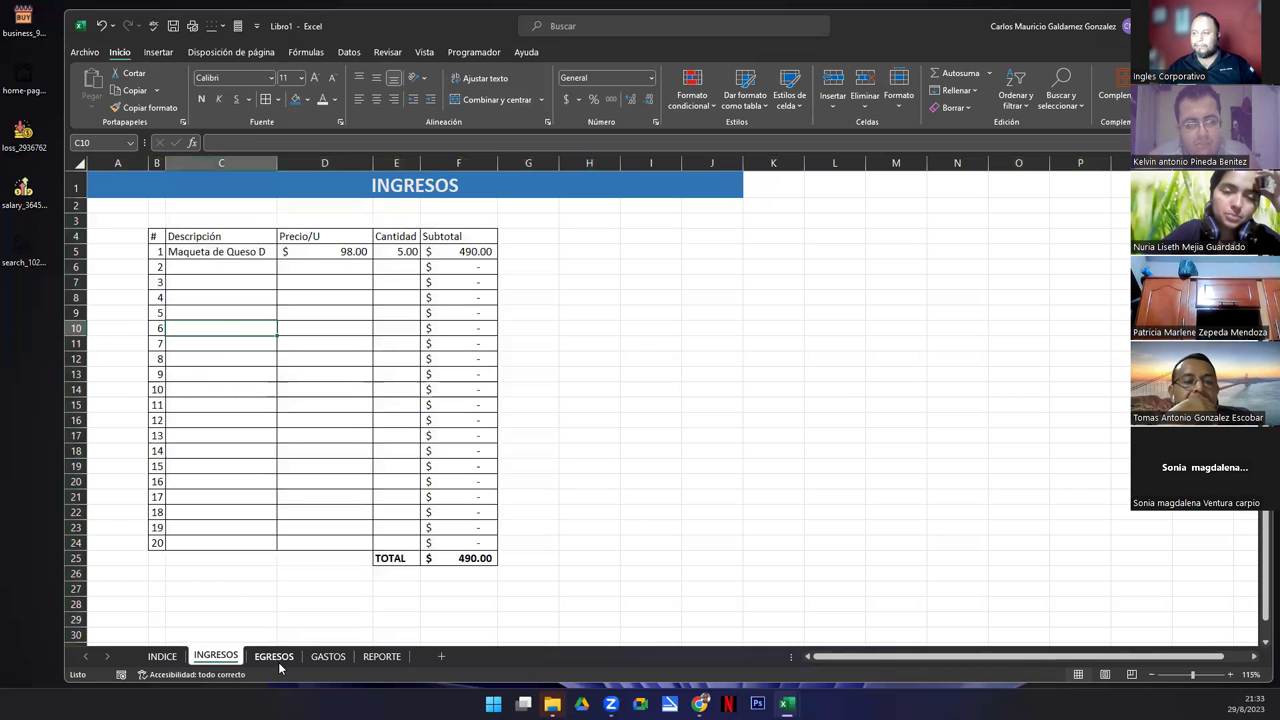
Step: Change the EGRESOS sheet's banner title from INGRESOS to EGRESOS
click(276, 660)
double_click(380, 190)
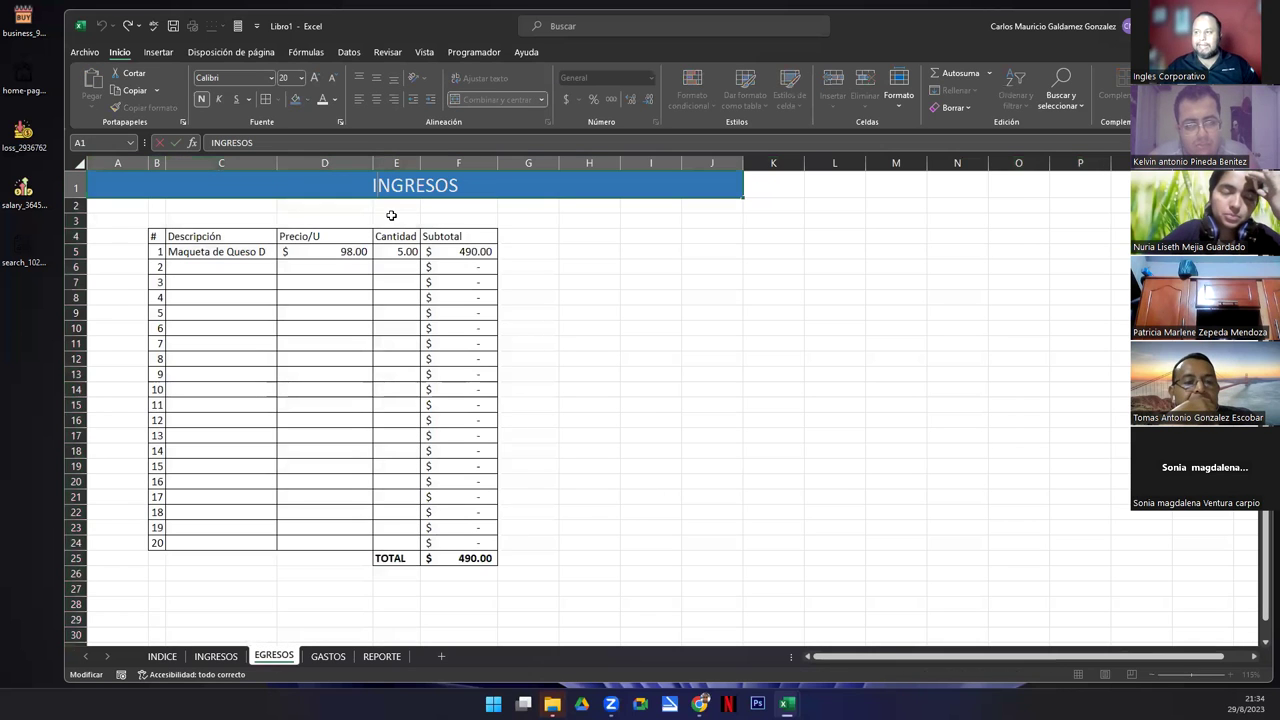
key(BackSpace)
key(BackSpace)
text(e)
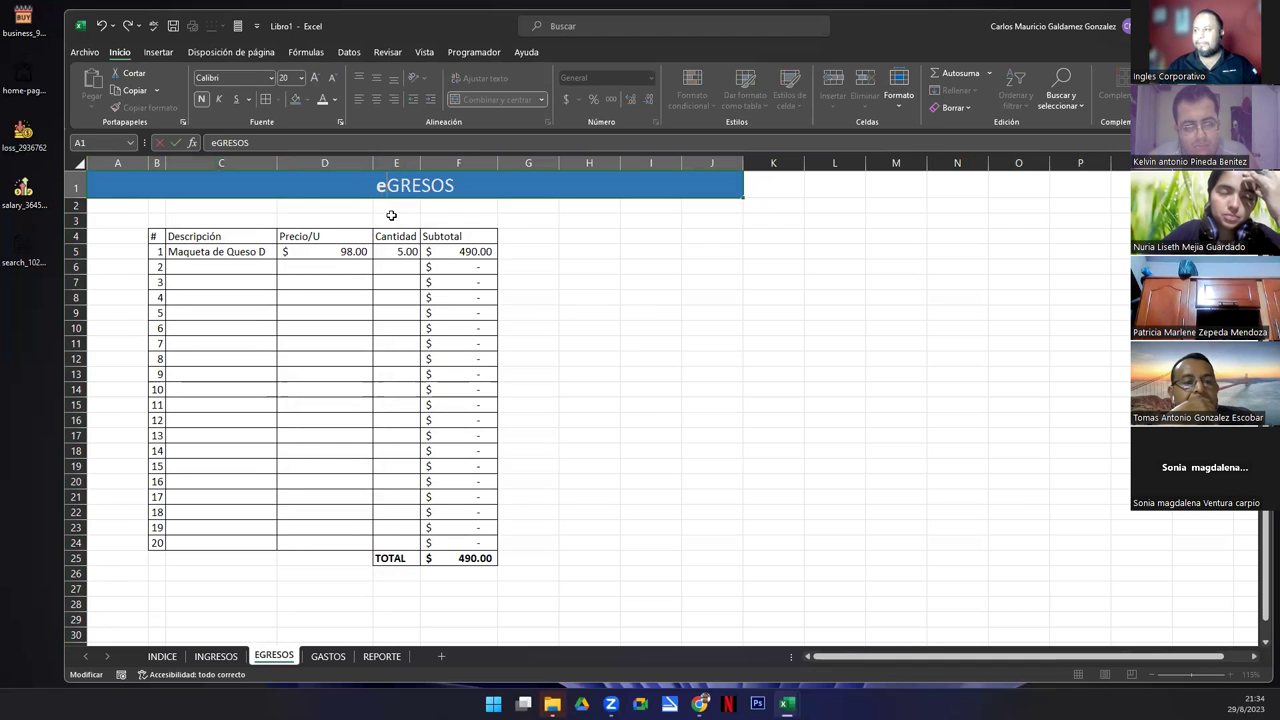
key(BackSpace)
text(E)
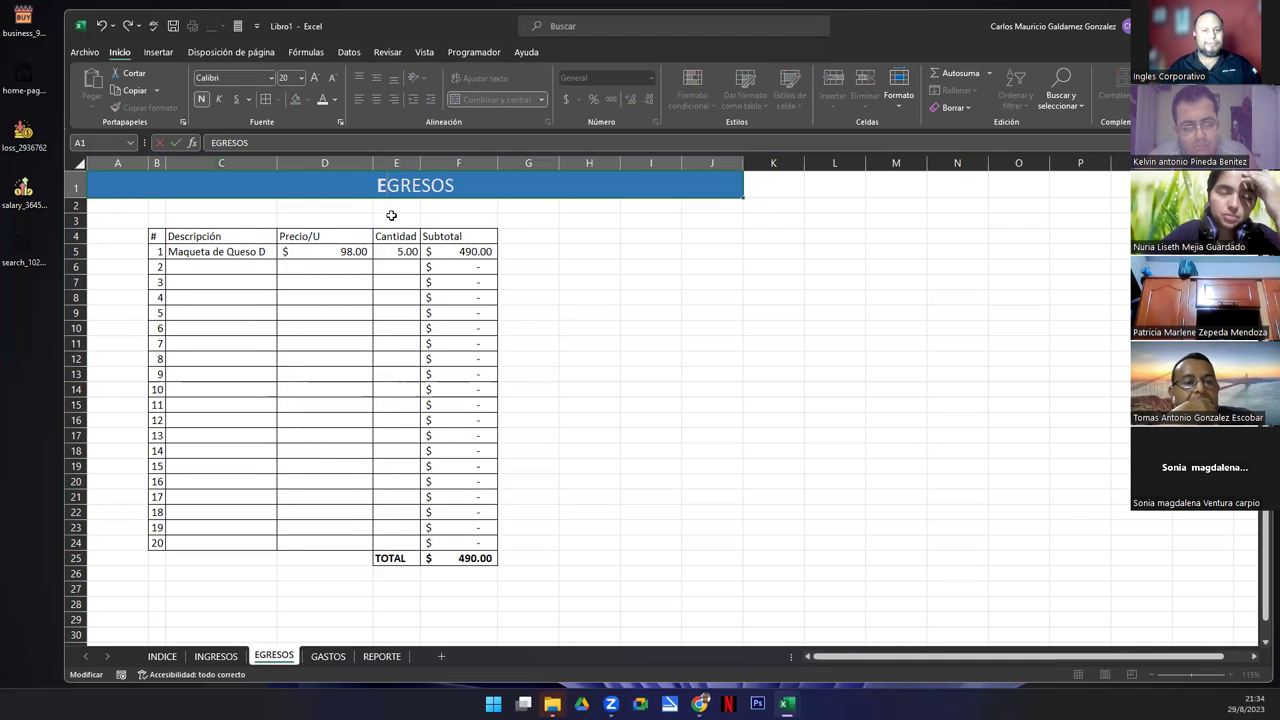
key(Return)
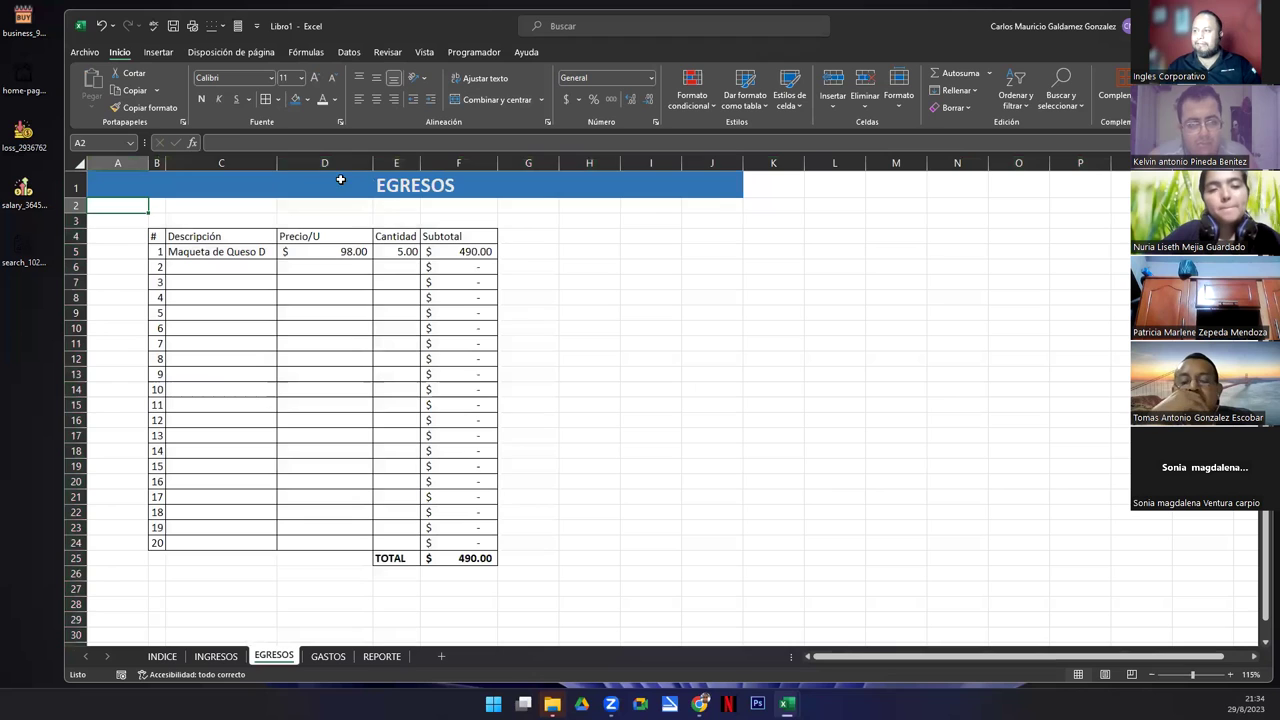
Step: Give the EGRESOS title banner an orange fill
click(382, 192)
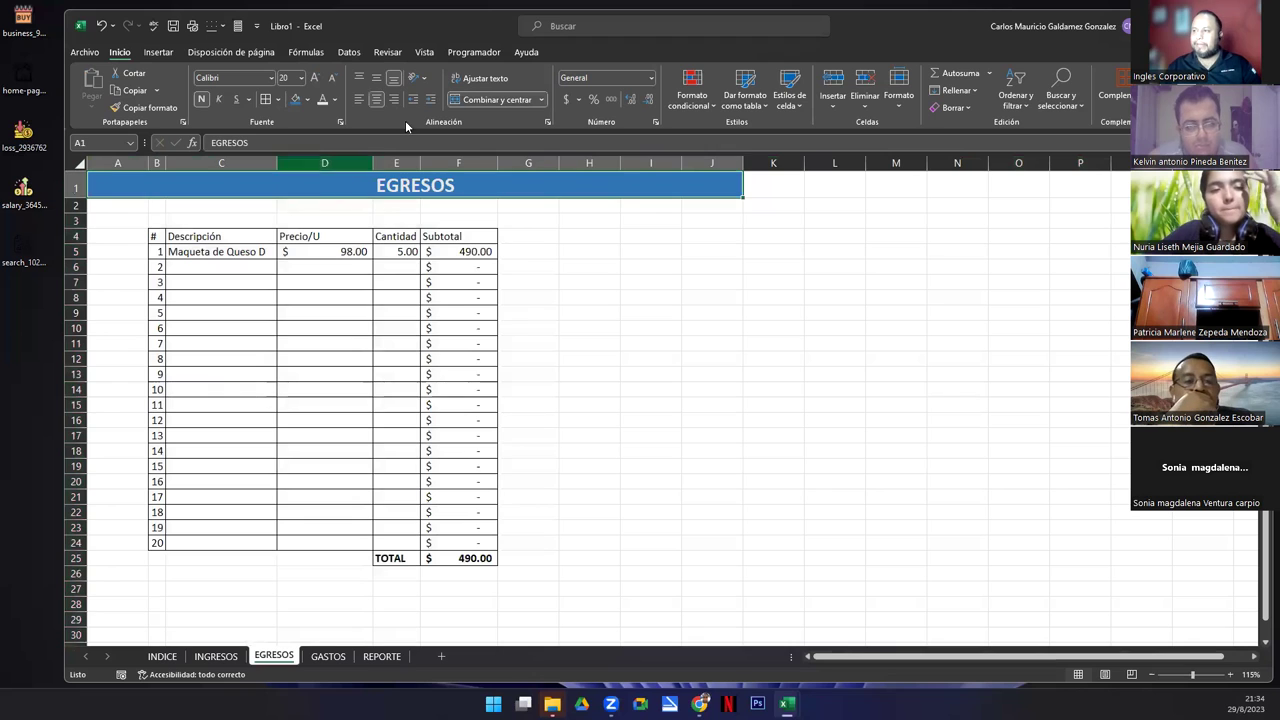
click(309, 100)
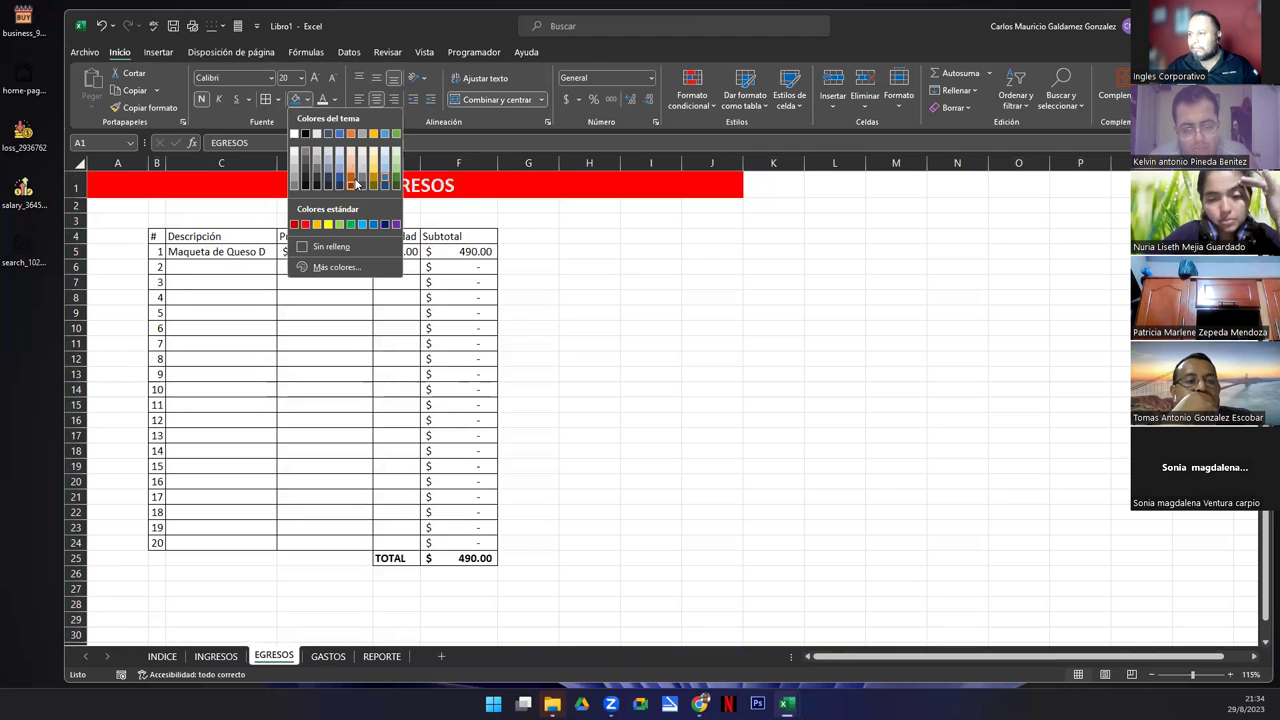
click(351, 181)
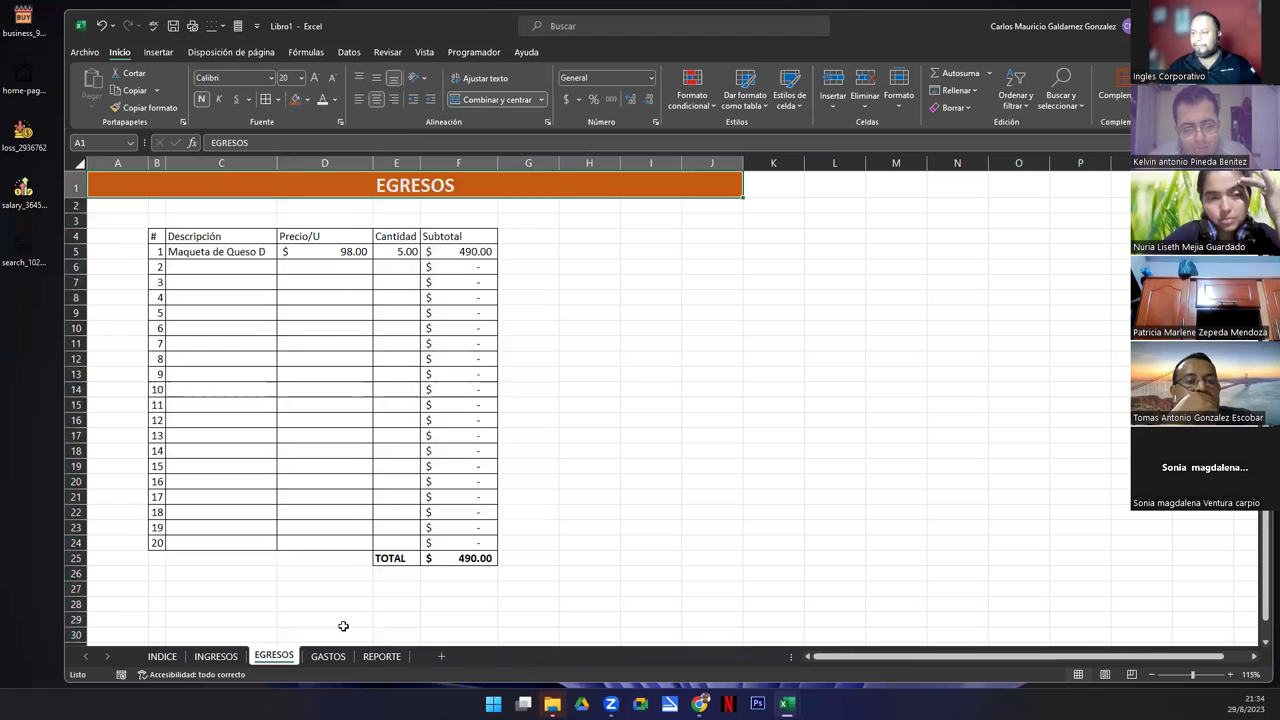
click(330, 658)
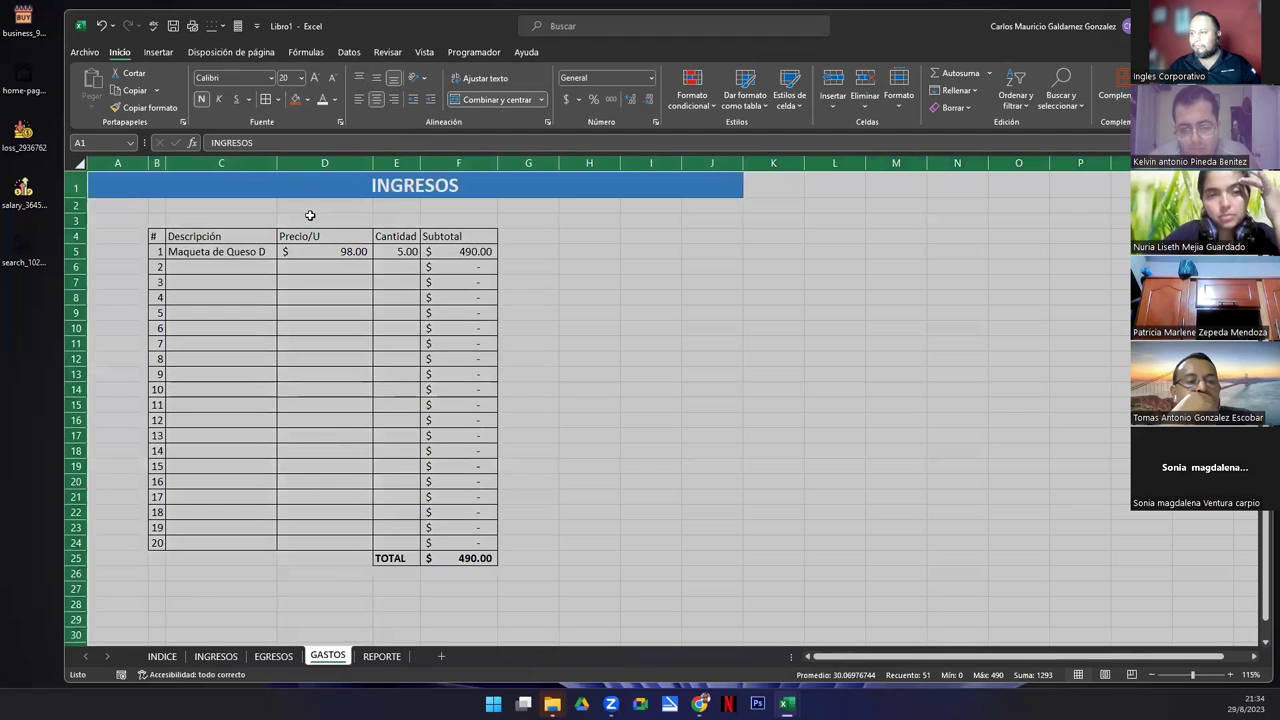
Step: Retitle the GASTOS sheet's banner to GASTOS and fill it dark grey
click(300, 186)
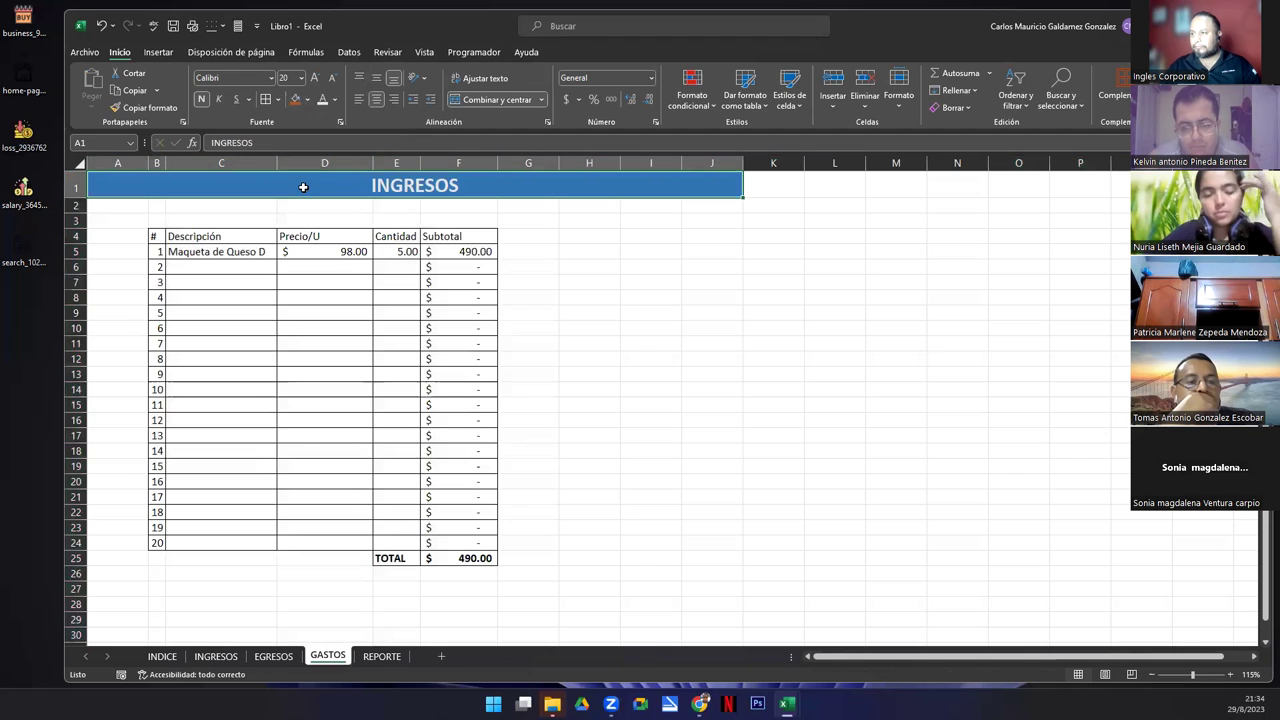
double_click(381, 185)
drag(195, 193, 88, 186)
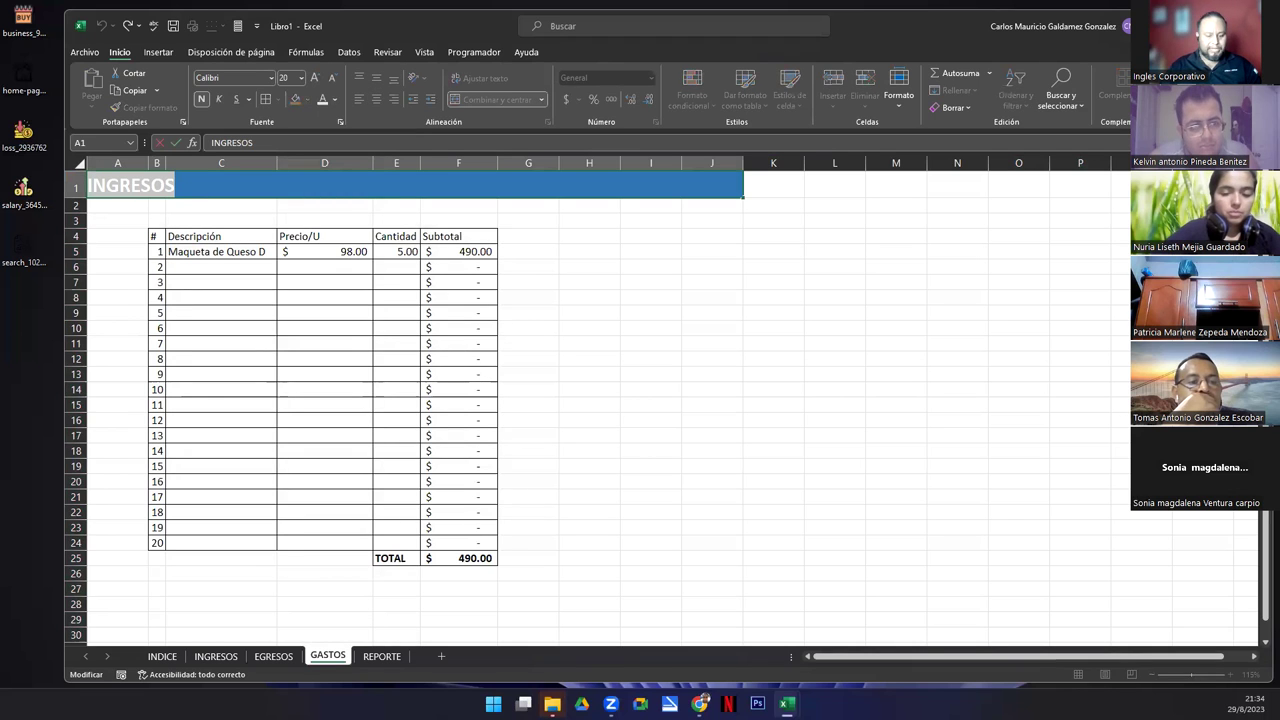
text(GASTOS)
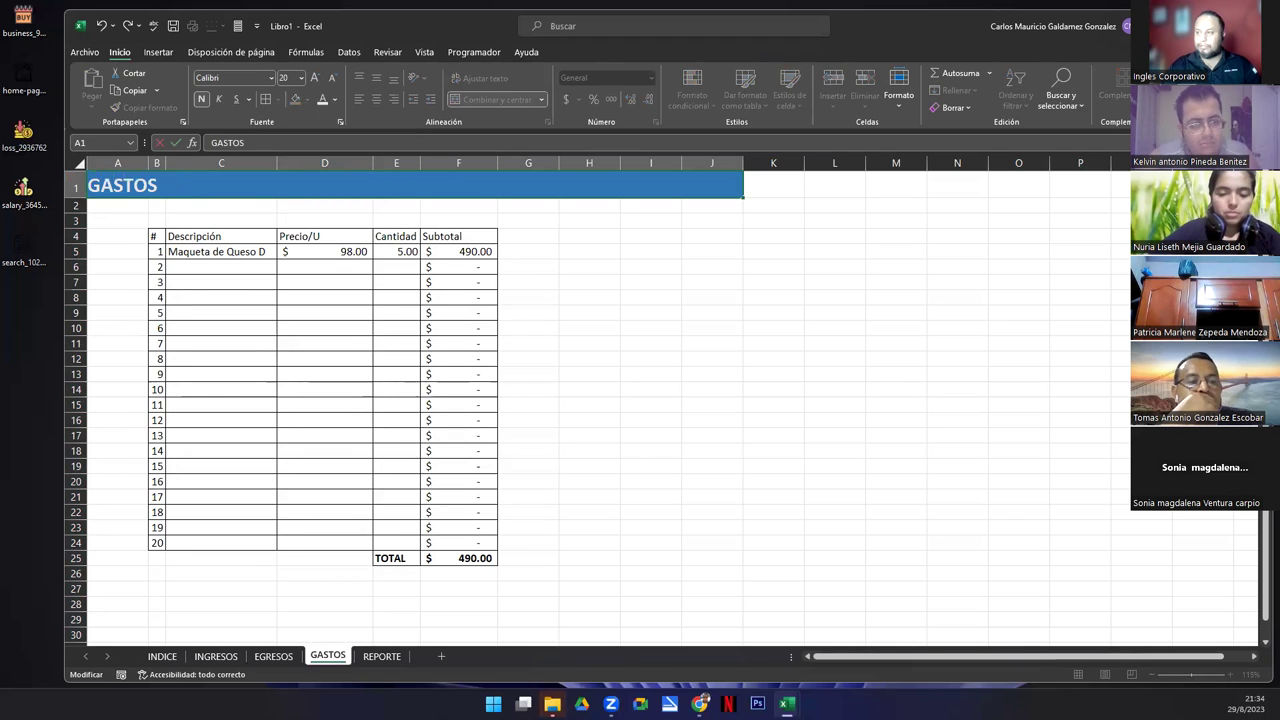
key(Return)
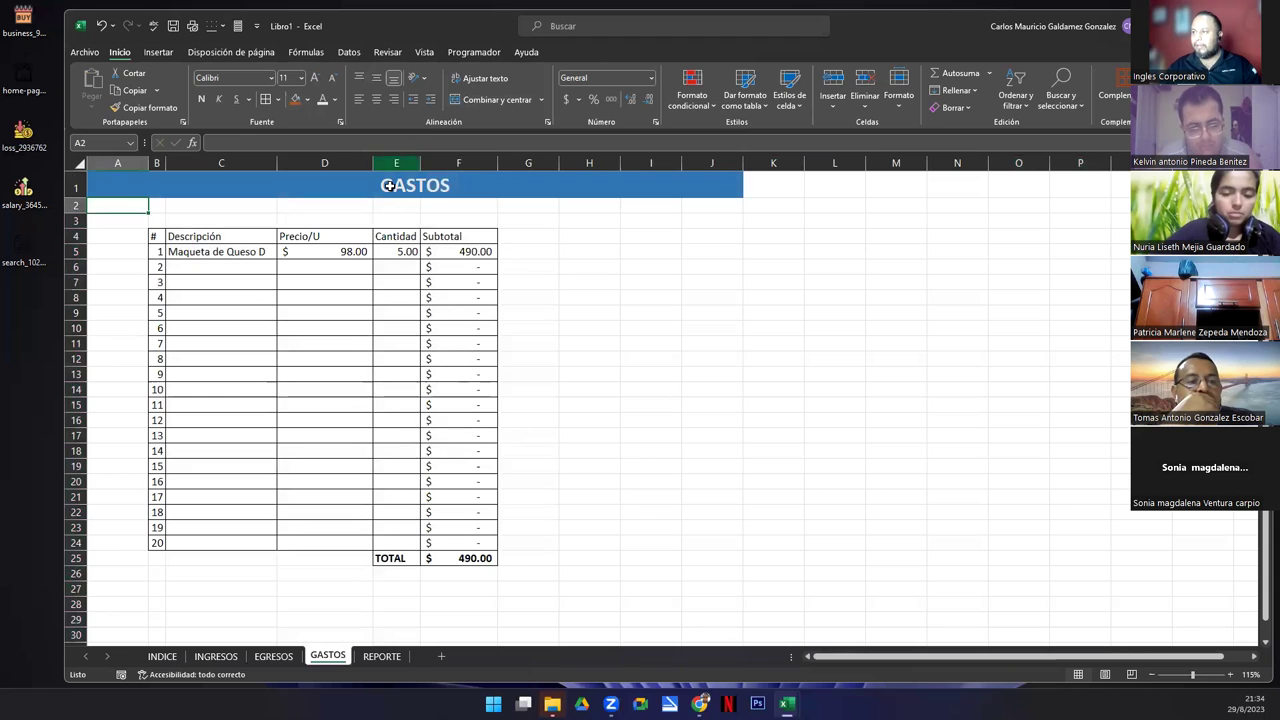
key(Up)
click(308, 101)
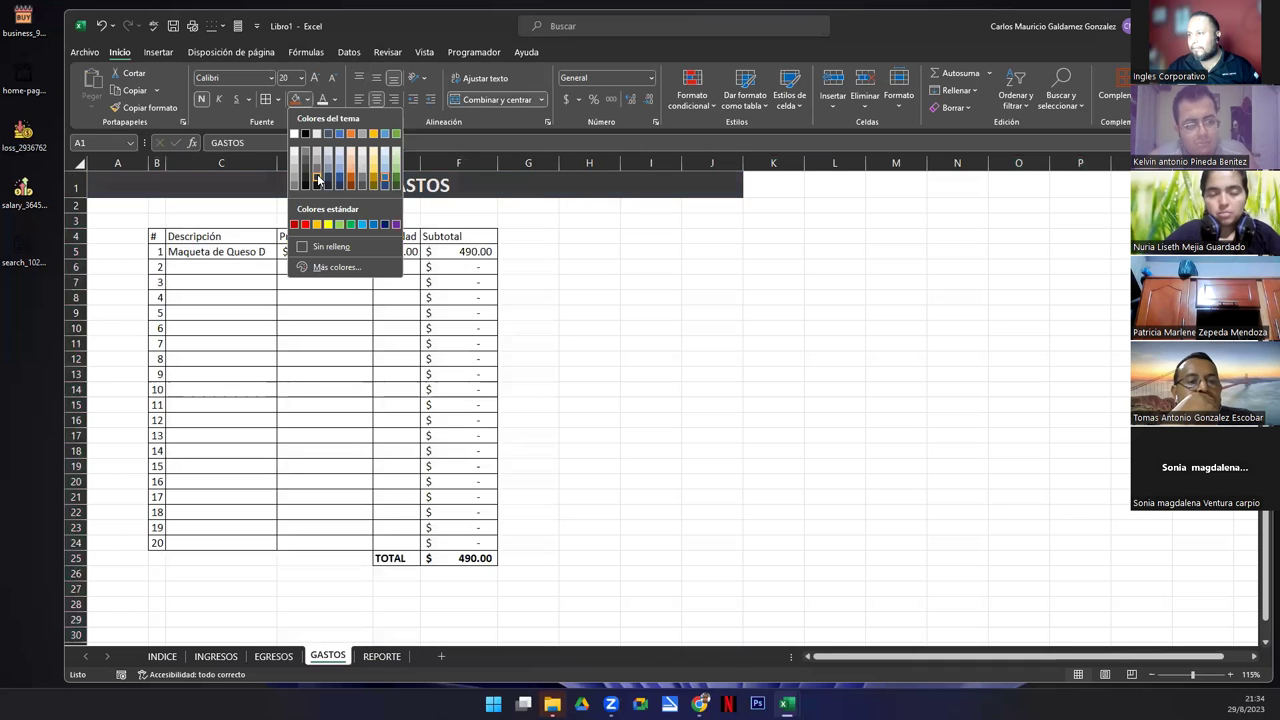
click(318, 180)
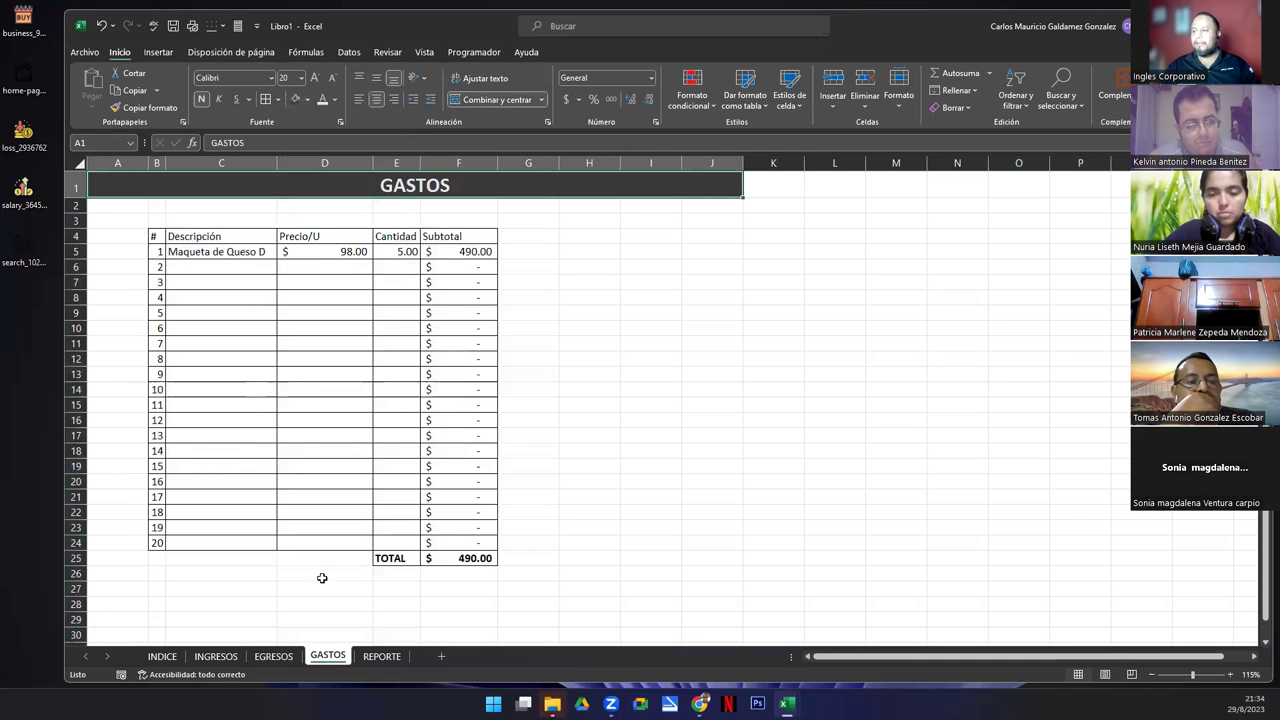
Step: Compare with the INGRESOS and EGRESOS sheets, then copy the entire GASTOS sheet
click(226, 662)
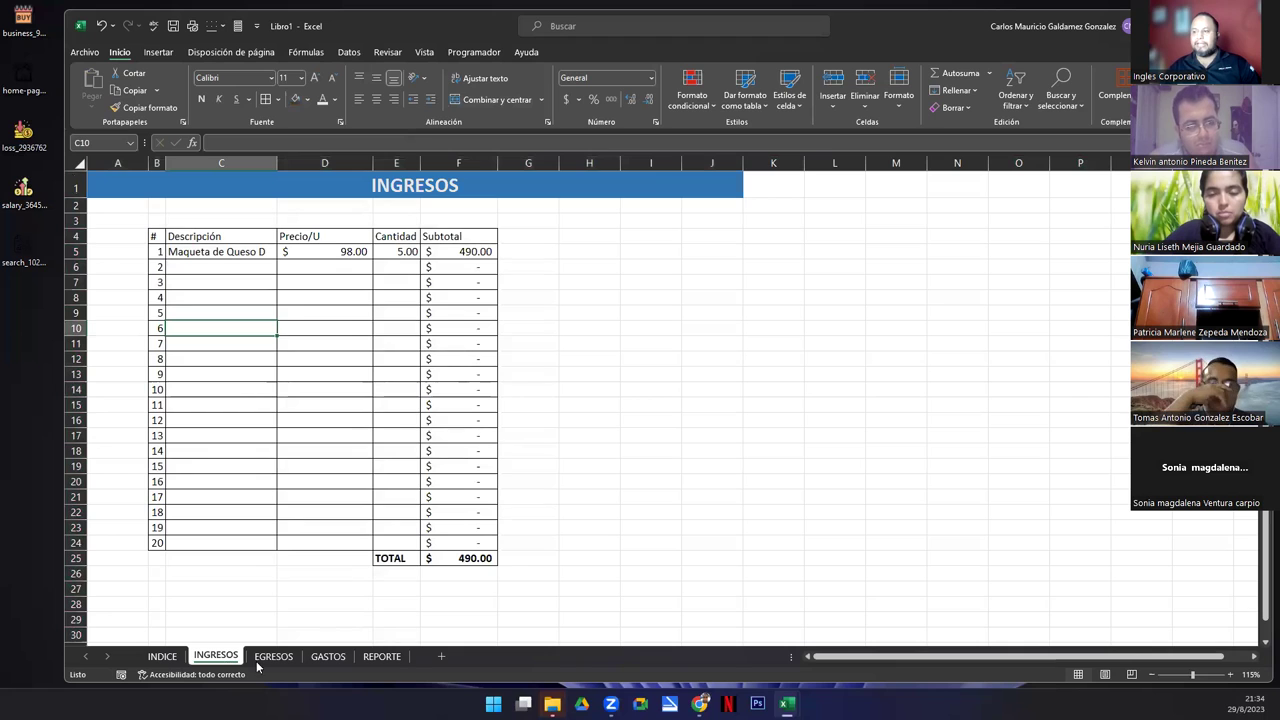
click(270, 658)
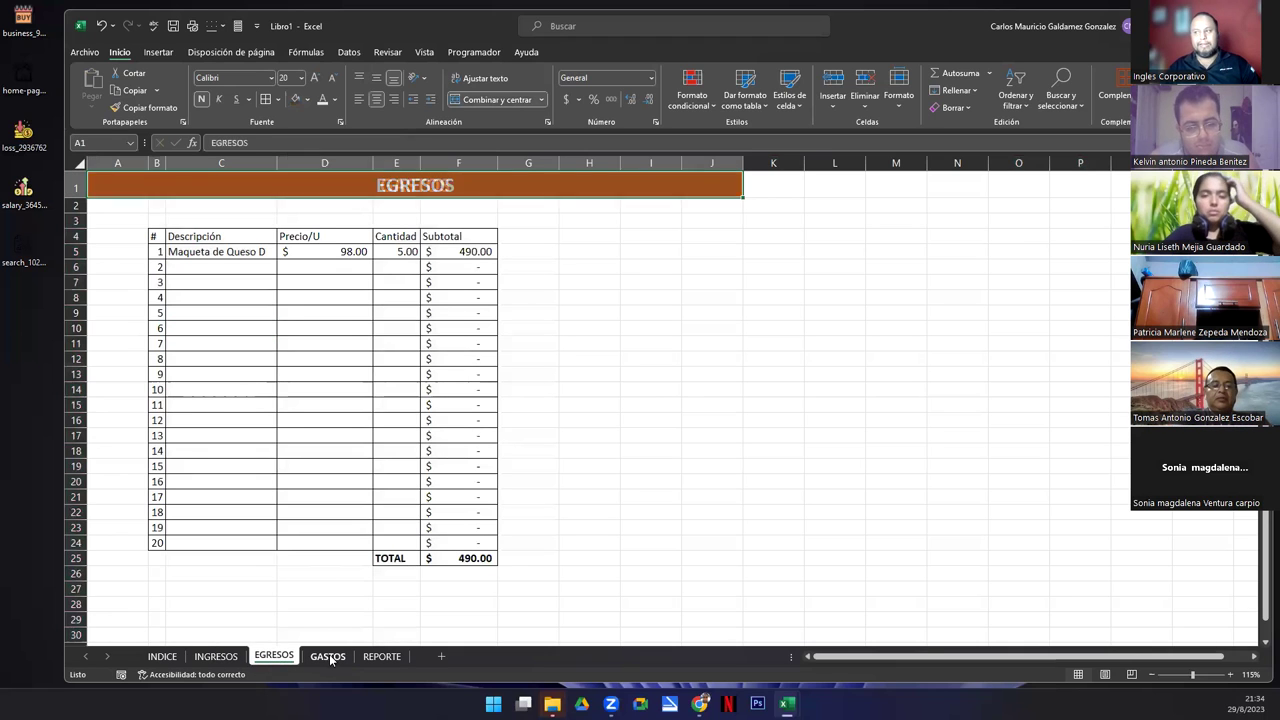
click(330, 658)
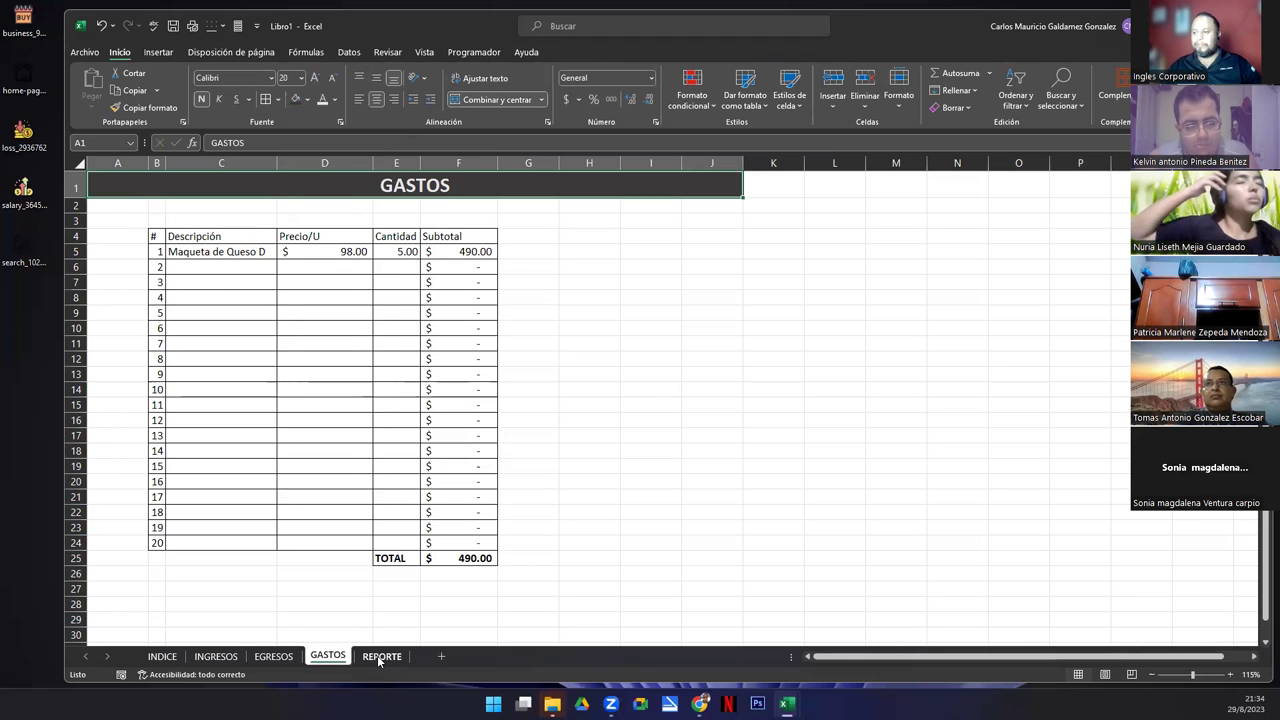
click(79, 163)
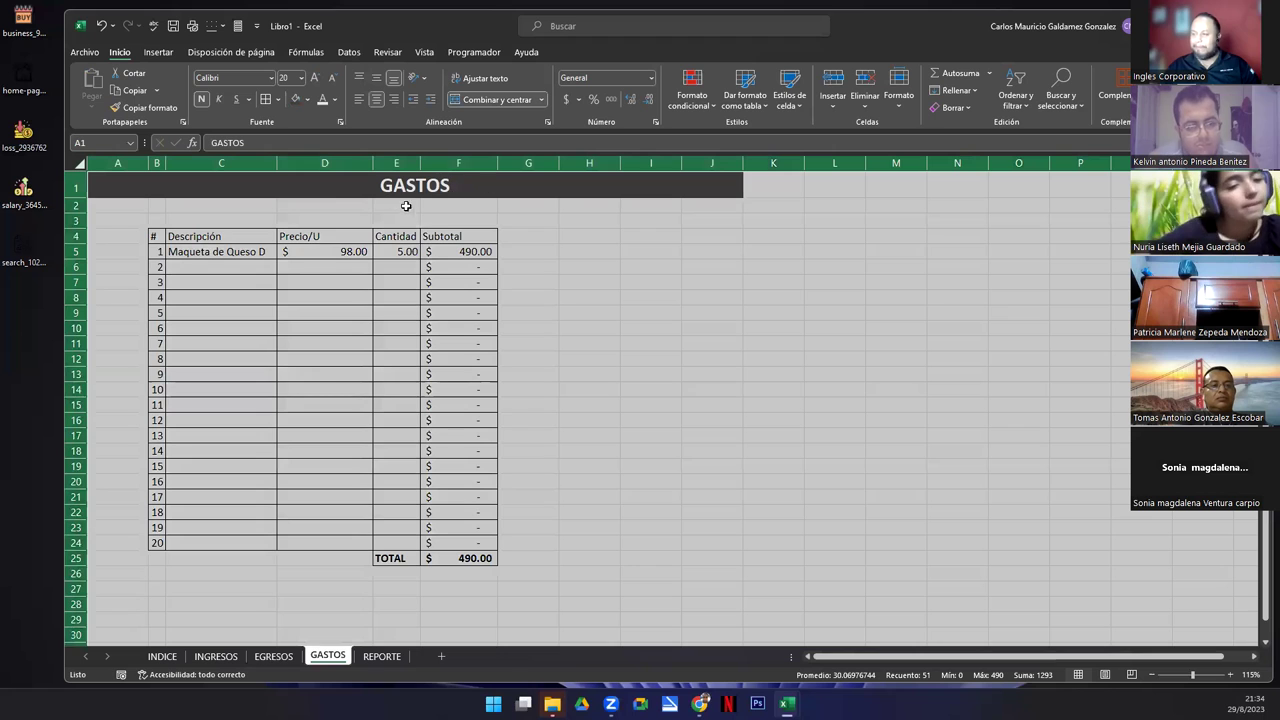
key(ctrl+c)
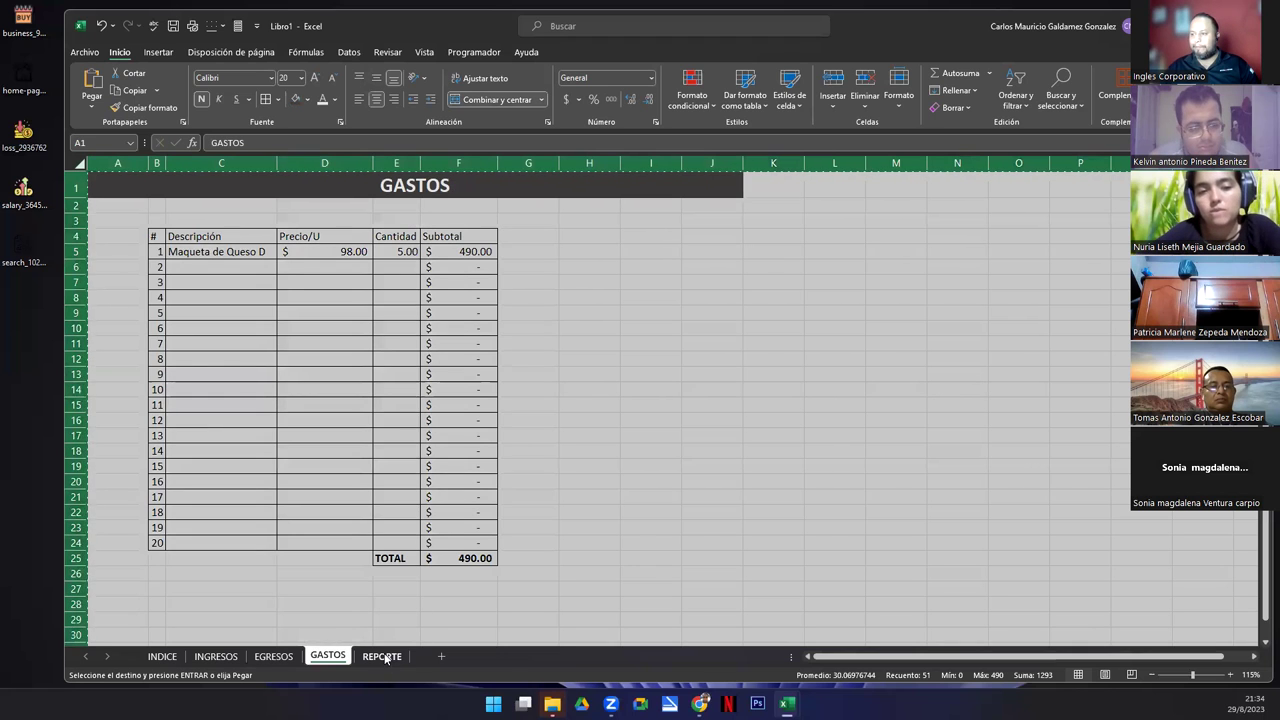
Step: On the REPORTE sheet, rename the banner title to REPORTE
click(382, 657)
click(78, 163)
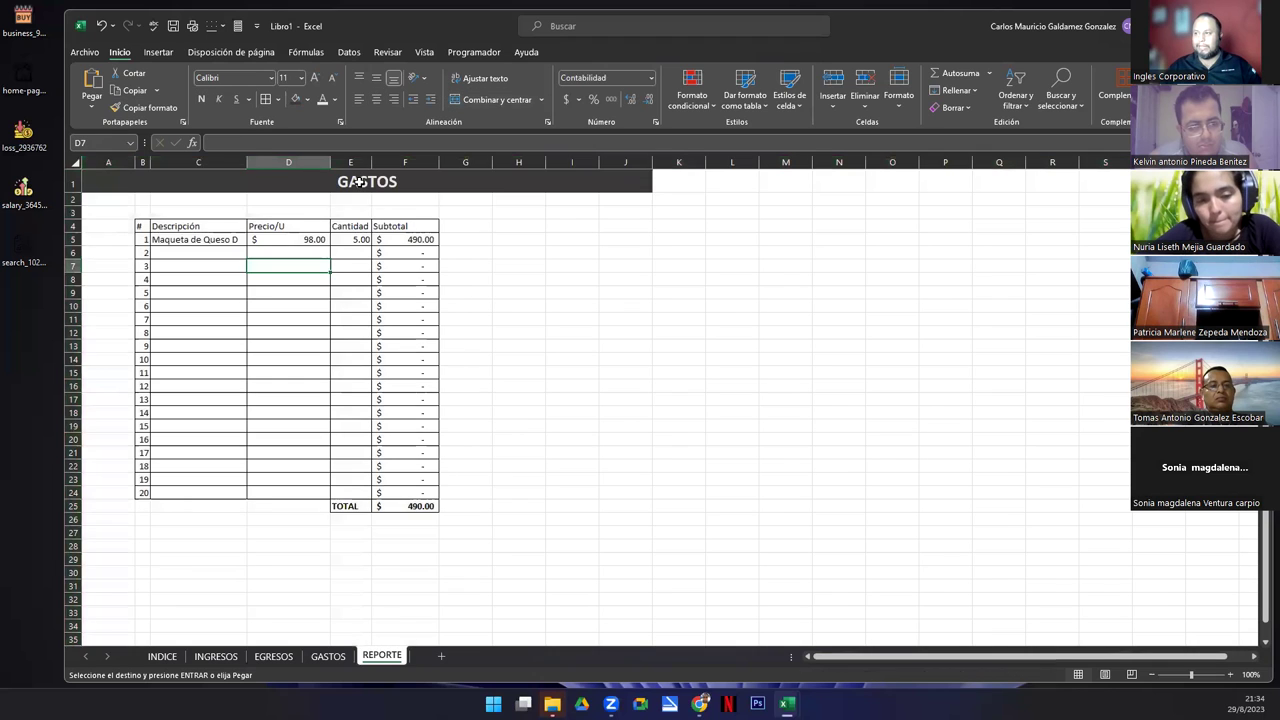
double_click(361, 182)
double_click(361, 182)
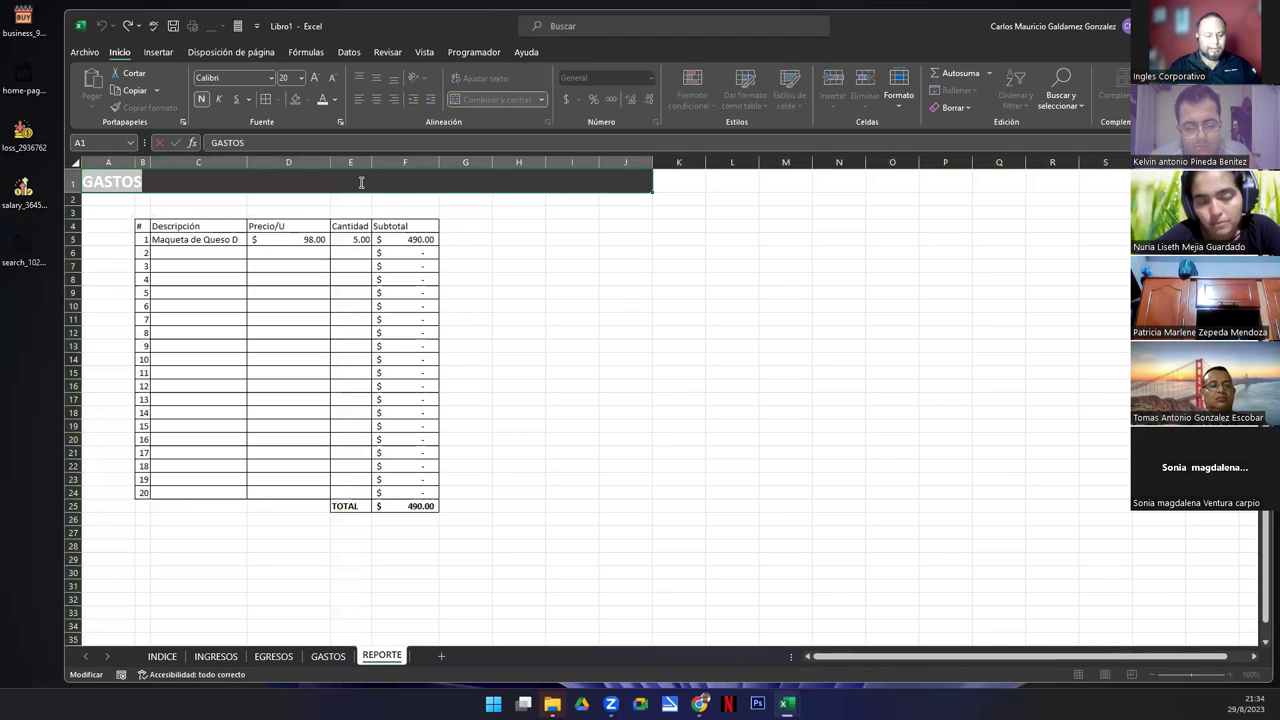
text(r)
text(REPORTE)
key(Return)
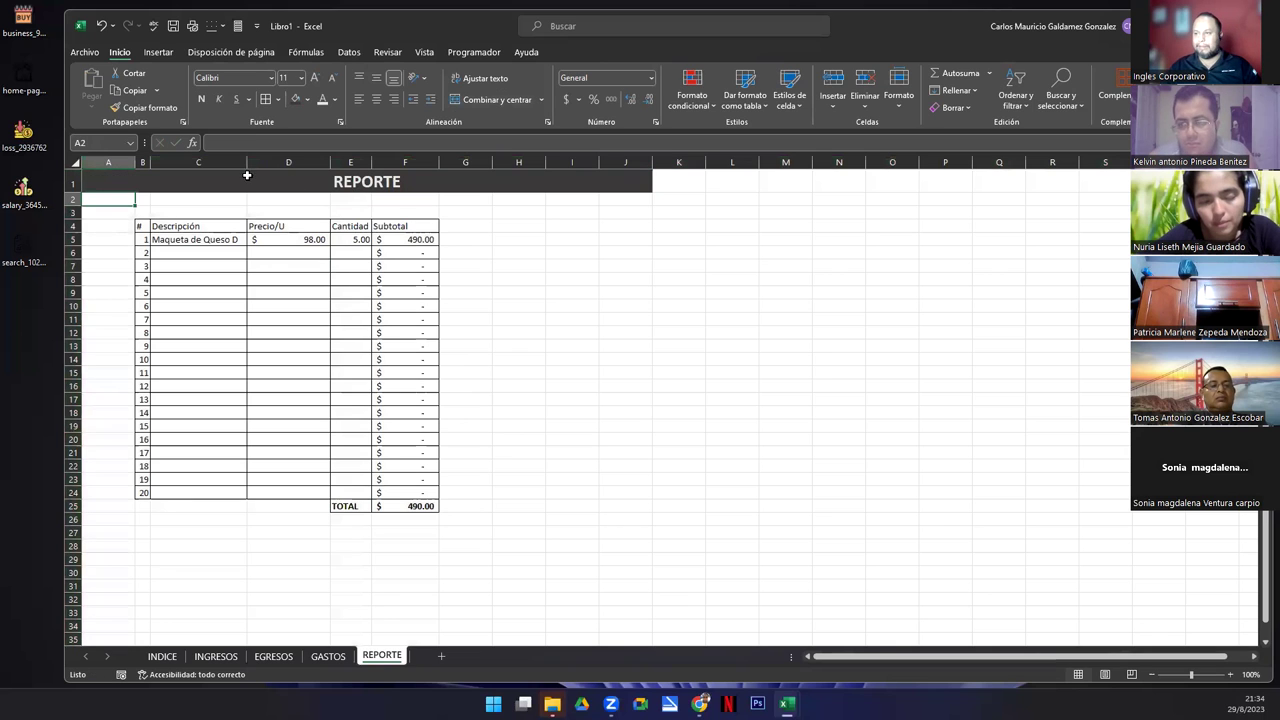
Step: Delete rows 4 through 27 to clear the table from REPORTE
drag(71, 226, 72, 532)
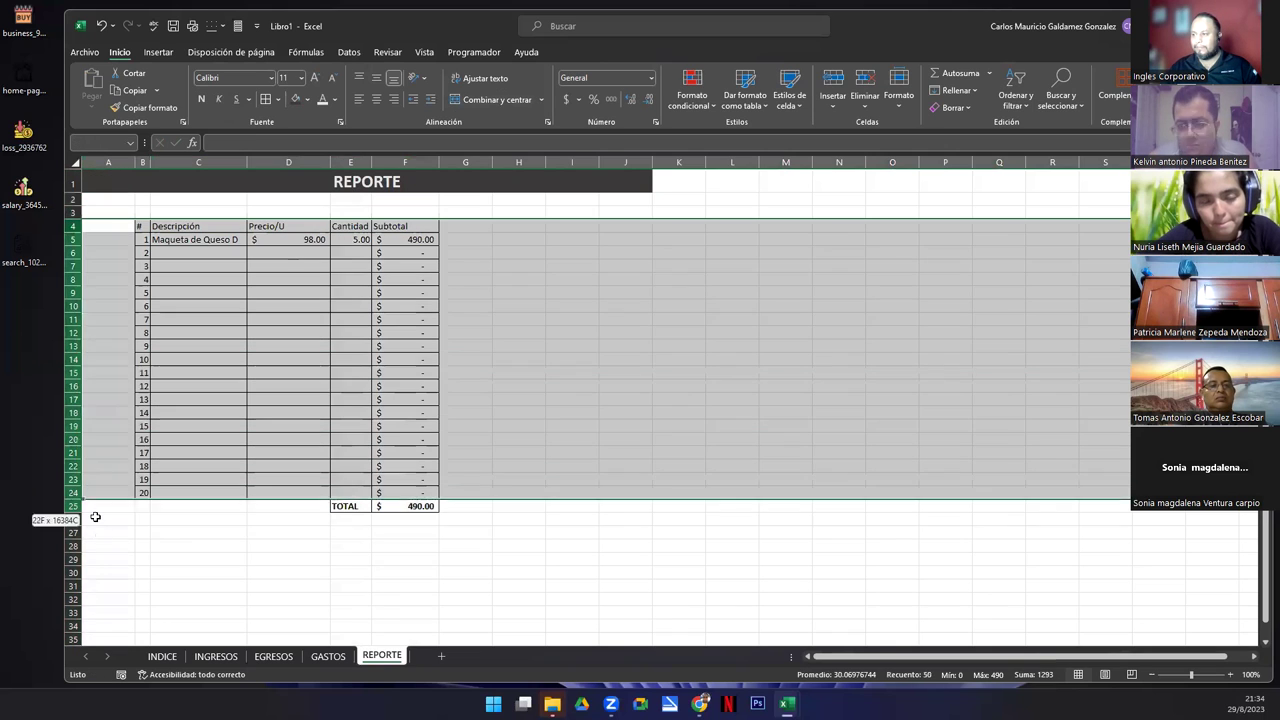
right_click(67, 445)
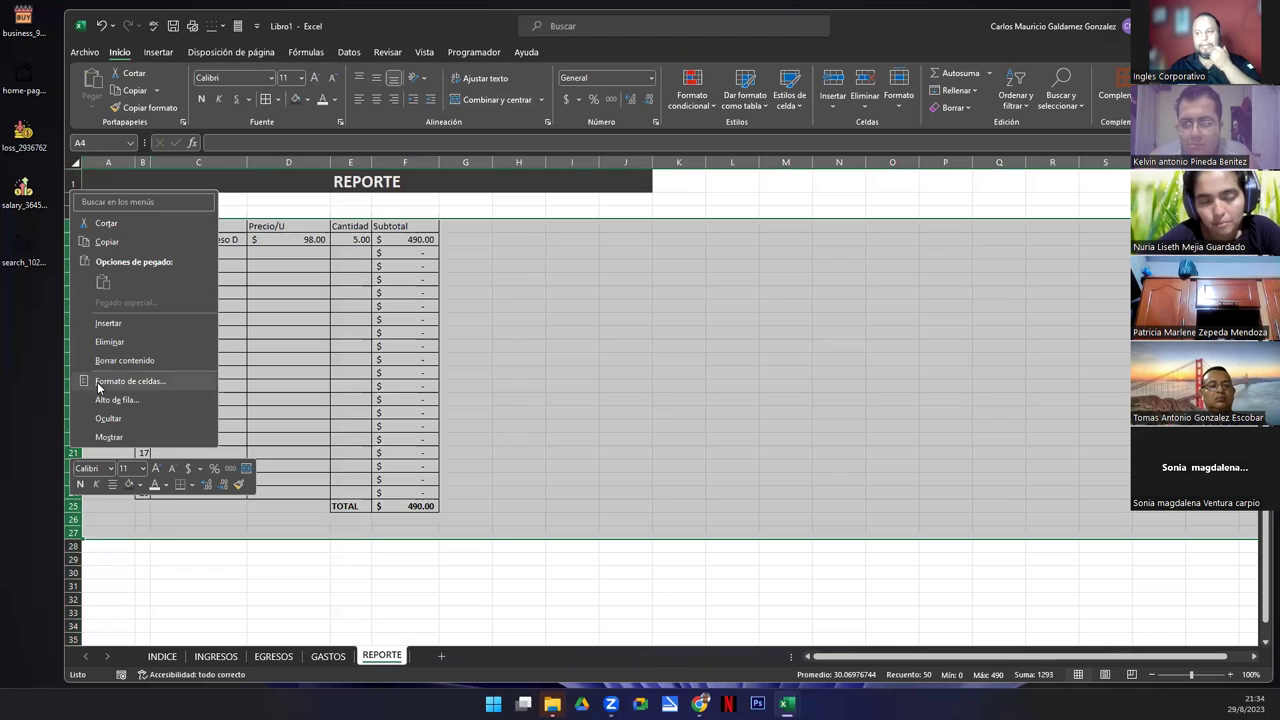
key(Escape)
click(322, 294)
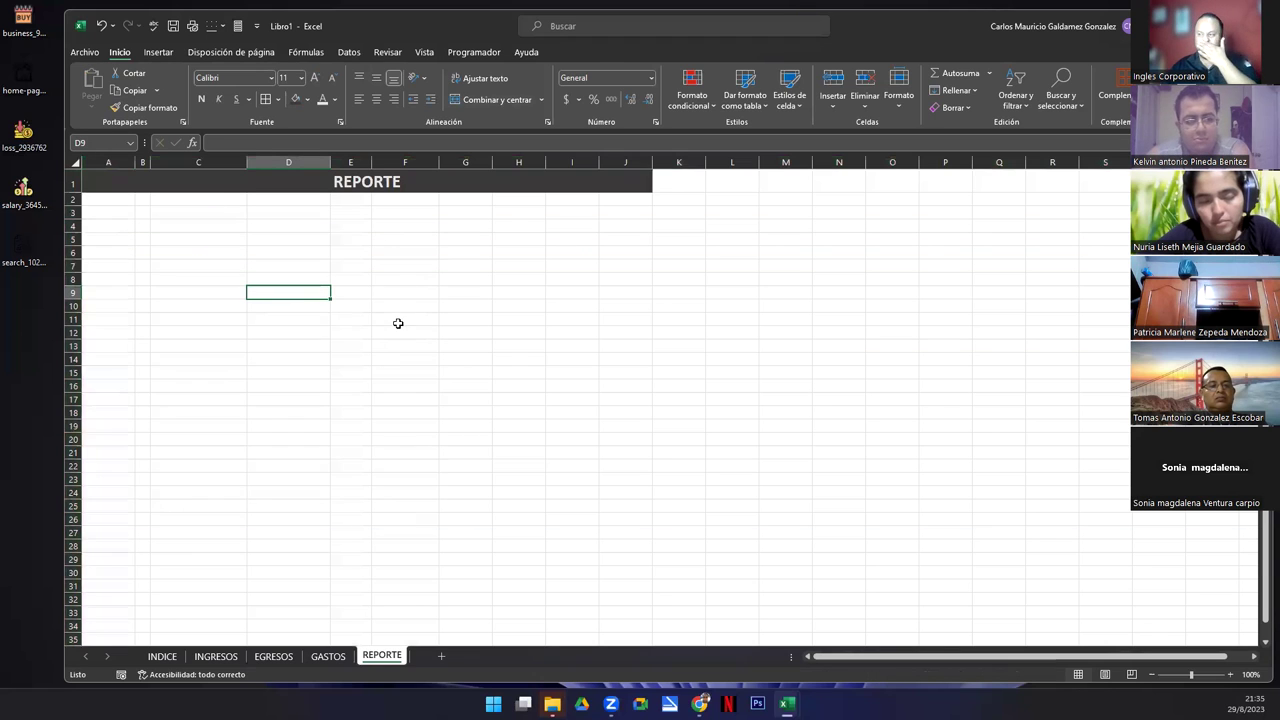
Step: Fill the REPORTE title banner with purple
click(321, 183)
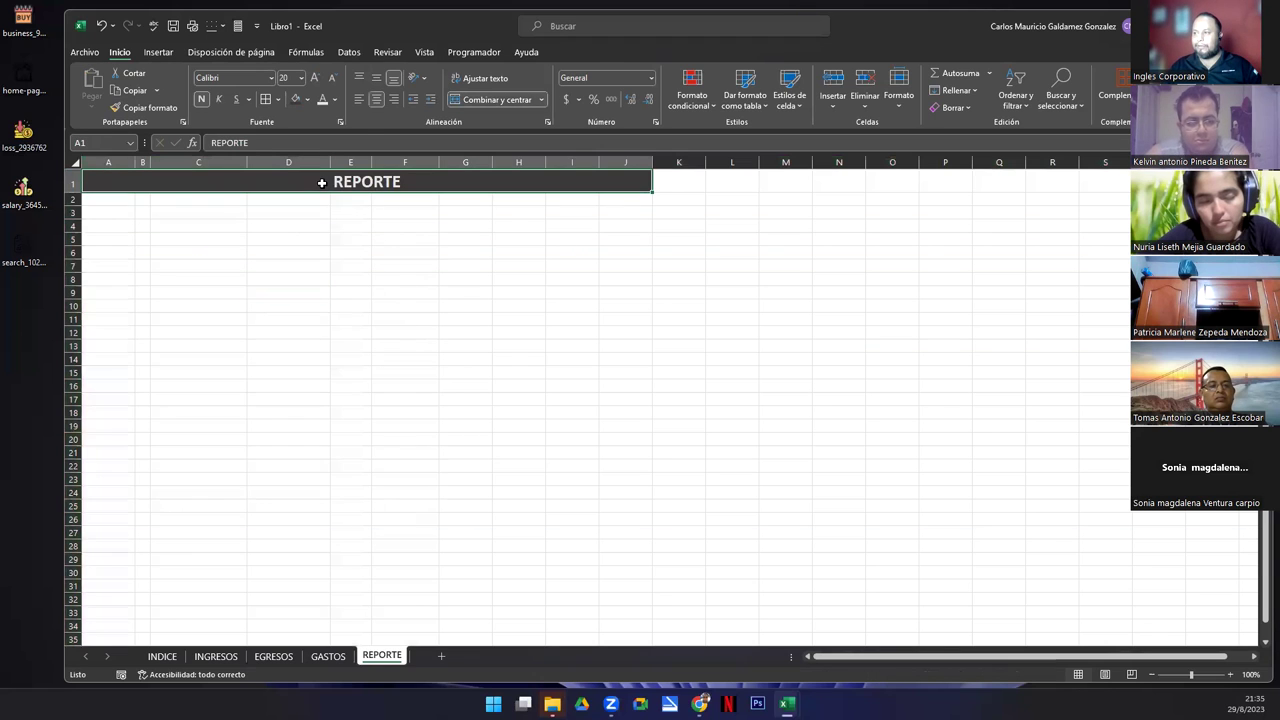
click(307, 99)
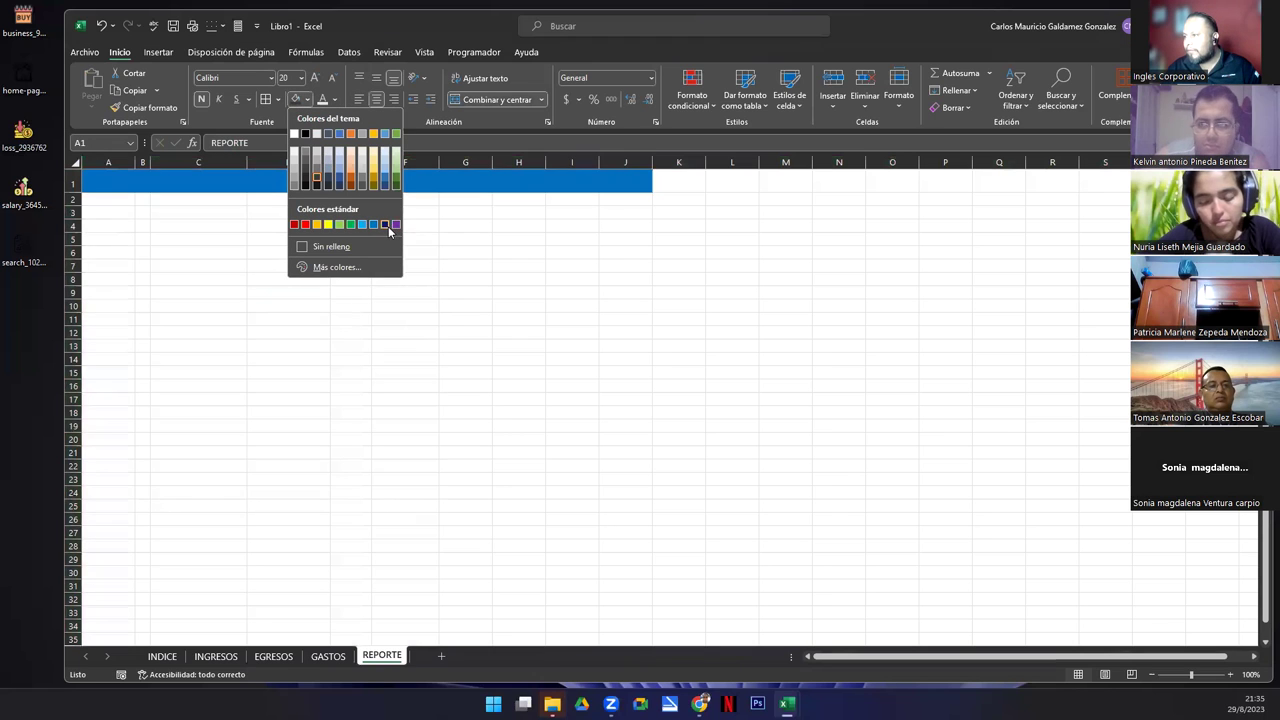
click(395, 228)
click(374, 317)
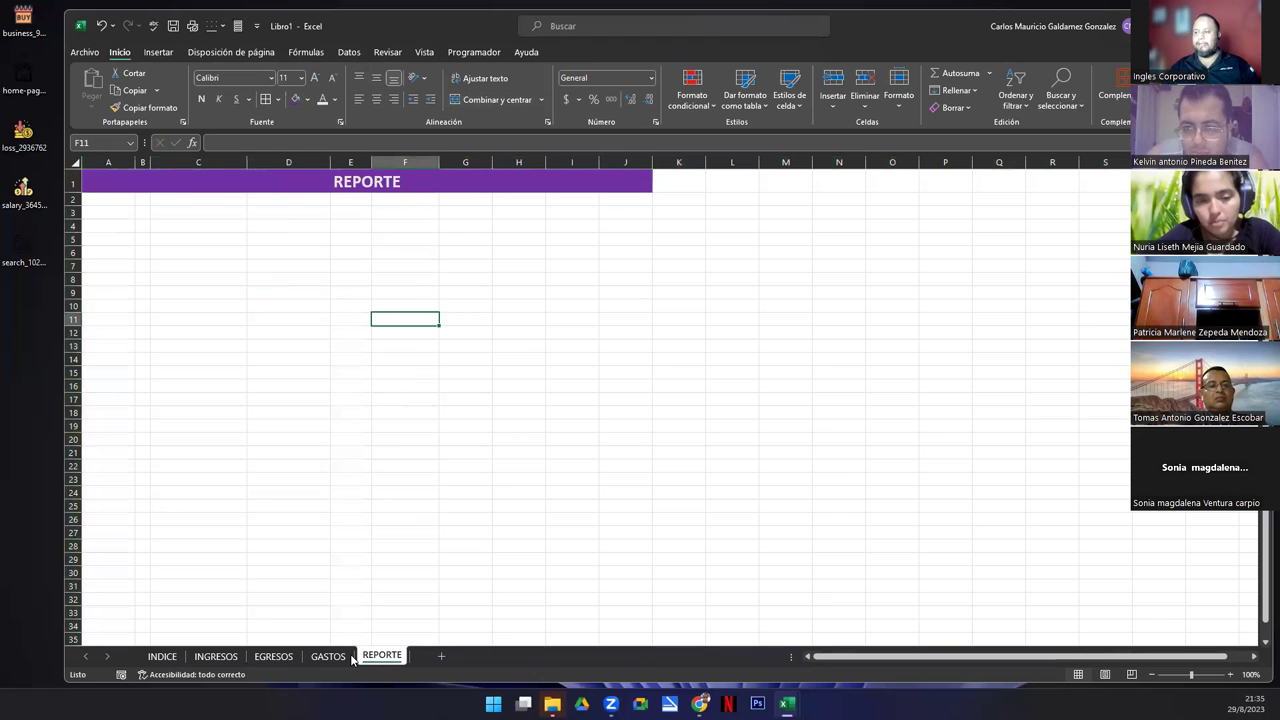
click(216, 656)
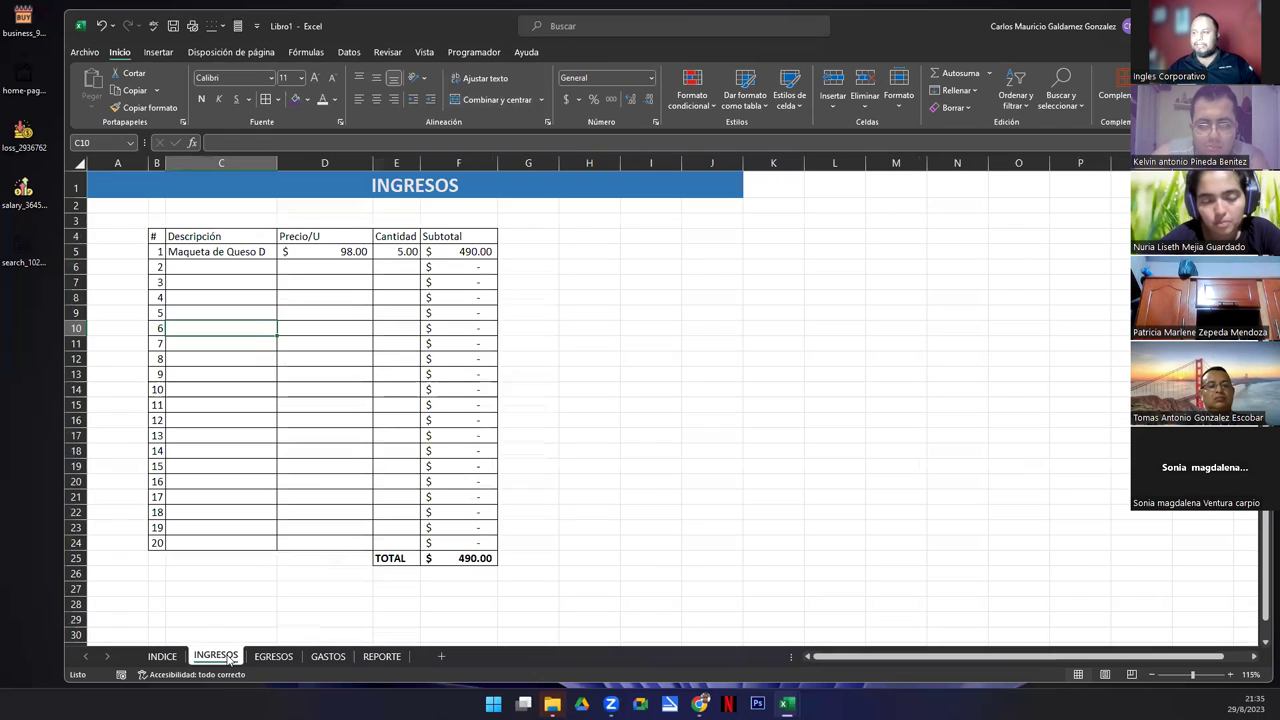
Step: Flip through the EGRESOS, GASTOS, REPORTE, INGRESOS and INDICE sheets
click(273, 656)
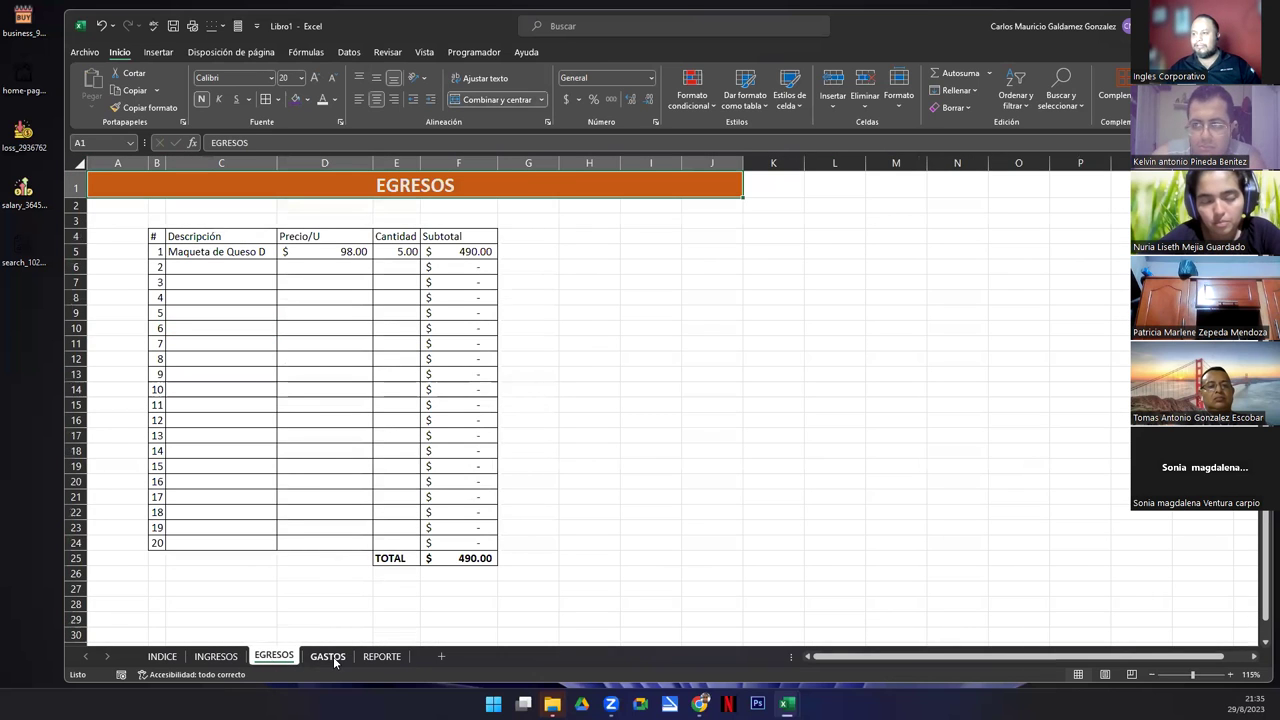
click(330, 657)
click(392, 658)
scroll(359, 521, up, 1)
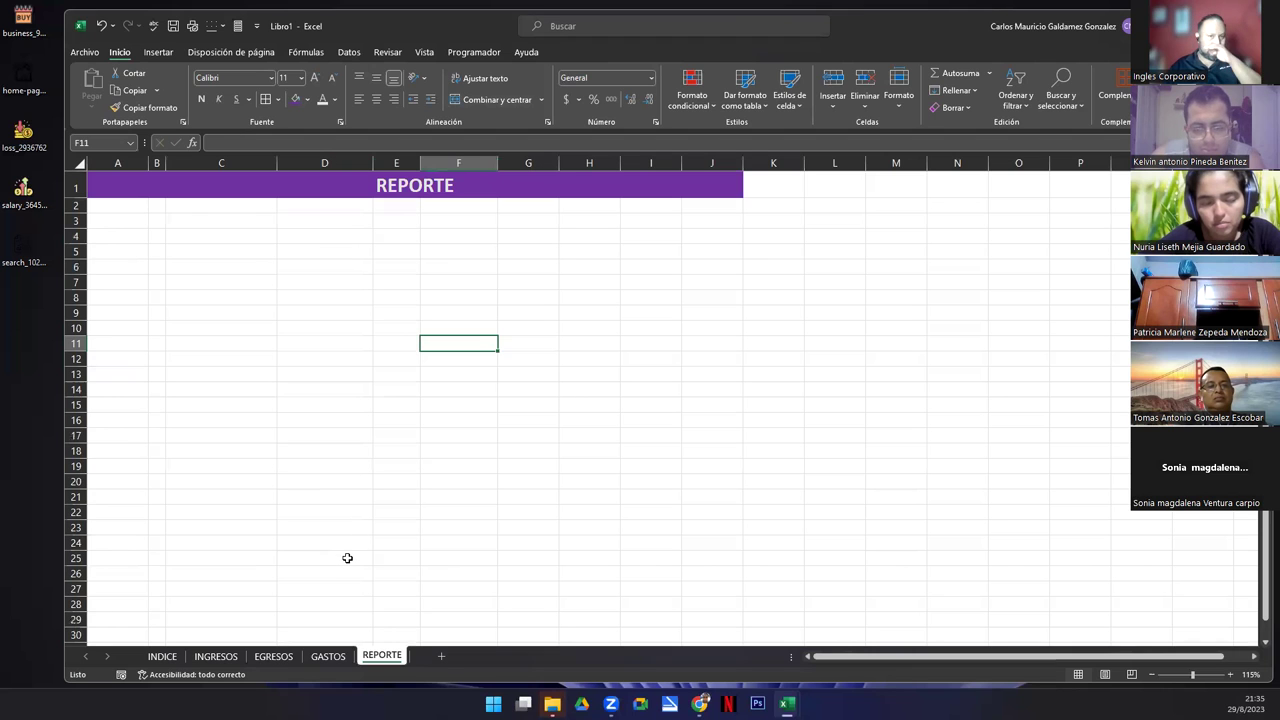
click(218, 657)
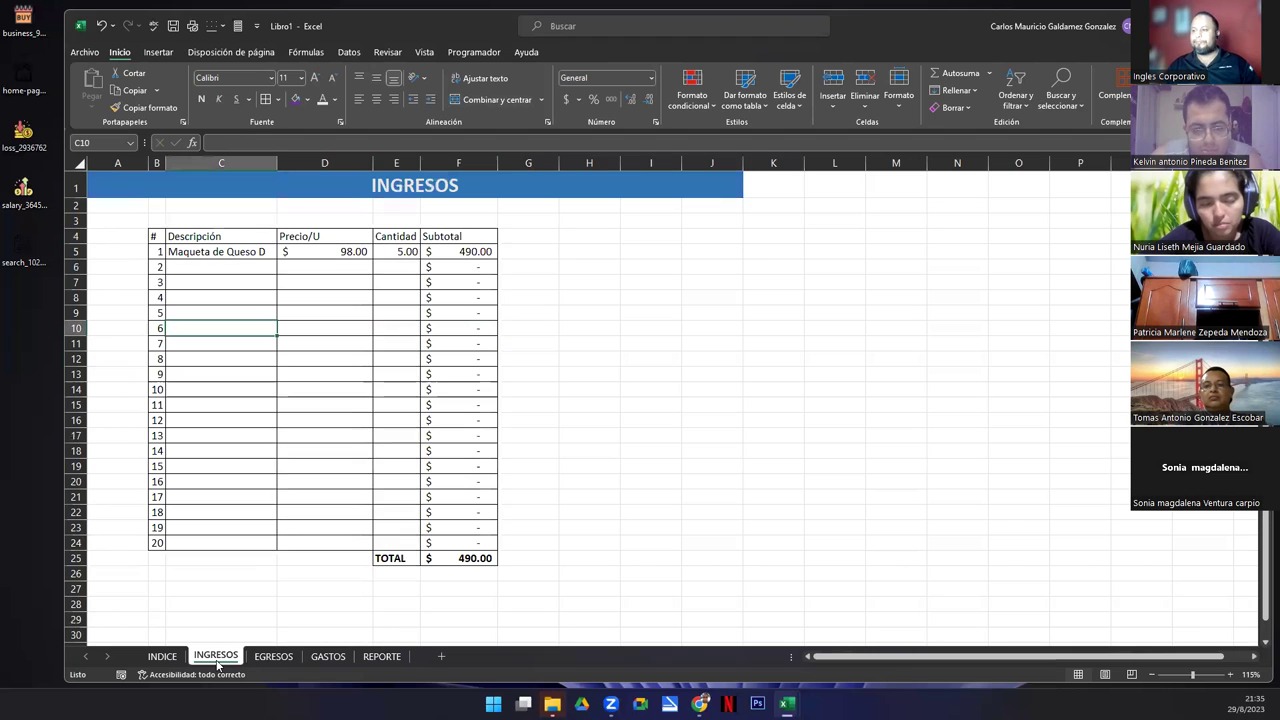
click(167, 662)
click(194, 663)
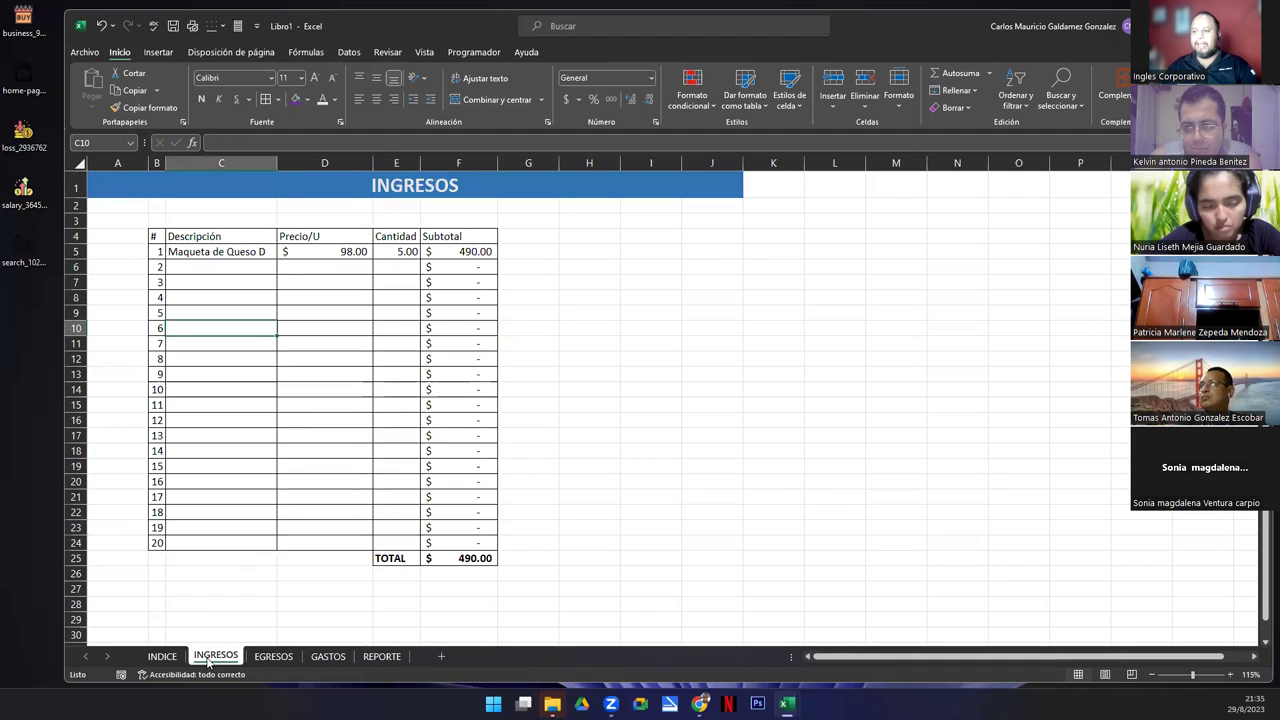
Step: Inspect cells C8 and C11 on GASTOS against INGRESOS, ending on EGRESOS
click(315, 660)
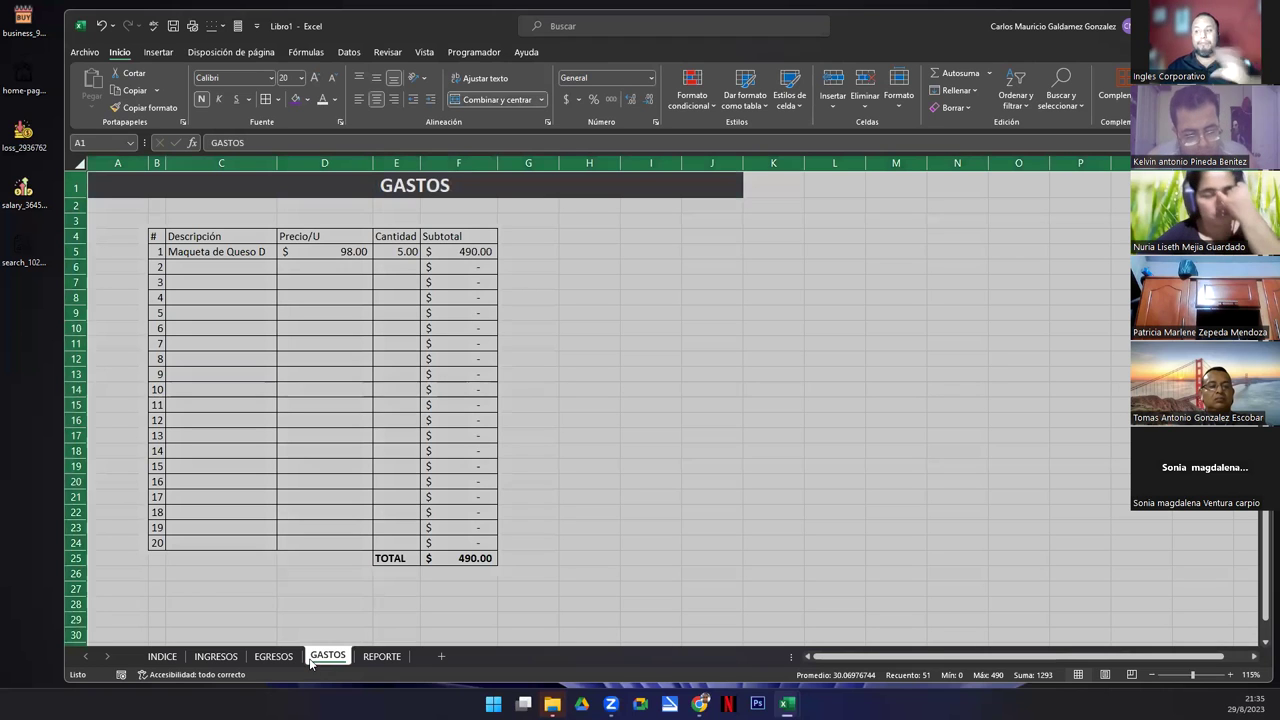
click(200, 294)
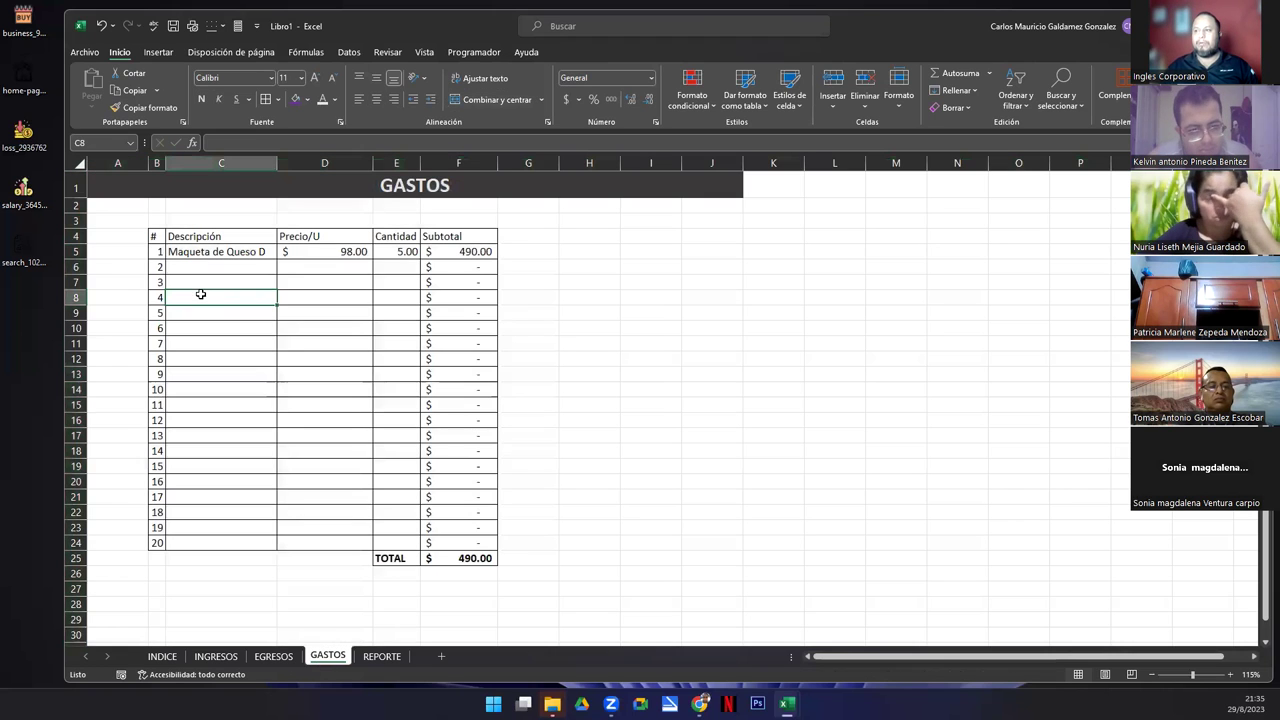
click(215, 656)
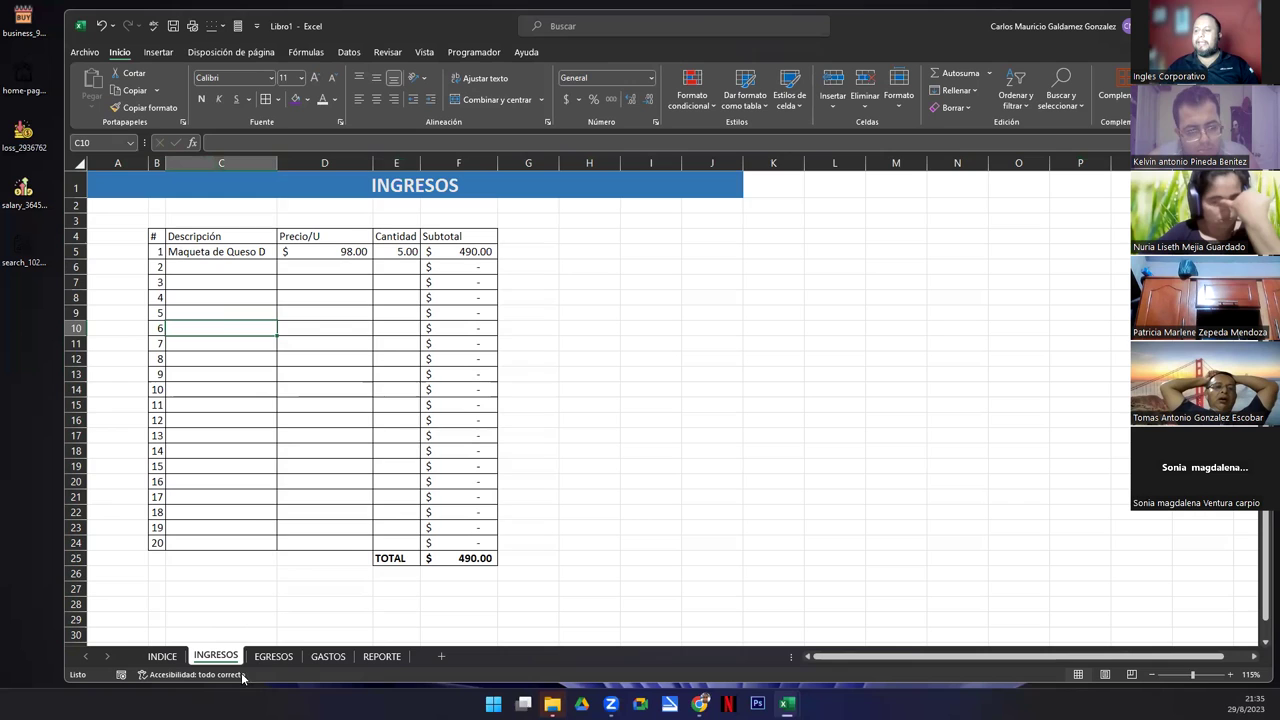
click(272, 657)
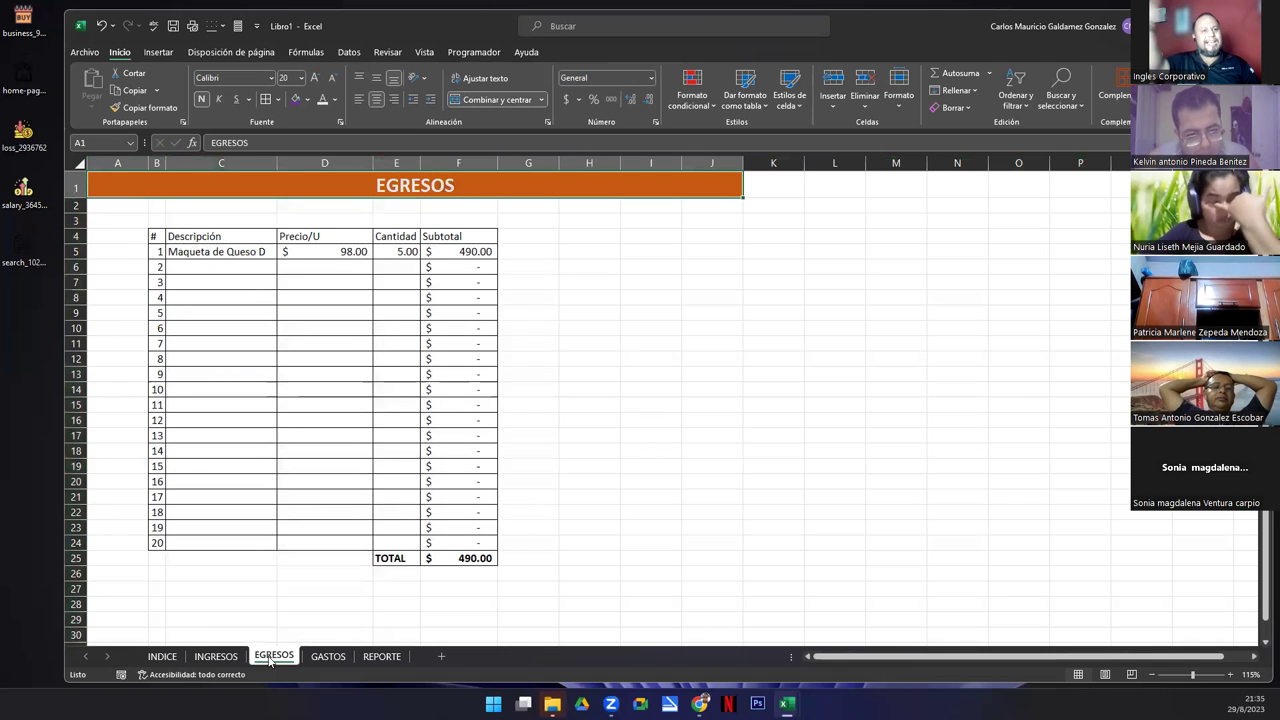
click(327, 657)
click(256, 342)
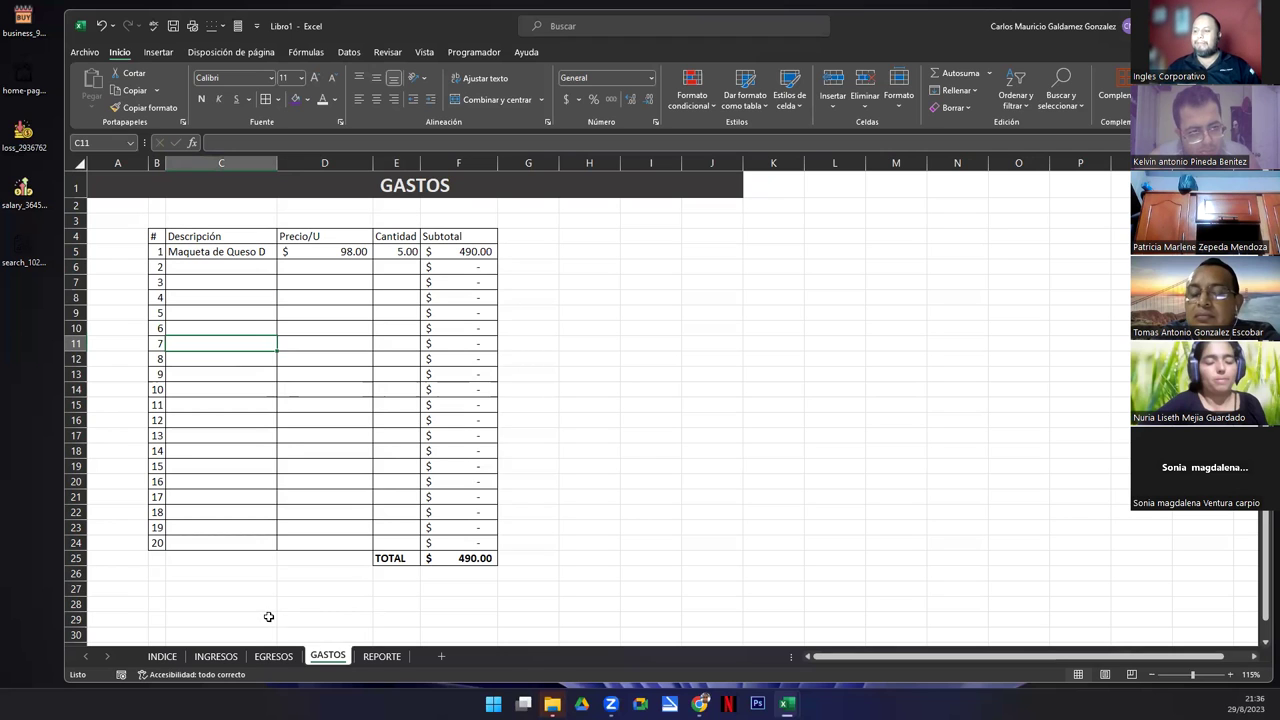
click(214, 656)
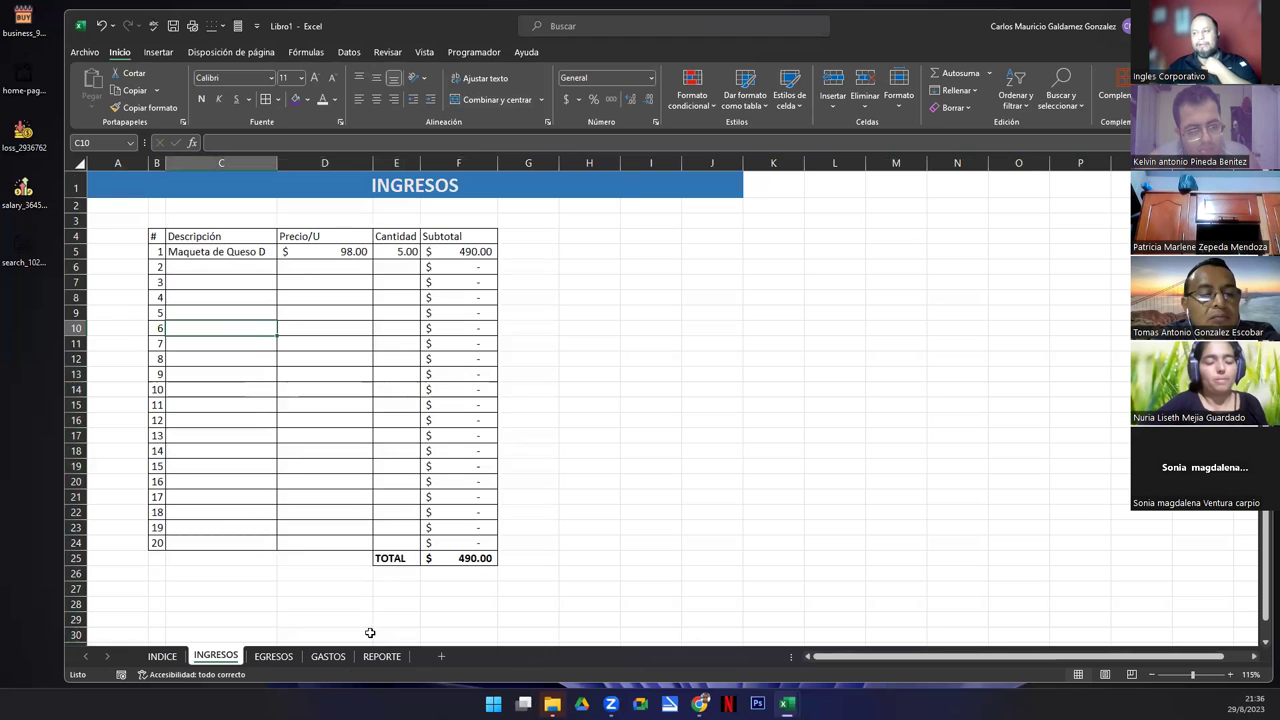
click(268, 660)
Step: In EGRESOS row 5 enter Lbs de Queso D, price 4.85, quantity 20, and check F25
click(227, 256)
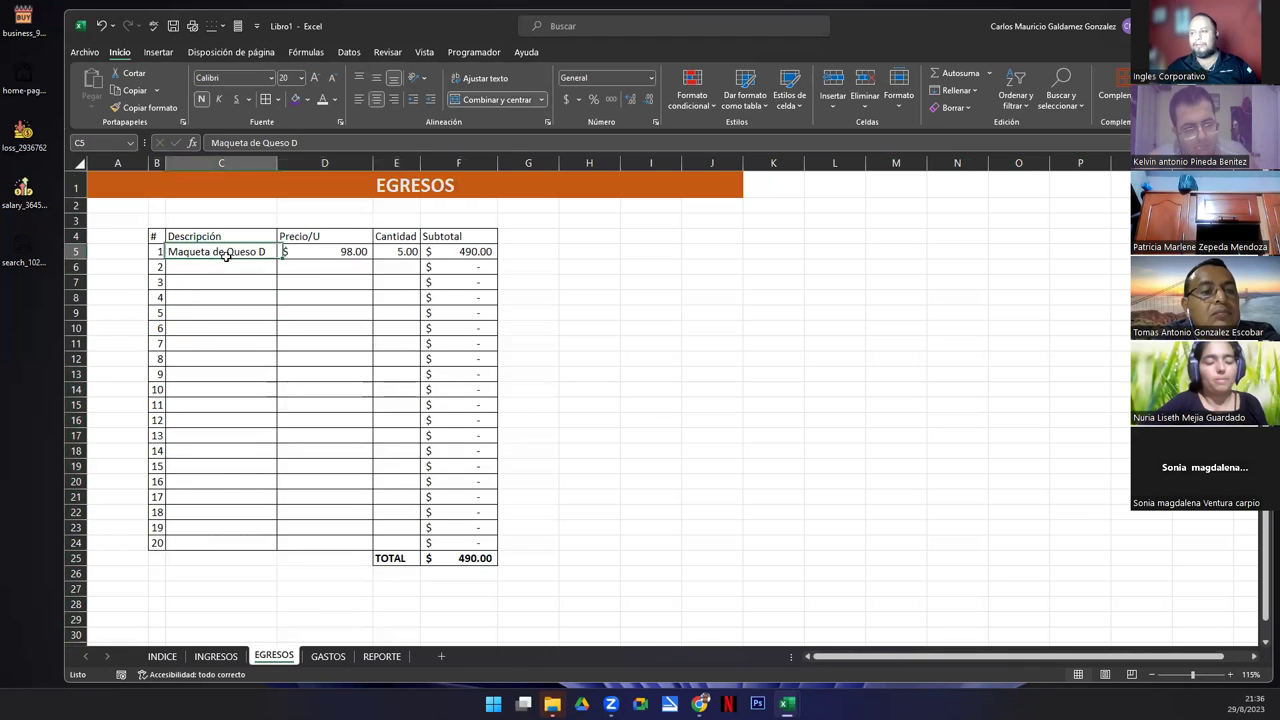
click(349, 251)
key(Left)
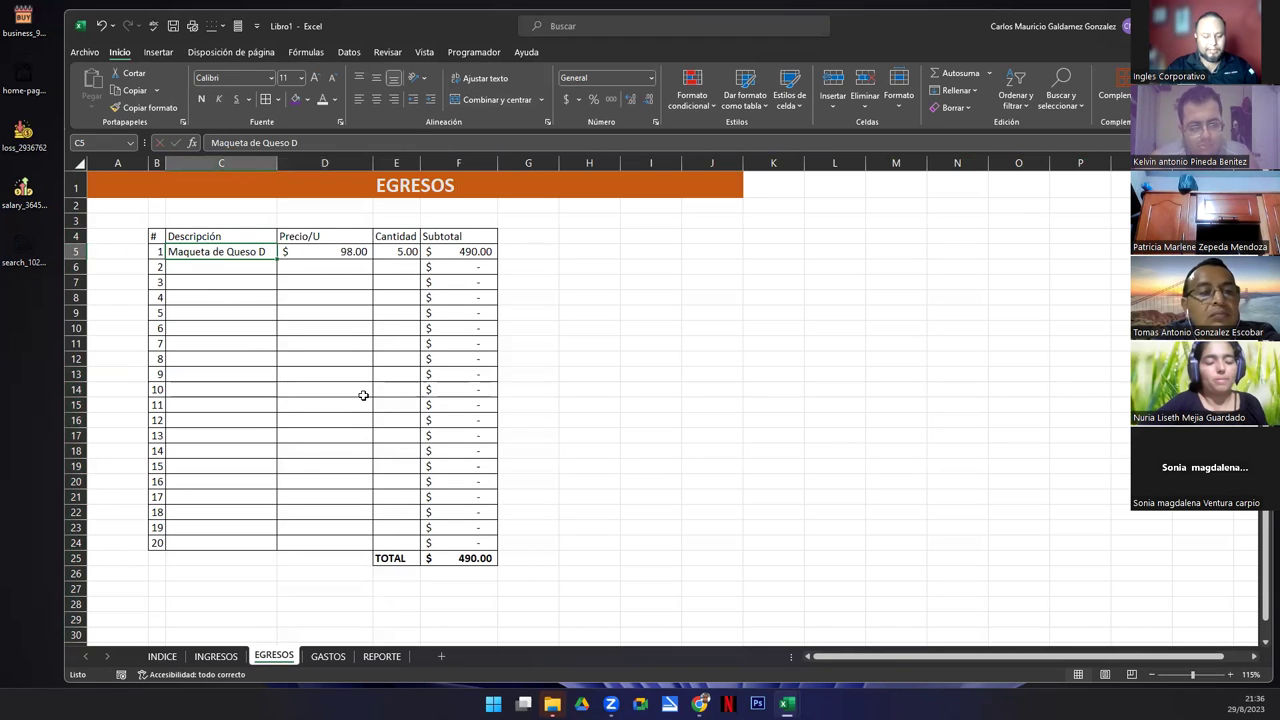
text(IBS)
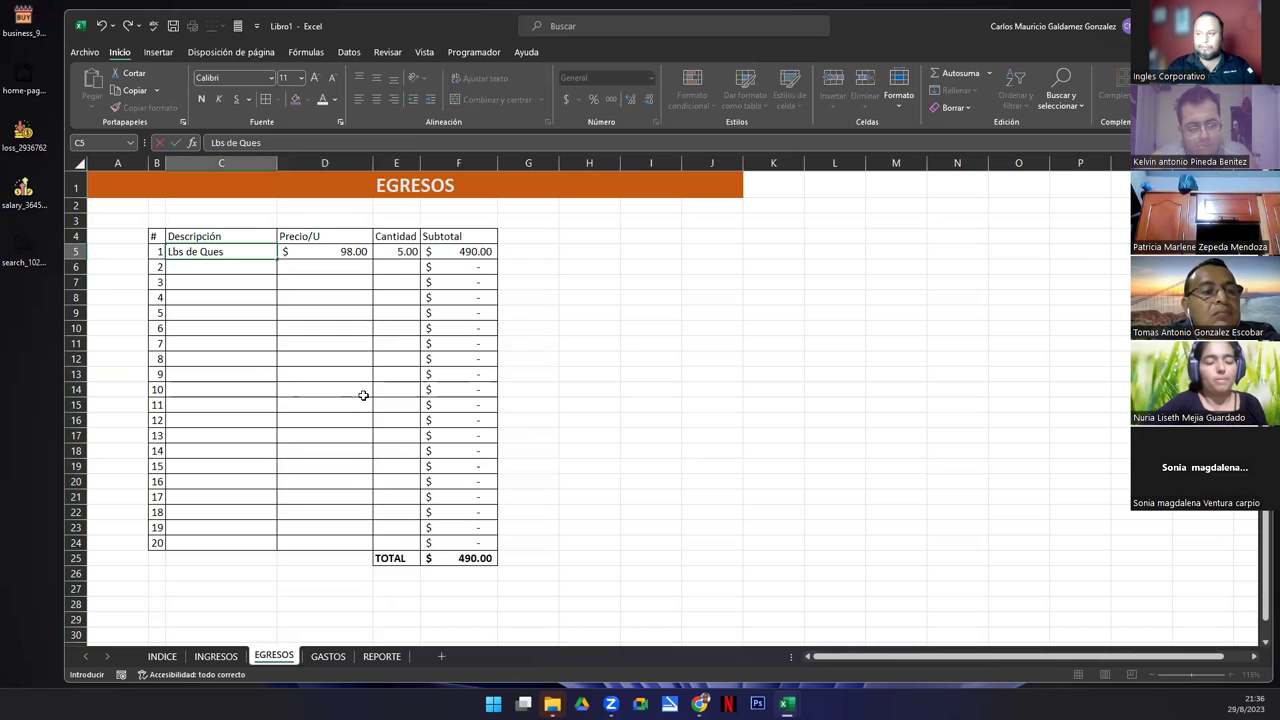
key(Tab)
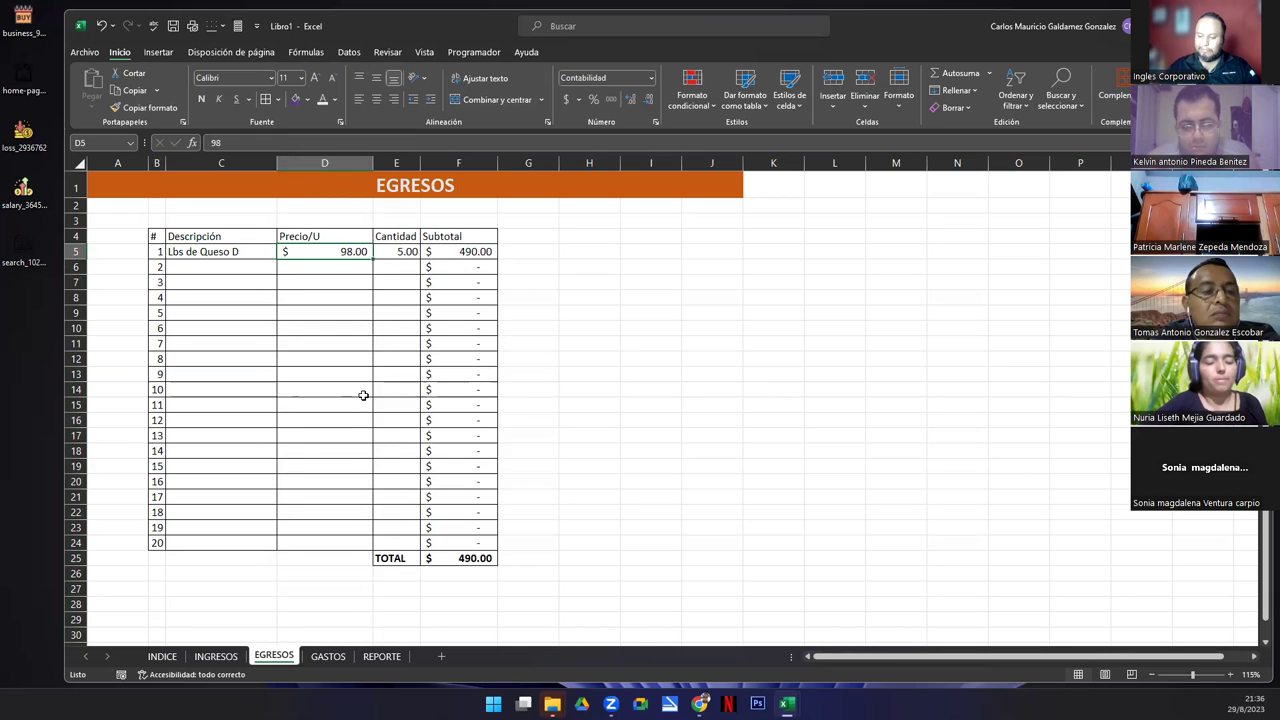
text(4.)
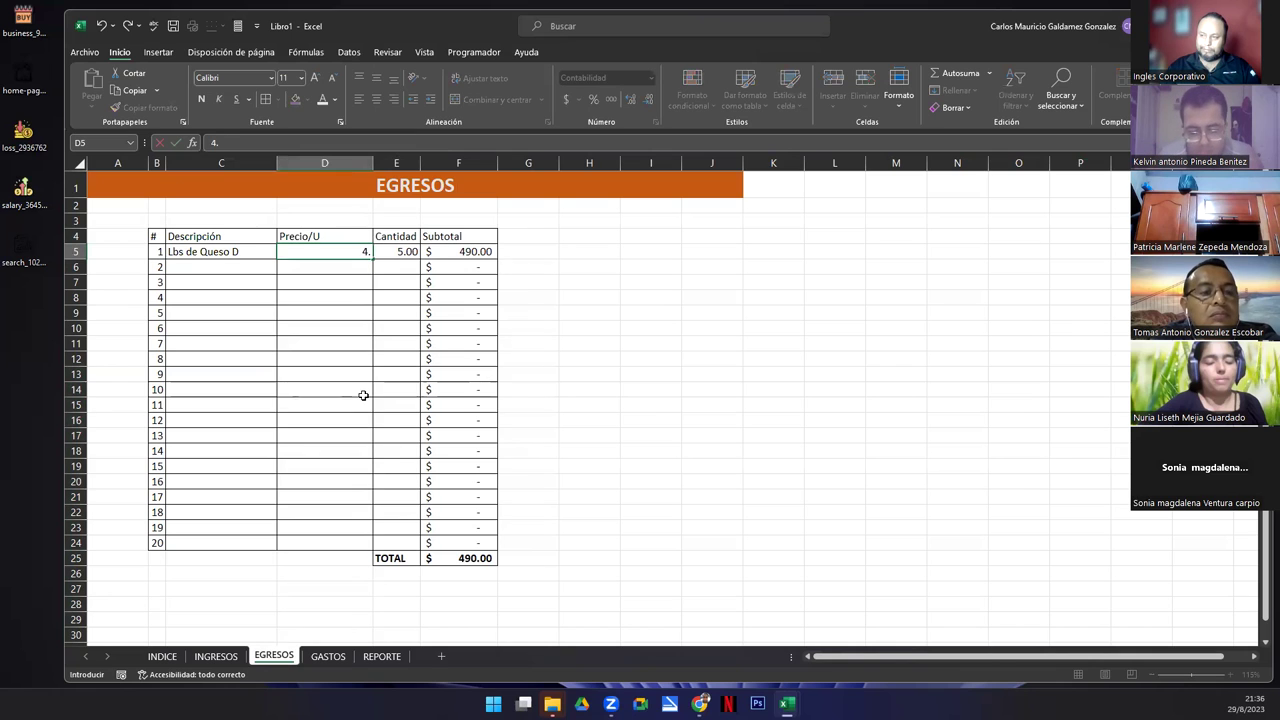
text(85)
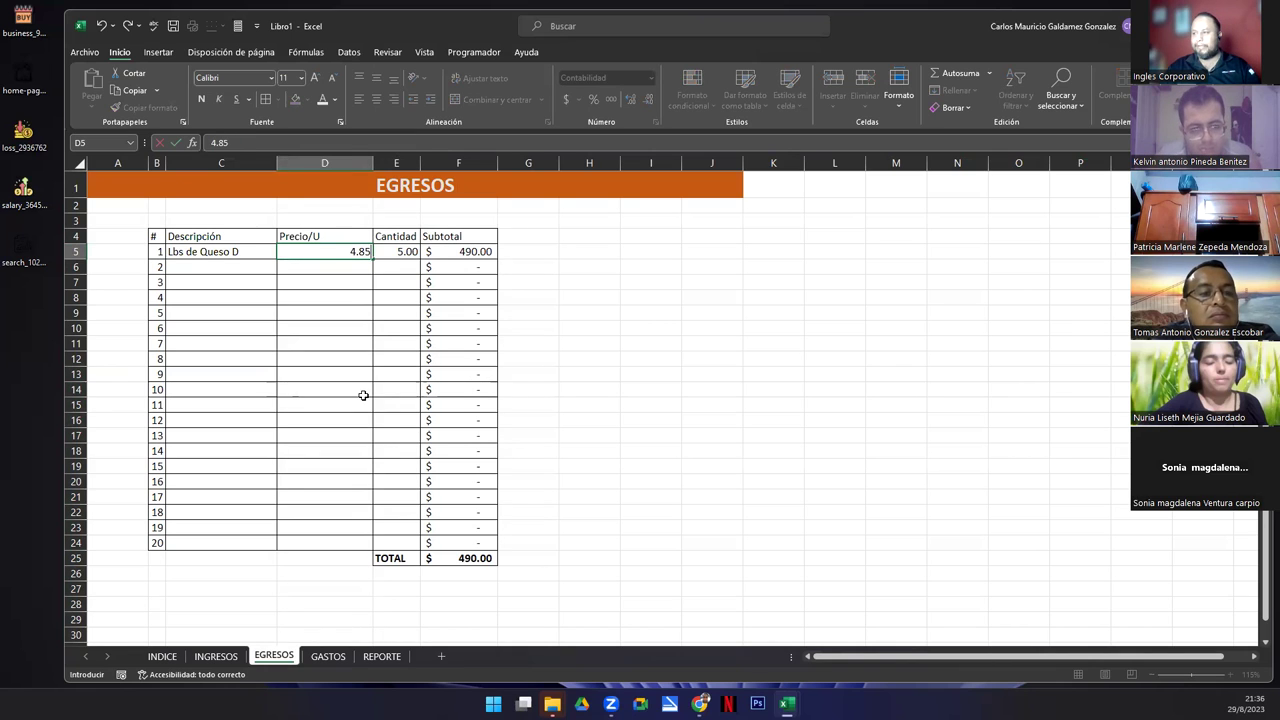
key(Tab)
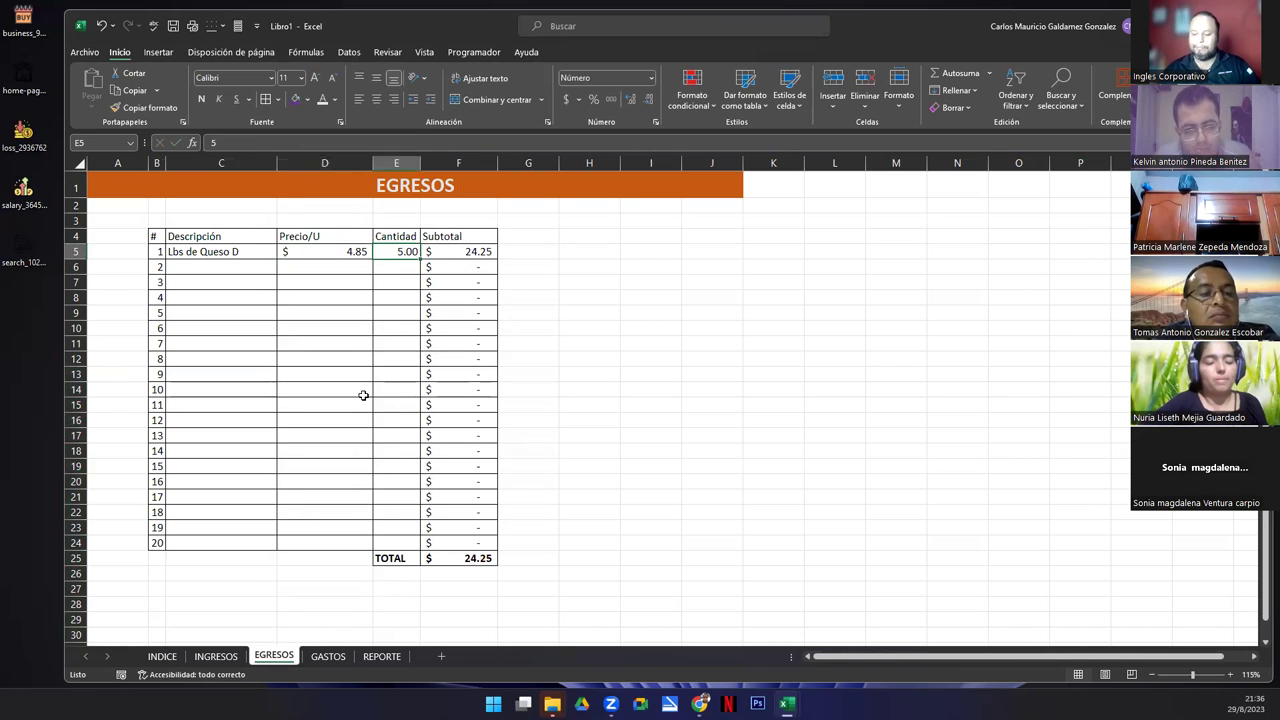
text(20)
key(Return)
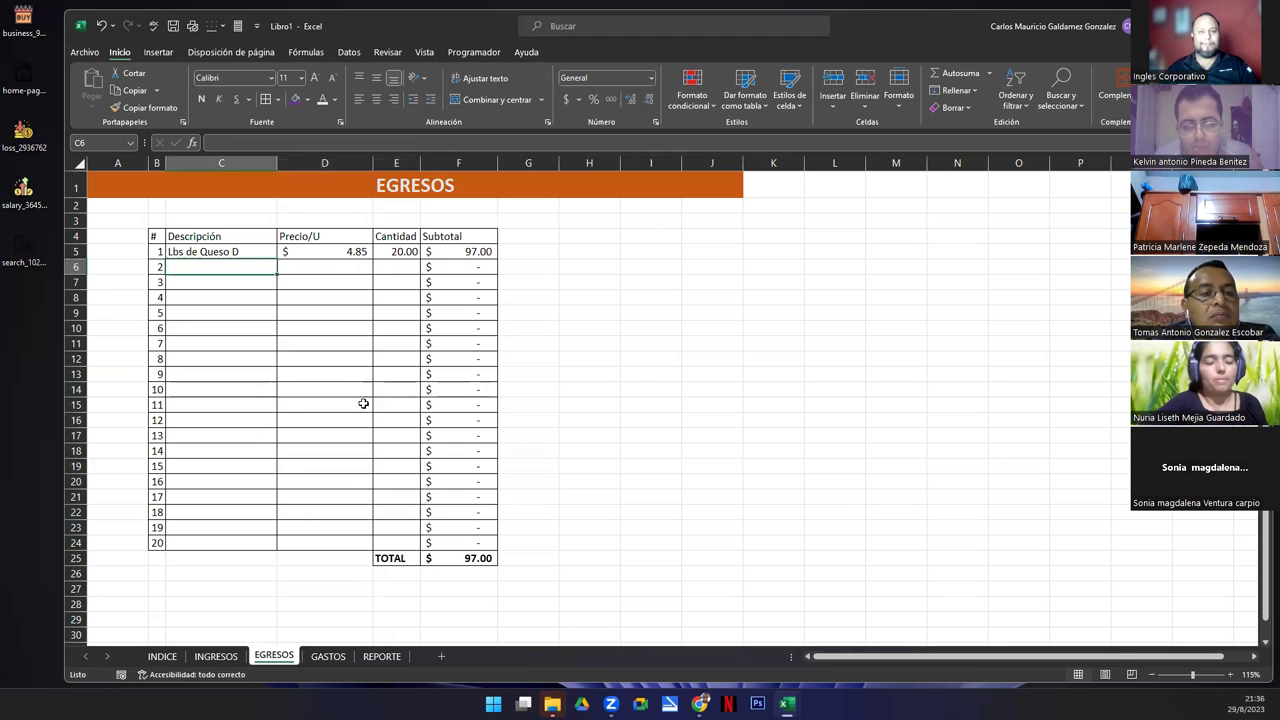
click(476, 557)
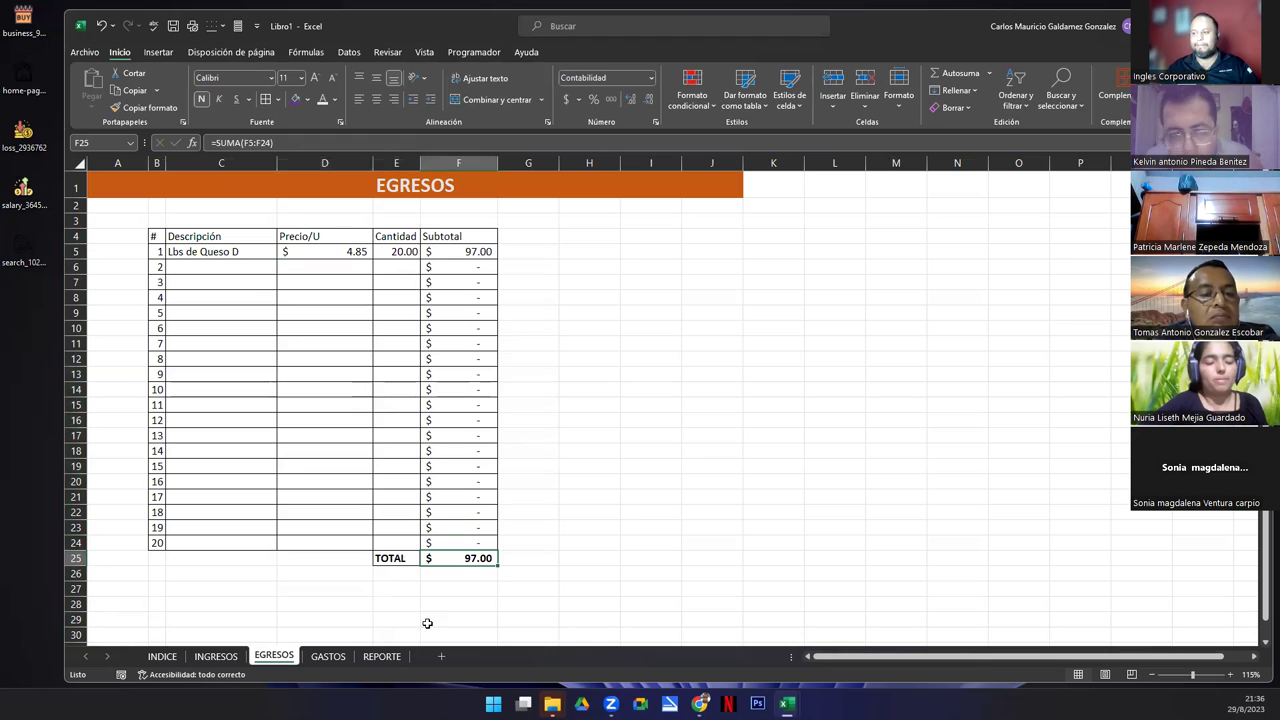
Step: Replace GASTOS row 5 with Servicio Limpieza, unit price 25, quantity 1
click(328, 657)
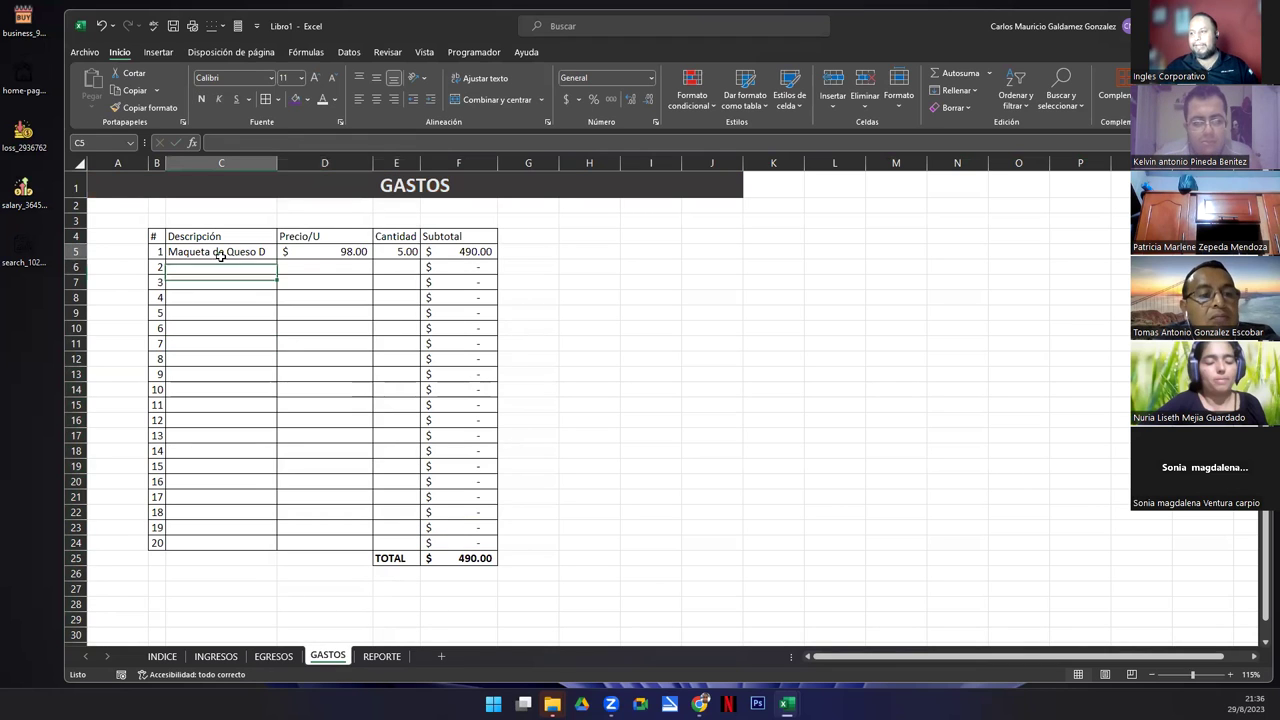
drag(215, 252, 343, 252)
key(Delete)
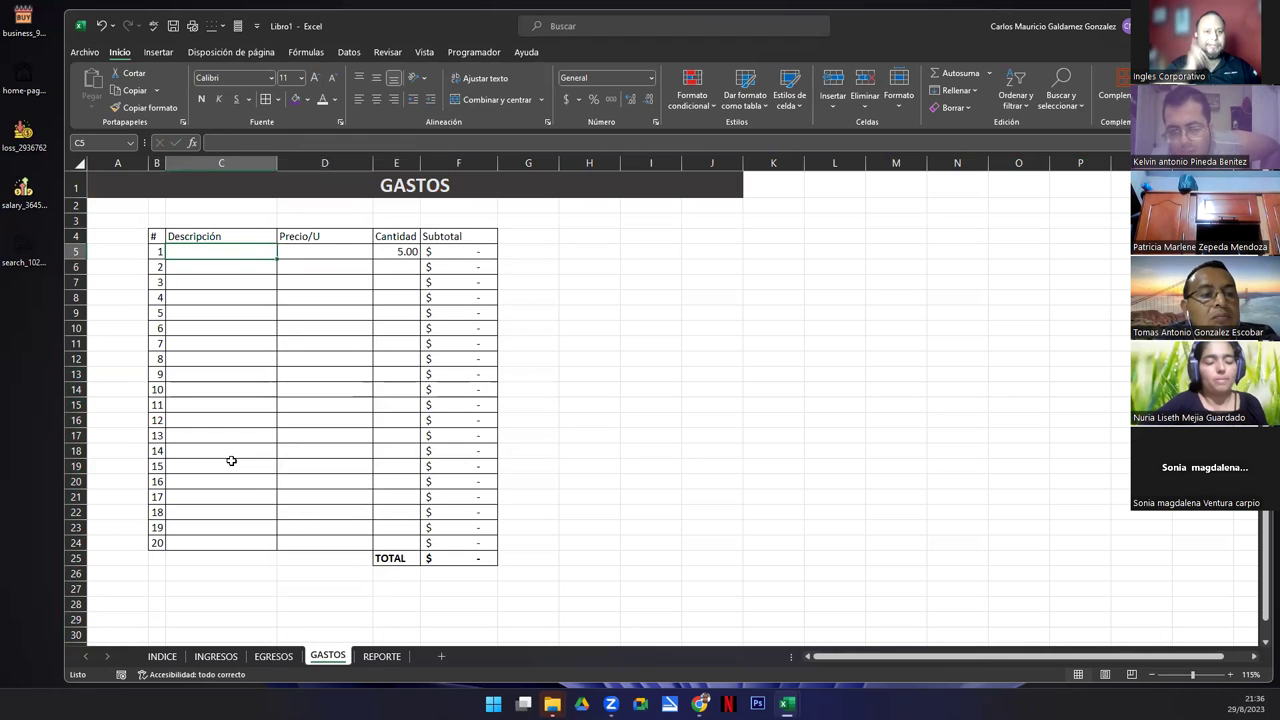
text(Servicio Limpieza)
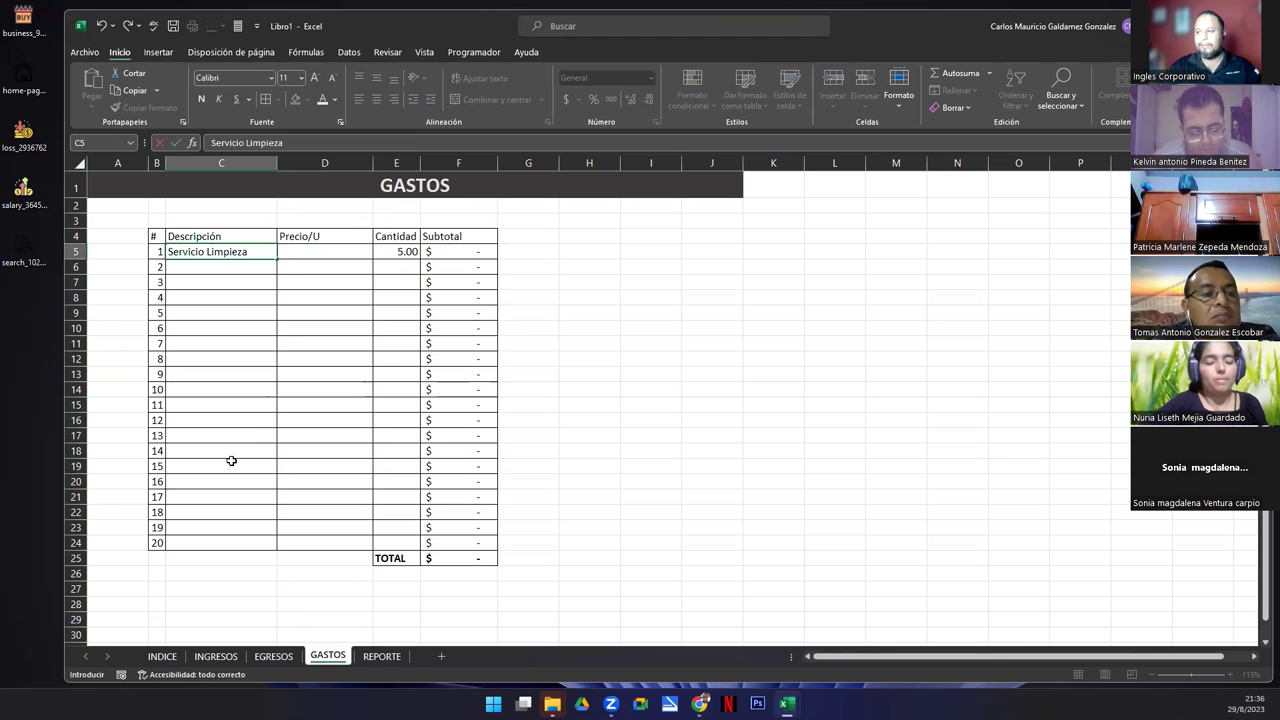
key(Tab)
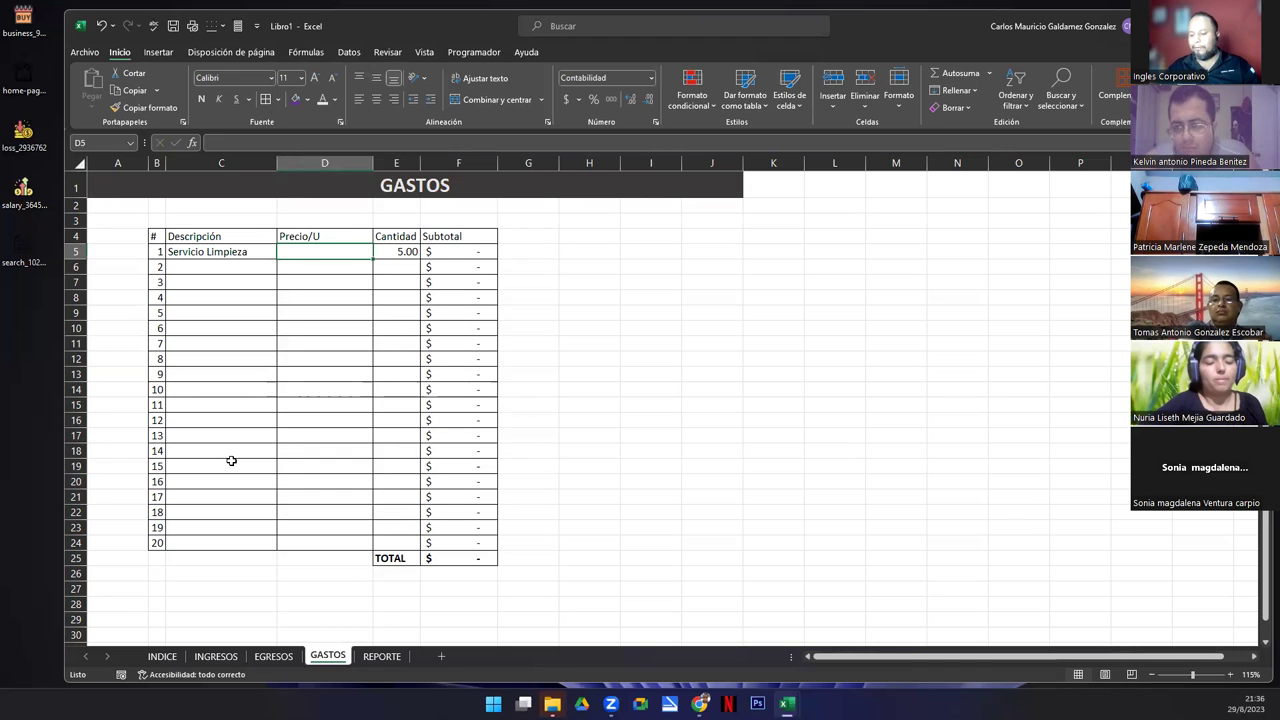
text(25)
key(Tab)
text(1)
key(Tab)
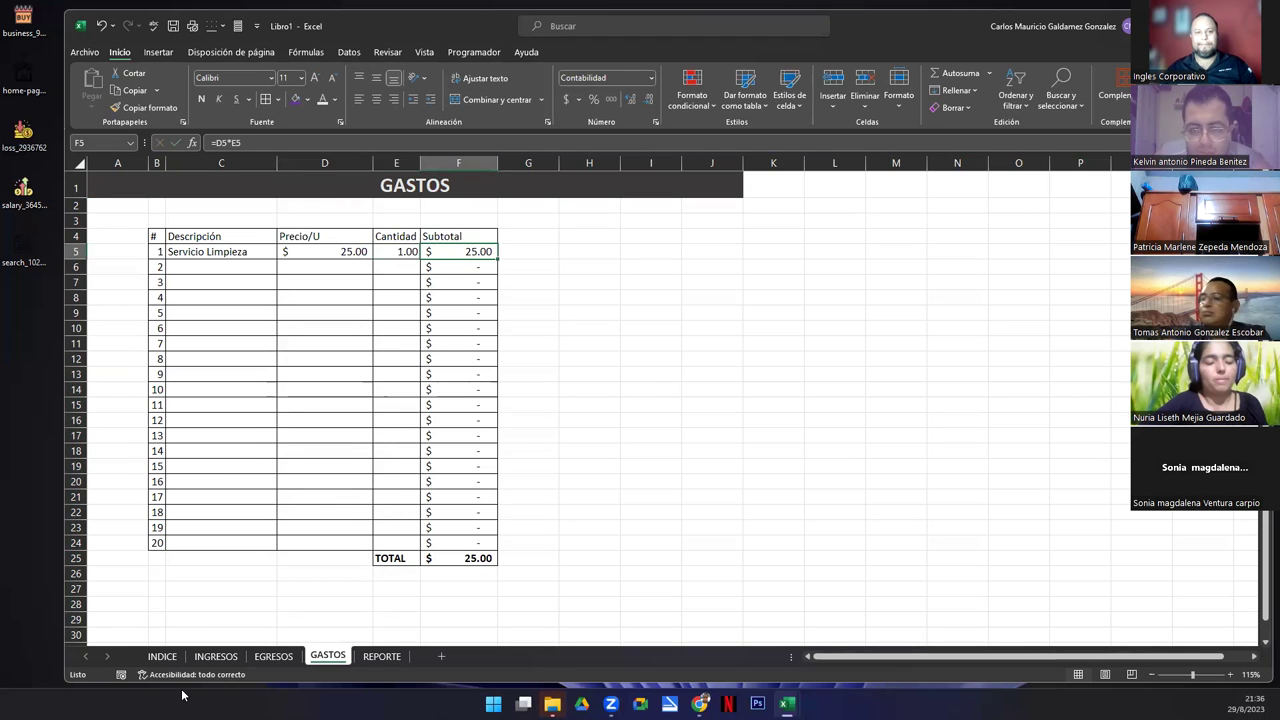
Step: Cycle through the INGRESOS, EGRESOS, GASTOS and REPORTE sheets, returning to INGRESOS
click(218, 656)
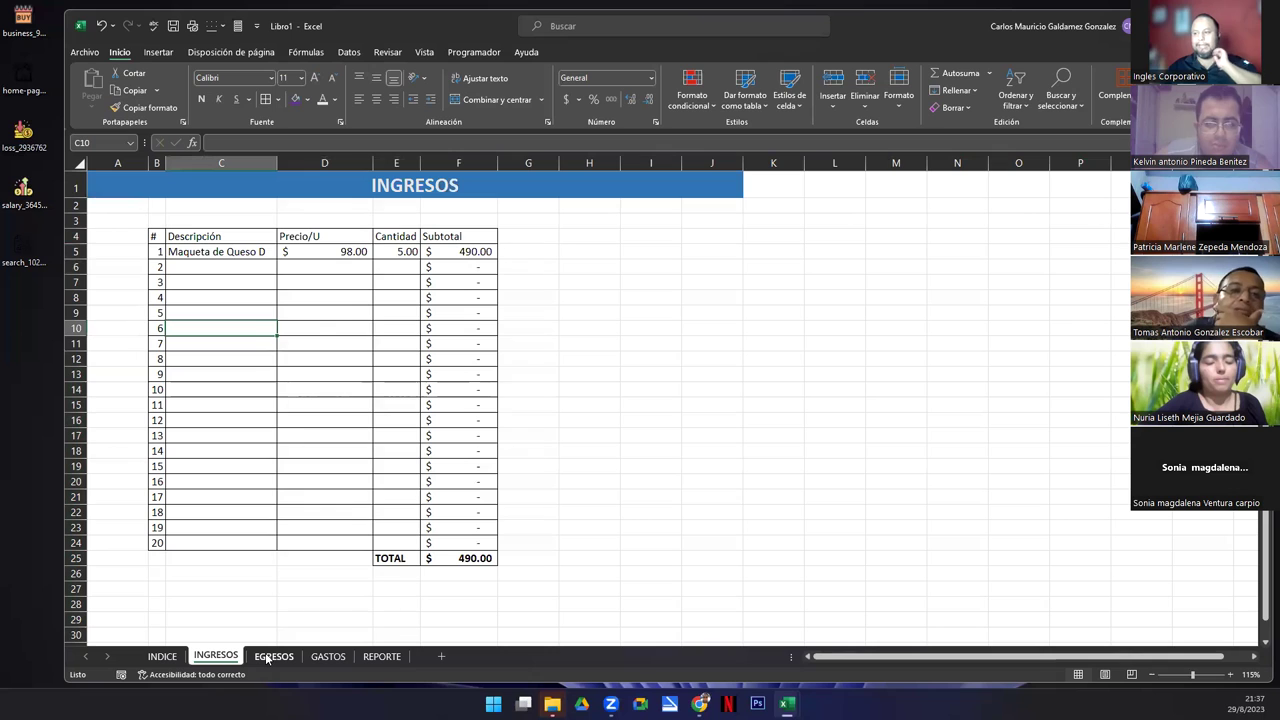
click(270, 657)
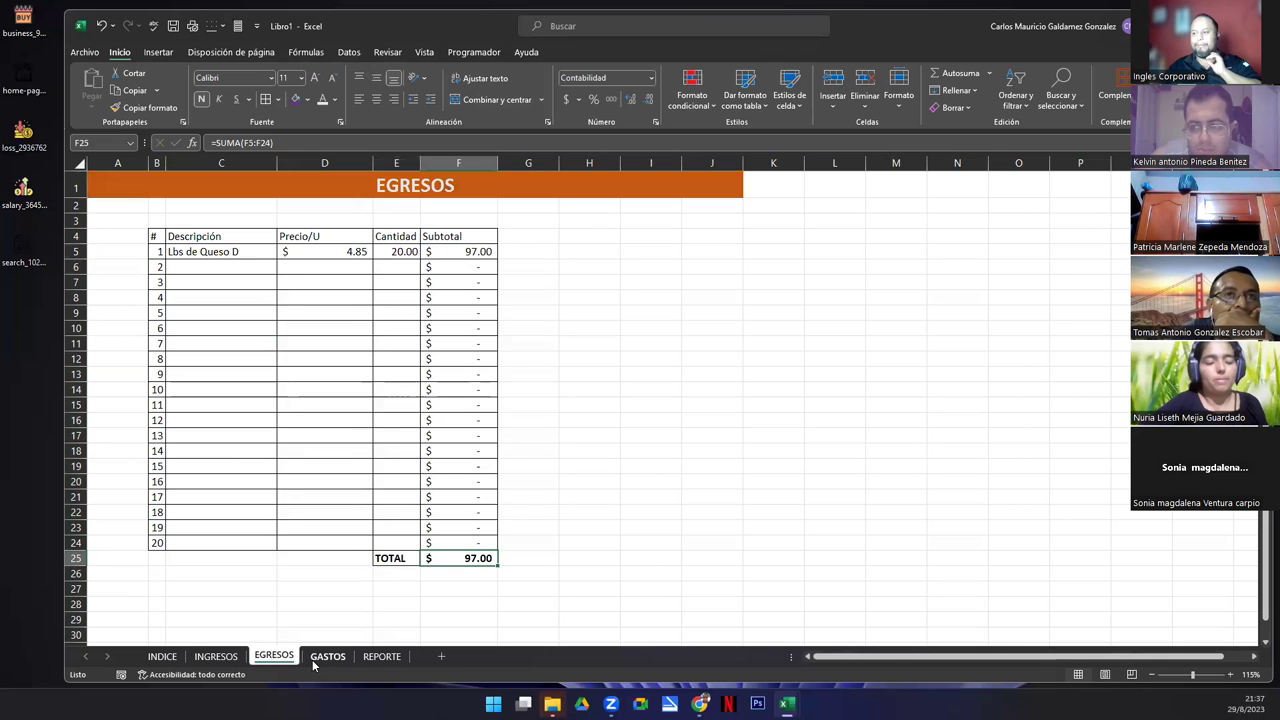
click(313, 660)
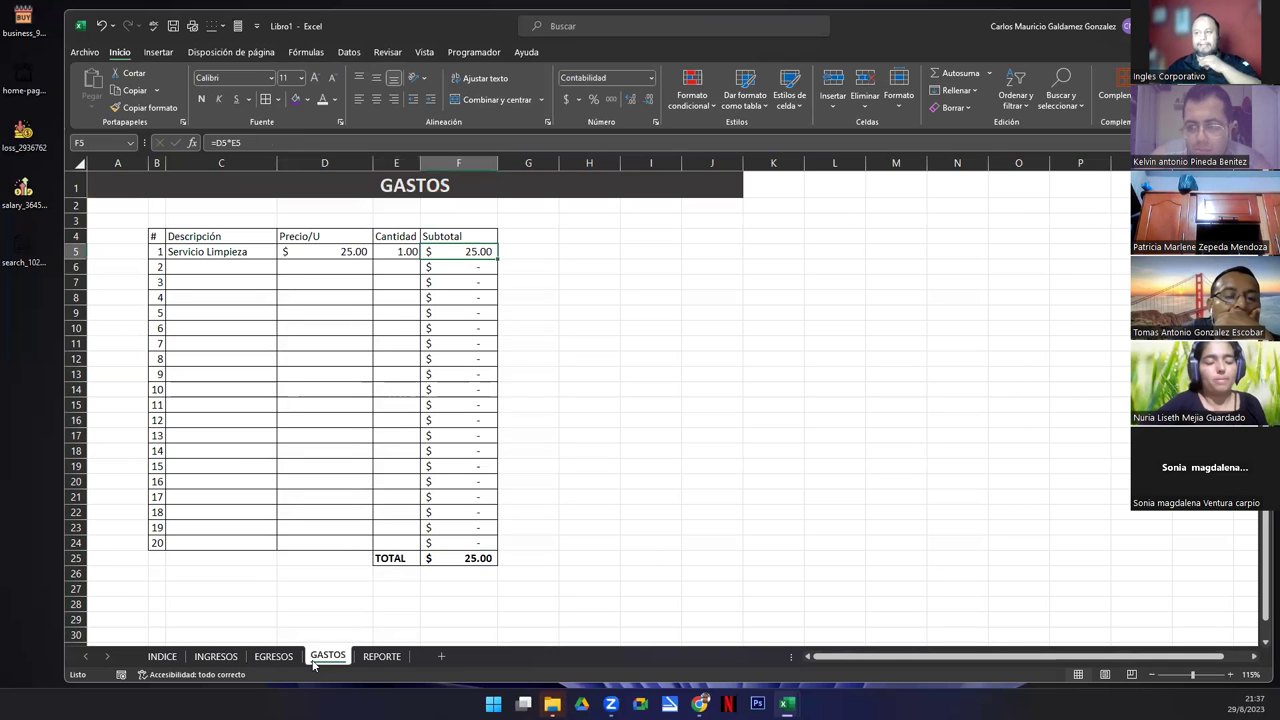
click(368, 660)
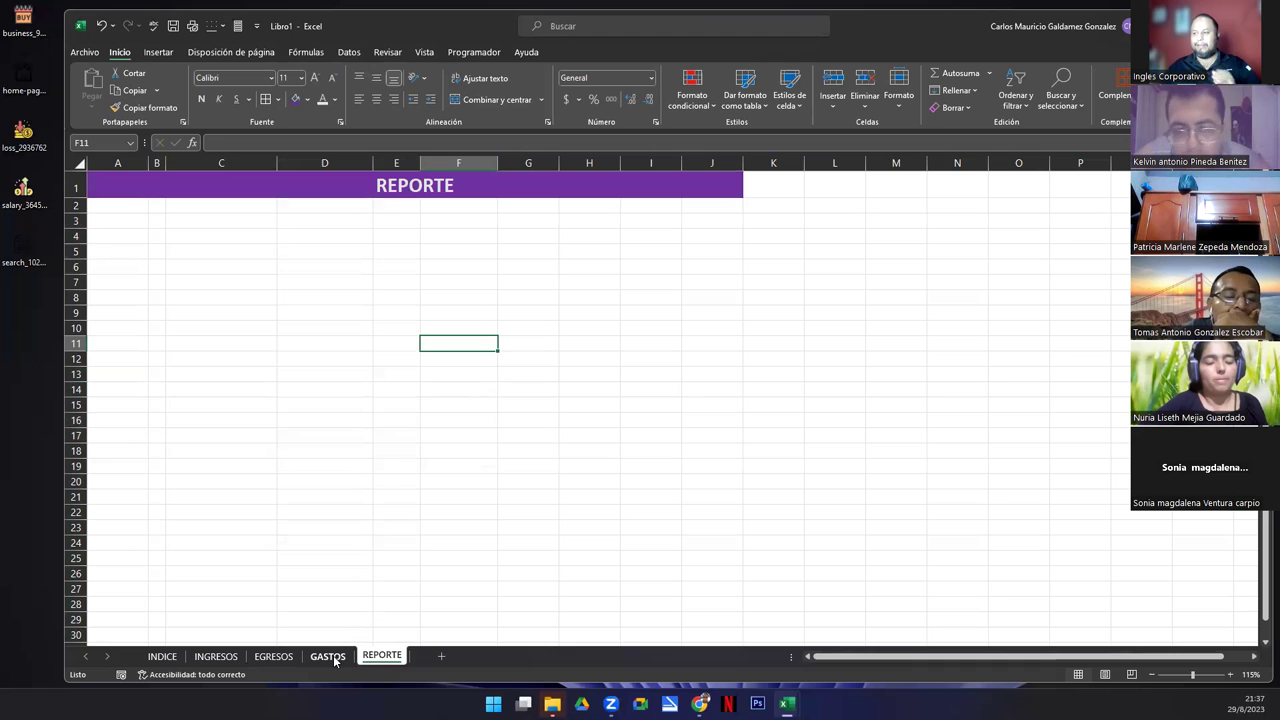
click(328, 657)
click(273, 657)
click(222, 660)
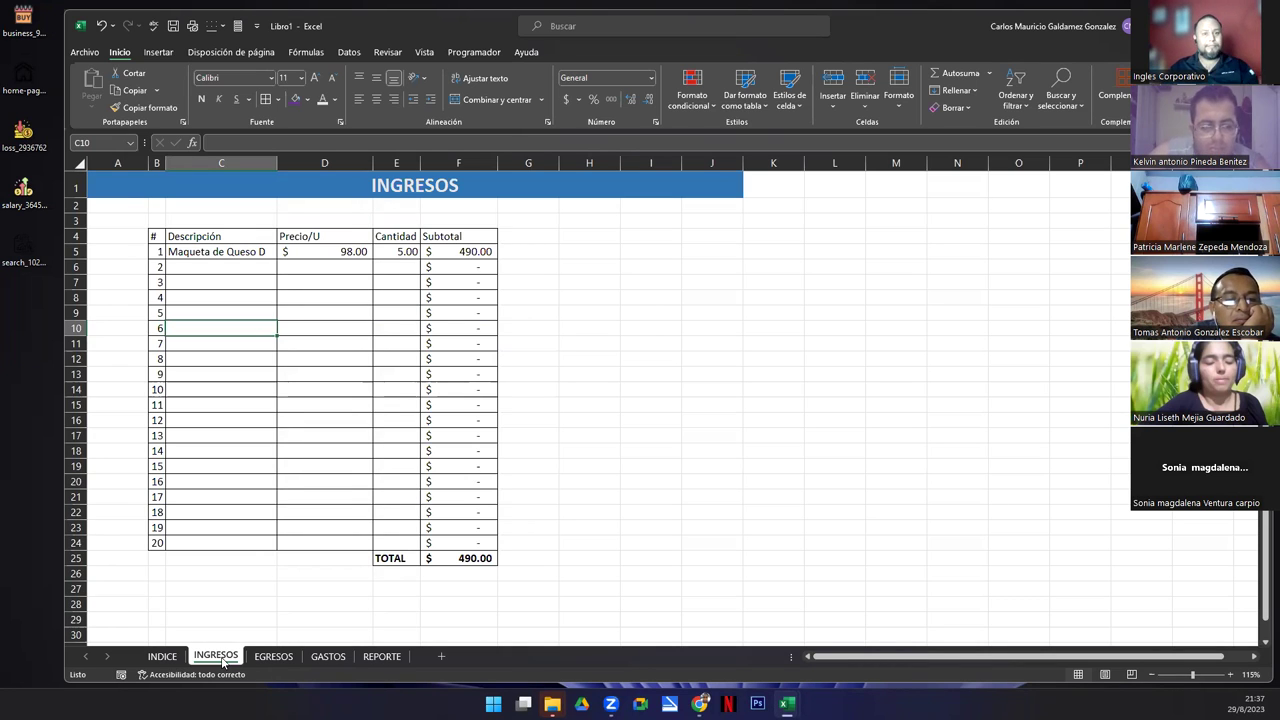
Step: Look over the INGRESOS table cells, then snip the whole sheet with Win+Shift+S
click(226, 456)
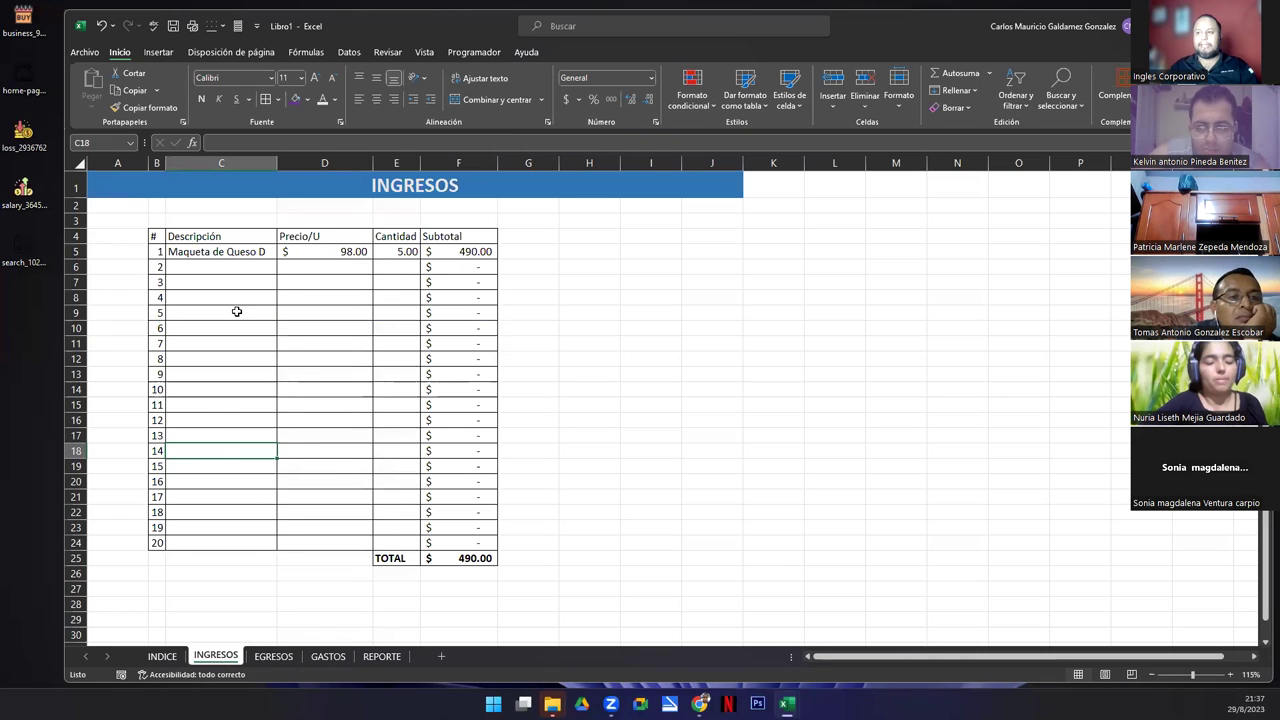
click(200, 262)
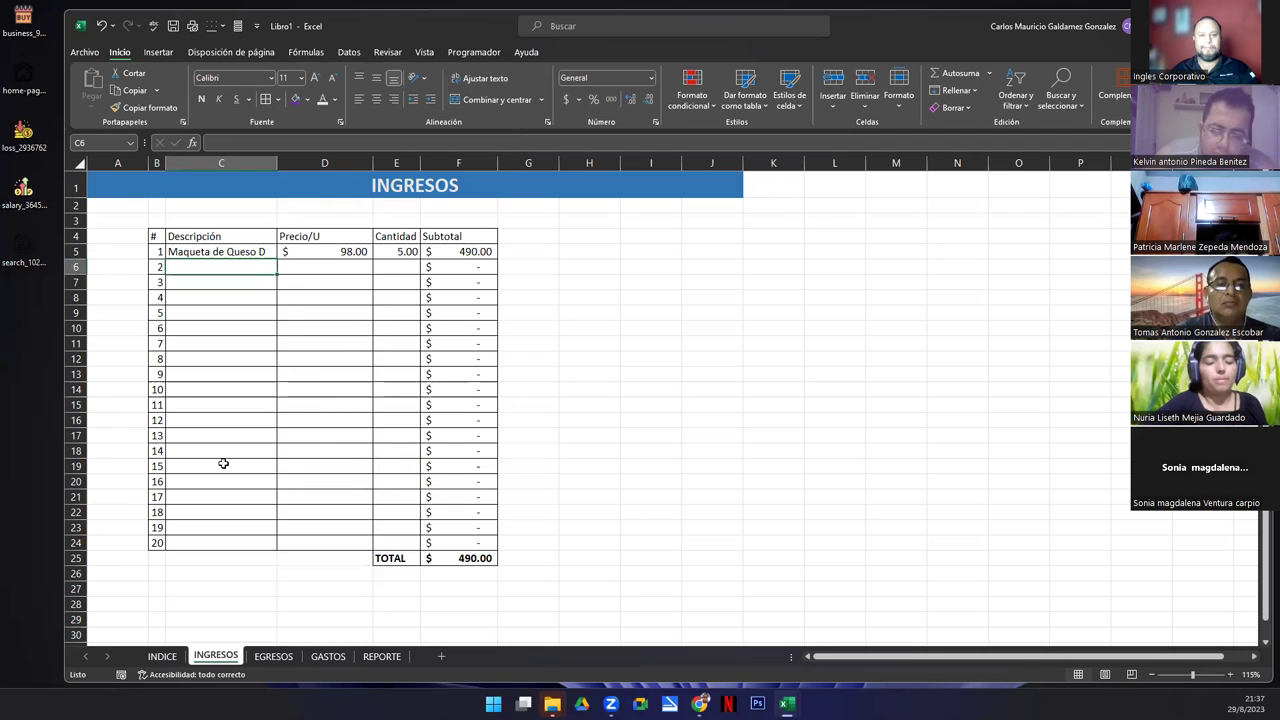
click(240, 391)
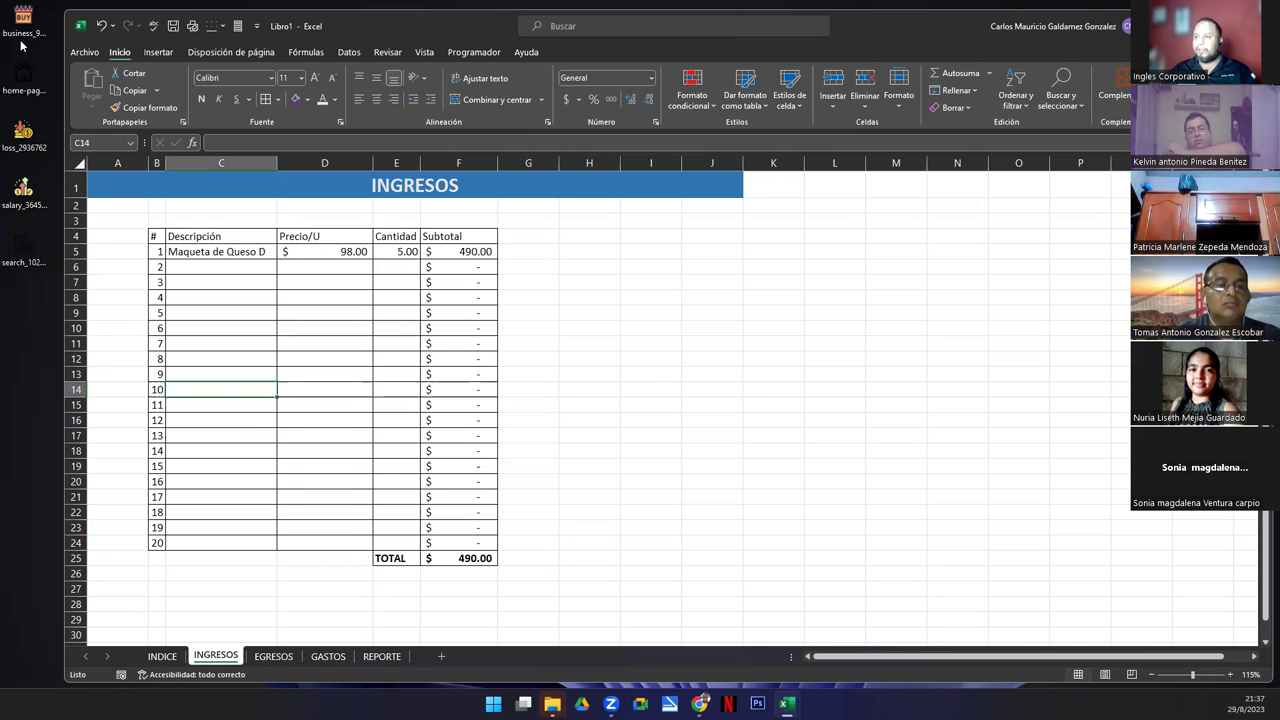
key(super+shift+s)
drag(5, 5, 789, 667)
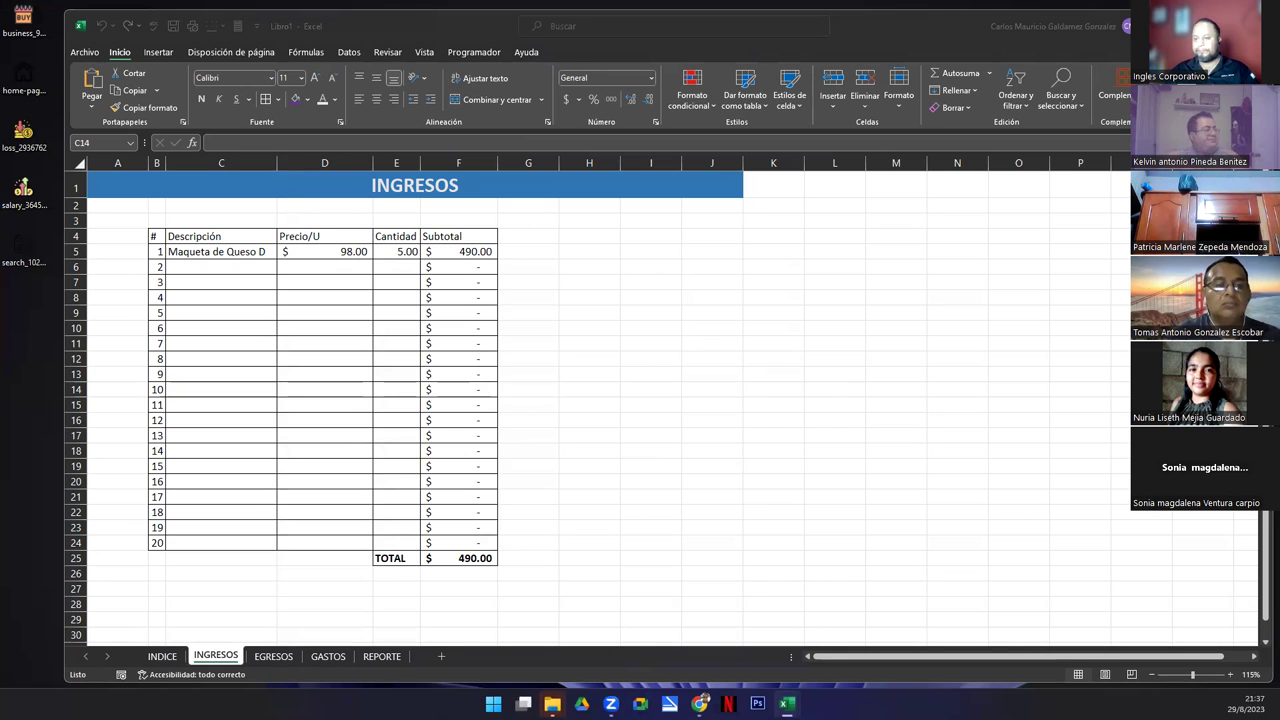
Step: Take screen snips of the EGRESOS and GASTOS sheets
click(270, 660)
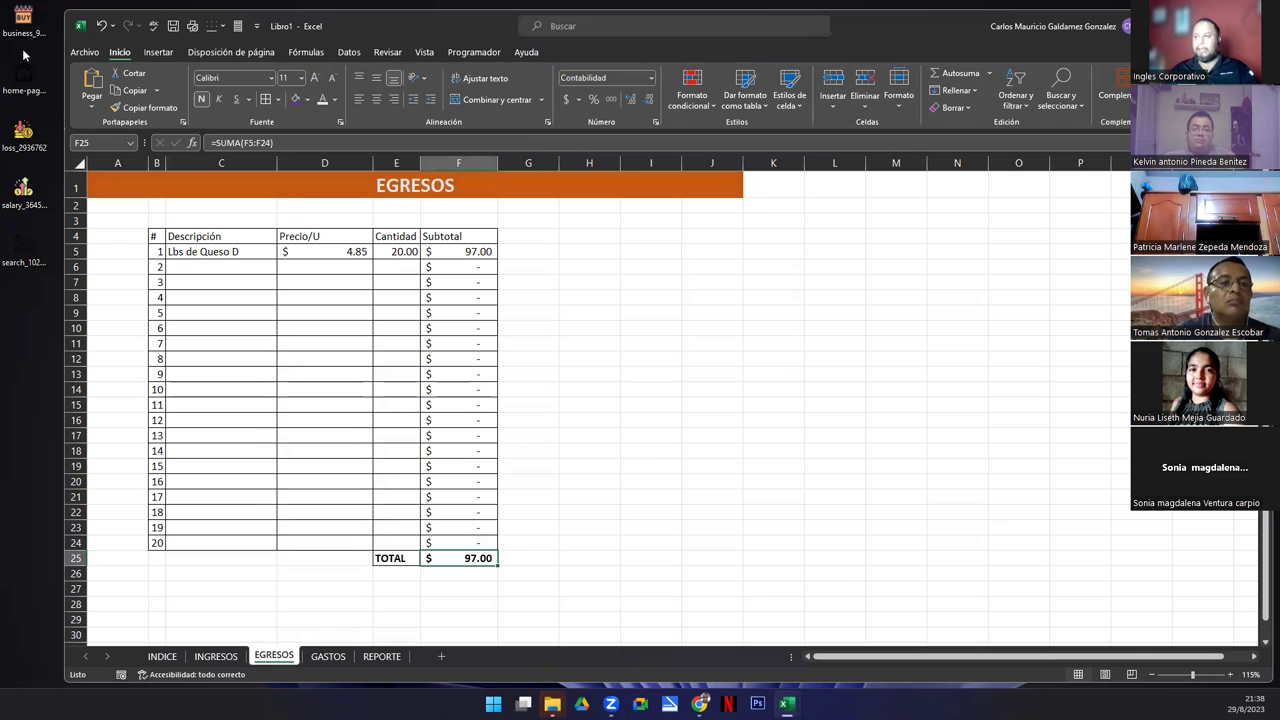
key(super+shift+s)
mouse_move(4, 4)
mouse_down()
mouse_move(640, 499)
mouse_move(760, 677)
mouse_up()
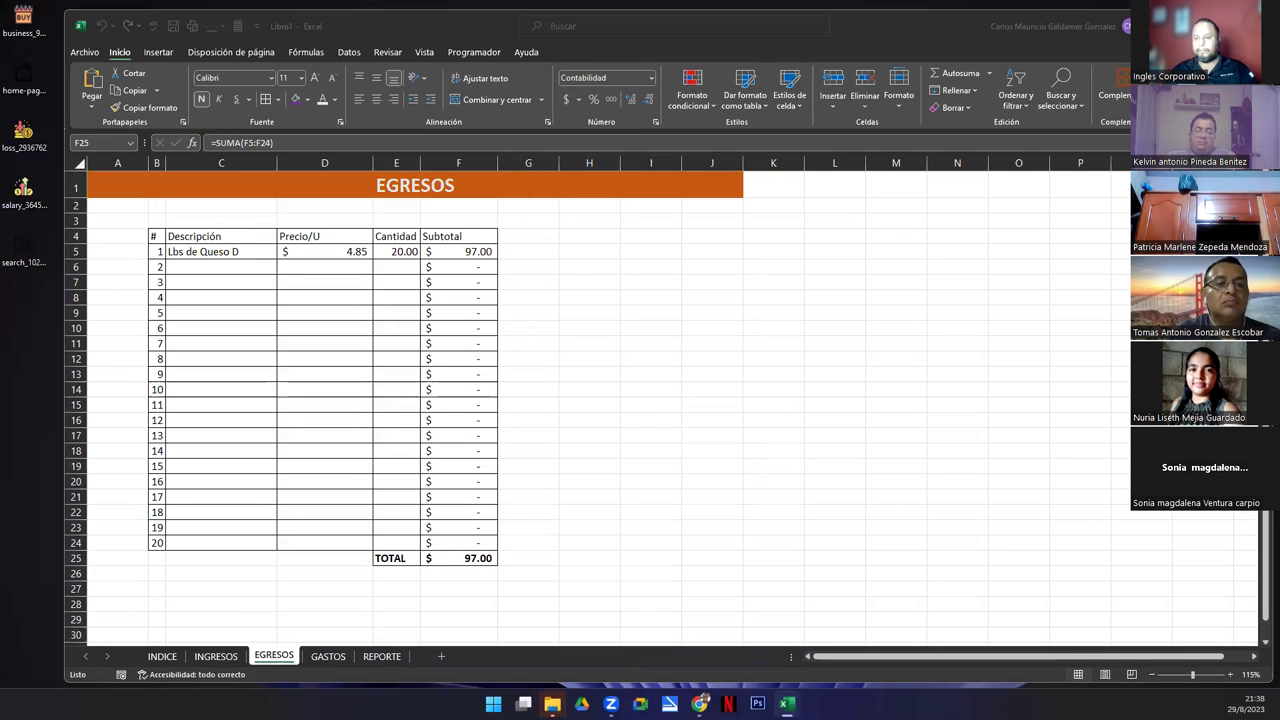
click(320, 657)
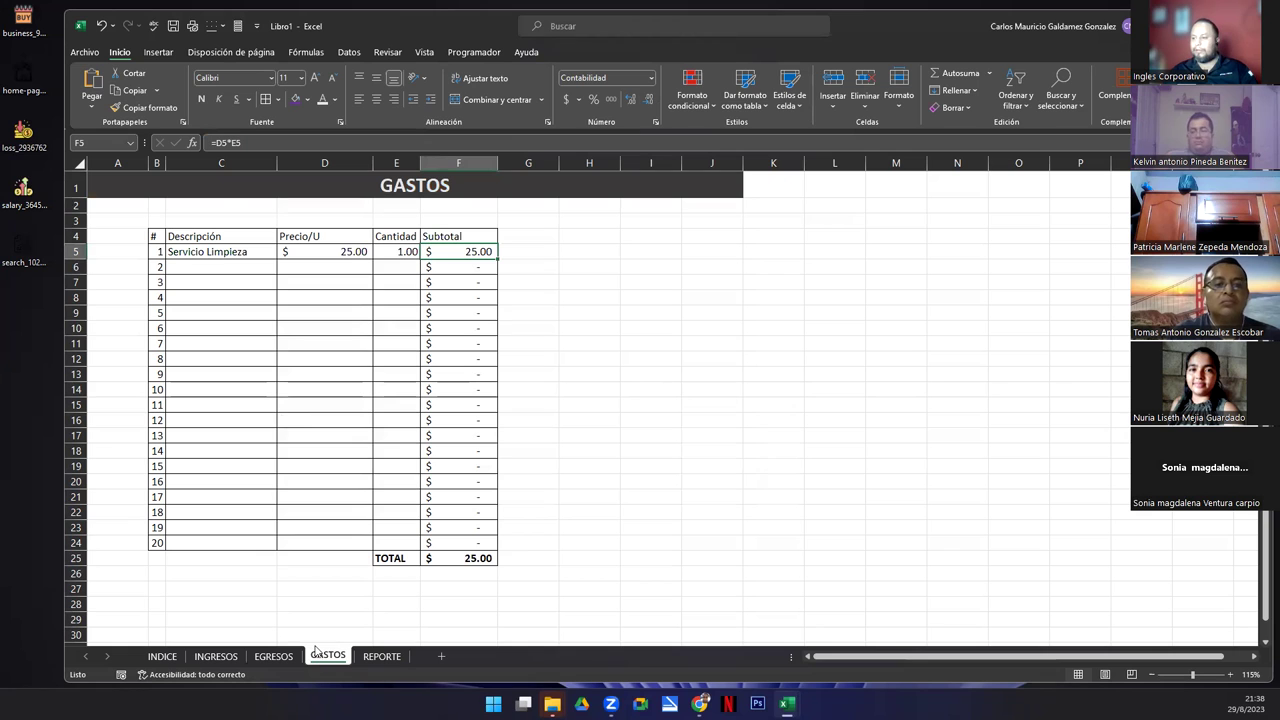
key(shift+super+s)
mouse_move(2, 2)
mouse_down()
mouse_move(755, 664)
mouse_move(782, 669)
mouse_up()
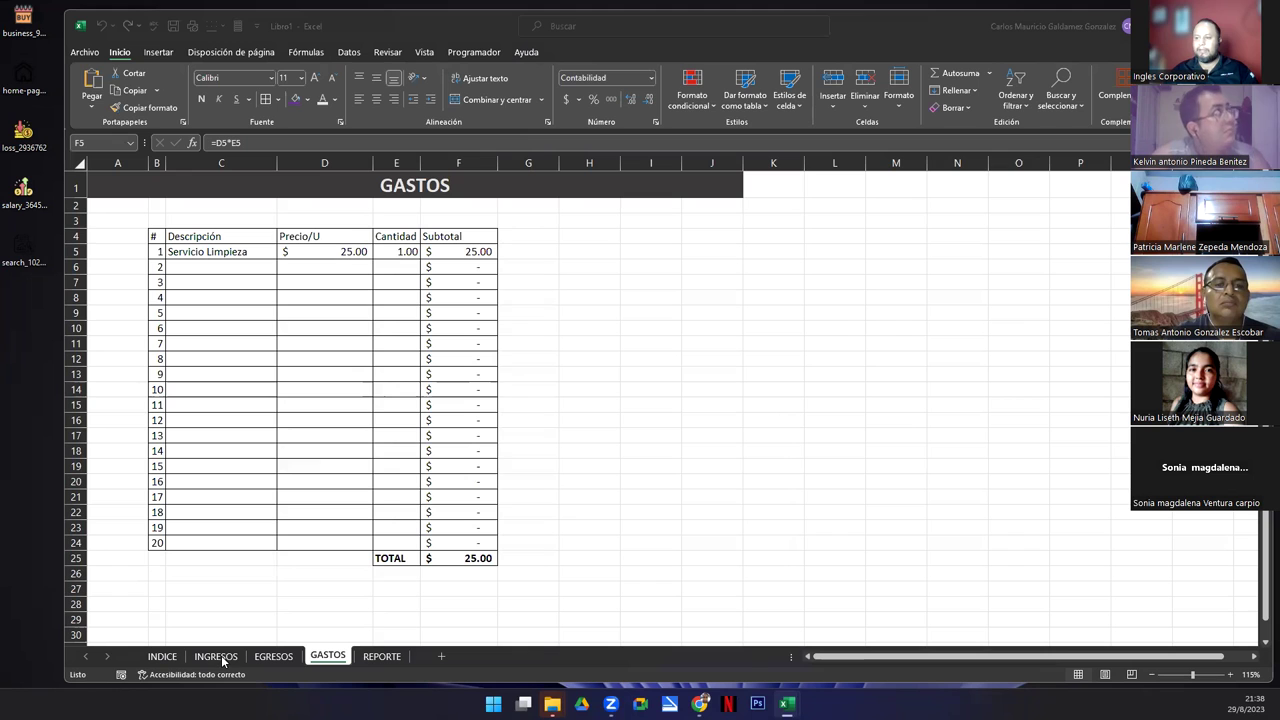
Step: Glance at INDICE, then capture a screenshot of the REPORTE sheet
click(162, 657)
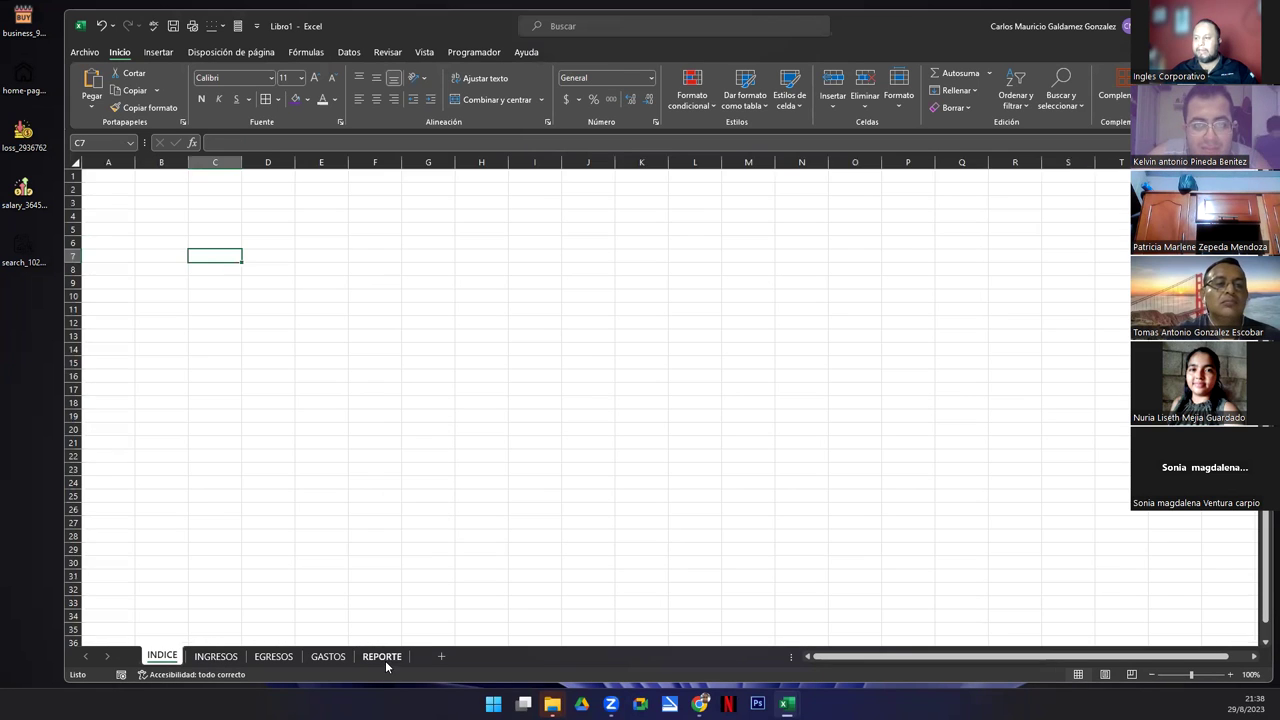
click(385, 658)
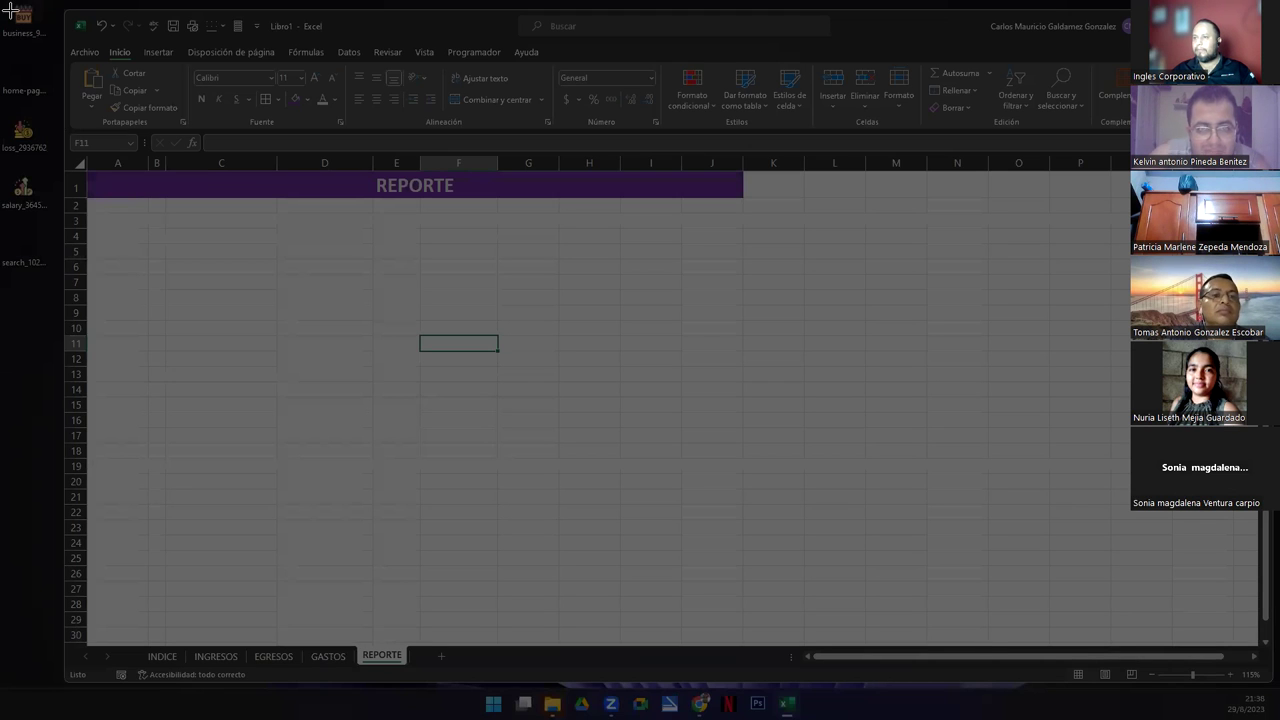
drag(9, 9, 797, 674)
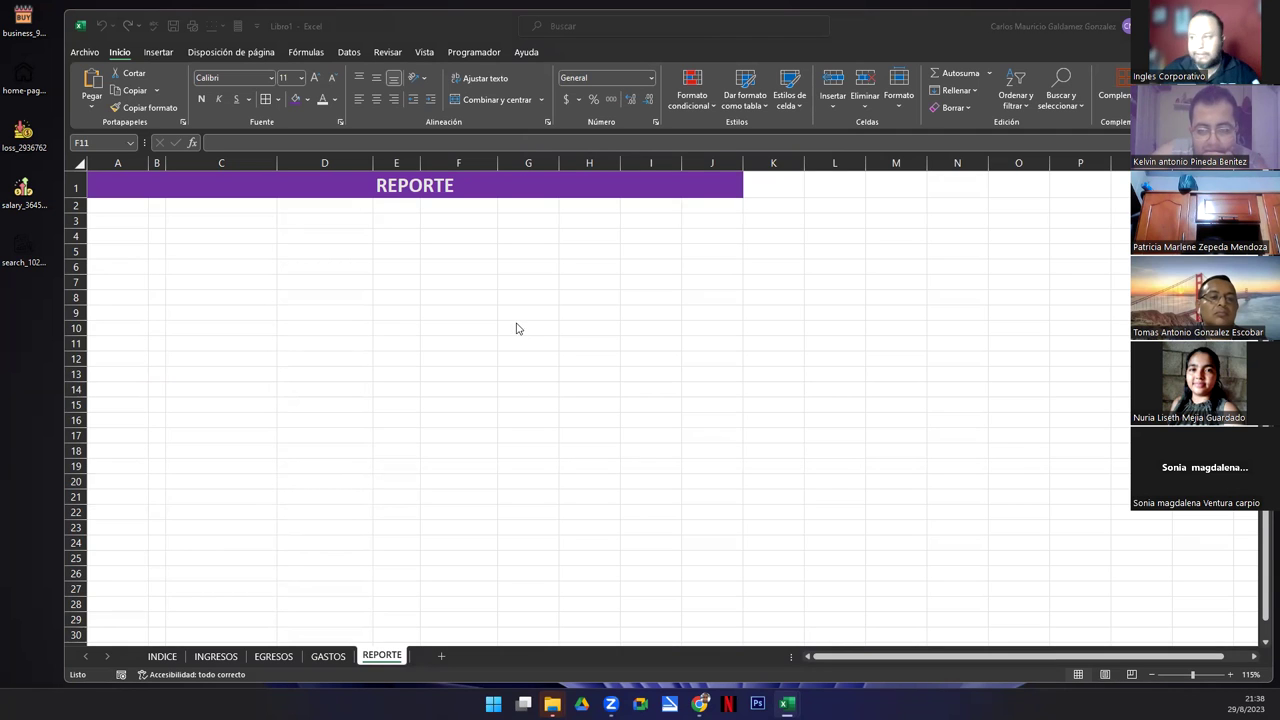
Step: Merge and centre C5:D5 and enter the heading TABLA DE VALORES
click(210, 257)
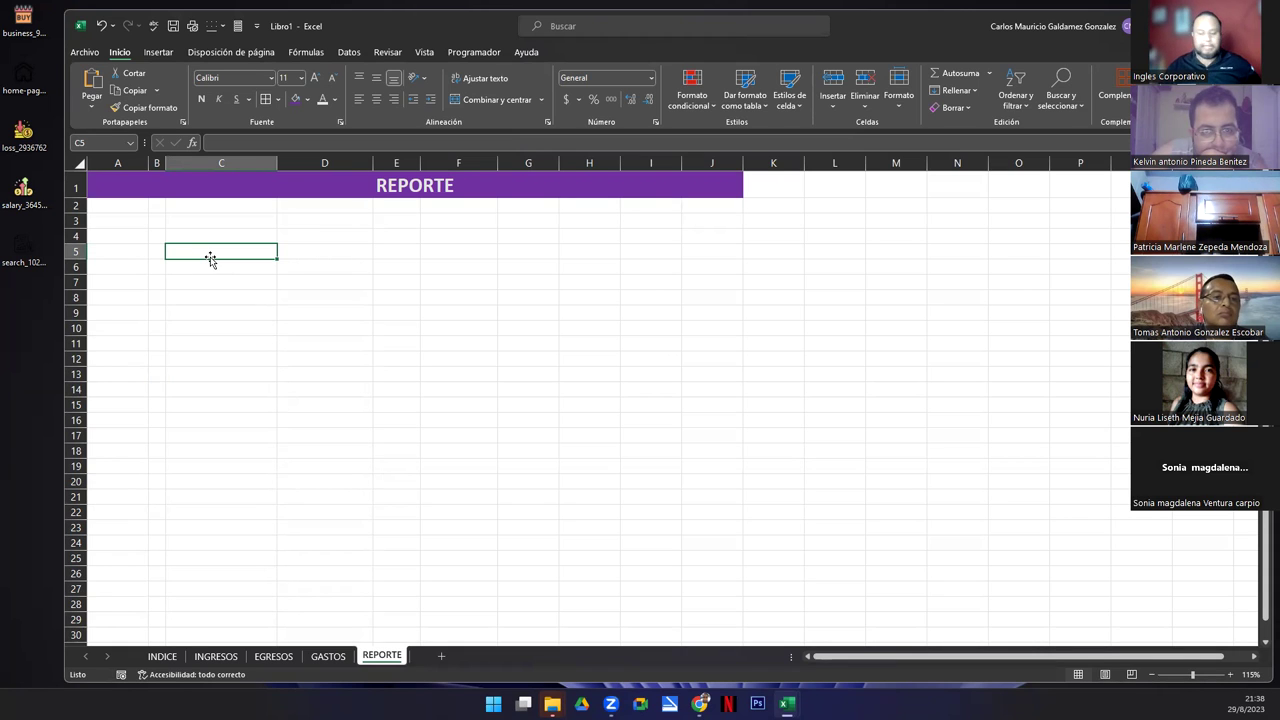
key(shift+Right)
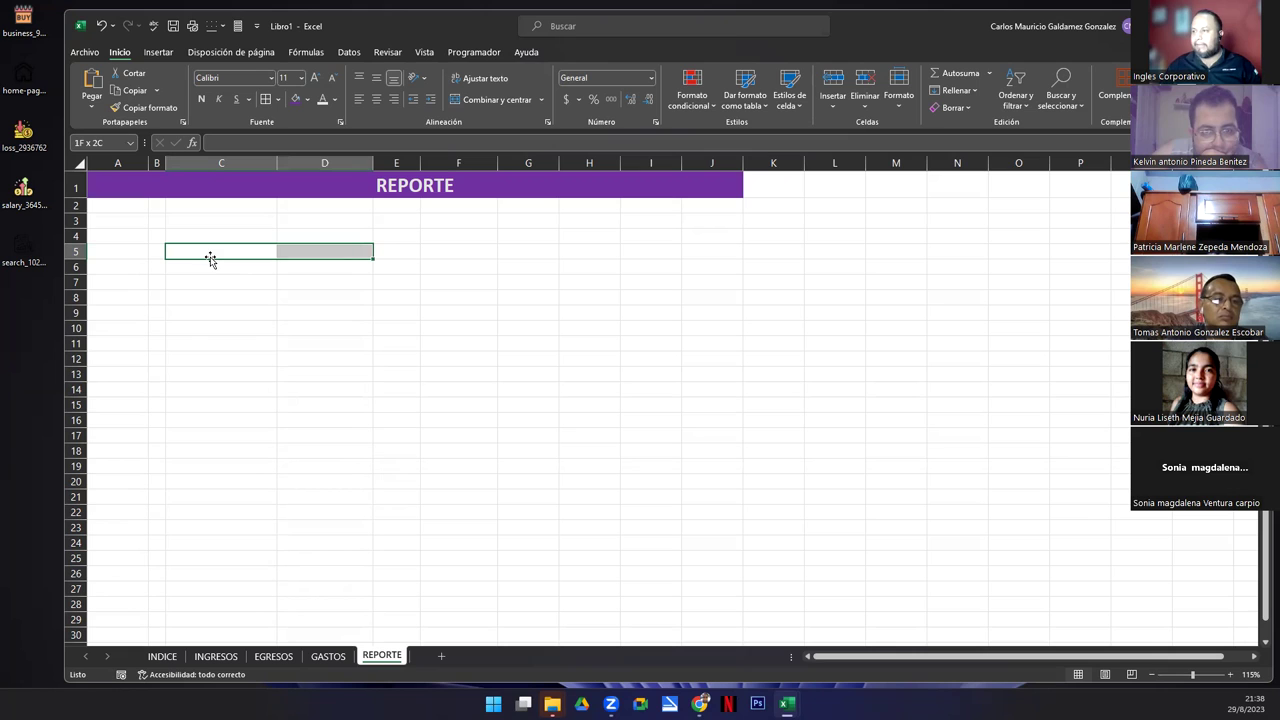
click(466, 99)
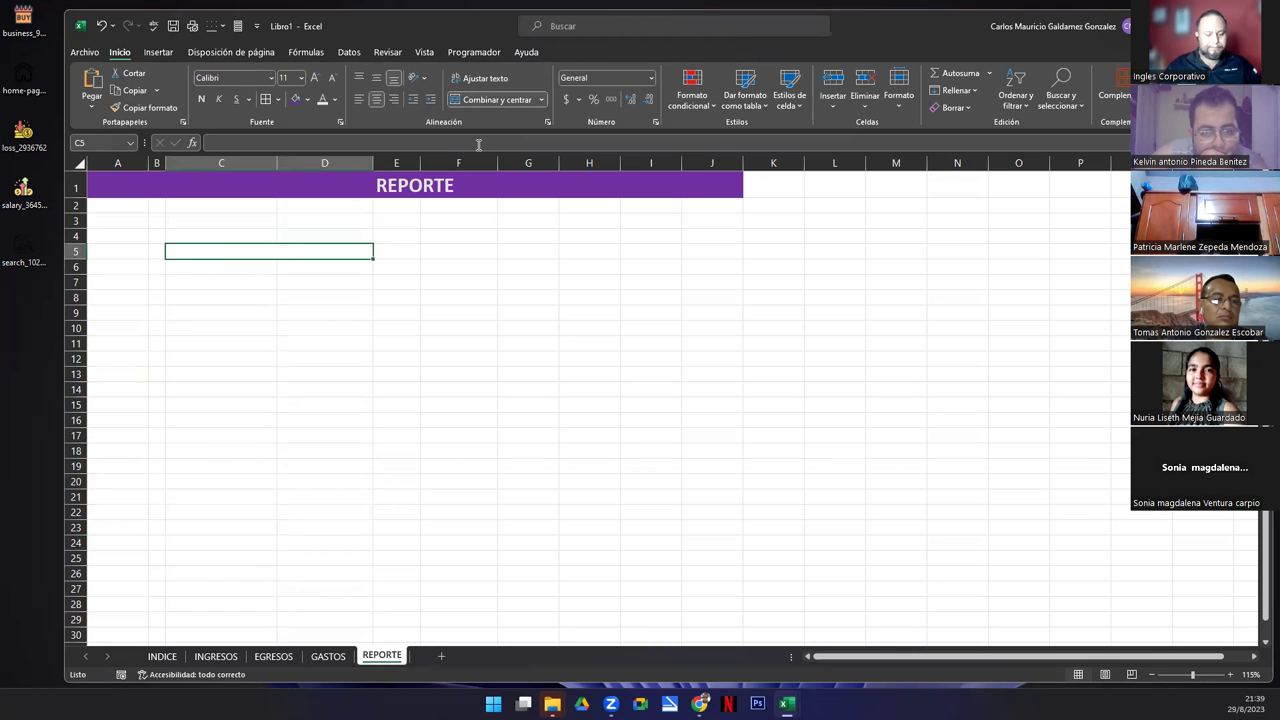
text(tabla)
key(BackSpace)
key(BackSpace)
key(BackSpace)
key(BackSpace)
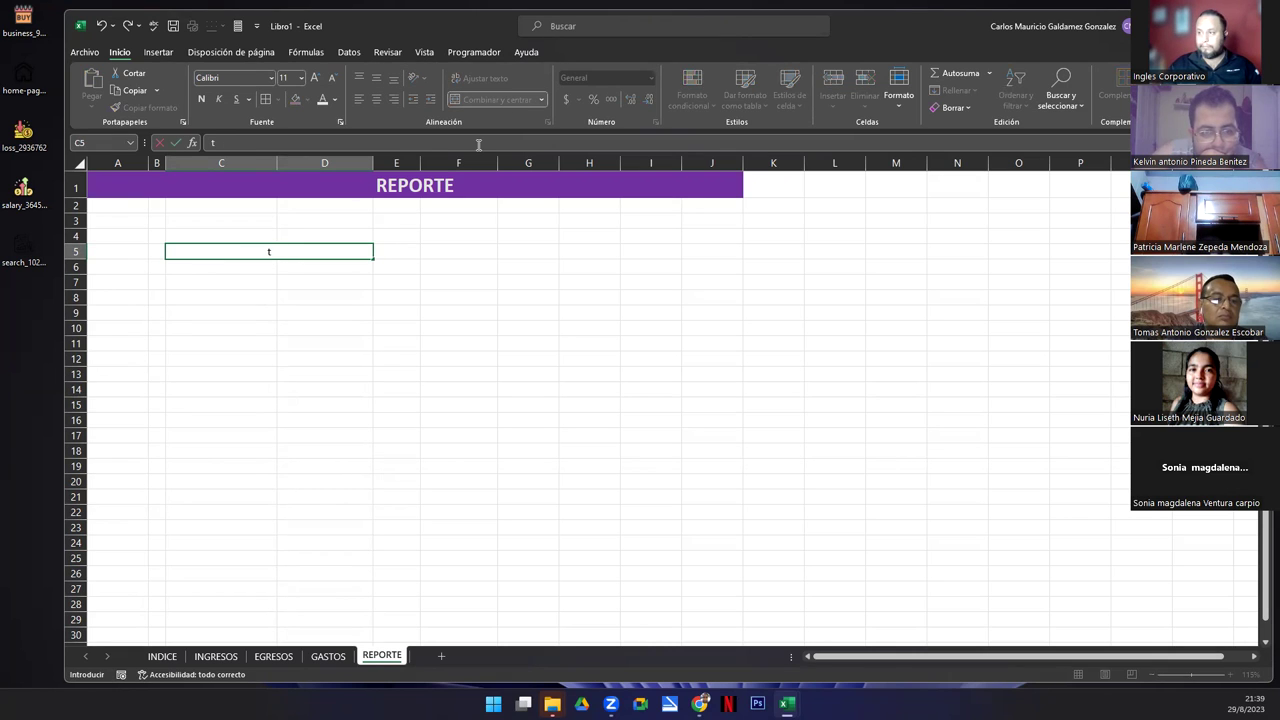
text(DE VALORES)
key(Return)
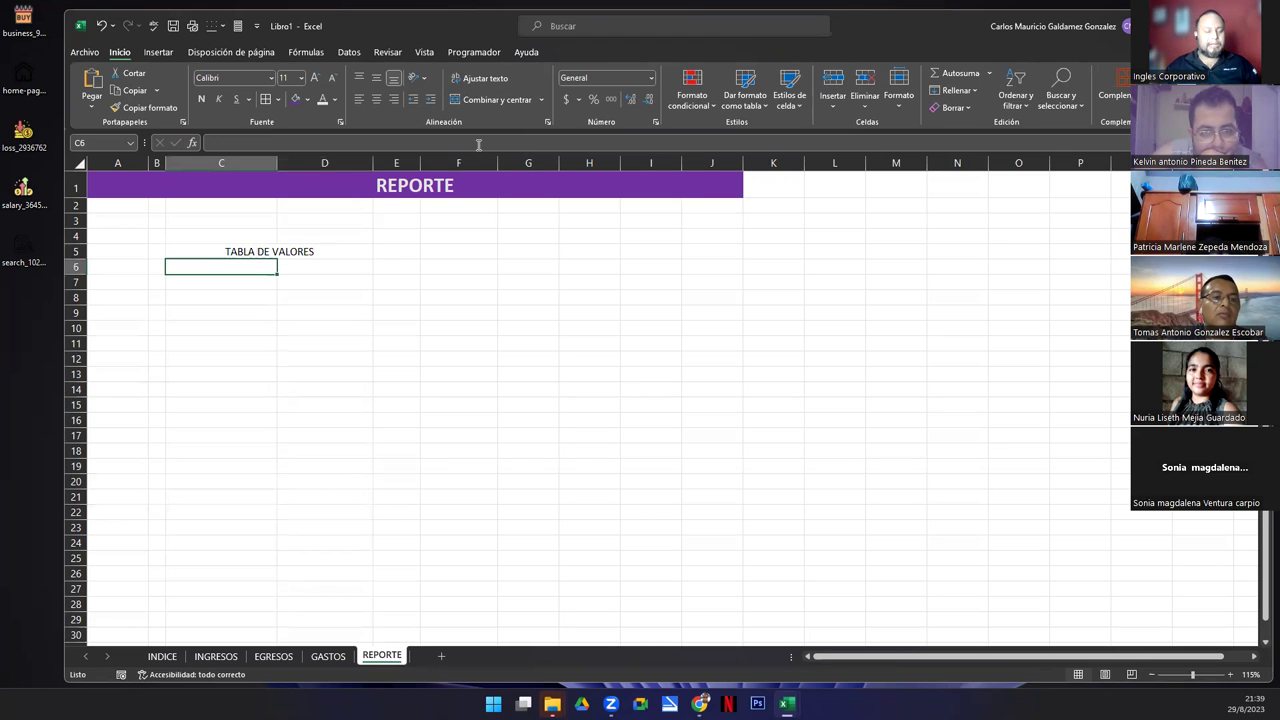
Step: List INGRESOS, EGRESOS and GASTOS in C6:C8 under the heading
text(INGRESOS)
key(Return)
text(EGRO)
key(BackSpace)
key(BackSpace)
key(Return)
text(})
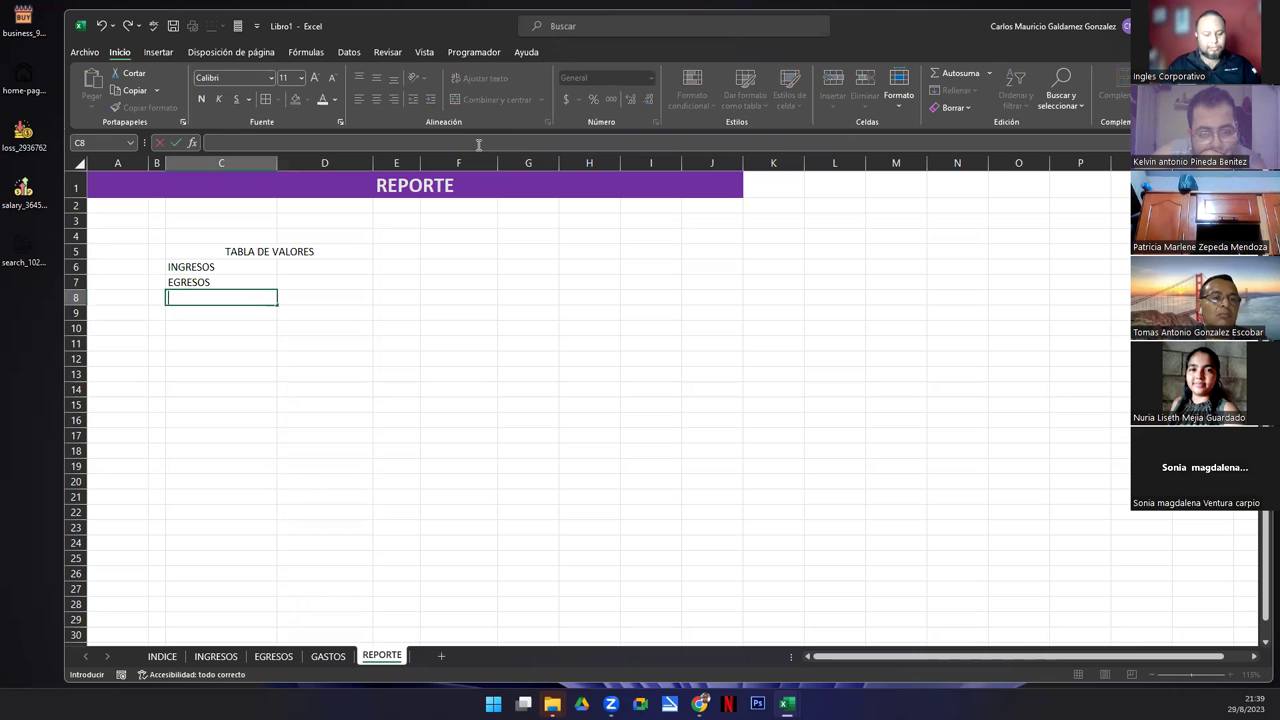
text(GASTOS)
key(Return)
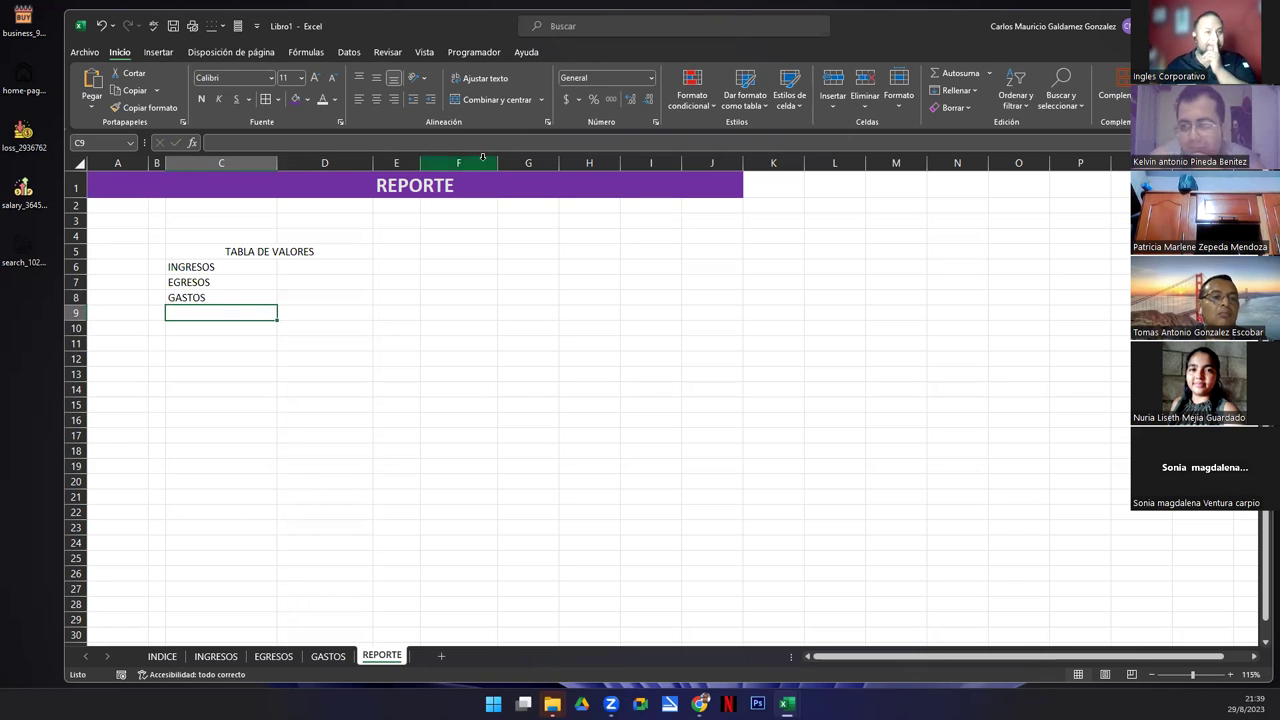
Step: Review the F25 totals on INGRESOS, EGRESOS and GASTOS against the REPORTE value cells
click(220, 658)
click(472, 558)
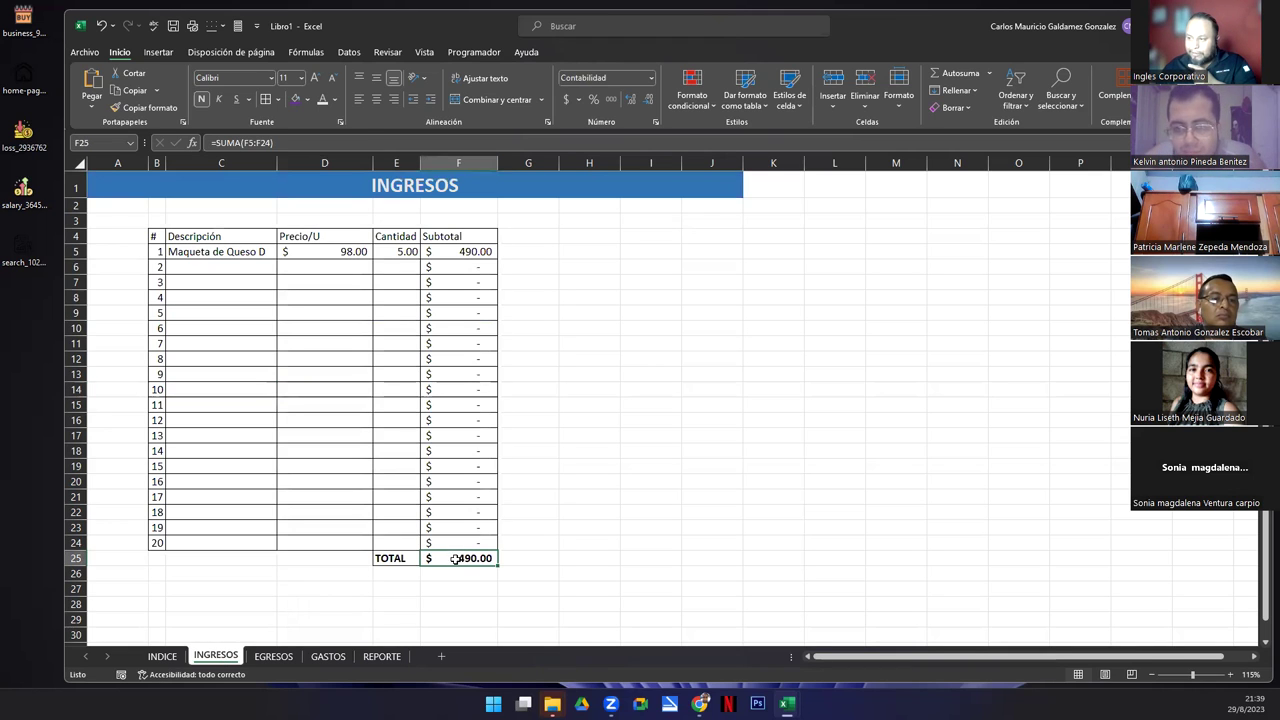
click(378, 657)
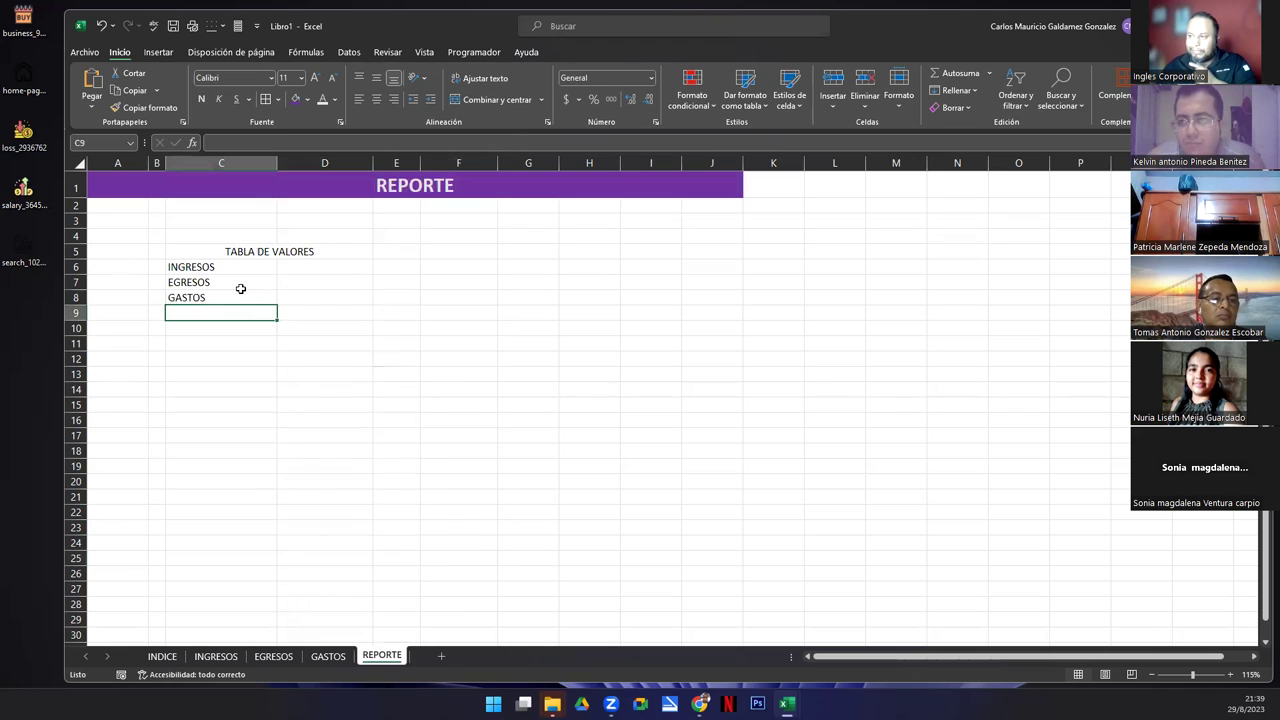
click(307, 270)
click(268, 656)
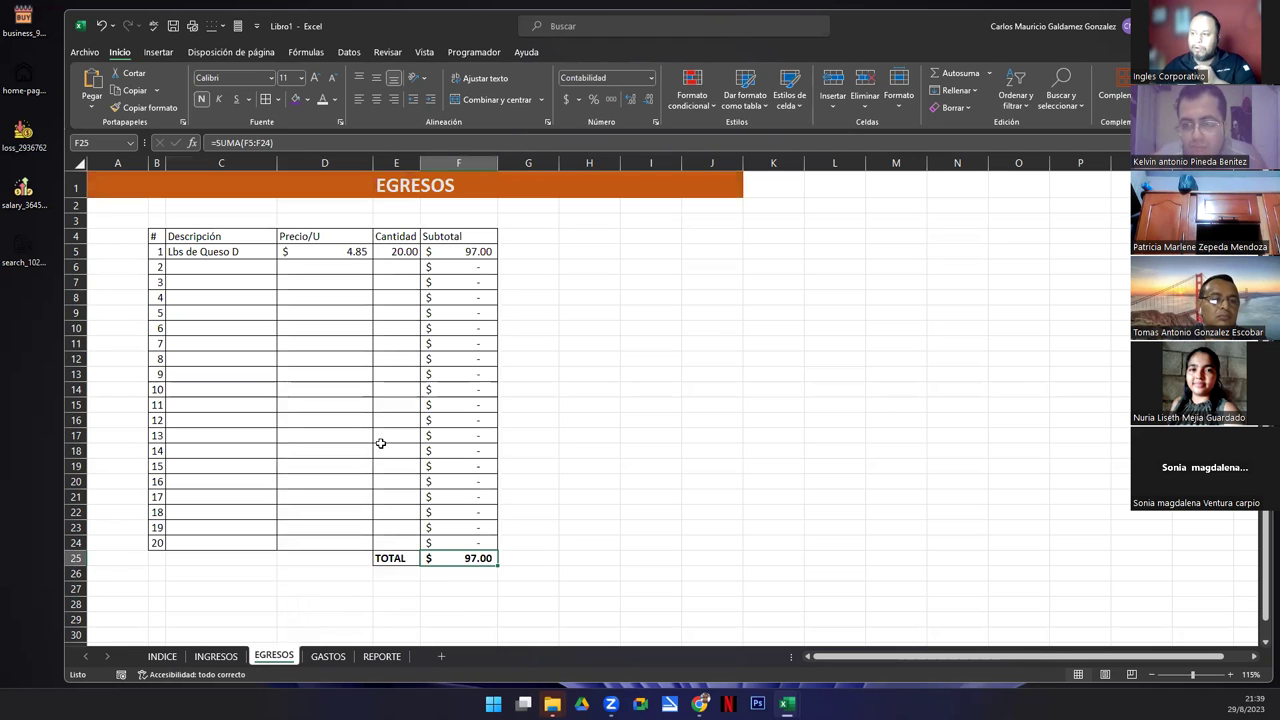
click(400, 656)
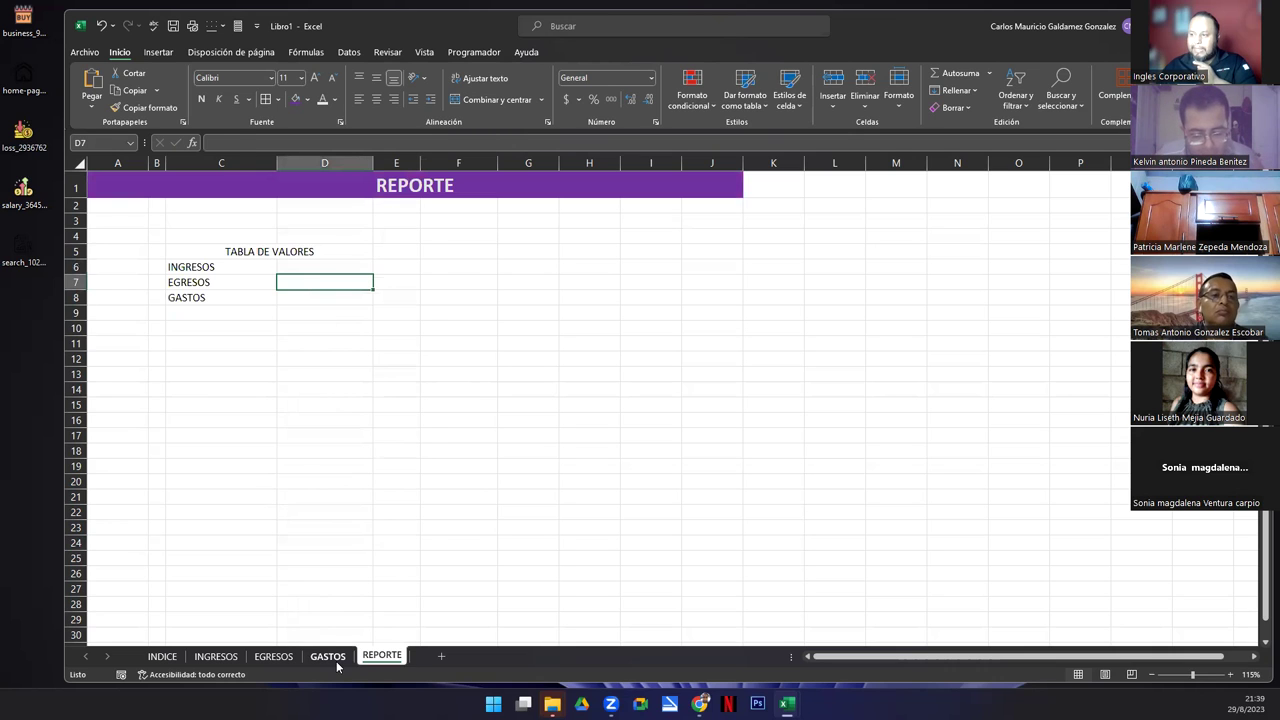
click(333, 657)
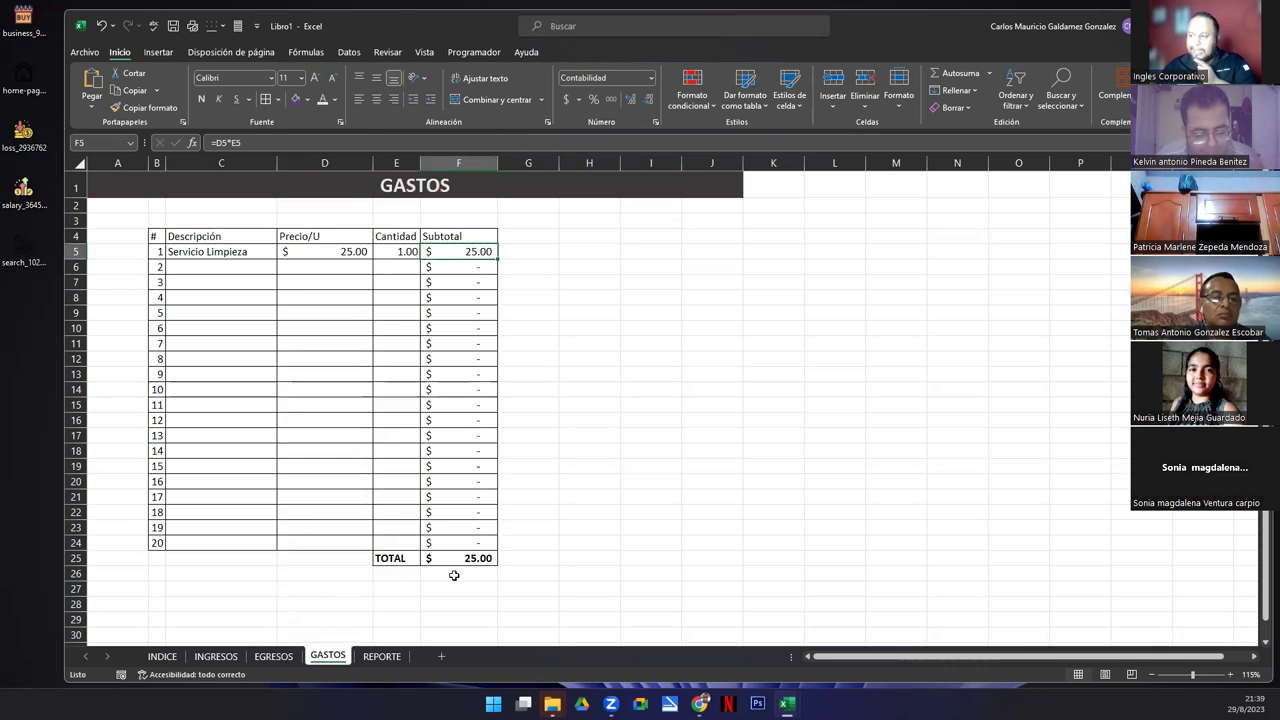
click(381, 656)
click(287, 300)
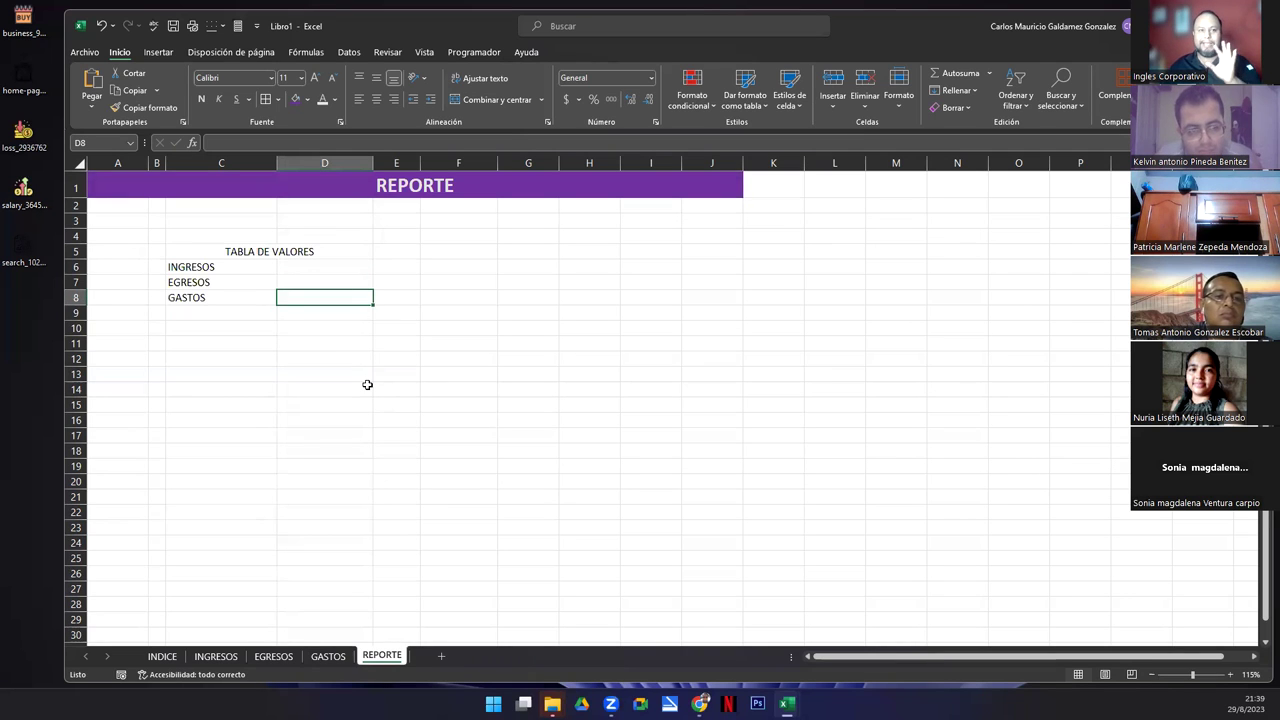
Step: Link REPORTE cell D6 to =INGRESOS!F25, showing 490.00
click(295, 266)
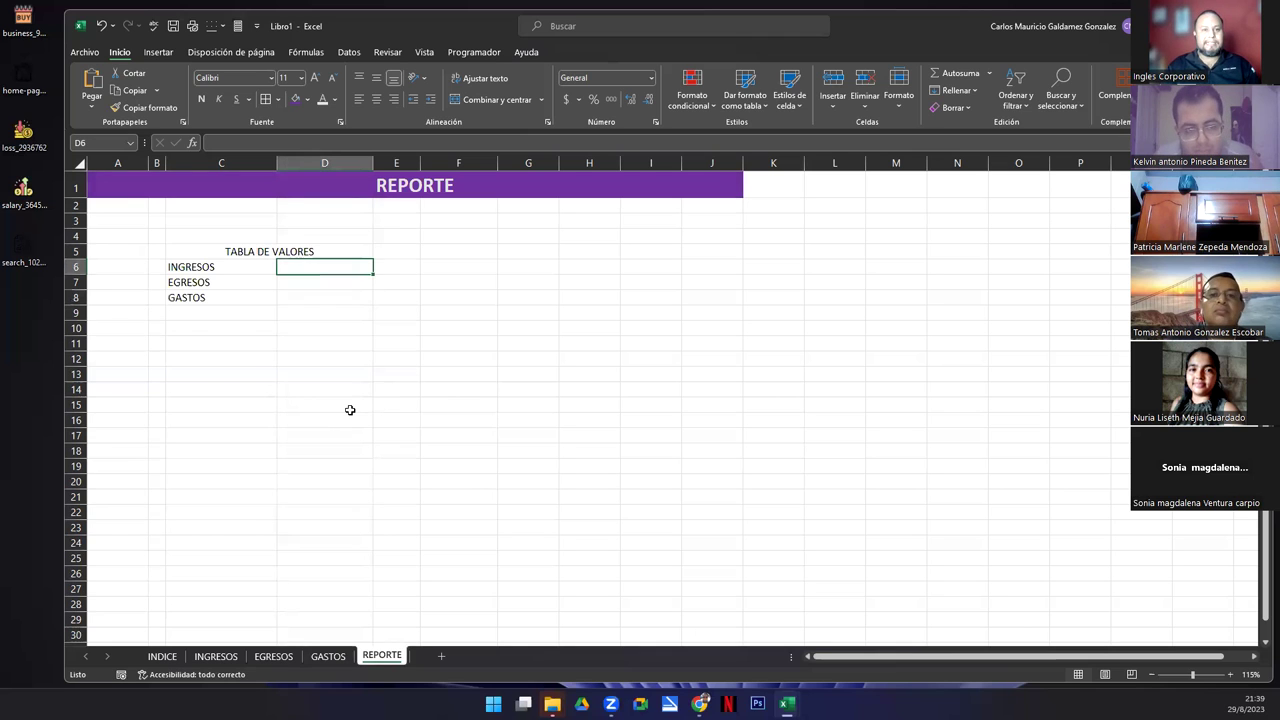
text(=)
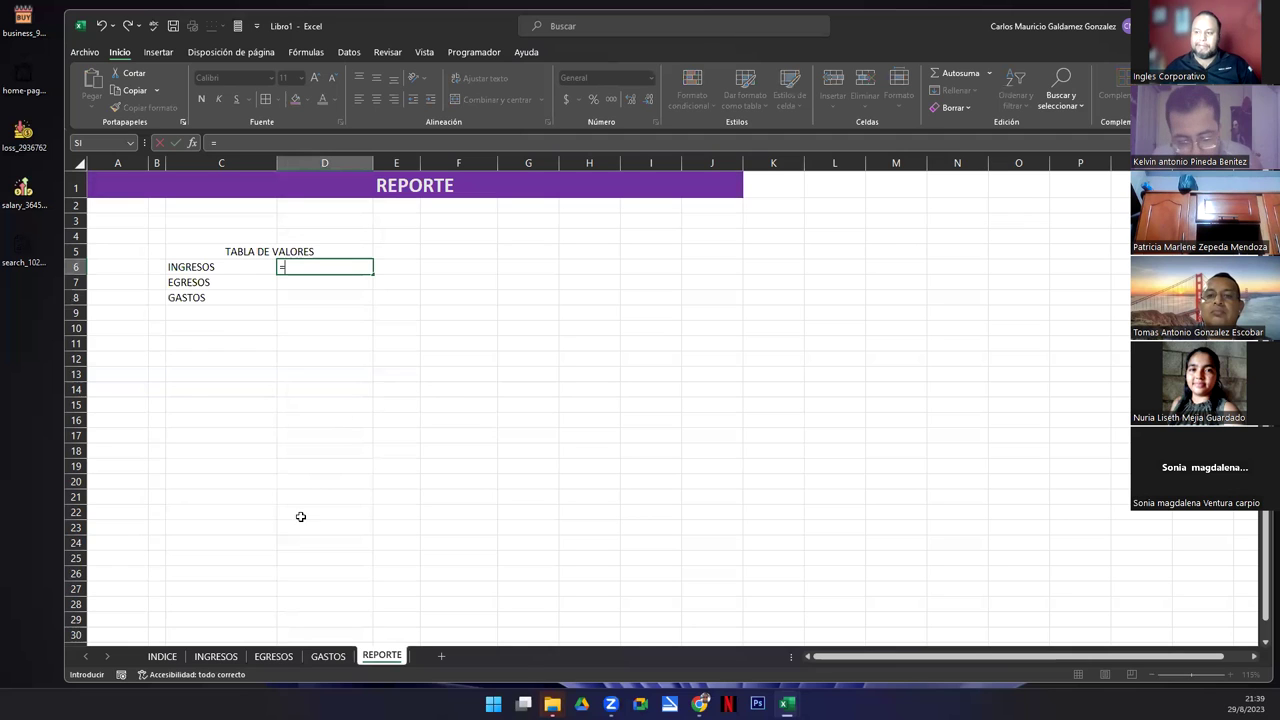
click(216, 656)
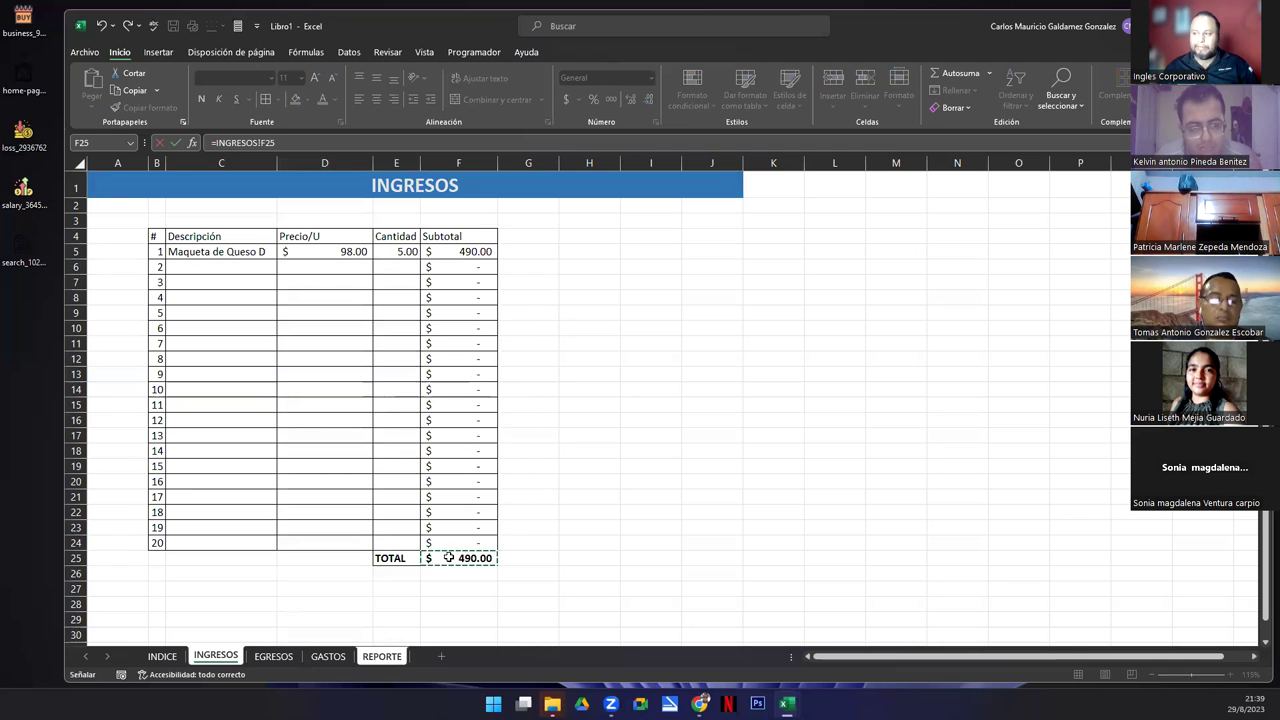
click(449, 557)
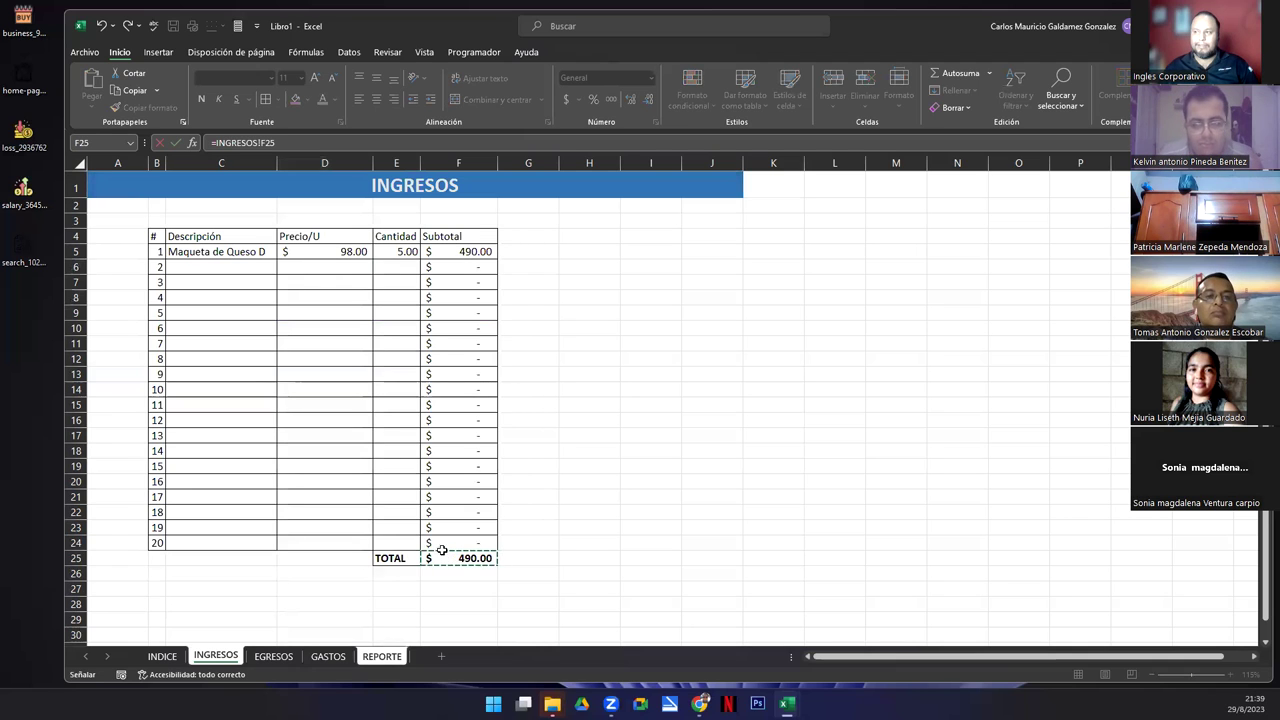
click(296, 146)
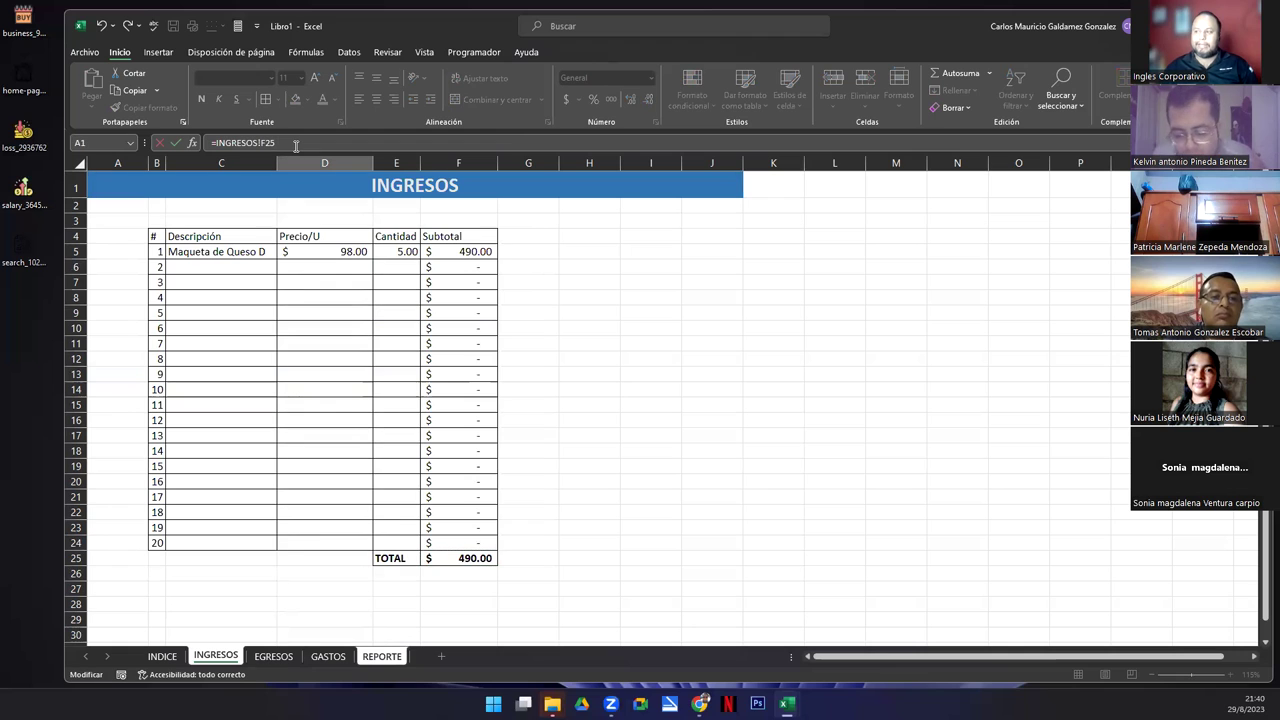
key(Return)
click(316, 268)
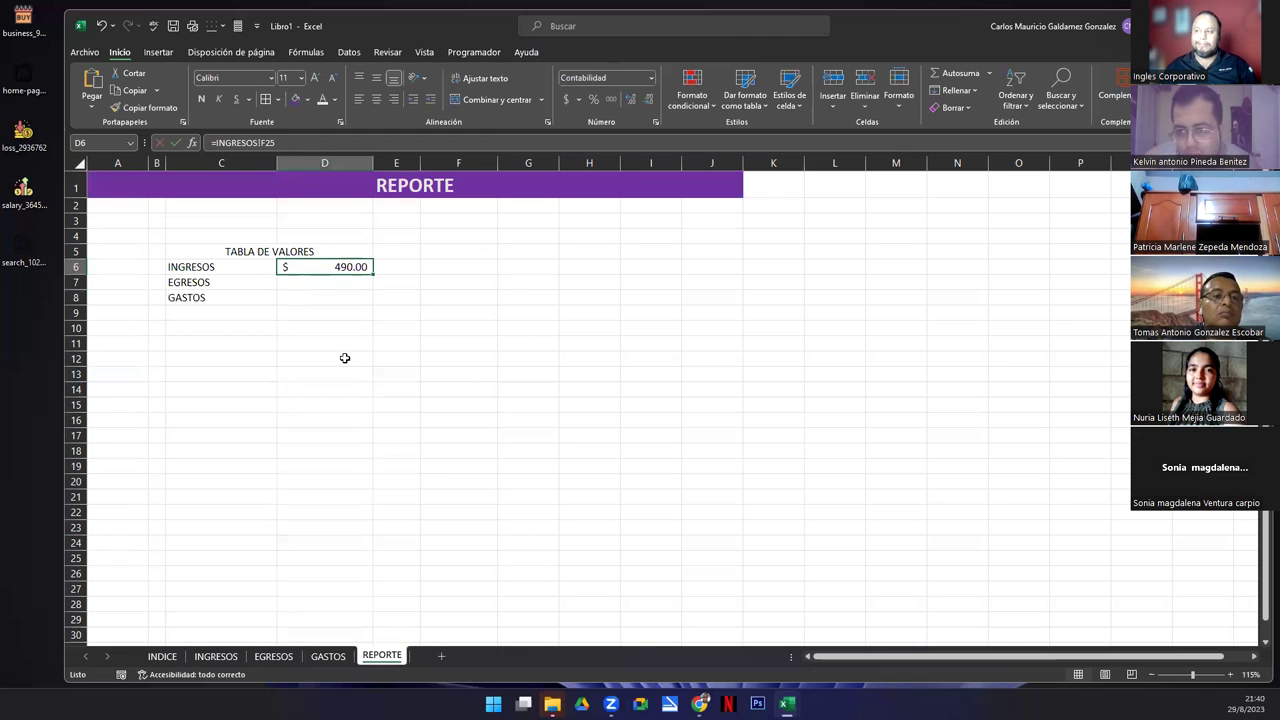
click(228, 658)
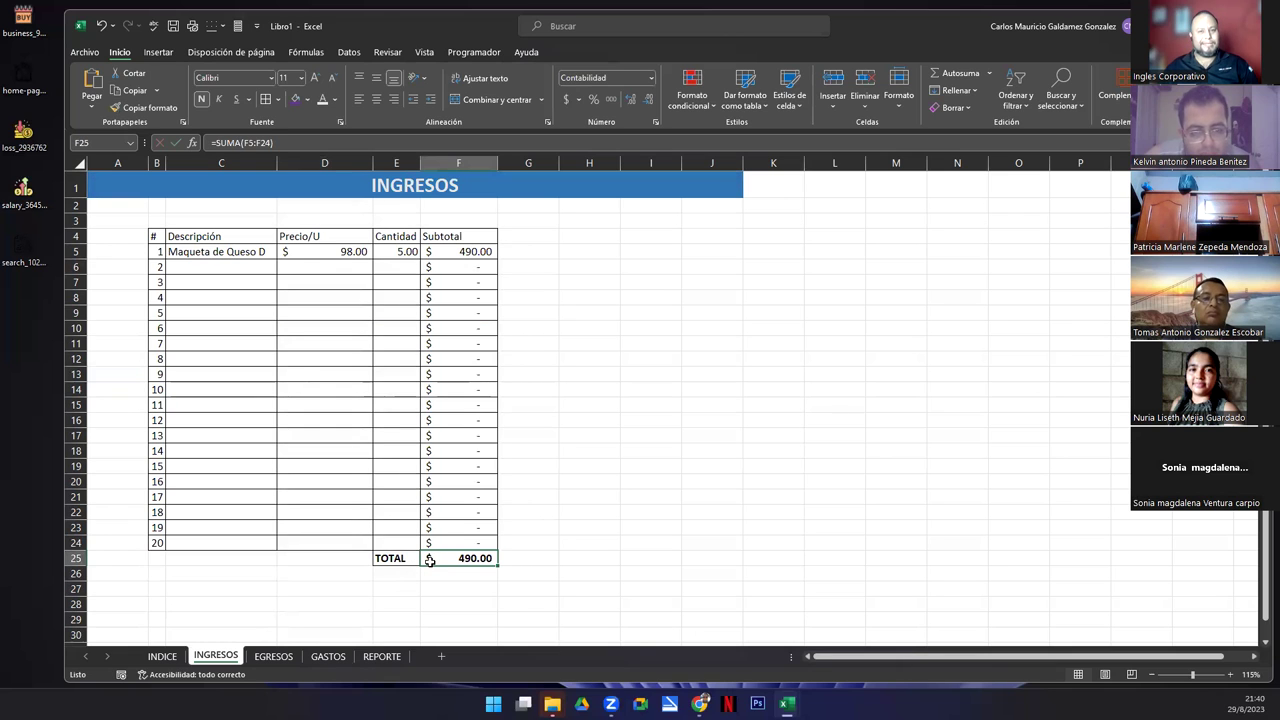
click(380, 656)
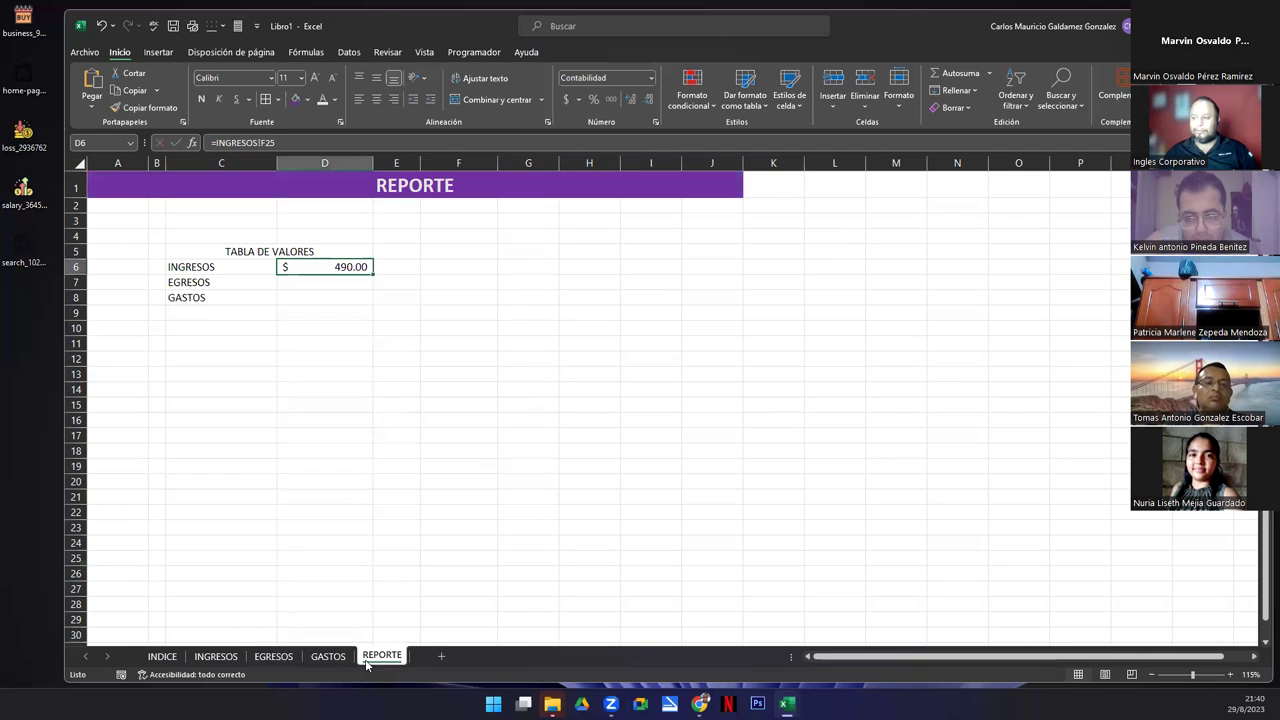
Step: Link D7 to =EGRESOS!F25 and D8 to =GASTOS!F25, showing 97.00 and 25.00
click(289, 283)
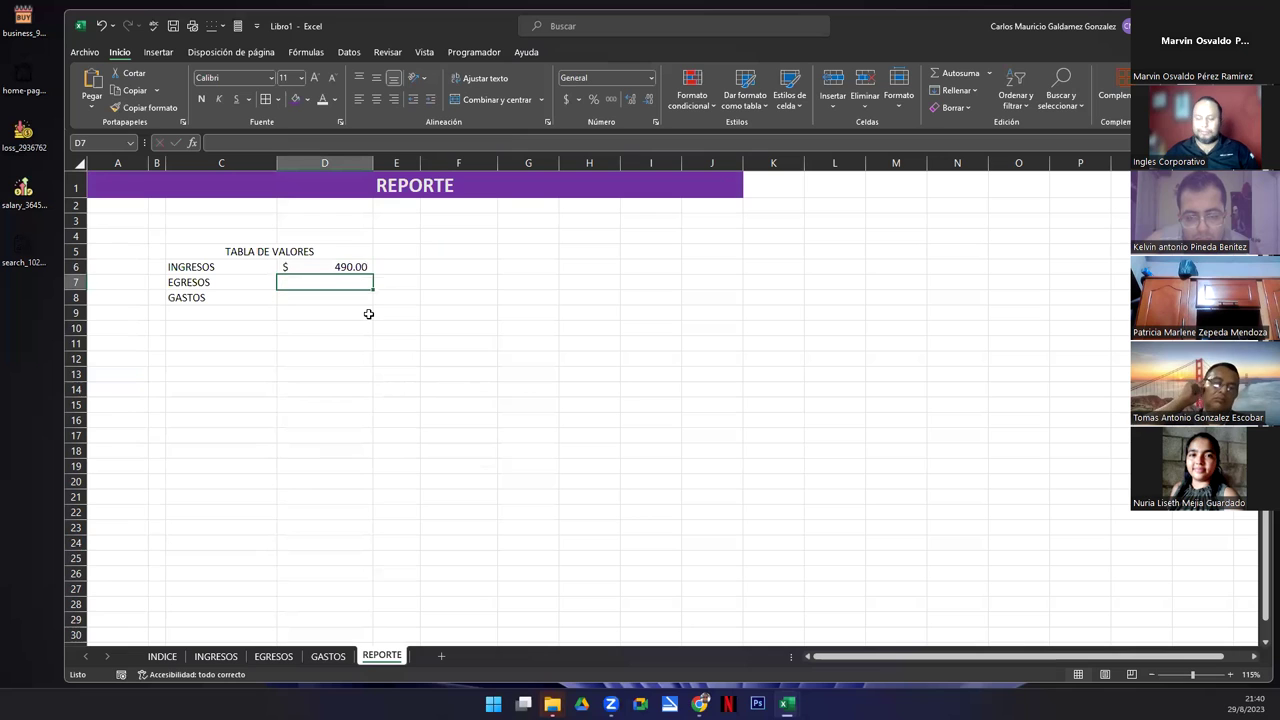
text(=)
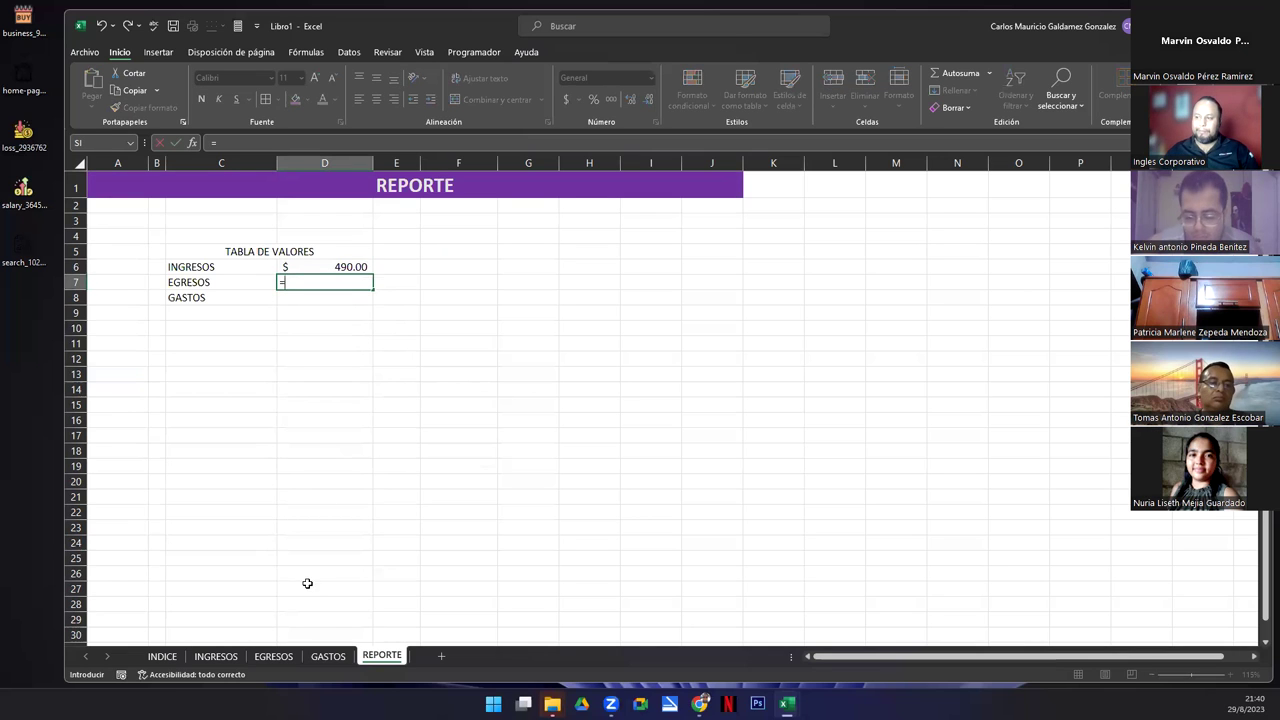
click(273, 655)
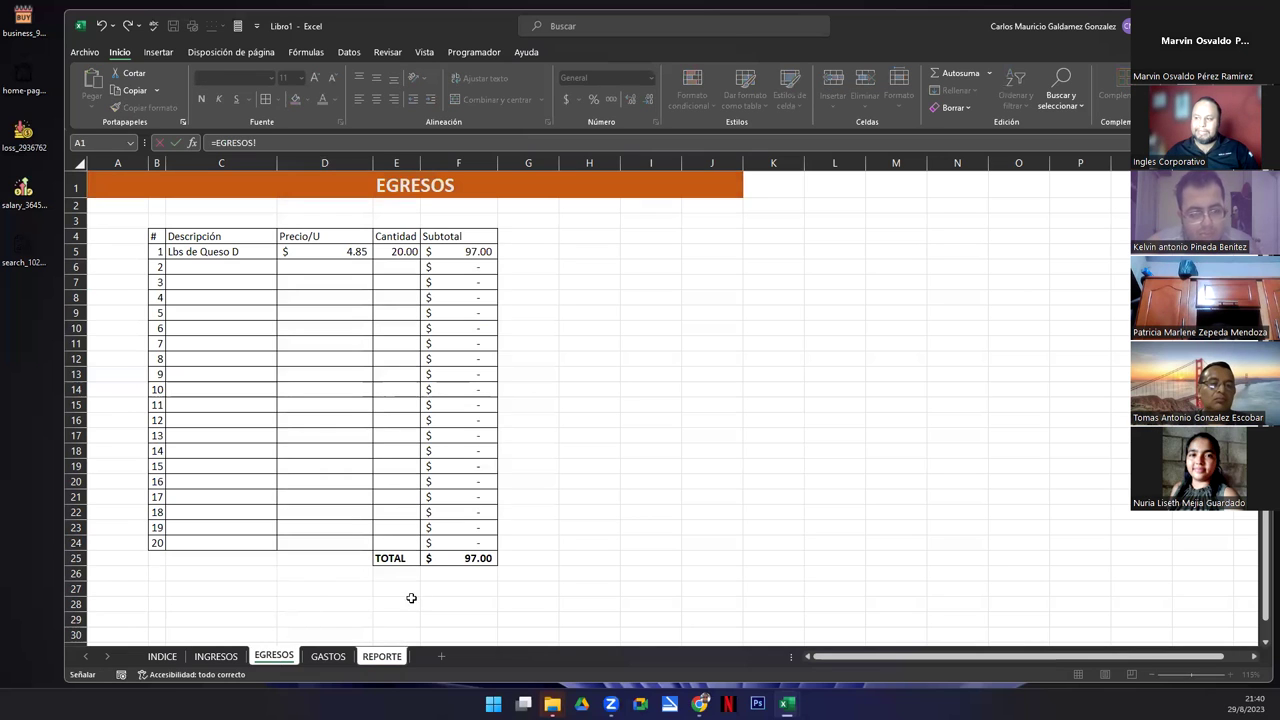
click(452, 559)
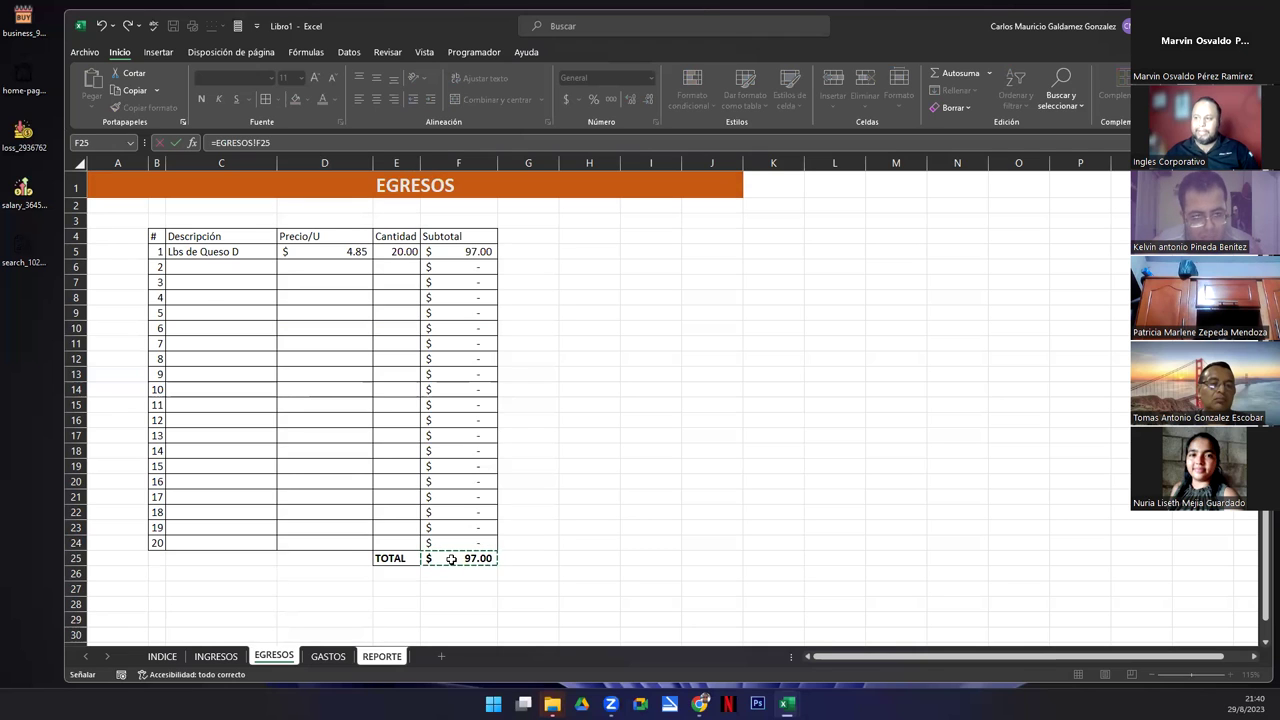
key(Return)
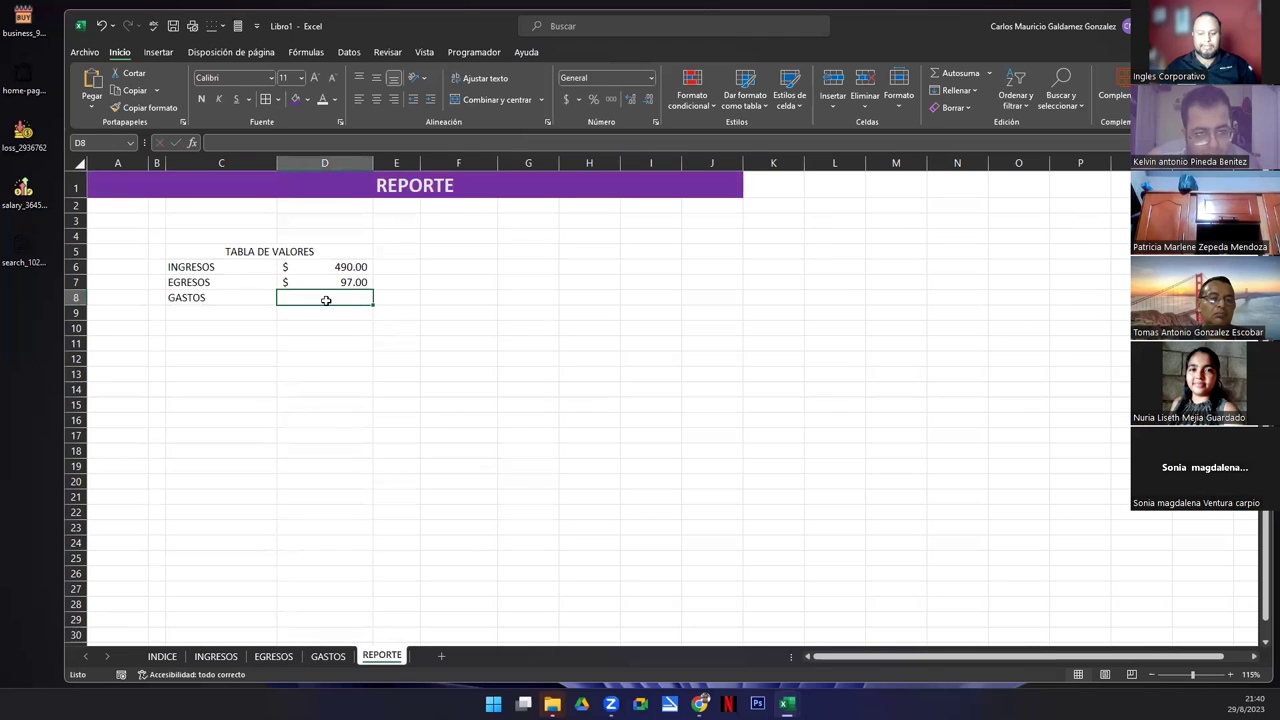
text(=)
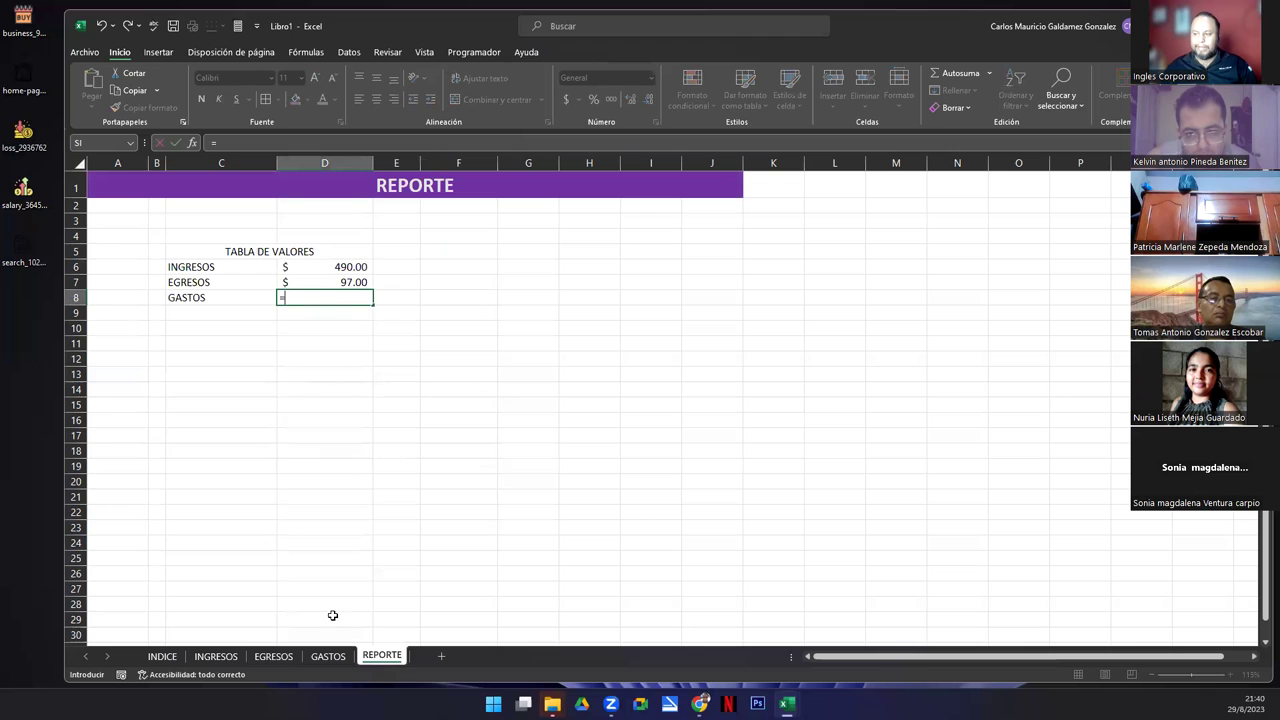
click(330, 656)
click(469, 558)
key(Return)
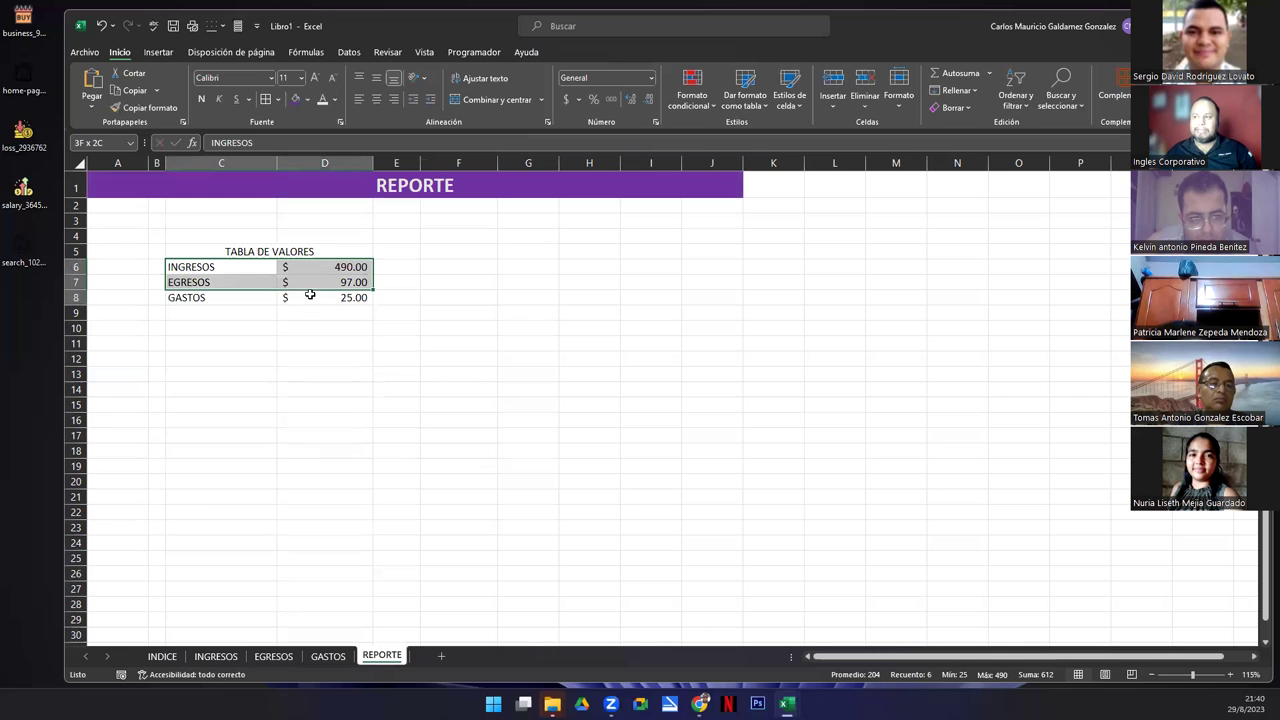
Step: Inspect the linked formulas in REPORTE cells D6 to D8
drag(235, 263, 312, 300)
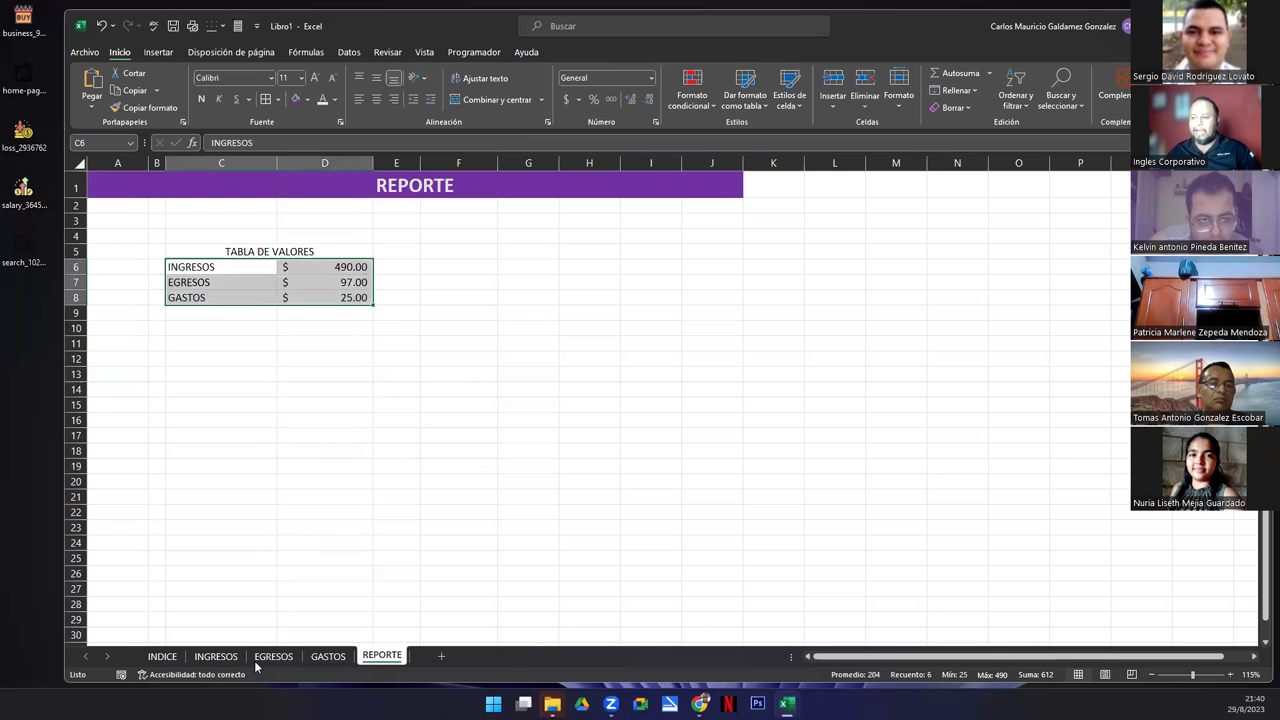
click(342, 266)
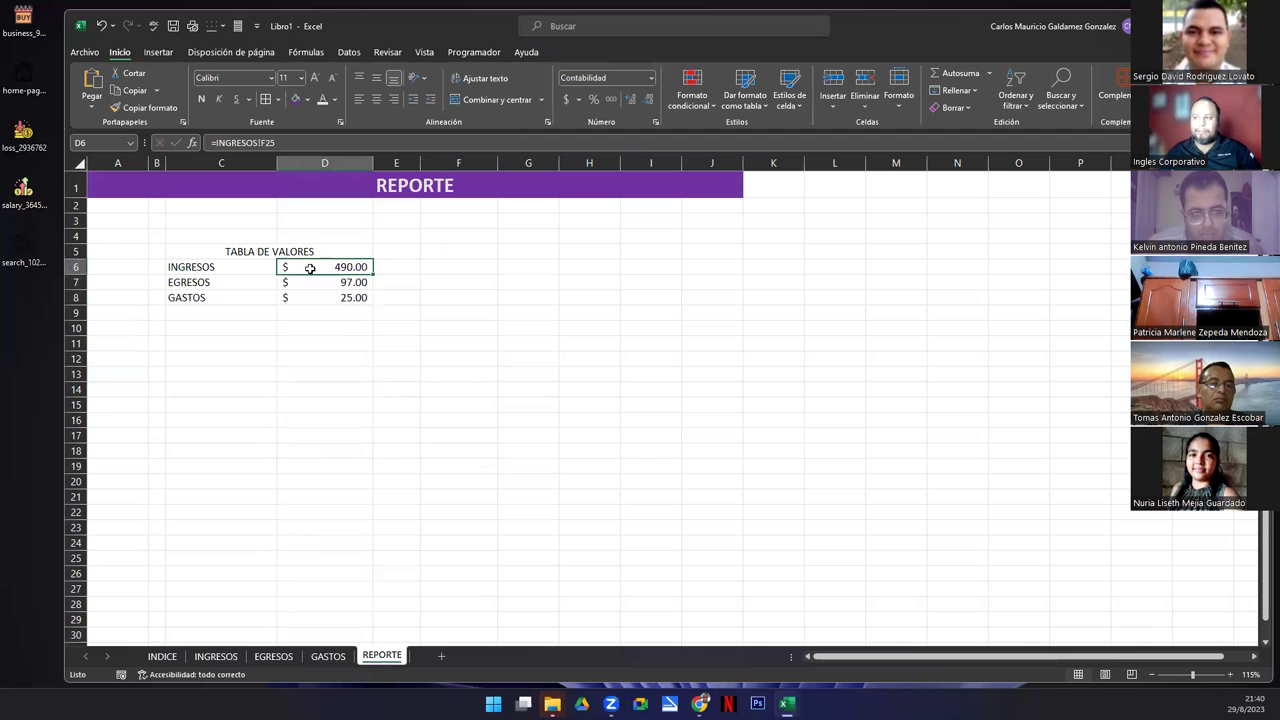
click(318, 282)
click(318, 297)
Step: Add Crema en Bolsa at 75.00 × 10 on INGRESOS and confirm REPORTE shows 1,240.00
click(216, 656)
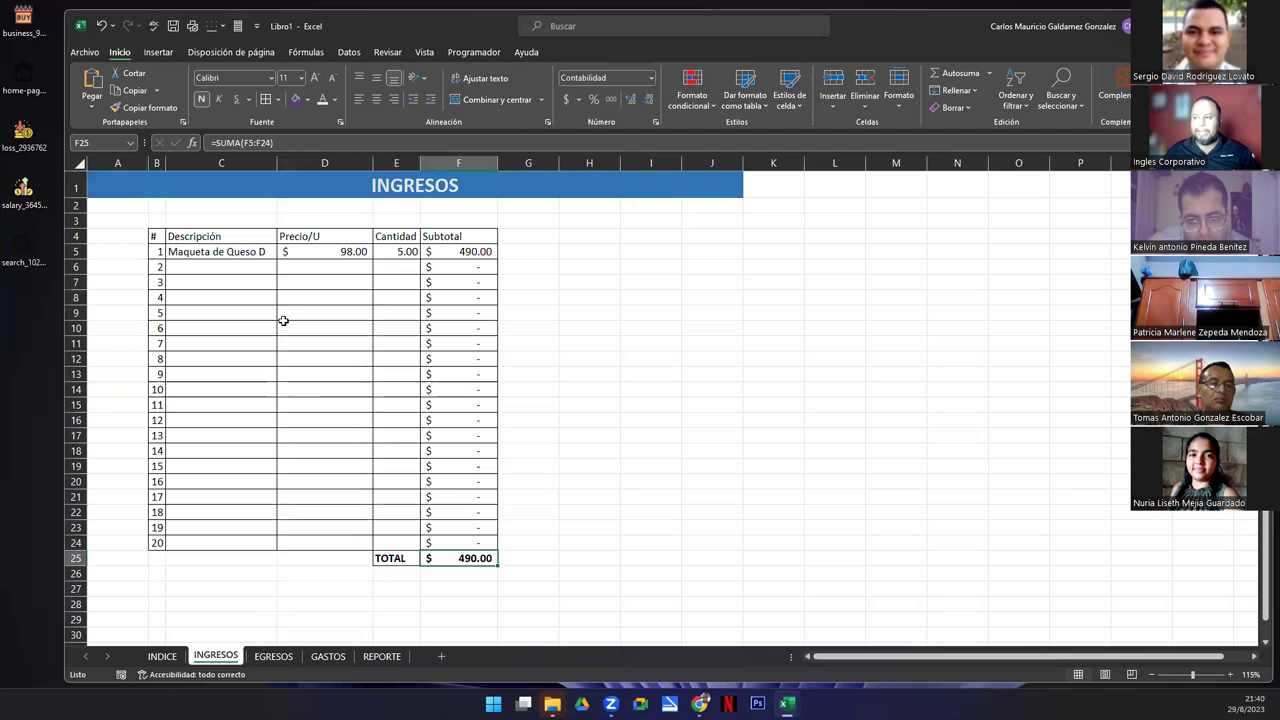
click(212, 266)
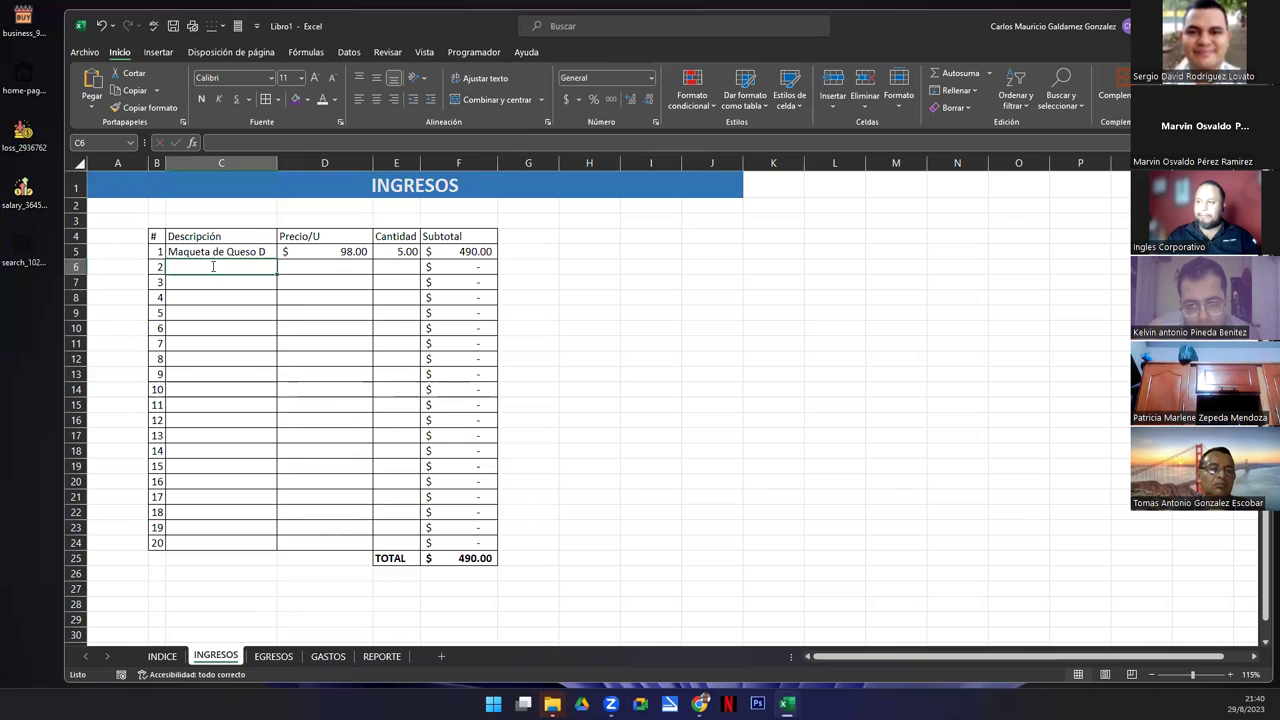
text(mAQ)
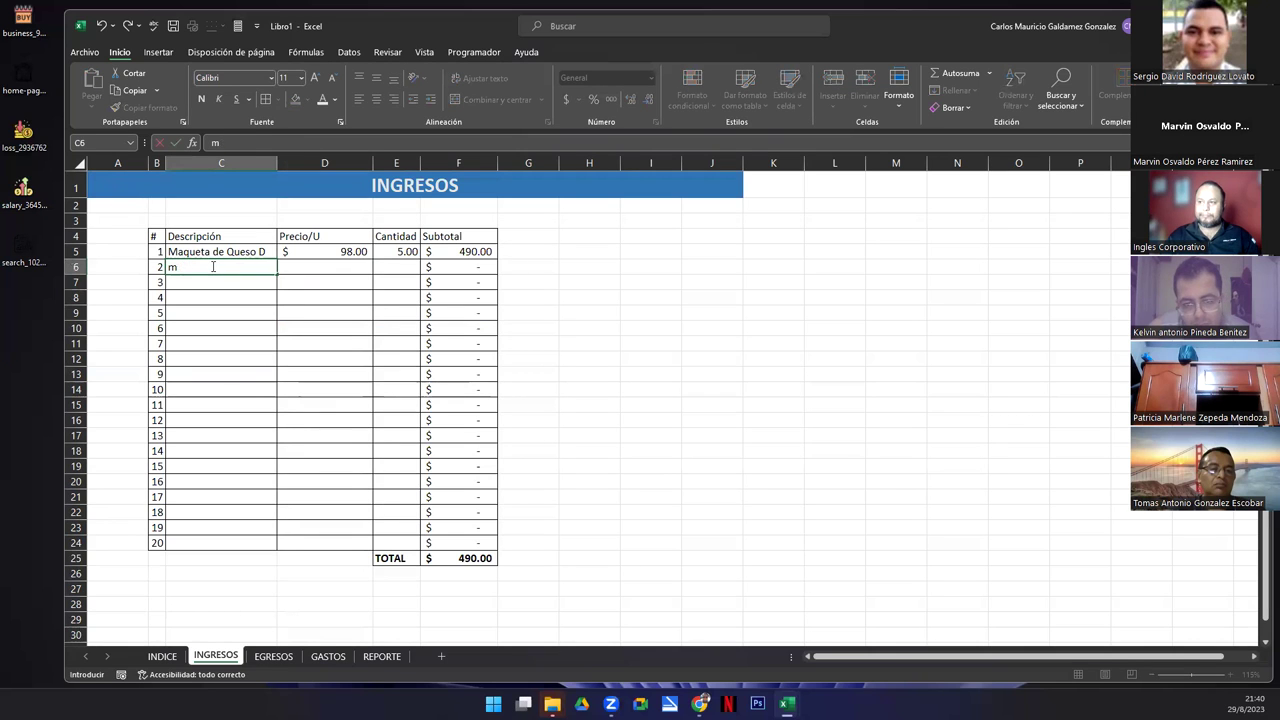
text(Crema en)
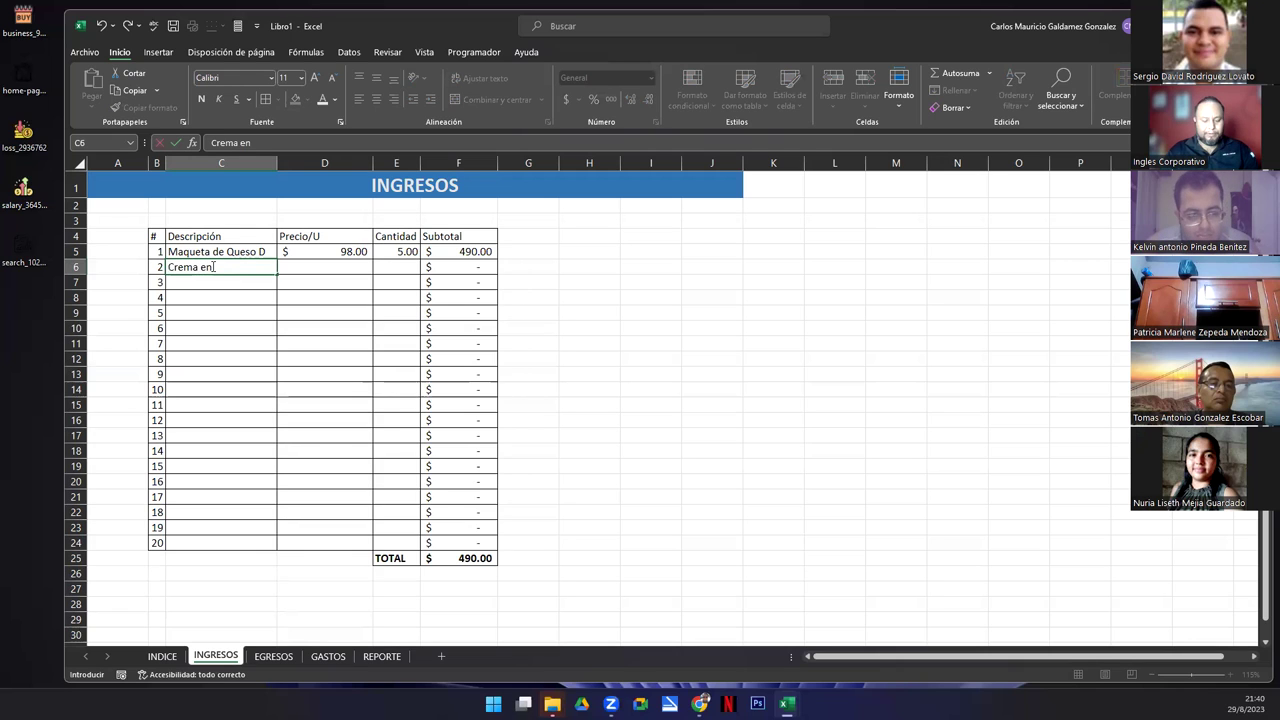
text(lsa)
key(Tab)
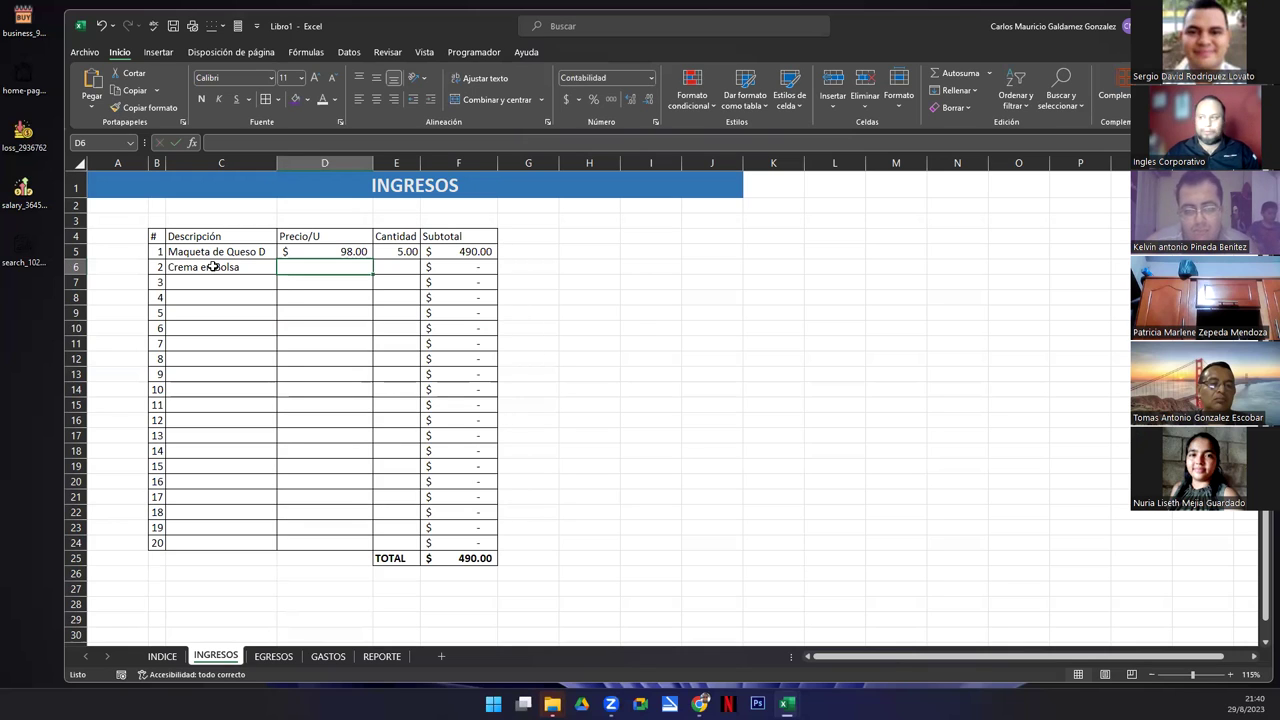
text(75)
key(Tab)
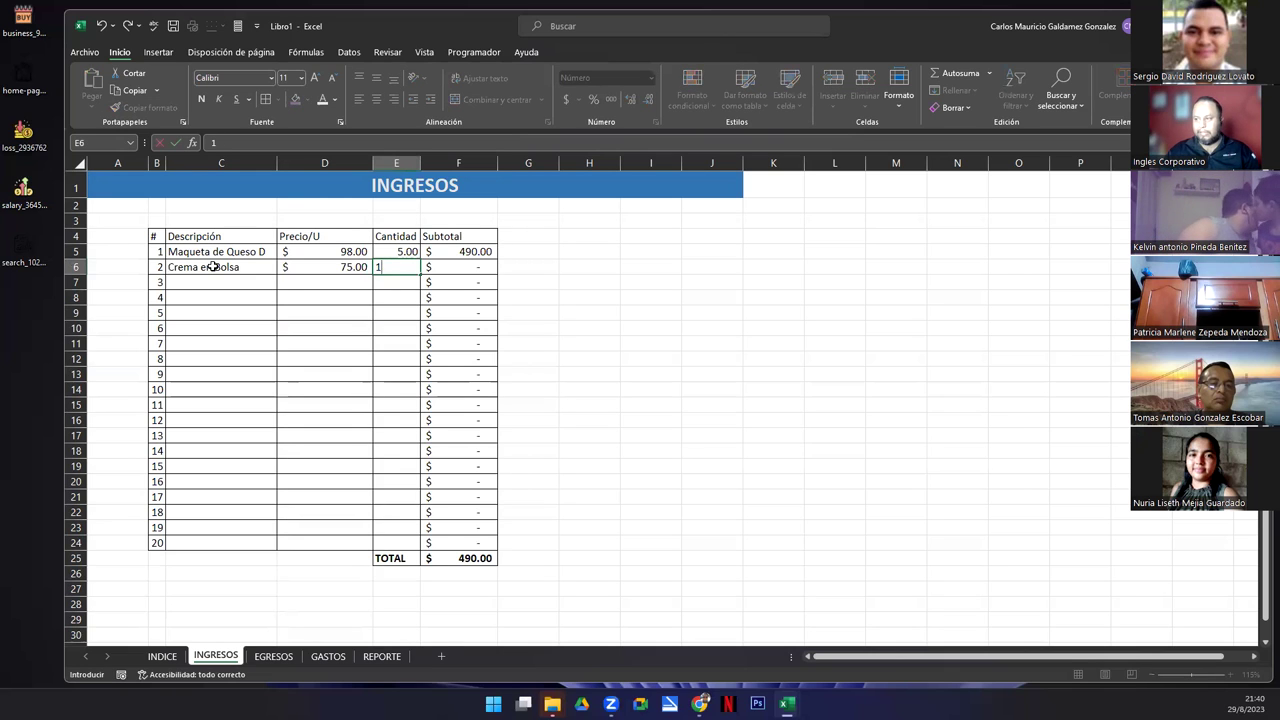
text(10)
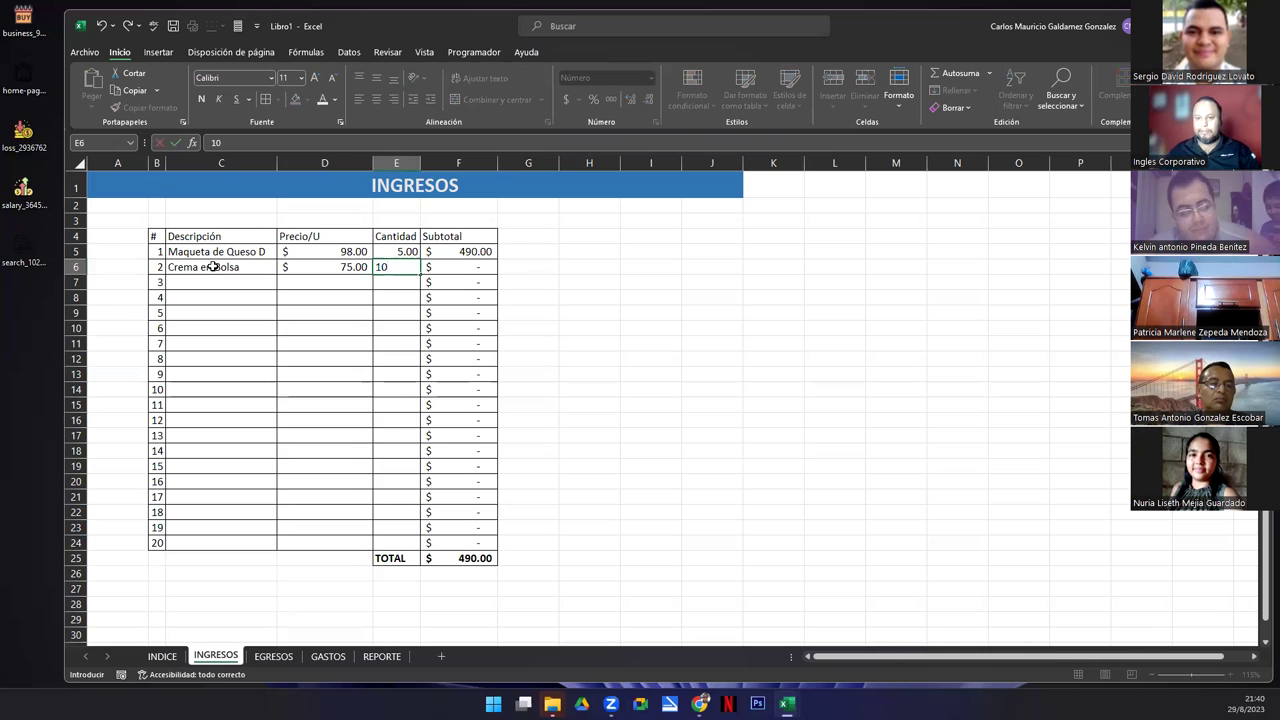
key(Return)
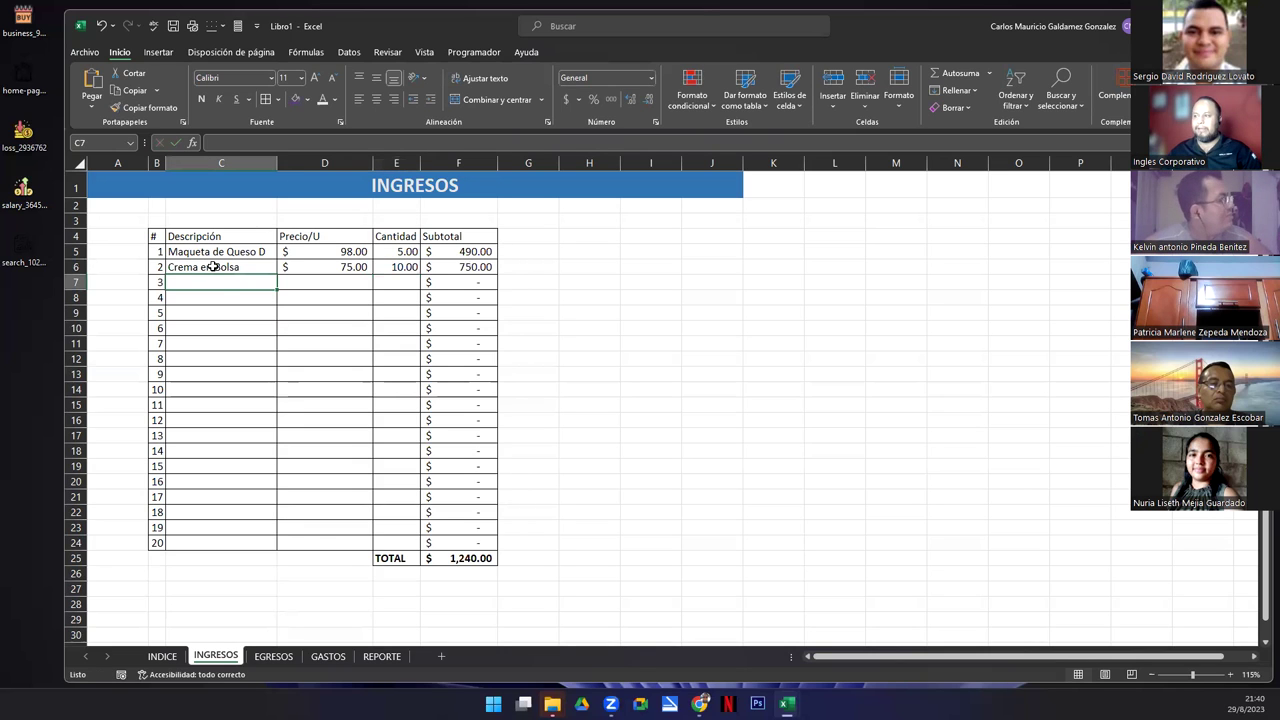
click(456, 560)
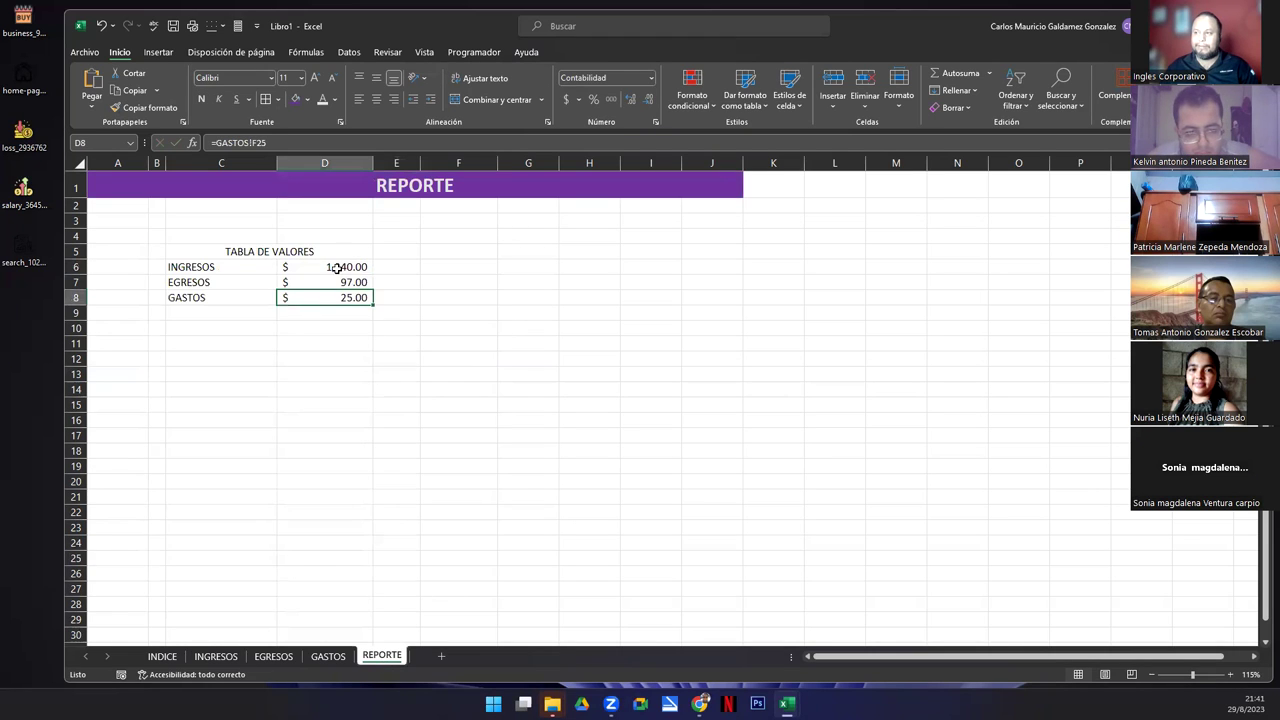
click(337, 267)
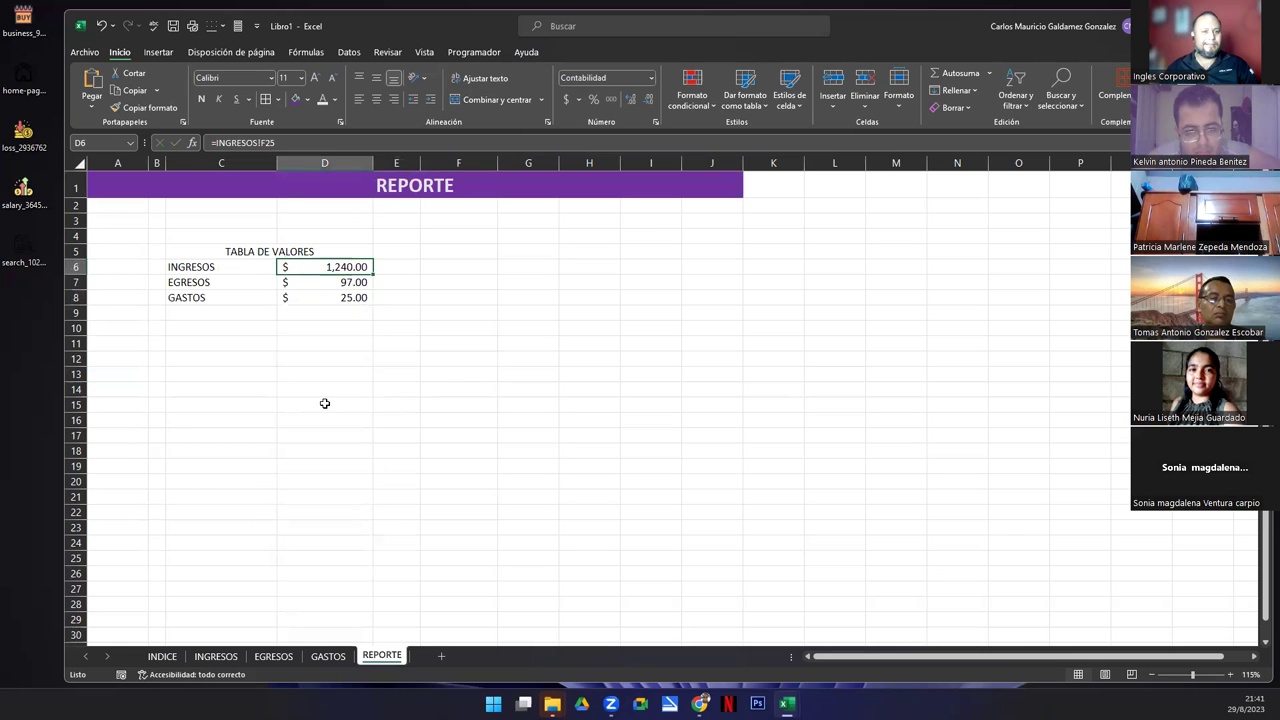
Step: Add Botellas de Crema at 6.00 × 25 to EGRESOS, raising REPORTE's EGRESOS to 247.00
click(273, 658)
click(206, 266)
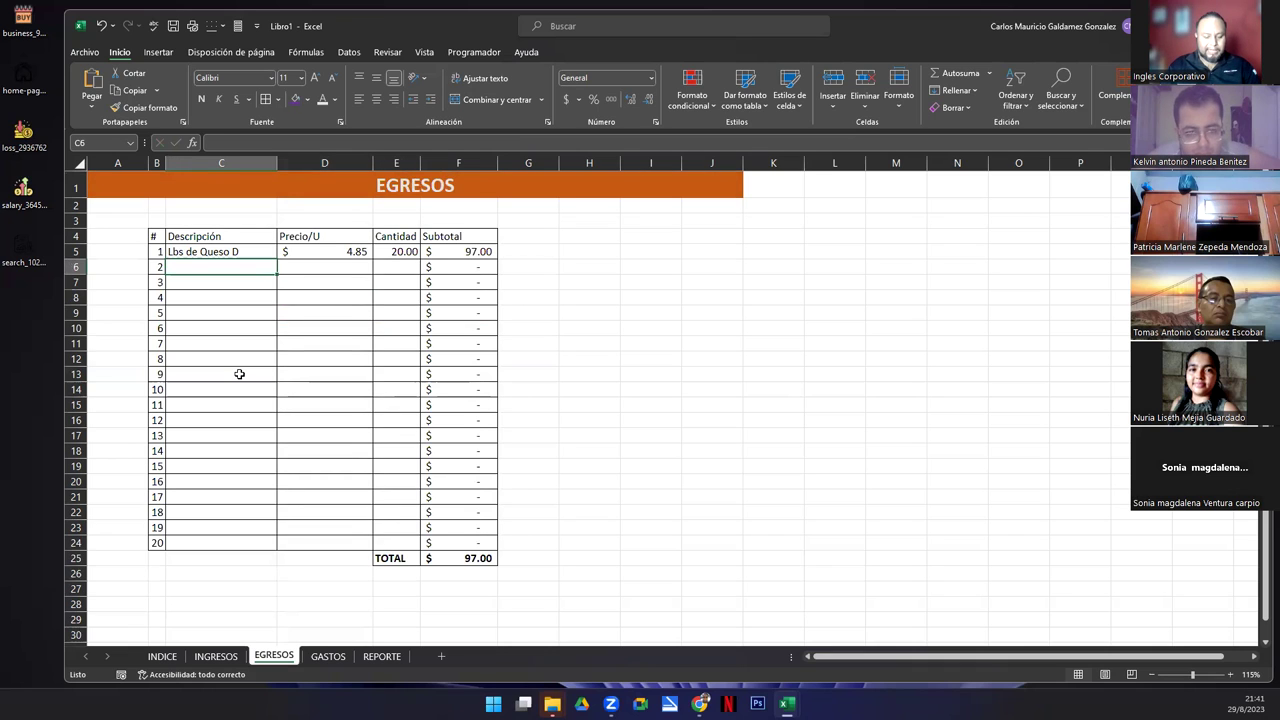
text(Botellas de Crema)
key(Tab)
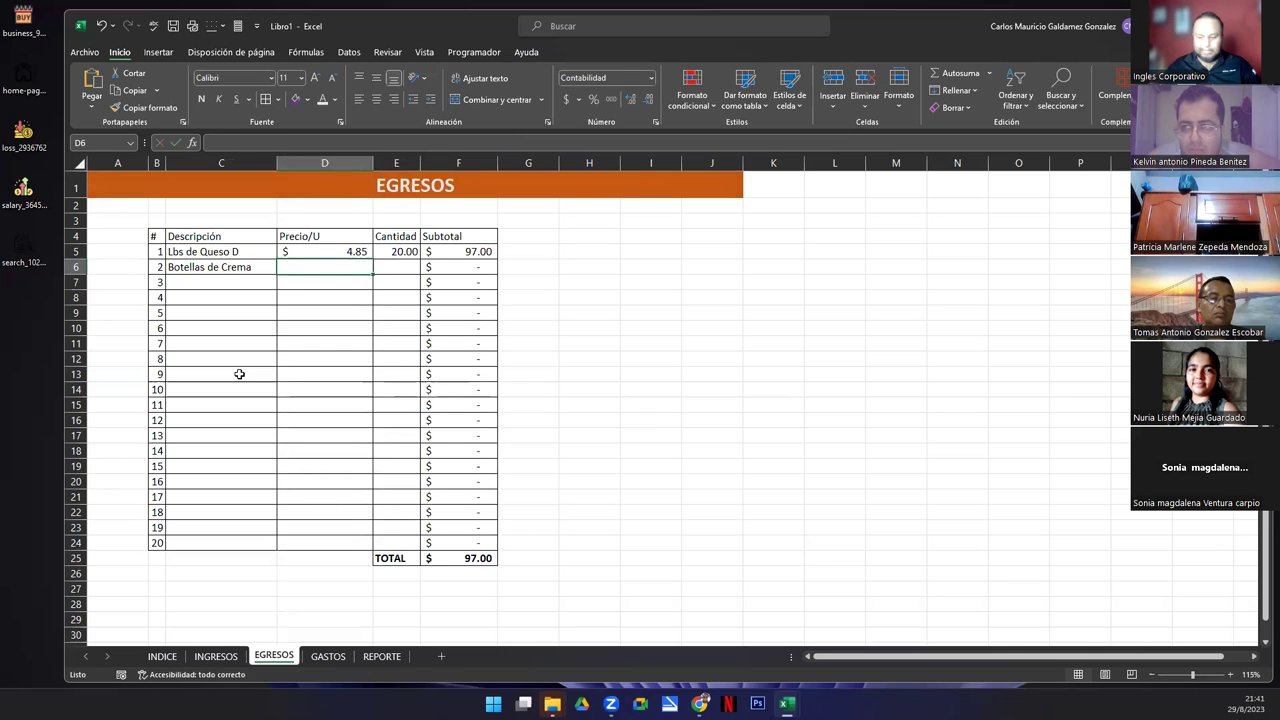
text(6.00)
key(Tab)
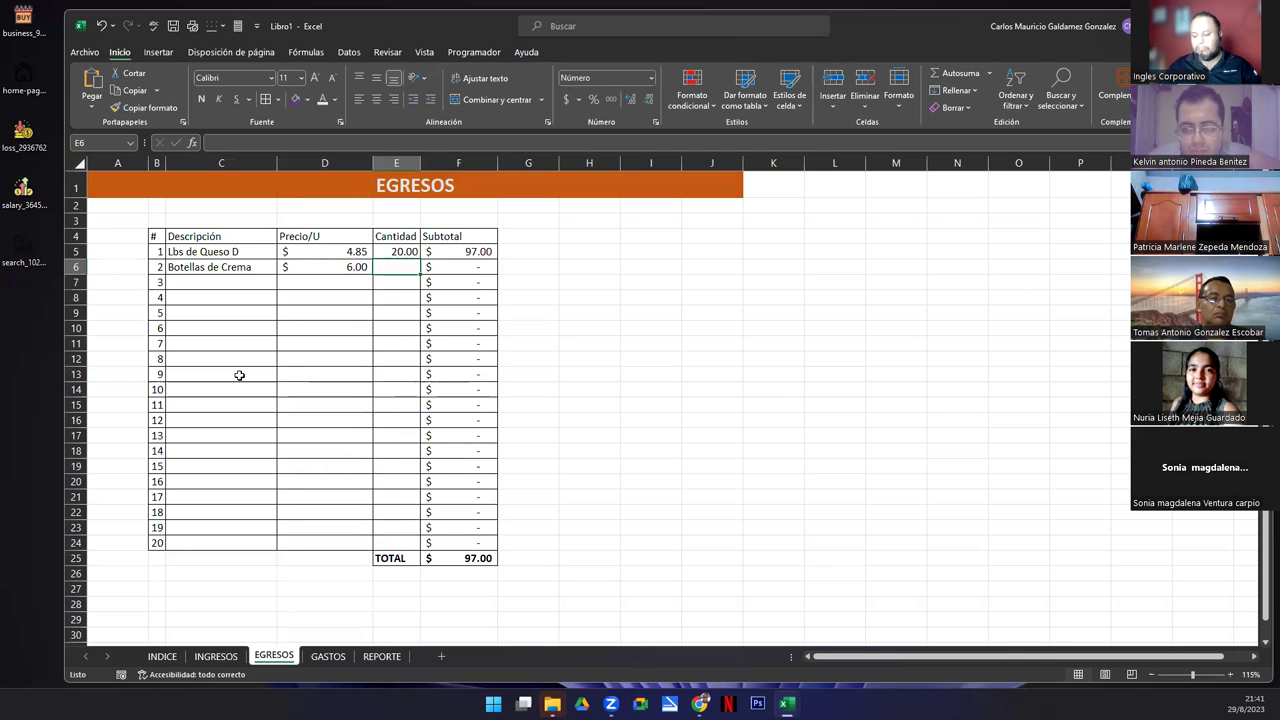
text(25)
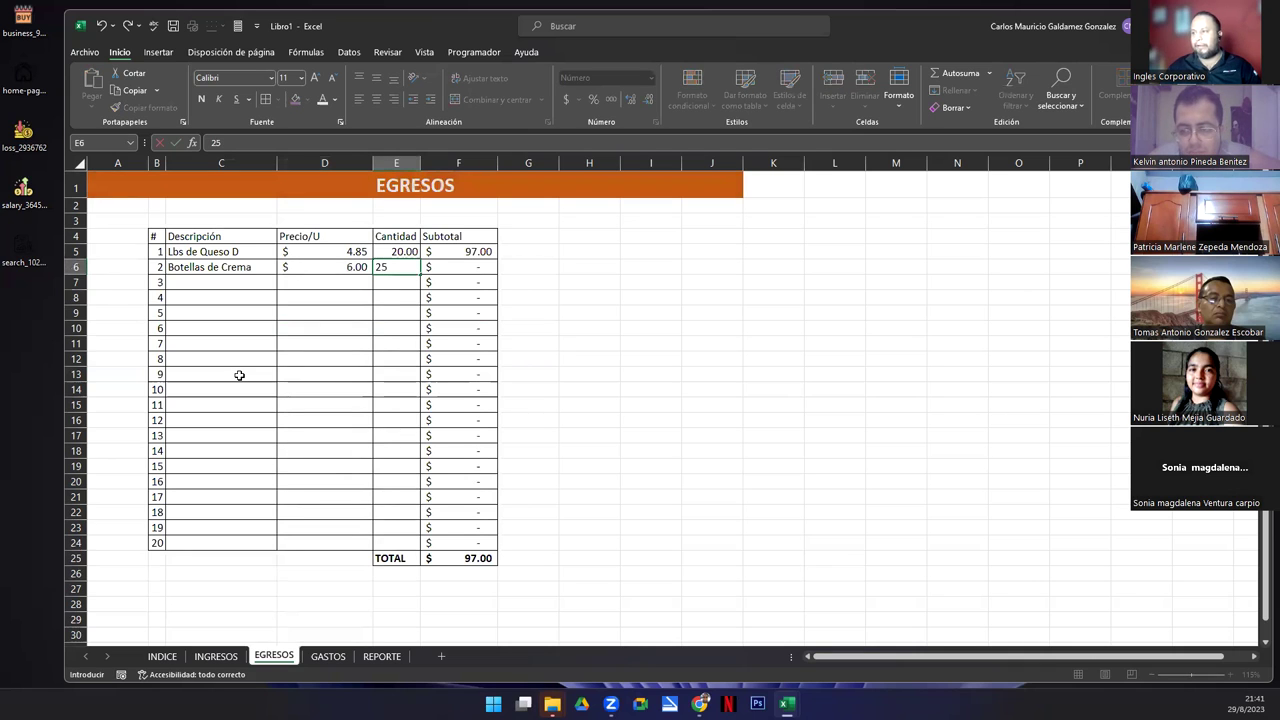
key(Return)
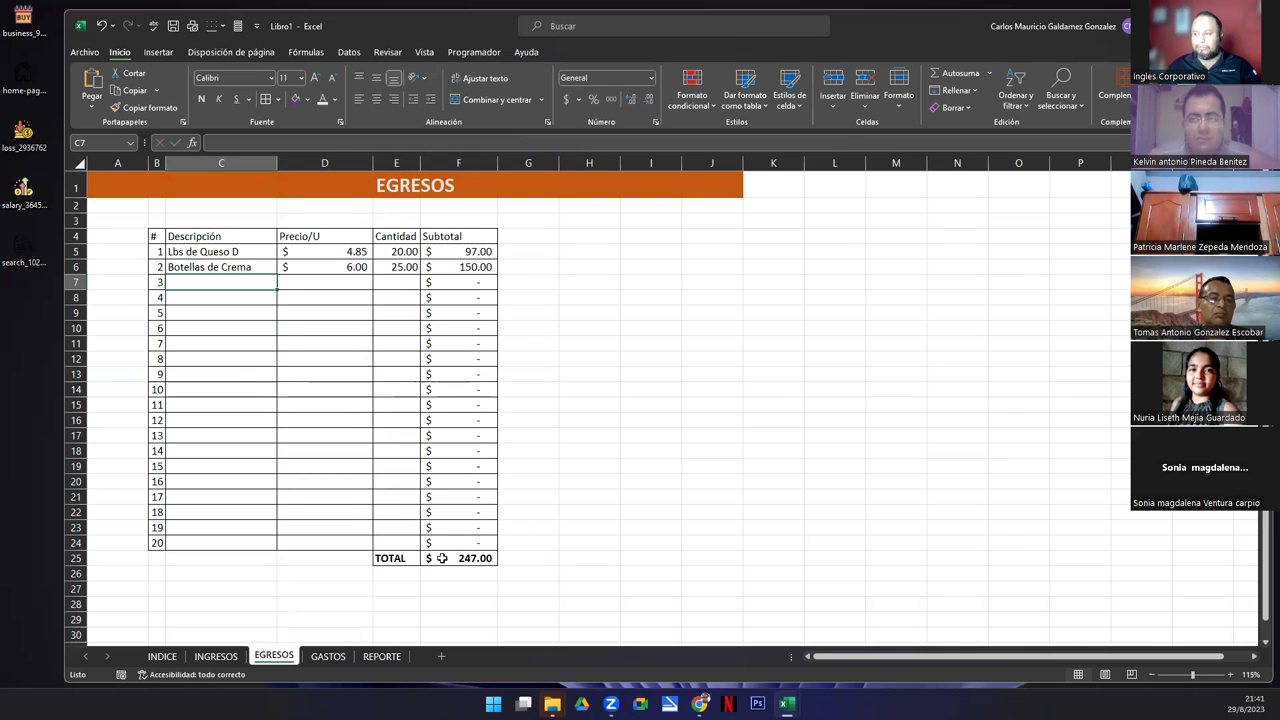
click(382, 656)
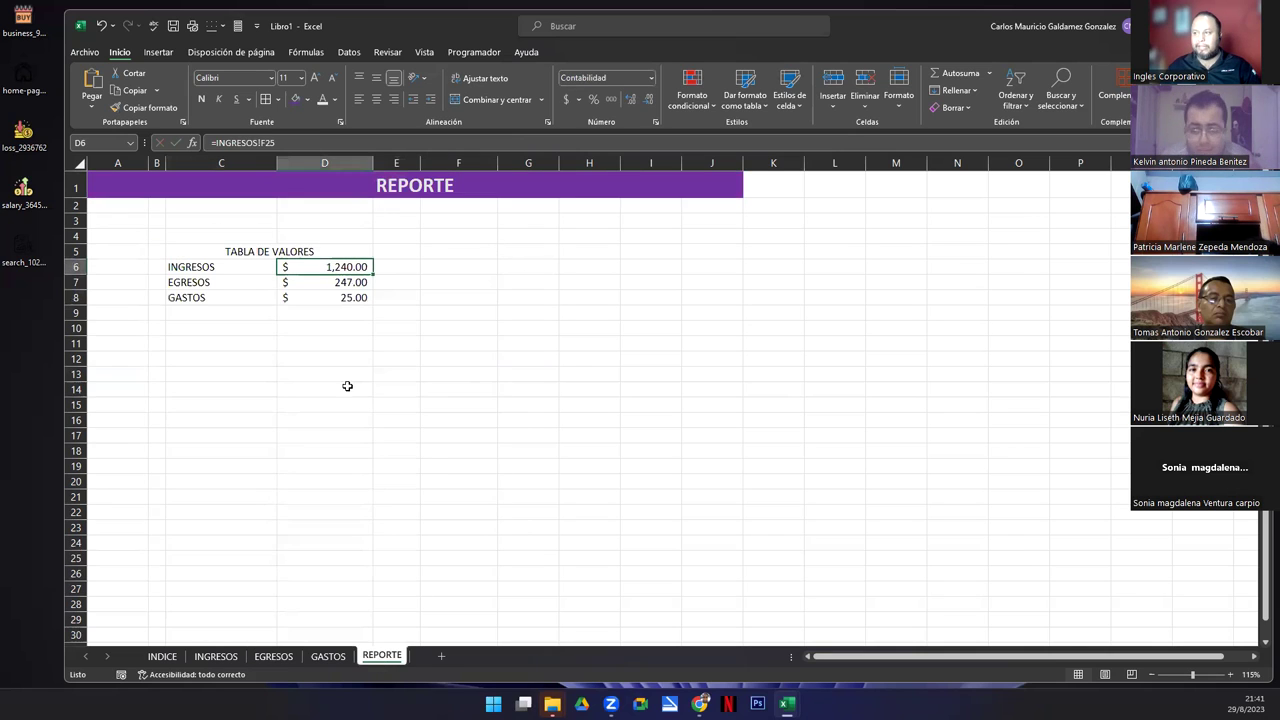
click(301, 285)
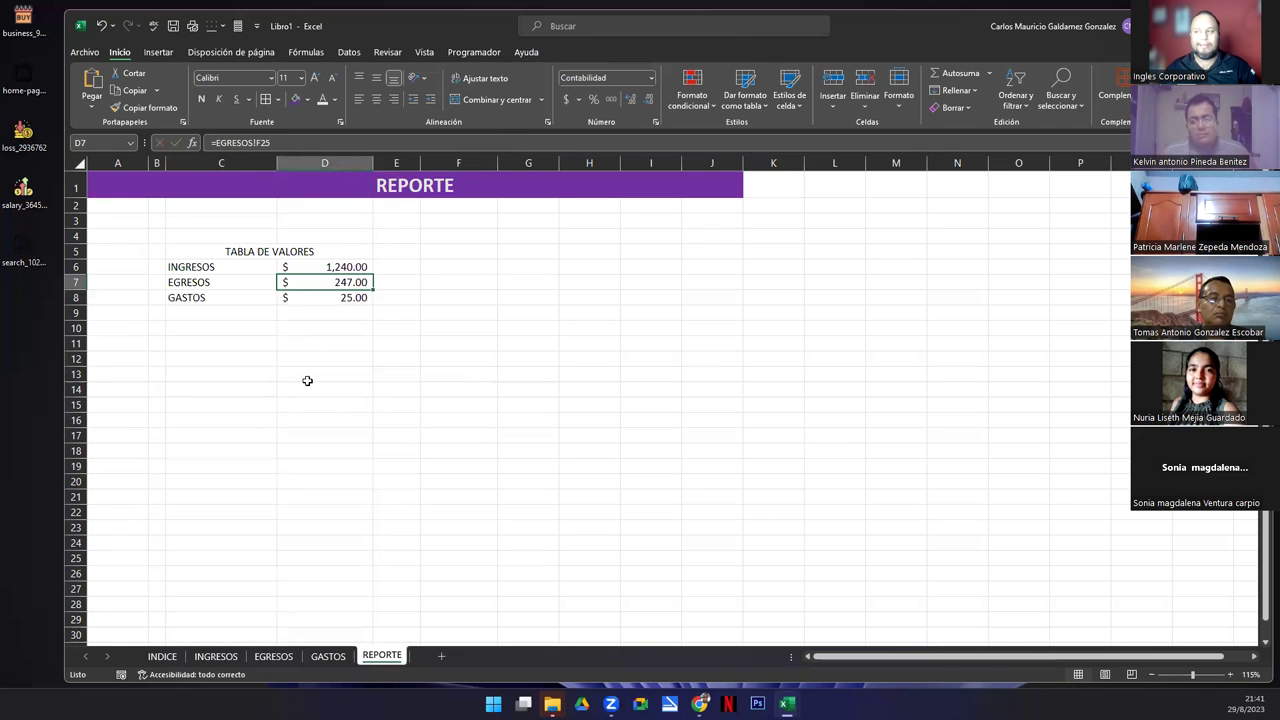
Step: Add Limpieza AAC at 80 × 1 to GASTOS, bringing REPORTE's GASTOS to 105.00
click(216, 298)
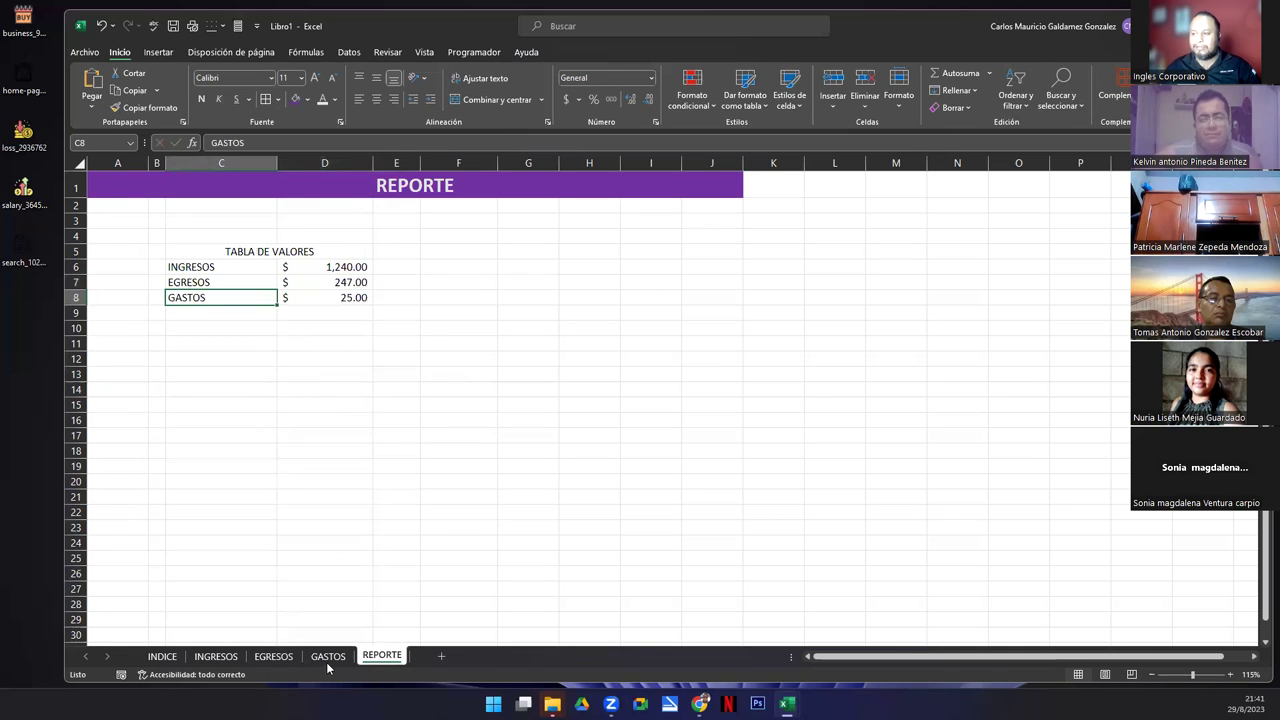
click(328, 656)
click(217, 269)
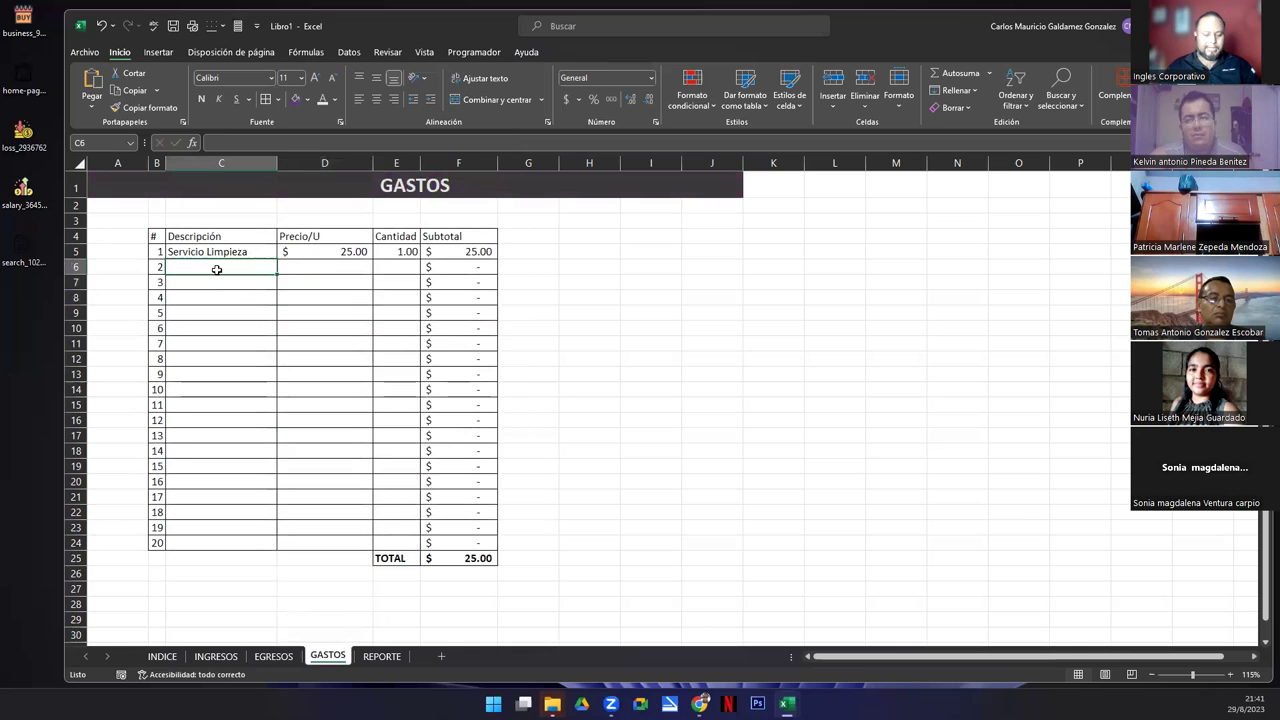
text(Limpieza AAC)
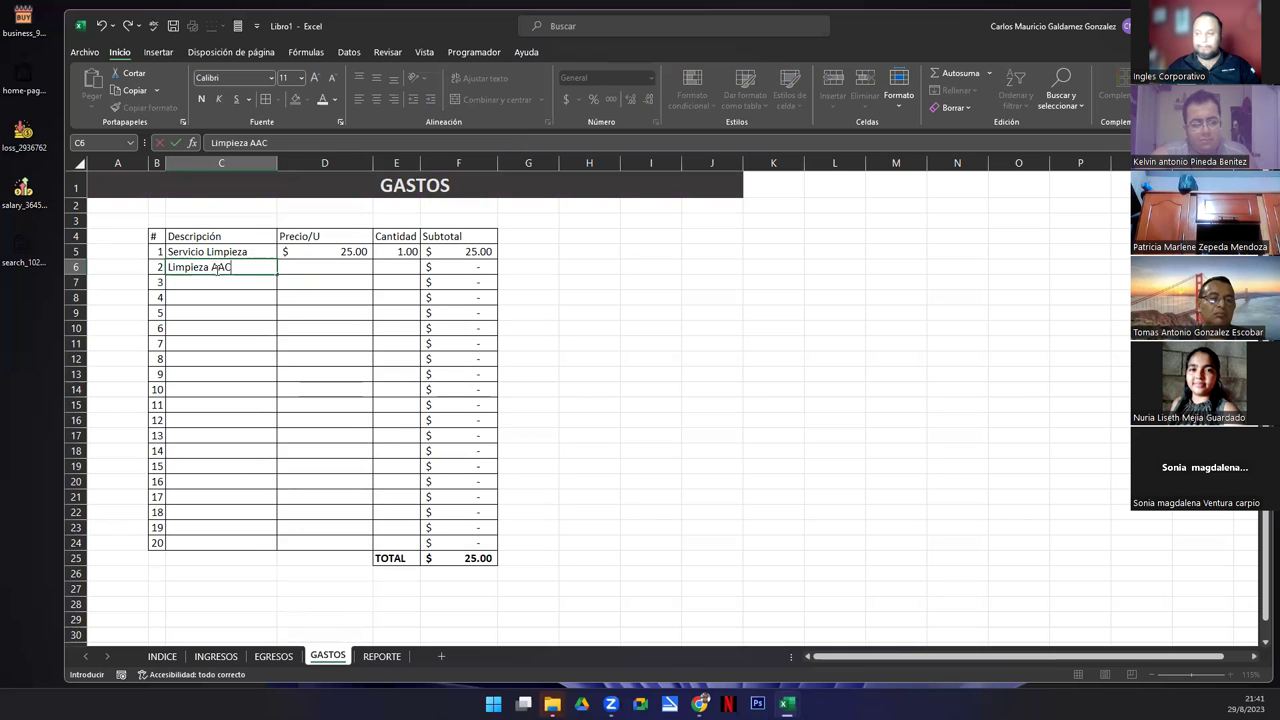
key(Tab)
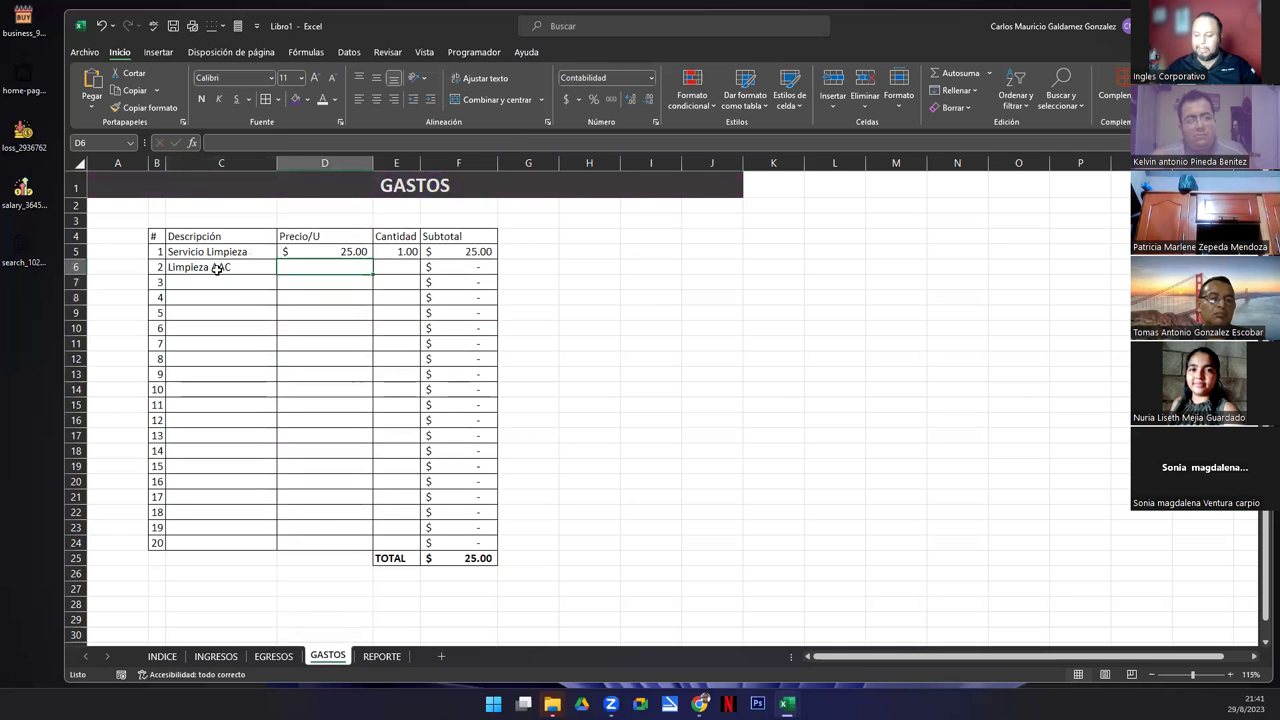
text(80)
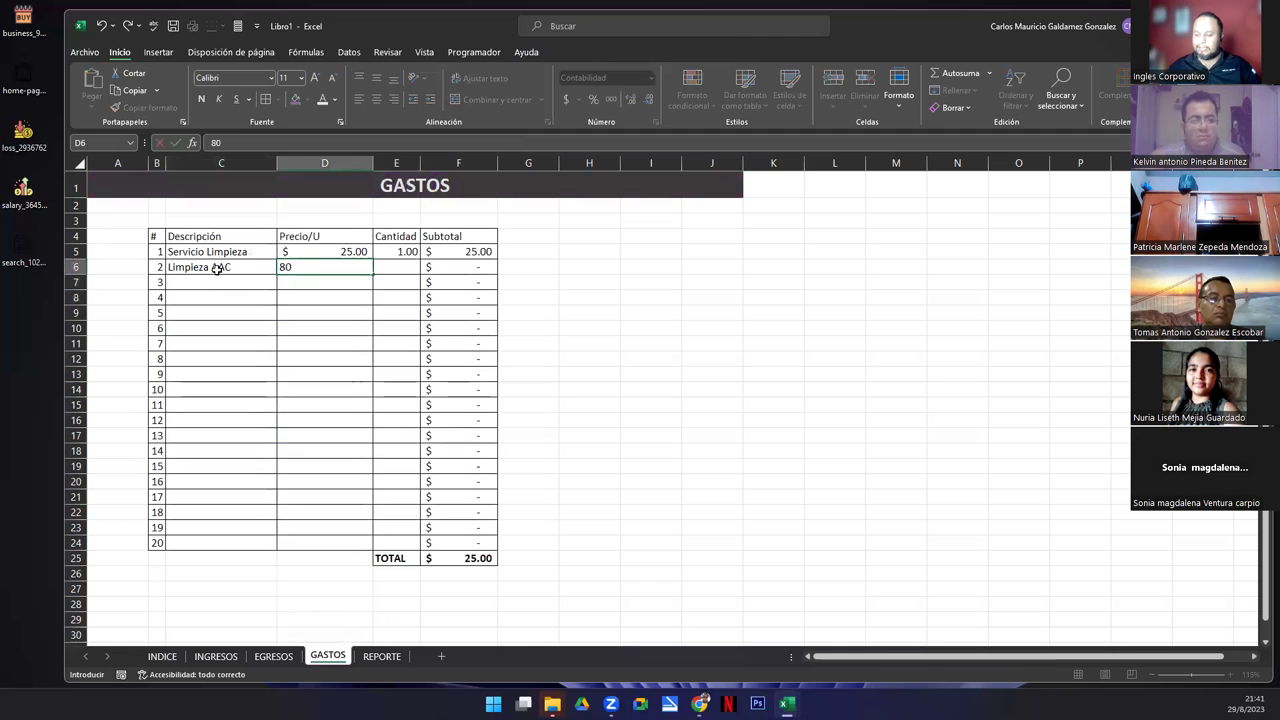
key(Tab)
text(1)
key(Tab)
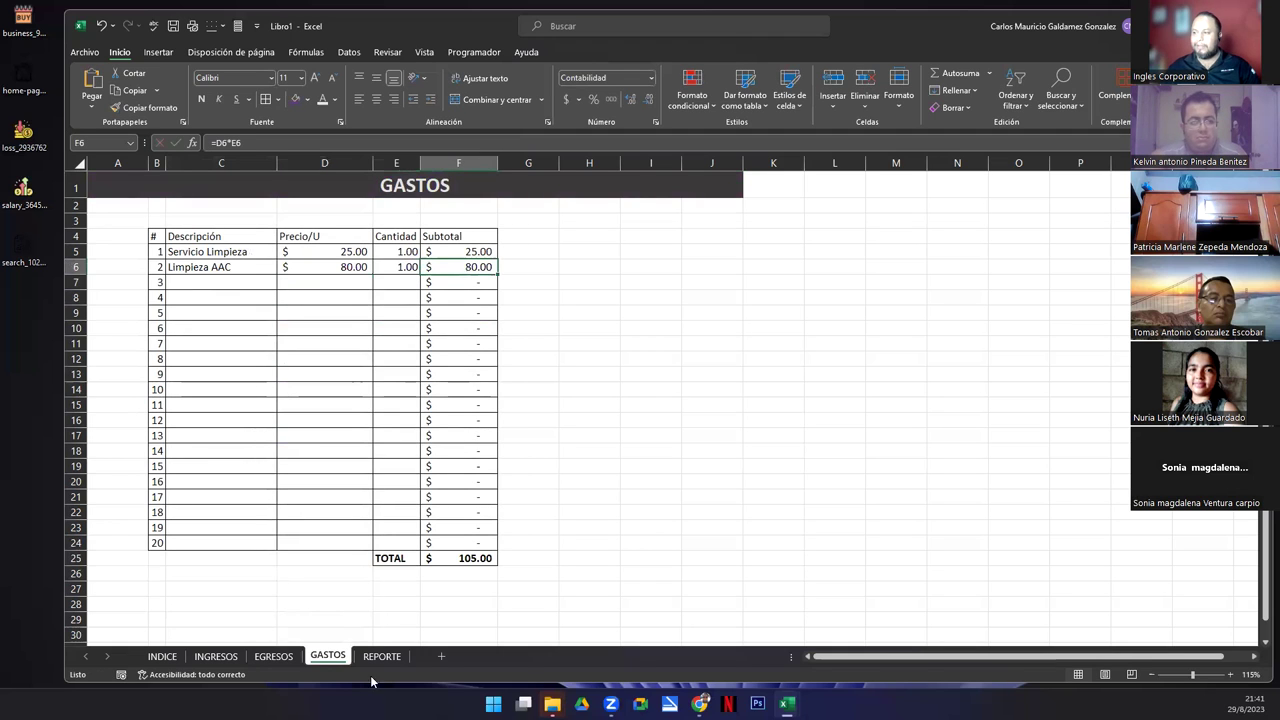
click(375, 656)
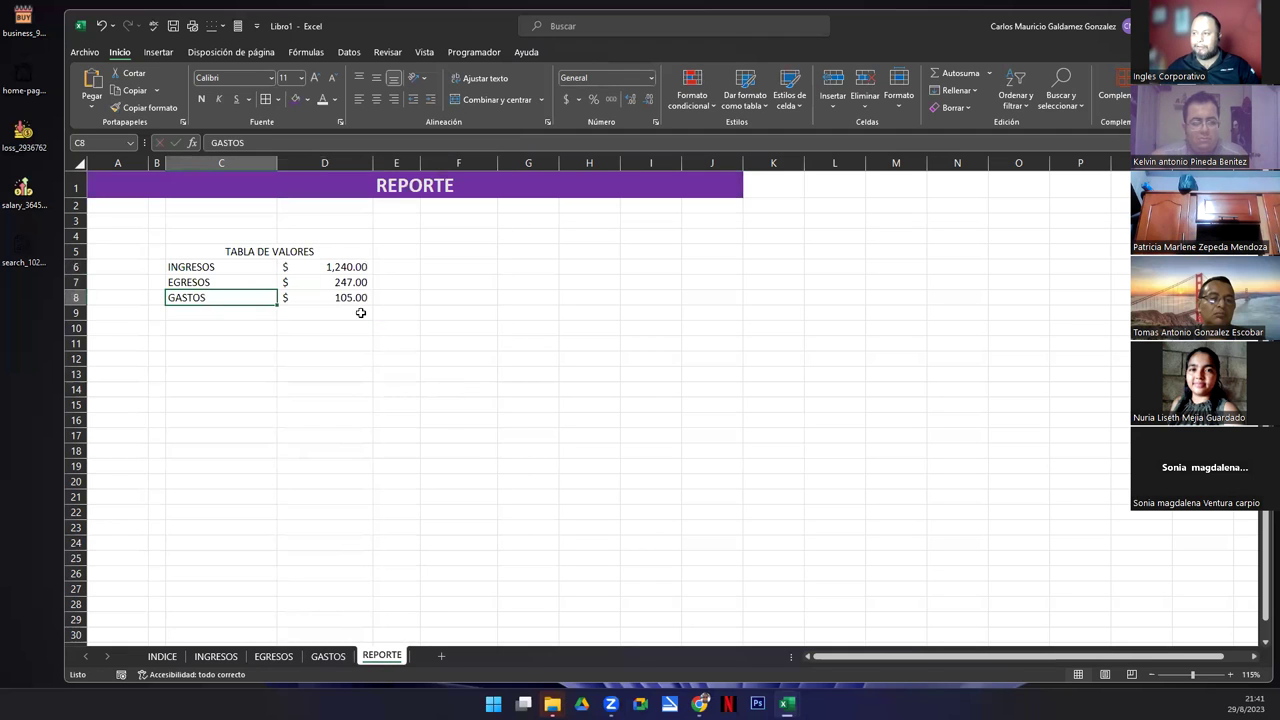
drag(251, 251, 257, 298)
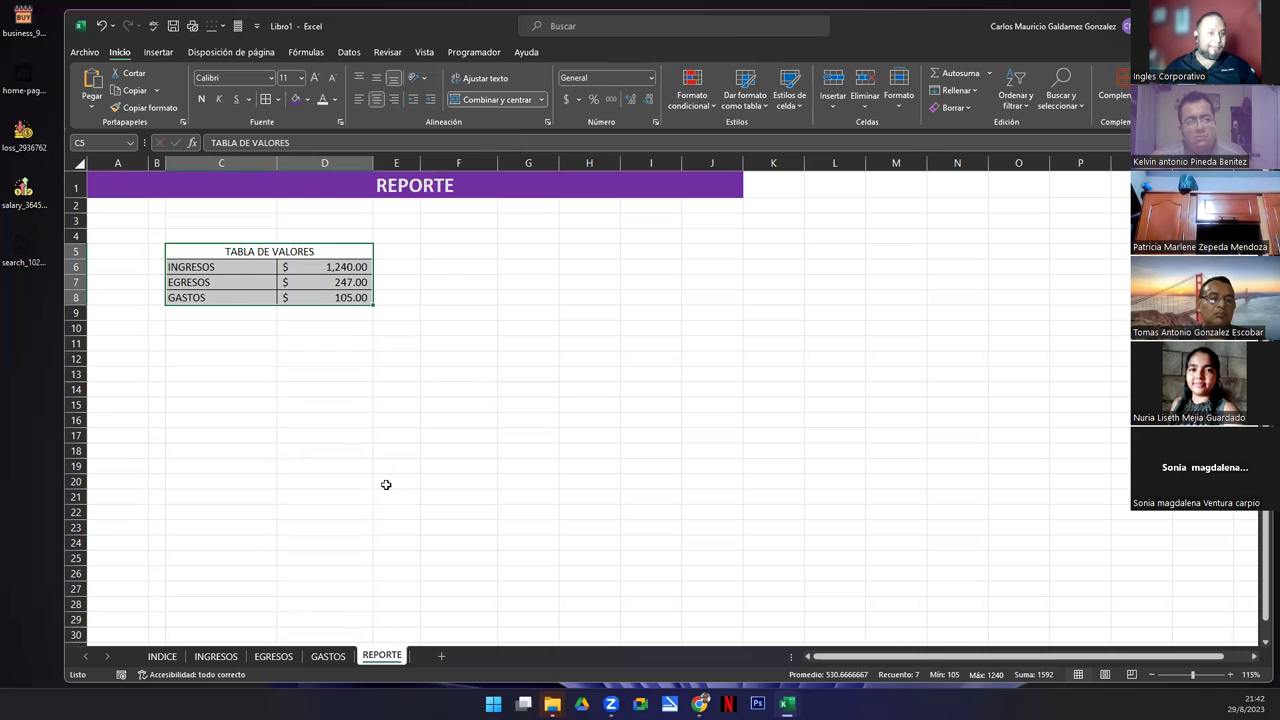
drag(256, 272, 298, 295)
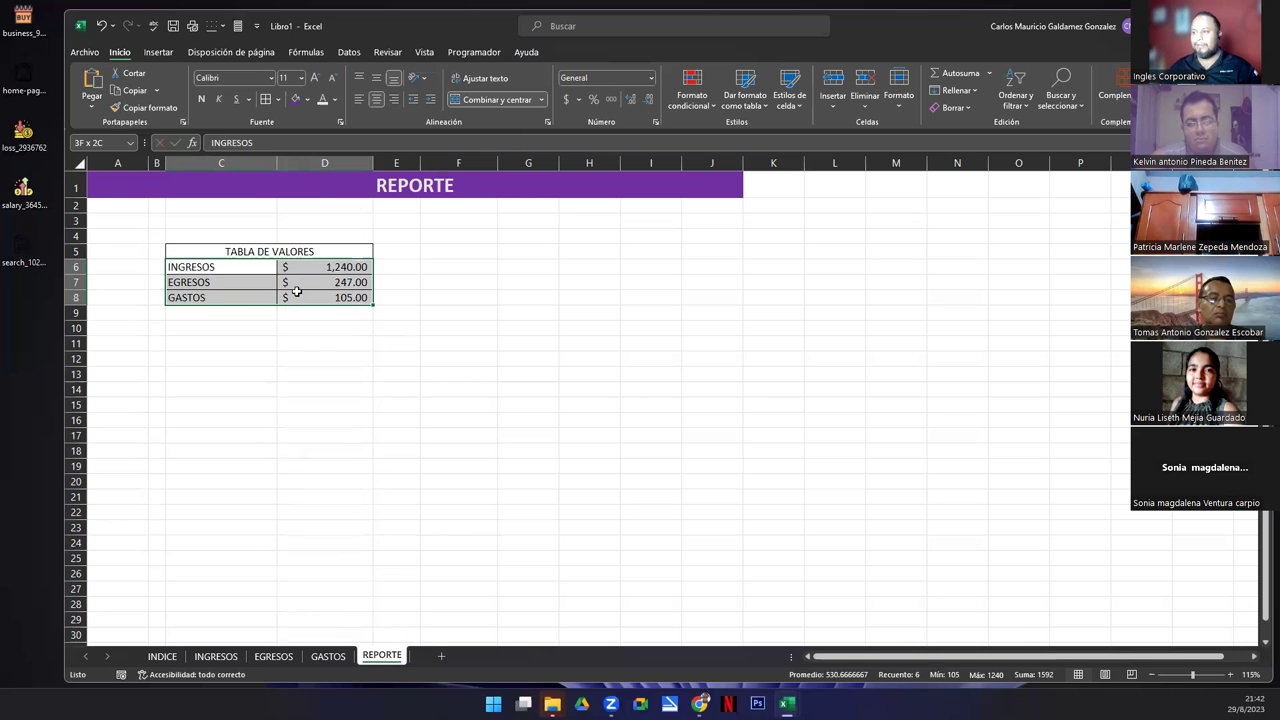
click(158, 56)
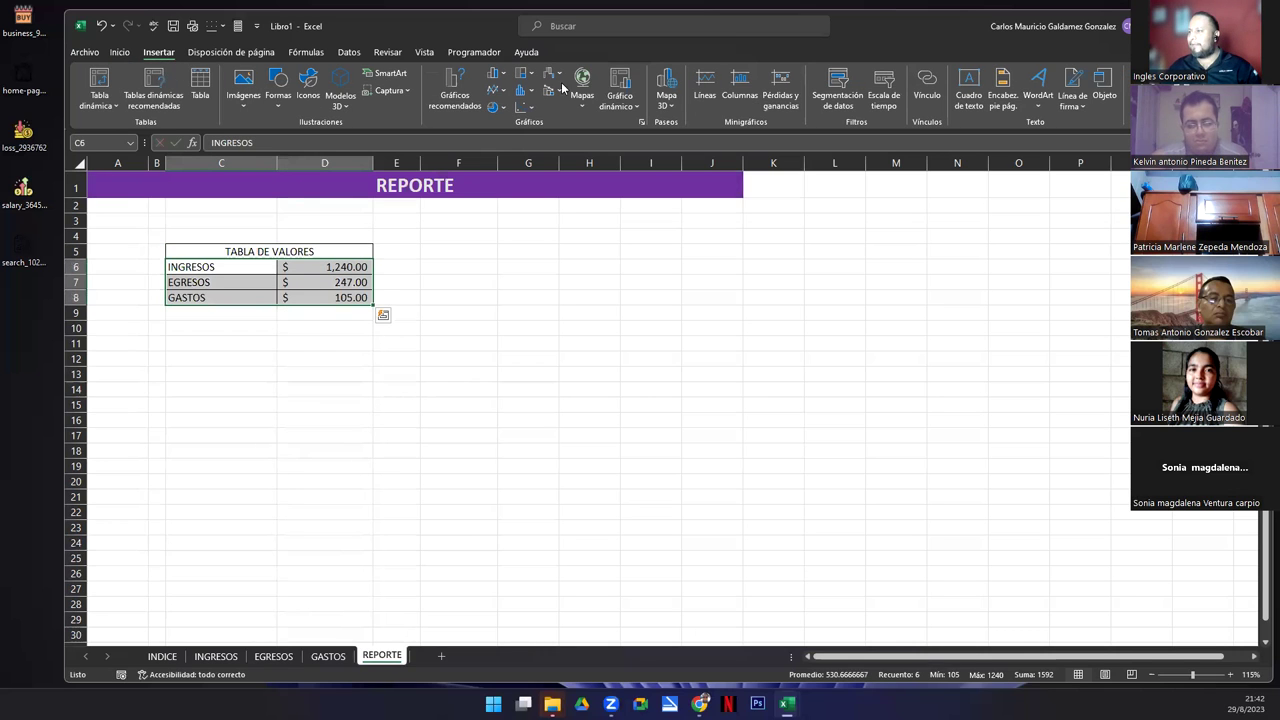
click(494, 112)
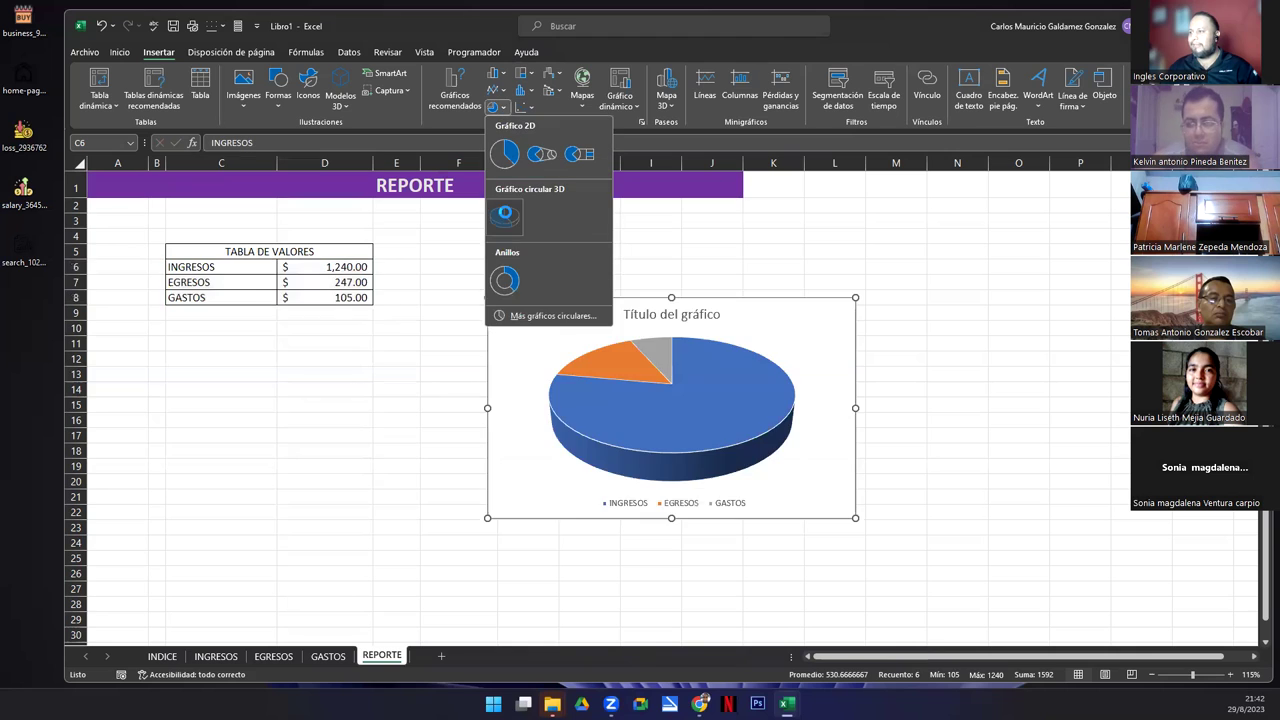
click(506, 215)
drag(540, 325, 474, 274)
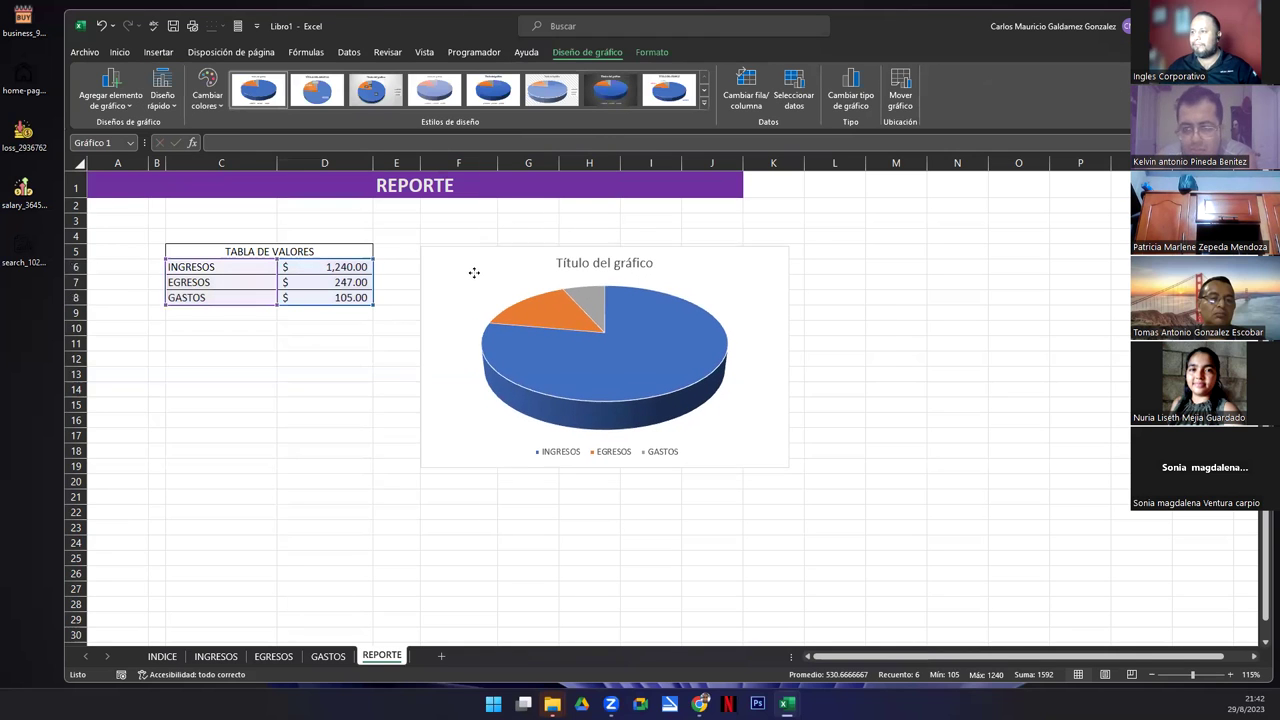
click(578, 264)
double_click(578, 264)
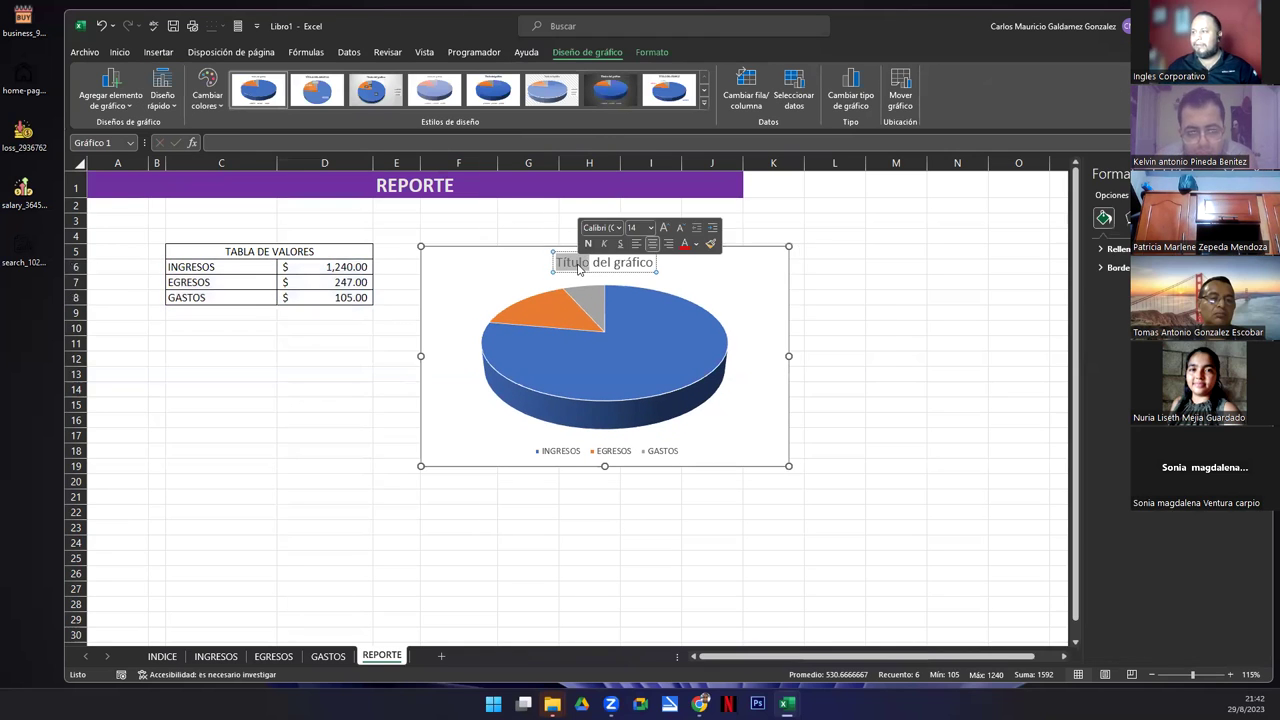
triple_click(578, 264)
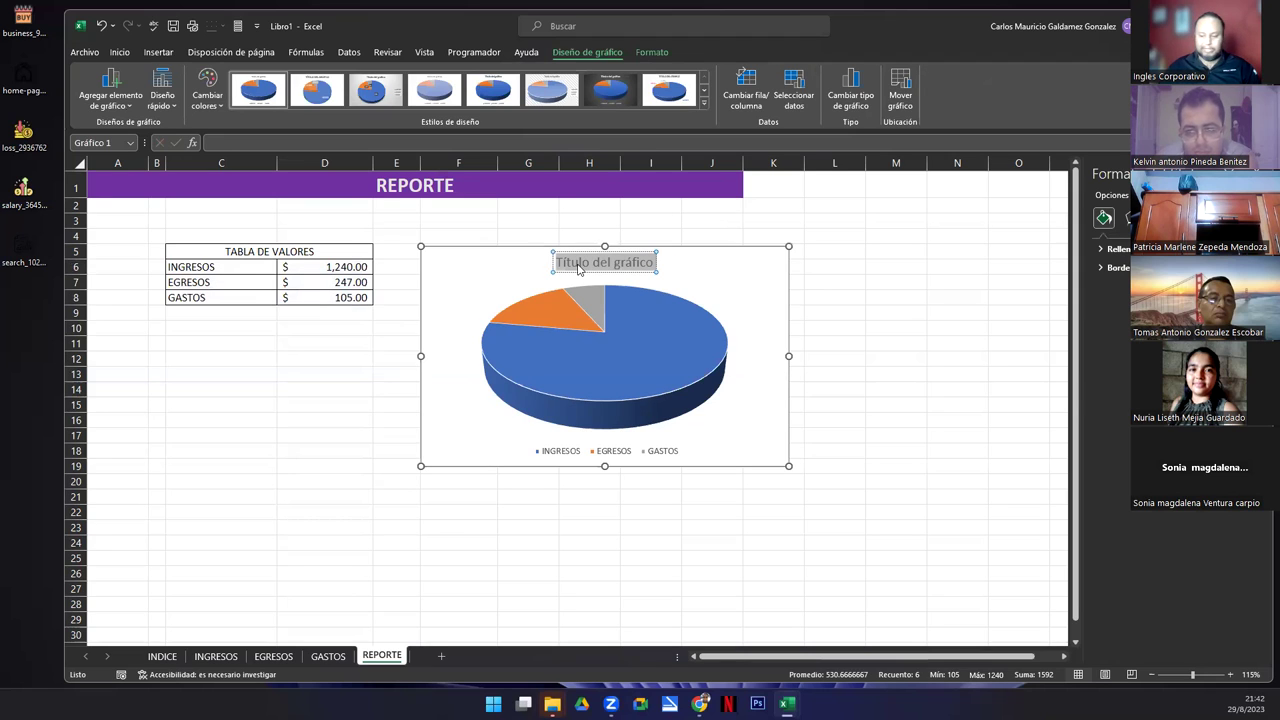
text(INFORME)
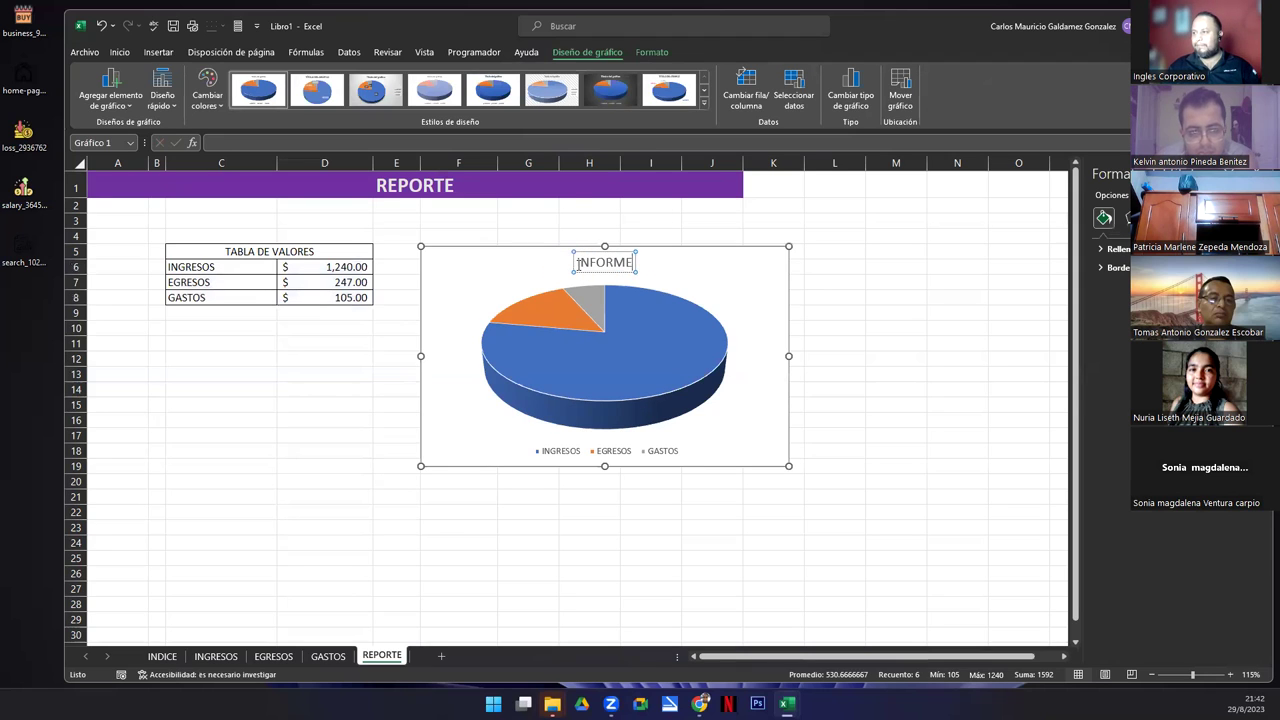
text( GENERAL)
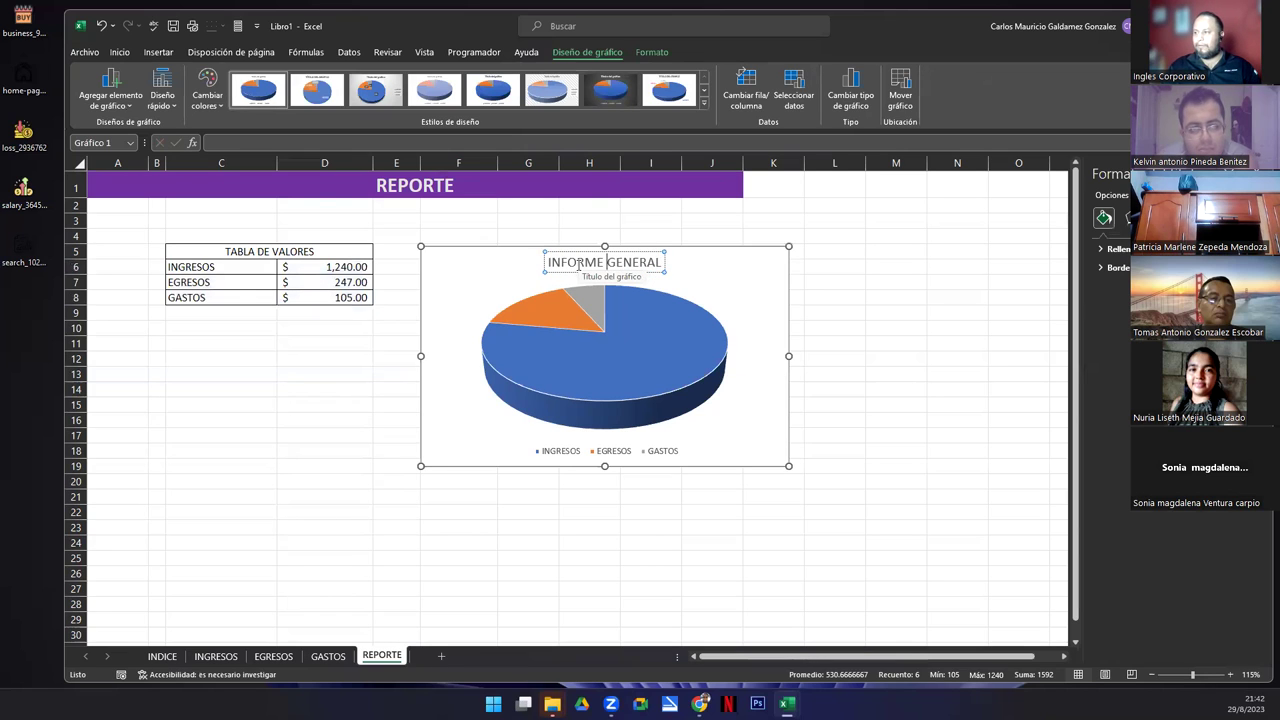
key(ctrl+BackSpace)
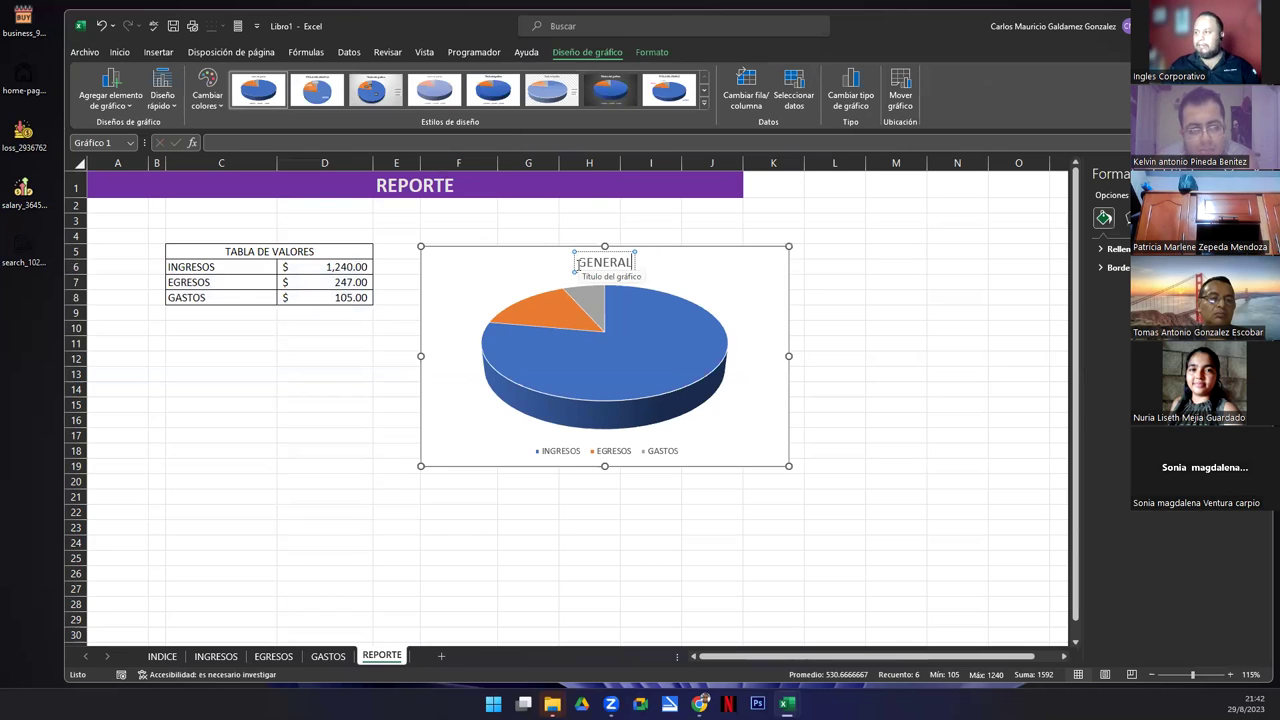
text(DE EMPRESA)
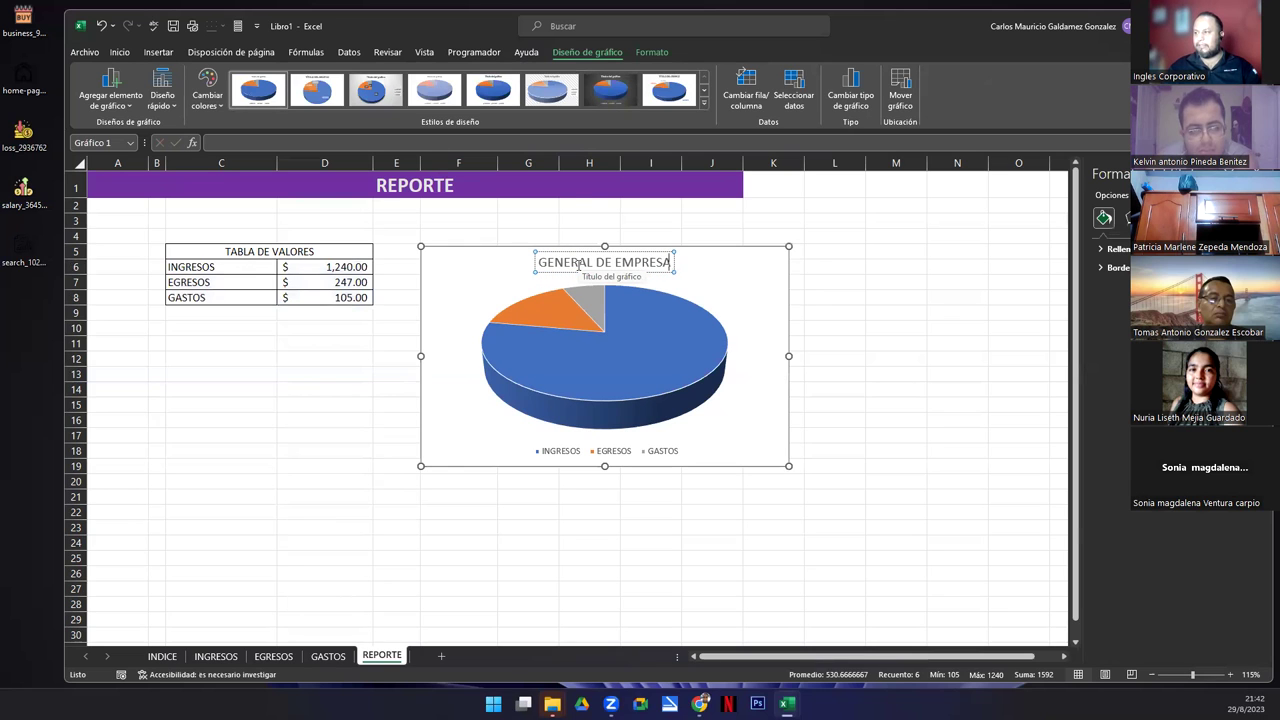
click(320, 405)
click(603, 389)
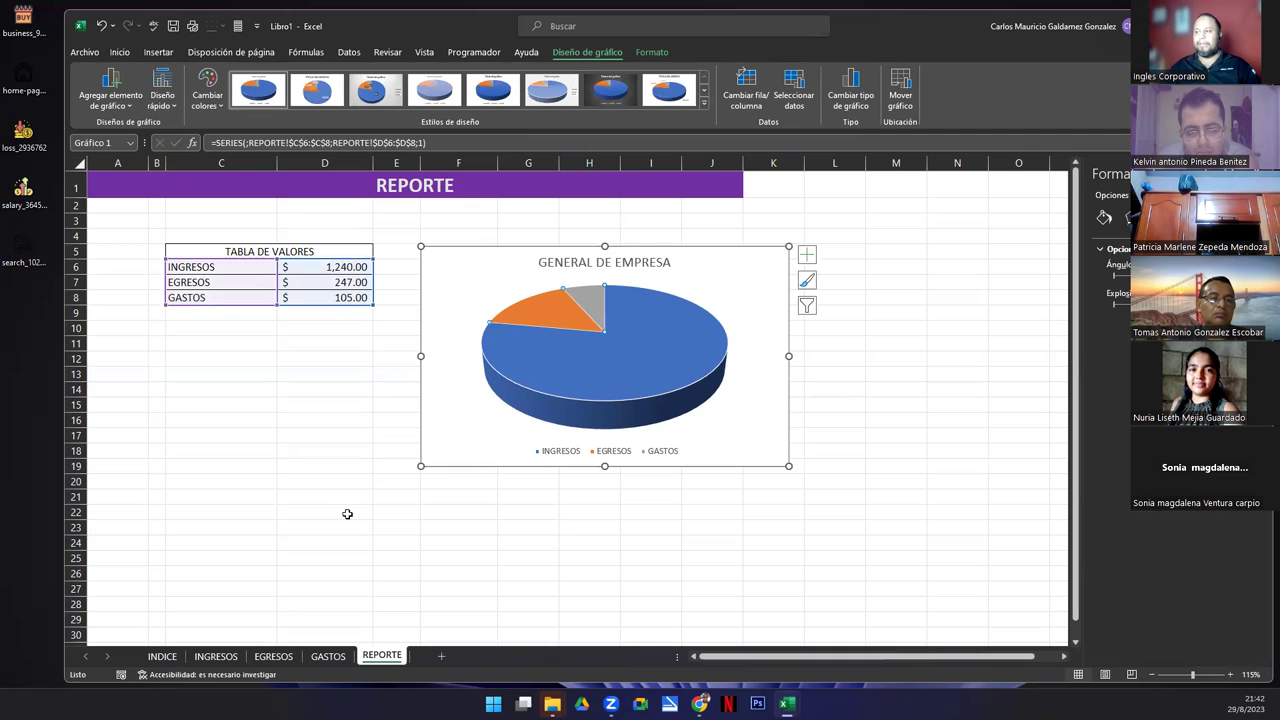
click(226, 660)
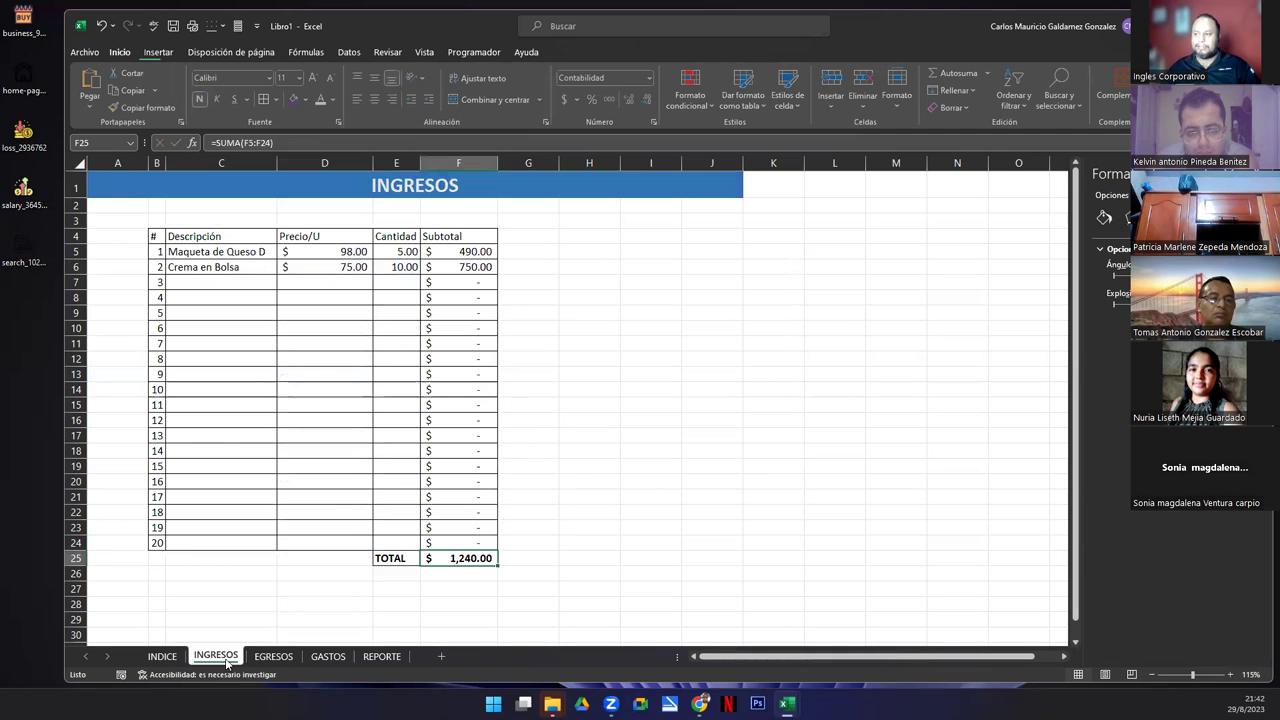
click(266, 658)
click(318, 660)
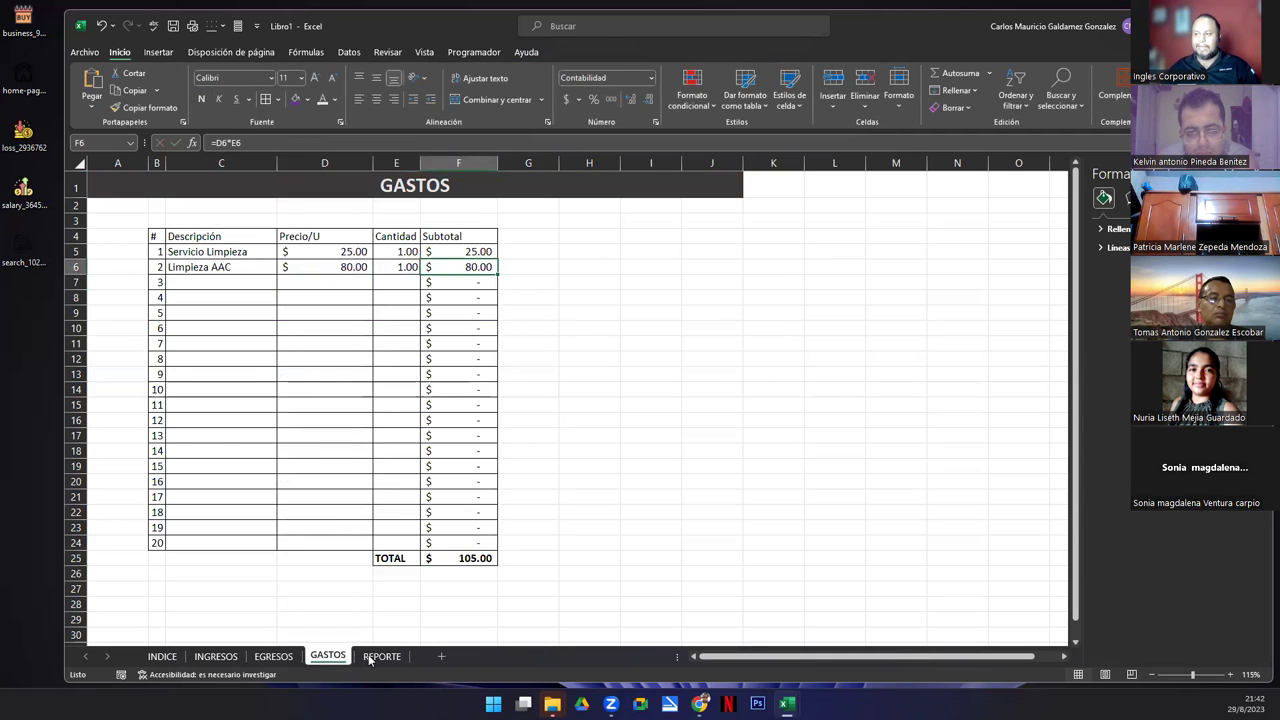
click(378, 658)
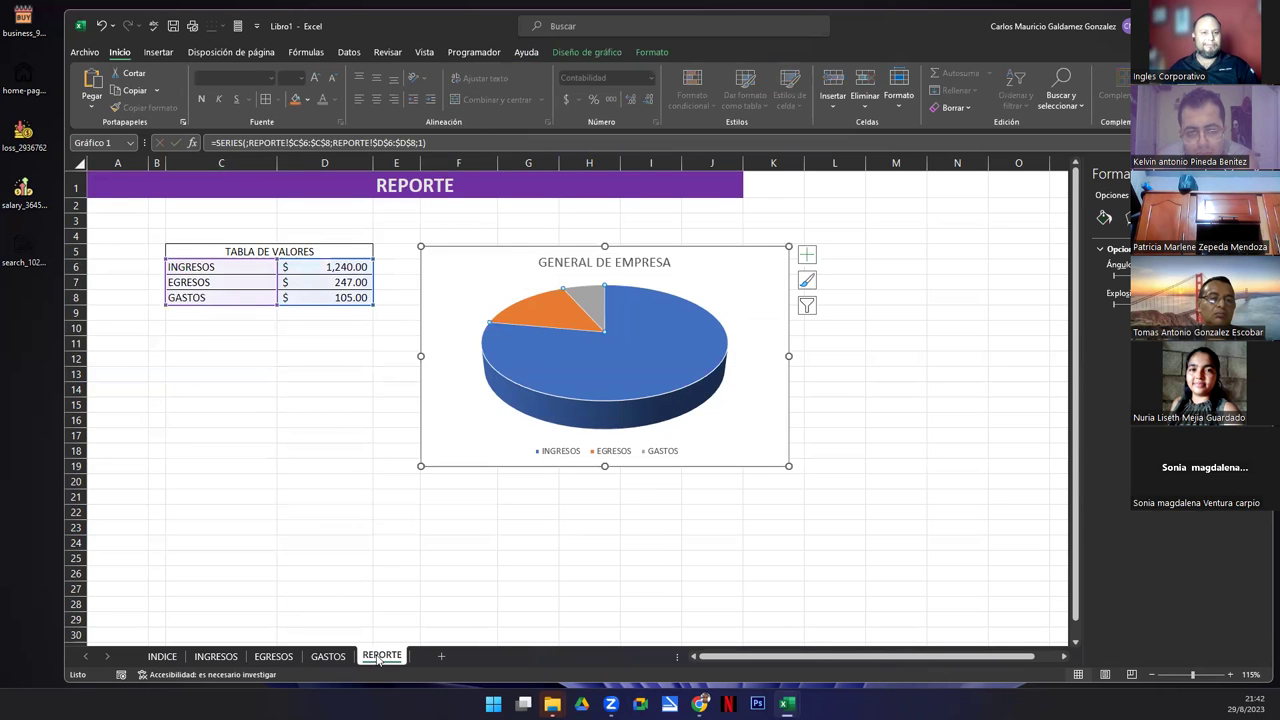
Step: Drag the GENERAL DE EMPRESA pie chart beneath the TABLA DE VALORES and deselect it
drag(490, 460, 236, 534)
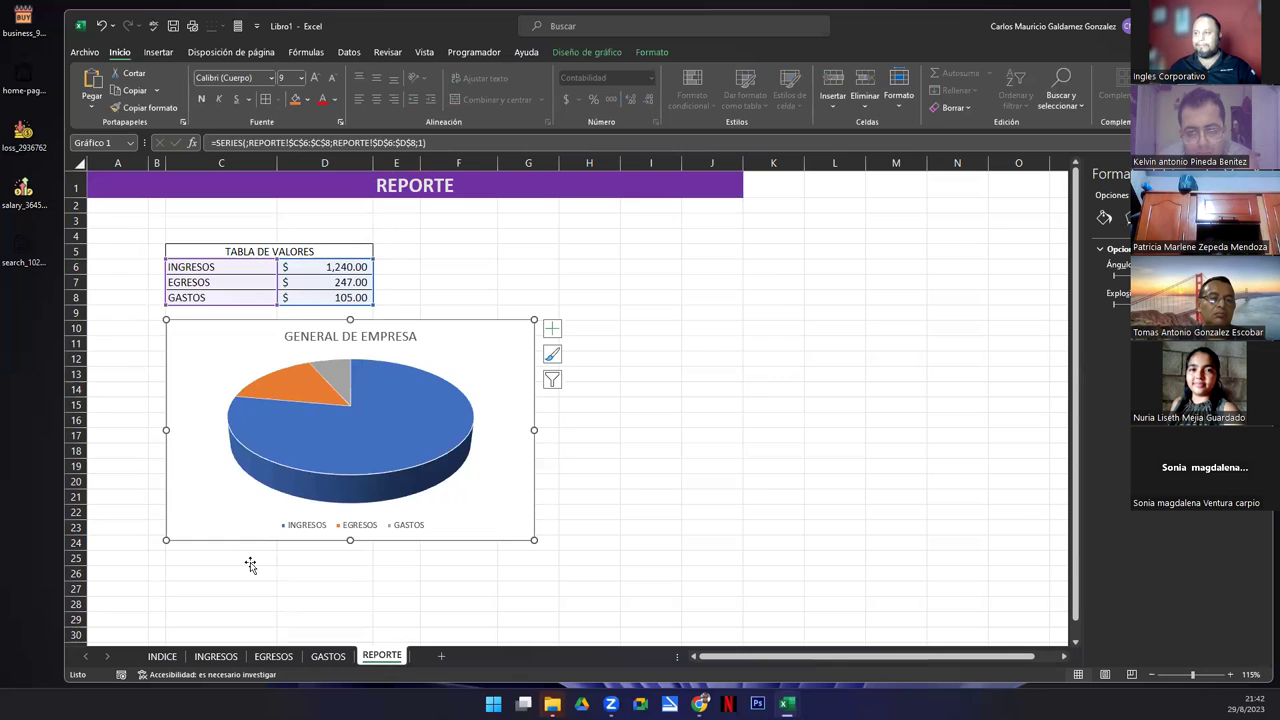
mouse_move(314, 476)
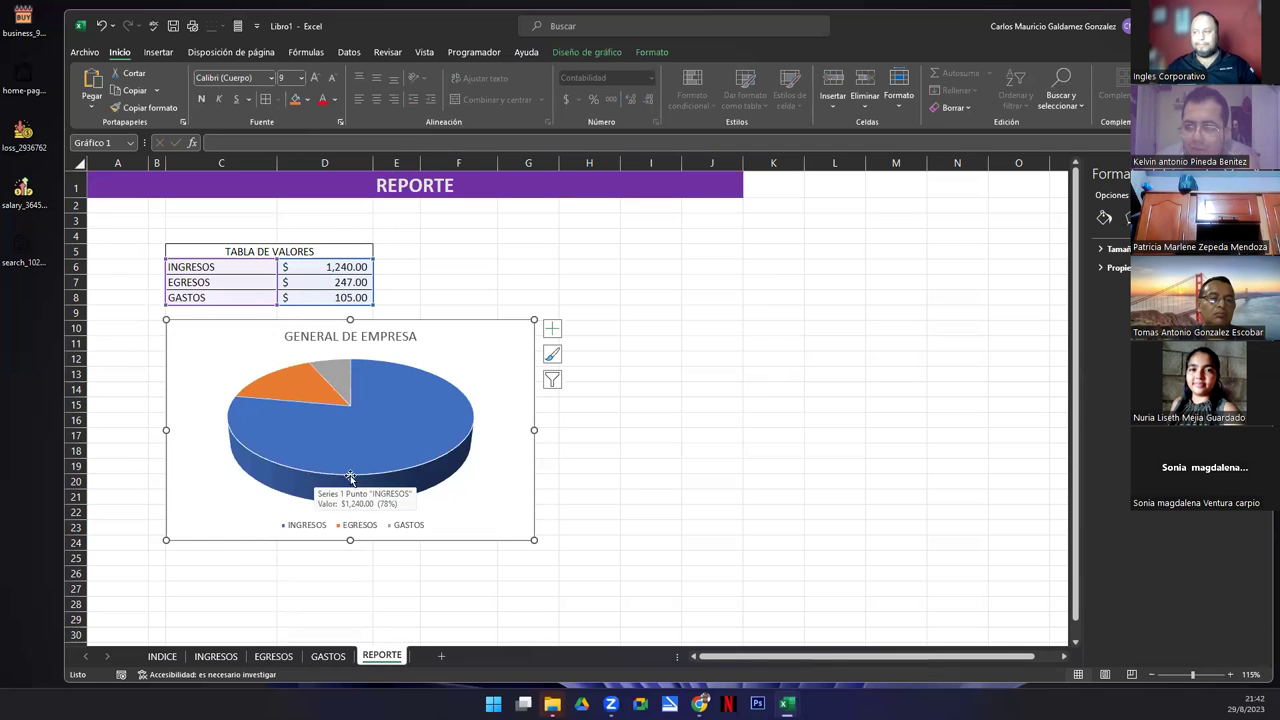
click(562, 468)
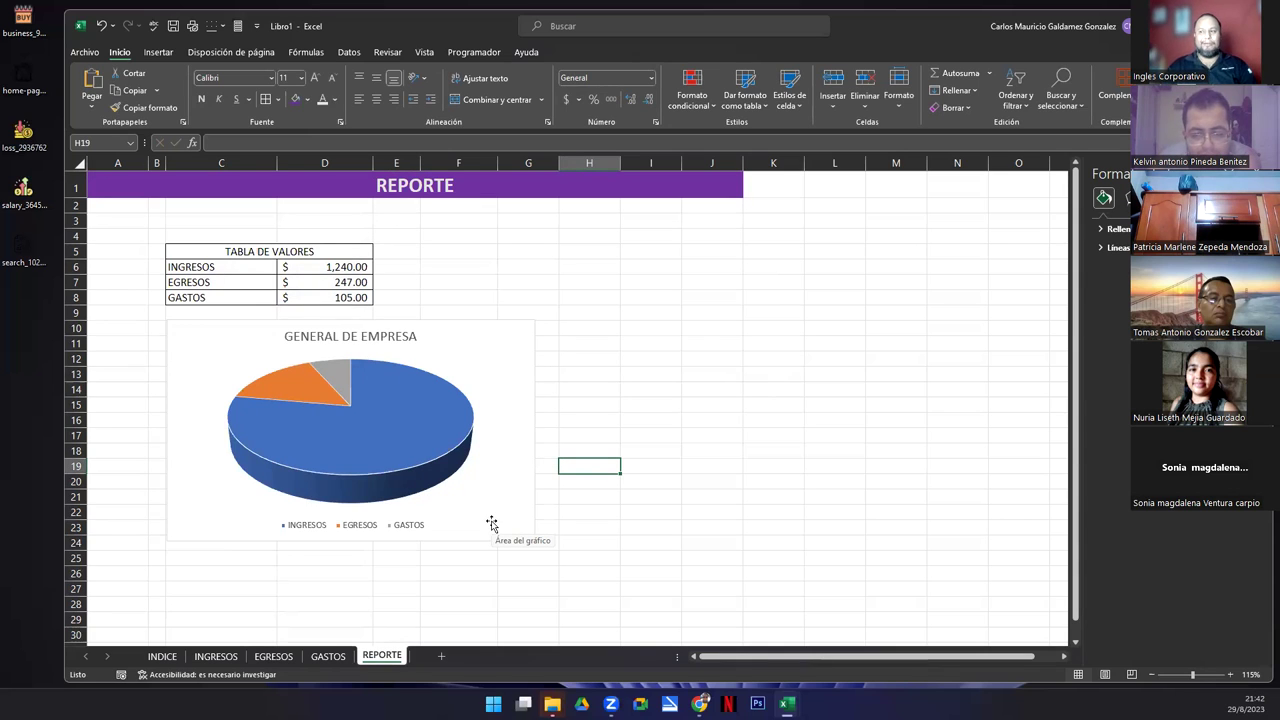
click(200, 658)
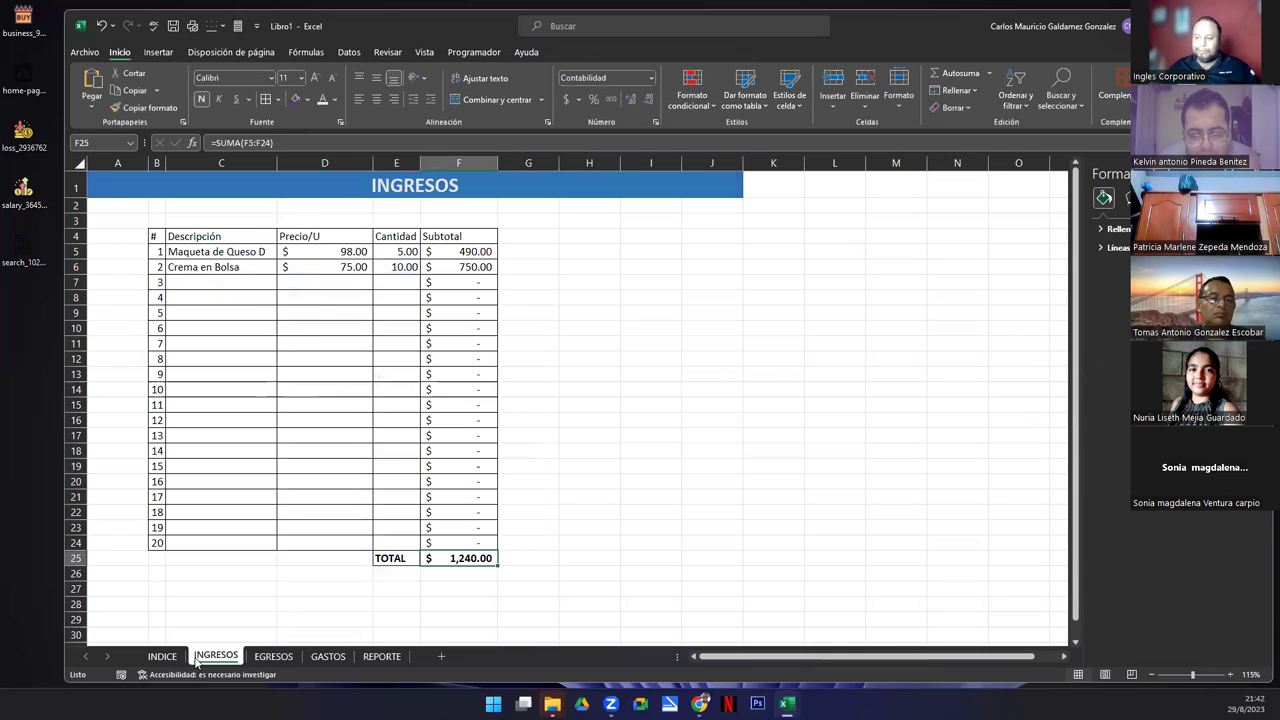
click(257, 660)
click(338, 660)
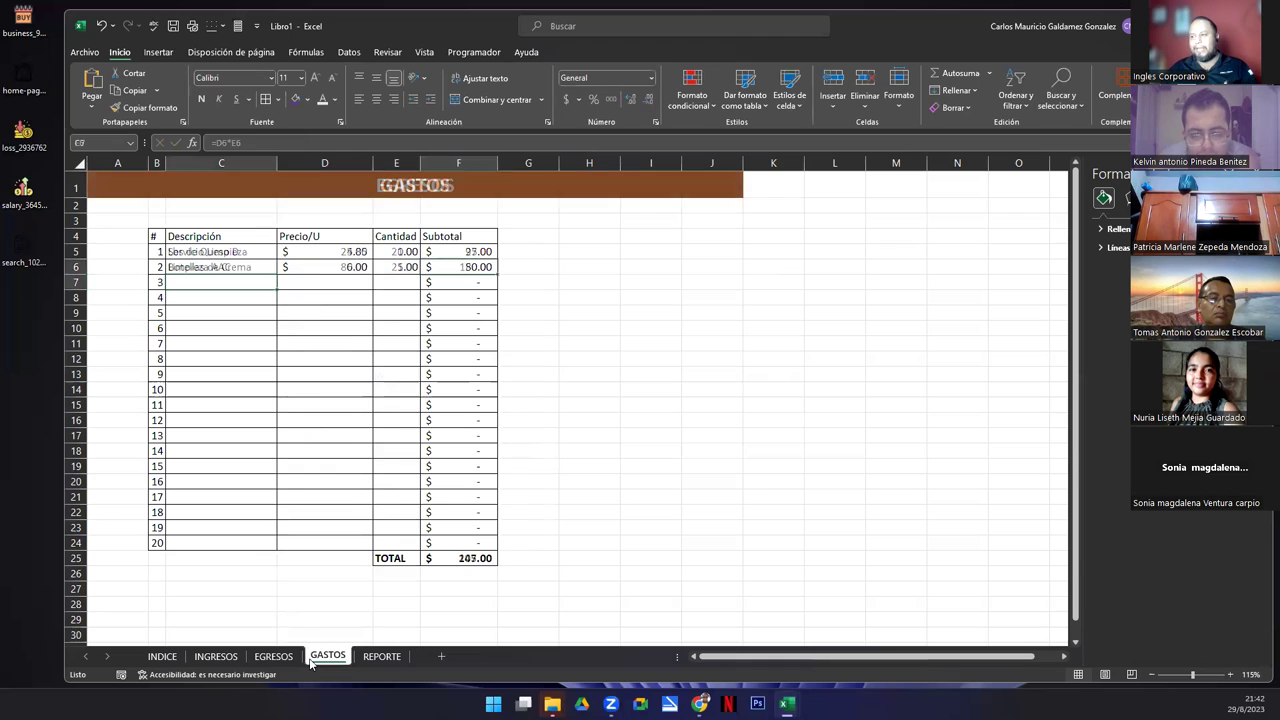
click(375, 658)
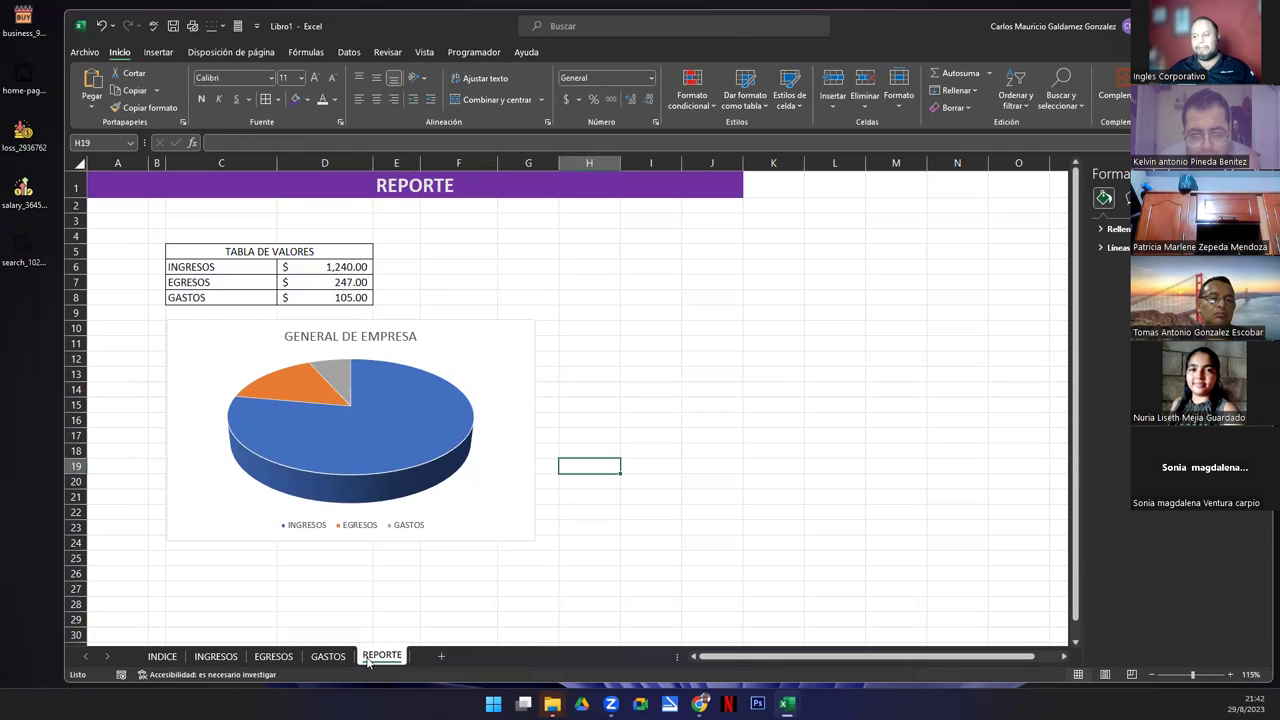
click(272, 657)
click(312, 660)
click(378, 660)
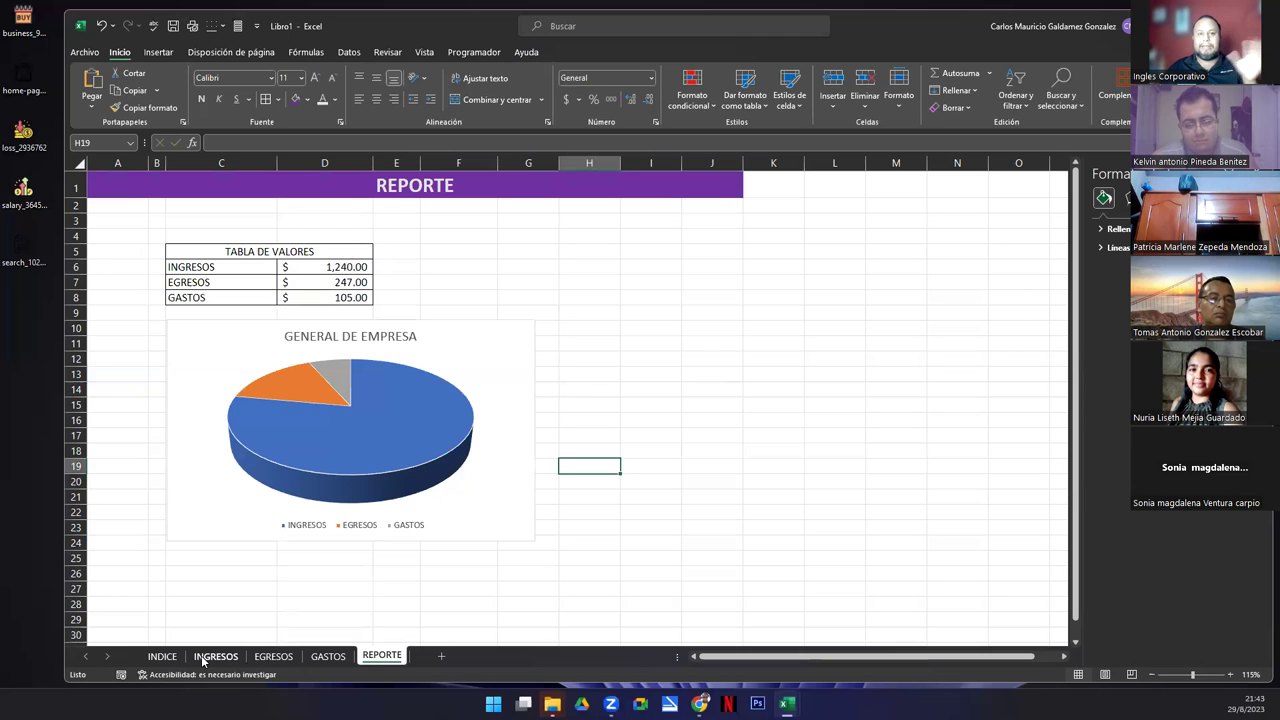
click(202, 656)
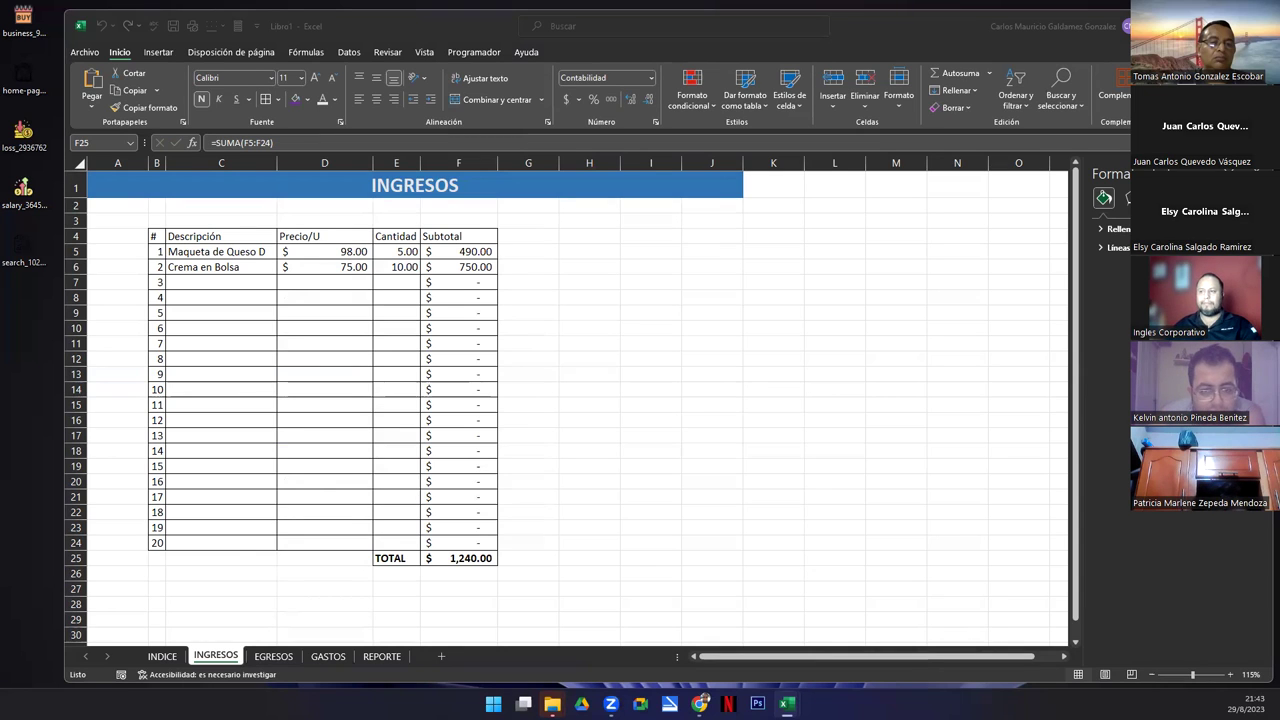
click(396, 660)
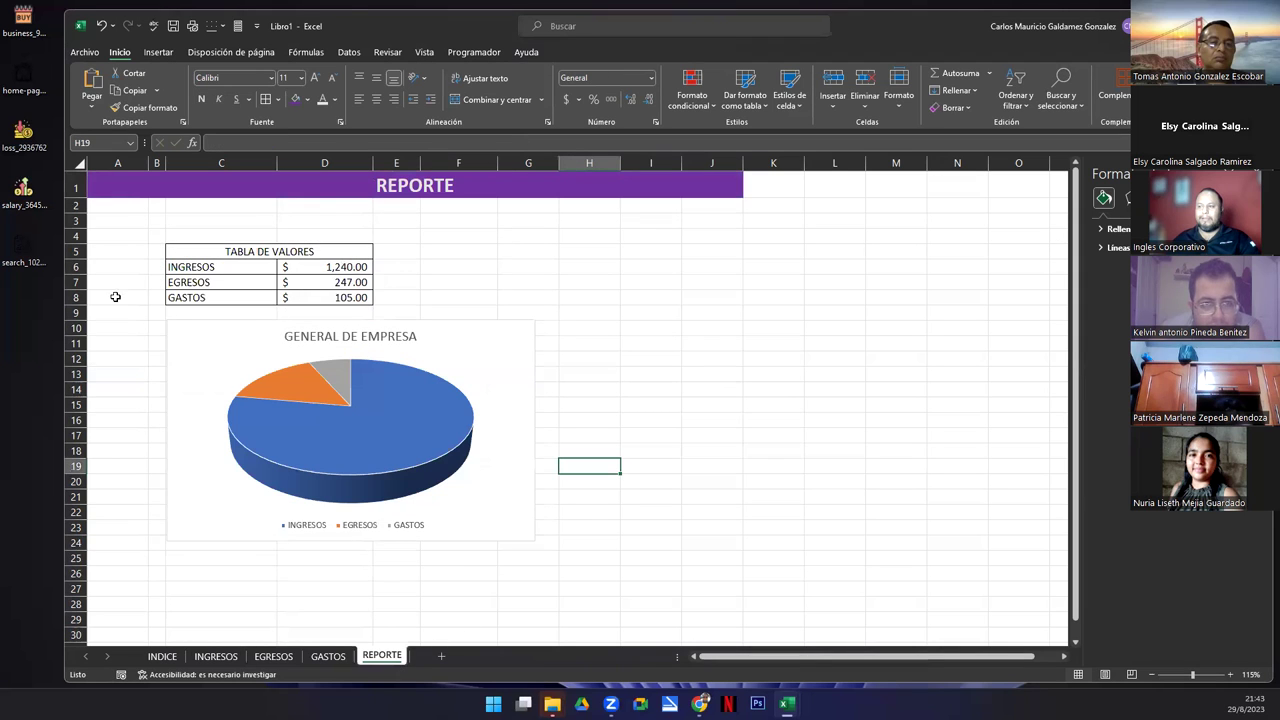
Step: Clear the amounts in REPORTE cells D6, D7 and D8
click(295, 271)
key(Delete)
click(295, 282)
key(Delete)
click(297, 301)
key(Delete)
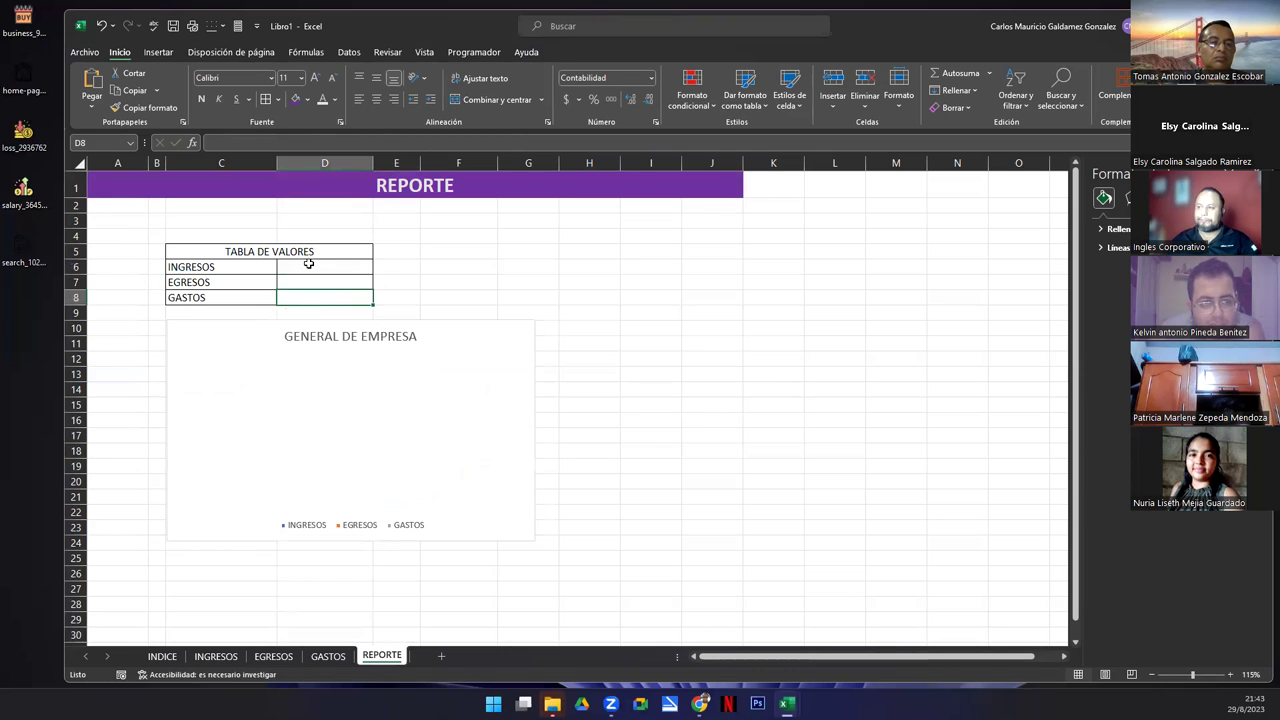
click(200, 264)
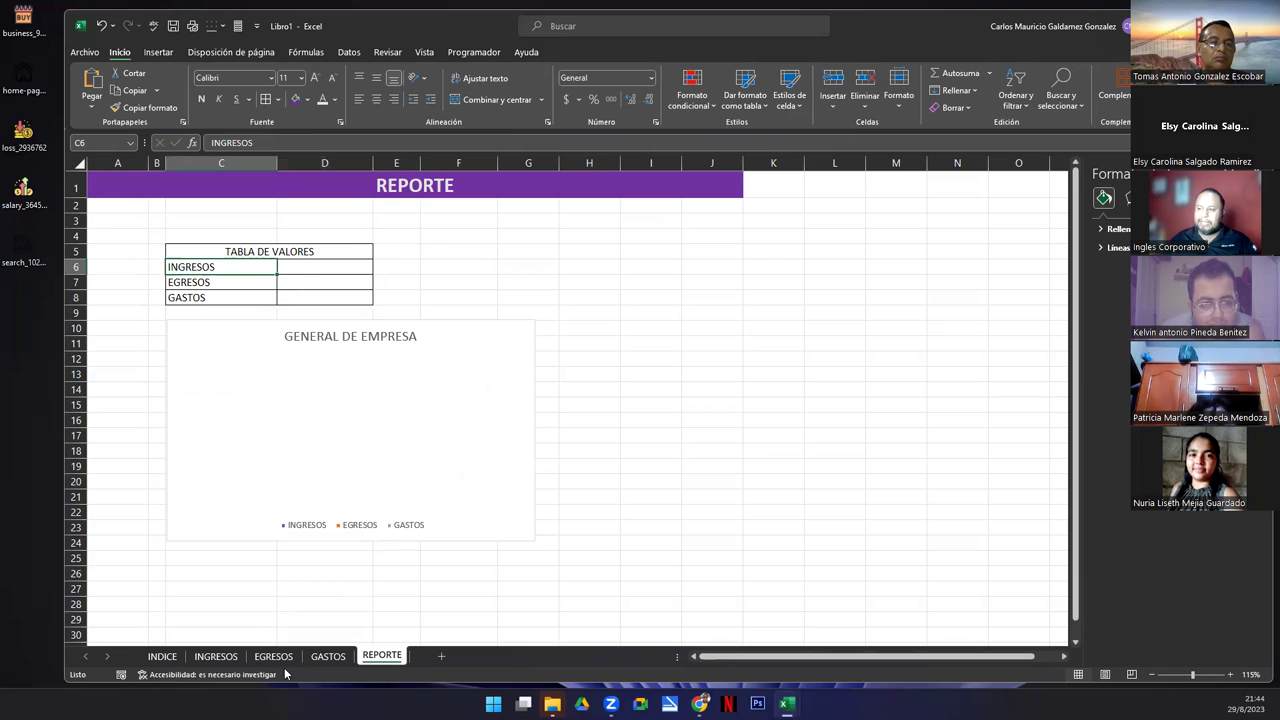
click(216, 656)
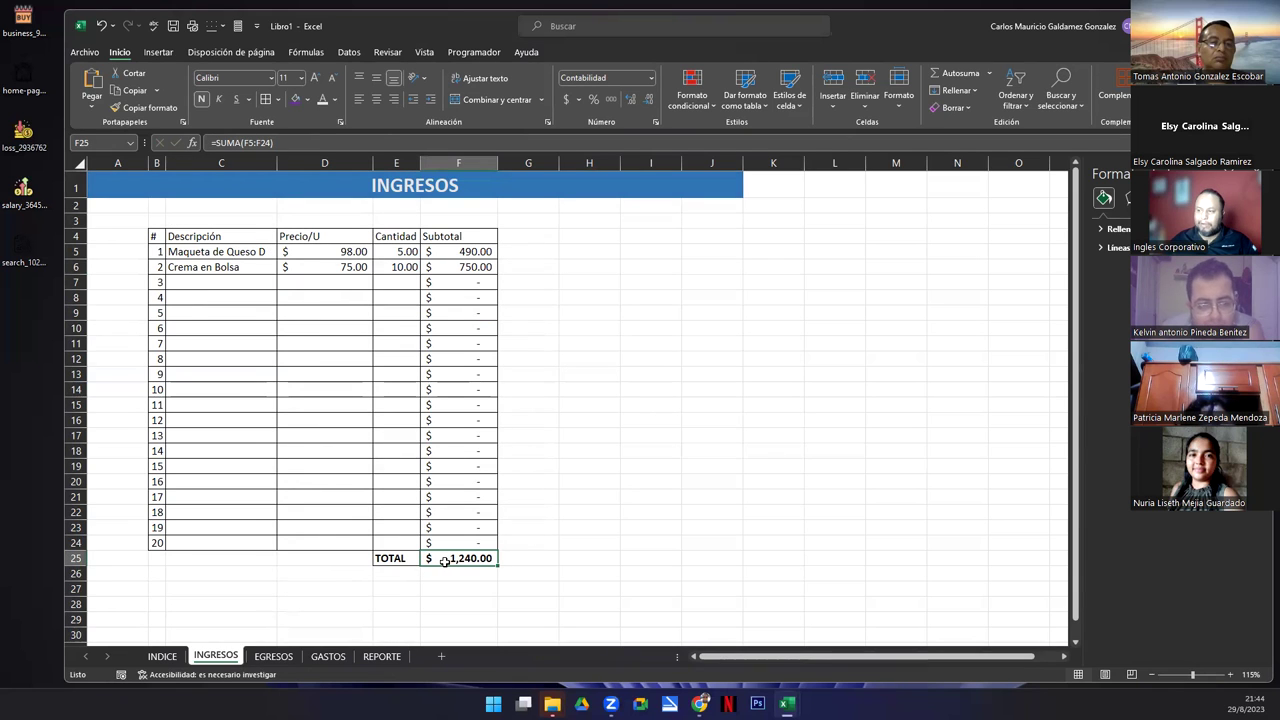
click(382, 656)
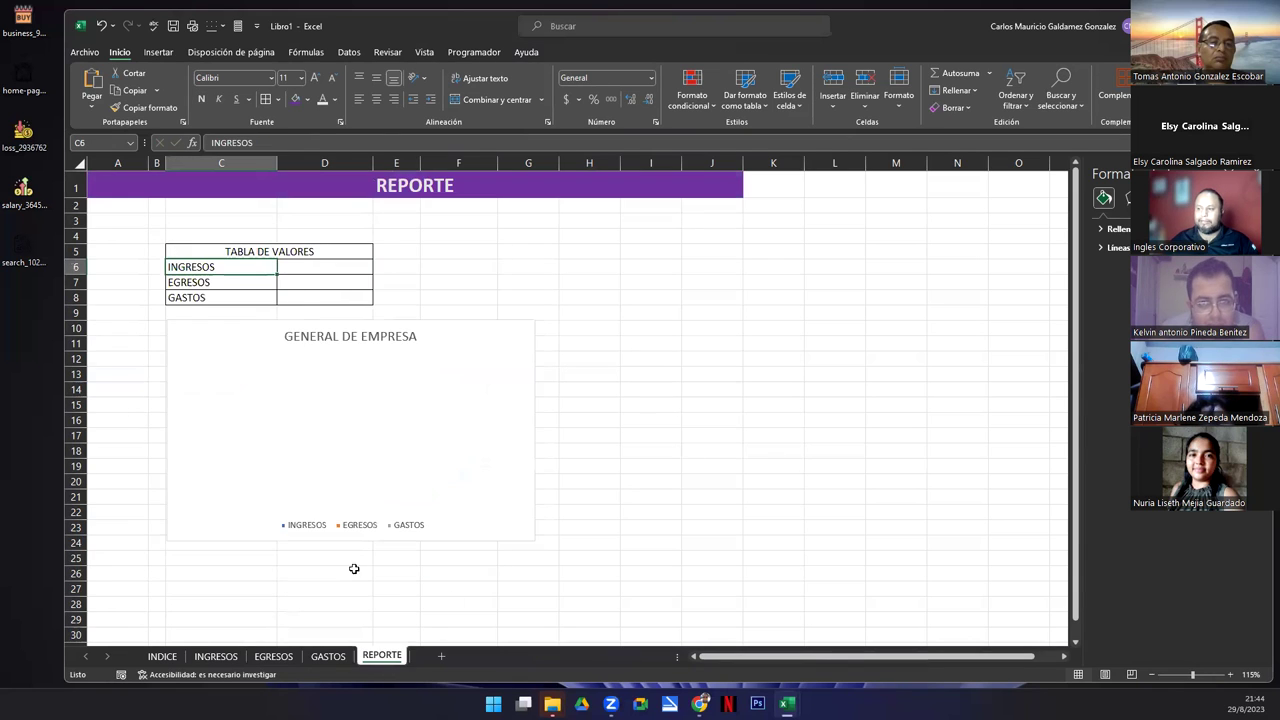
Step: Relink D6 to =INGRESOS!F25
click(307, 266)
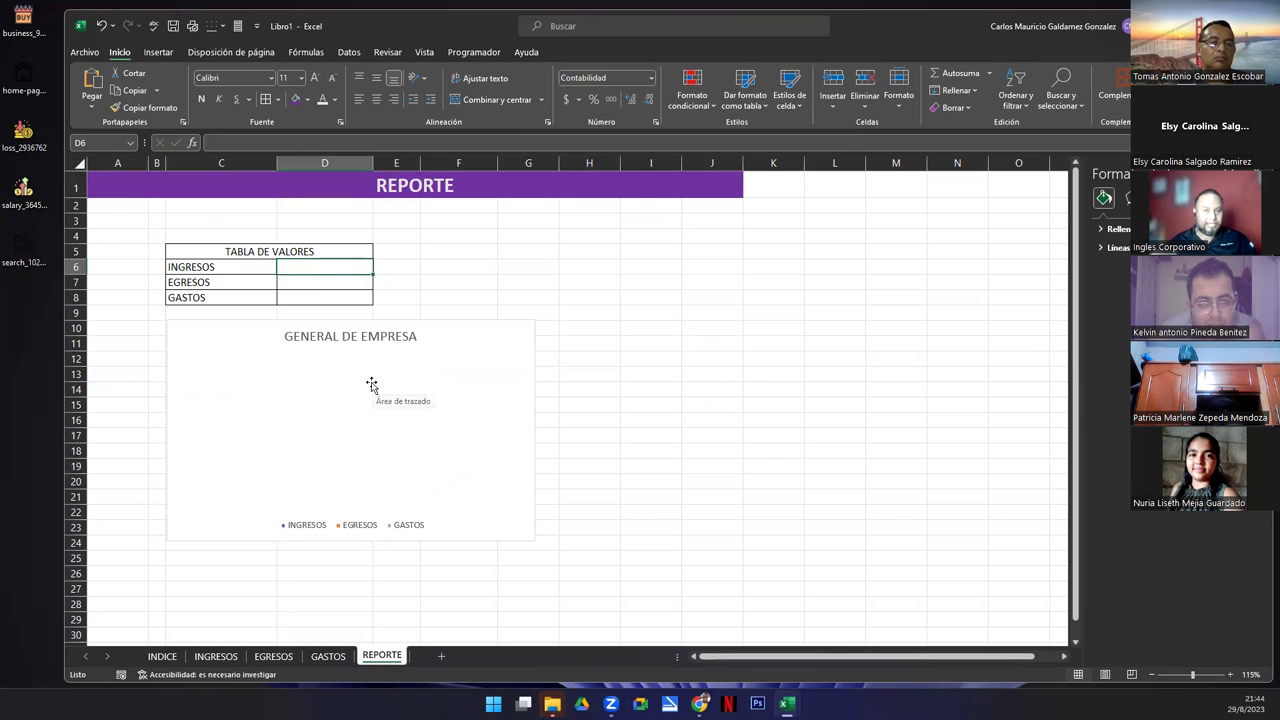
text(=)
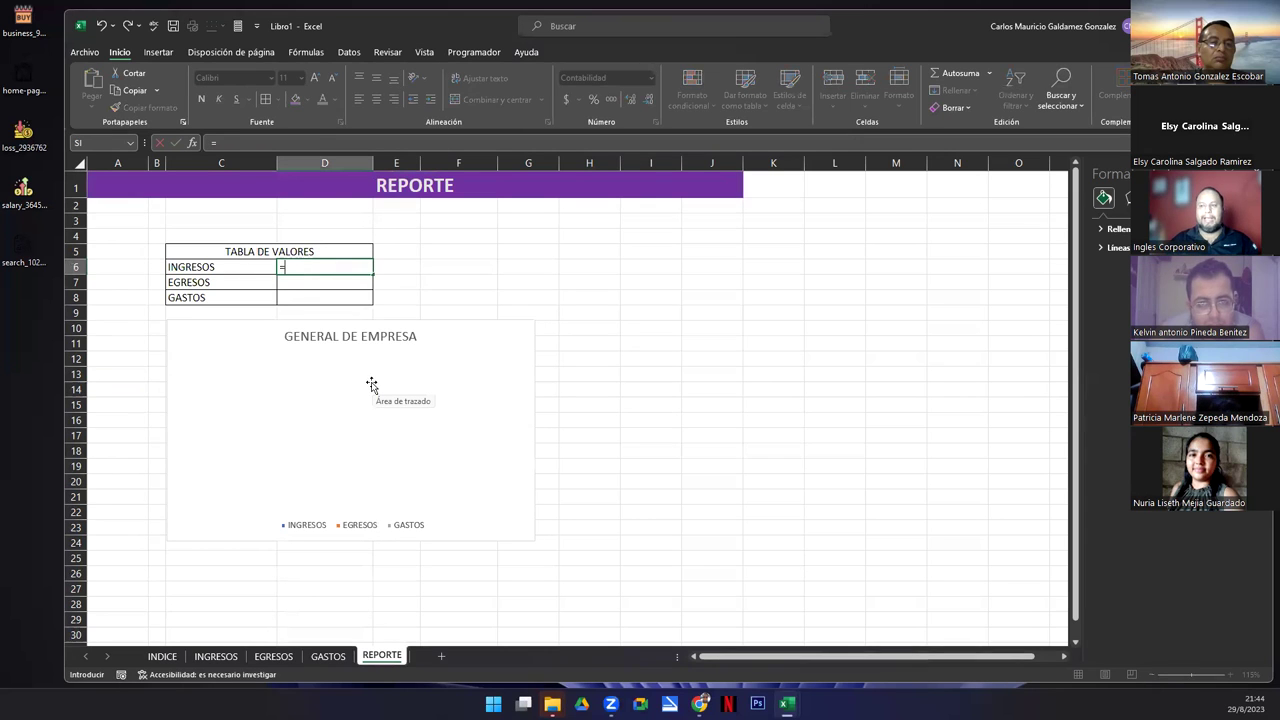
click(214, 657)
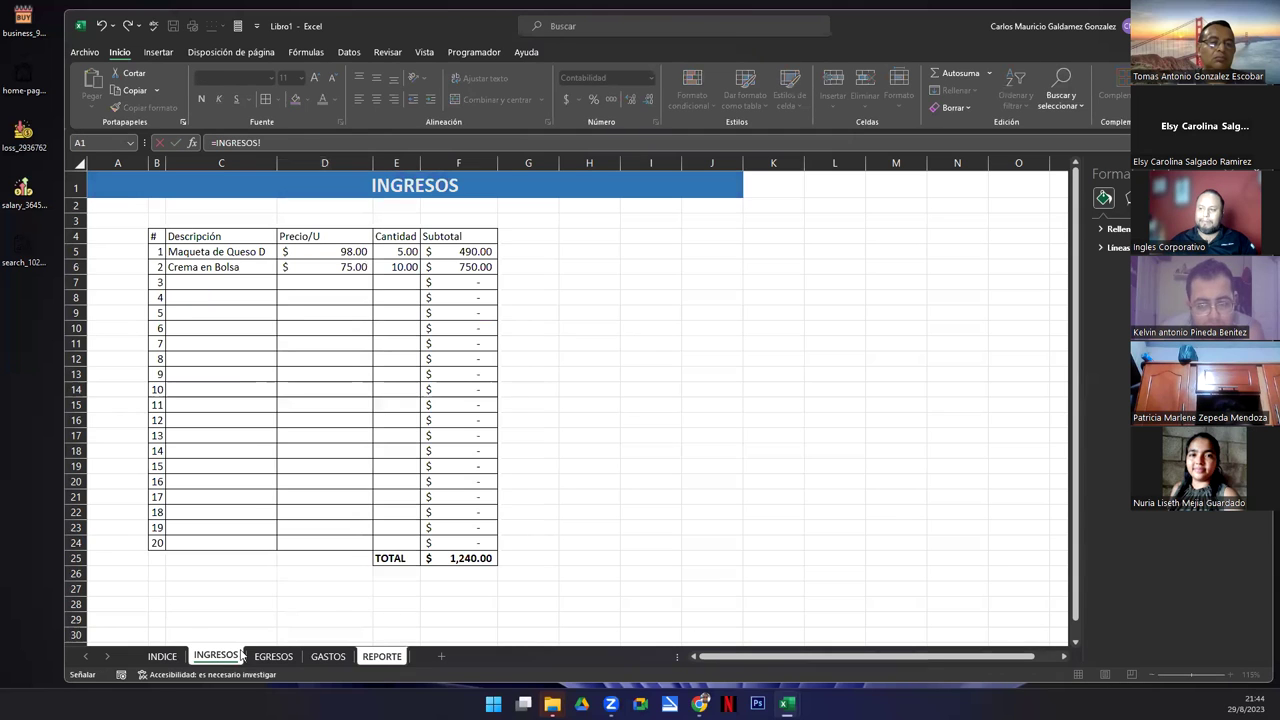
click(449, 559)
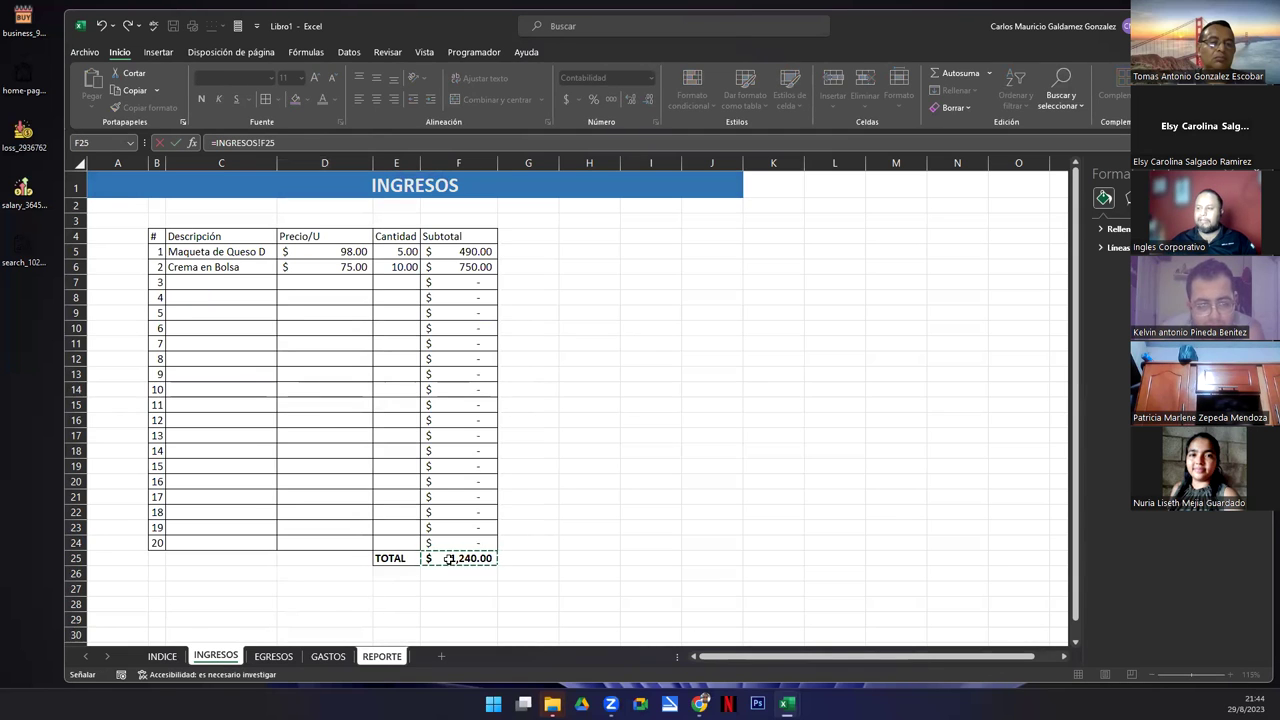
key(Return)
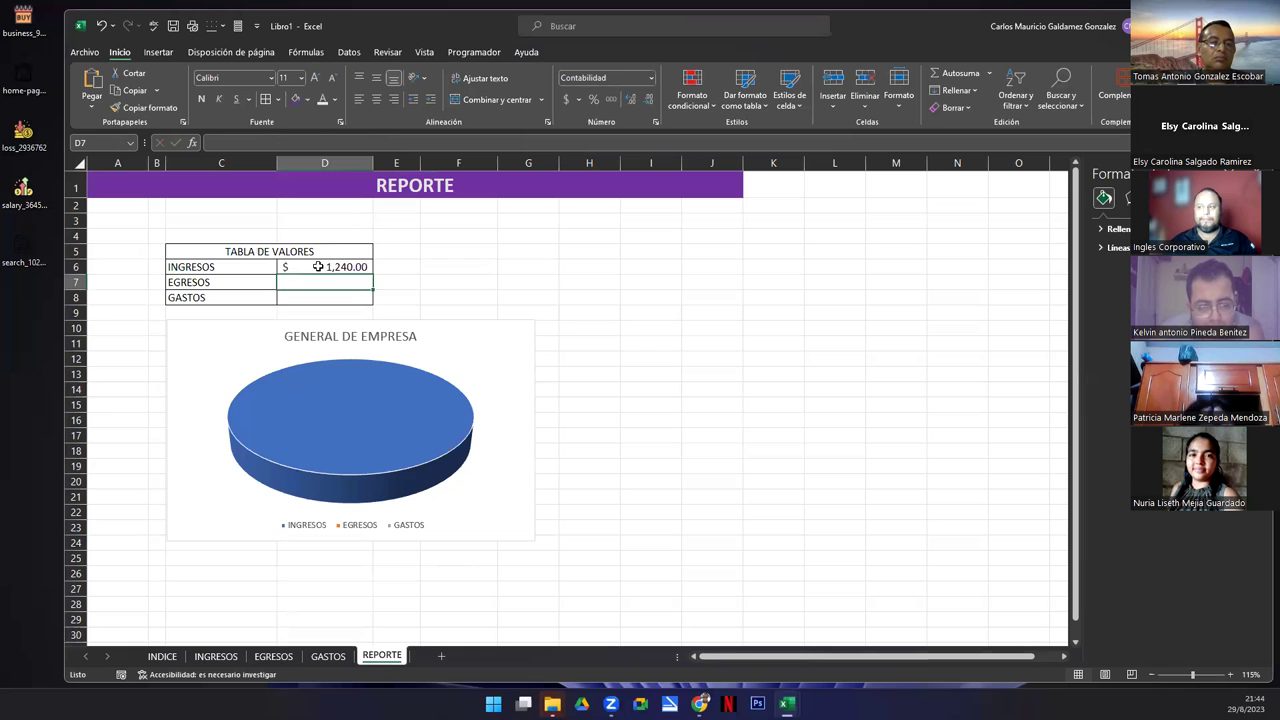
click(215, 657)
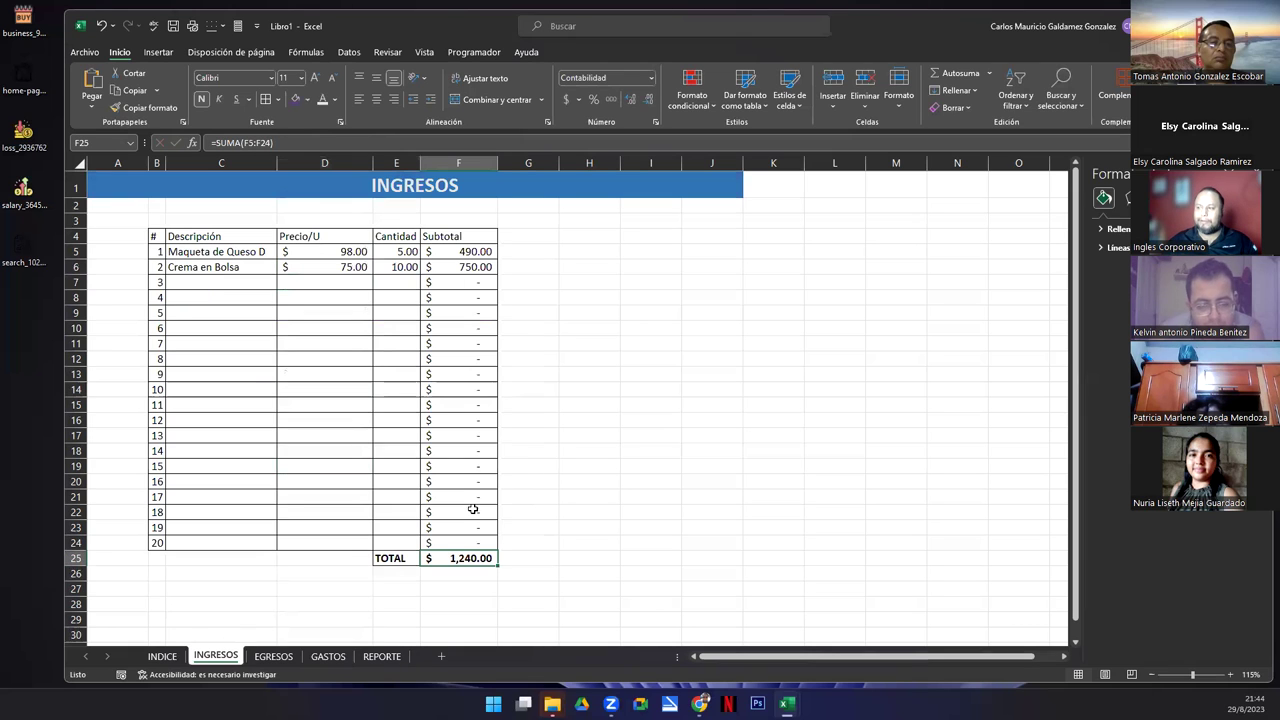
click(381, 656)
click(336, 297)
click(325, 268)
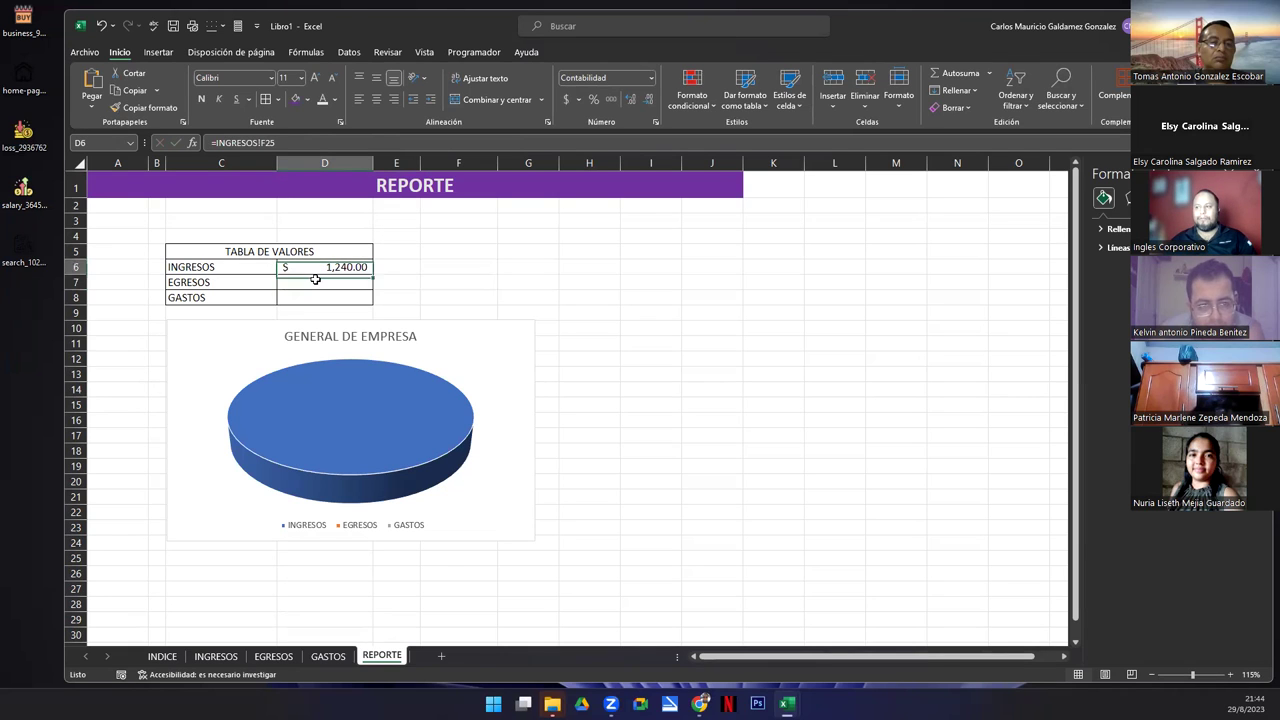
Step: Relink D7 to =EGRESOS!F25 and D8 to =GASTOS!F25, restoring the pie slices
click(315, 282)
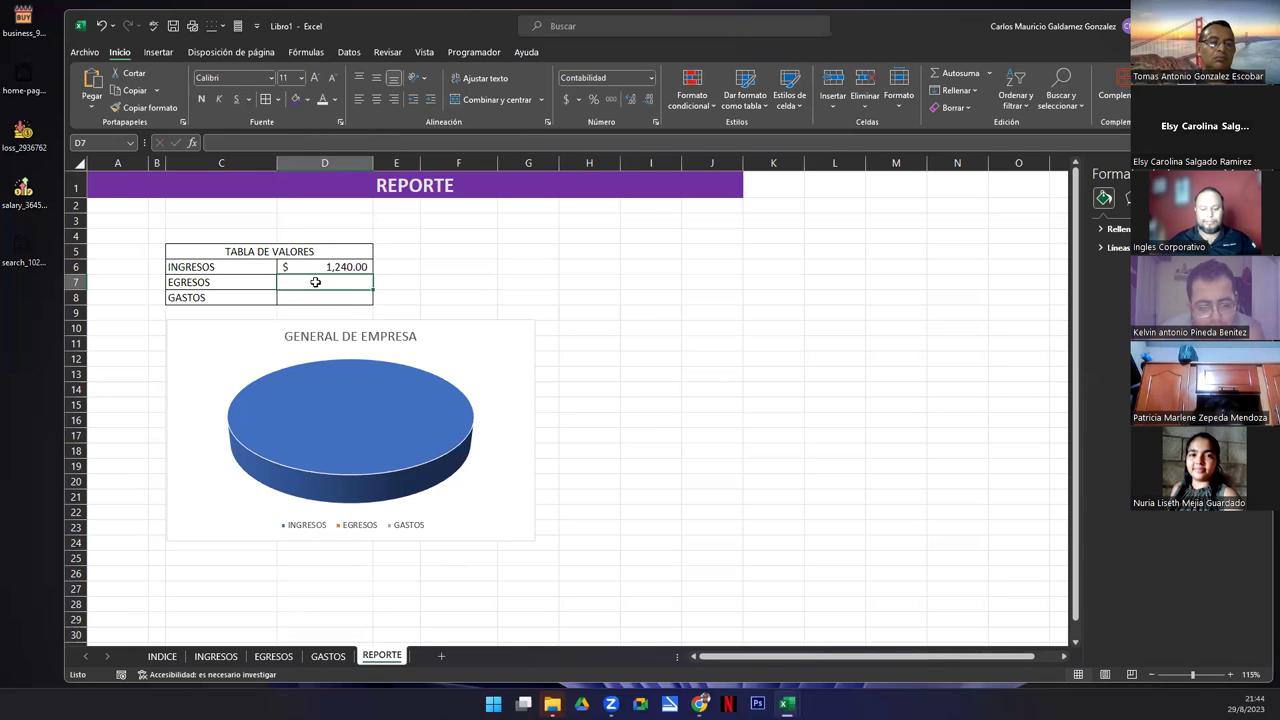
text(=)
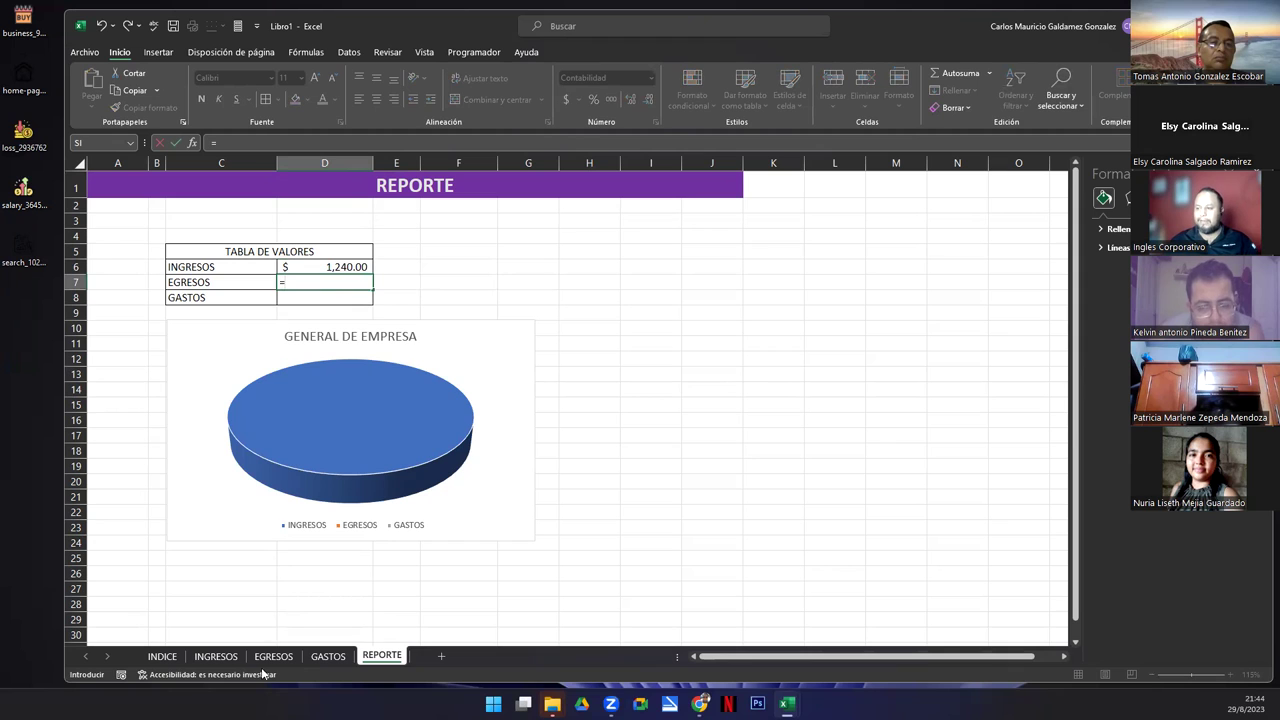
click(273, 656)
click(446, 559)
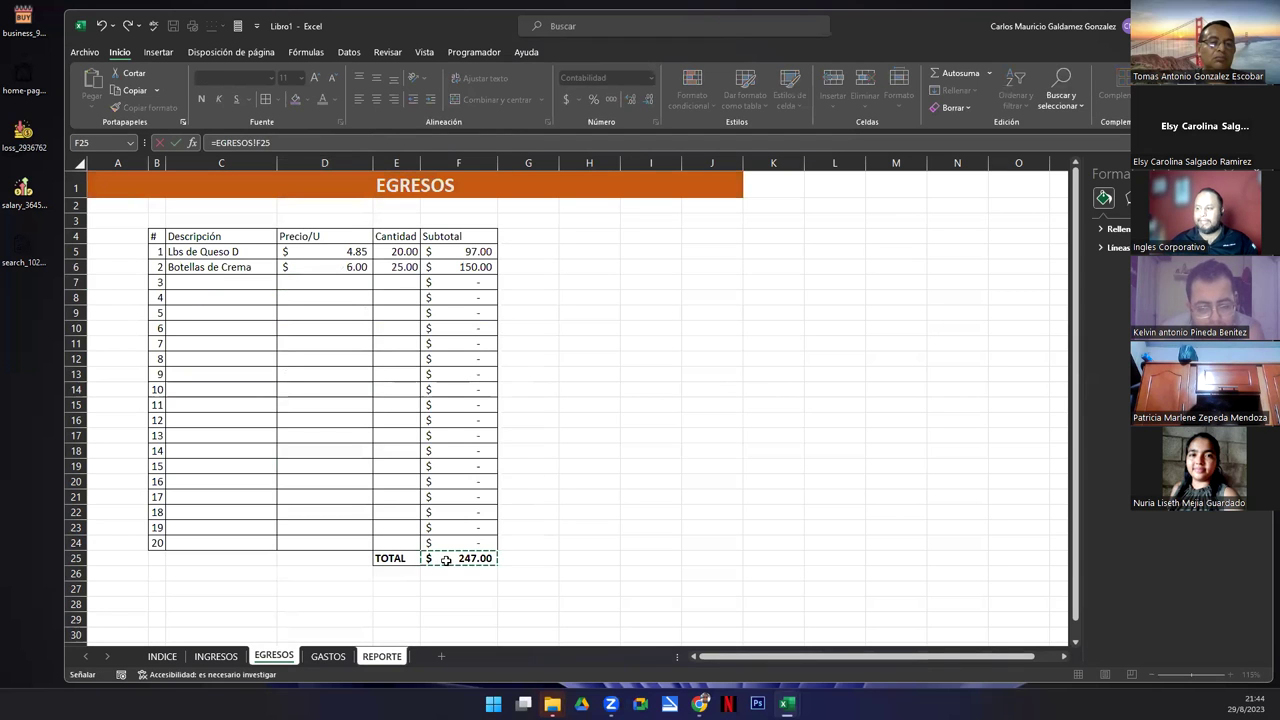
key(Return)
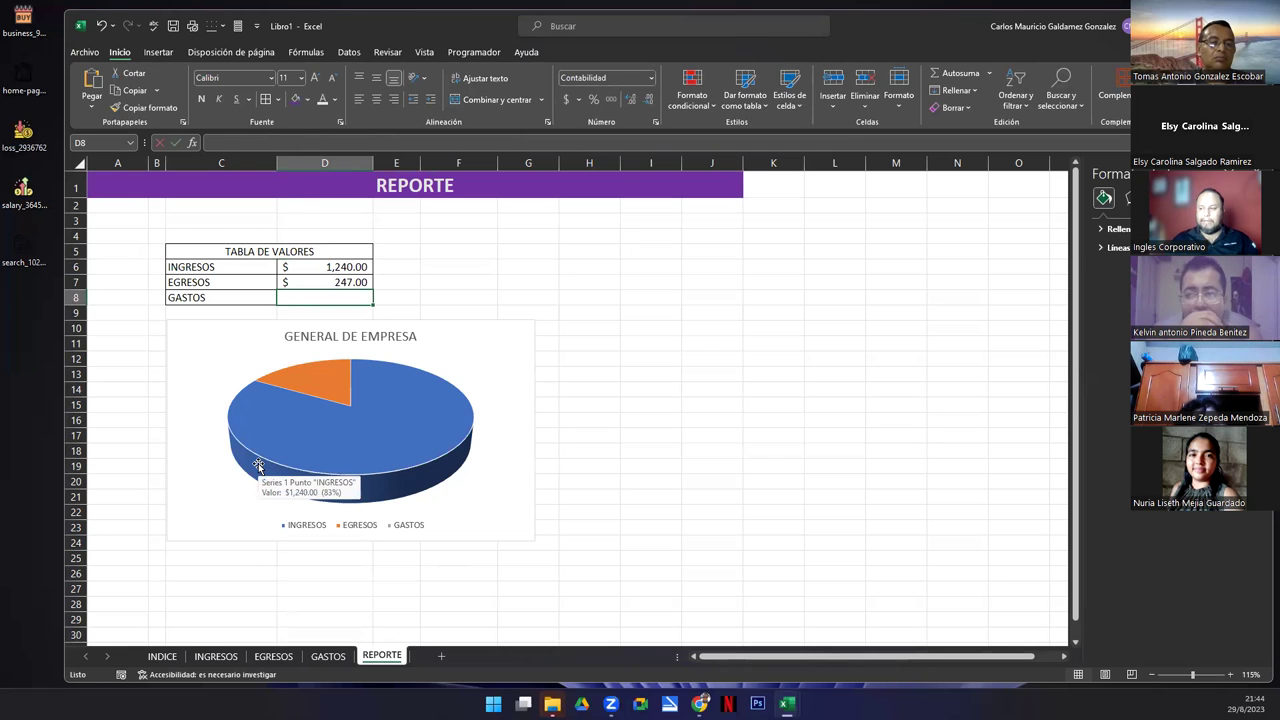
text(=)
click(321, 654)
click(444, 559)
key(Return)
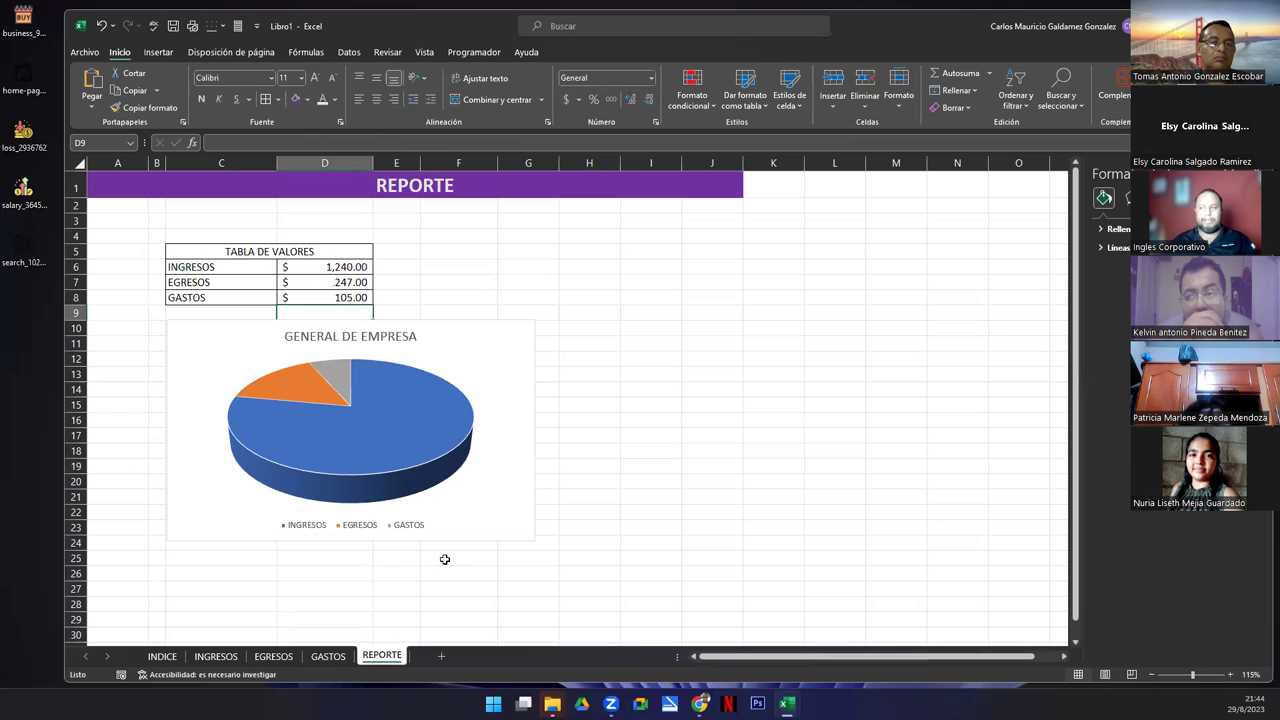
click(438, 262)
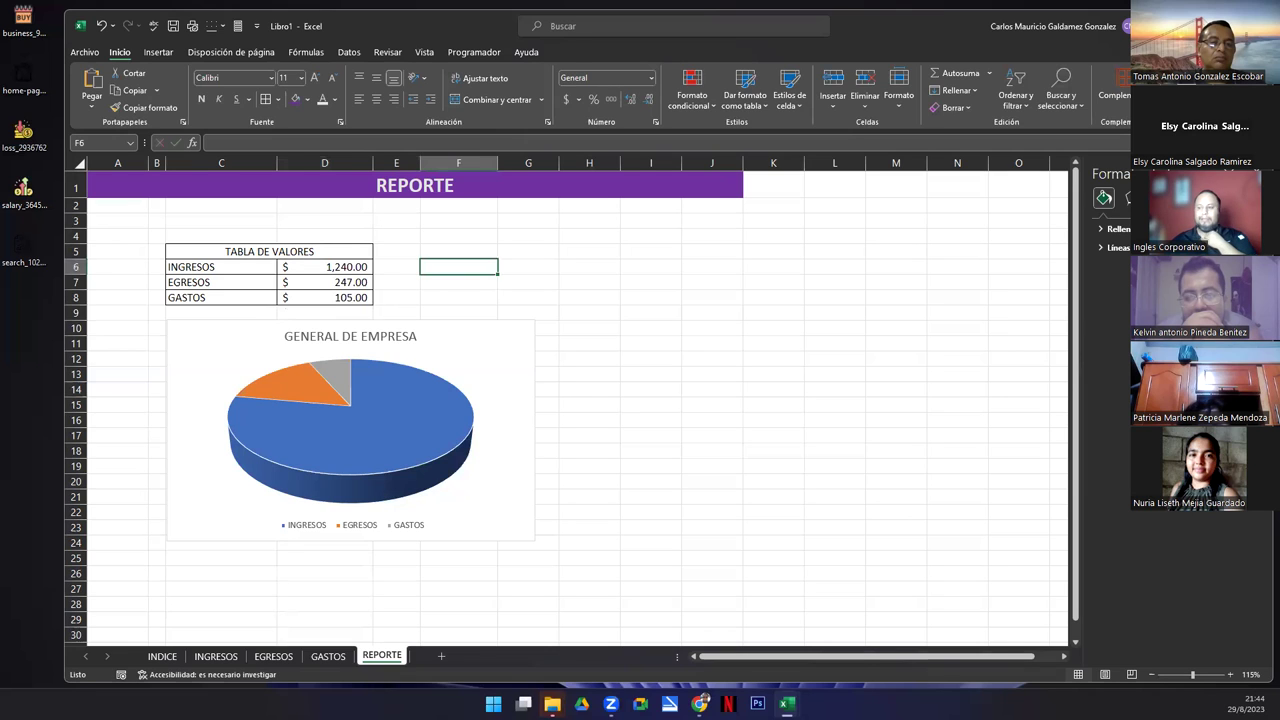
Step: Check the EGRESOS and GASTOS sheets, then view REPORTE's 1,240.00 / 247.00 / 105.00 totals and pie chart
click(274, 656)
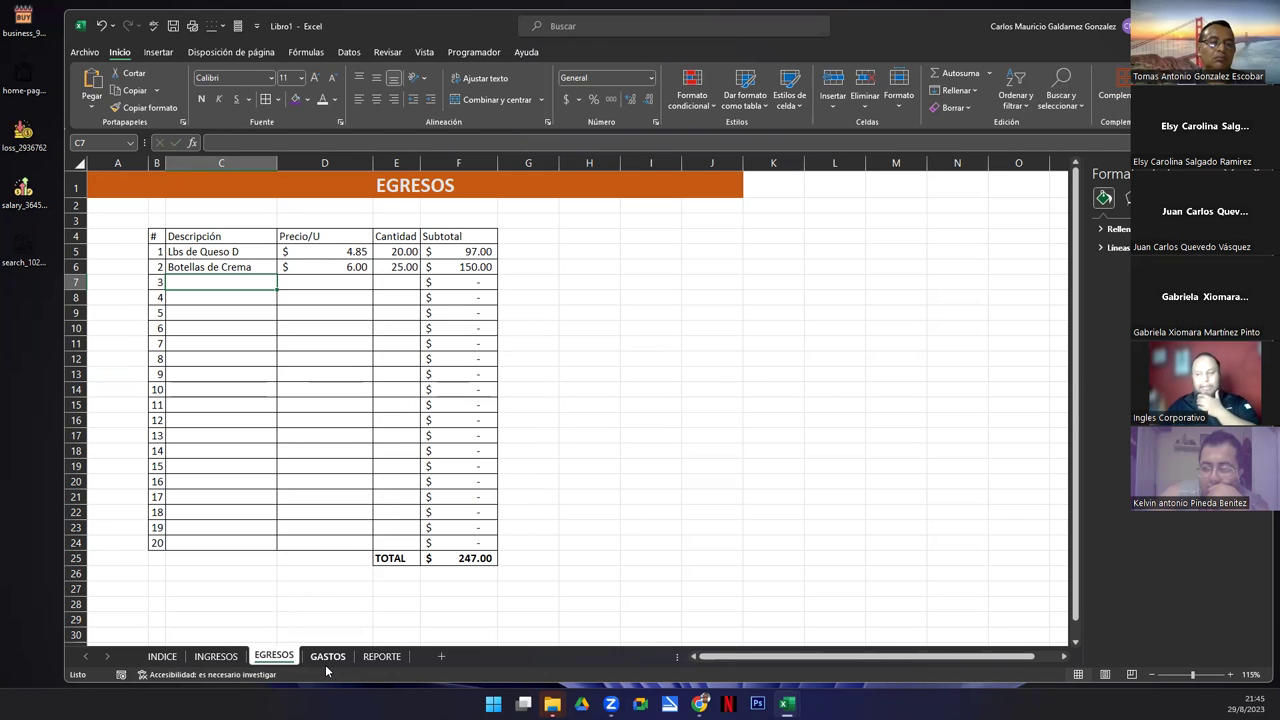
click(322, 658)
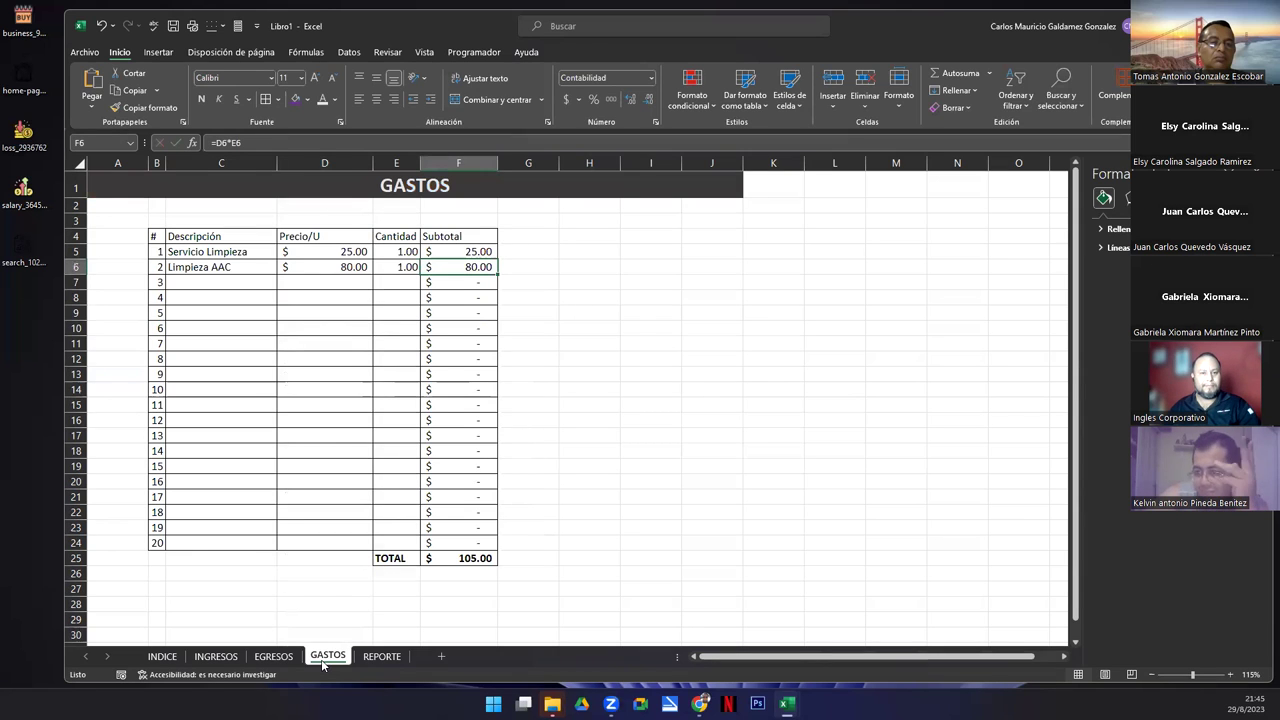
click(381, 657)
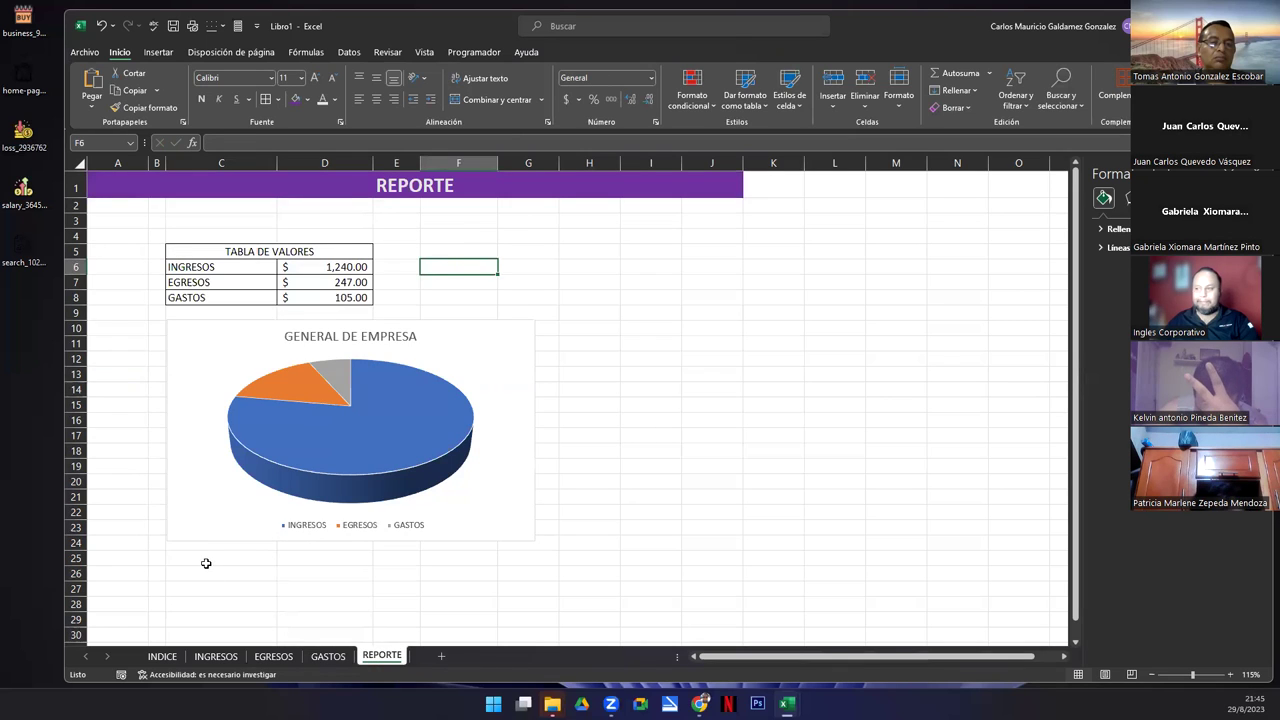
click(206, 564)
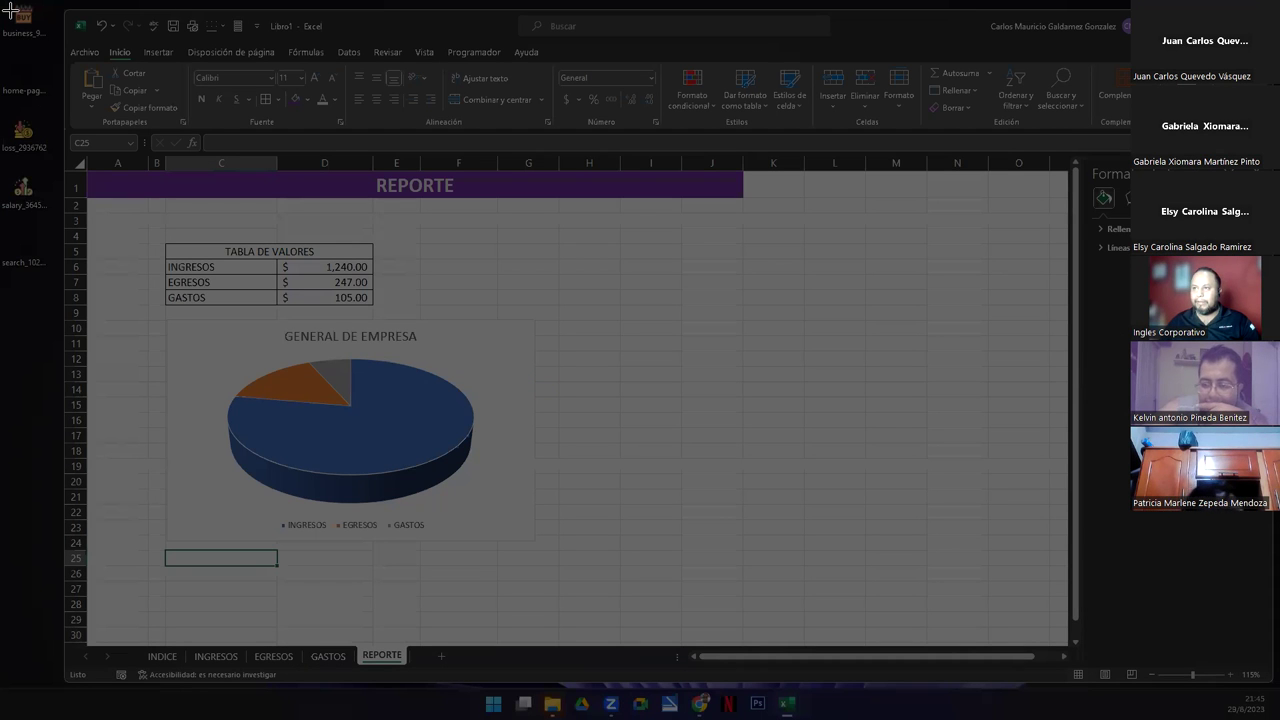
drag(8, 10, 697, 660)
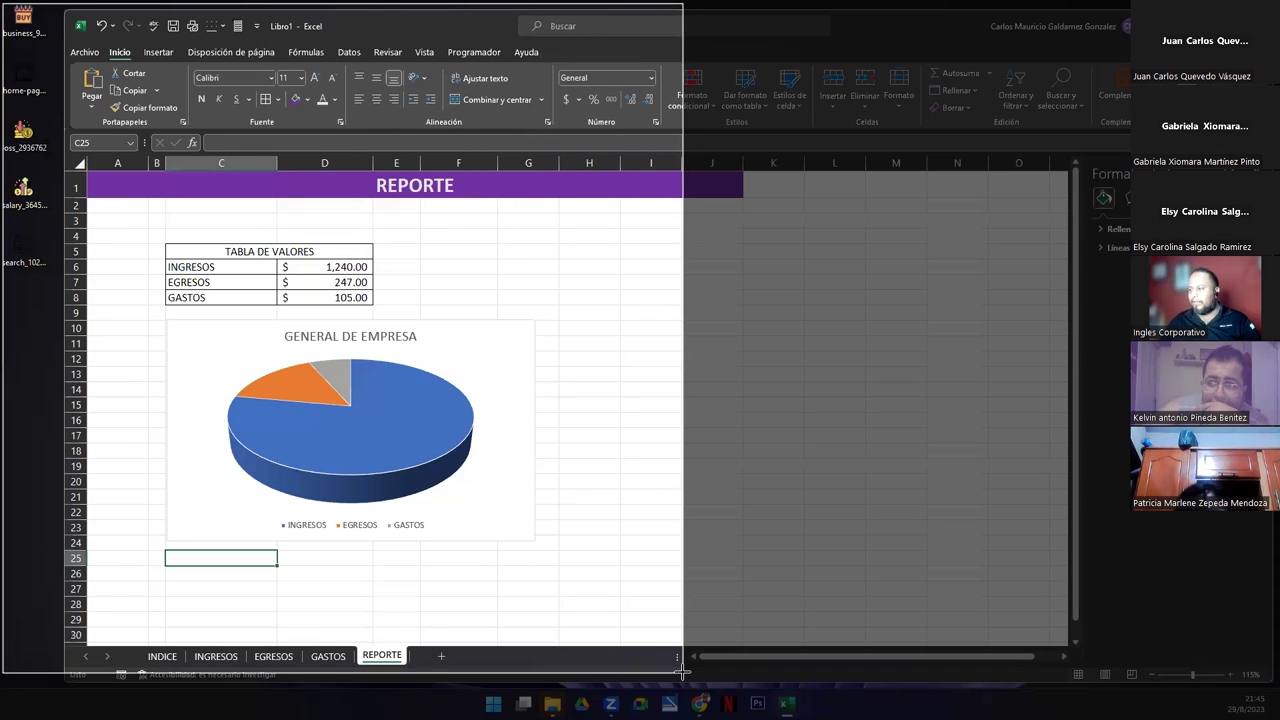
drag(697, 660, 757, 663)
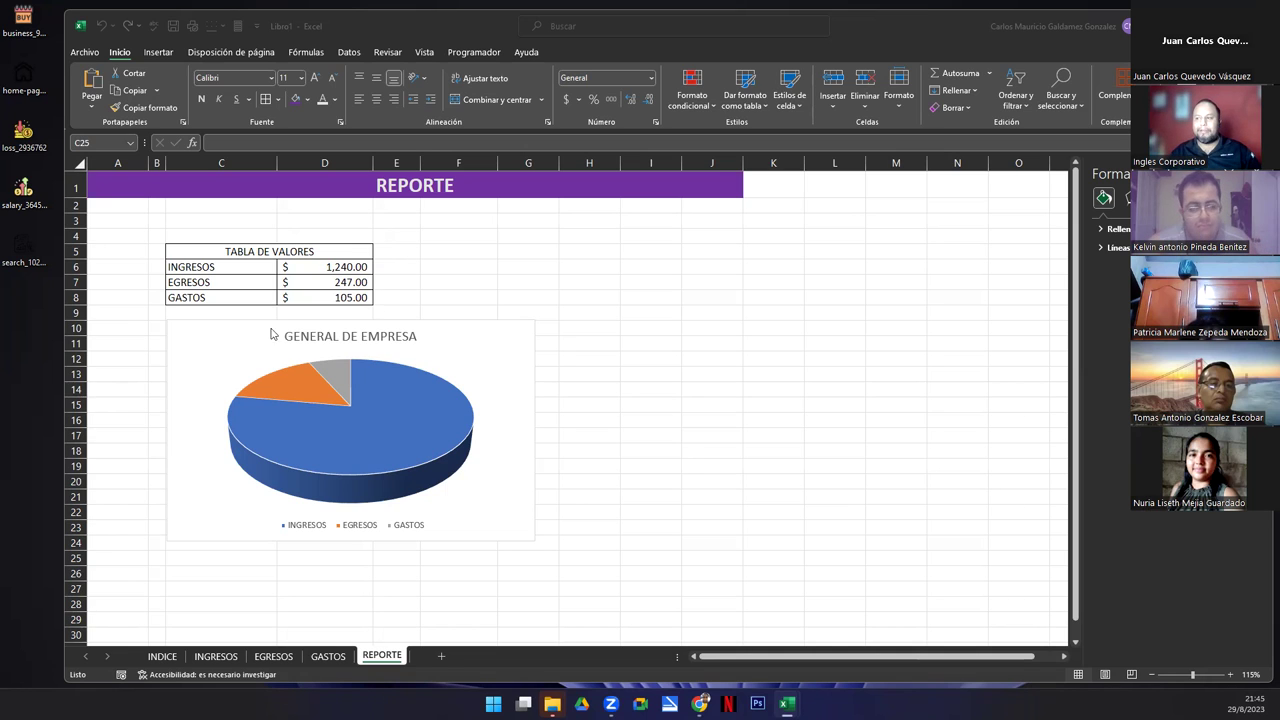
mouse_move(403, 380)
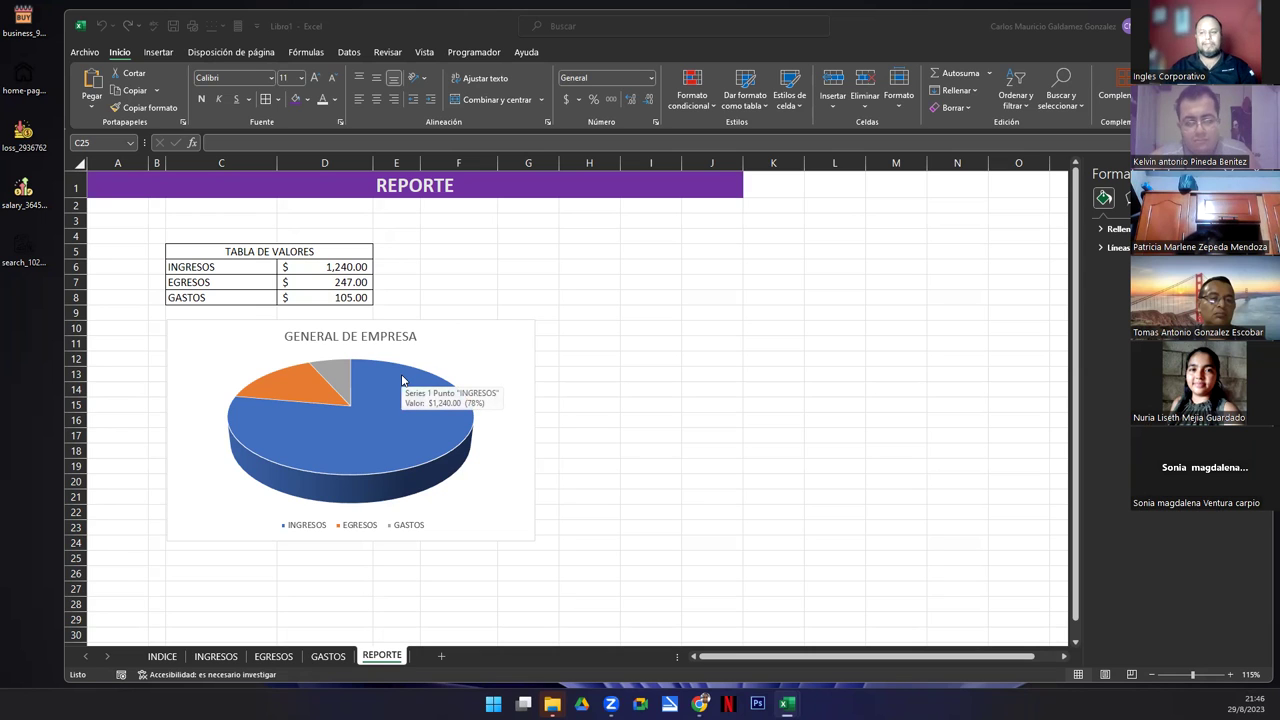
Step: On INDICE, draw a diagonally rounded-corner rectangle spanning roughly columns B to N
click(163, 659)
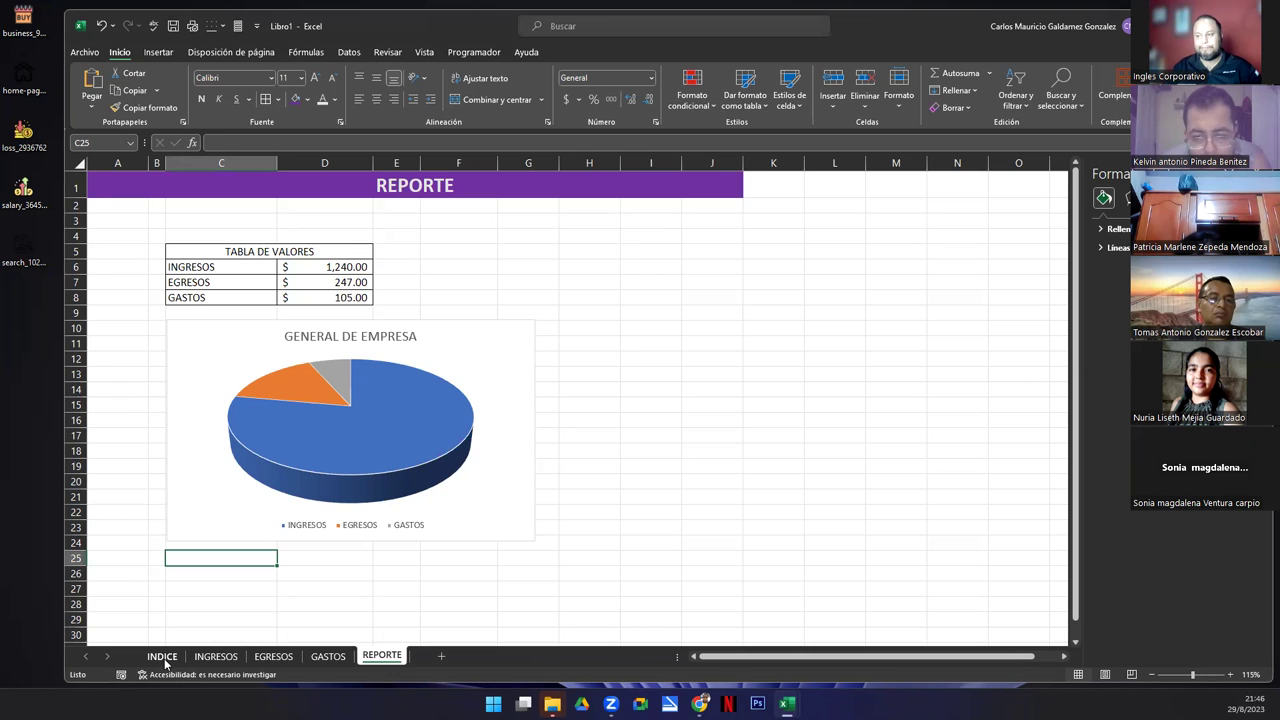
click(163, 657)
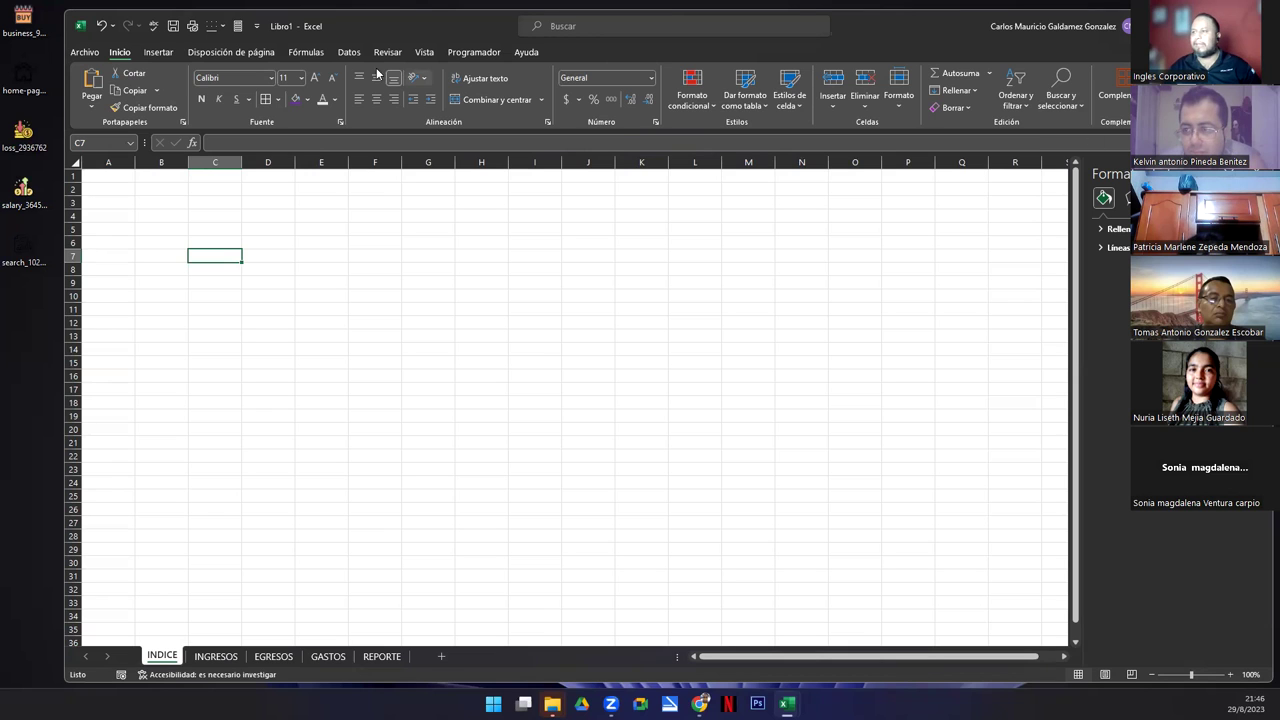
click(158, 52)
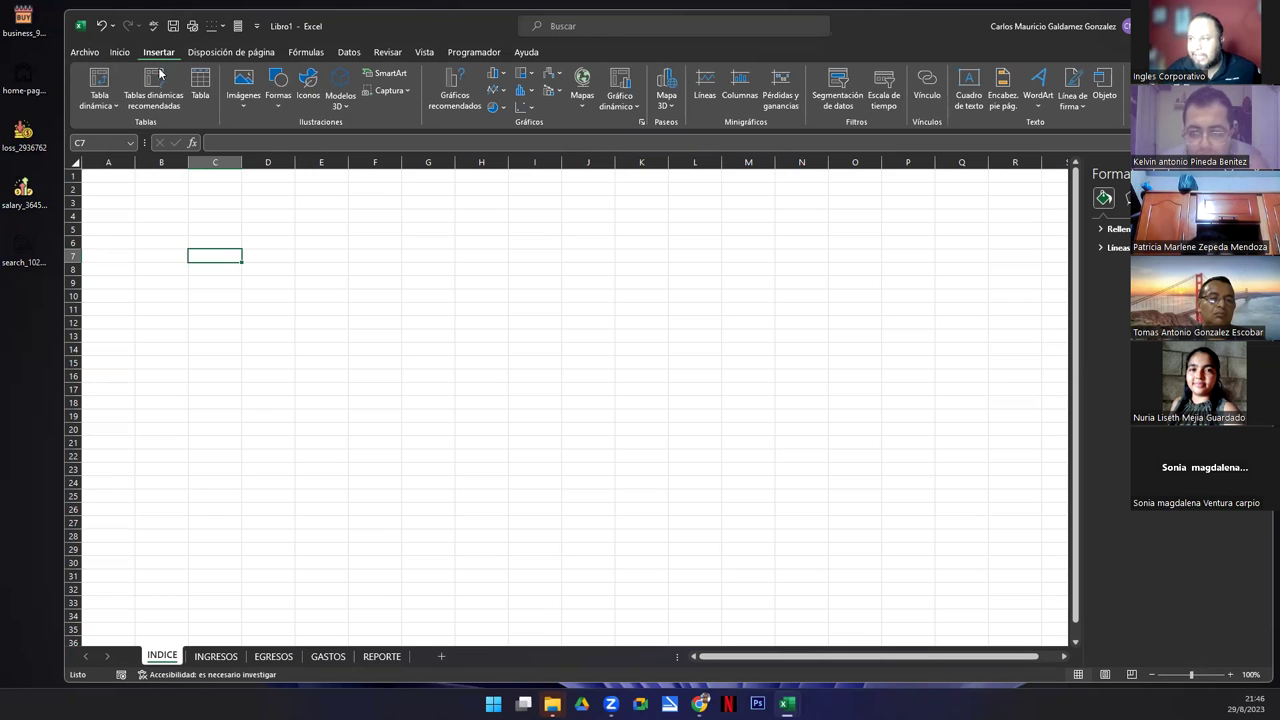
click(273, 112)
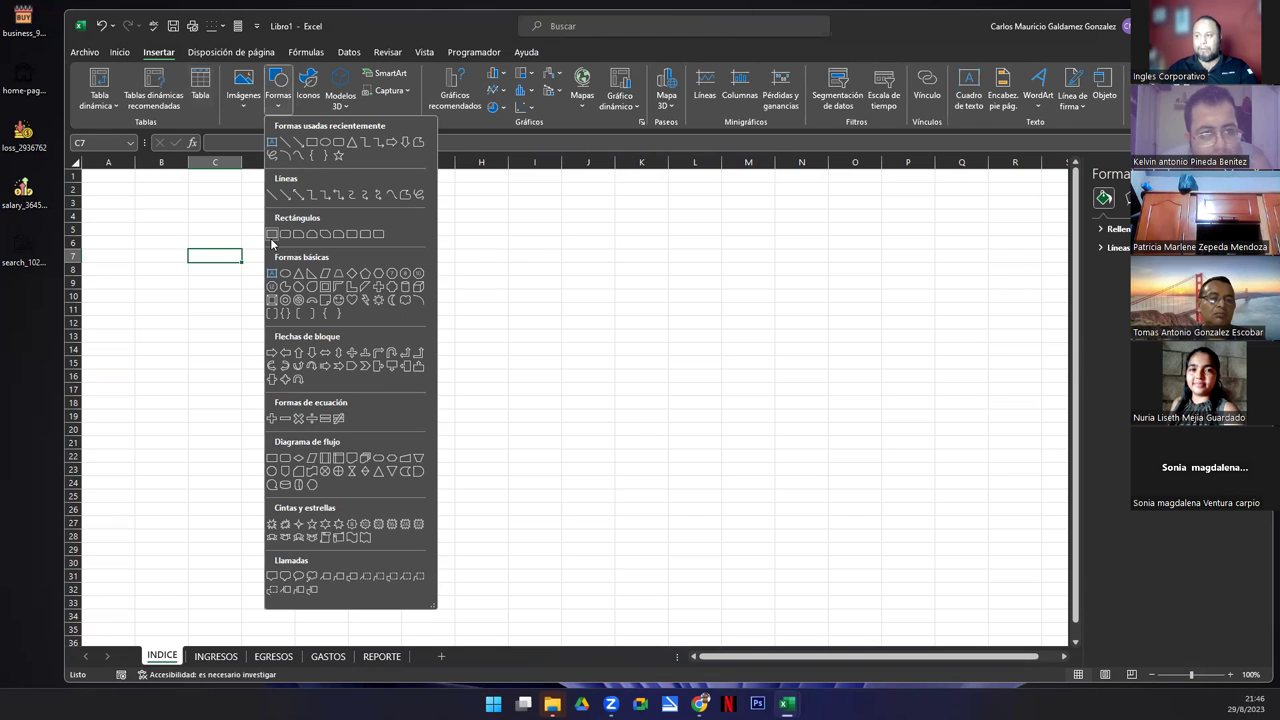
click(378, 236)
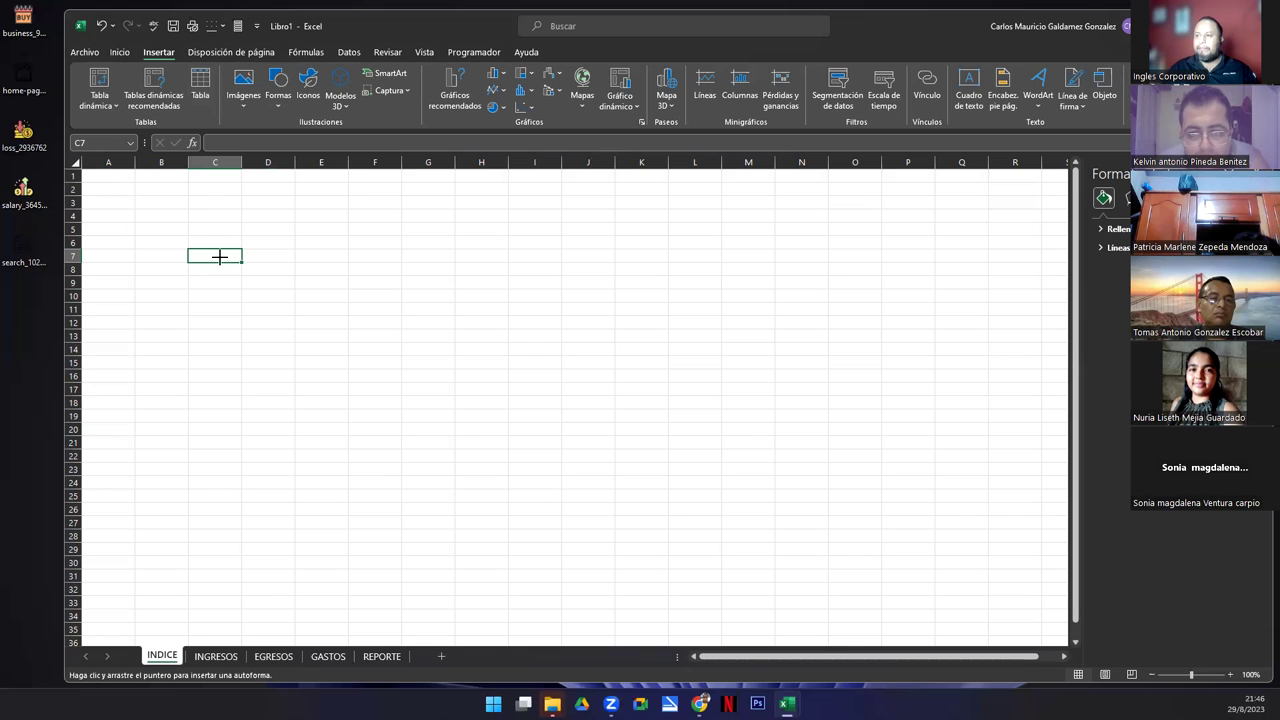
drag(135, 182, 810, 604)
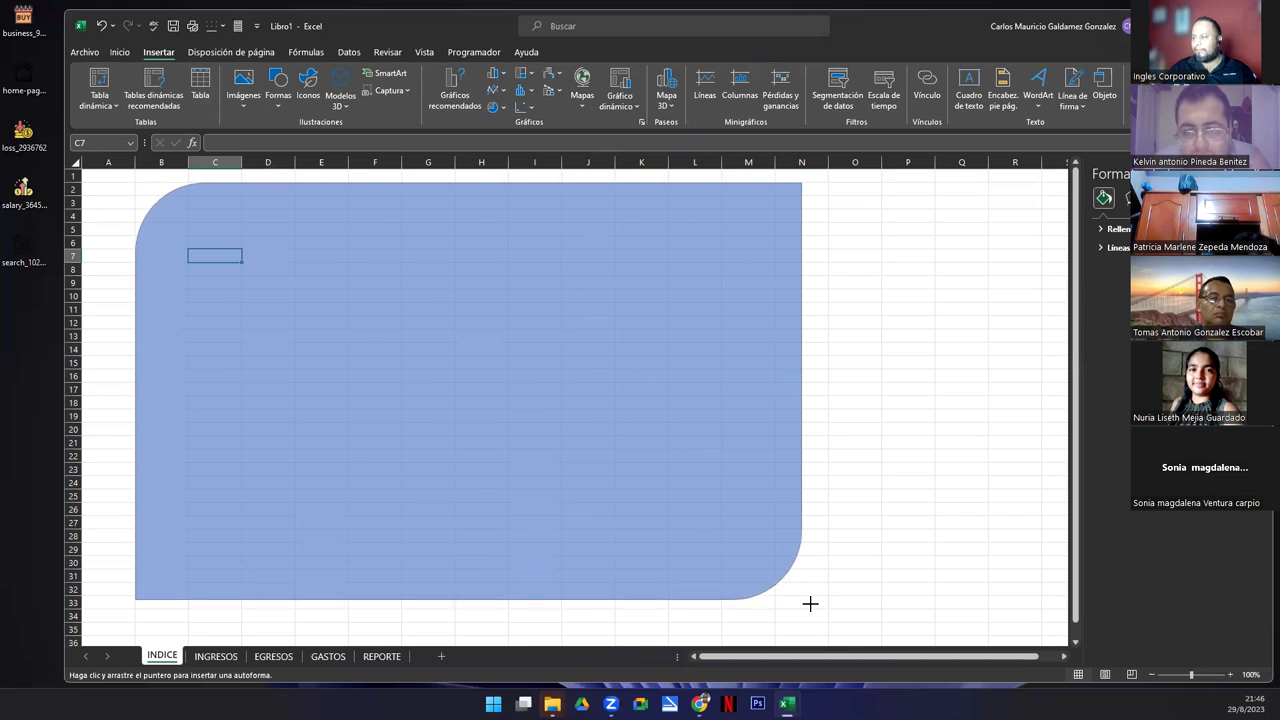
drag(810, 604, 820, 602)
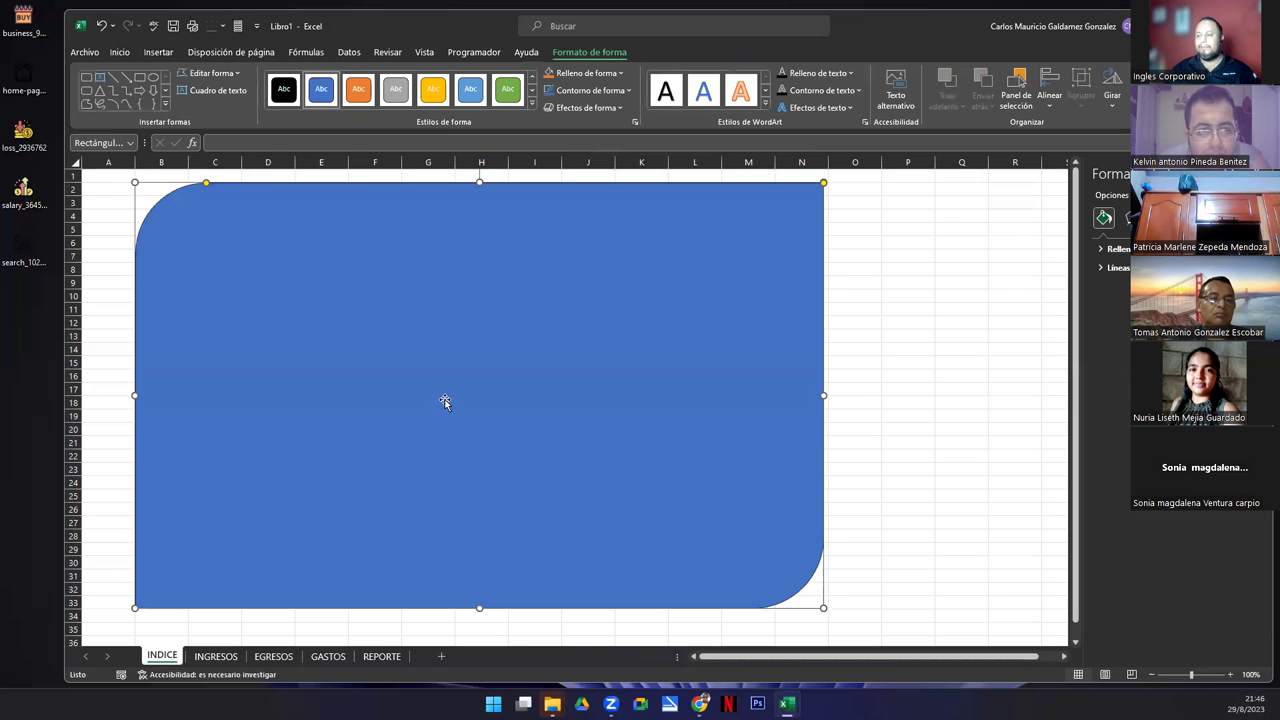
Step: Apply the Oro, Énfasis 4 gold shape style to the rectangle
click(284, 92)
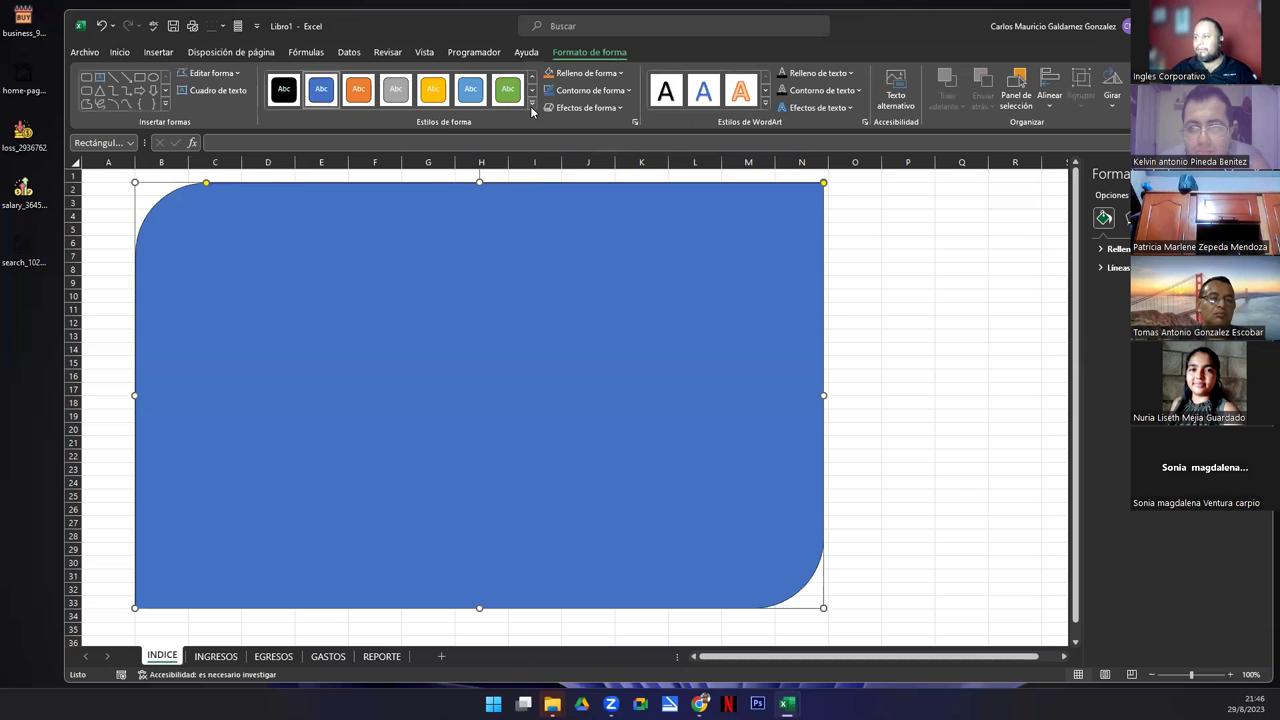
click(531, 104)
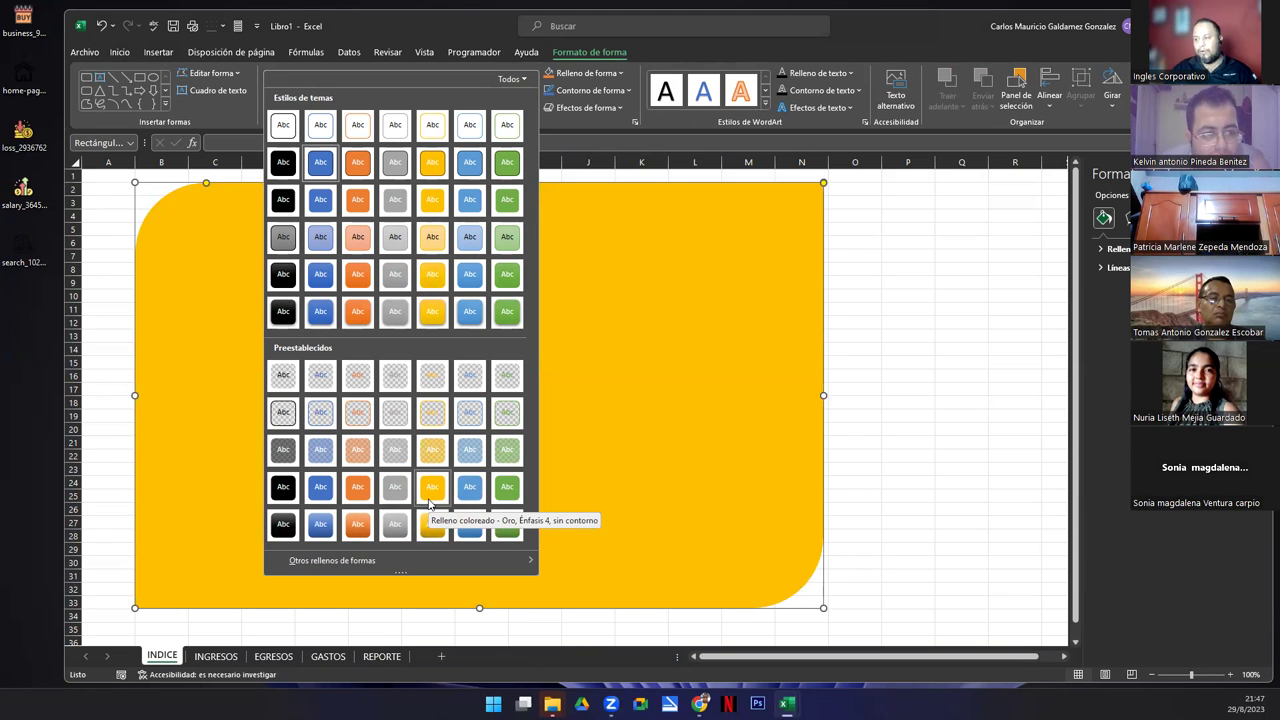
click(430, 503)
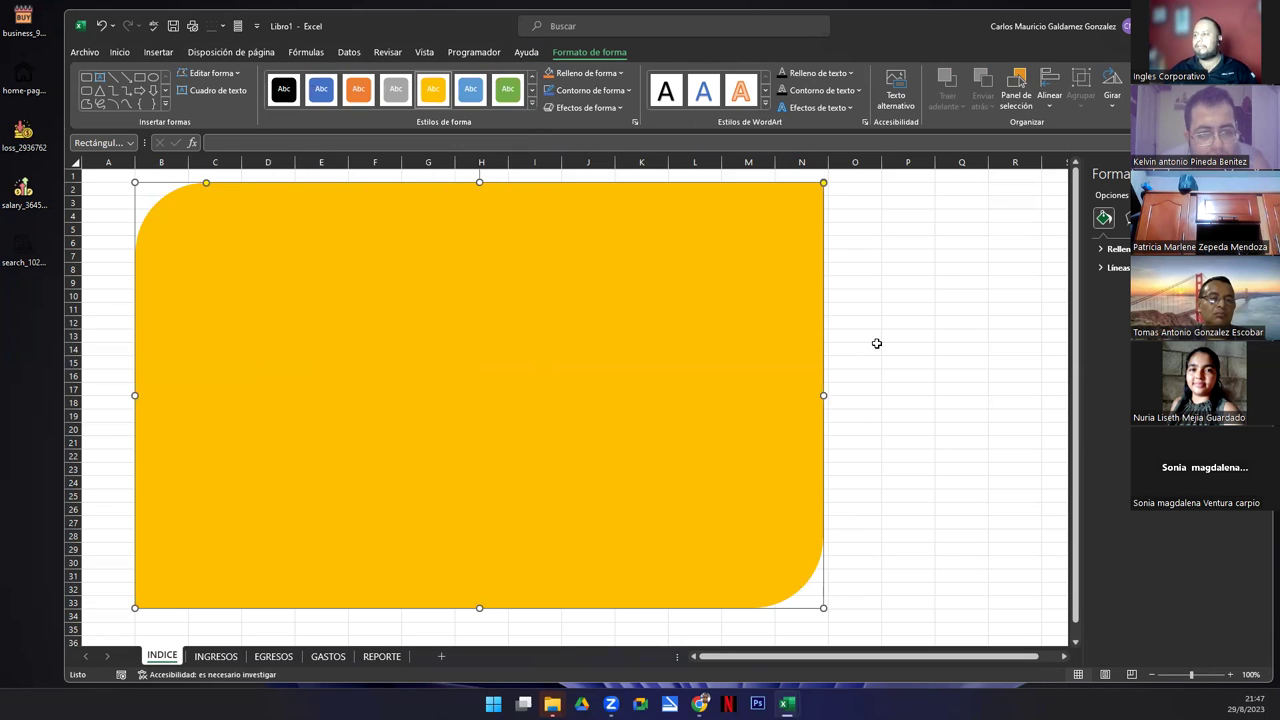
click(876, 346)
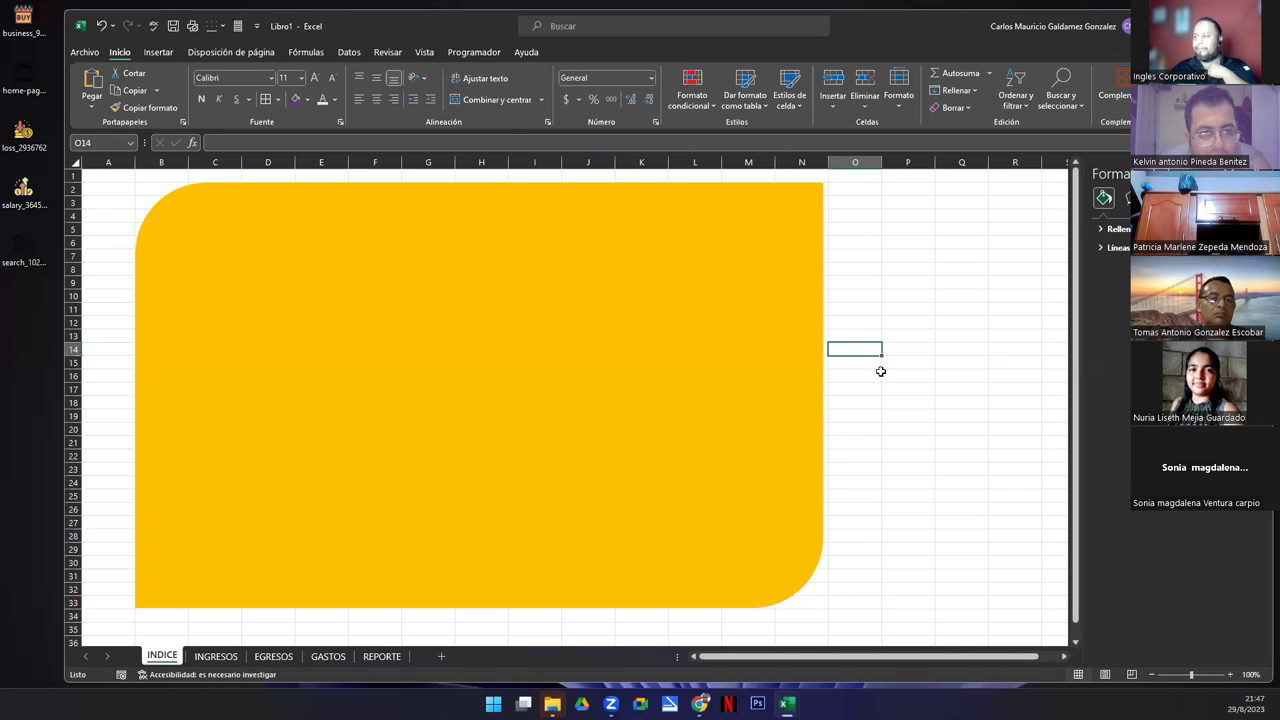
click(880, 376)
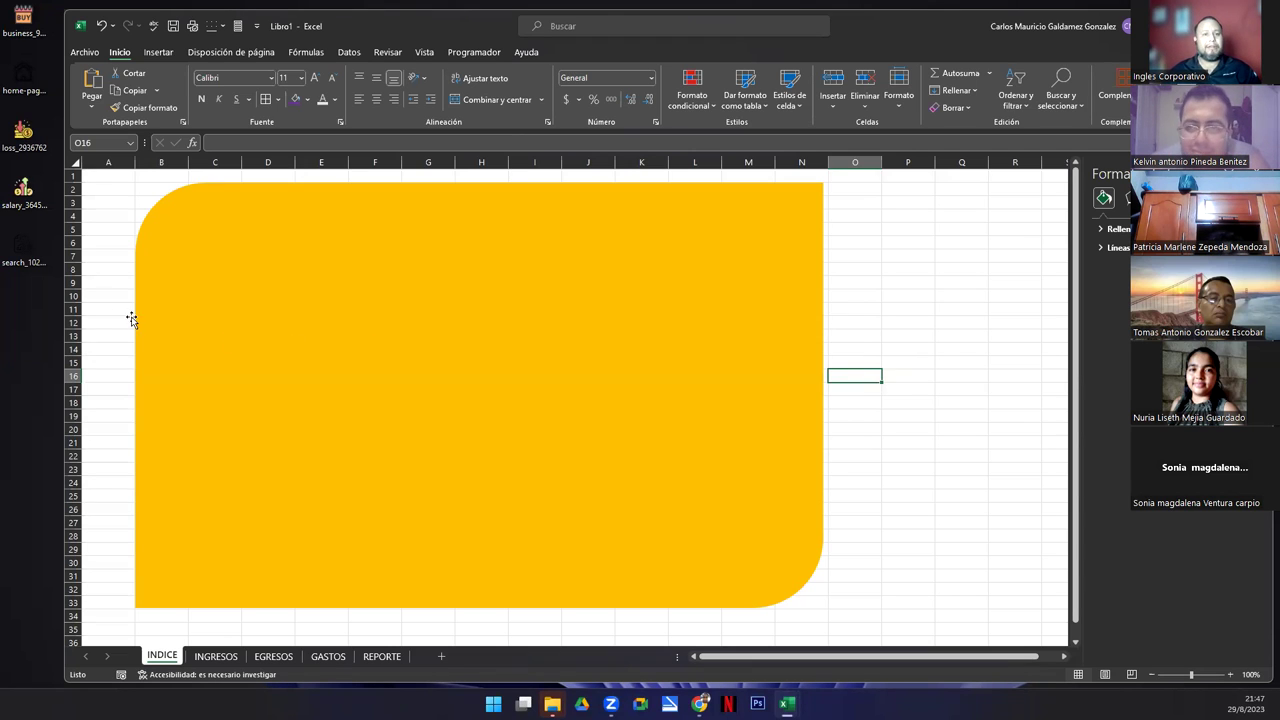
click(219, 284)
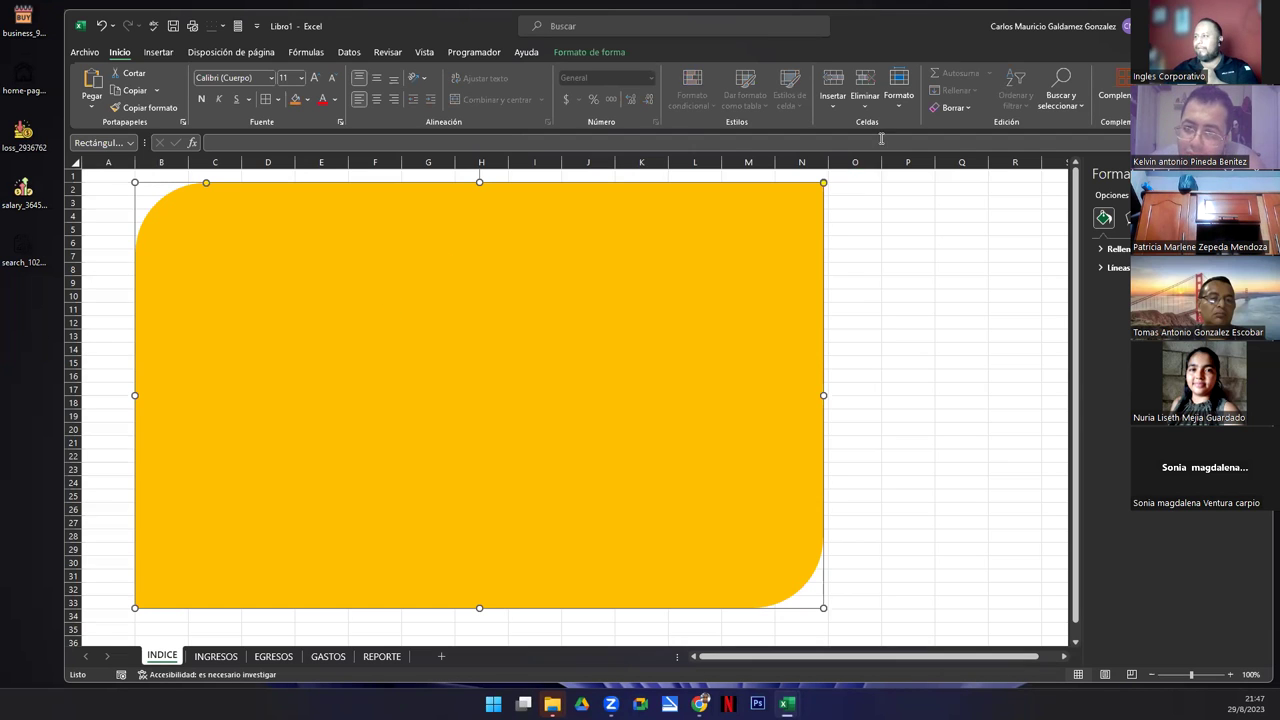
click(872, 270)
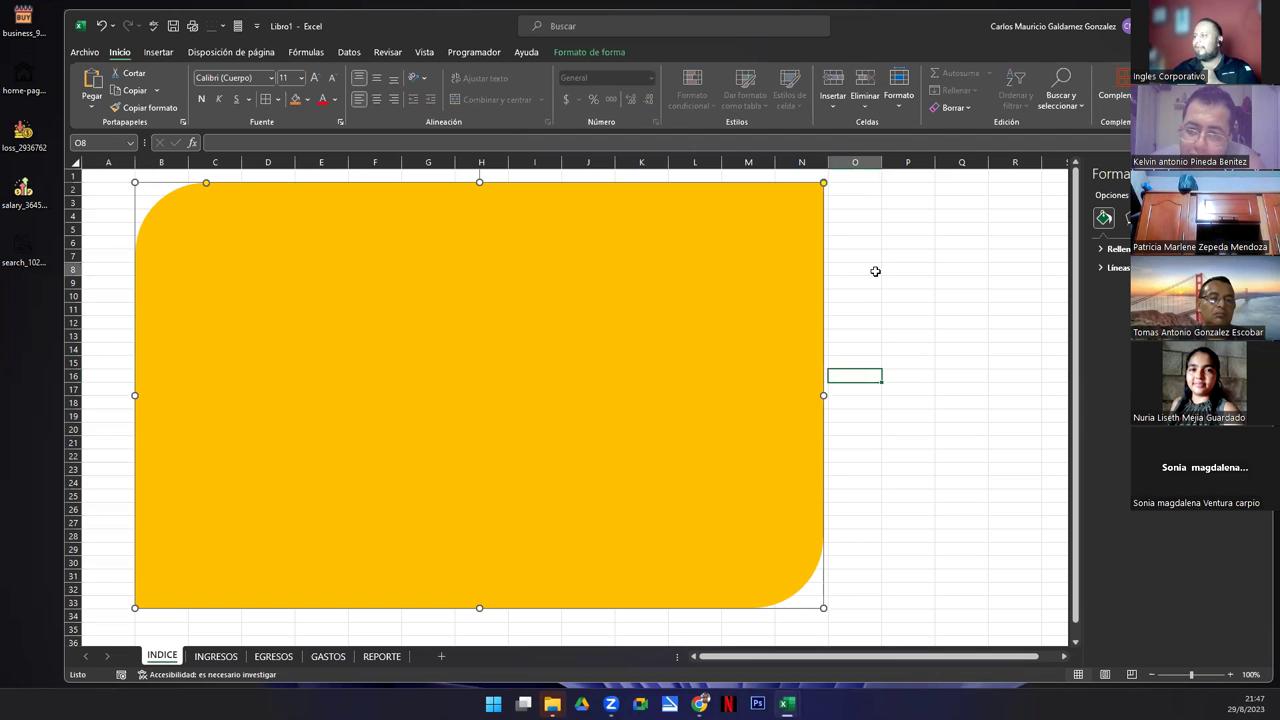
click(160, 54)
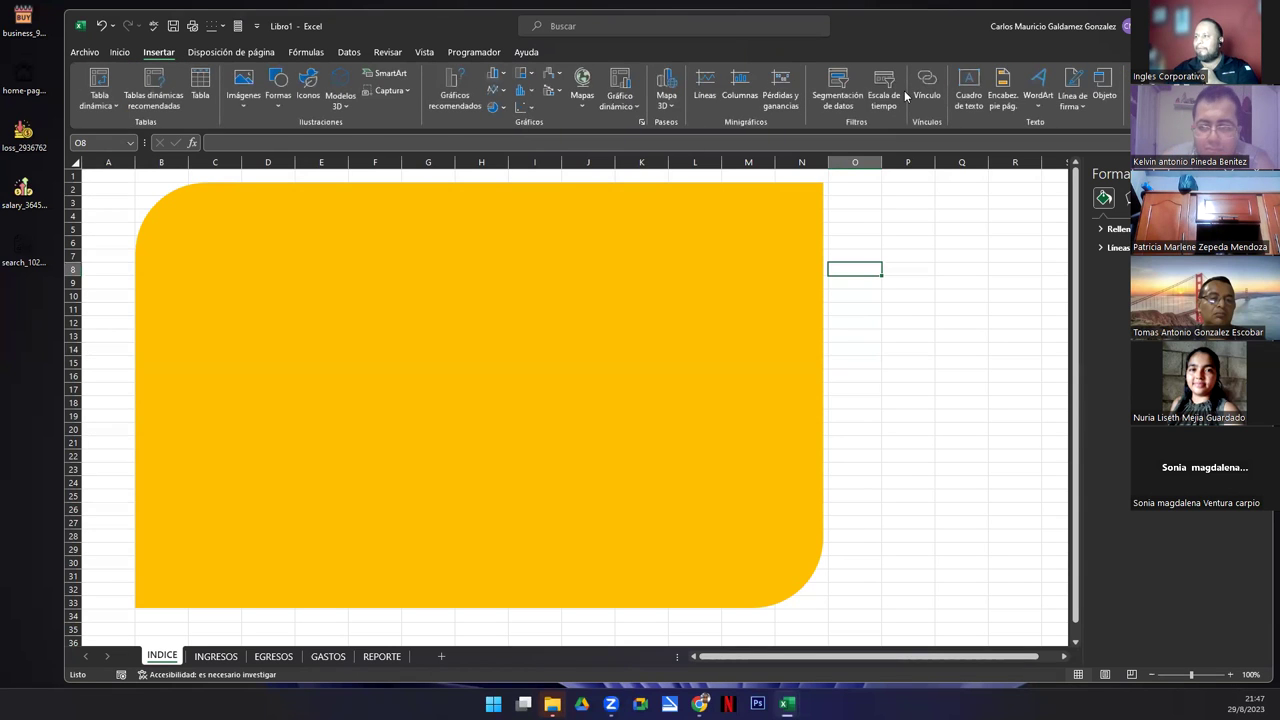
click(1049, 104)
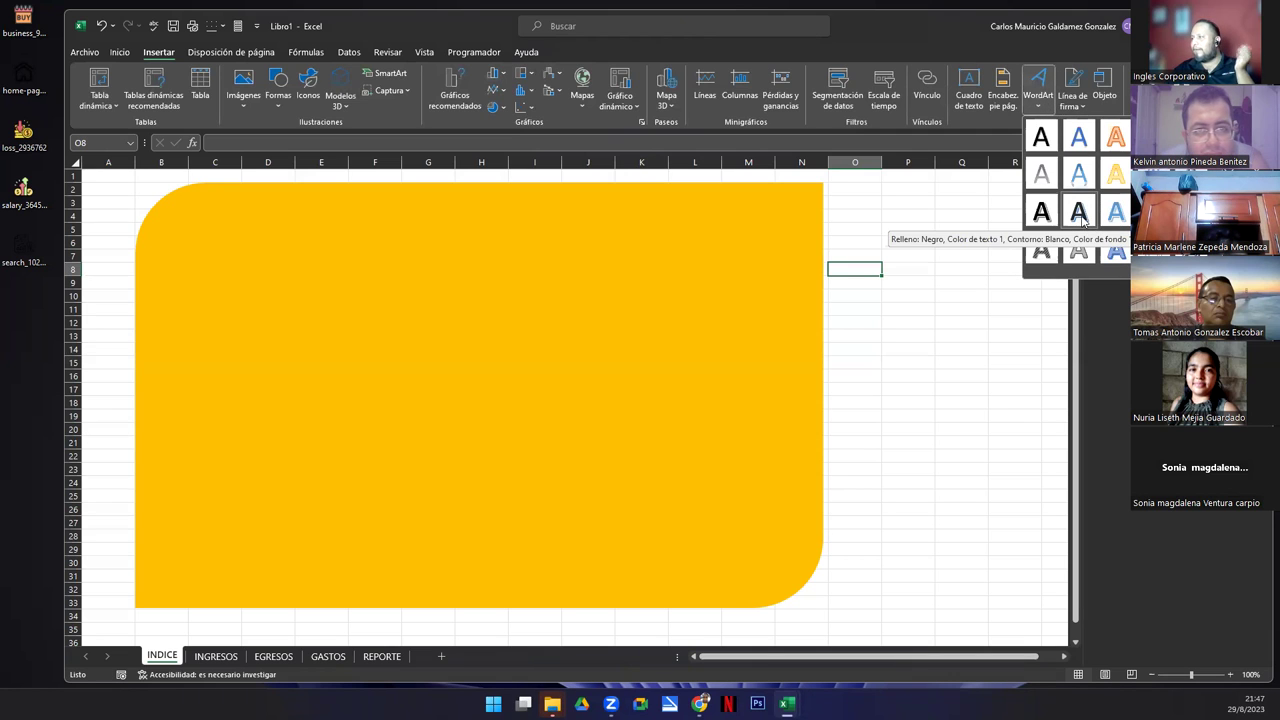
click(1082, 220)
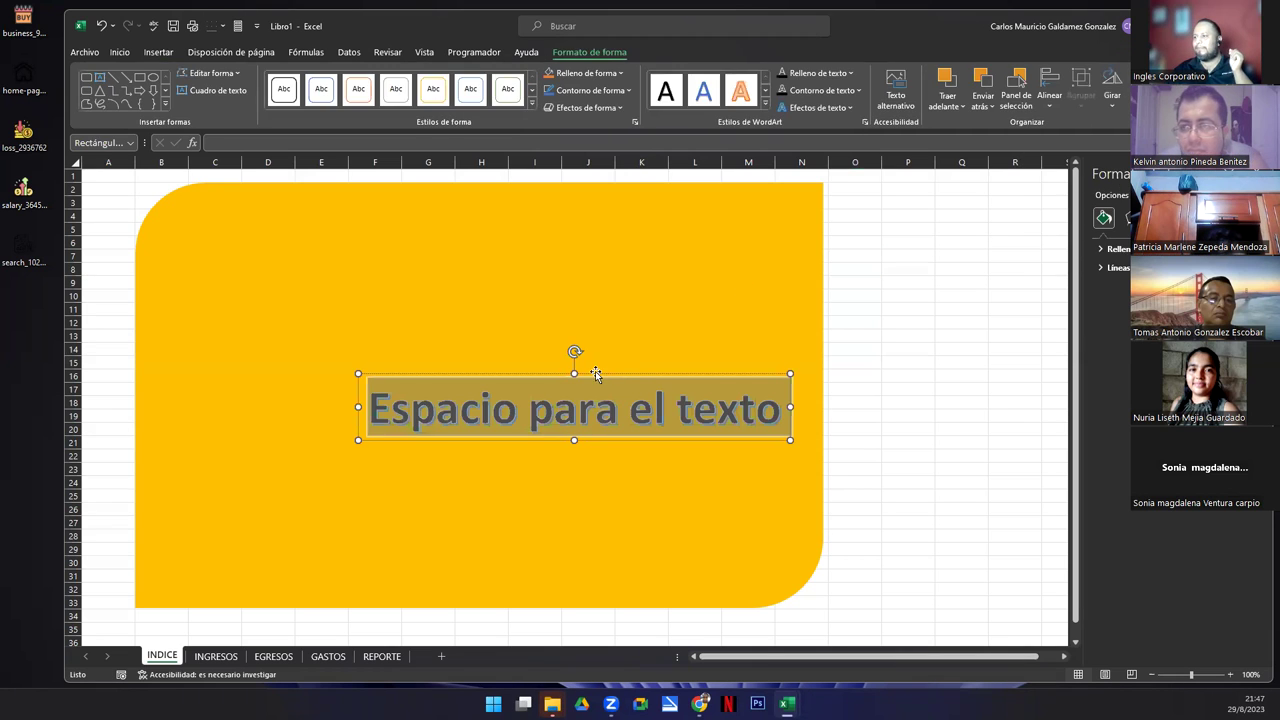
drag(595, 374, 491, 207)
click(460, 255)
triple_click(457, 259)
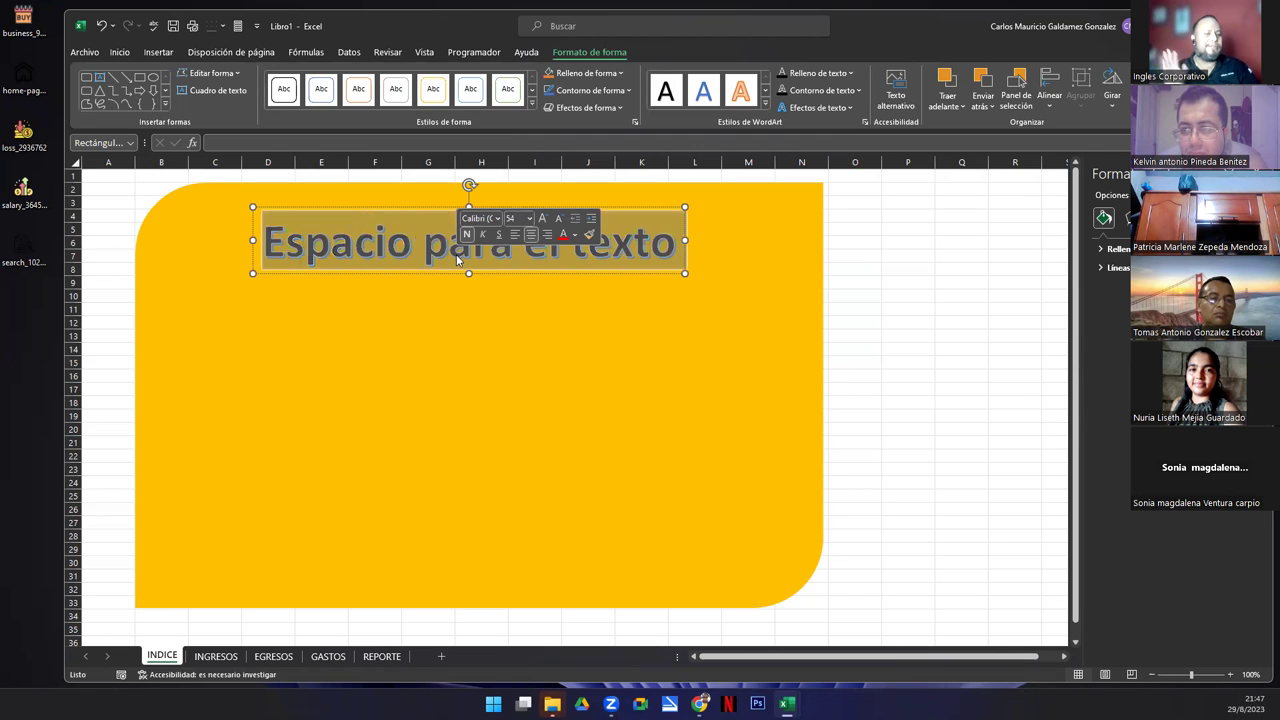
text(Sistema)
key(ctrl+BackSpace)
text(SISTEMA)
key(BackSpace)
text(MA)
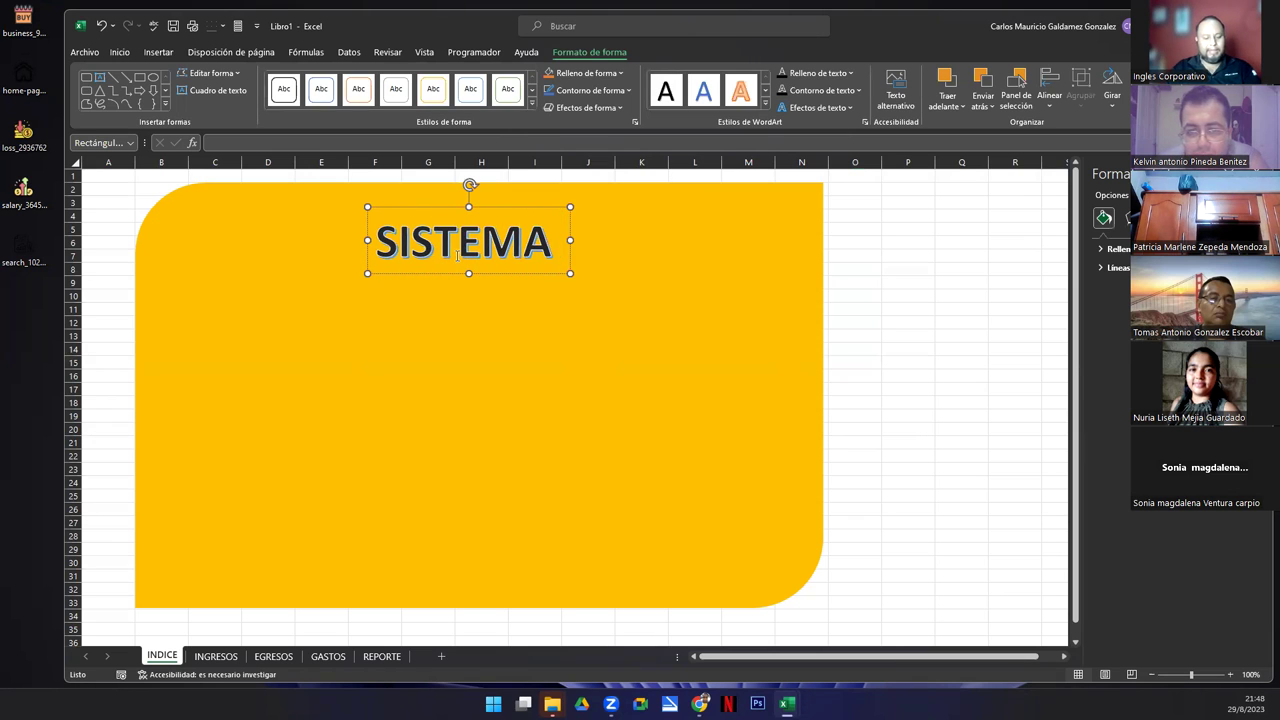
text( EDK)
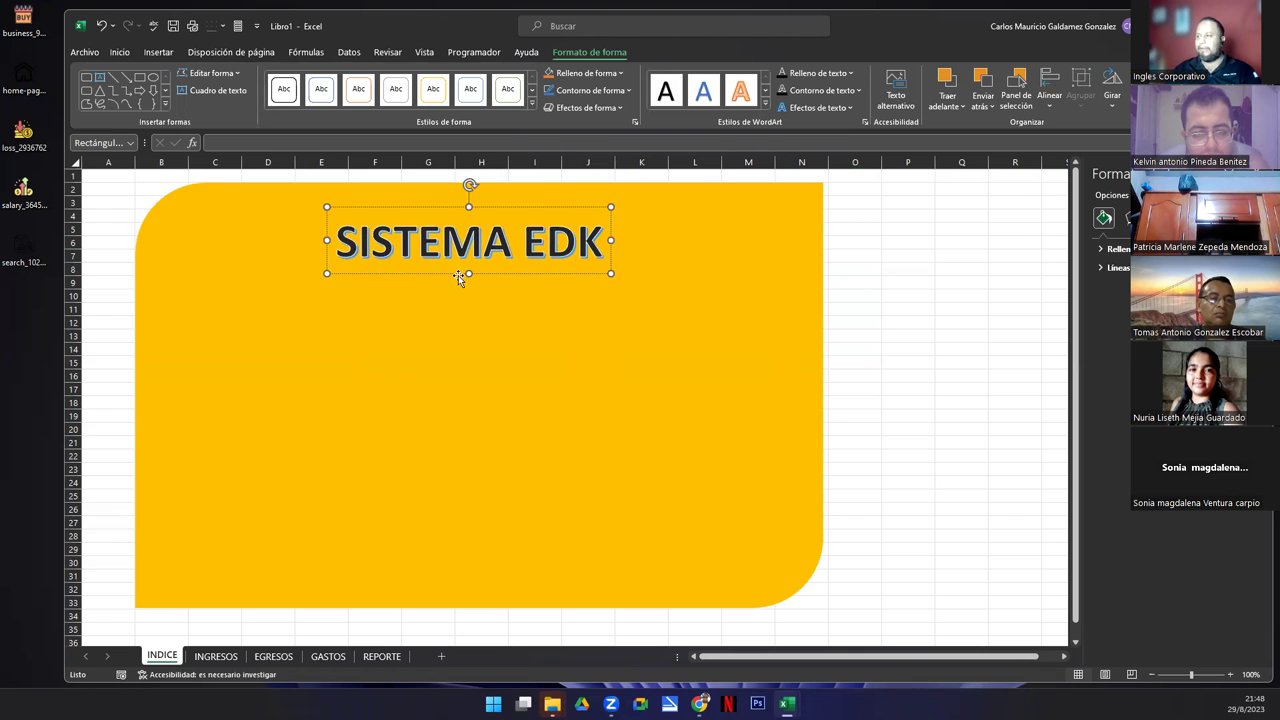
drag(518, 274, 520, 260)
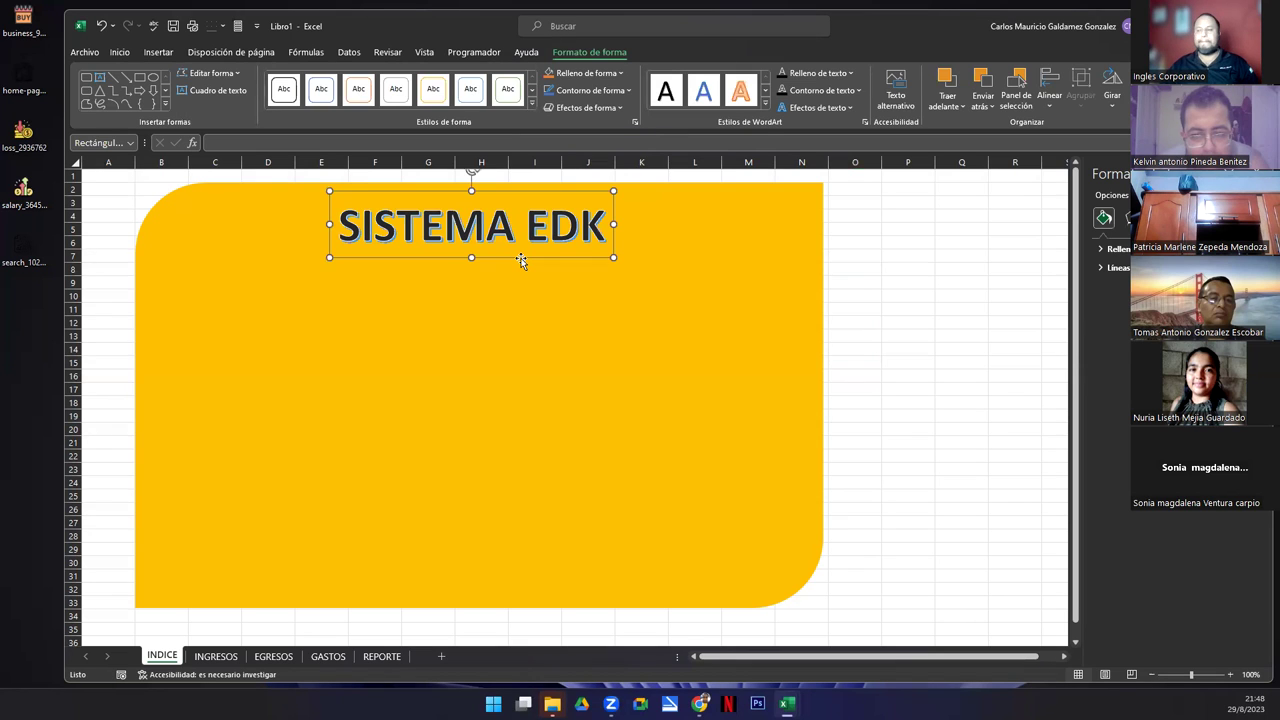
drag(520, 260, 519, 264)
click(519, 264)
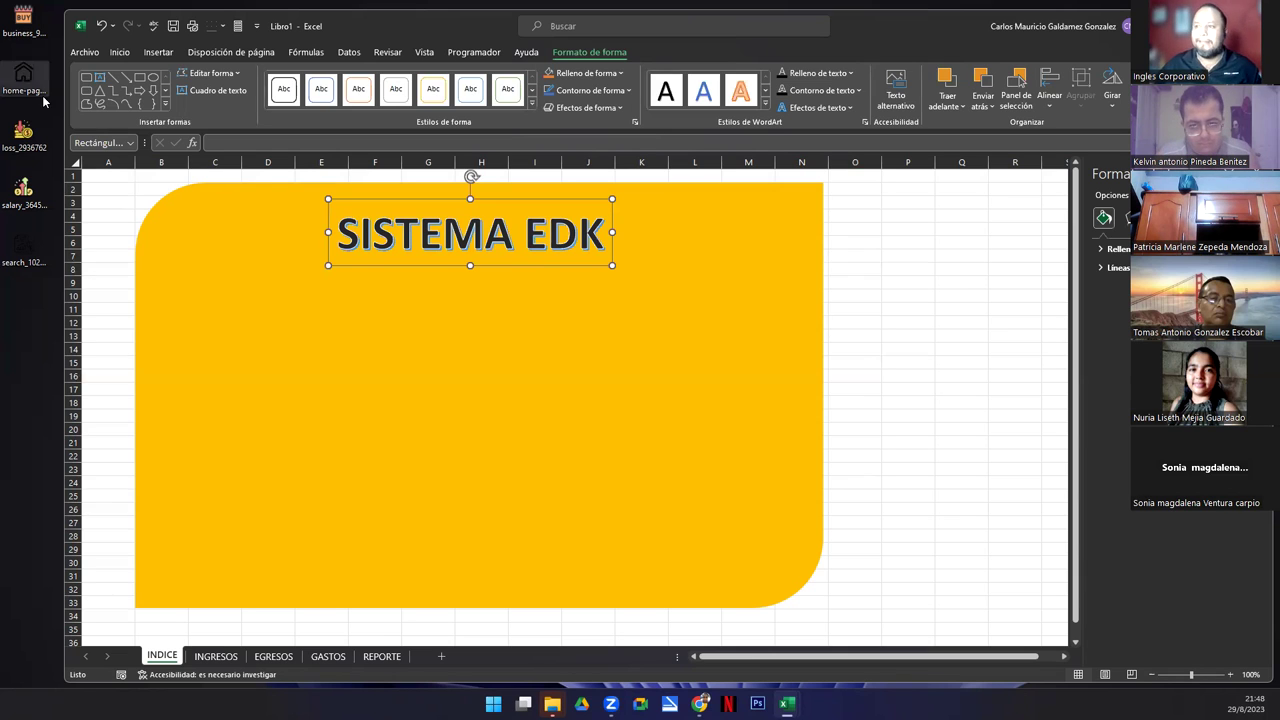
click(24, 135)
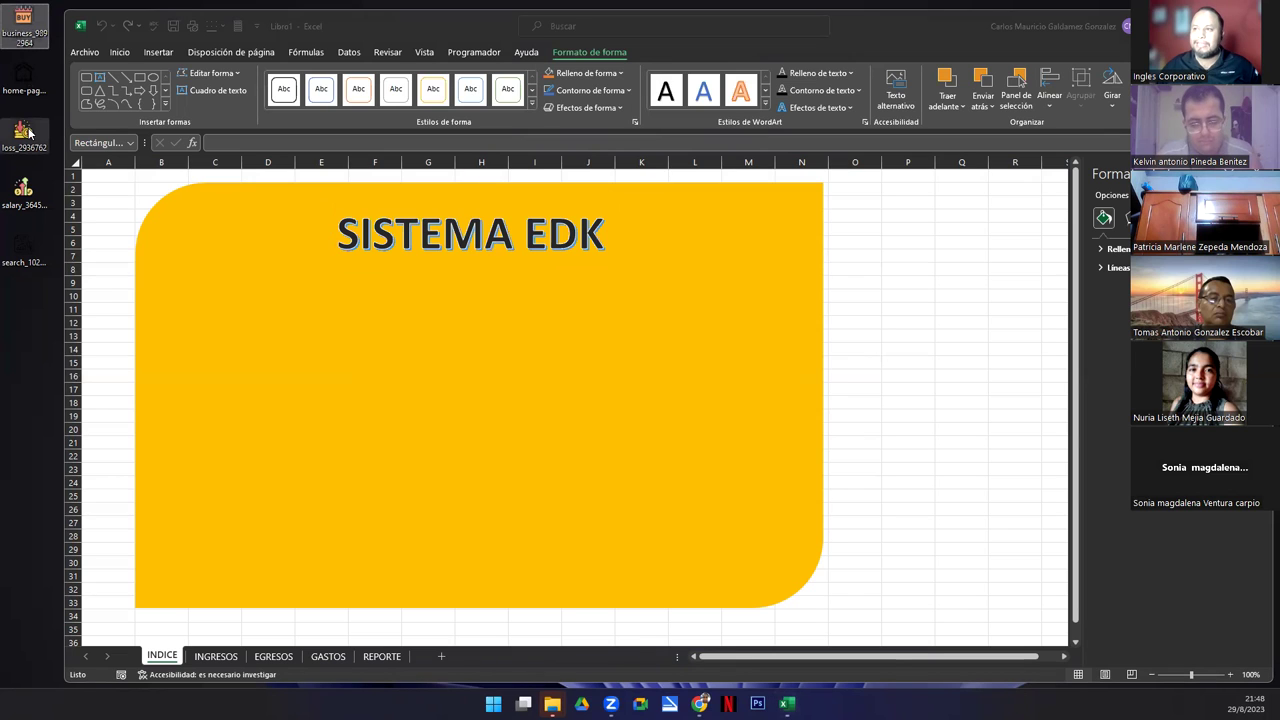
click(26, 192)
click(24, 252)
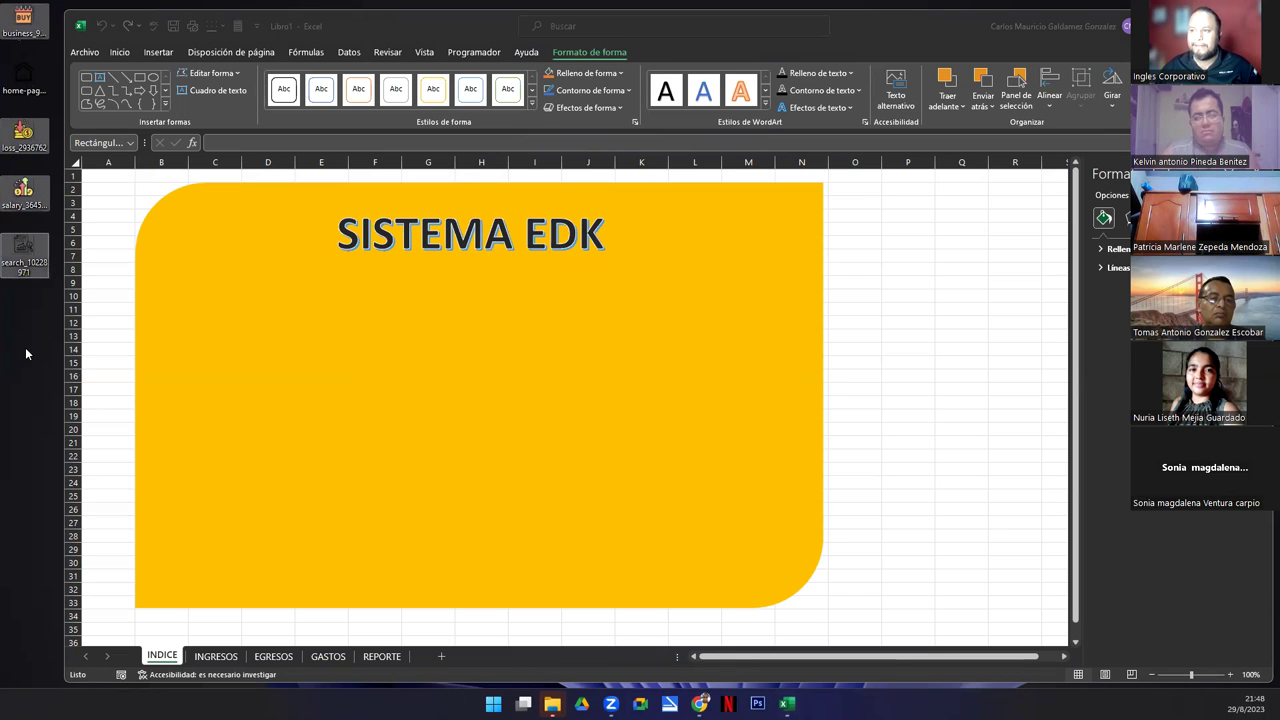
click(10, 33)
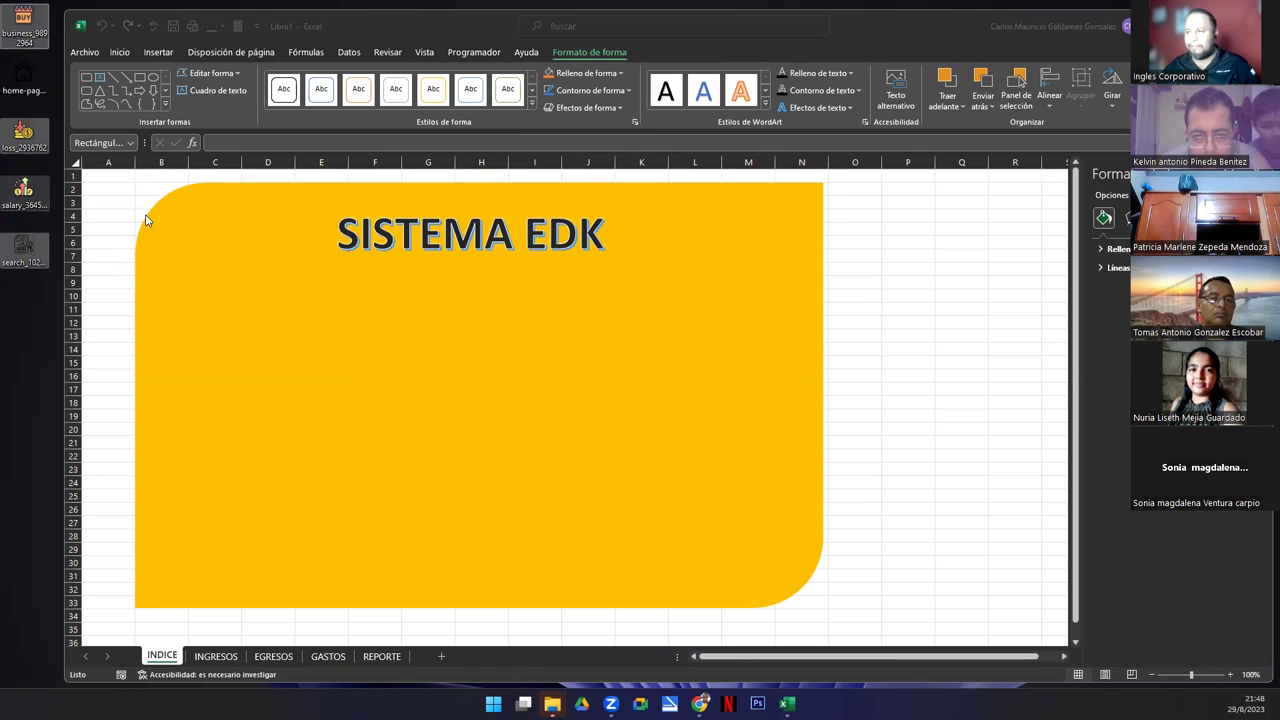
click(848, 266)
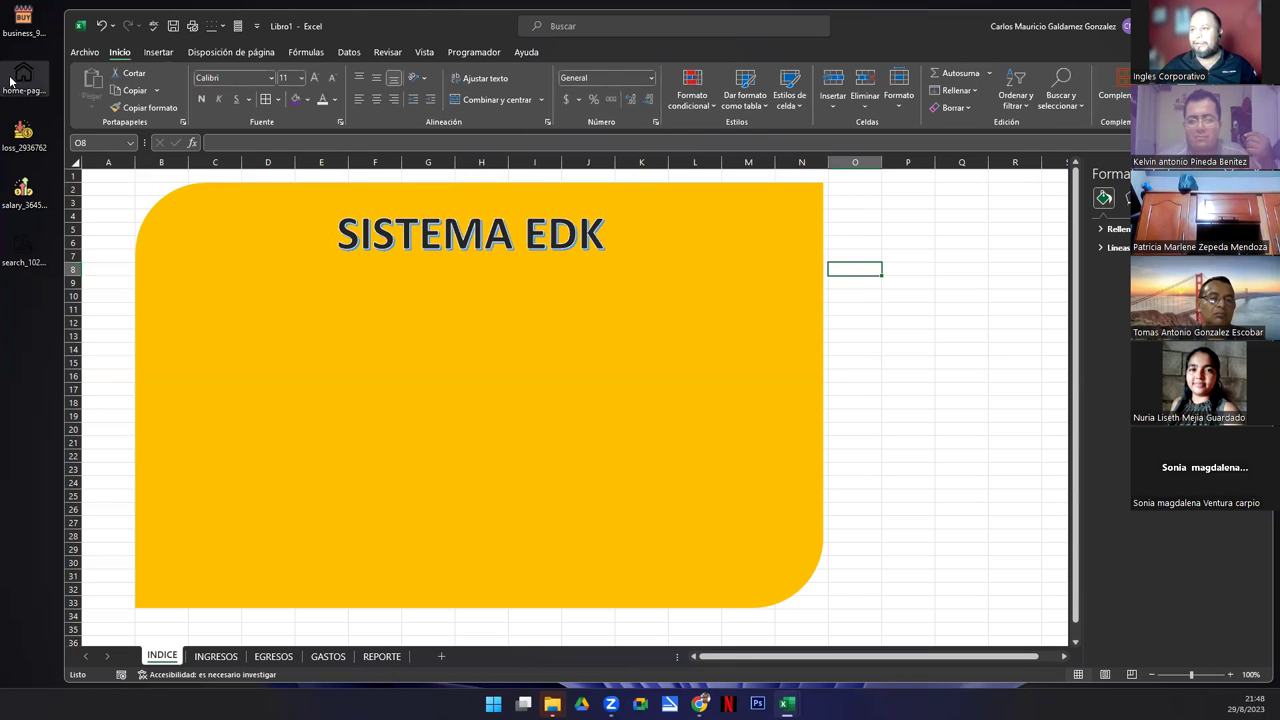
click(22, 248)
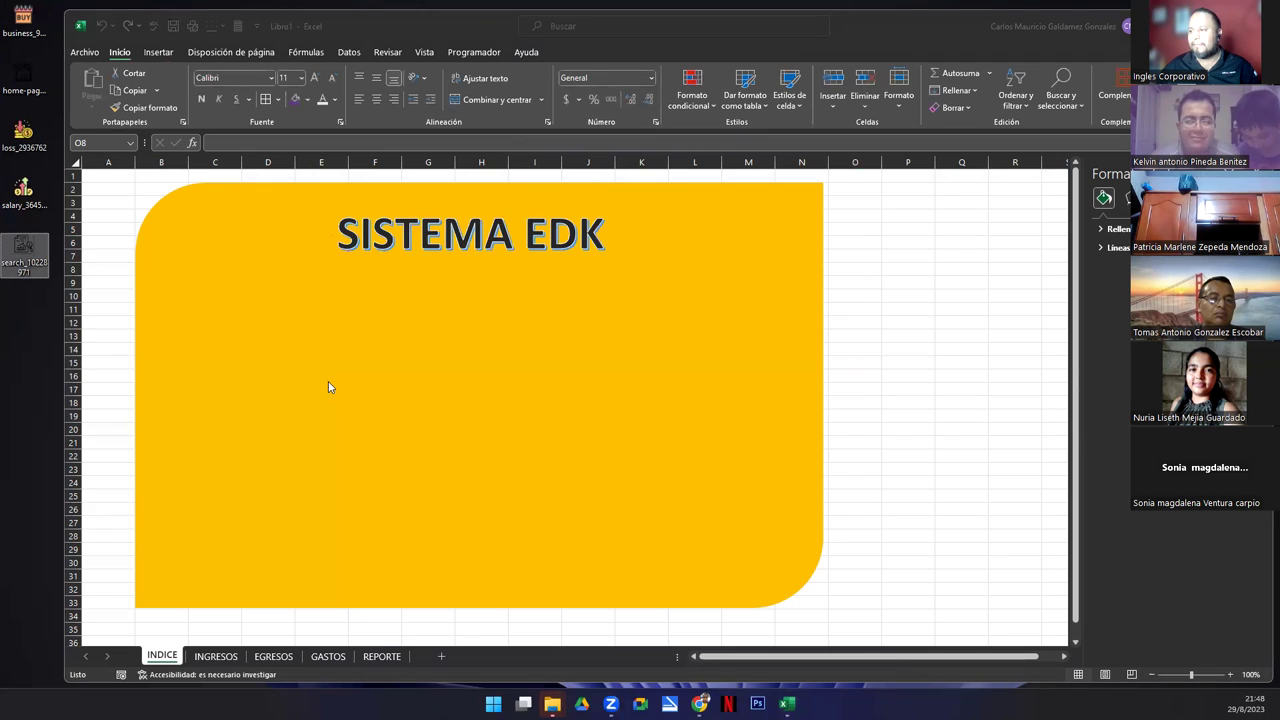
Step: Open the Este dispositivo picture dialog and browse to the Escritorio folder
click(153, 52)
click(153, 52)
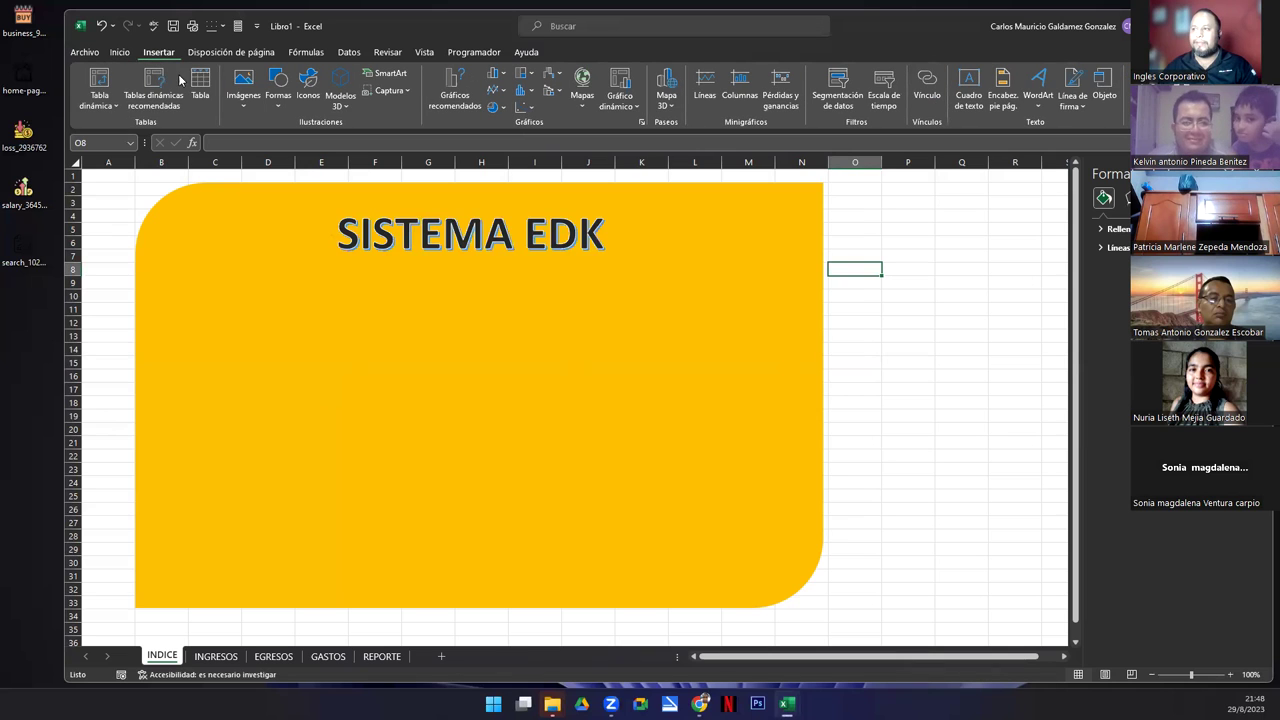
click(244, 106)
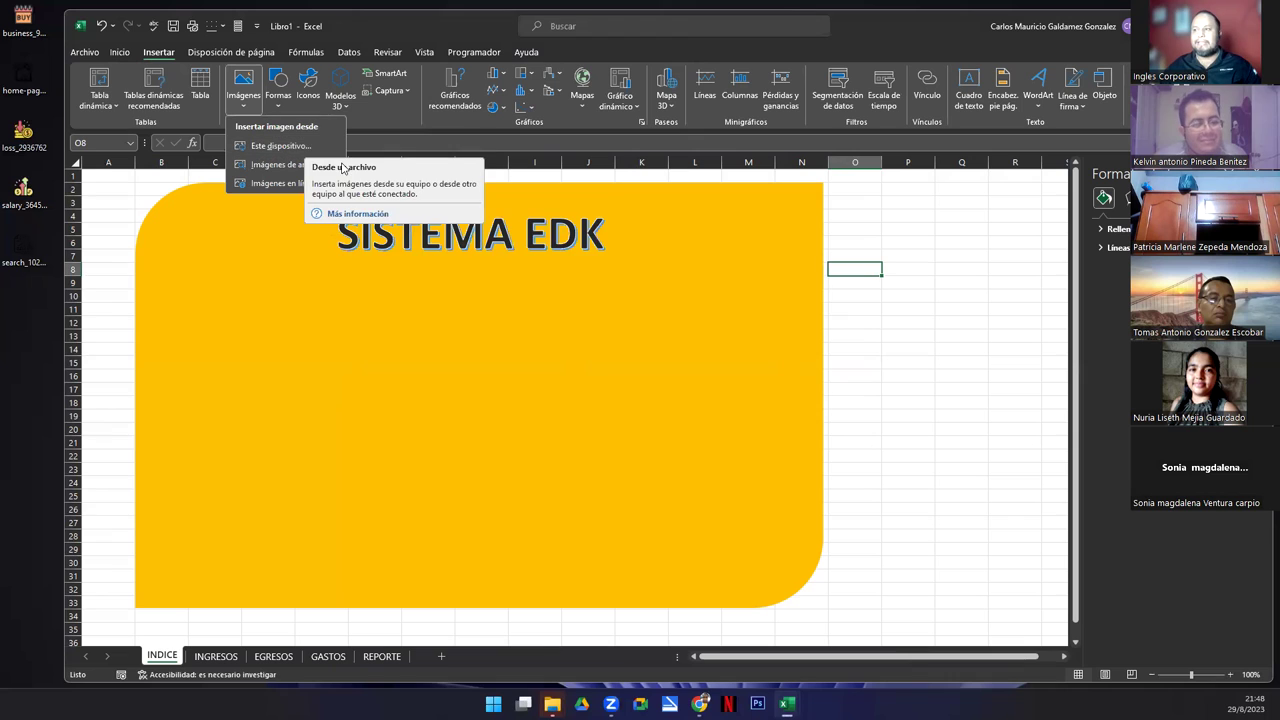
click(290, 166)
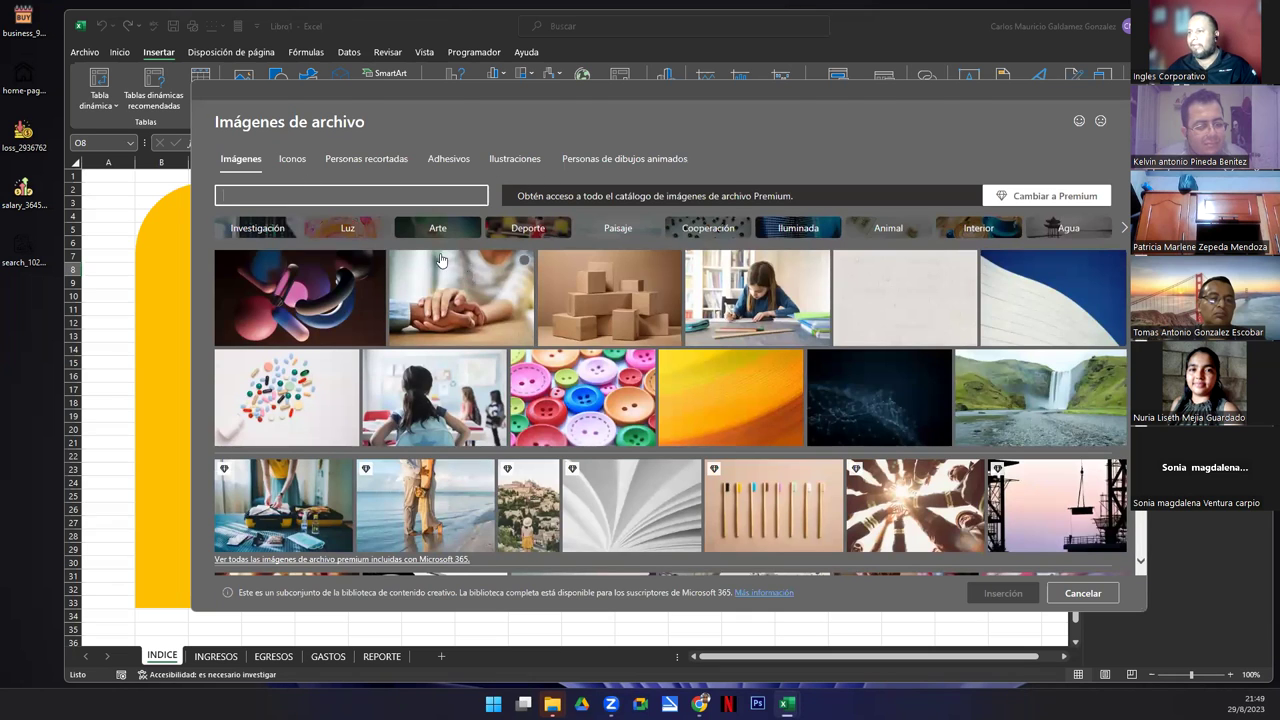
key(Escape)
click(243, 90)
click(267, 146)
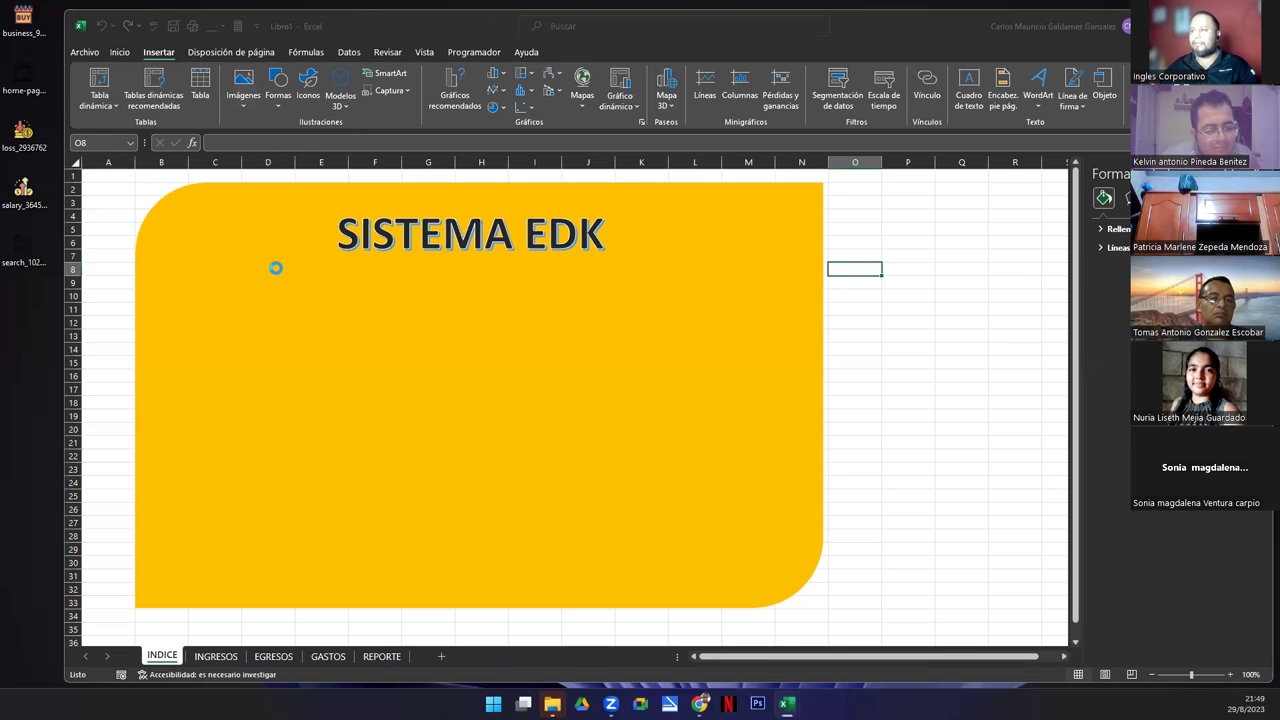
drag(283, 20, 463, 100)
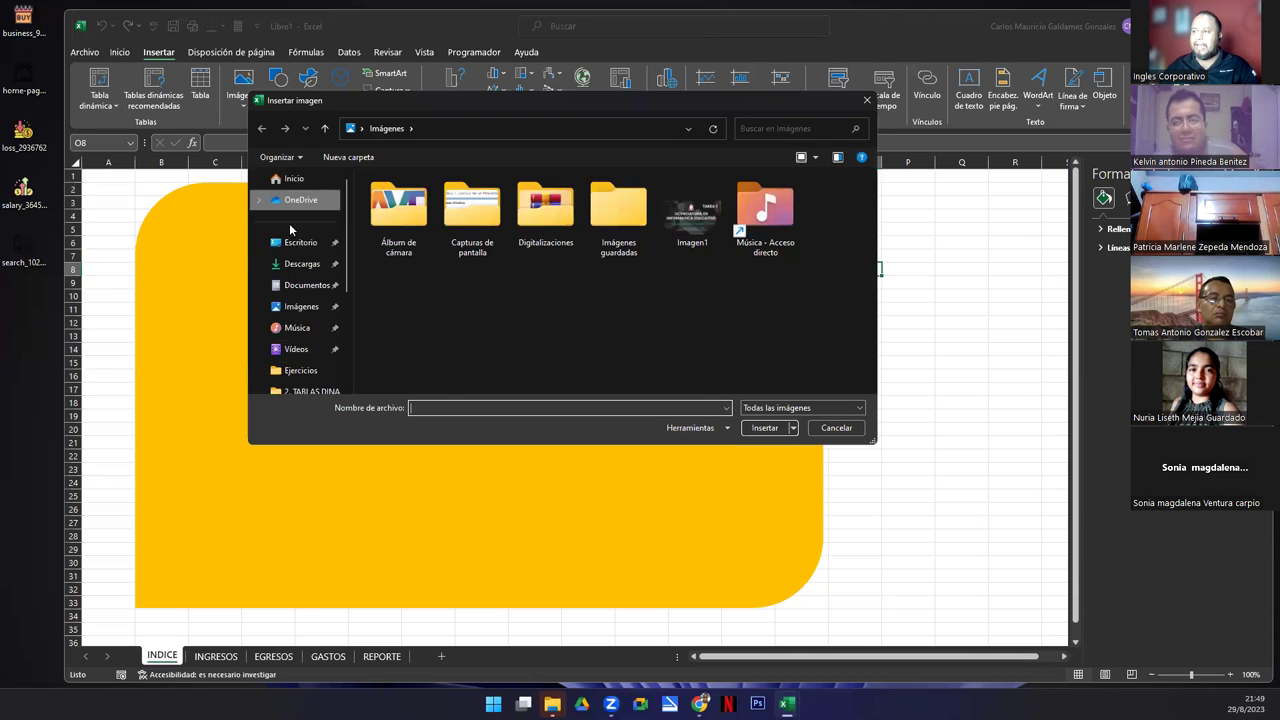
click(300, 242)
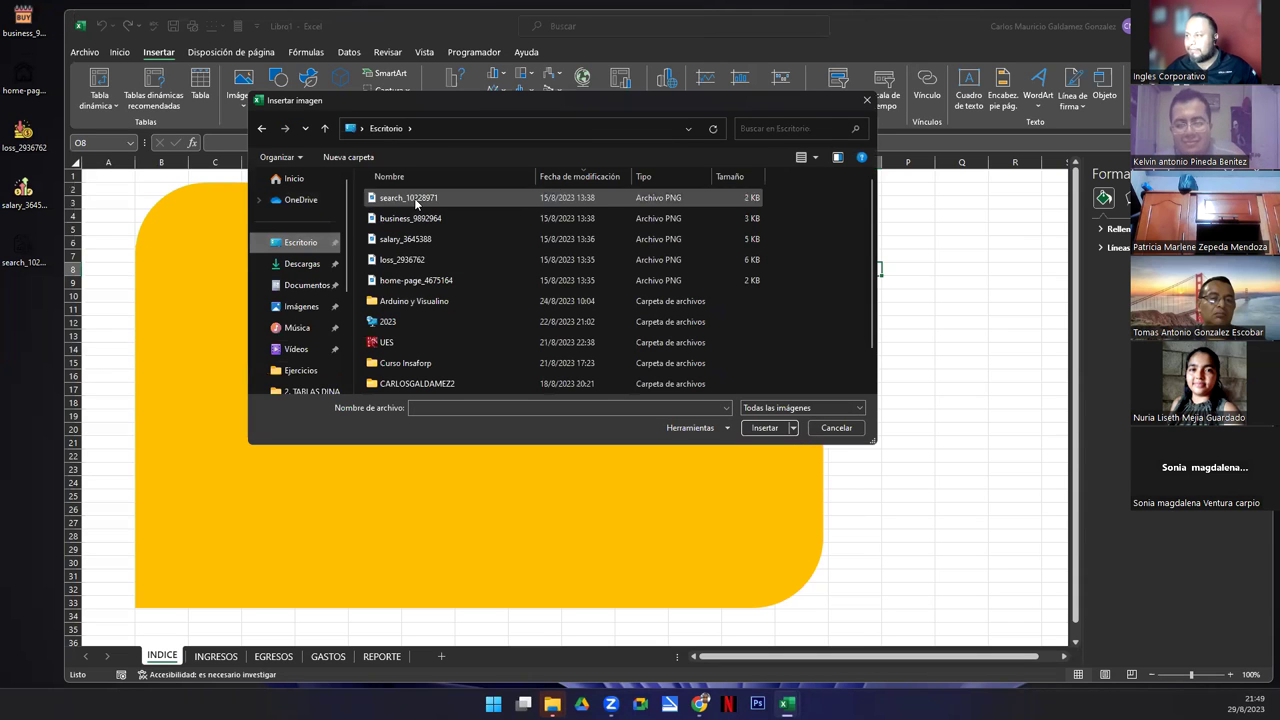
Step: Insert the search, loss, business, home-page and salary PNG icons, selected in tile view
click(816, 158)
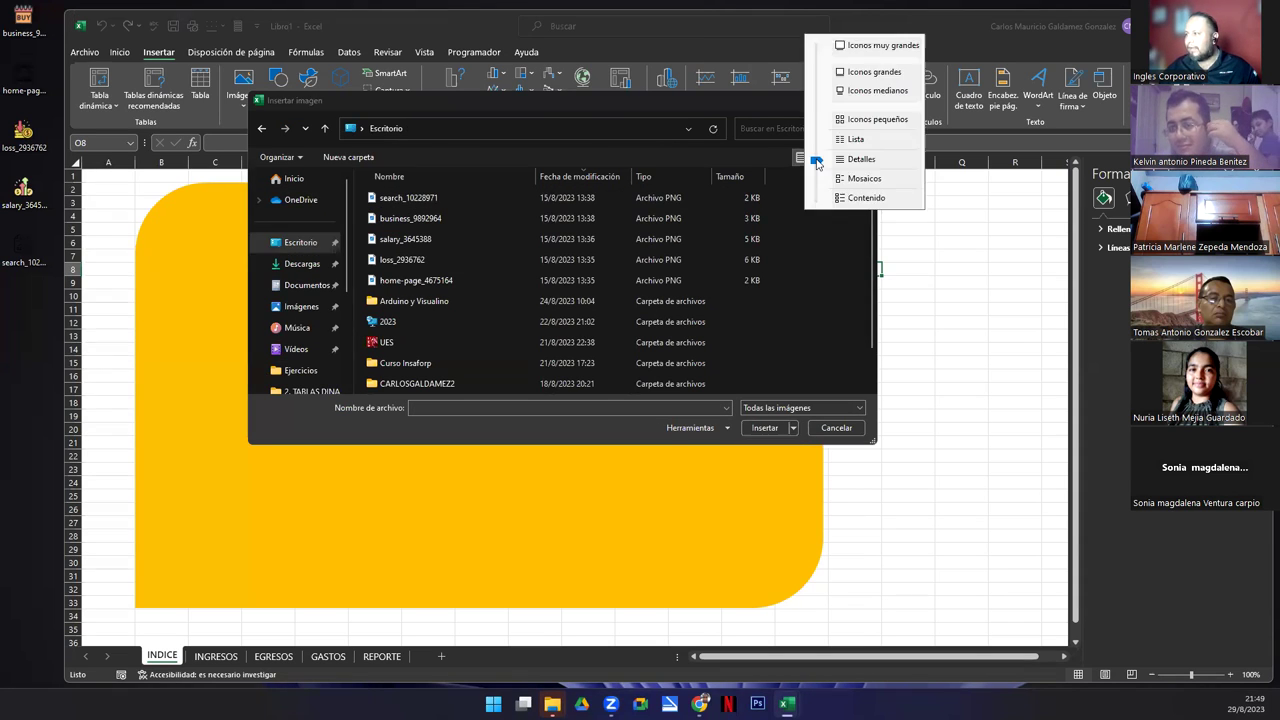
click(872, 120)
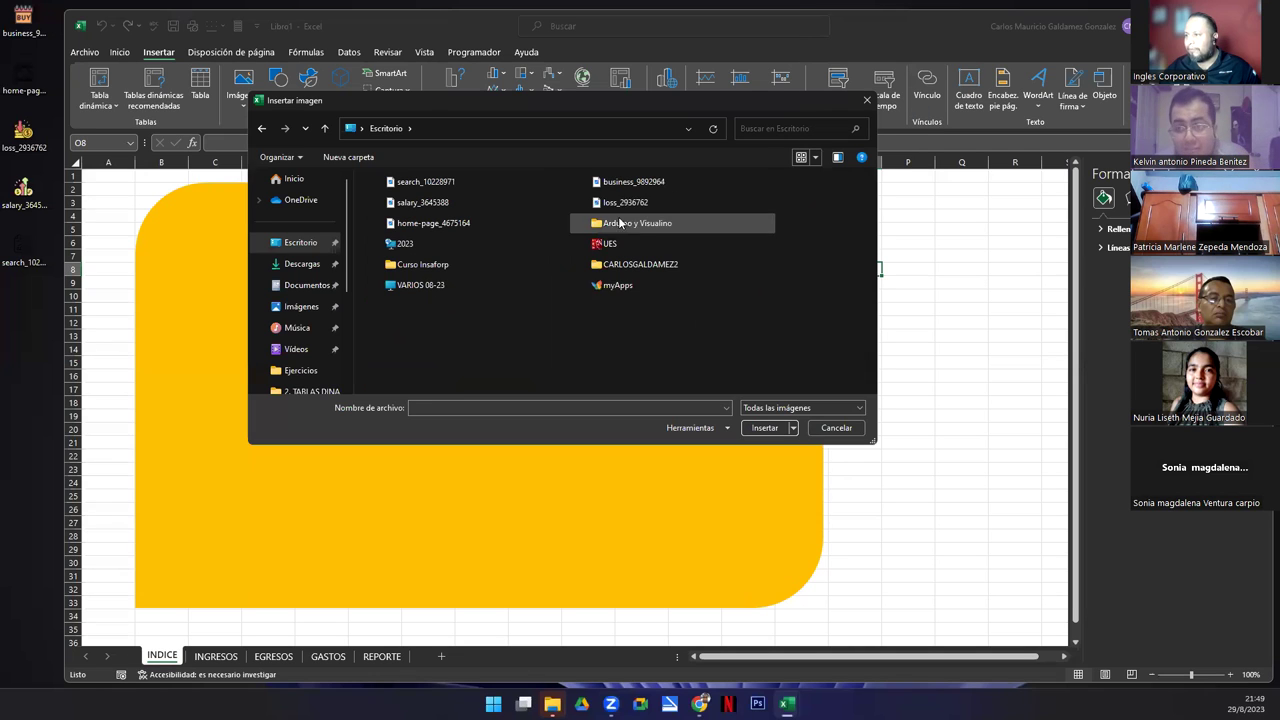
click(801, 158)
click(801, 158)
click(801, 158)
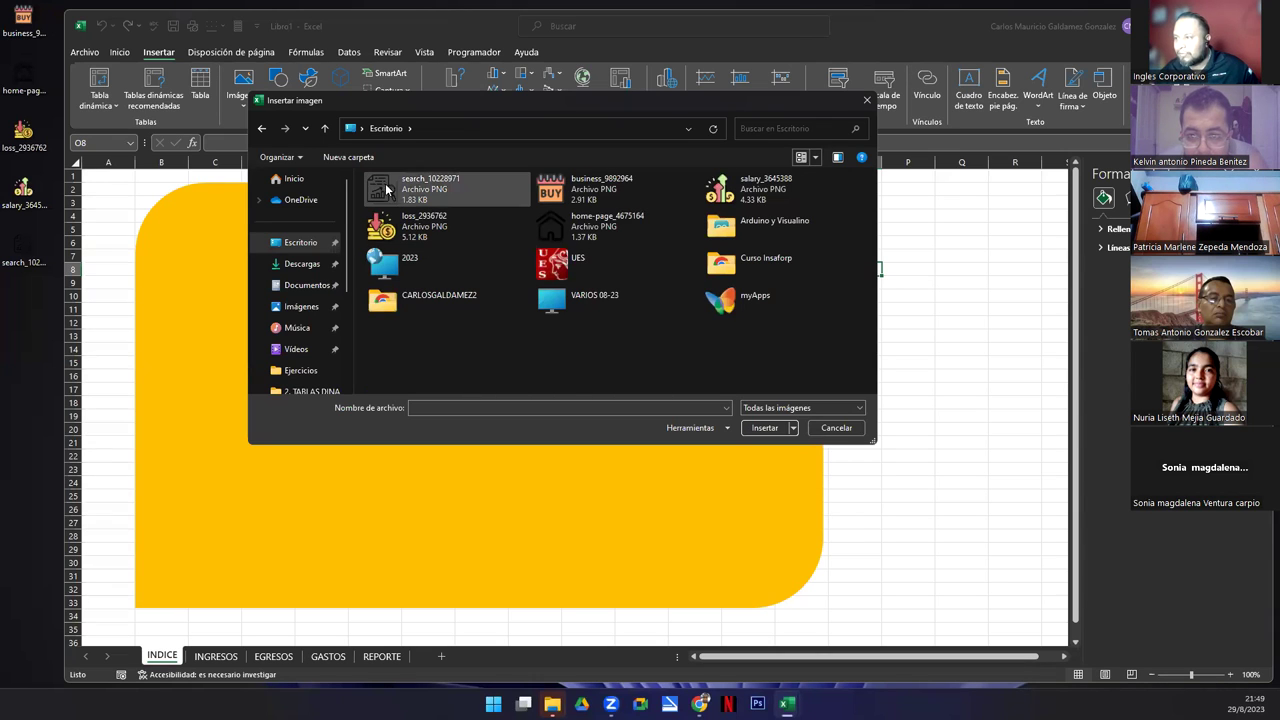
click(418, 200)
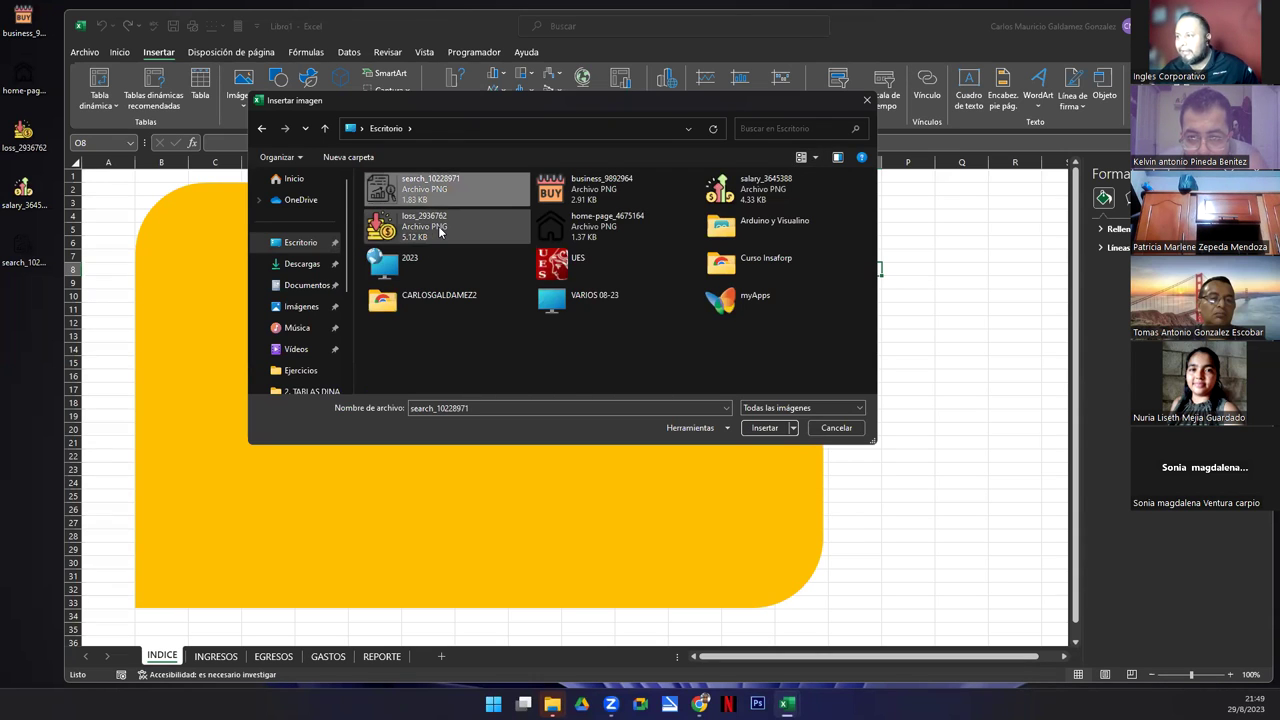
ctrl+click(442, 233)
ctrl+click(595, 193)
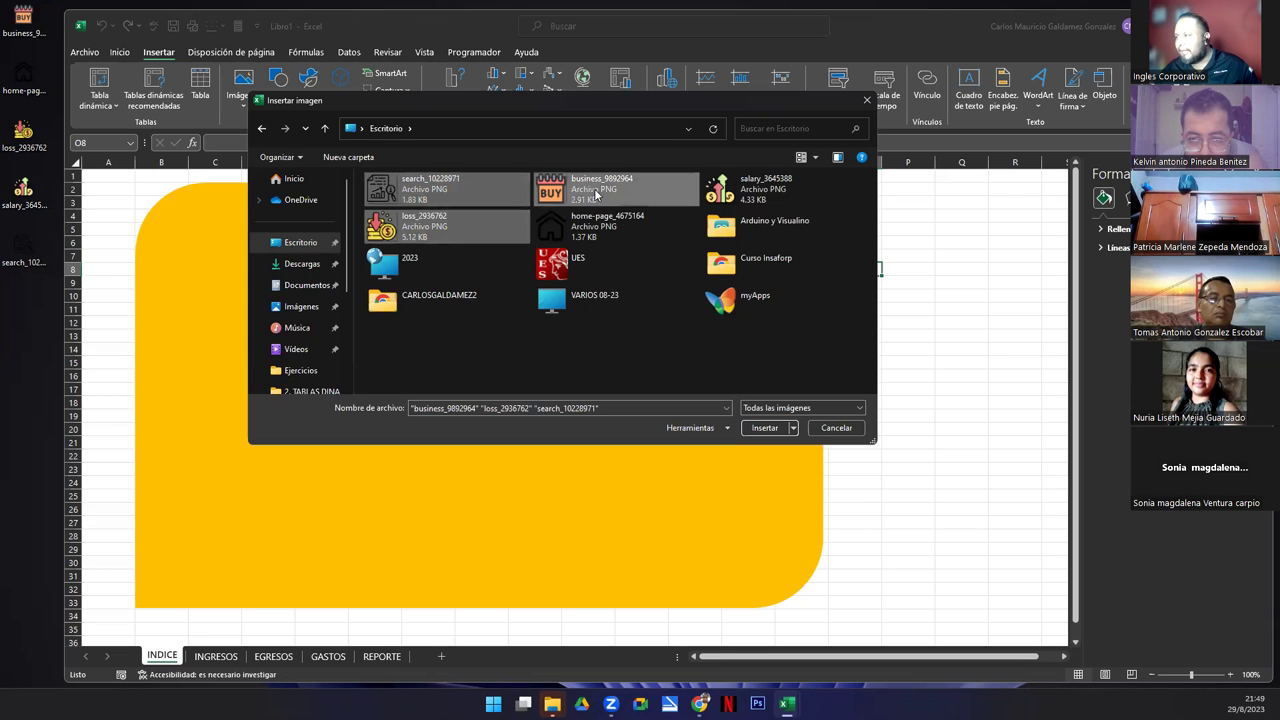
ctrl+click(600, 228)
ctrl+click(760, 192)
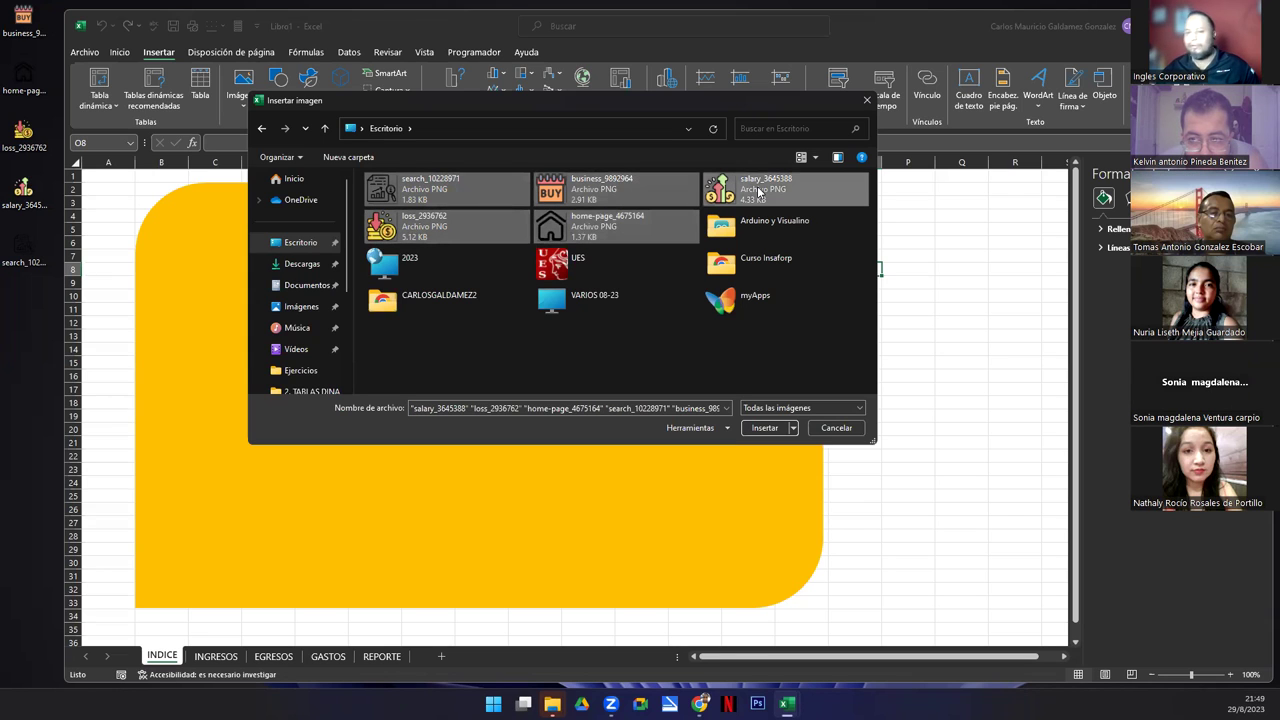
click(764, 428)
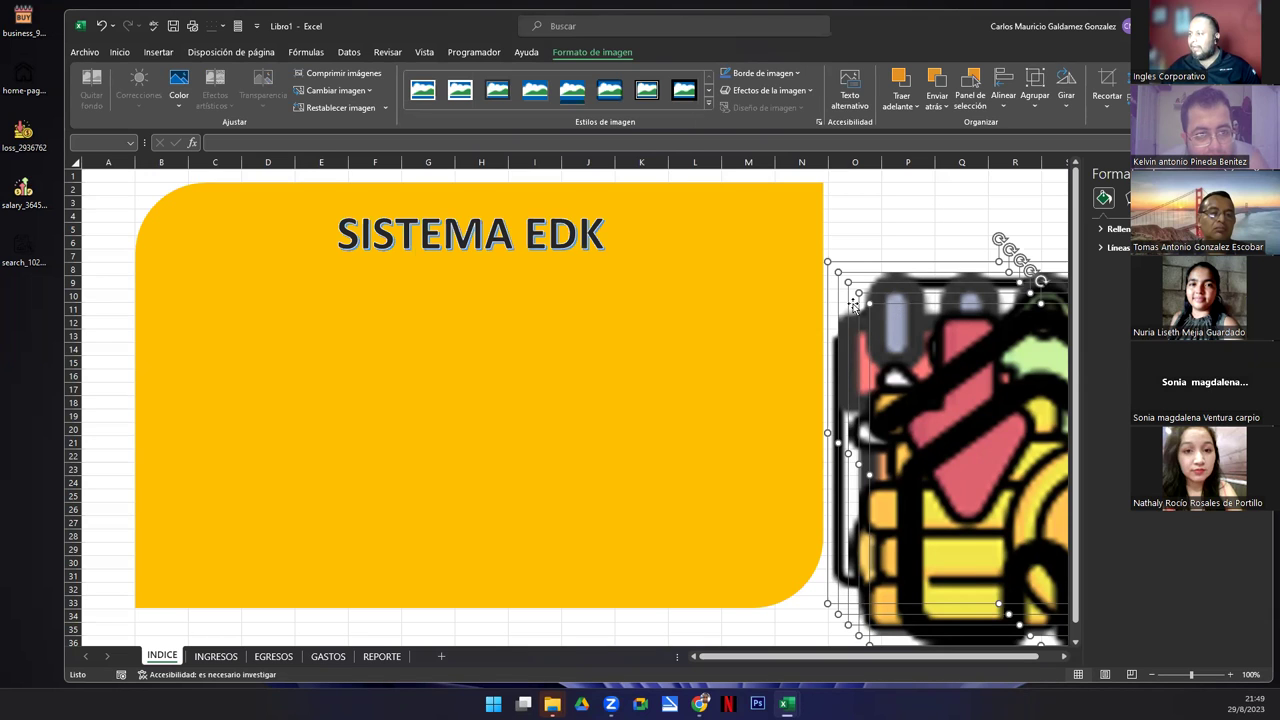
Step: Move the stacked icons onto the gold banner and shrink them with a corner handle
drag(898, 318, 563, 311)
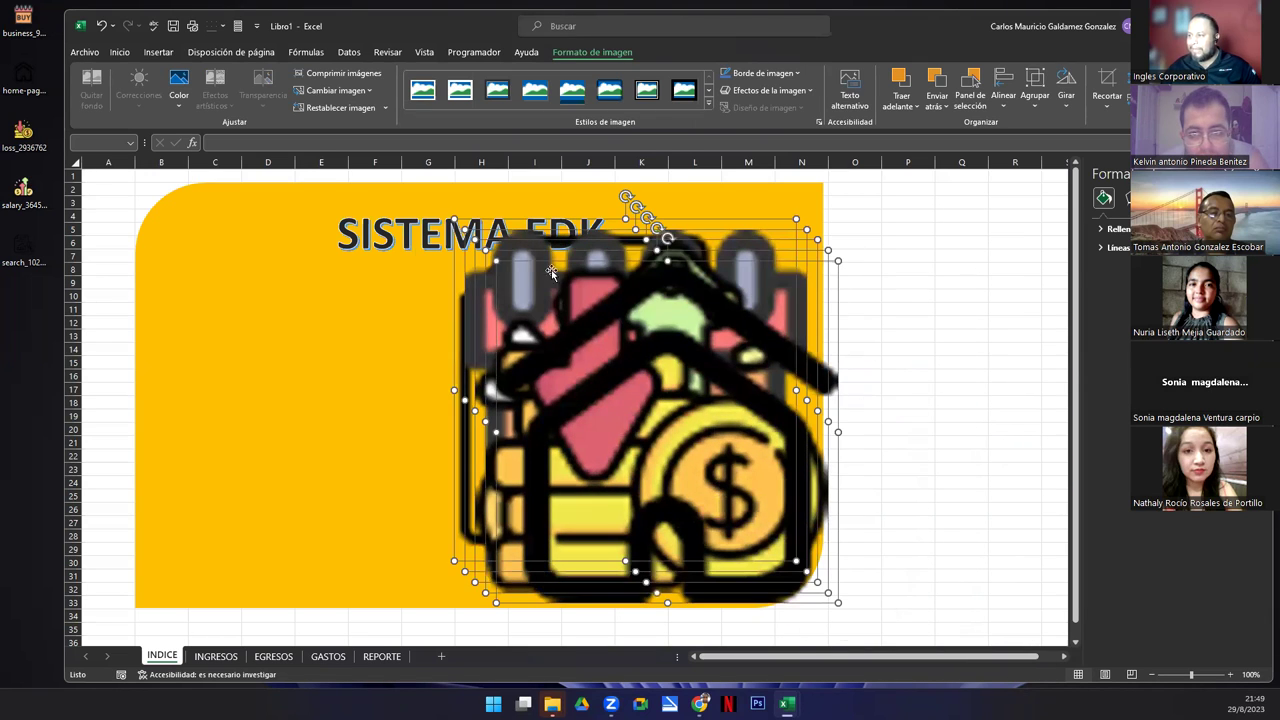
drag(508, 281, 670, 477)
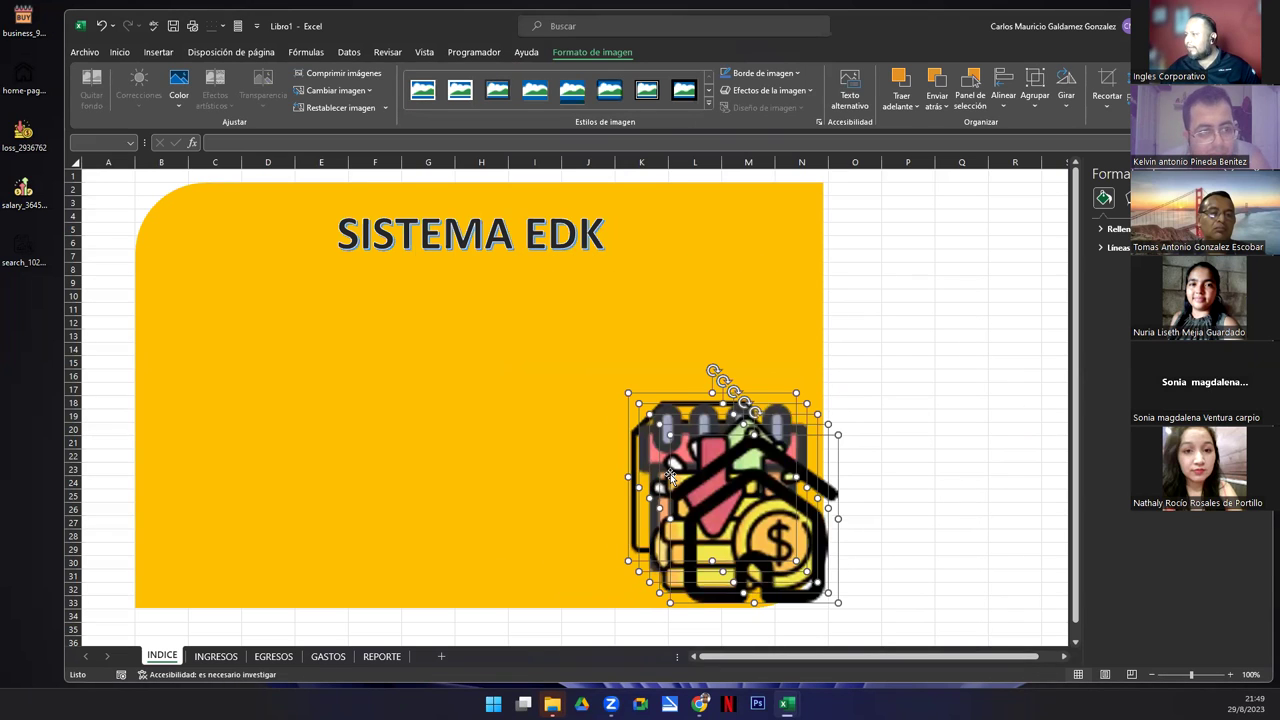
drag(667, 436, 707, 476)
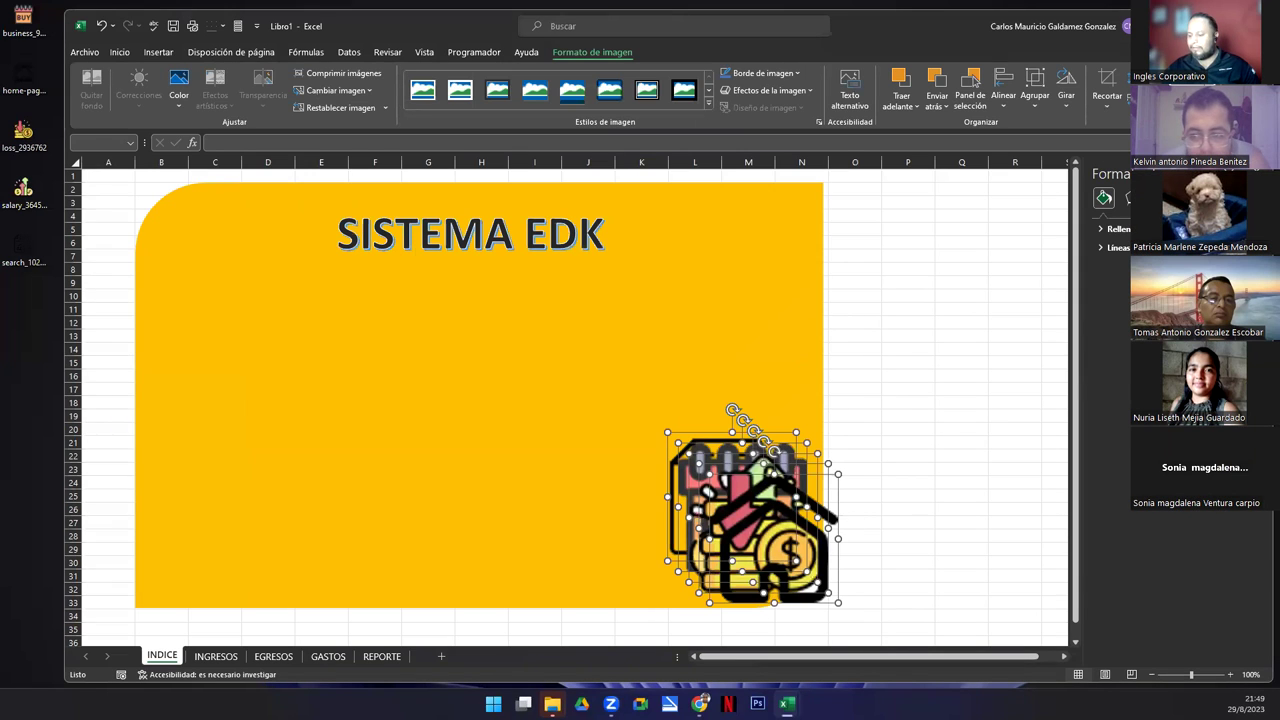
drag(838, 604, 836, 600)
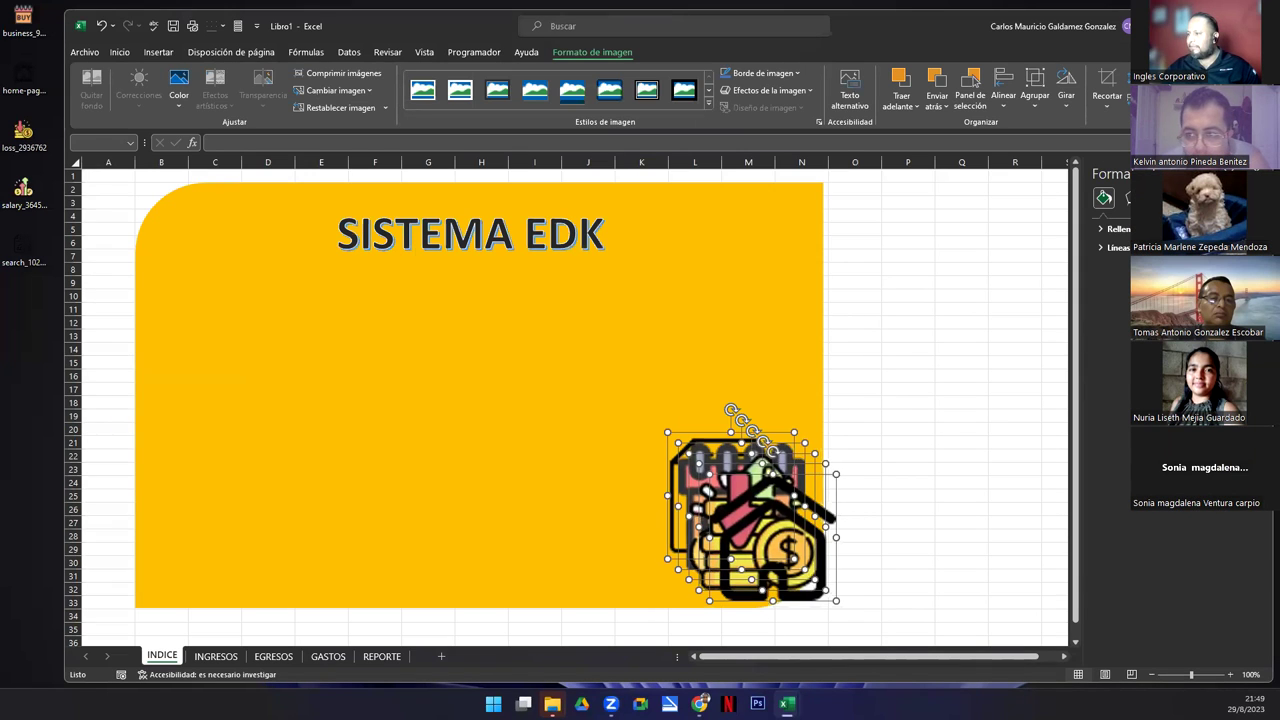
click(880, 376)
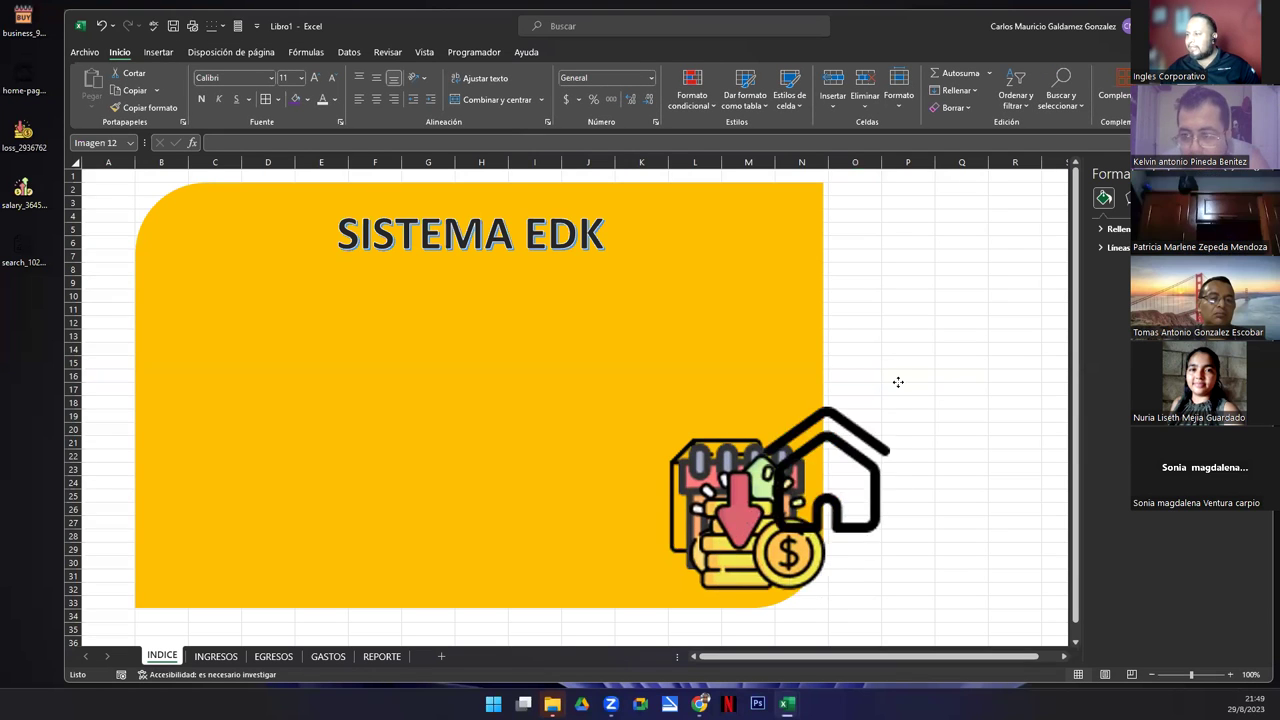
Step: Put the house icon right of the banner, then line up the falling-coins, rising-coins, BUY and report icons
drag(898, 382, 998, 250)
click(755, 558)
mouse_move(755, 558)
mouse_down()
mouse_move(472, 558)
mouse_move(226, 449)
mouse_up()
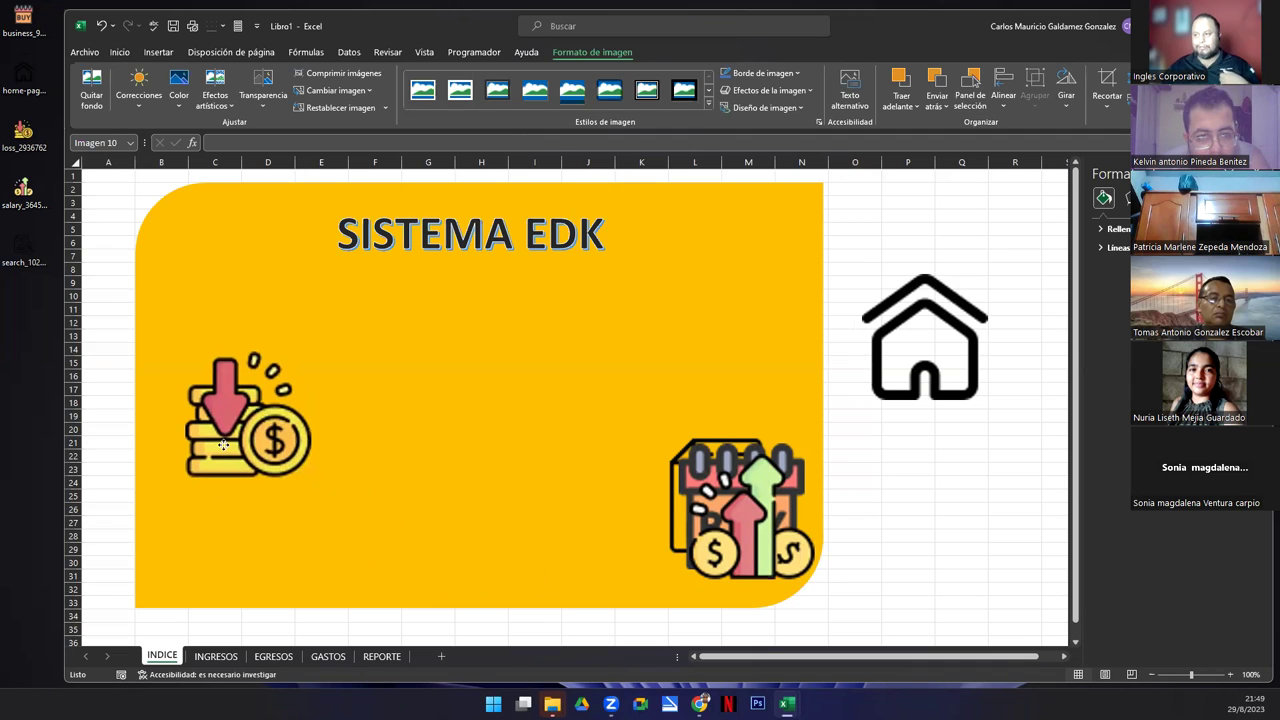
drag(728, 558, 390, 450)
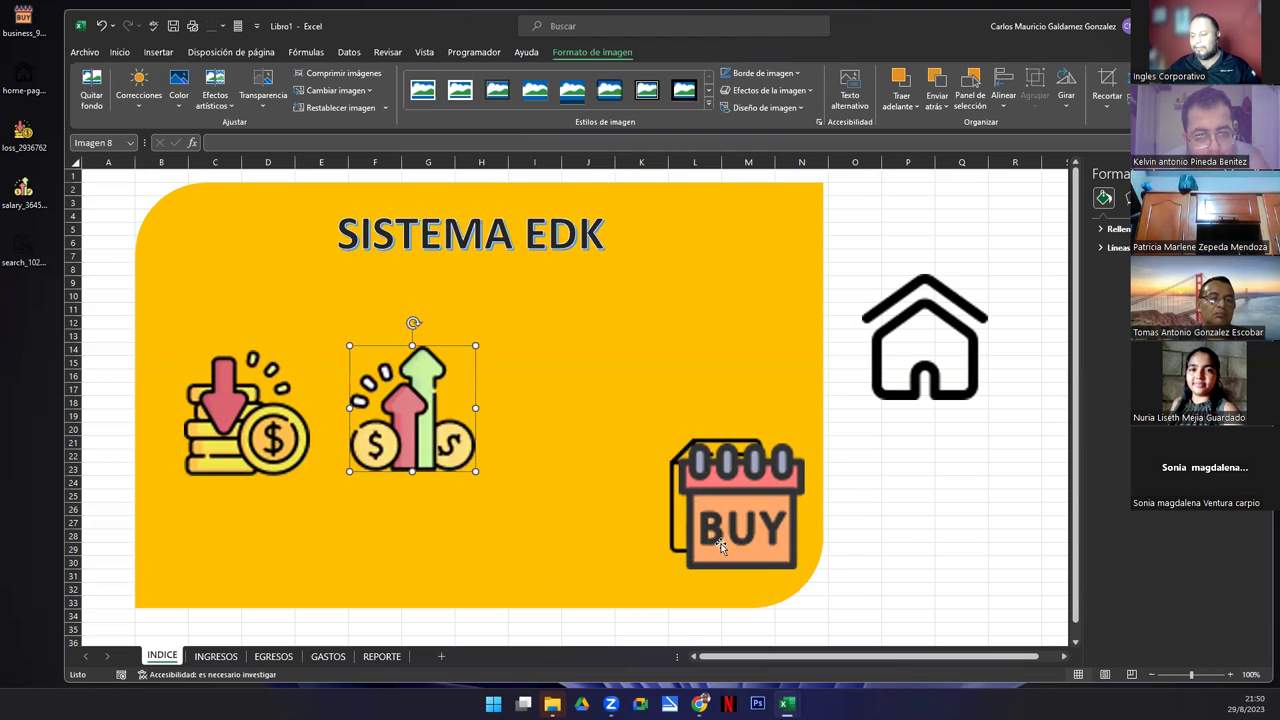
drag(720, 545, 570, 459)
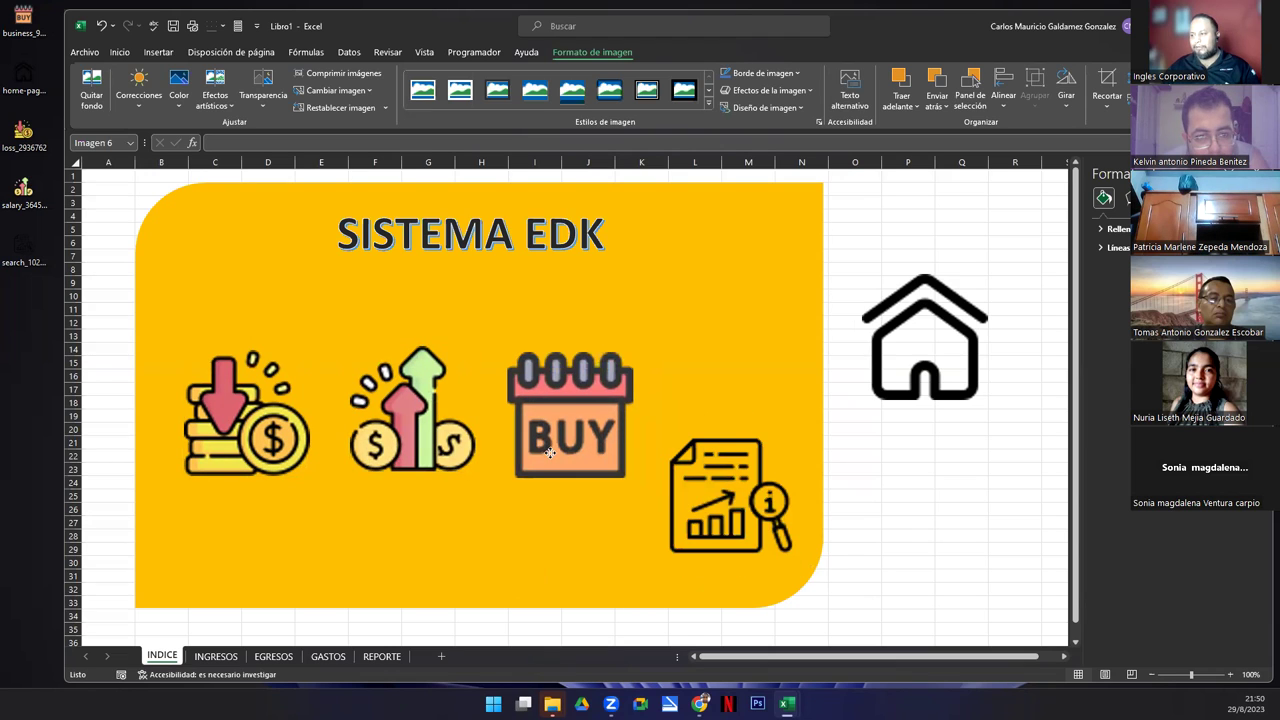
drag(711, 532, 728, 453)
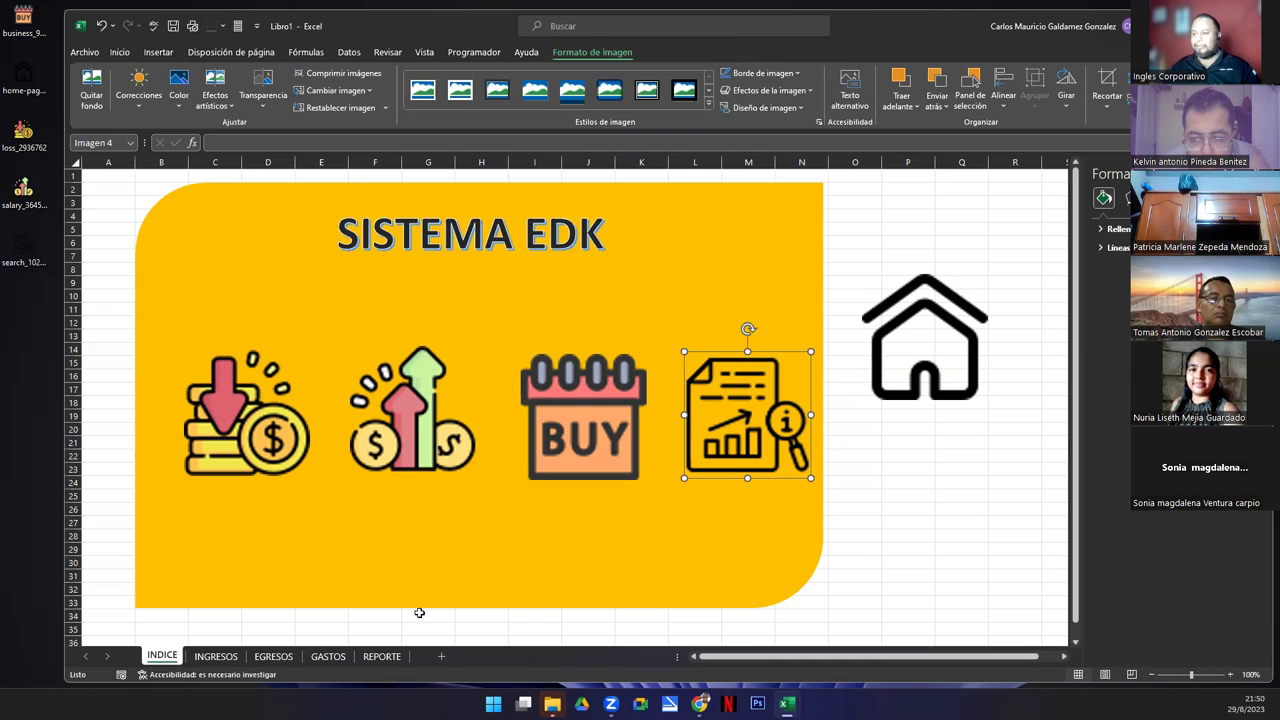
Step: Select all four icons in the banner row together
click(236, 447)
ctrl+click(430, 444)
ctrl+click(563, 450)
ctrl+click(732, 447)
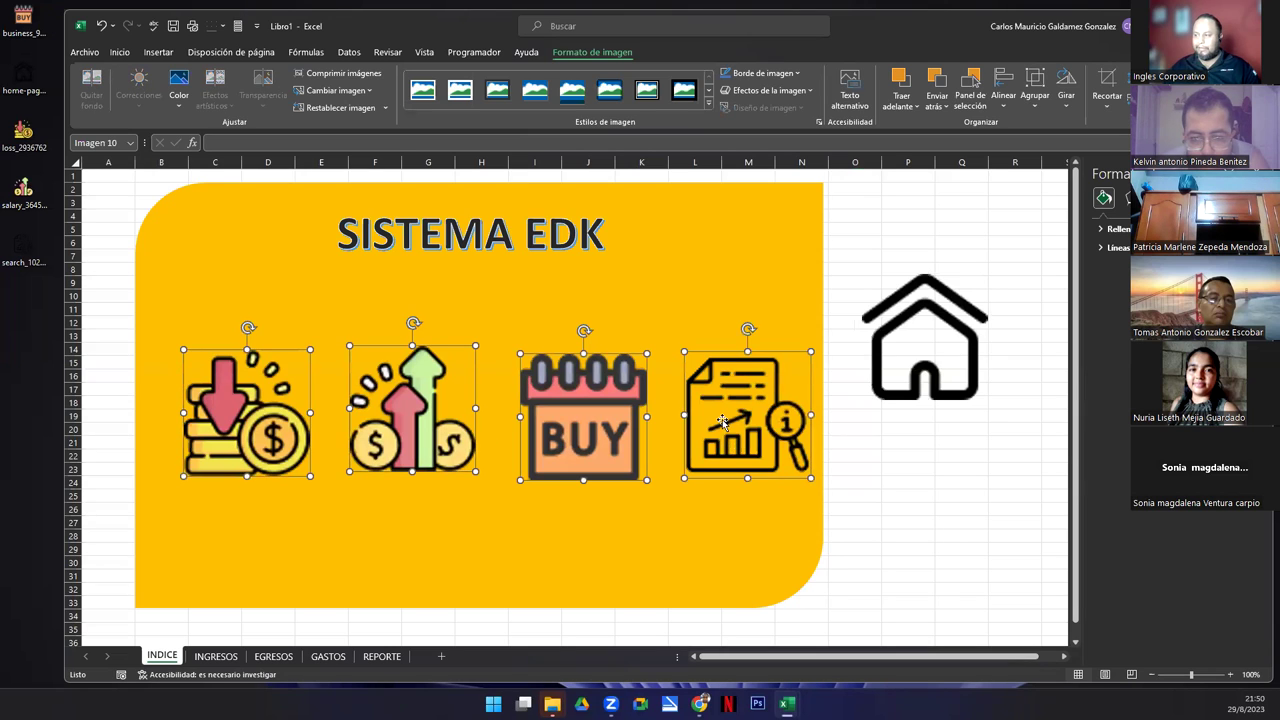
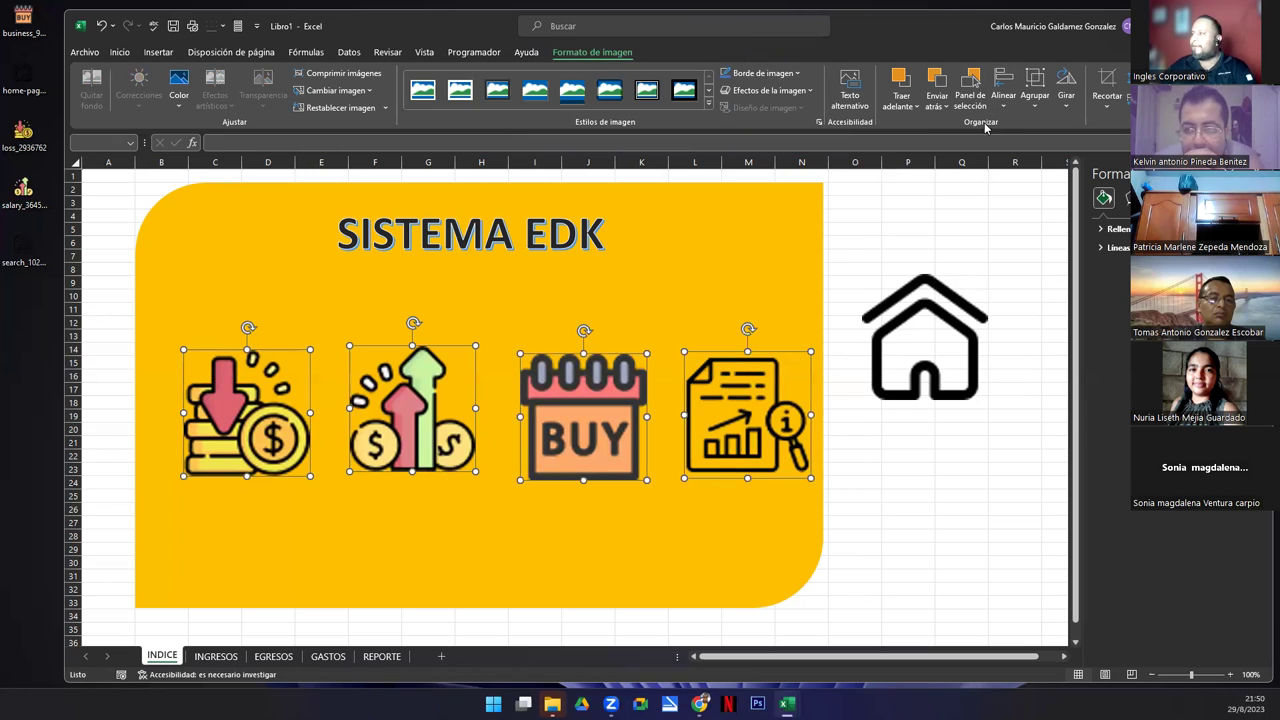
Step: Align the four icons along their top edges and screenshot the Alinear menu
click(1000, 108)
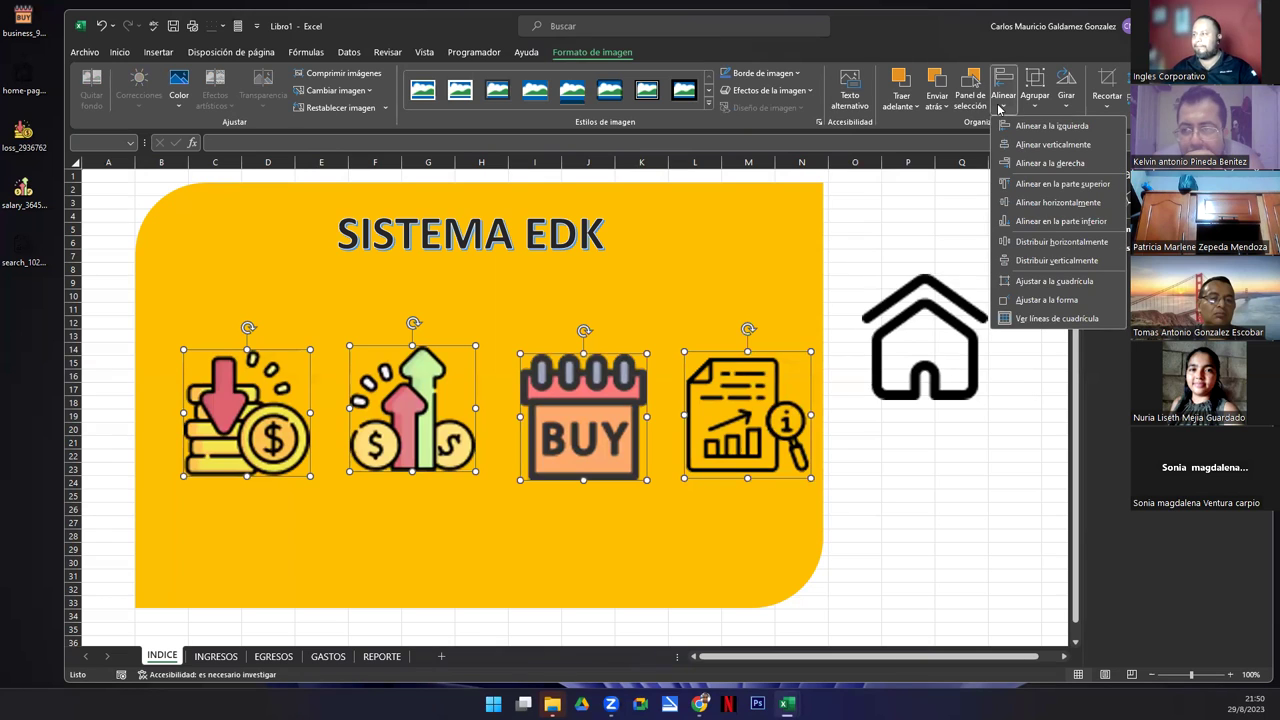
click(1060, 203)
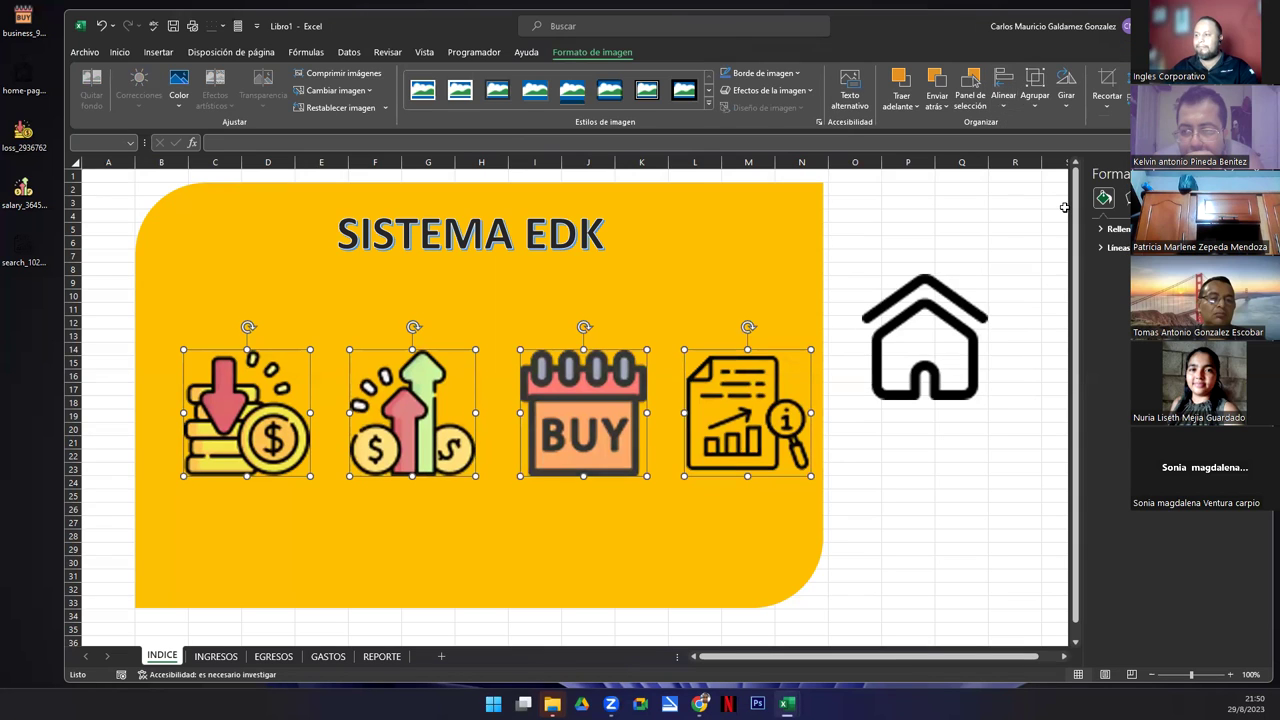
click(1005, 100)
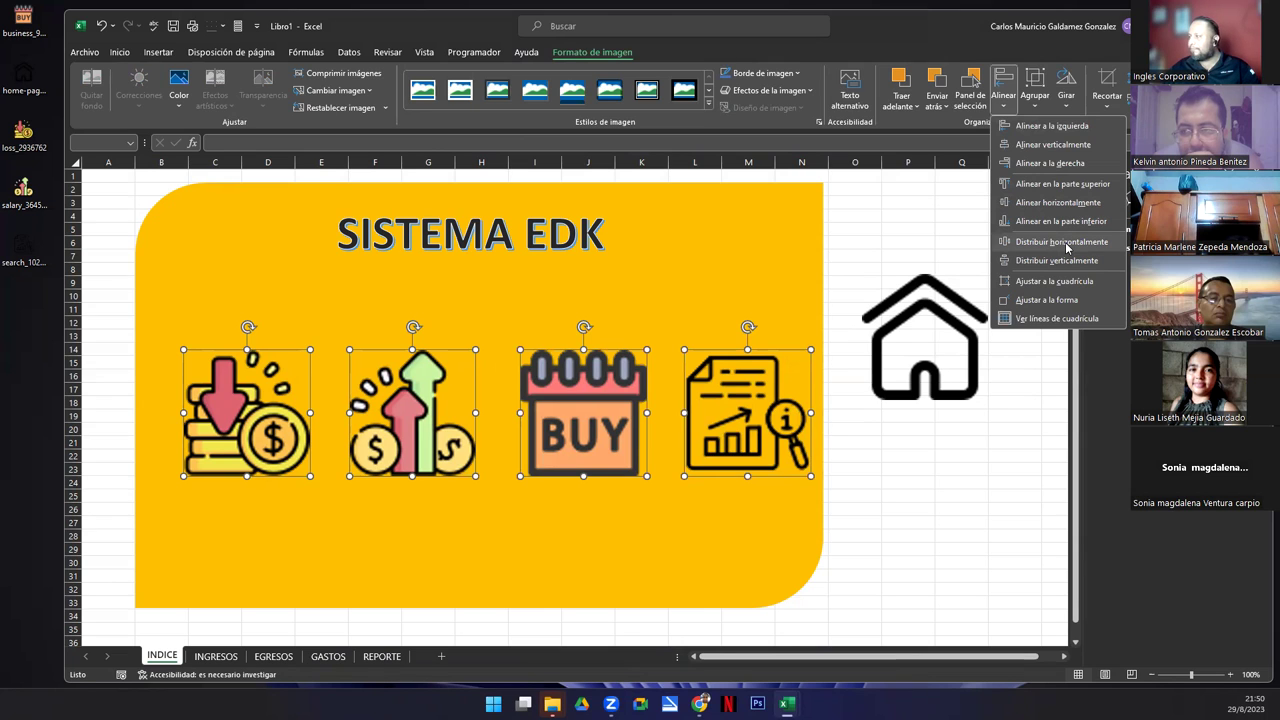
key(super+shift+s)
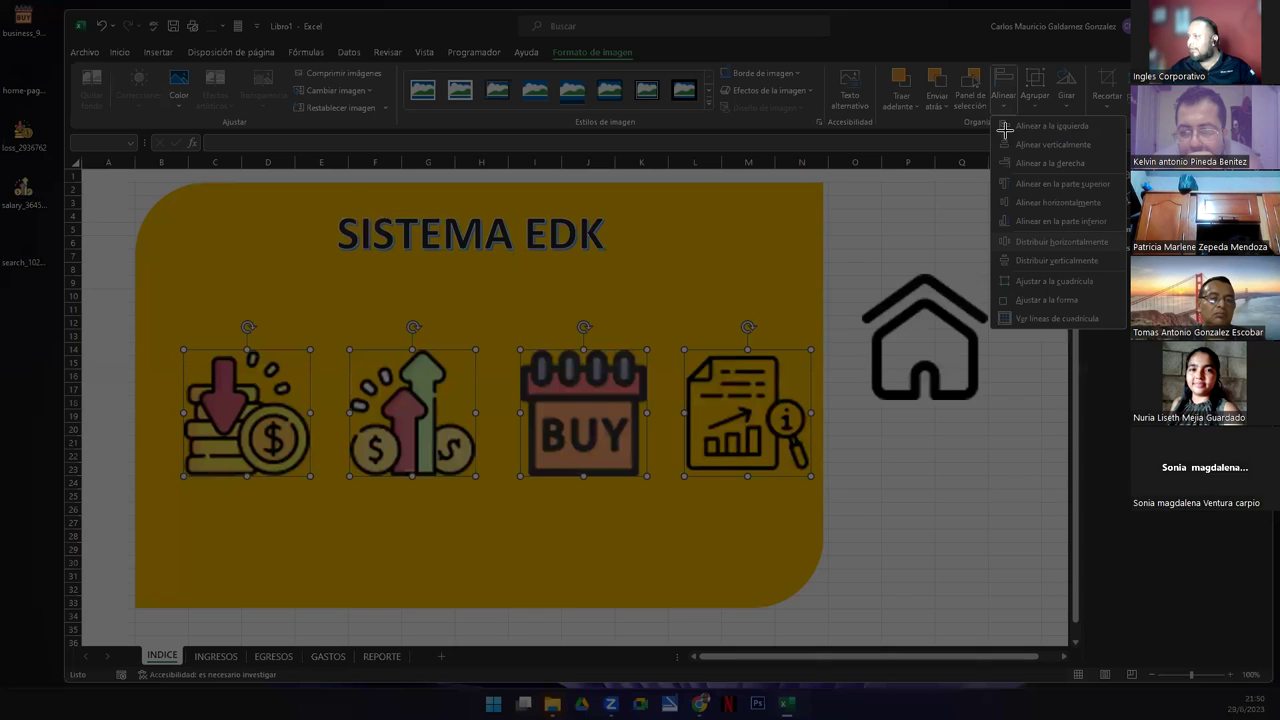
drag(987, 65, 1124, 332)
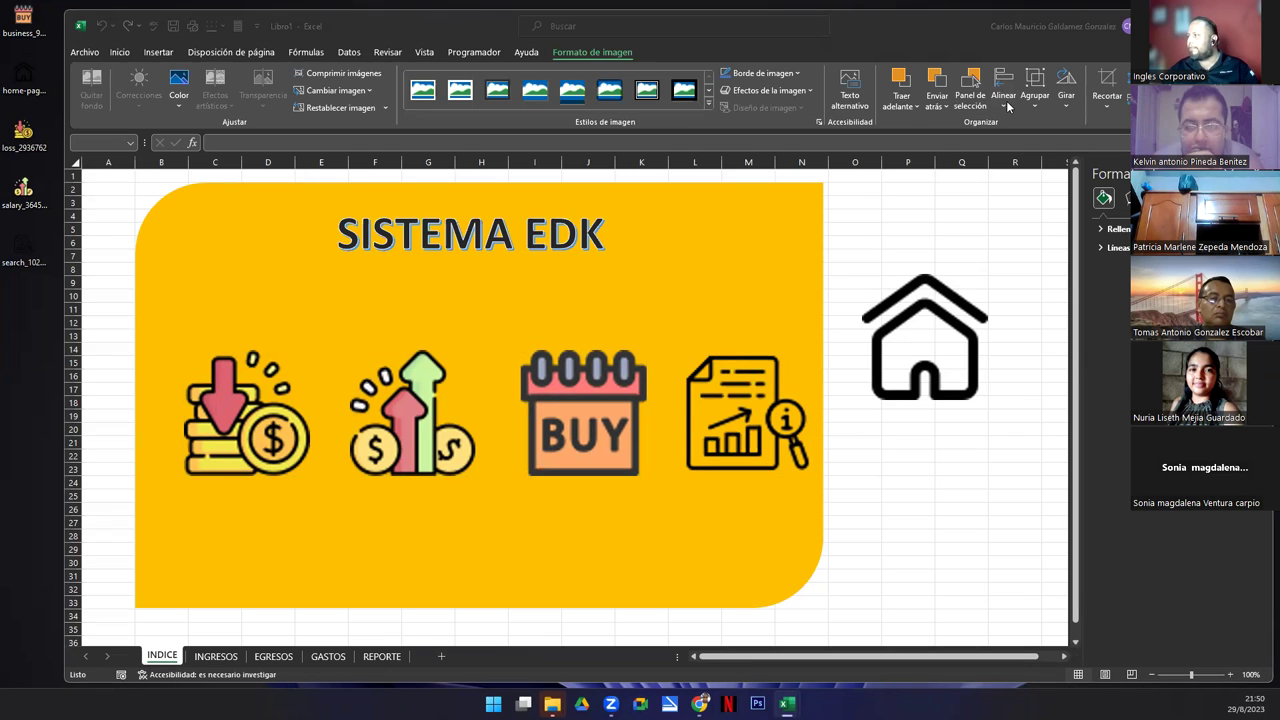
Step: Distribute the four icons evenly across the yellow SISTEMA EDK panel
click(1004, 104)
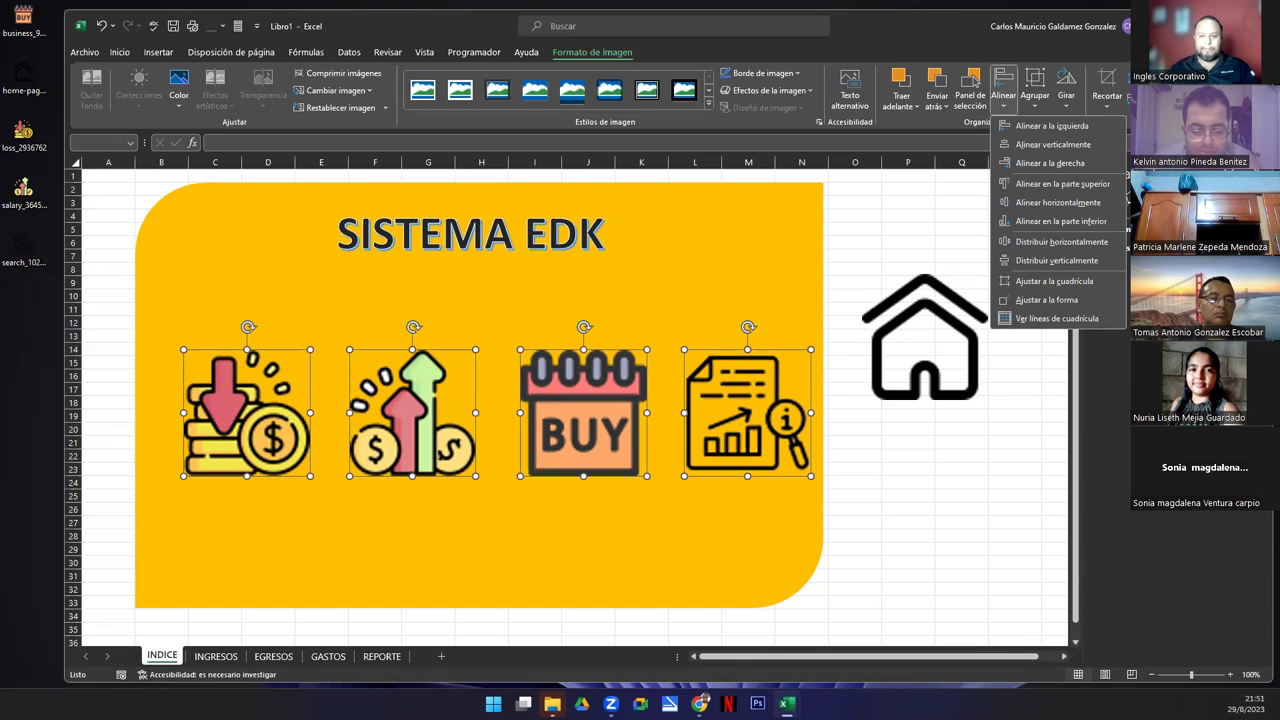
key(alt+Tab)
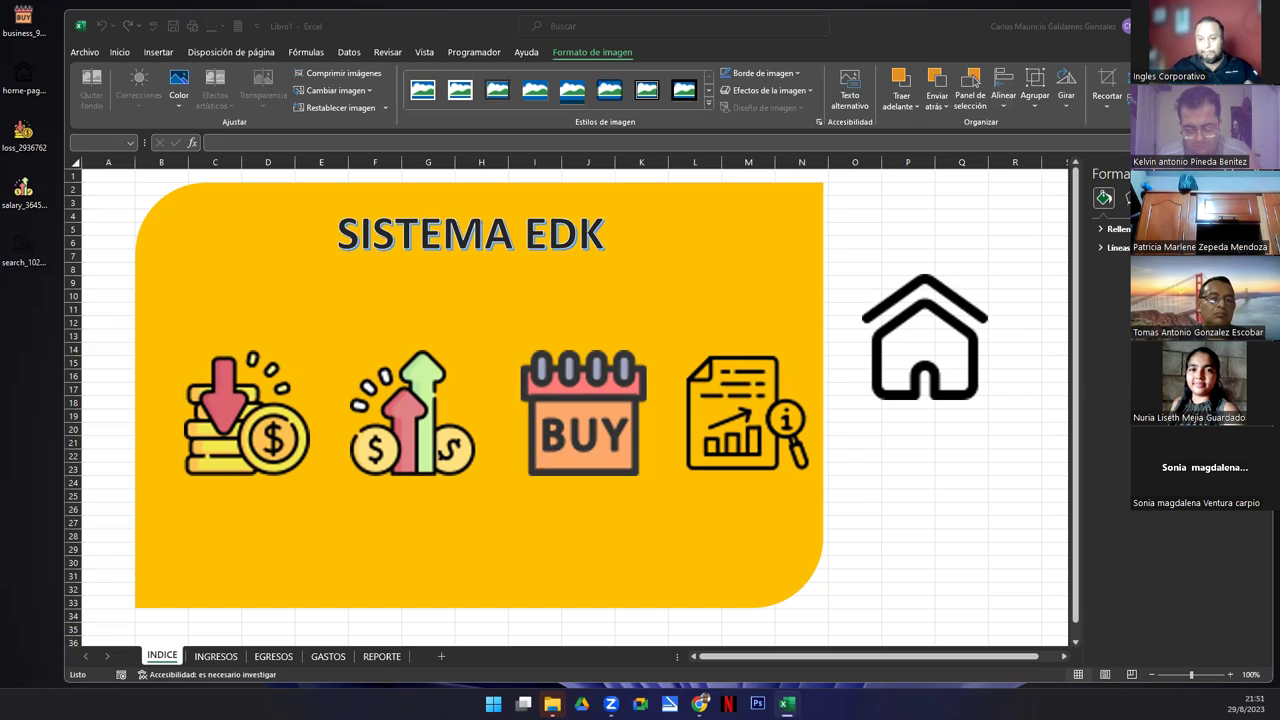
click(1003, 98)
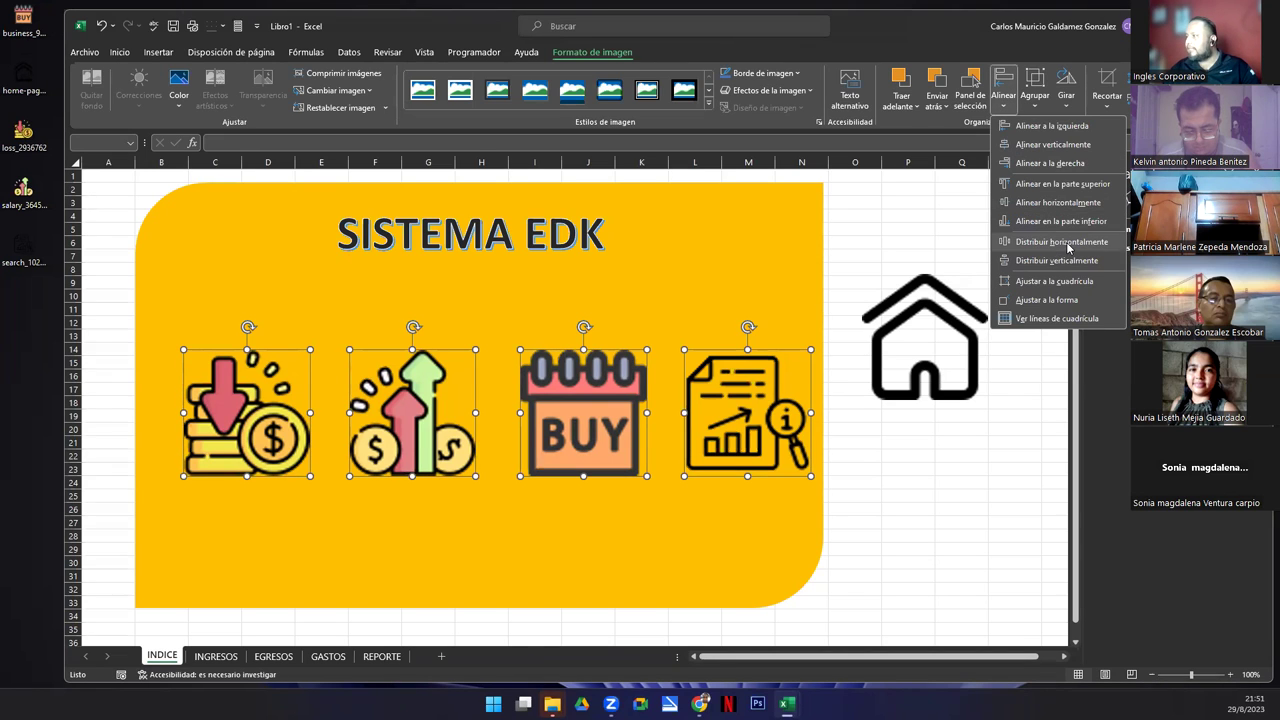
click(1058, 242)
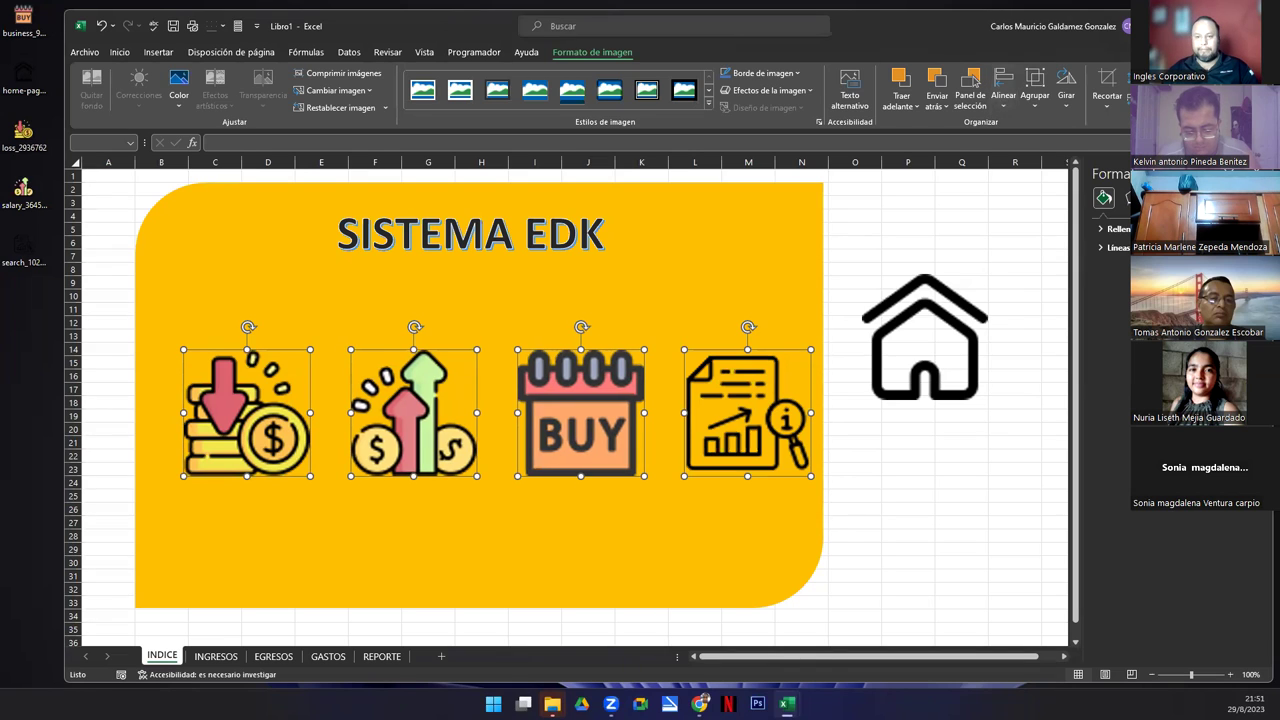
key(Escape)
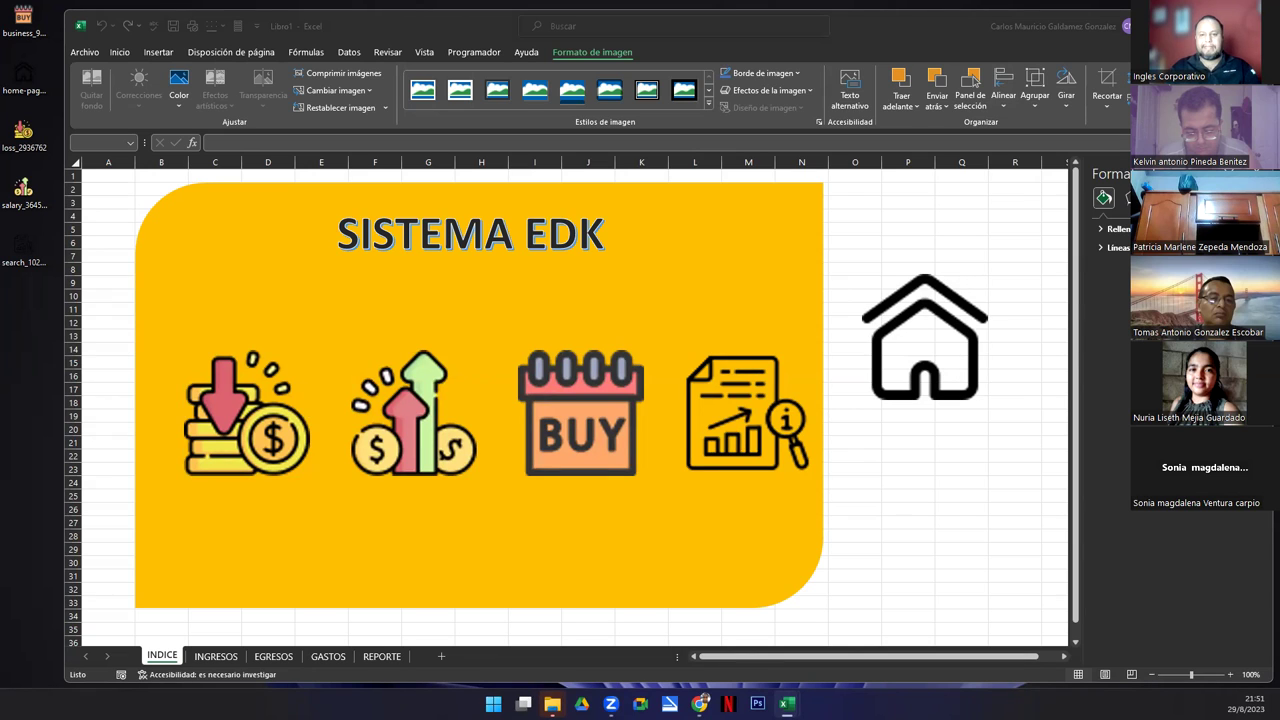
Step: Nudge the row of four icons down and left, then select the house icon
click(705, 432)
key(Escape)
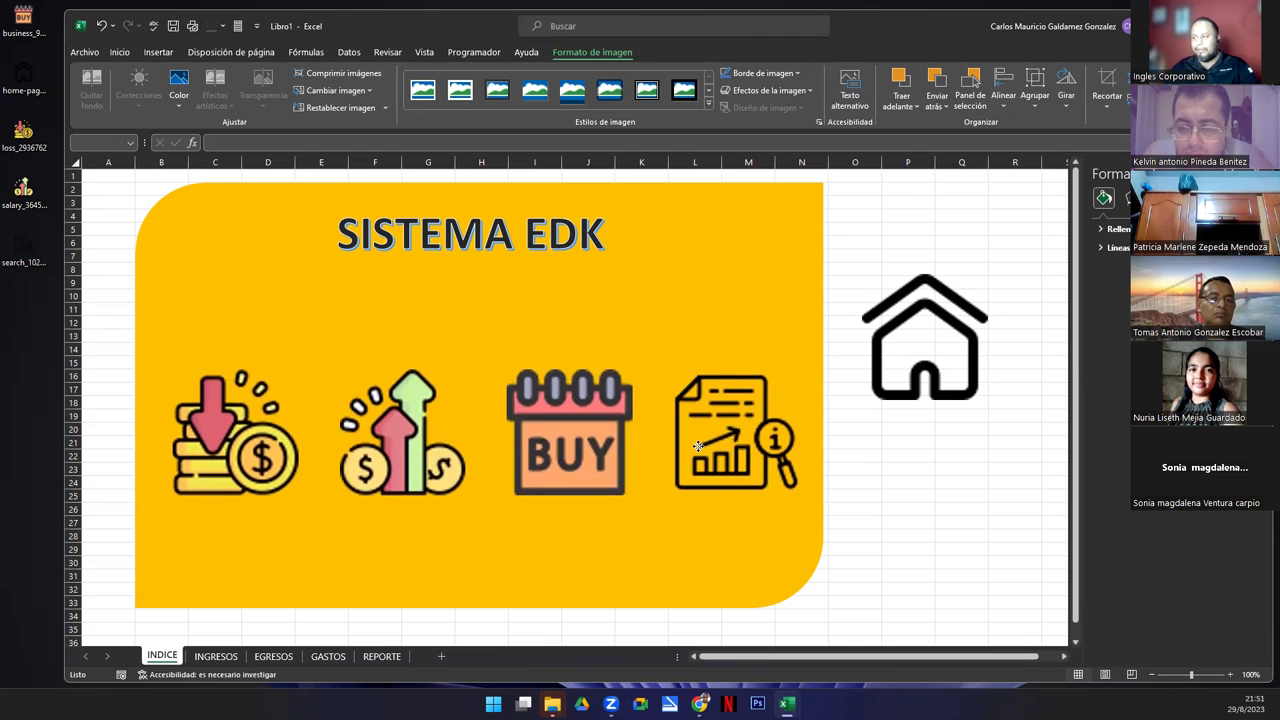
click(698, 447)
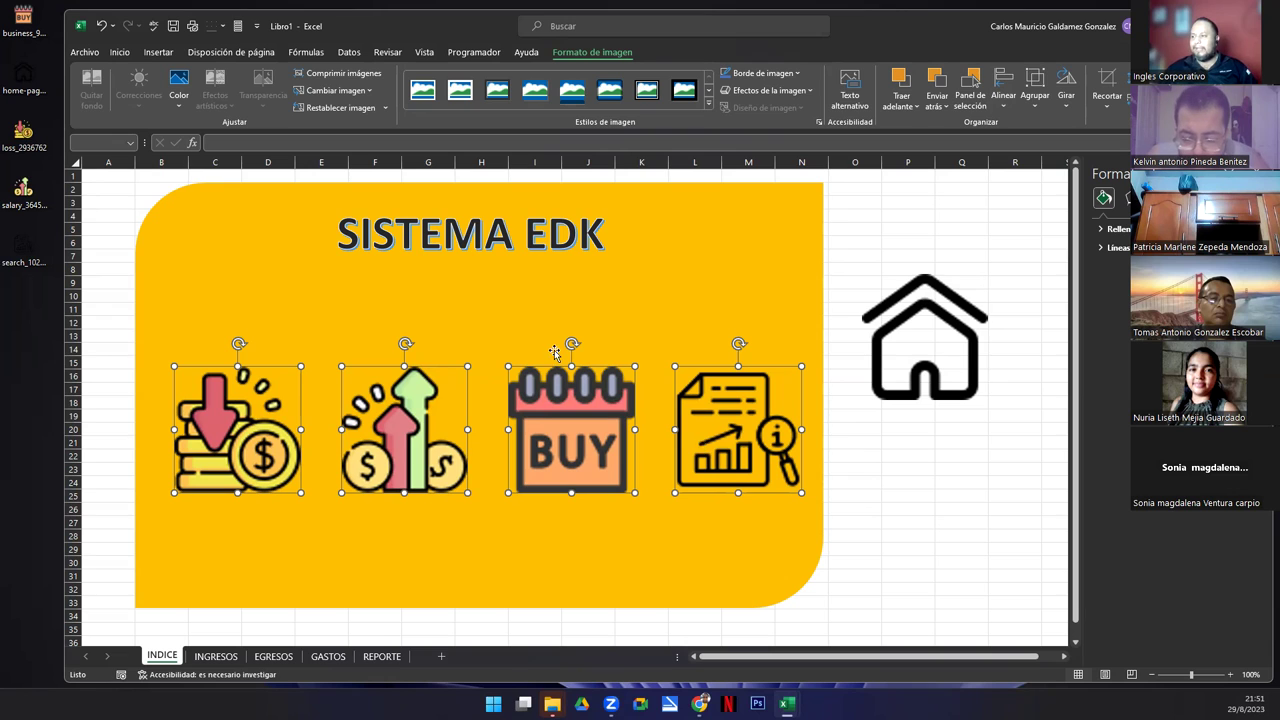
click(931, 387)
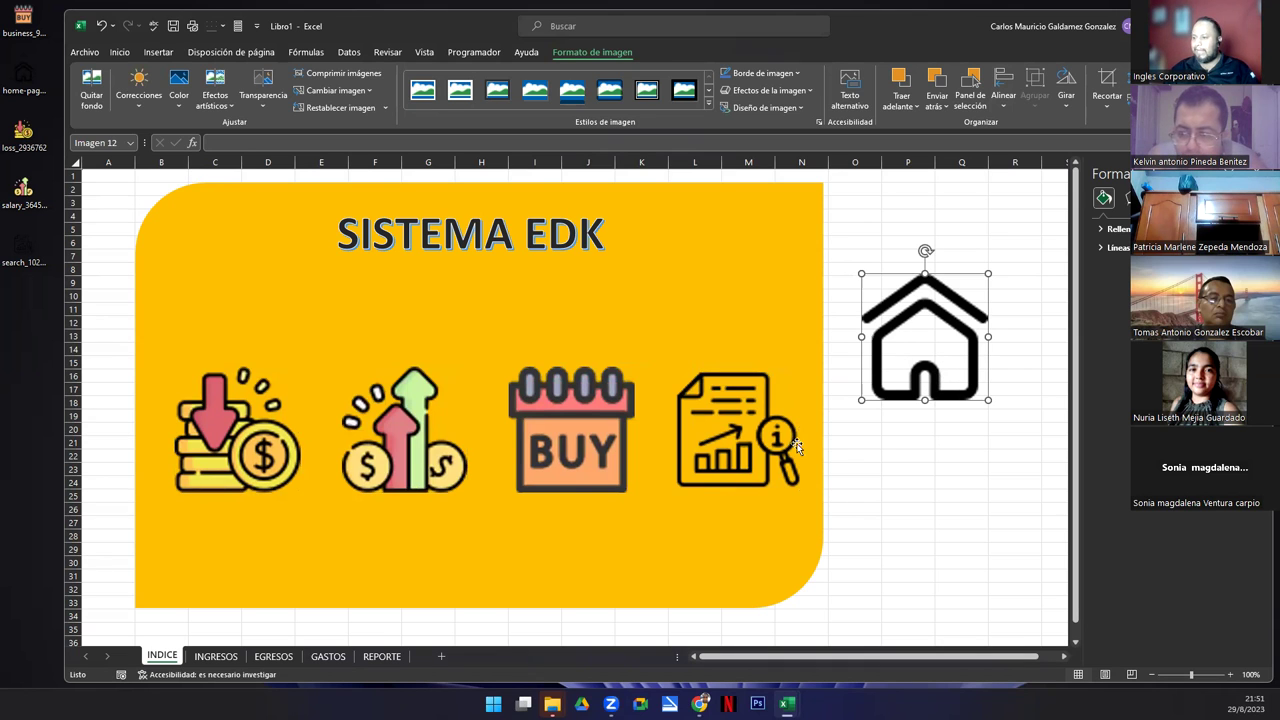
Step: Paste the house icon at I4 on the INGRESOS sheet and shrink it
click(205, 658)
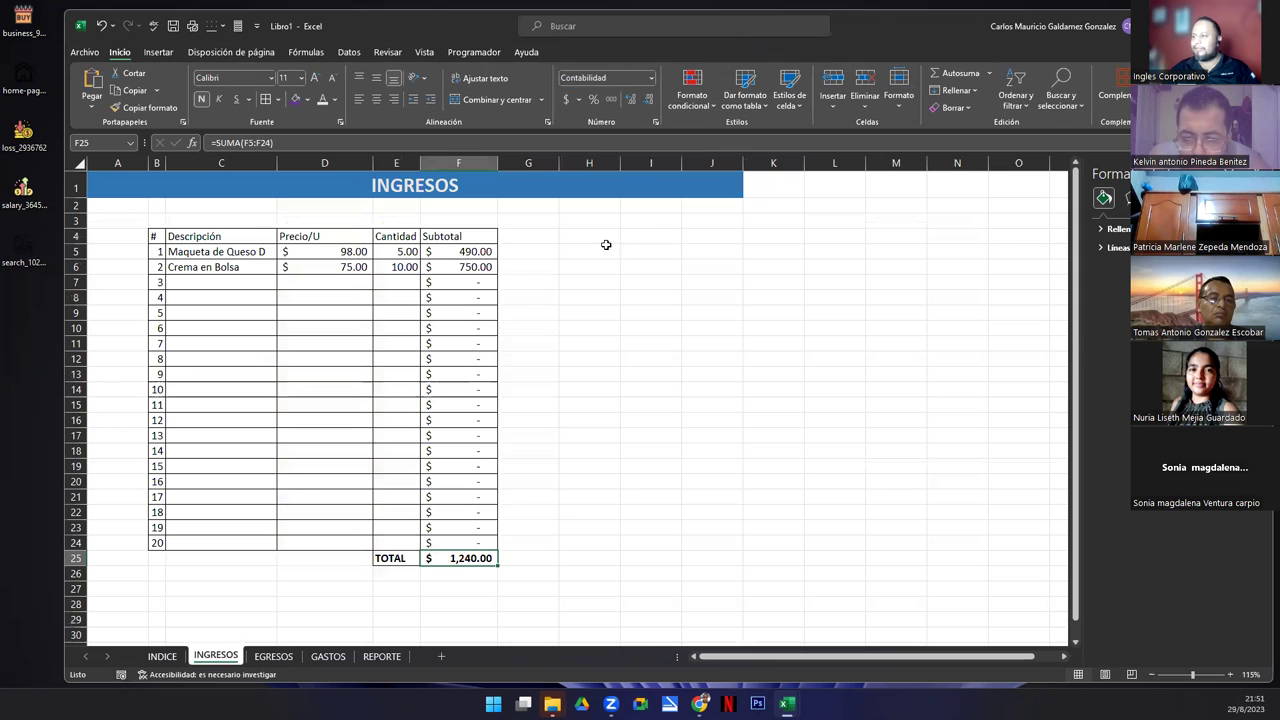
click(632, 241)
key(ctrl+v)
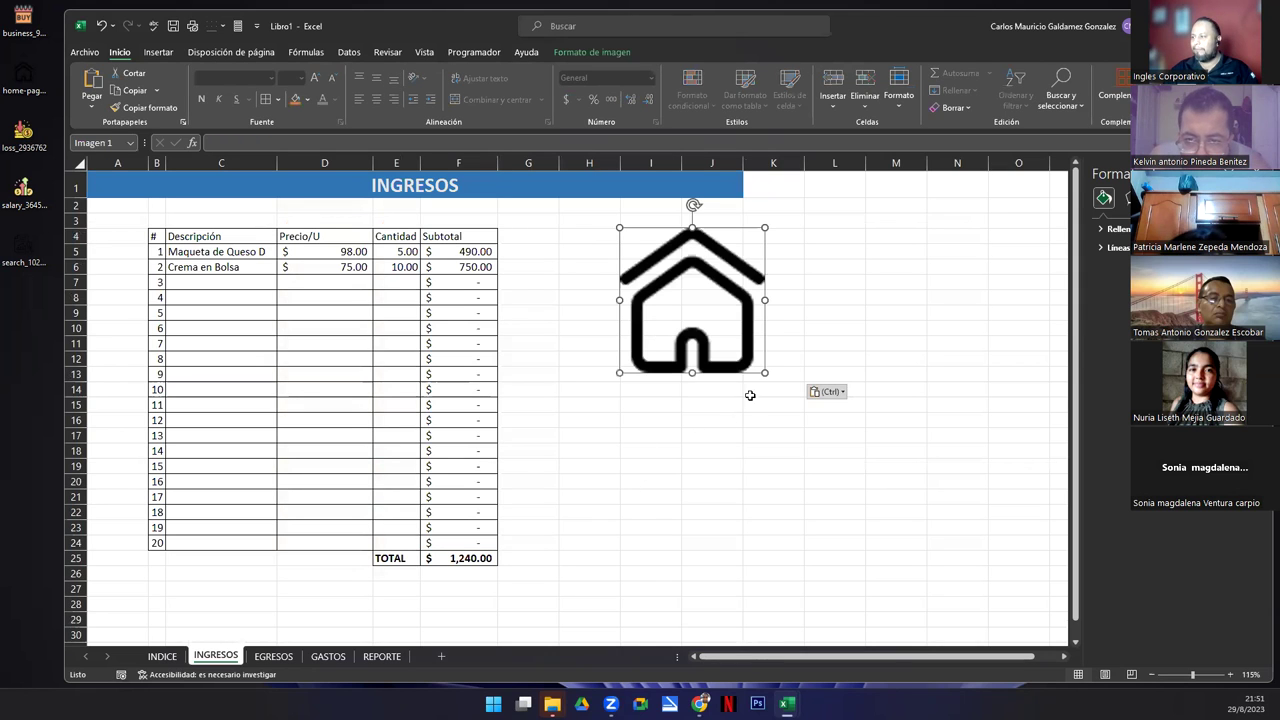
drag(766, 372, 676, 267)
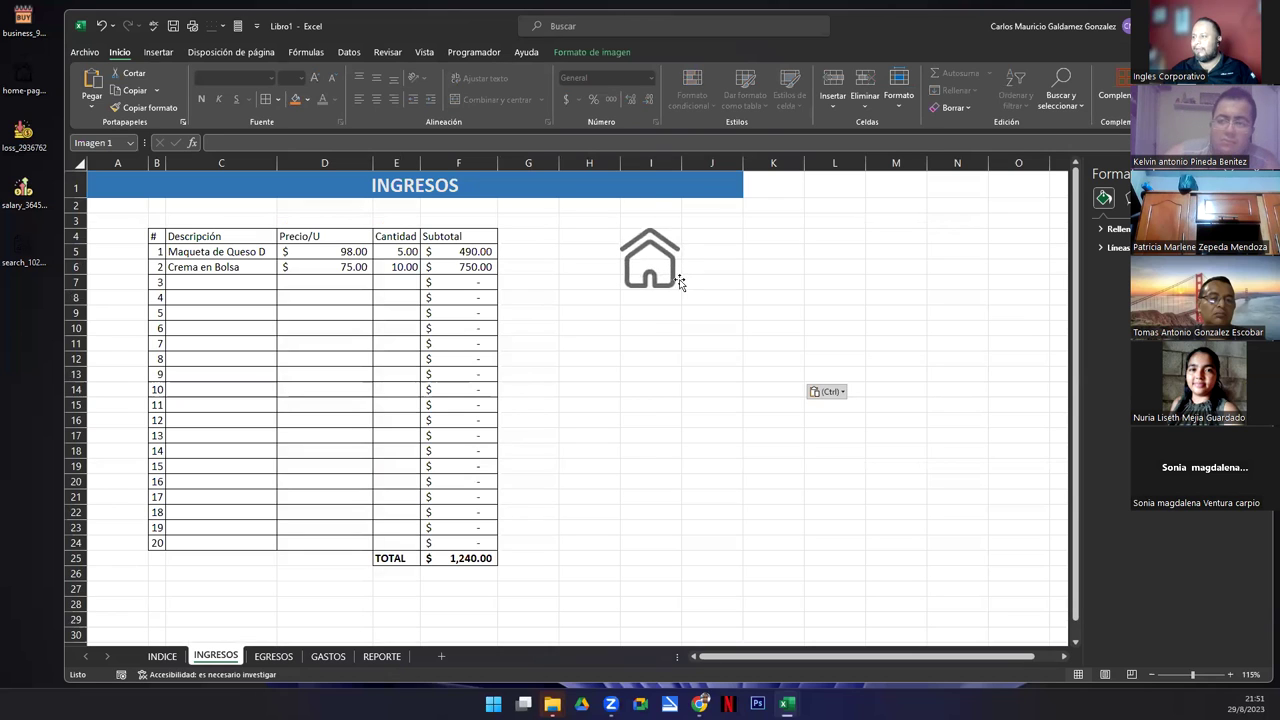
drag(676, 270, 682, 288)
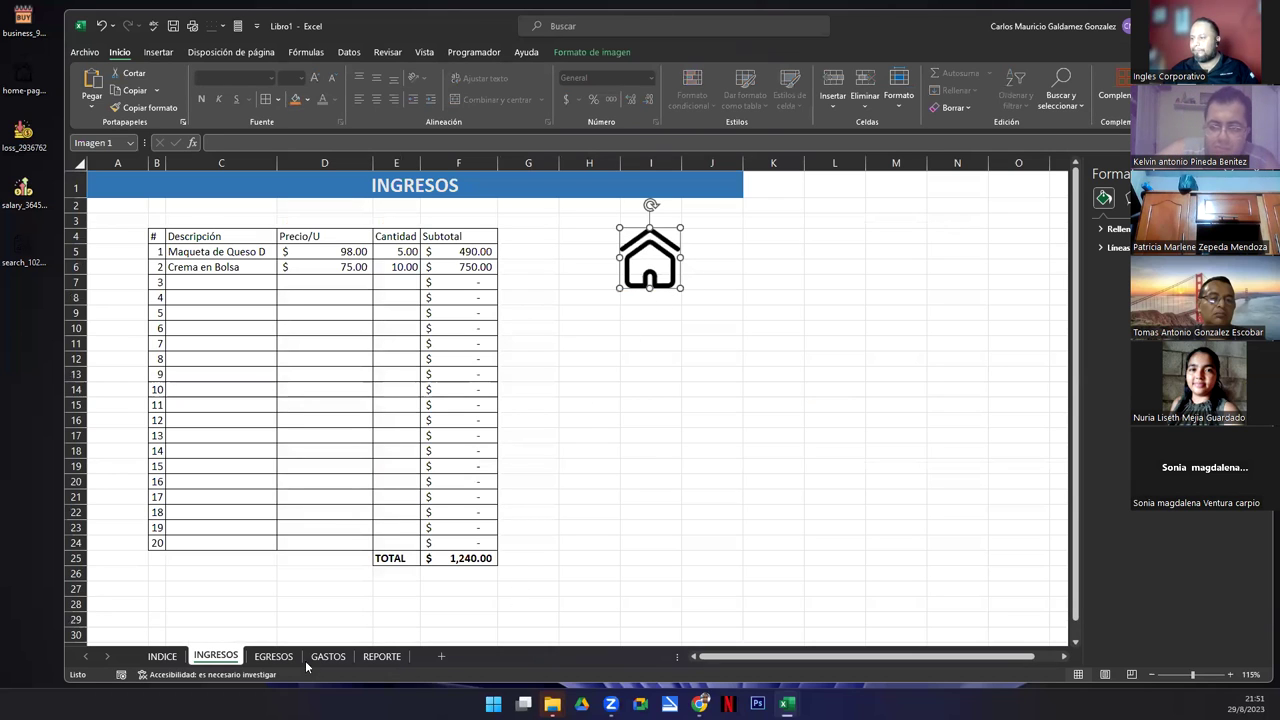
Step: Place the house icon on the EGRESOS, GASTOS and REPORTE sheets
click(273, 657)
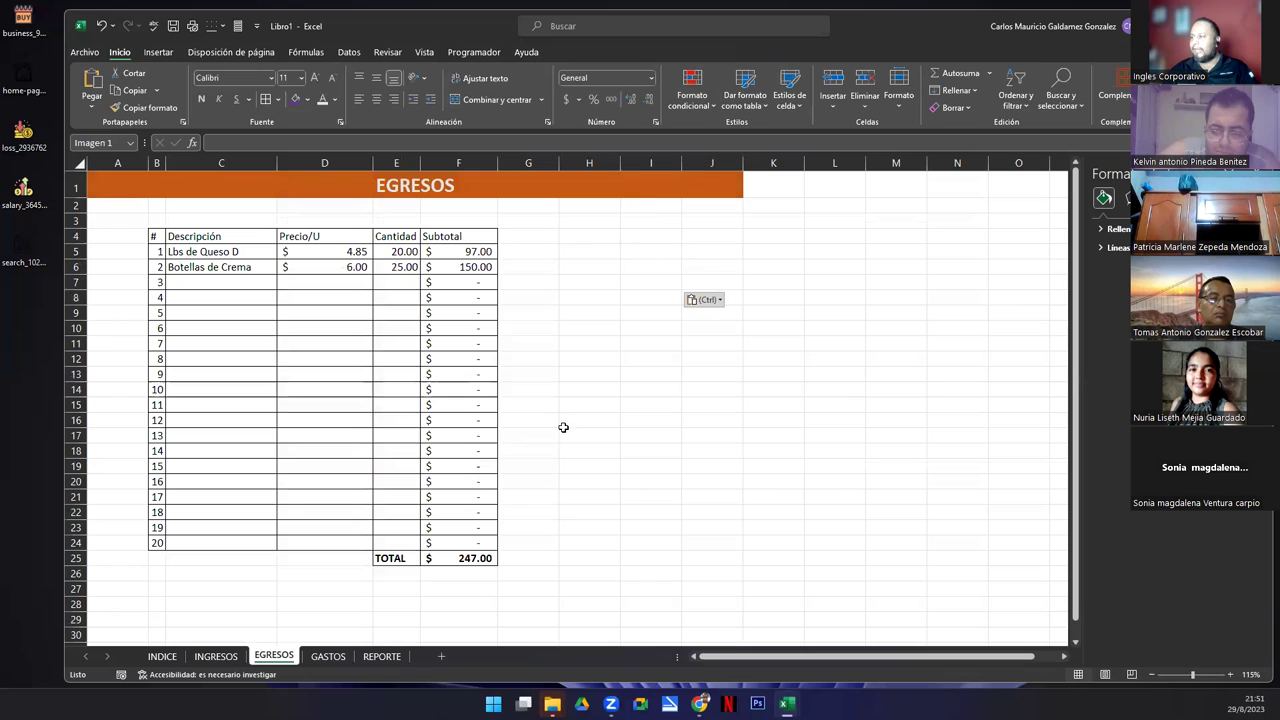
click(327, 656)
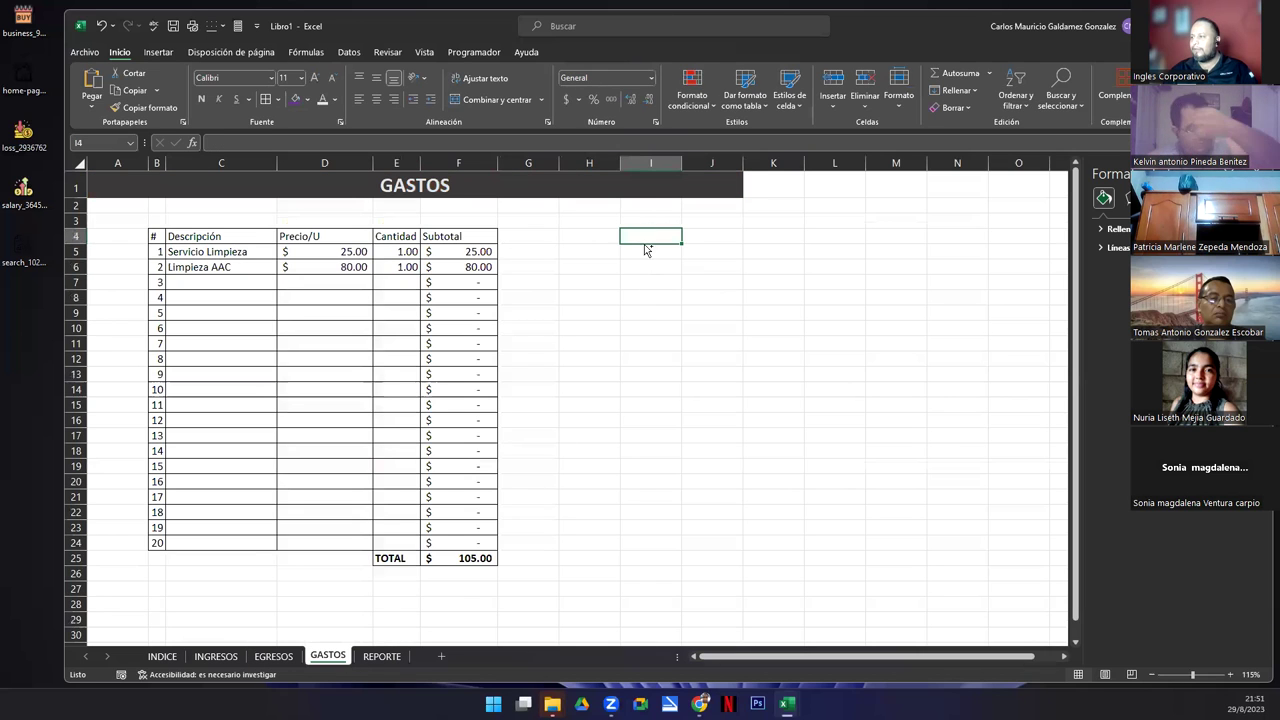
key(ctrl+v)
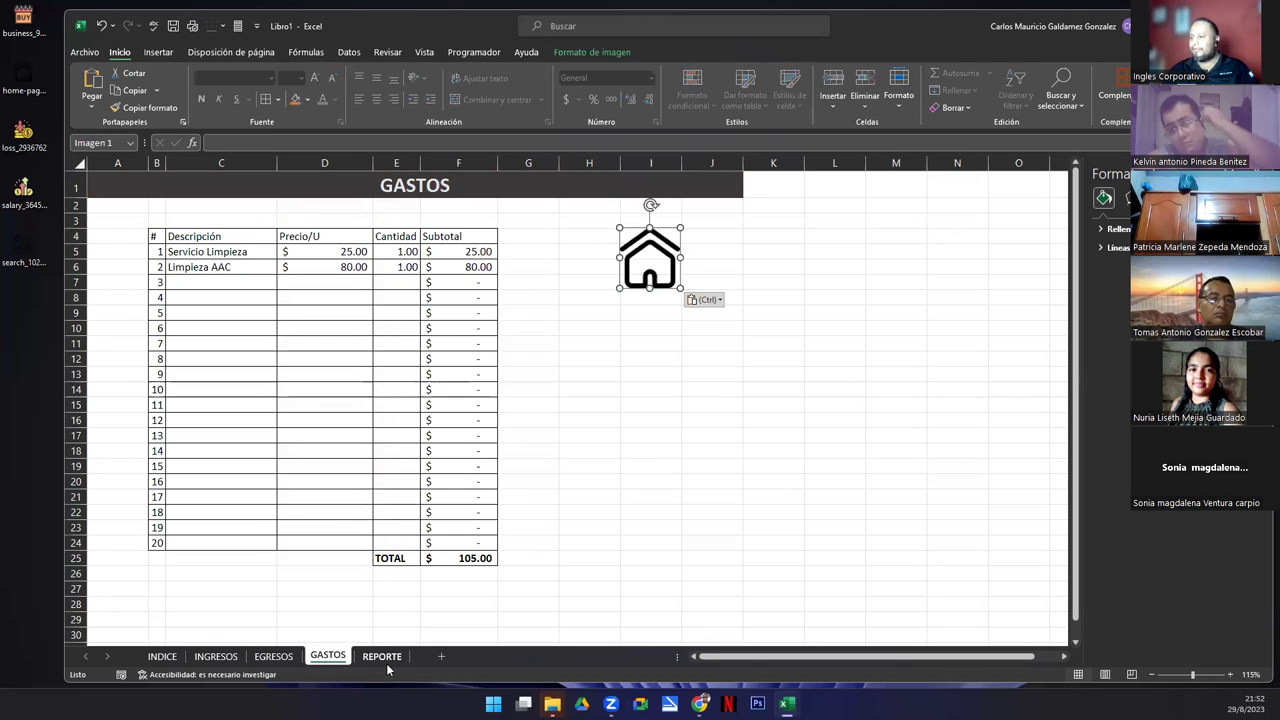
click(382, 656)
click(654, 233)
key(ctrl+v)
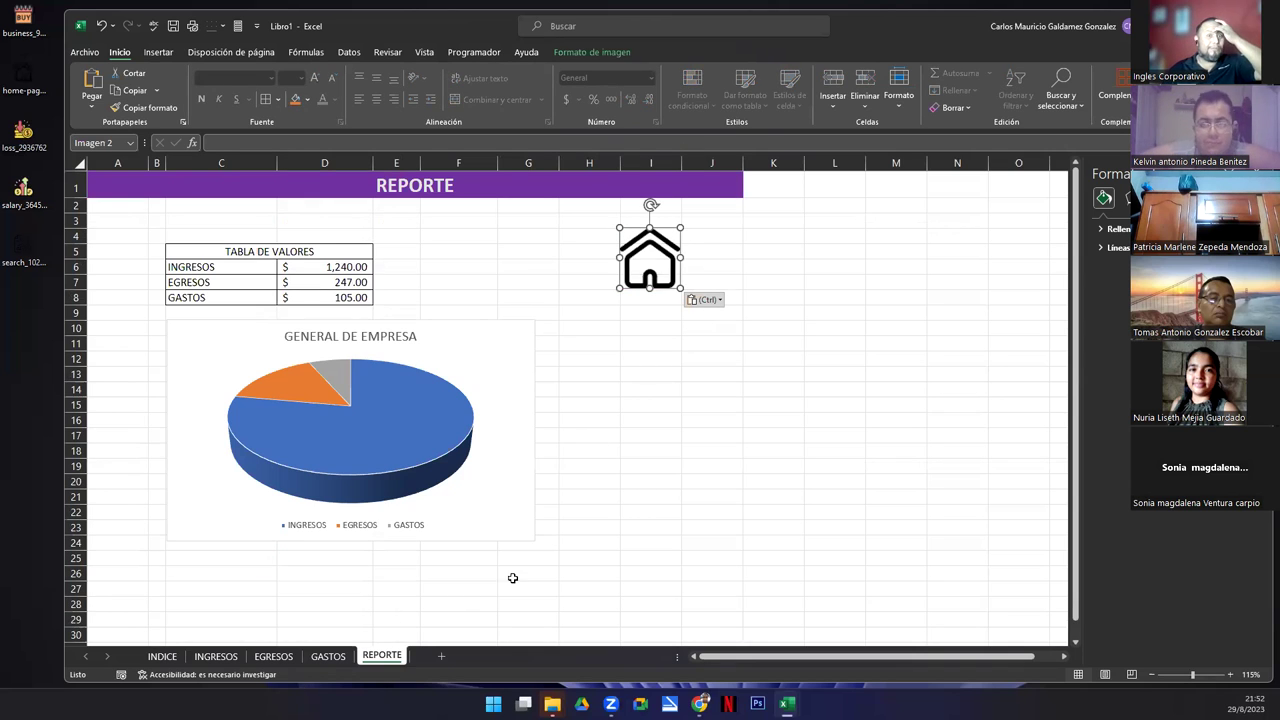
click(694, 420)
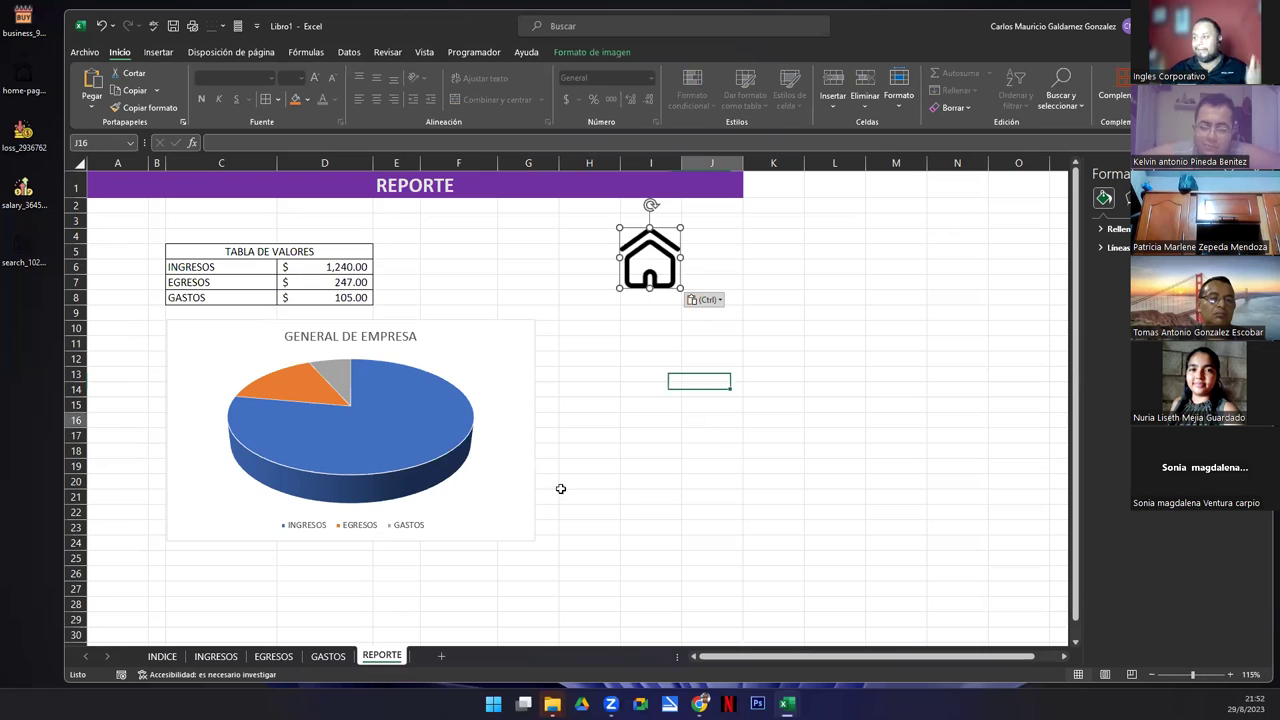
Step: Check the house icon on GASTOS, EGRESOS and INGRESOS, then return to INDICE
click(326, 658)
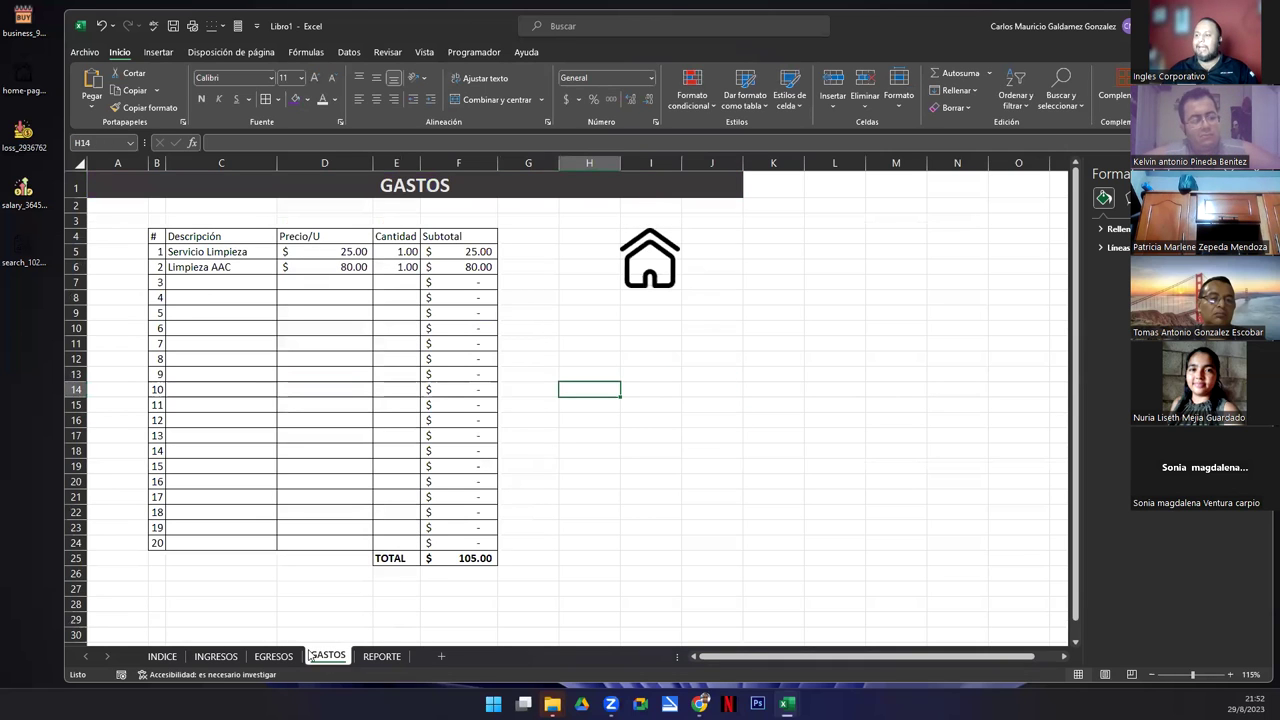
click(274, 656)
click(652, 373)
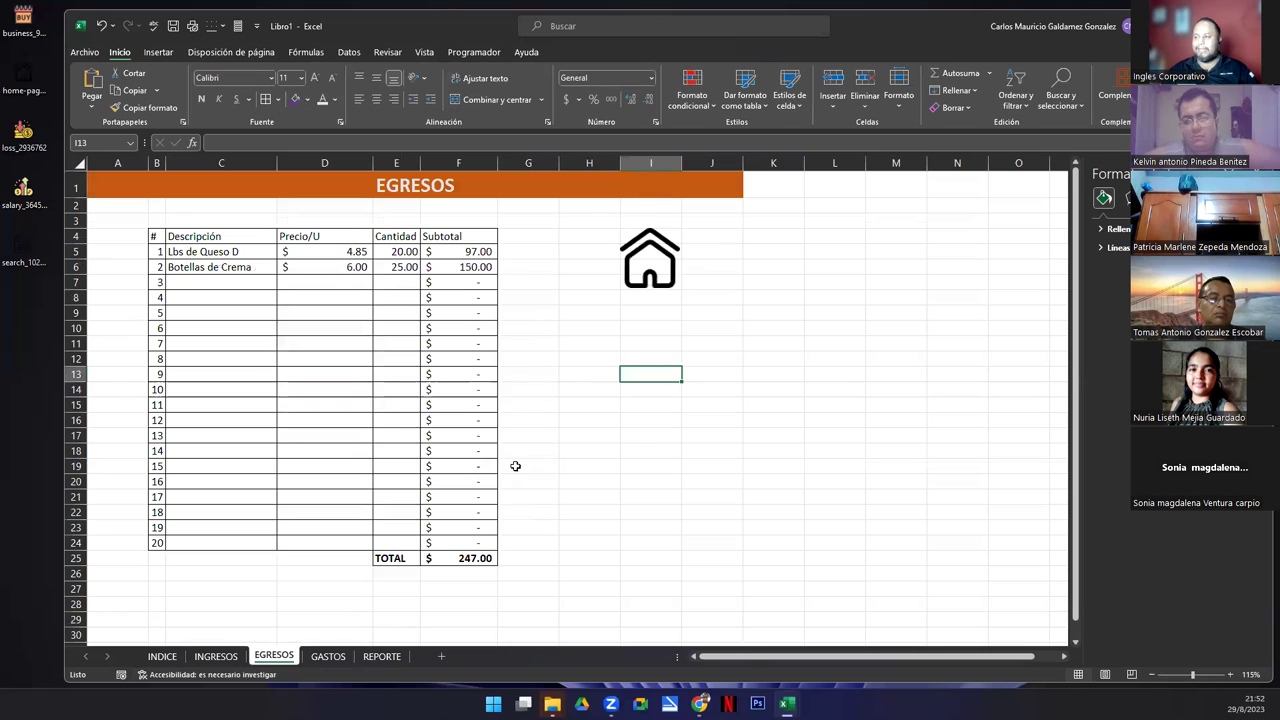
click(241, 656)
click(632, 370)
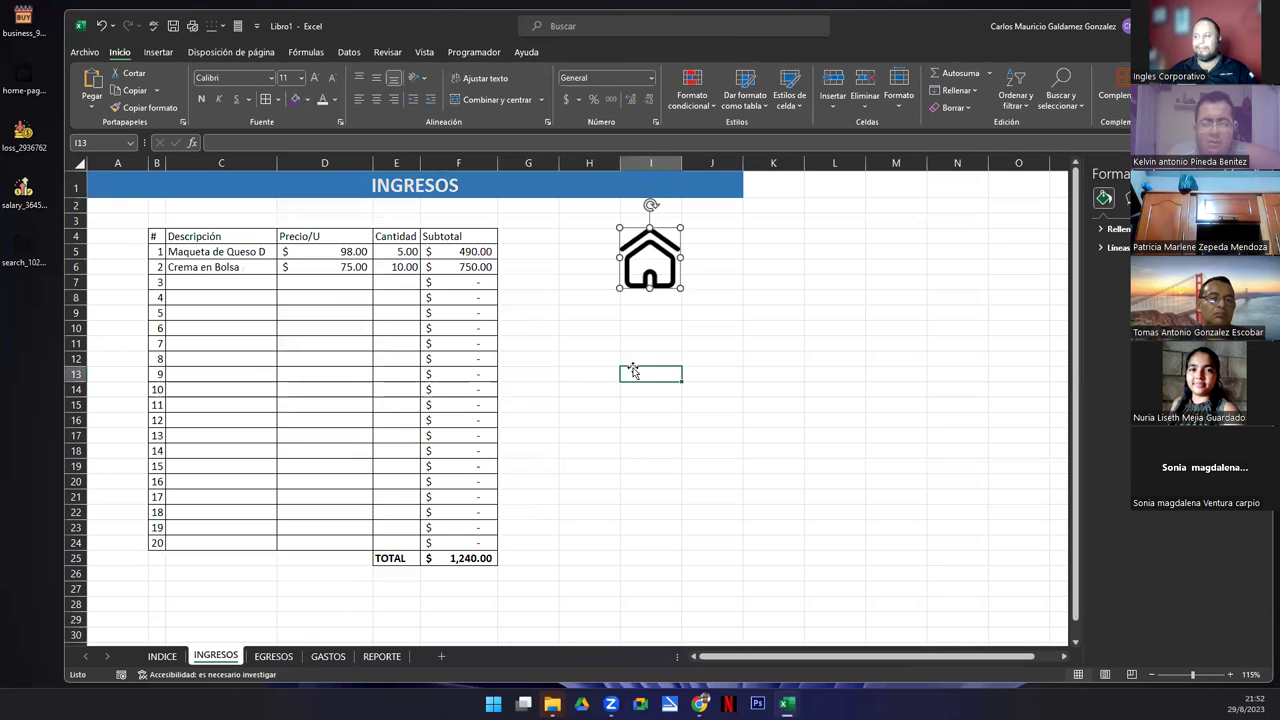
click(162, 656)
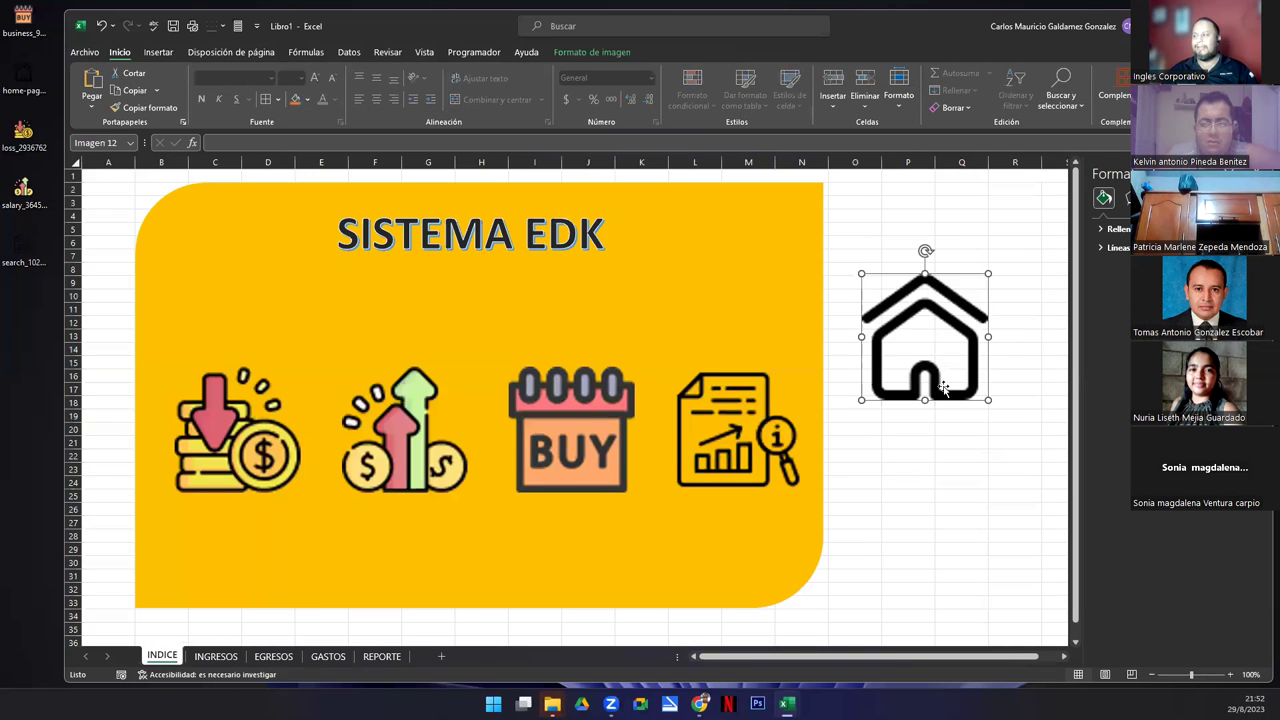
Step: Remove the house icon from INDICE and insert a WordArt label reading Ingresos
key(Delete)
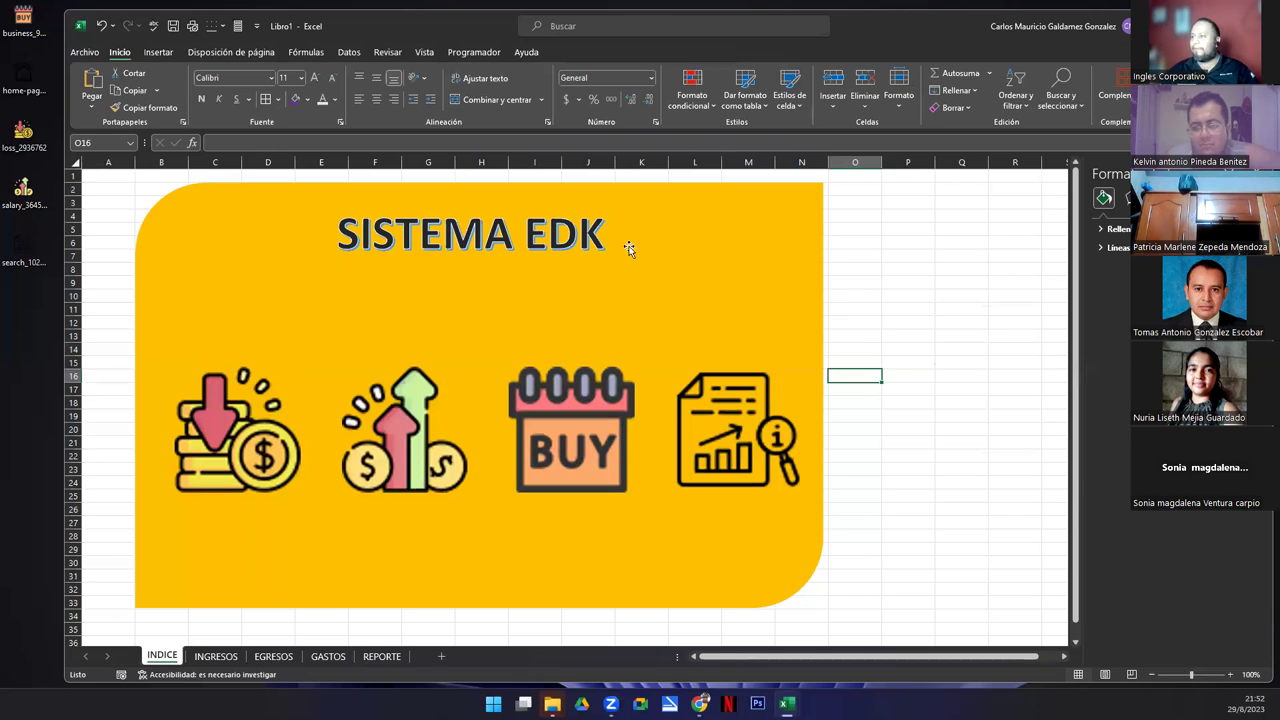
click(844, 286)
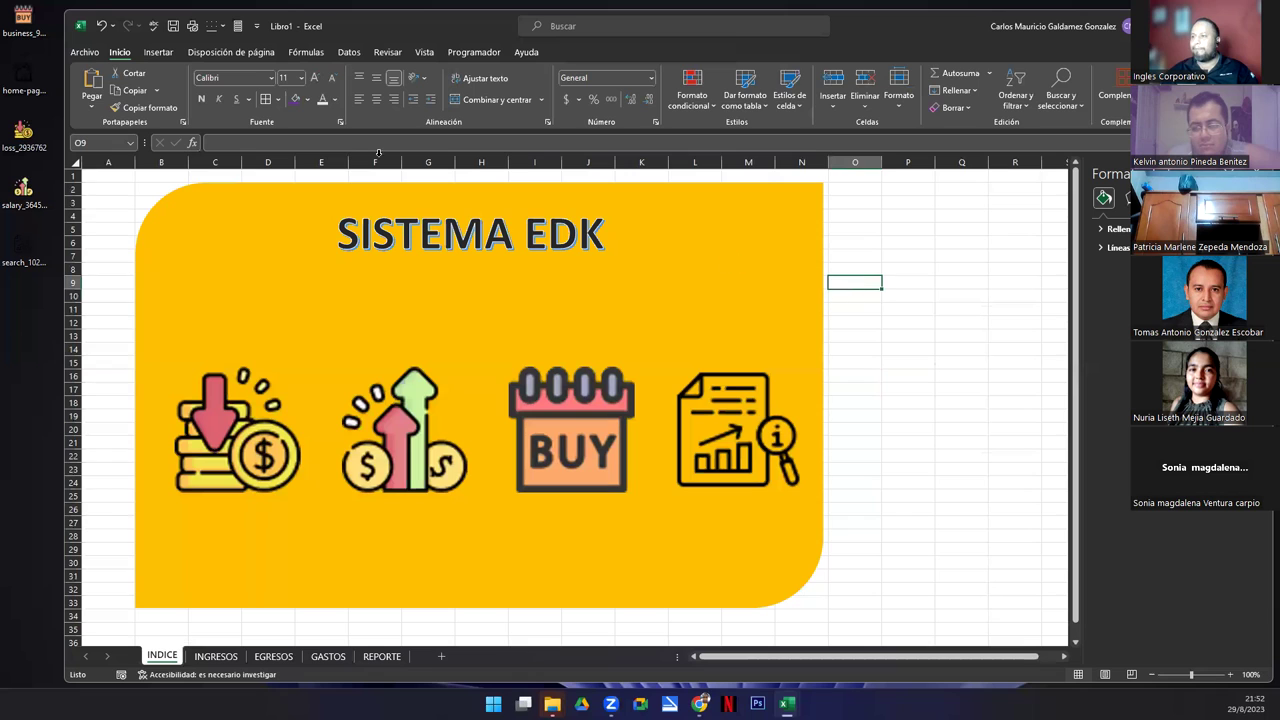
click(160, 54)
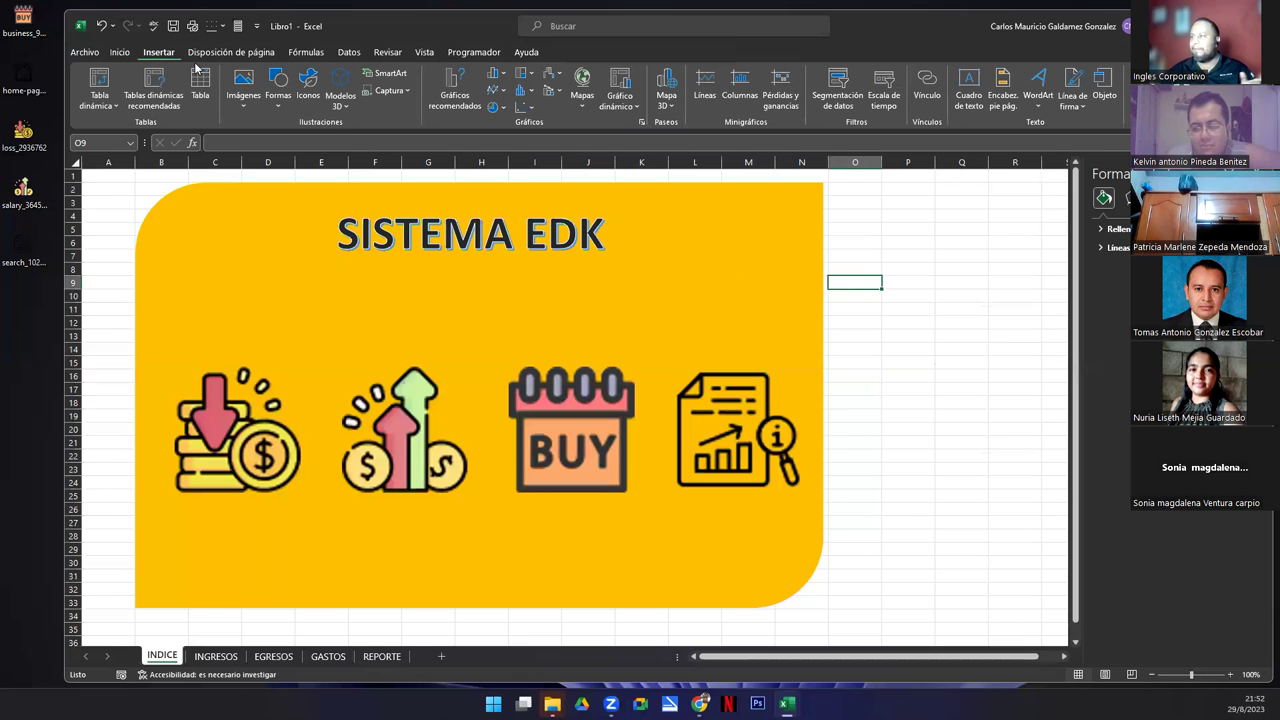
click(1048, 90)
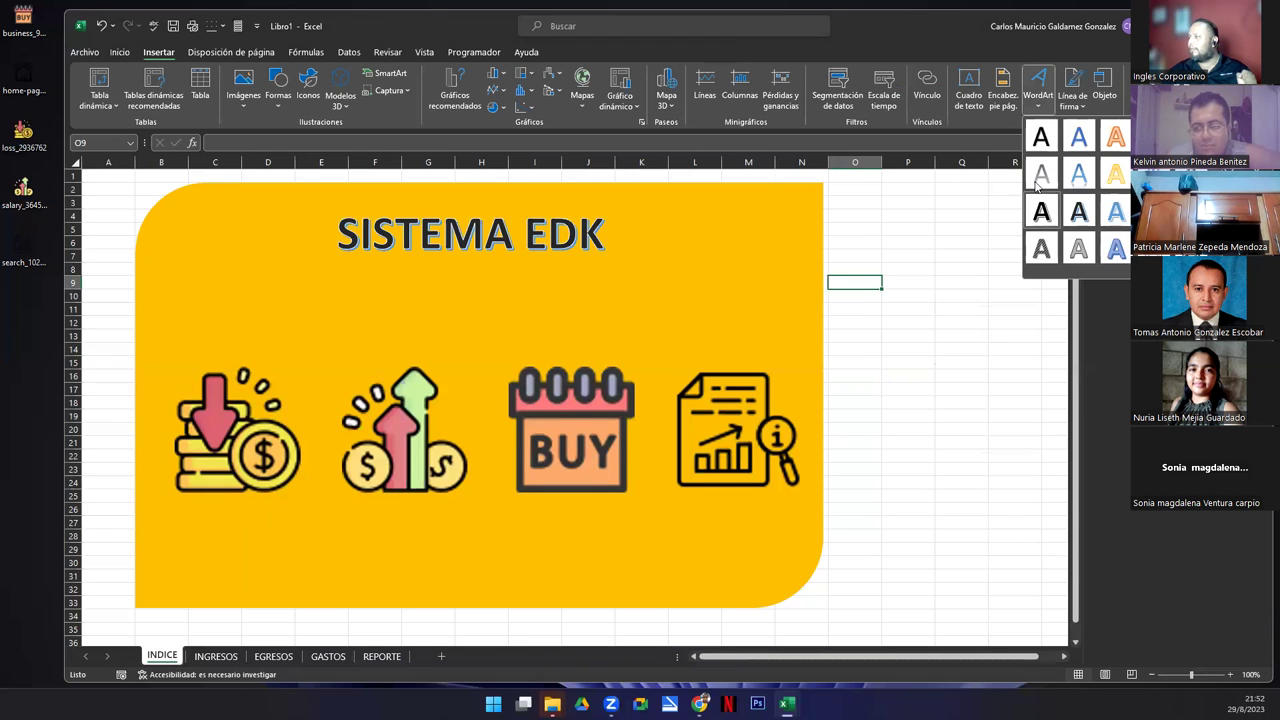
click(1041, 137)
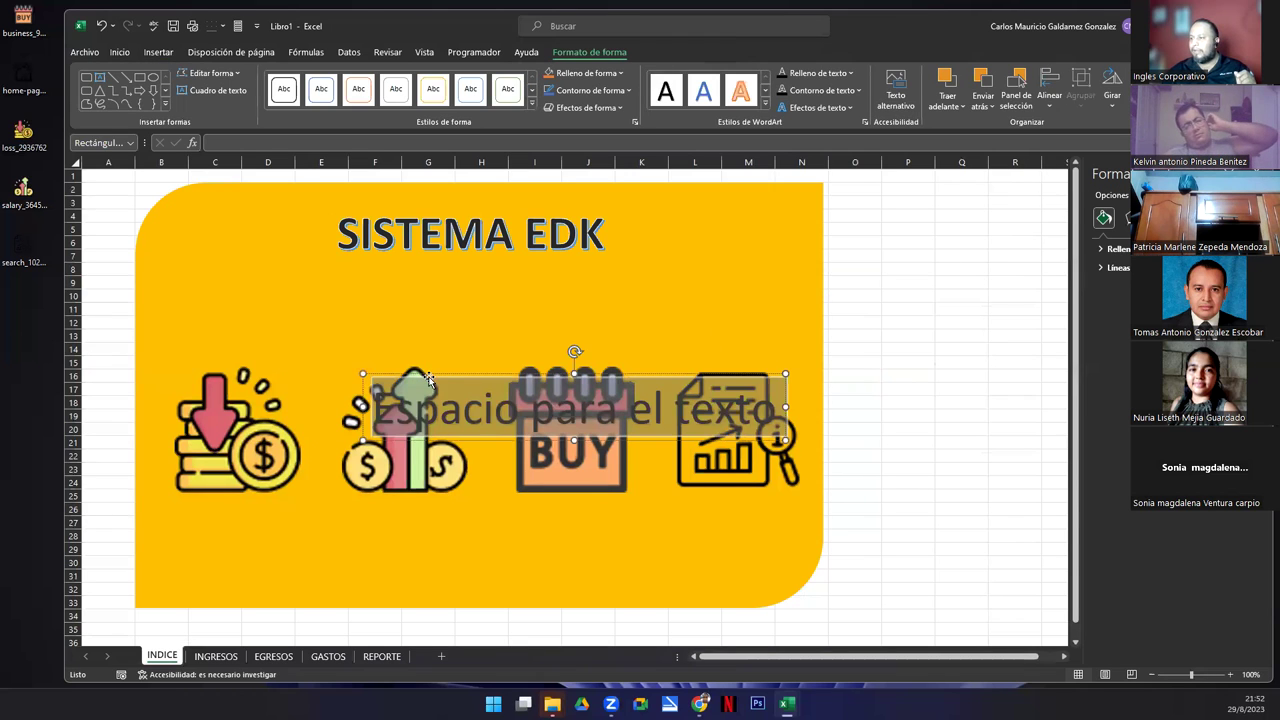
drag(574, 357, 375, 515)
triple_click(380, 548)
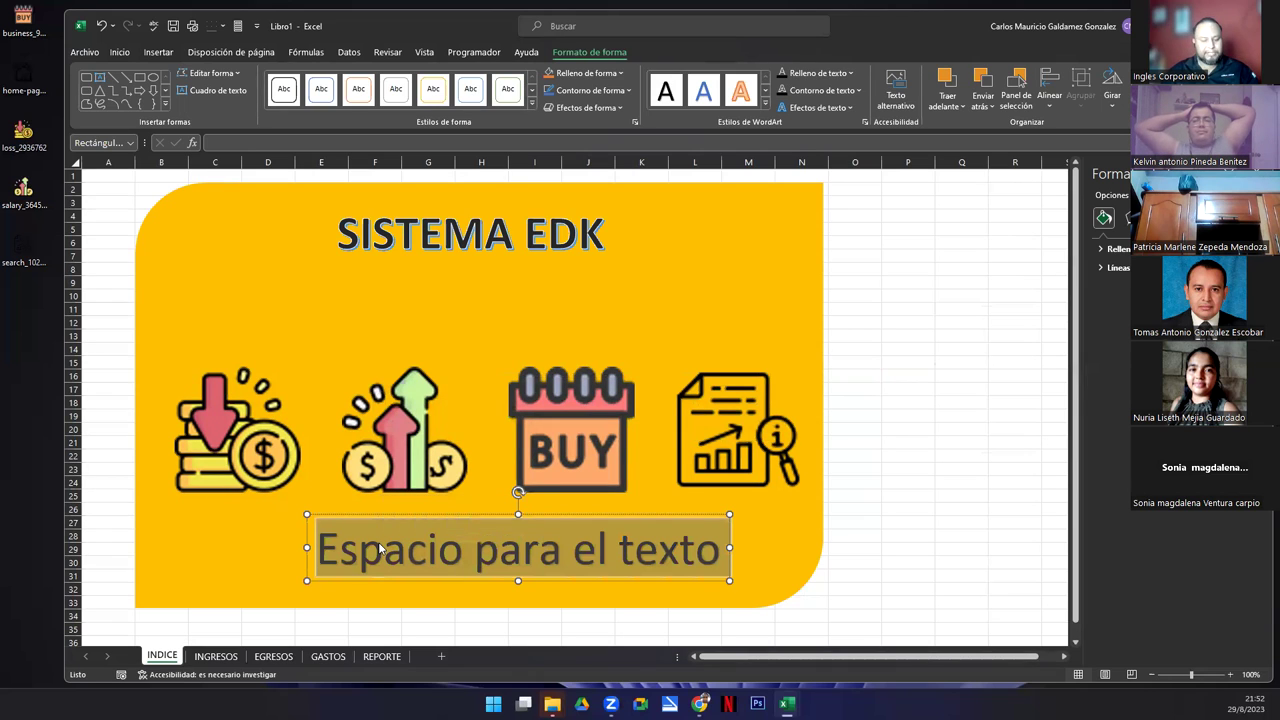
text(In)
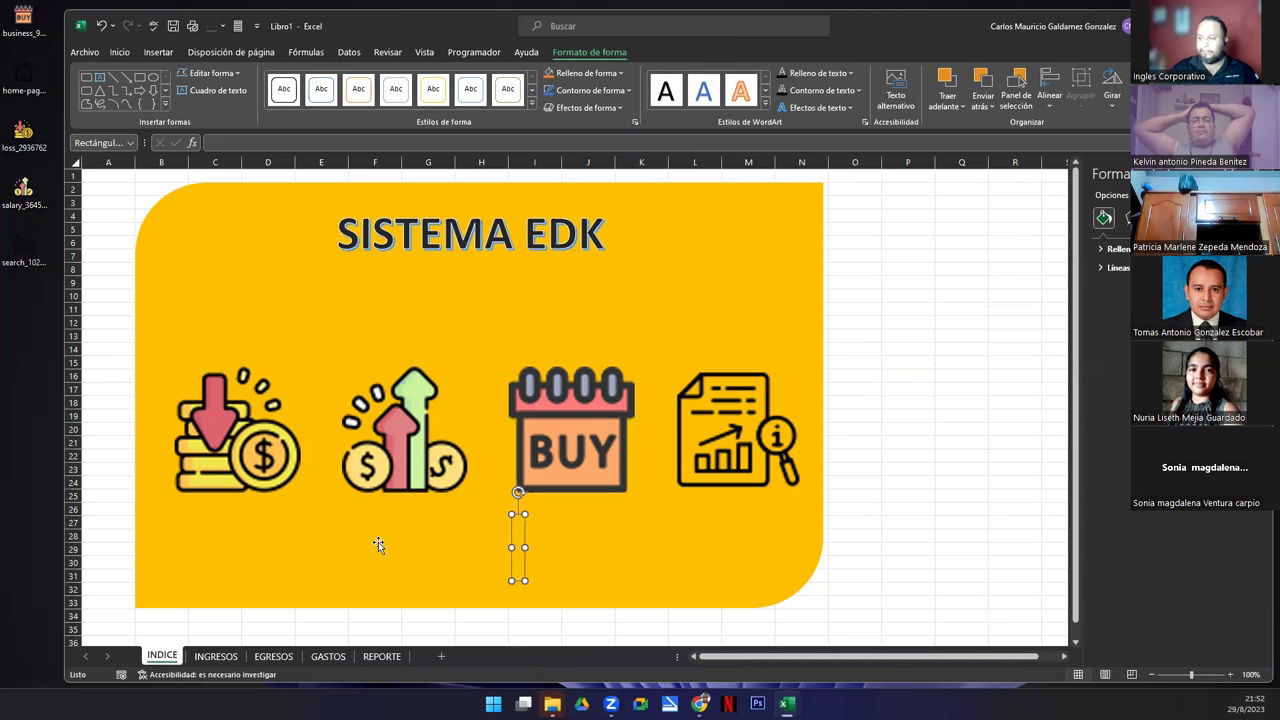
text(gresos)
Step: Reduce the Ingresos label's font size and place it under the first icon
key(ctrl+a)
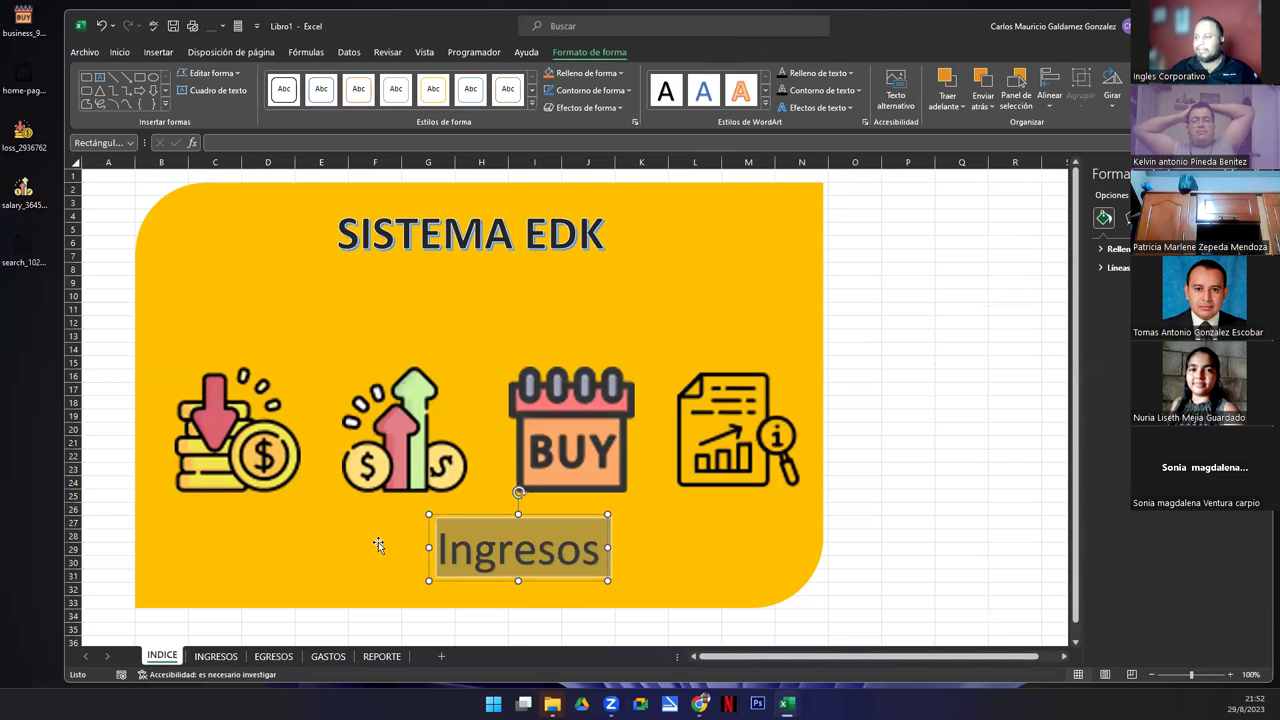
click(119, 55)
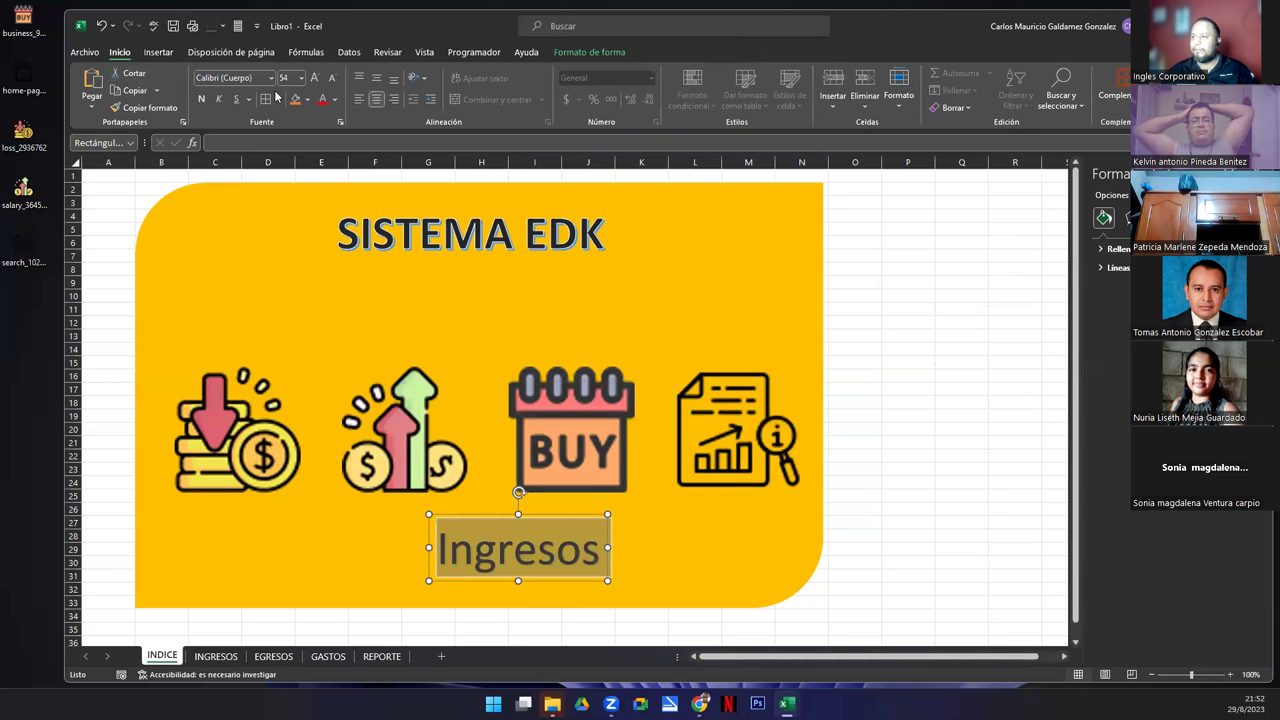
click(331, 78)
click(331, 78)
click(331, 78)
click(331, 78)
click(331, 78)
click(331, 78)
drag(538, 514, 237, 500)
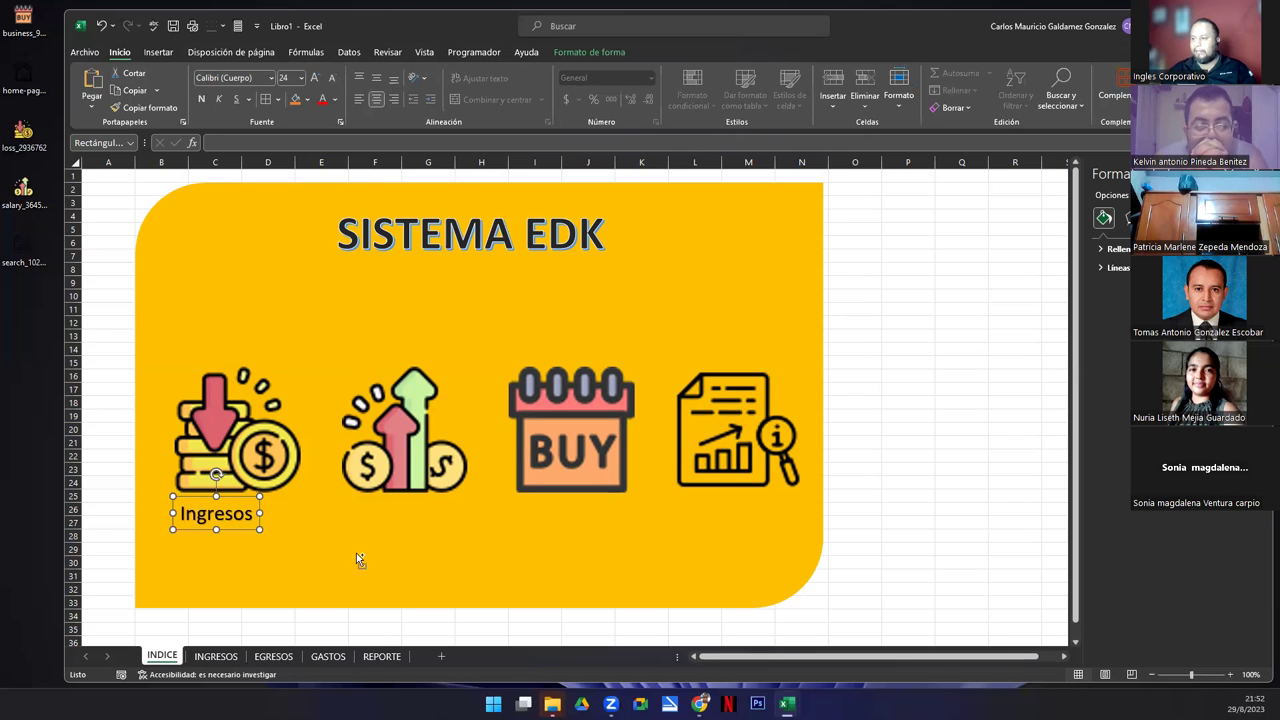
Step: Duplicate the Ingresos label with Ctrl+D and position copies under the other icons
key(ctrl+d)
mouse_move(259, 530)
mouse_down()
mouse_move(420, 523)
mouse_move(595, 546)
mouse_move(716, 534)
mouse_up()
key(ctrl+d)
key(ctrl+d)
key(ctrl+z)
click(598, 526)
drag(616, 539, 725, 530)
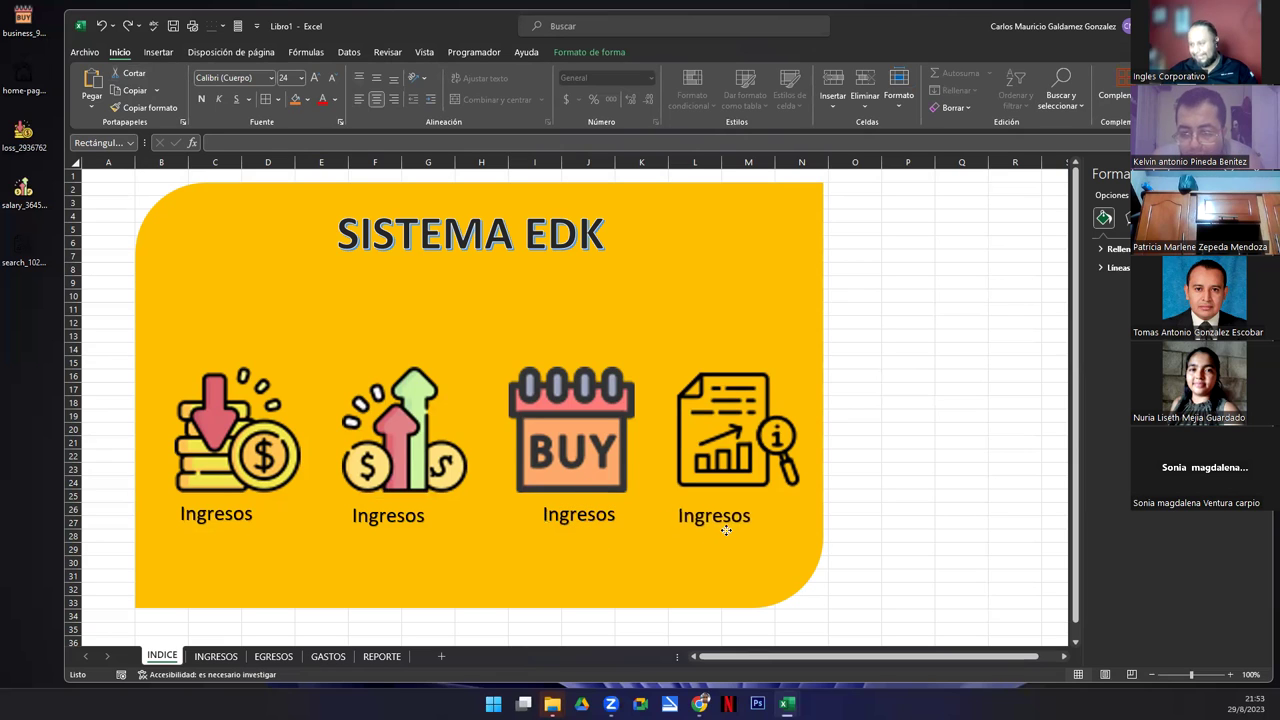
Step: Retype the three copies as Egresos, Gastos and Reporte
double_click(389, 518)
text(Egresos)
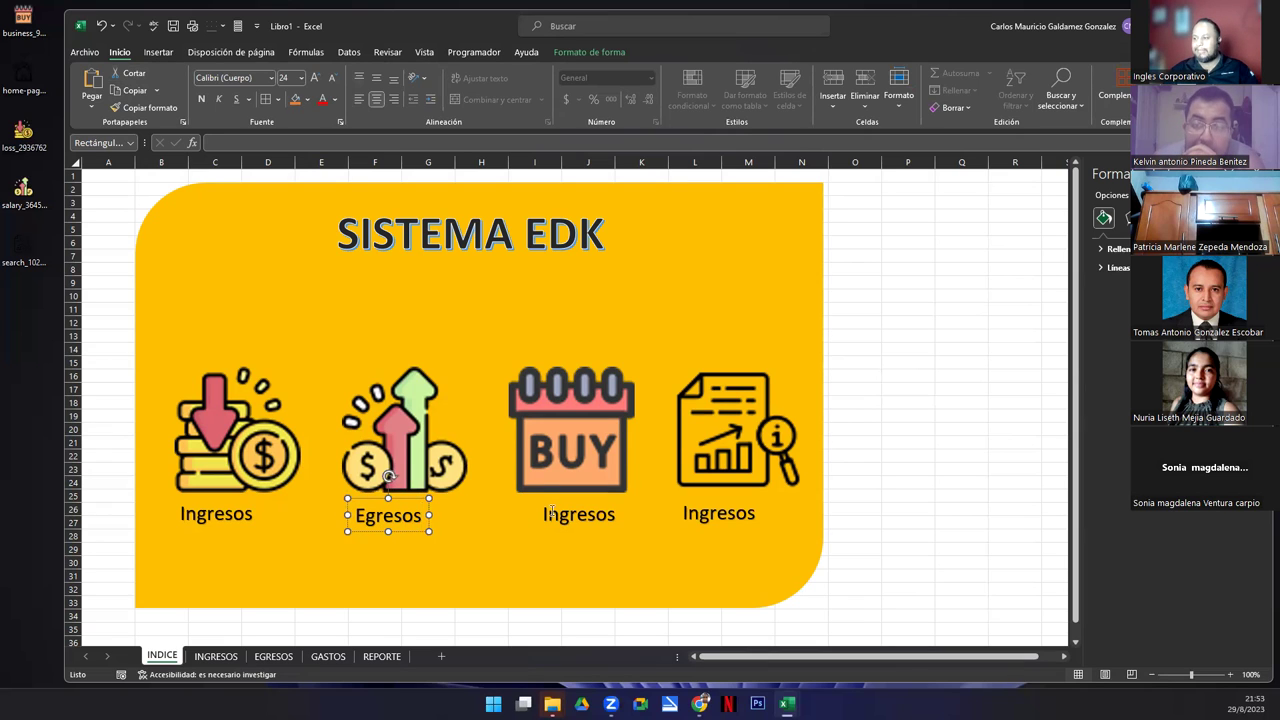
double_click(552, 512)
text(Gastos)
double_click(736, 516)
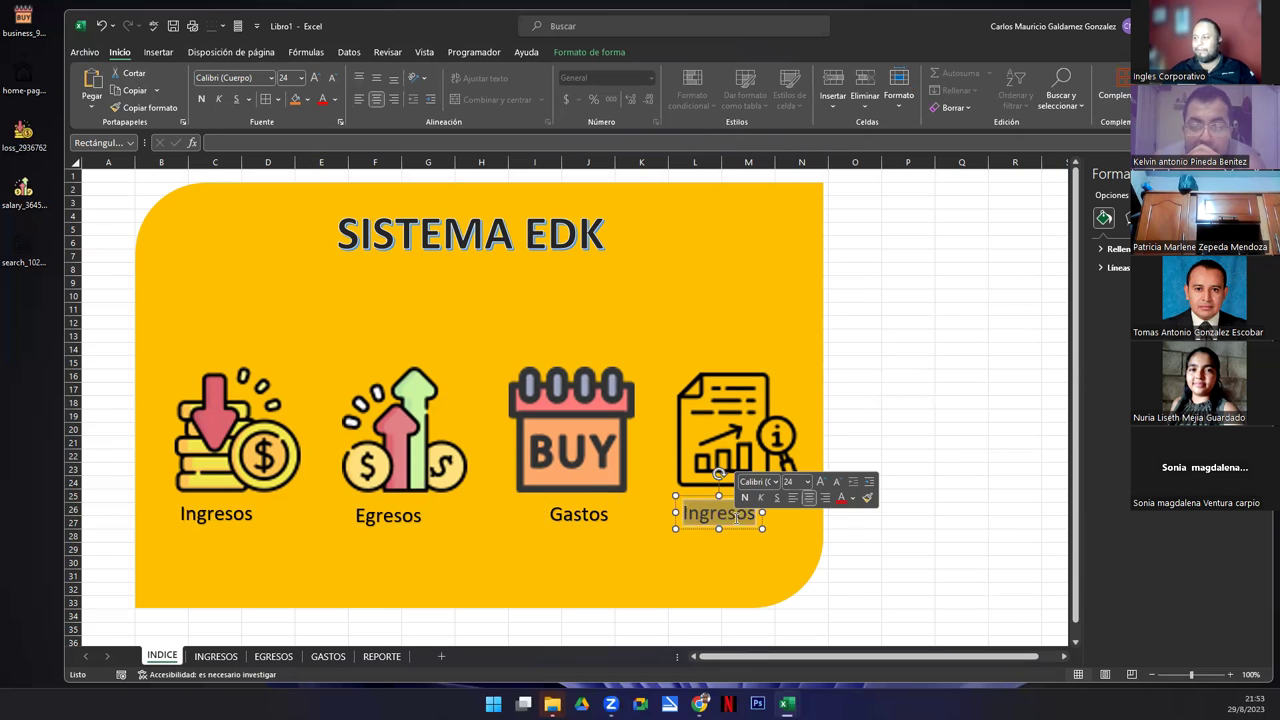
text(Informe)
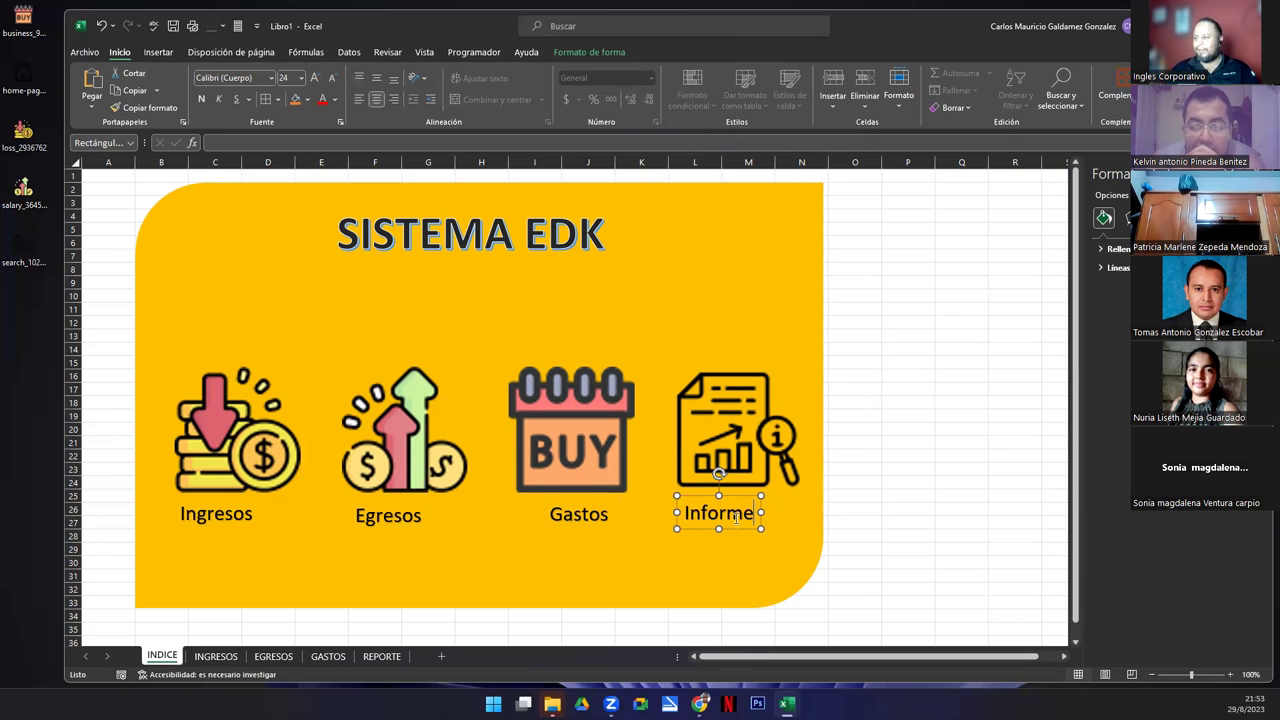
key(BackSpace)
key(BackSpace)
key(BackSpace)
key(BackSpace)
text(Reporte)
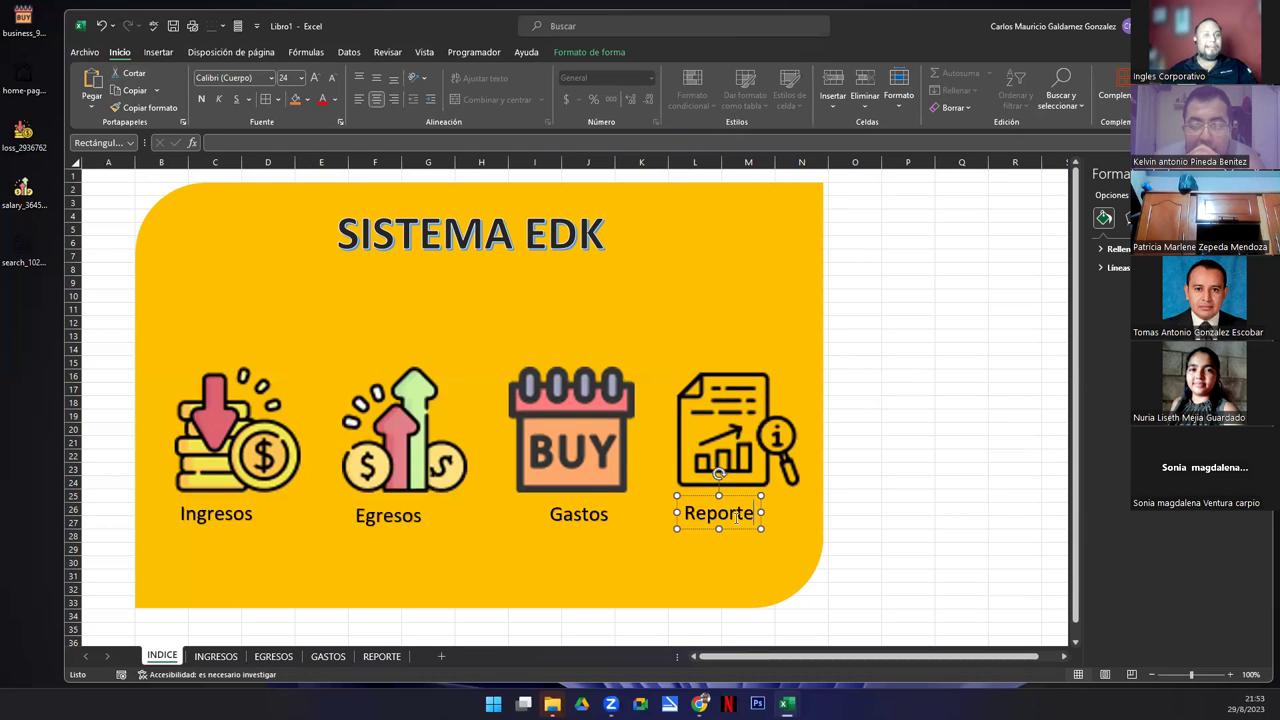
Step: Select all four labels and align them along their bottom edges
shift+click(566, 524)
shift+click(396, 518)
shift+click(232, 513)
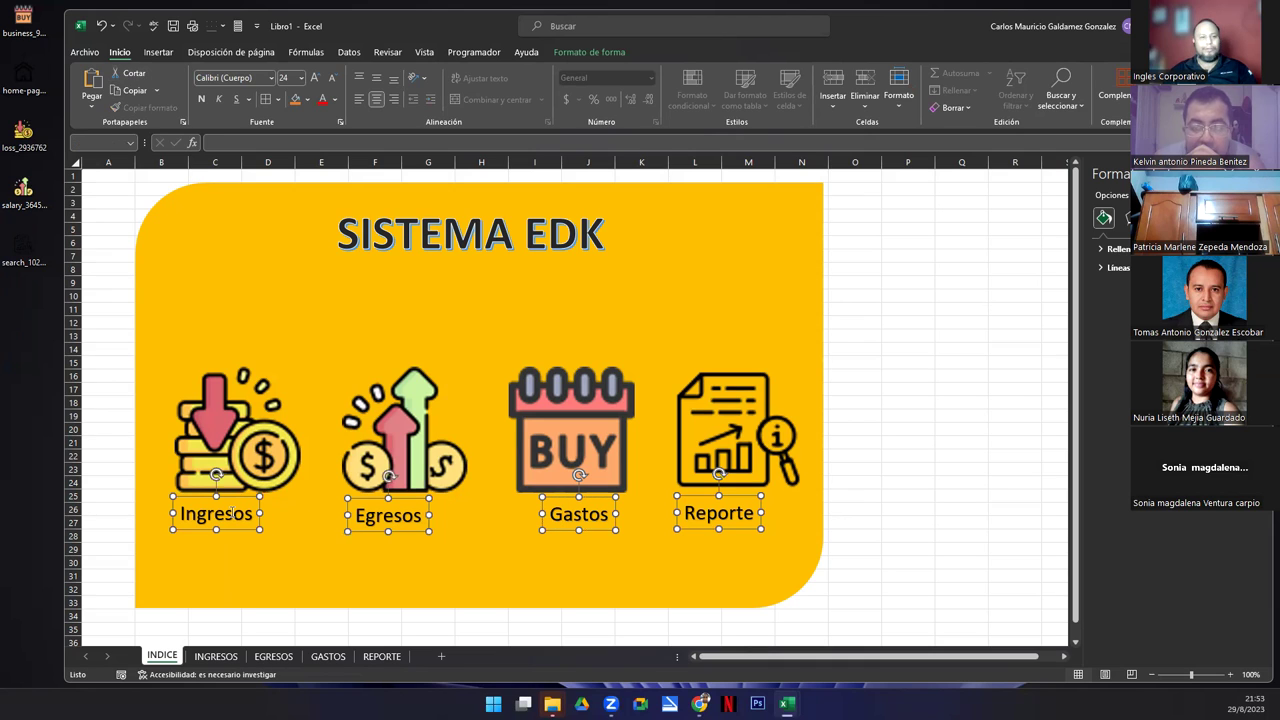
click(587, 55)
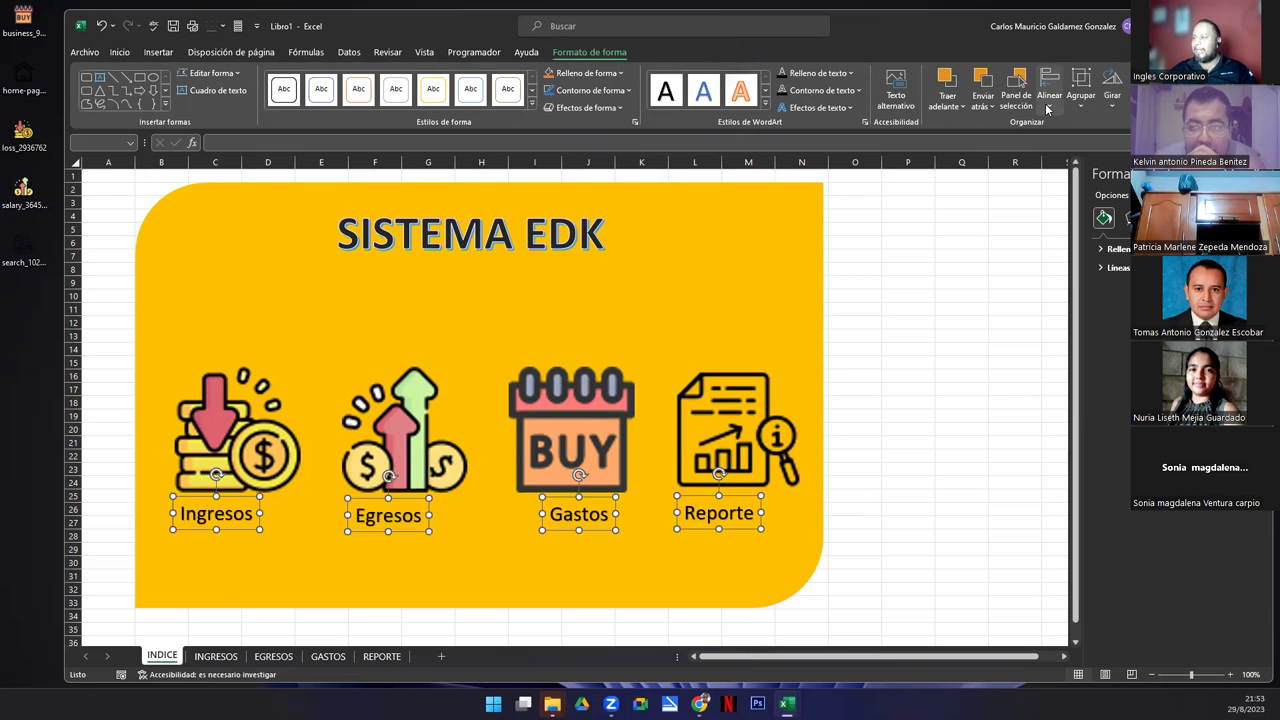
click(1047, 108)
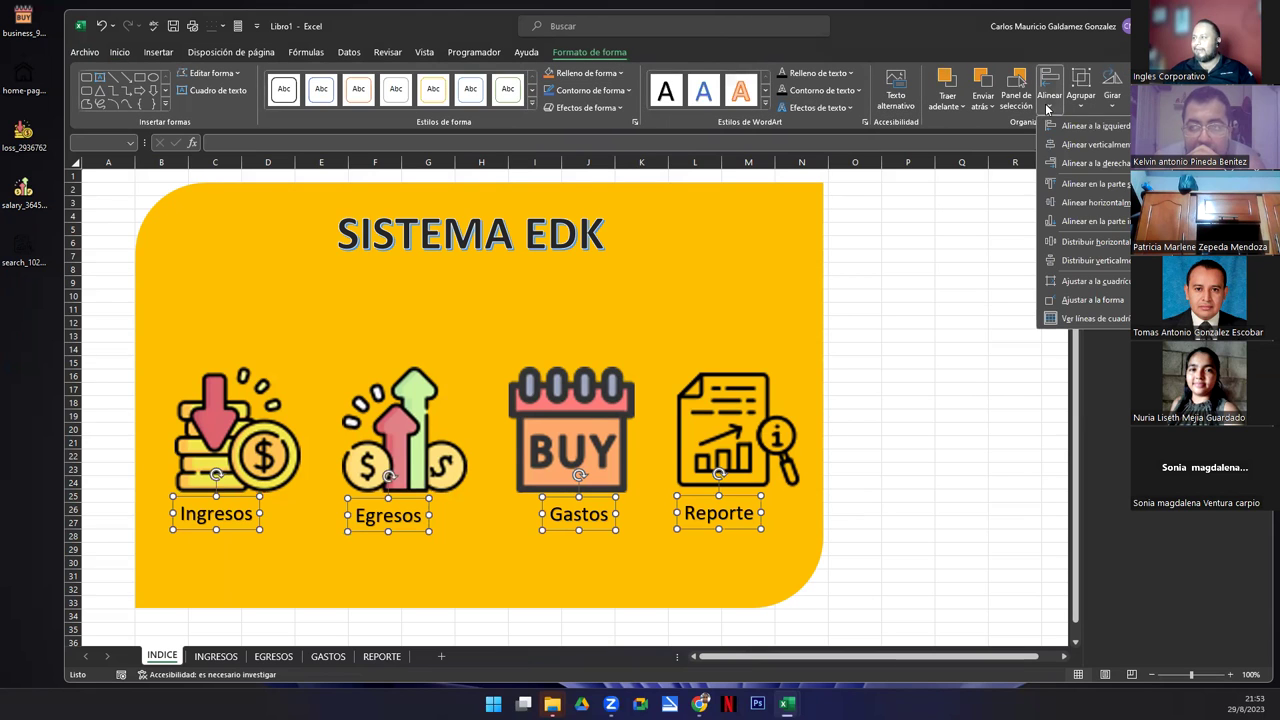
click(1097, 221)
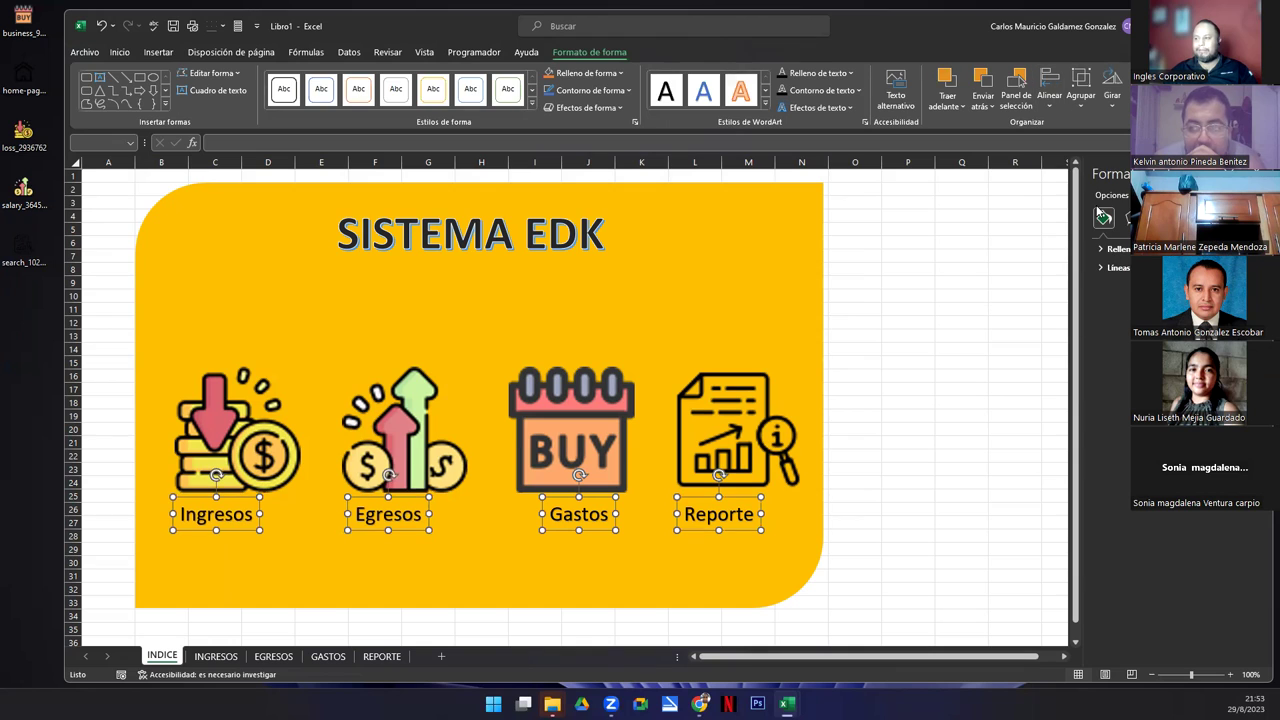
Step: Distribute the four labels evenly and centre them beneath their icons
click(1049, 98)
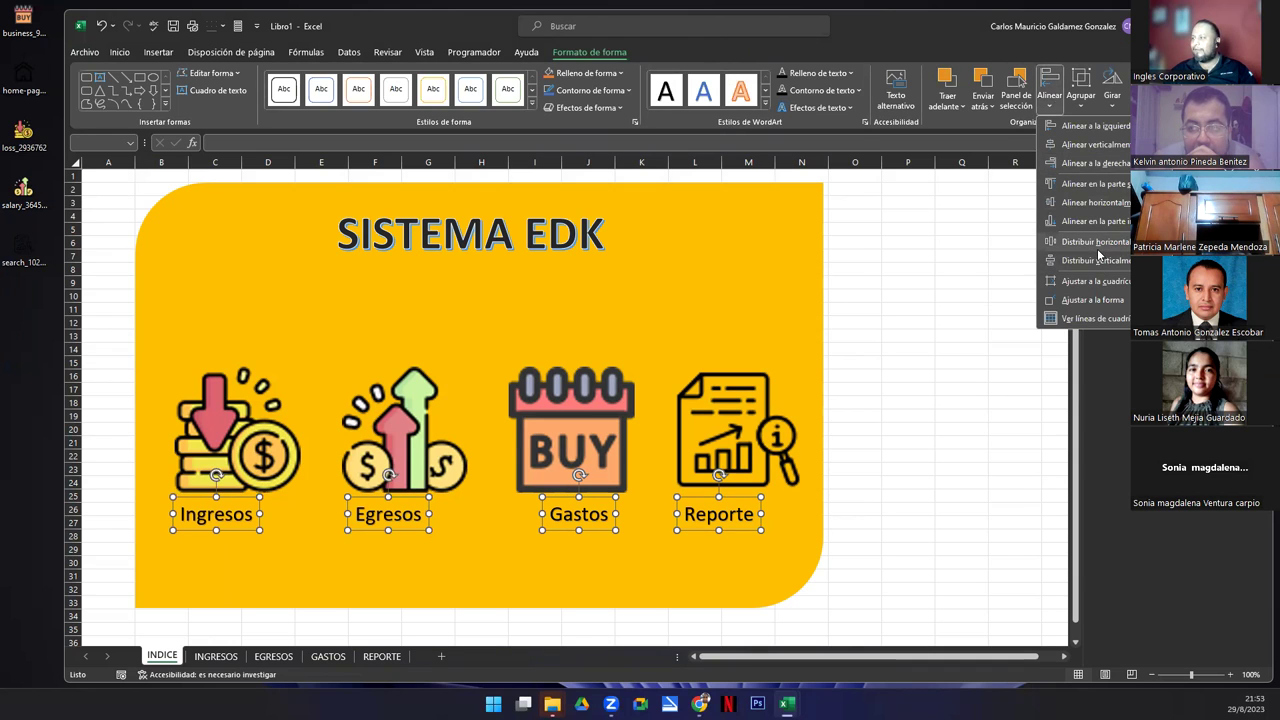
click(1096, 241)
click(566, 530)
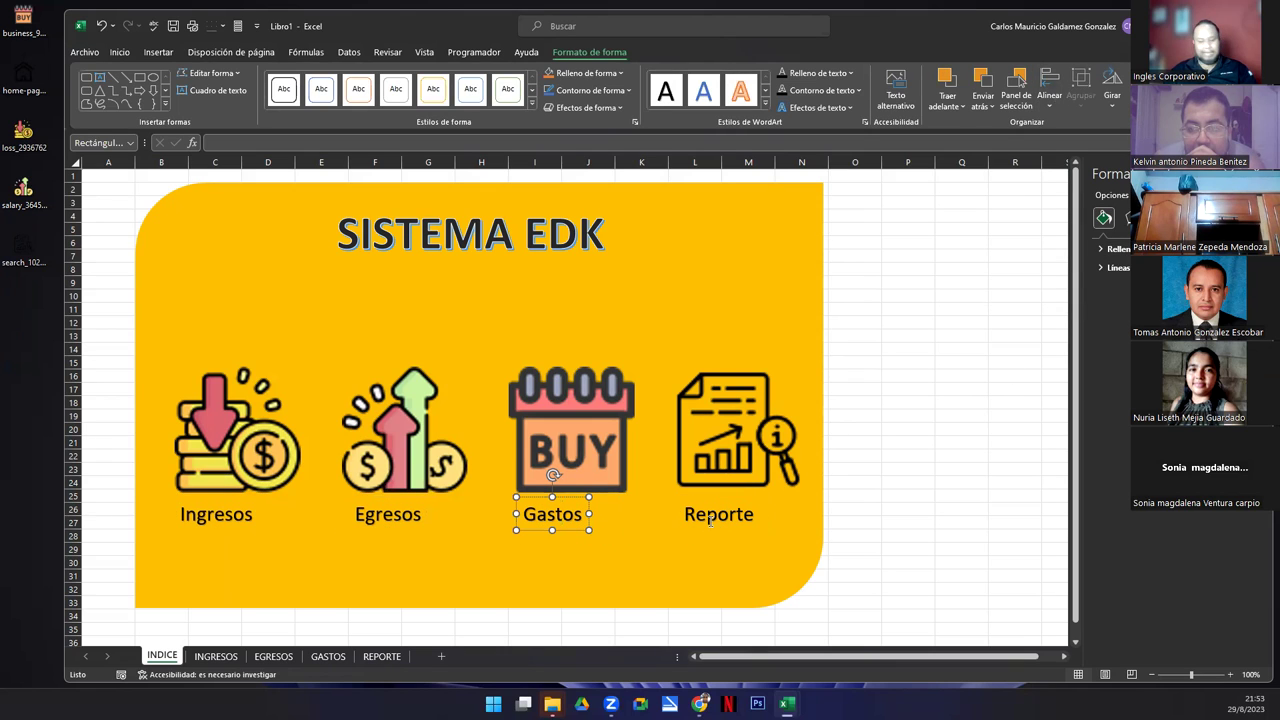
shift+click(709, 517)
shift+click(416, 516)
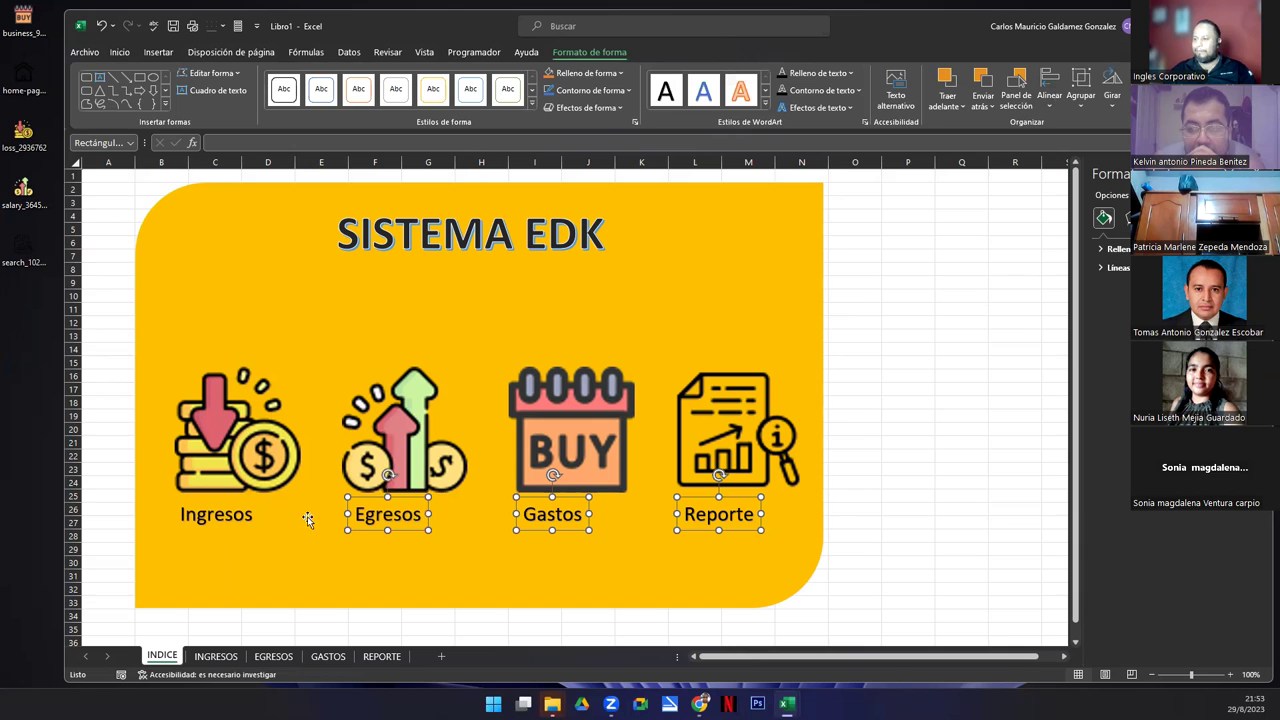
shift+click(230, 515)
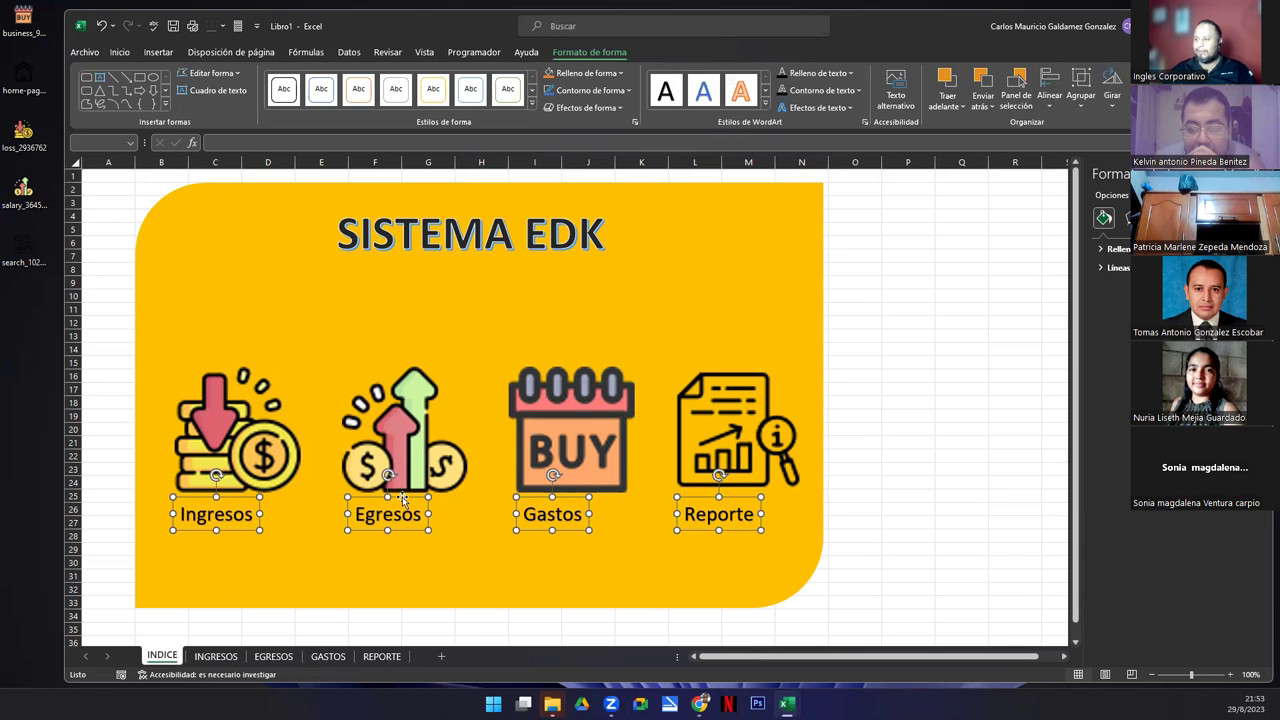
key(Escape)
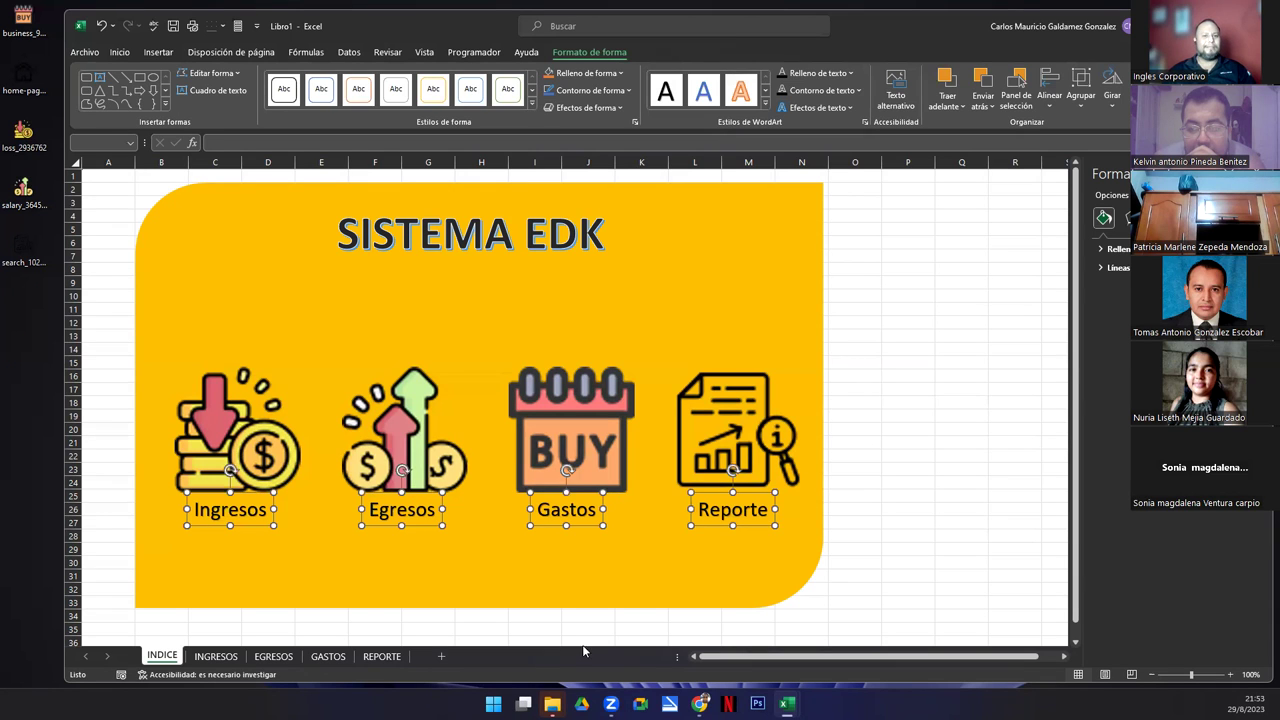
click(894, 390)
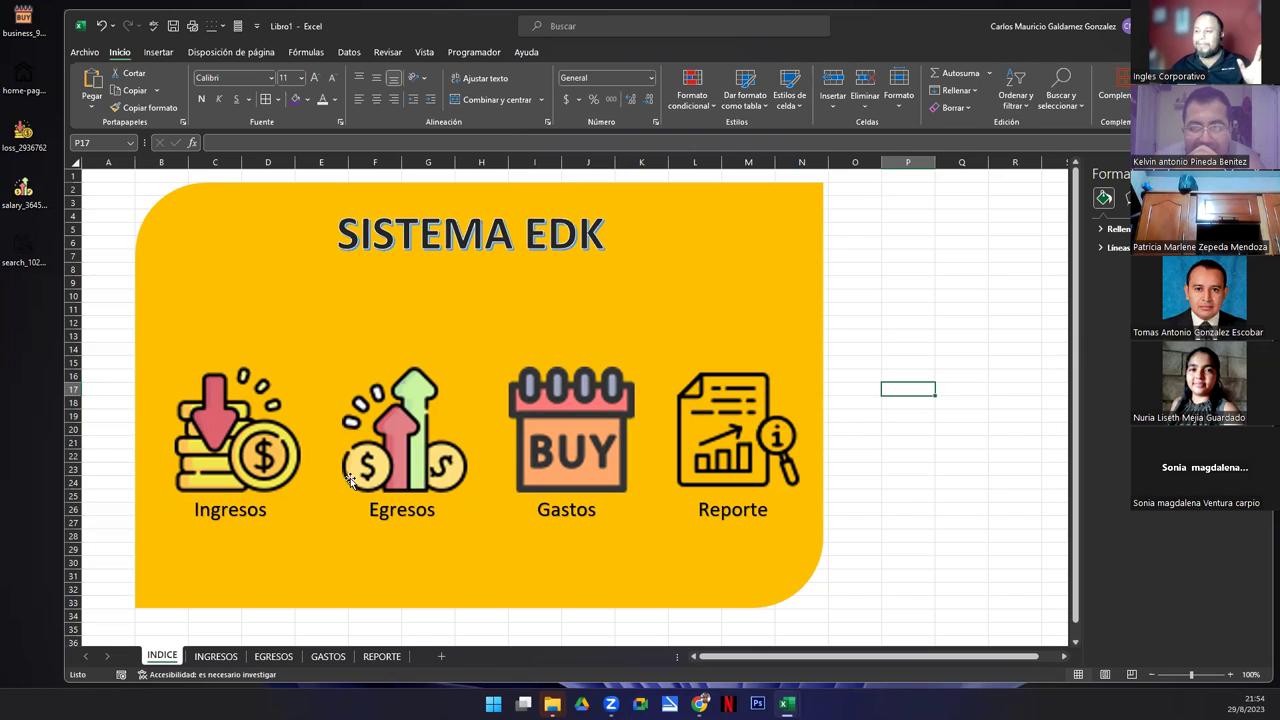
Step: Link the Ingresos icon image to the INGRESOS sheet via Lugar de este documento
click(213, 460)
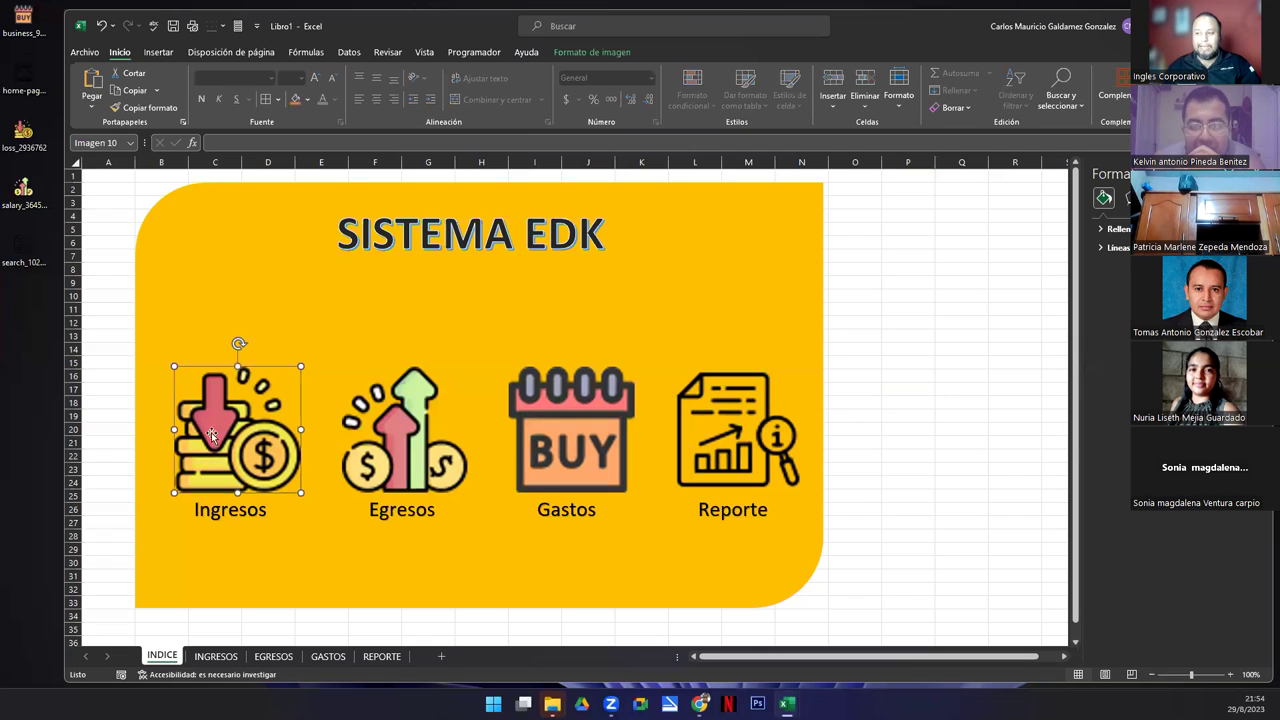
click(229, 510)
click(254, 475)
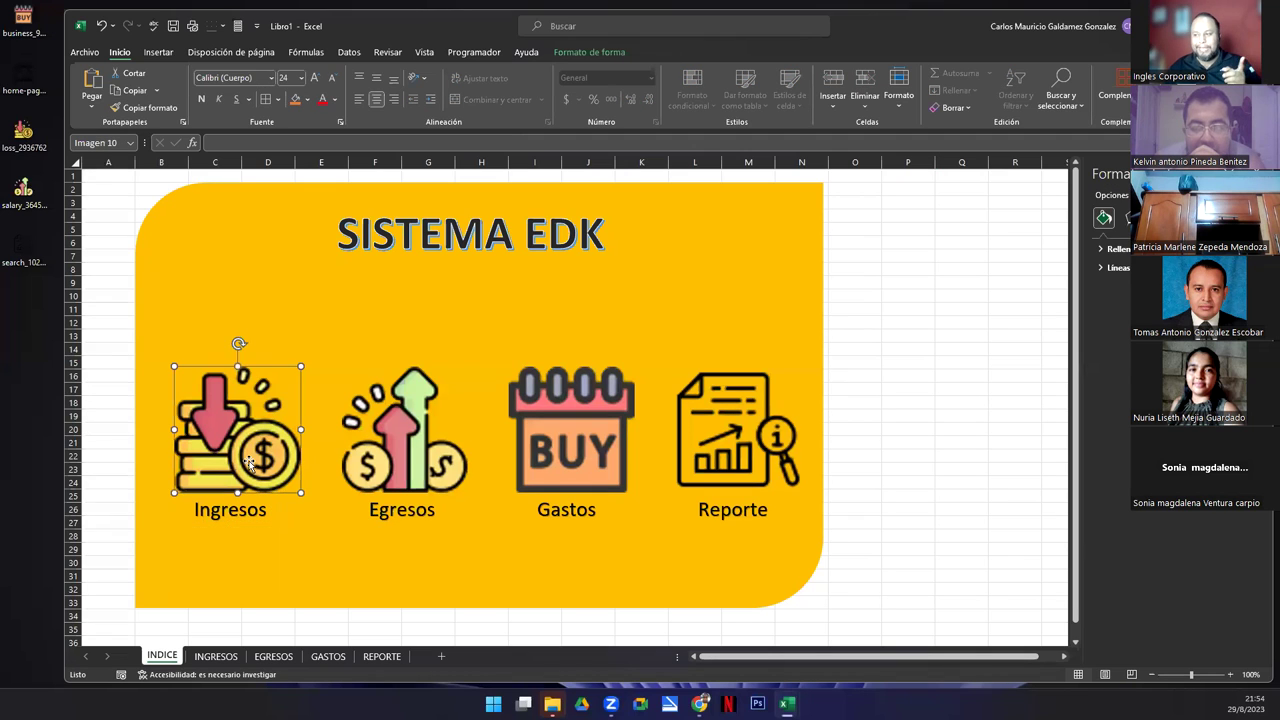
click(463, 470)
click(578, 450)
click(736, 458)
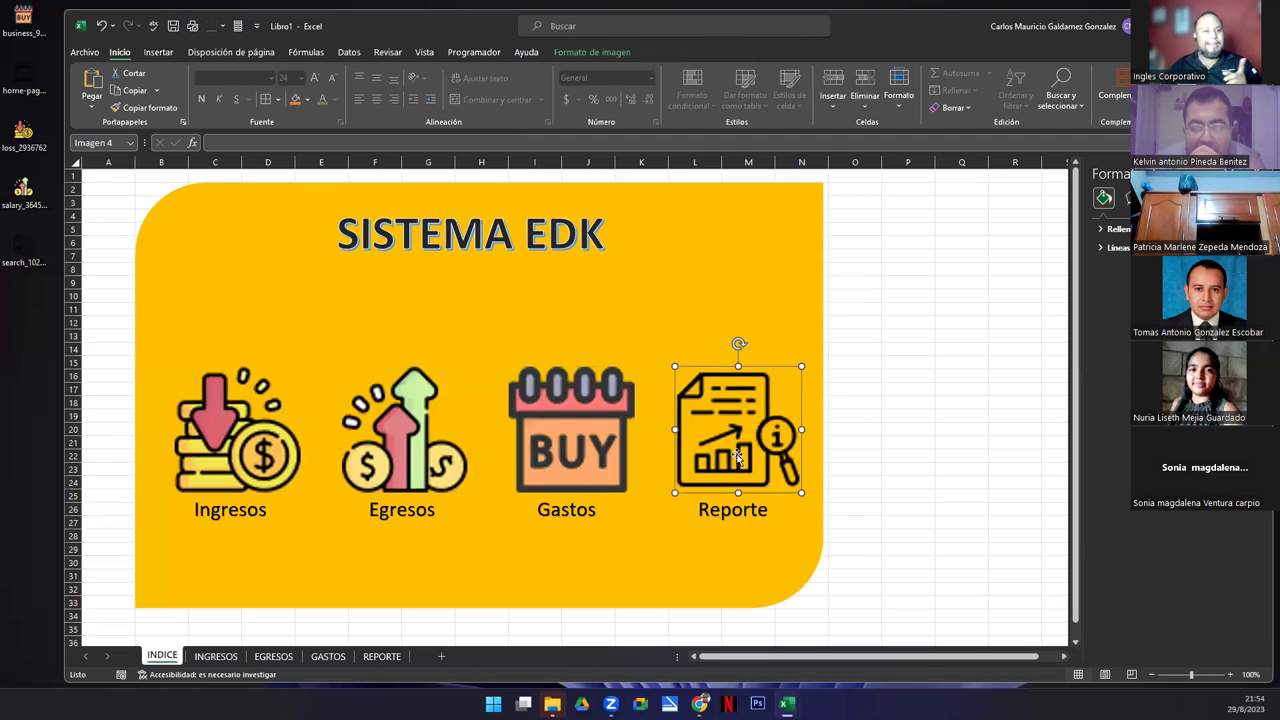
click(207, 454)
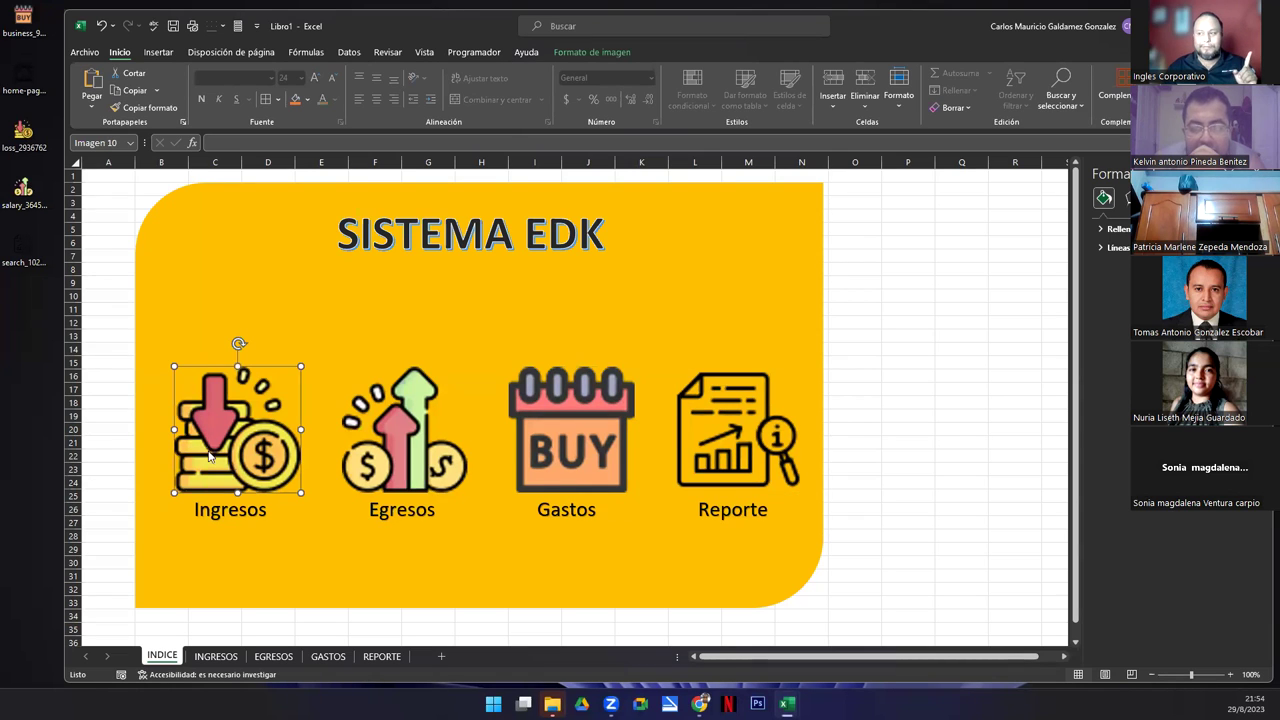
right_click(209, 456)
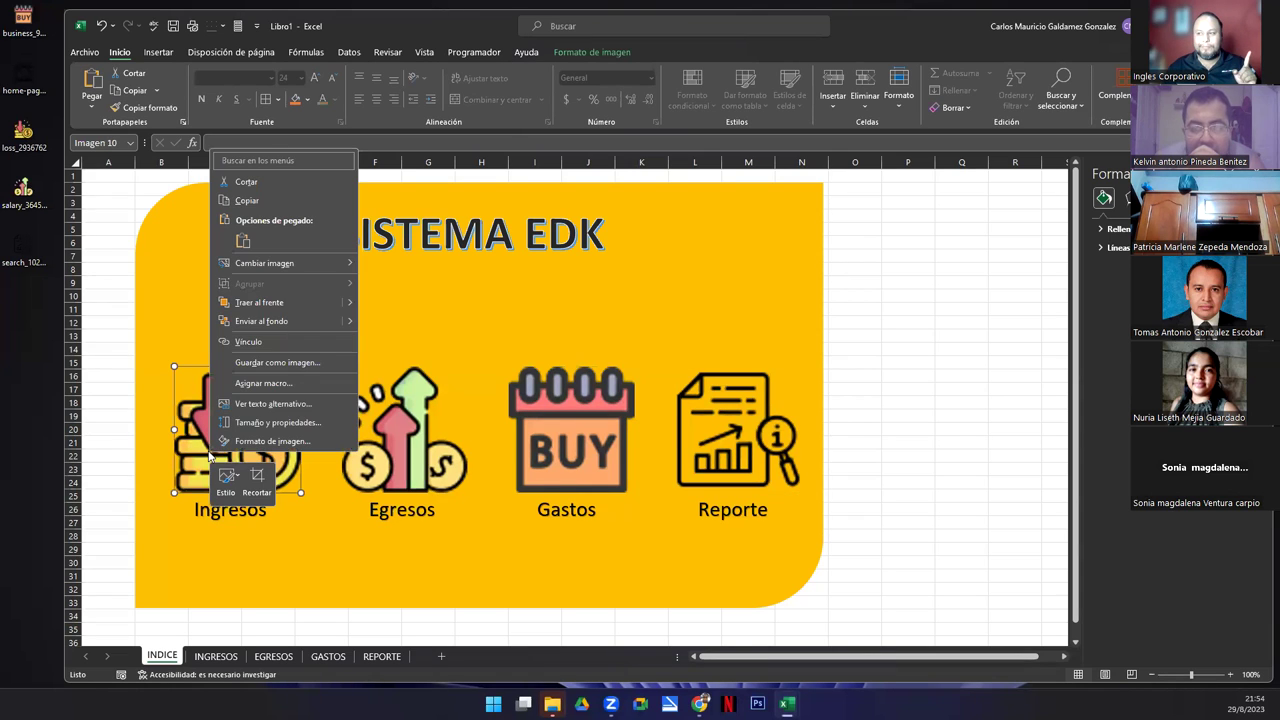
click(245, 346)
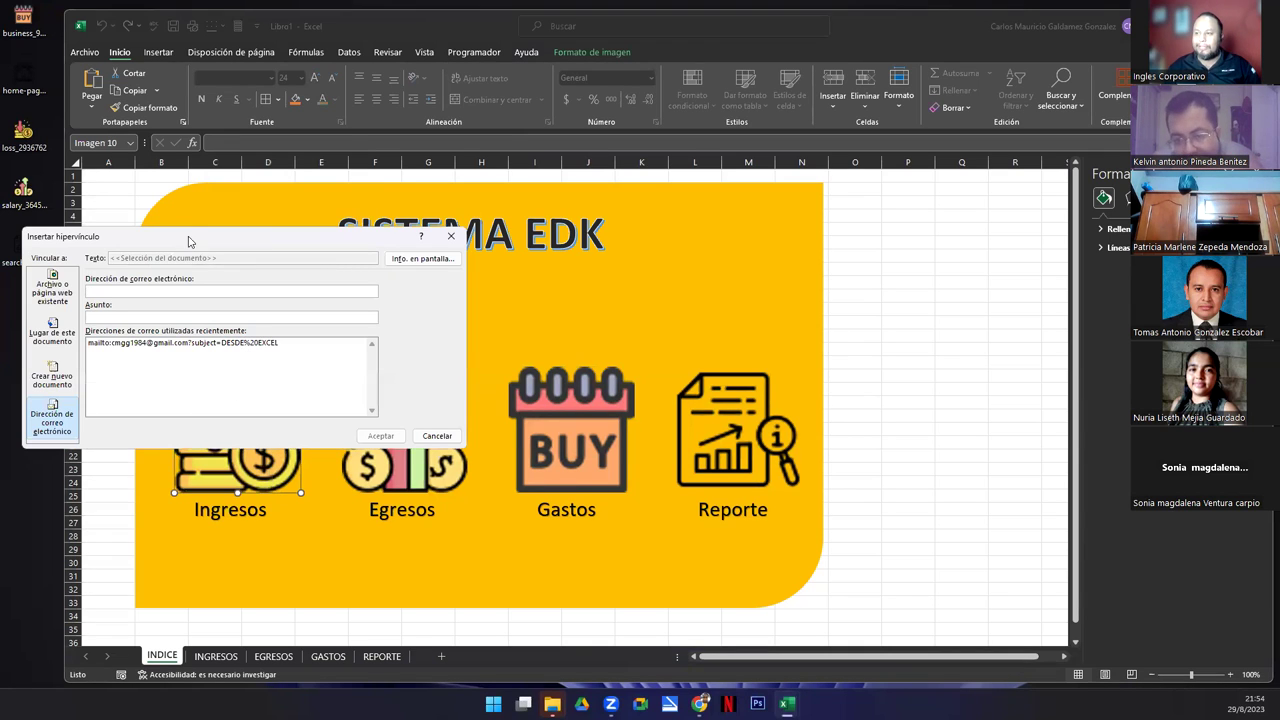
drag(189, 240, 542, 151)
click(405, 244)
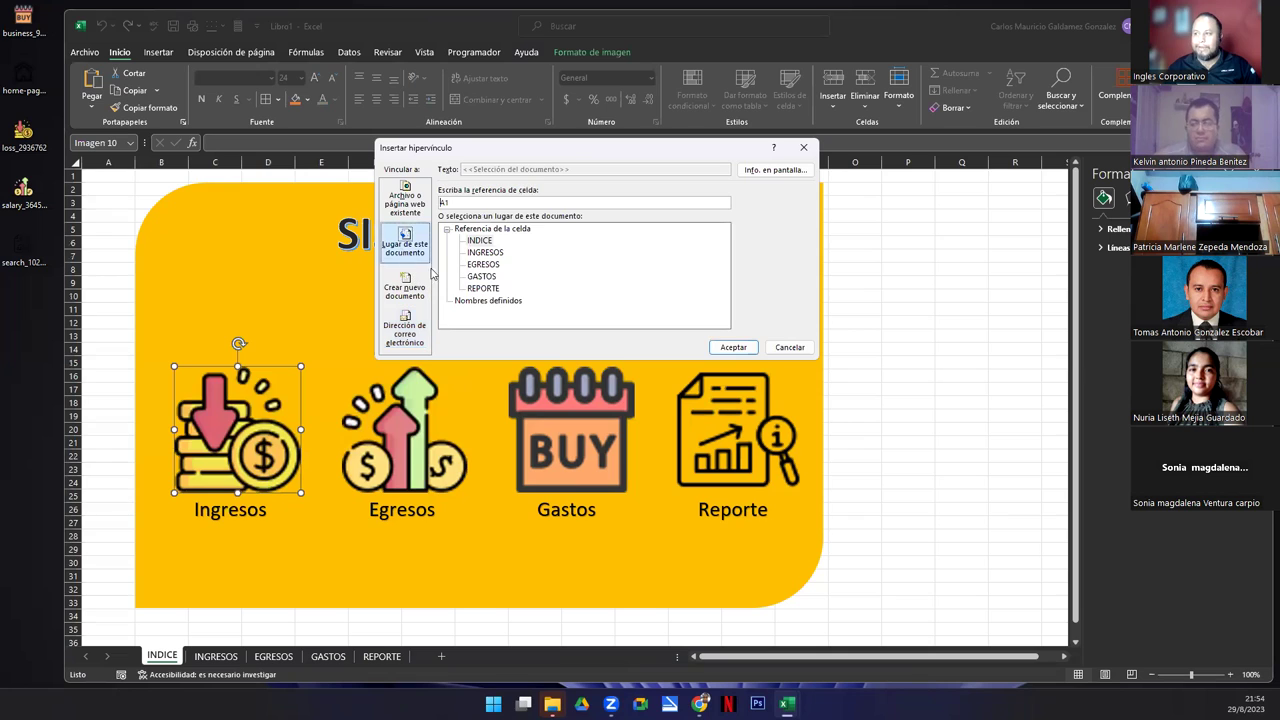
click(486, 252)
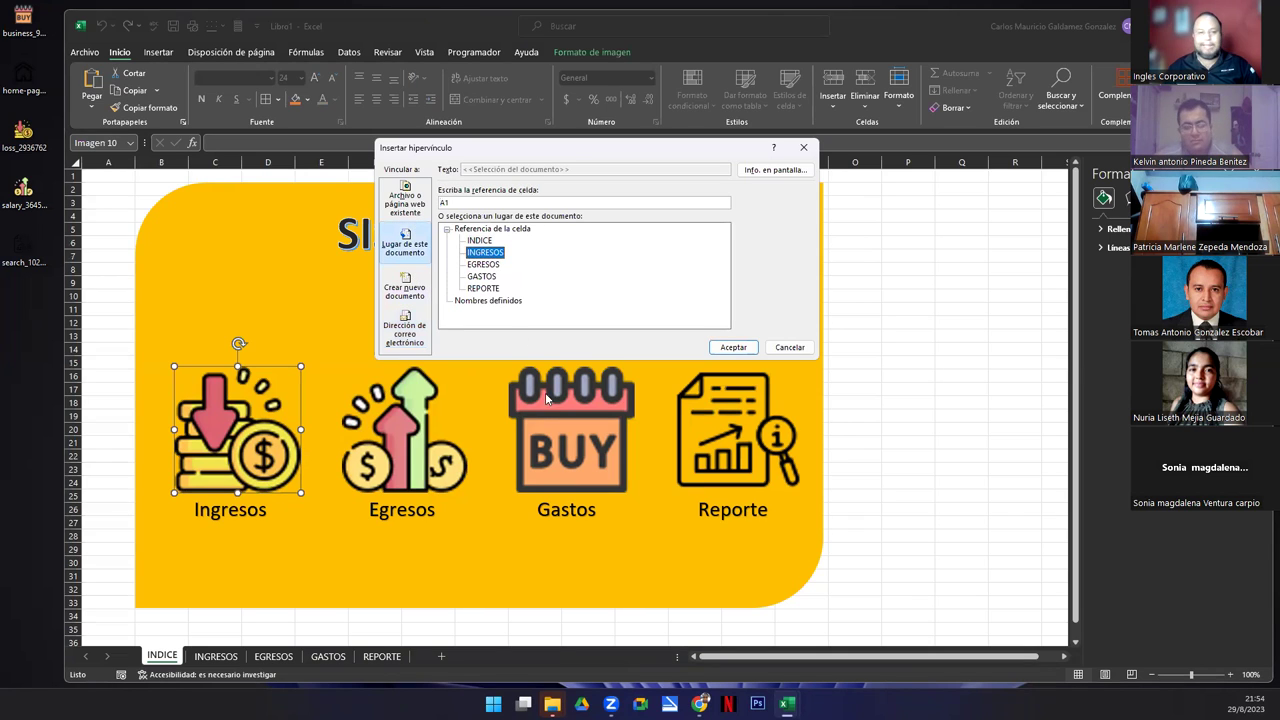
click(724, 350)
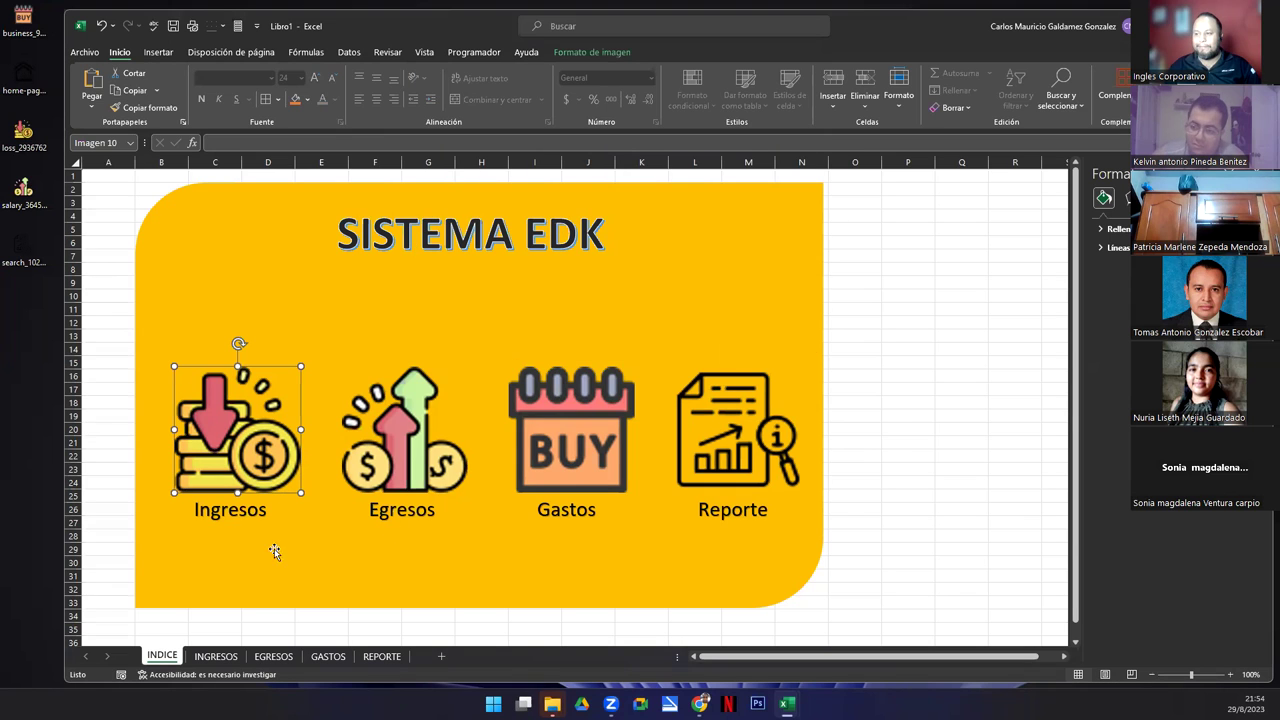
Step: Link the Ingresos text label to the INGRESOS sheet as well
click(224, 511)
double_click(215, 511)
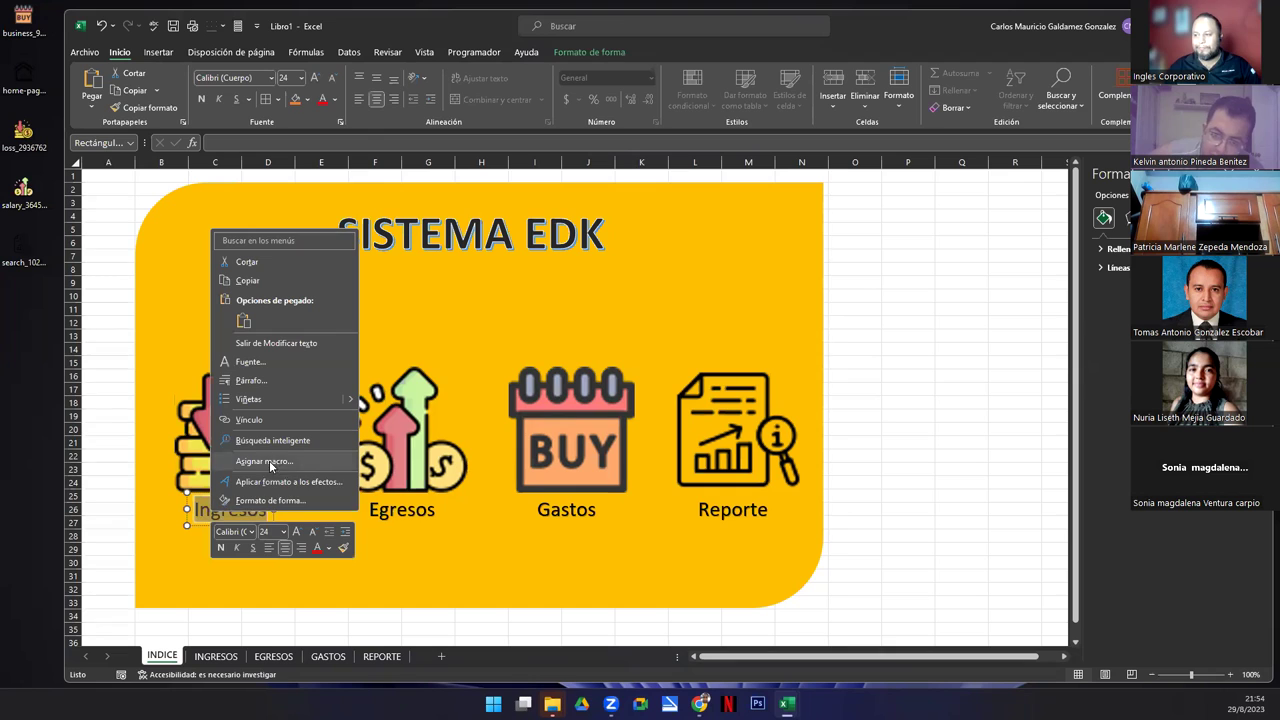
click(265, 421)
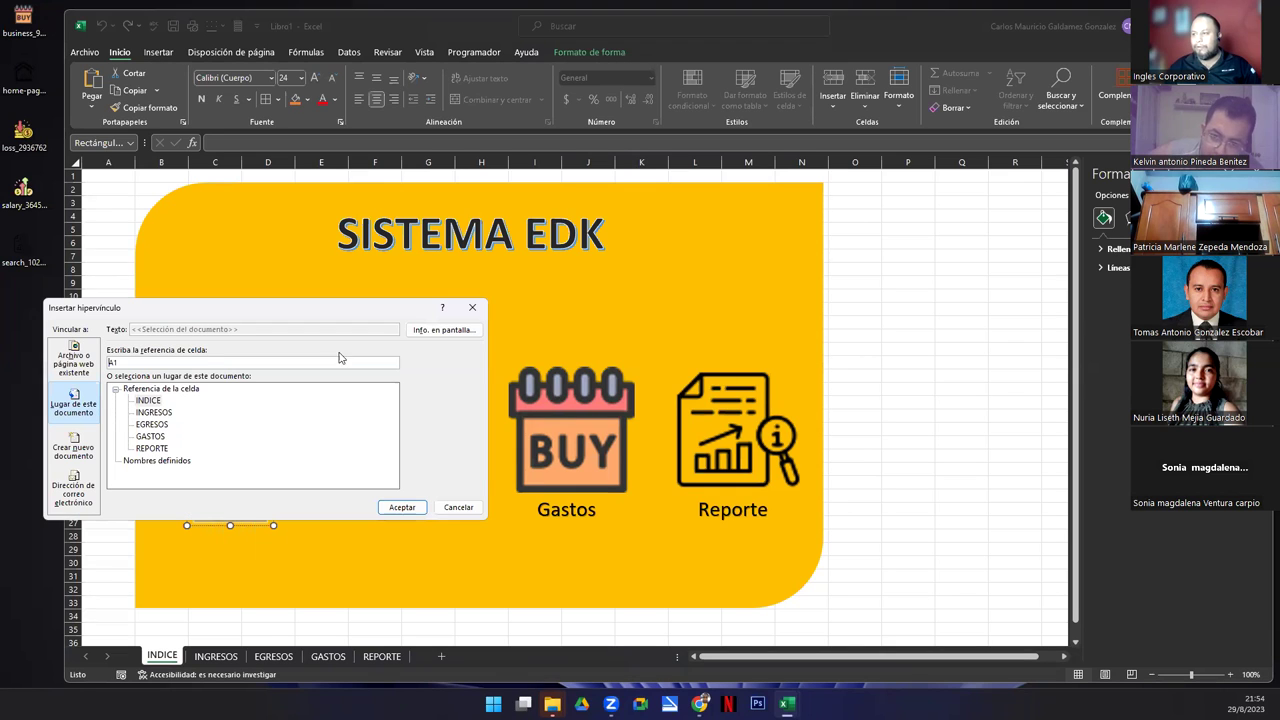
click(155, 412)
click(401, 507)
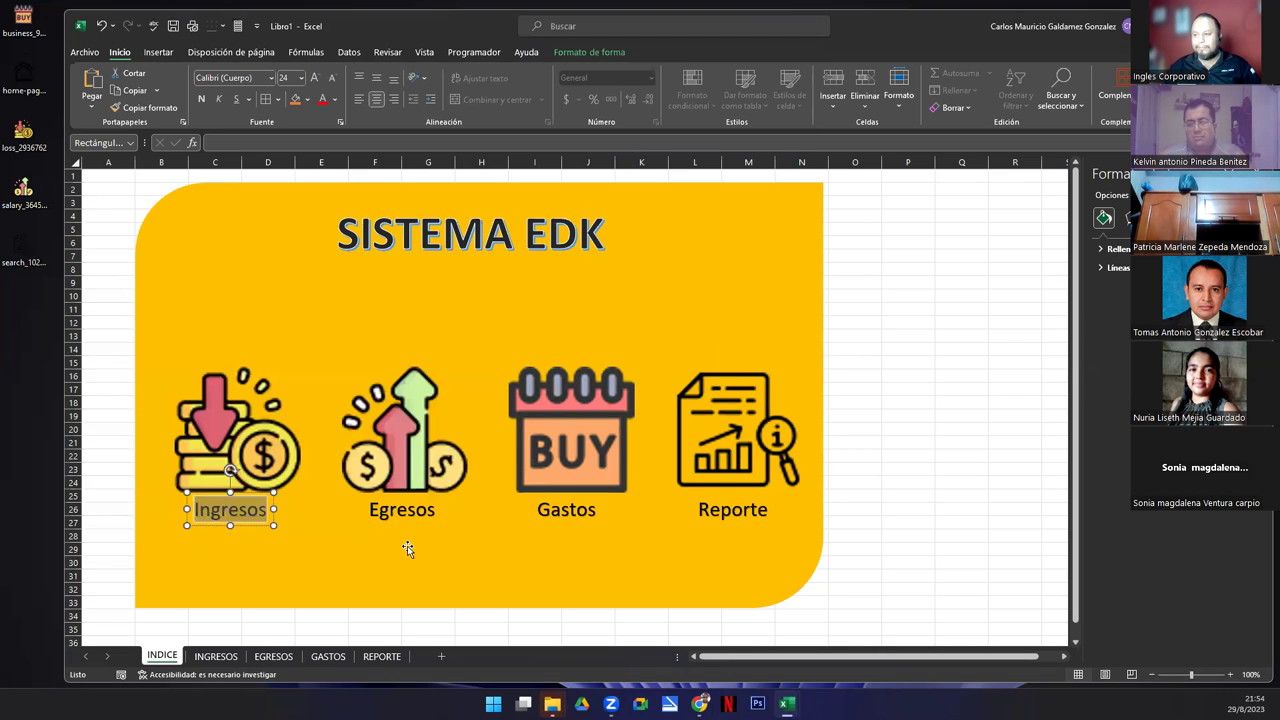
click(388, 452)
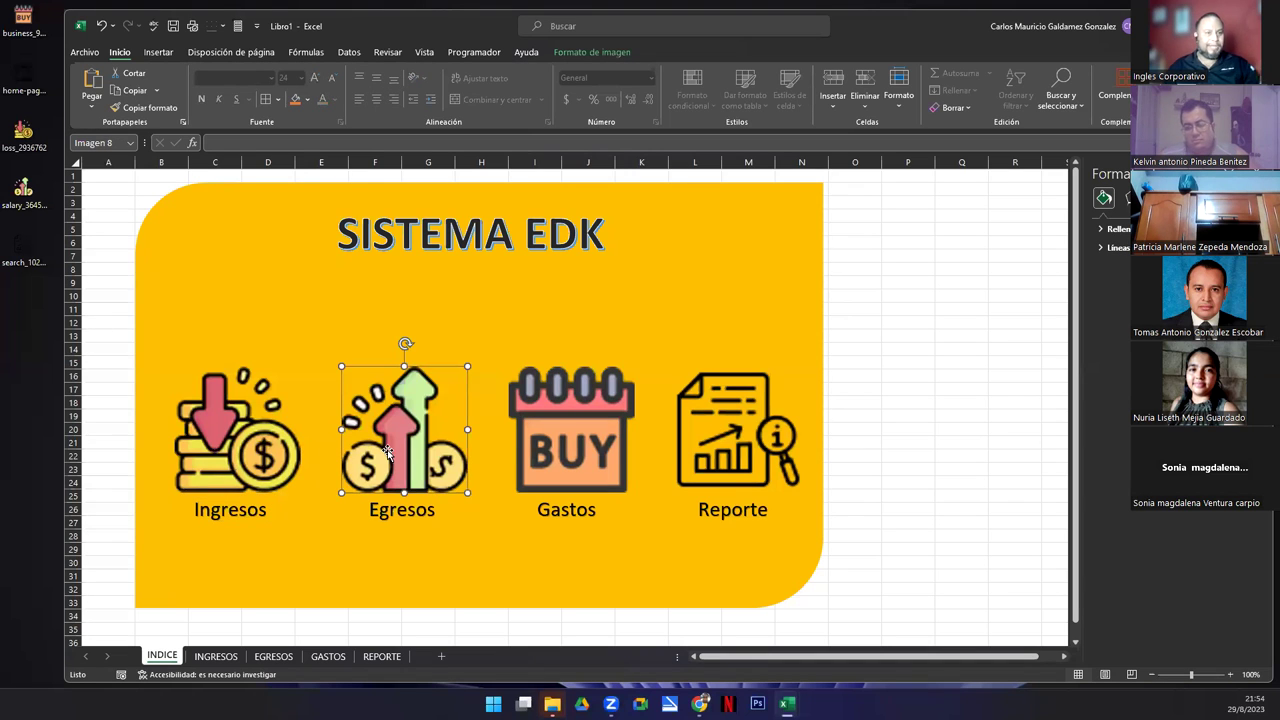
Step: Link the Egresos icon and its label to the EGRESOS sheet
right_click(388, 452)
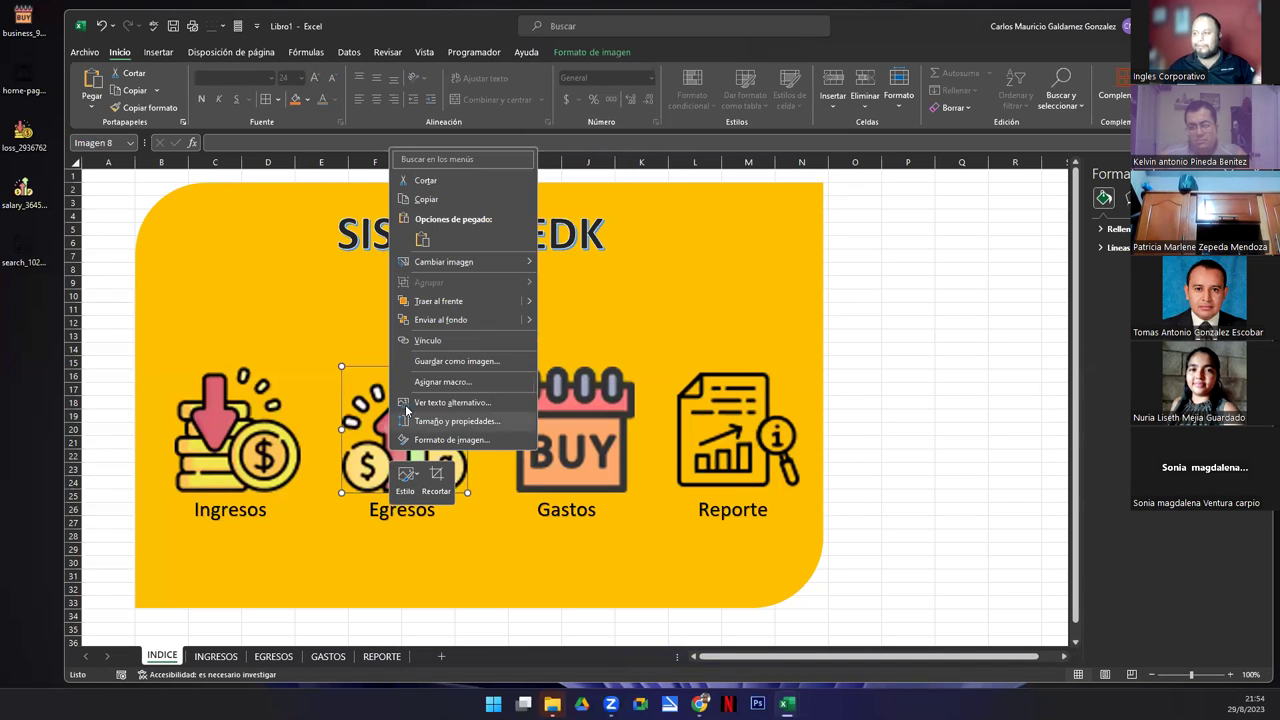
click(436, 345)
click(322, 346)
click(565, 430)
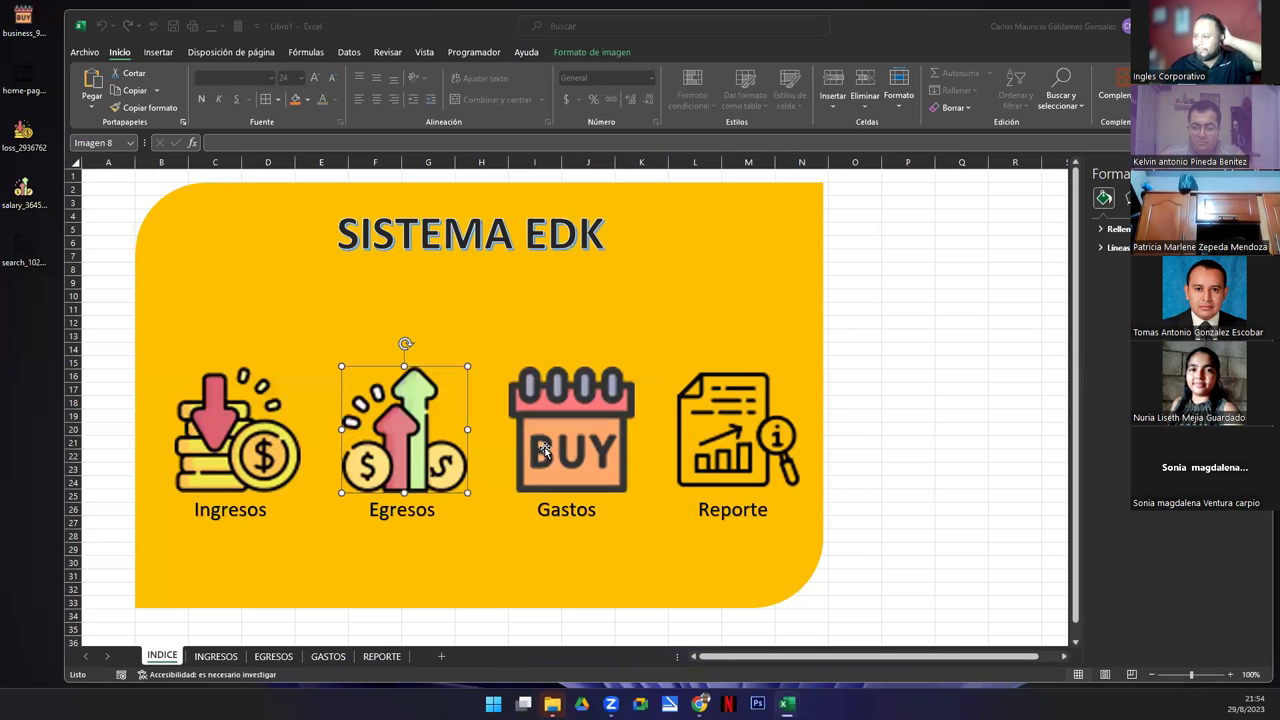
double_click(400, 510)
right_click(400, 510)
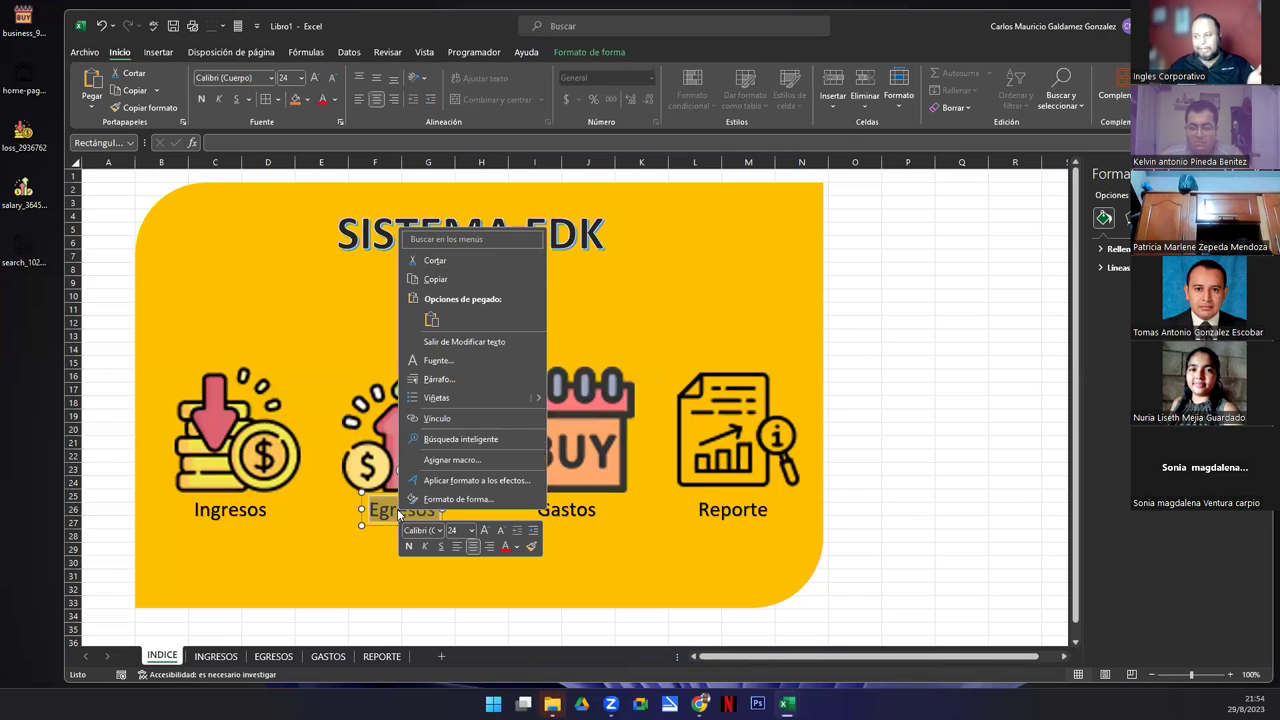
click(442, 419)
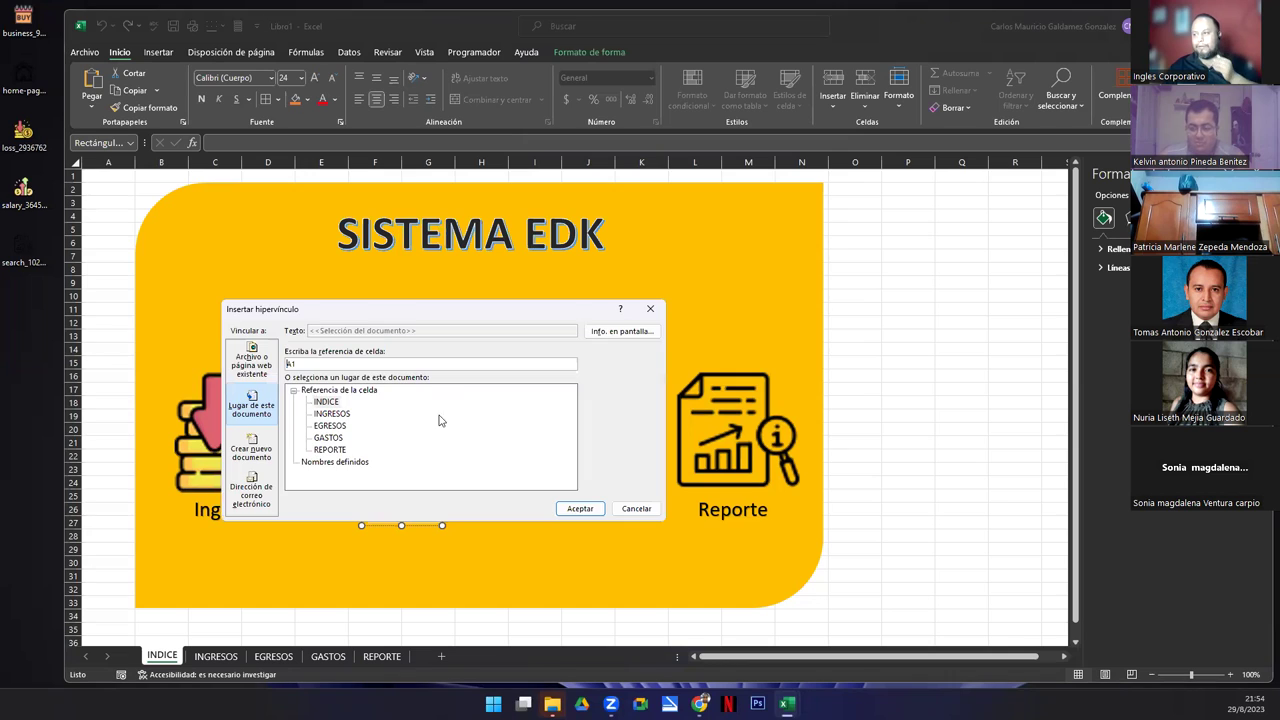
click(330, 425)
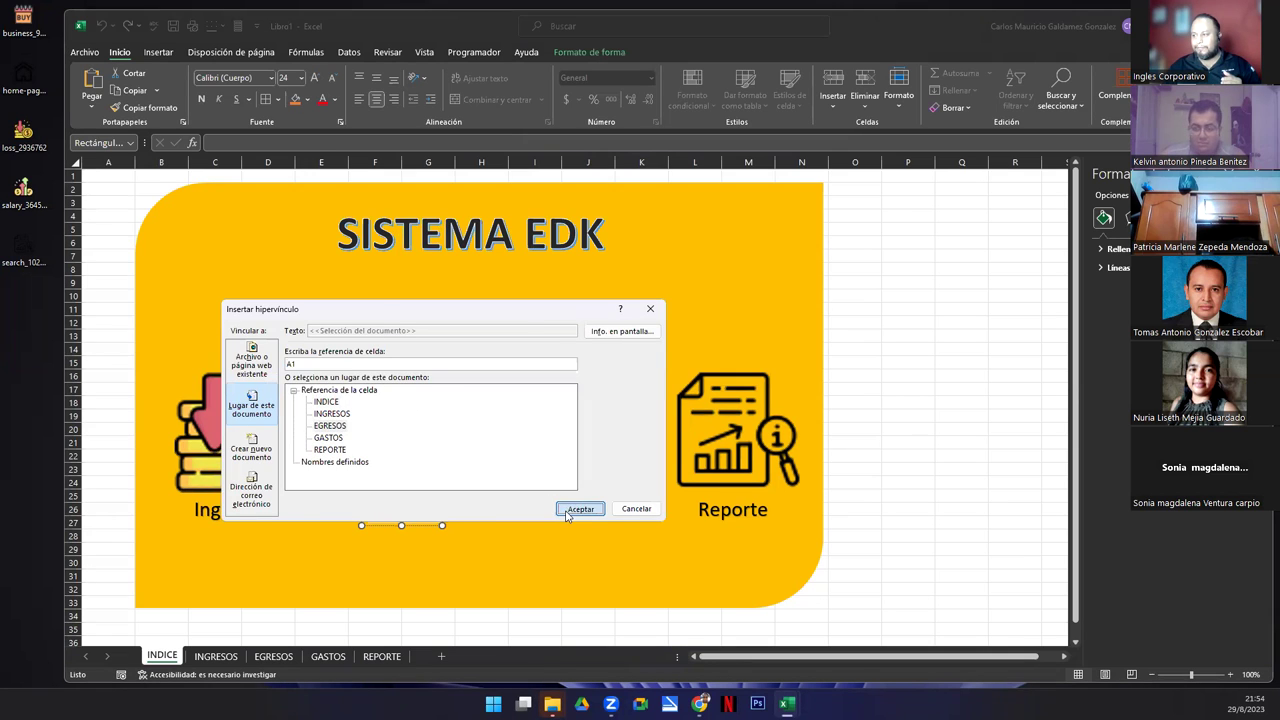
click(578, 508)
Step: Link the Gastos icon and its label to the GASTOS sheet
click(569, 447)
right_click(569, 447)
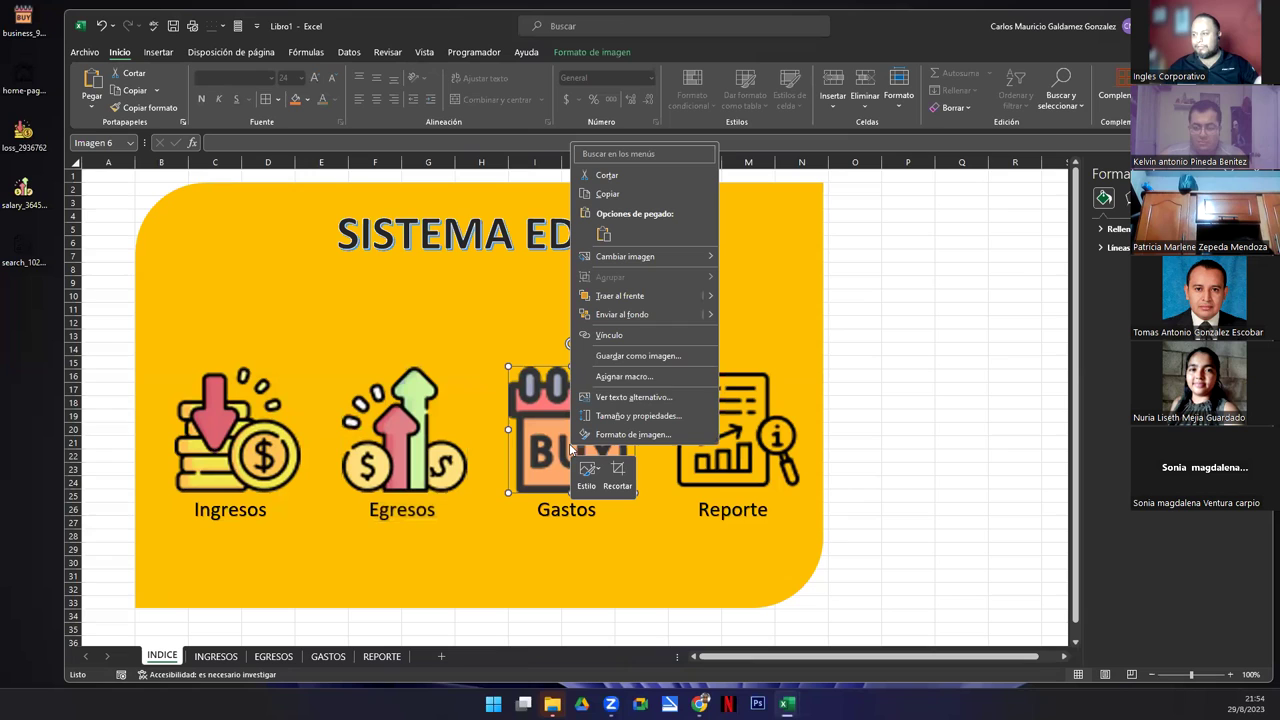
click(616, 337)
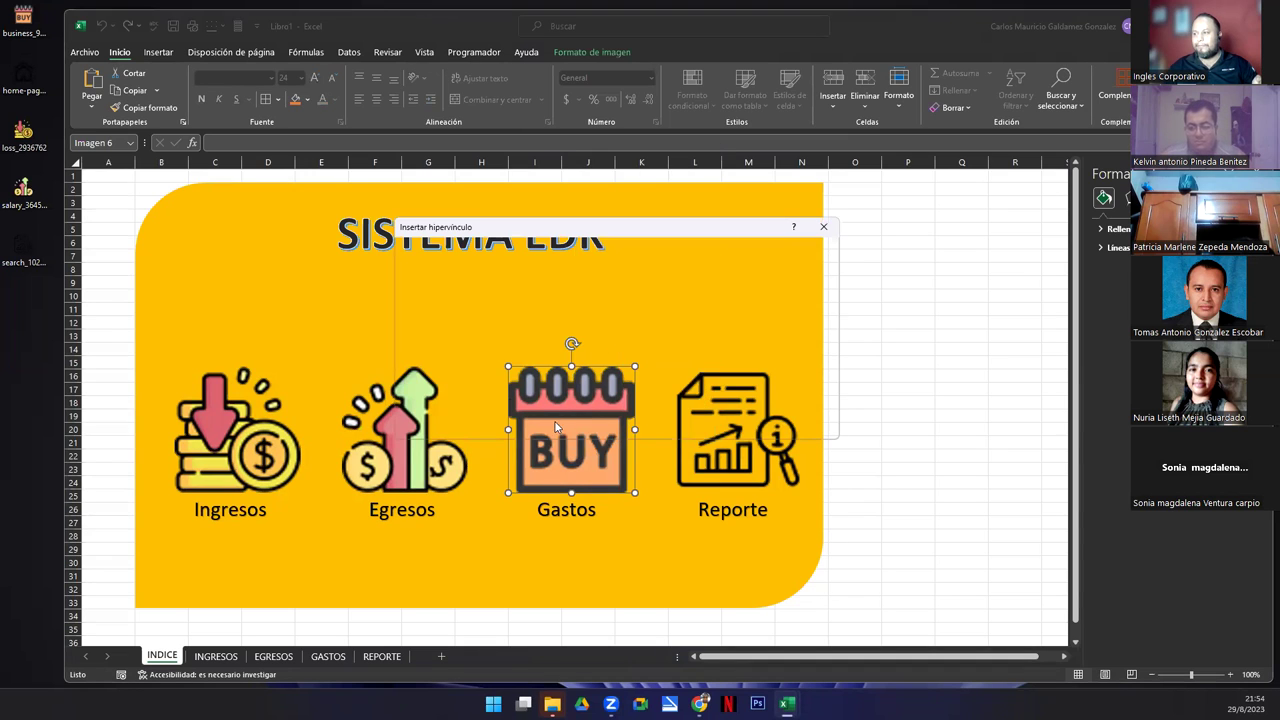
click(502, 356)
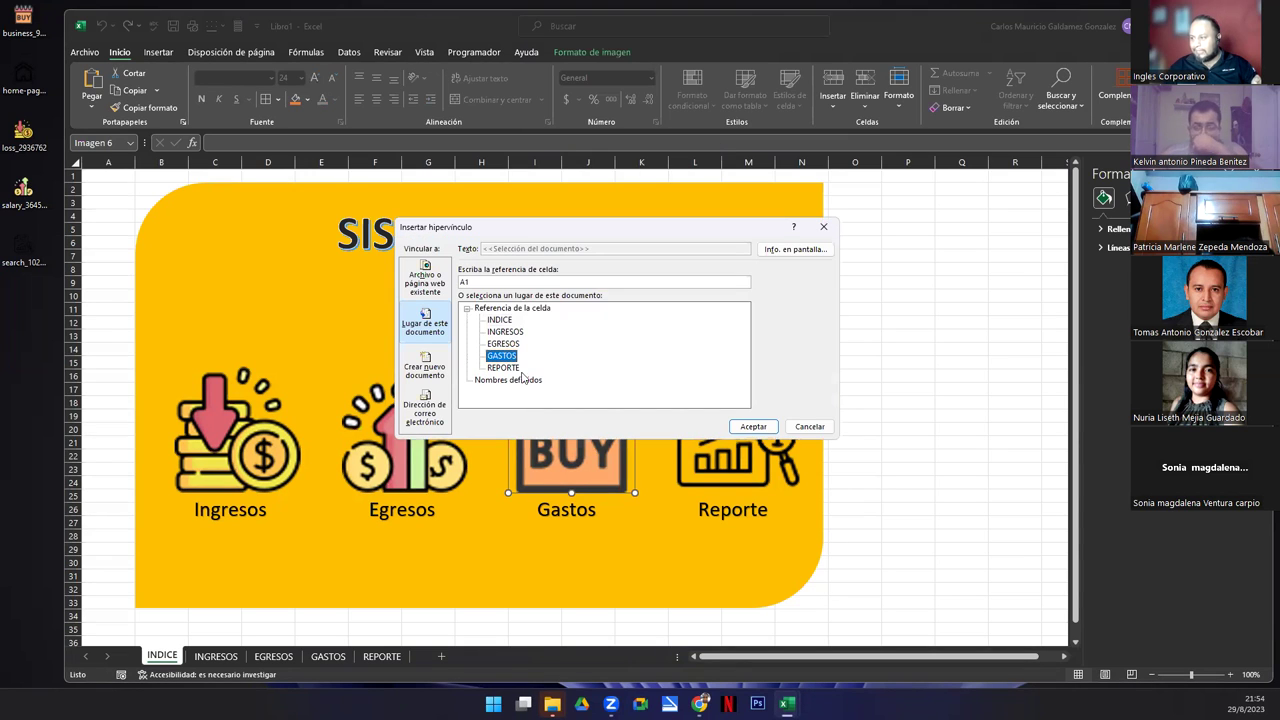
click(752, 427)
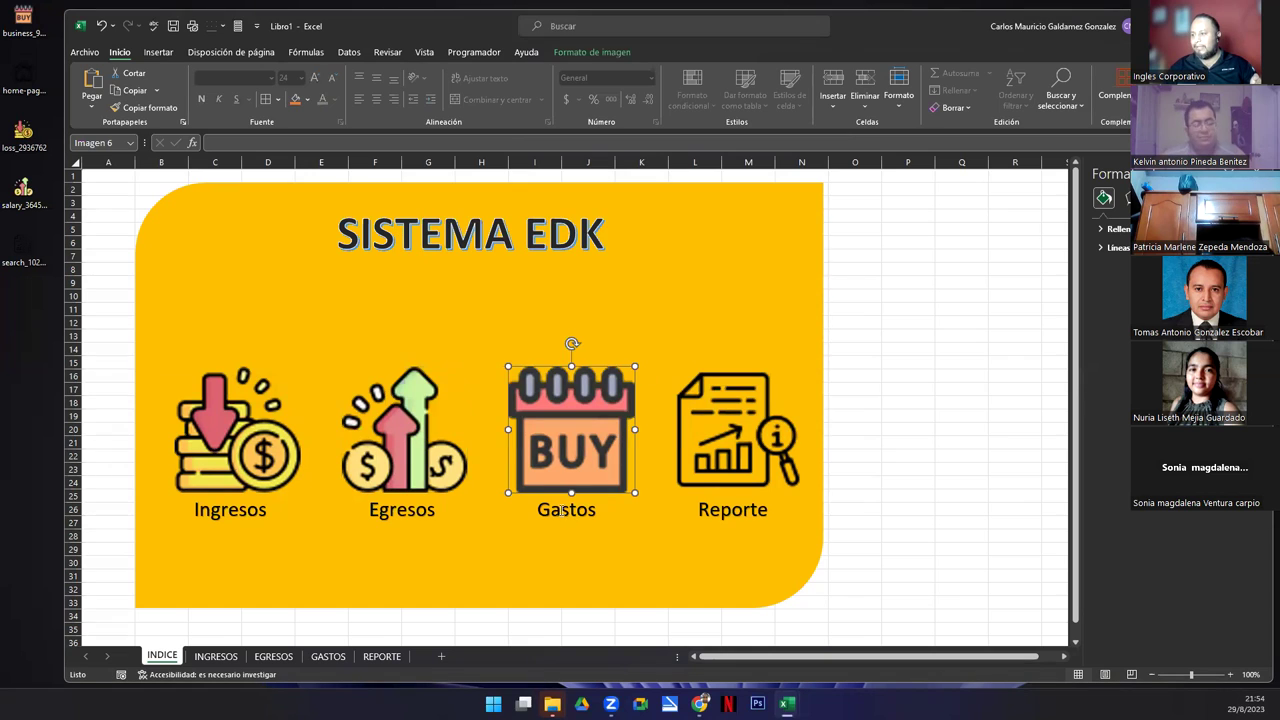
double_click(564, 512)
right_click(564, 512)
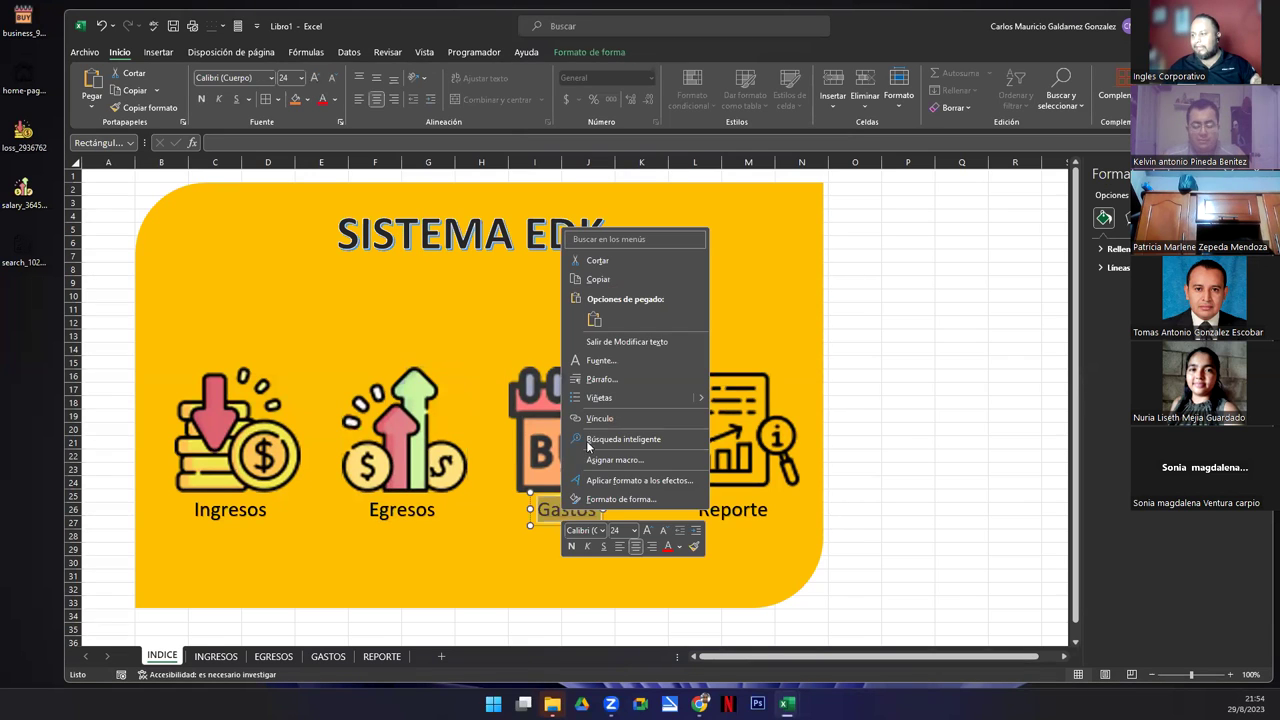
click(593, 435)
click(484, 444)
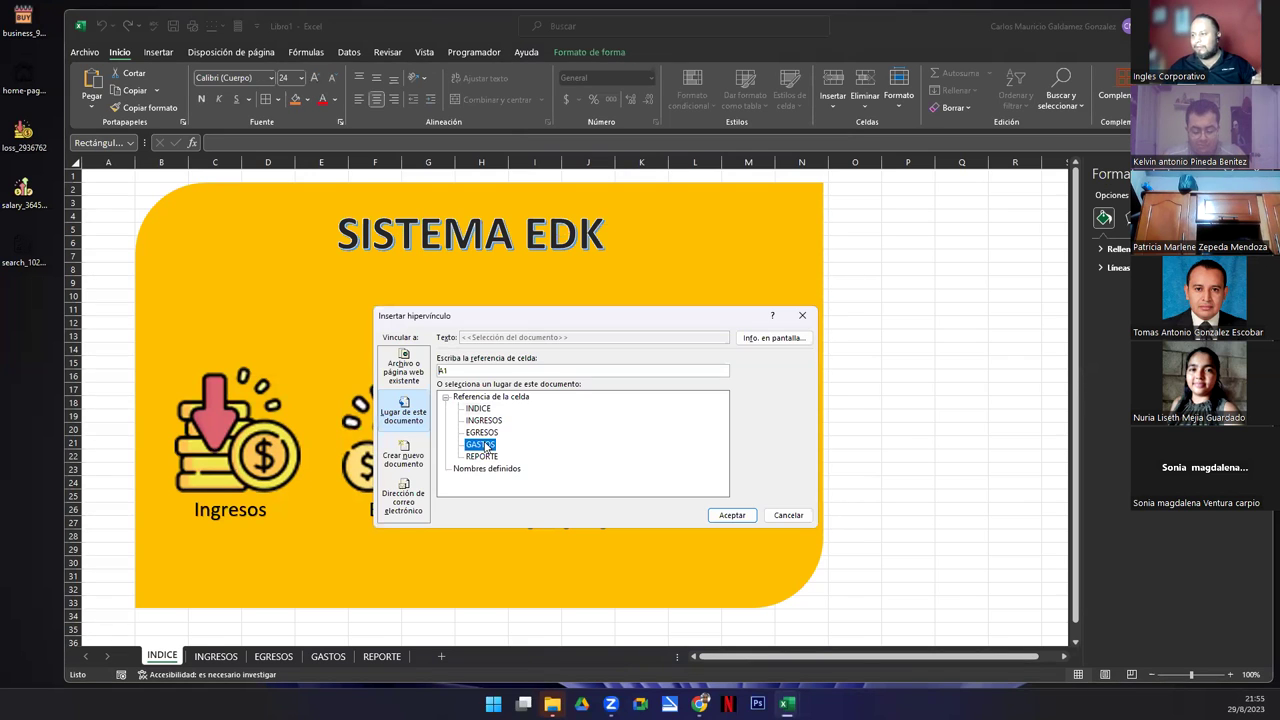
click(731, 514)
Step: Link the Reporte icon image to the REPORTE sheet
click(736, 446)
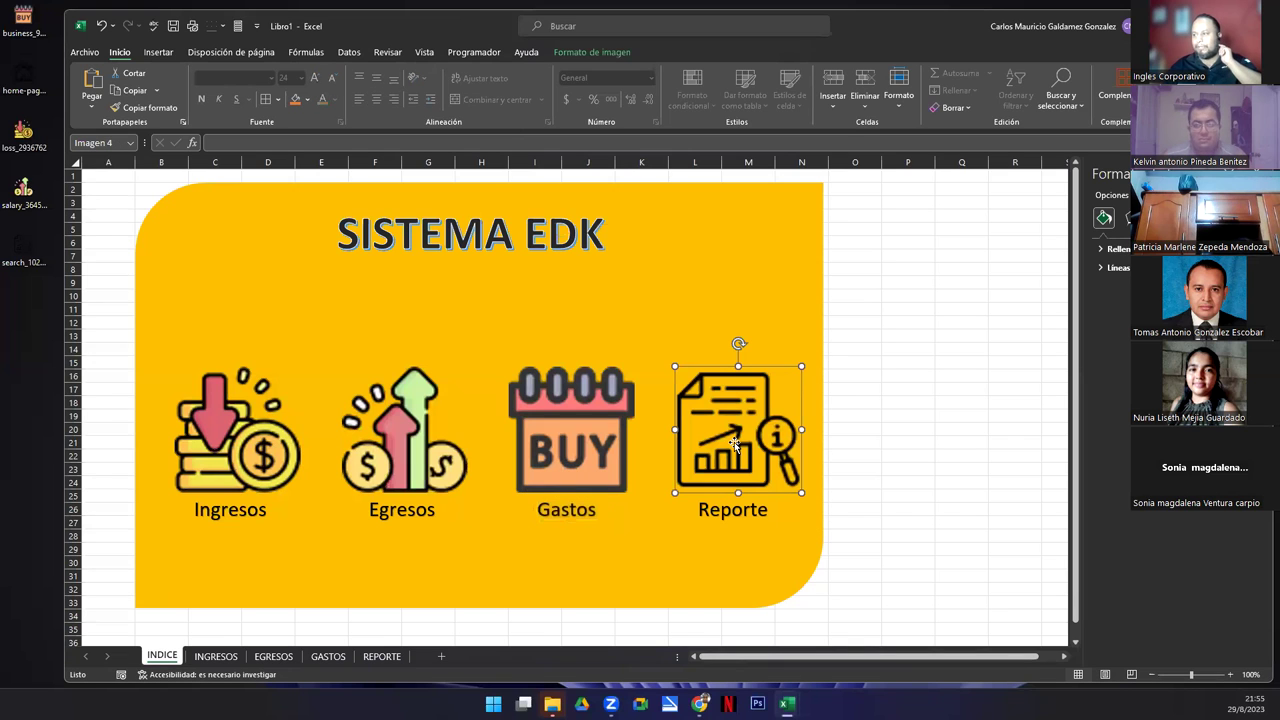
right_click(736, 446)
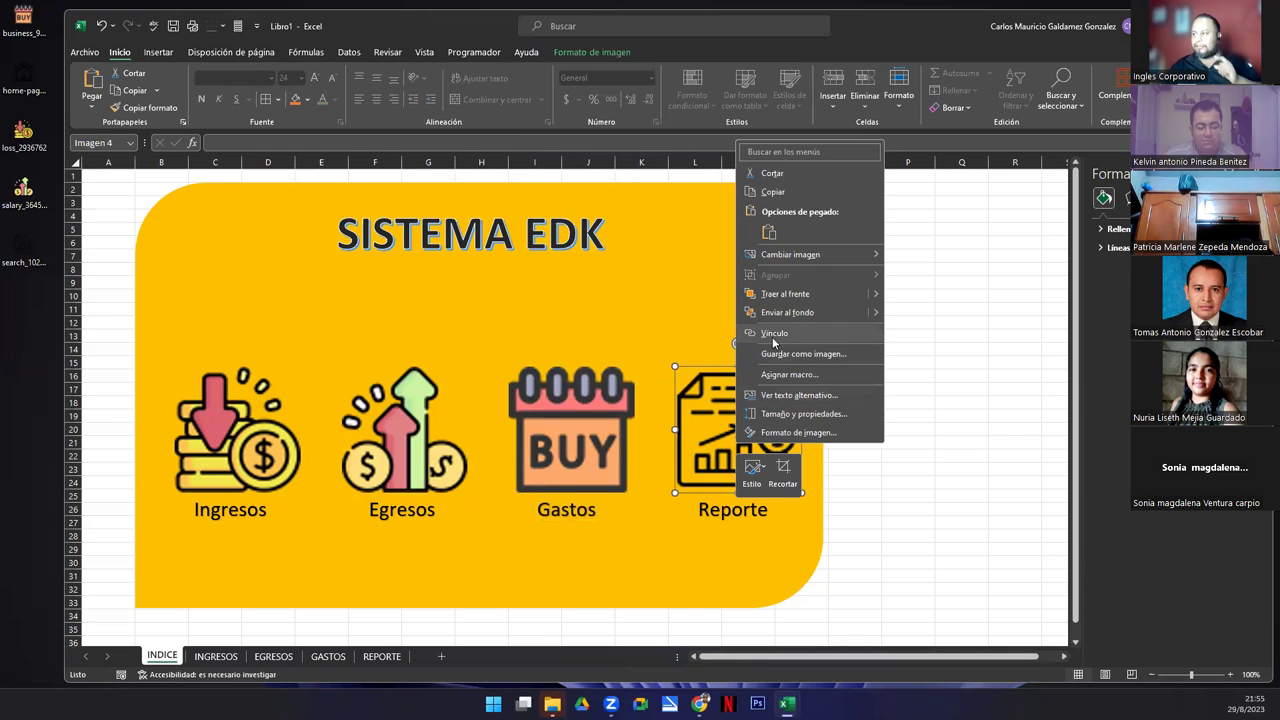
click(773, 333)
click(658, 367)
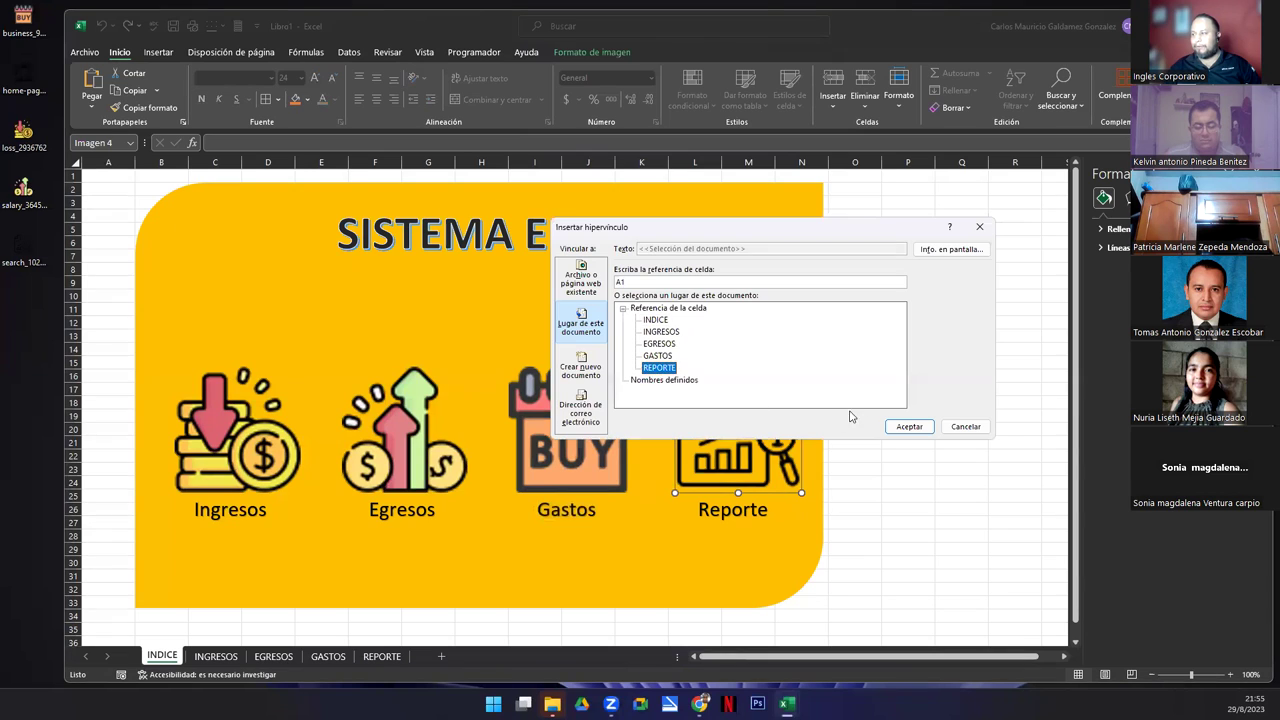
click(909, 426)
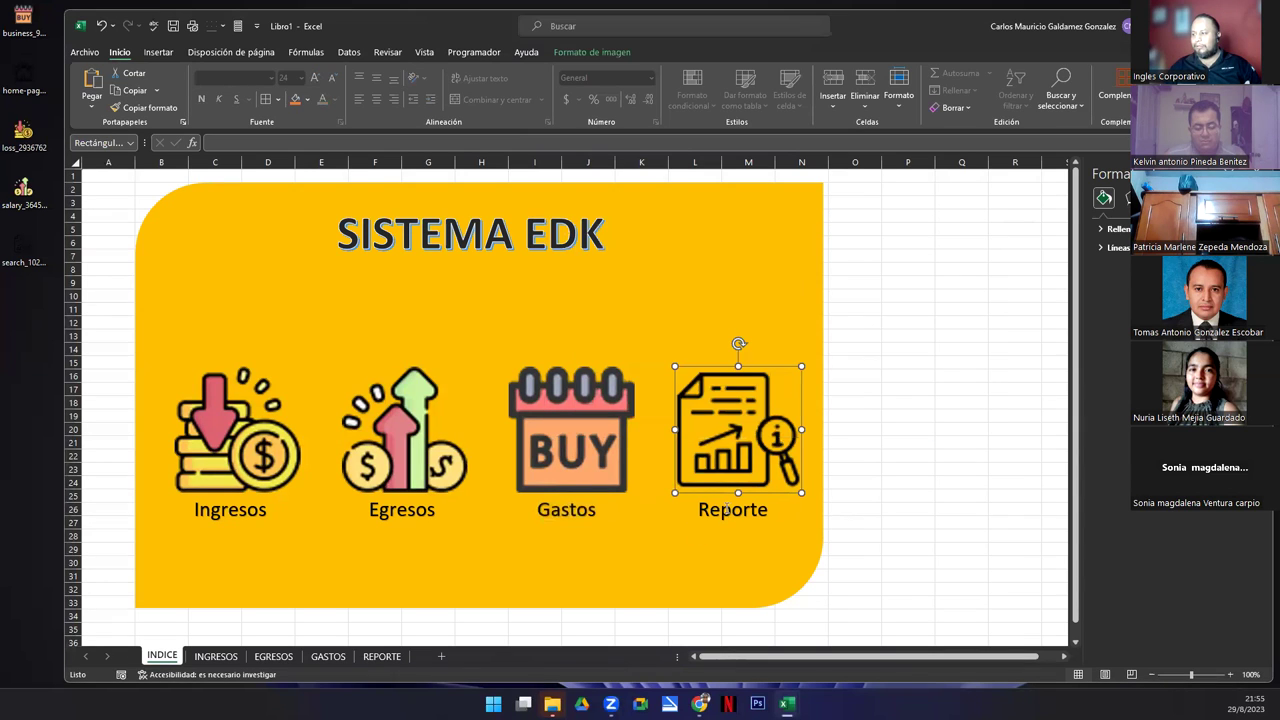
Step: Link the Reporte text label to the REPORTE sheet too
click(725, 510)
right_click(728, 509)
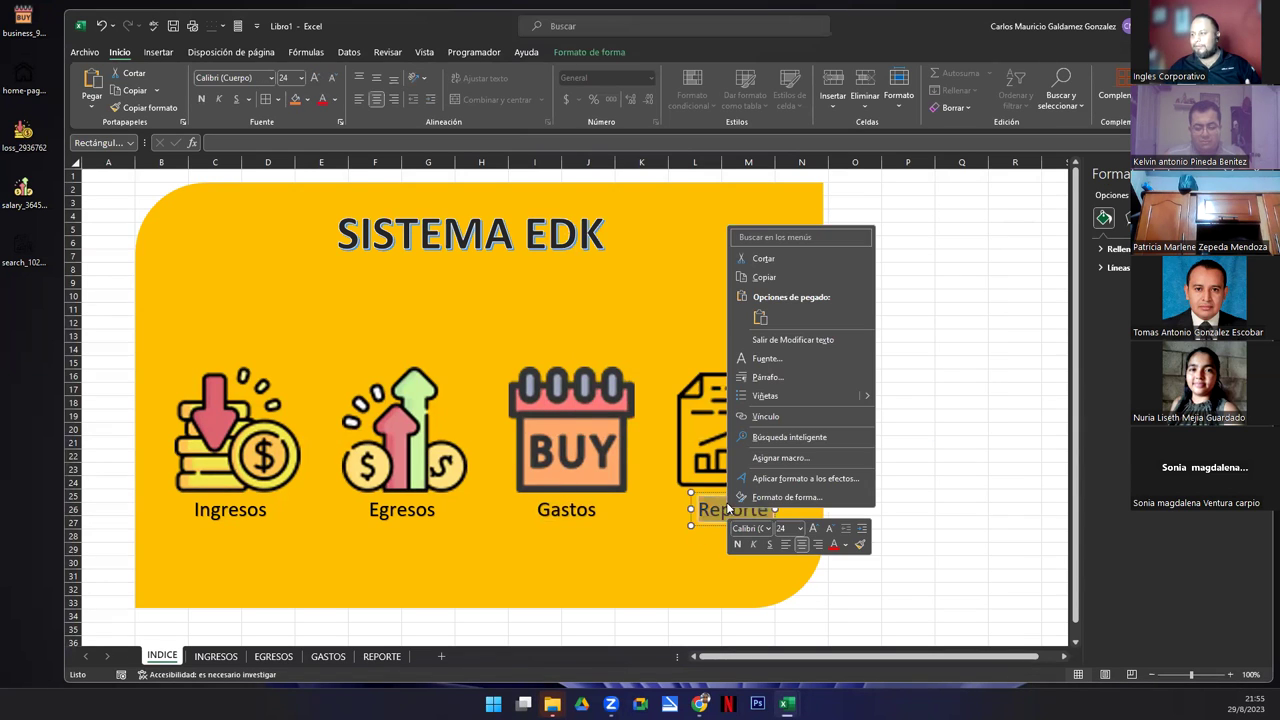
click(776, 418)
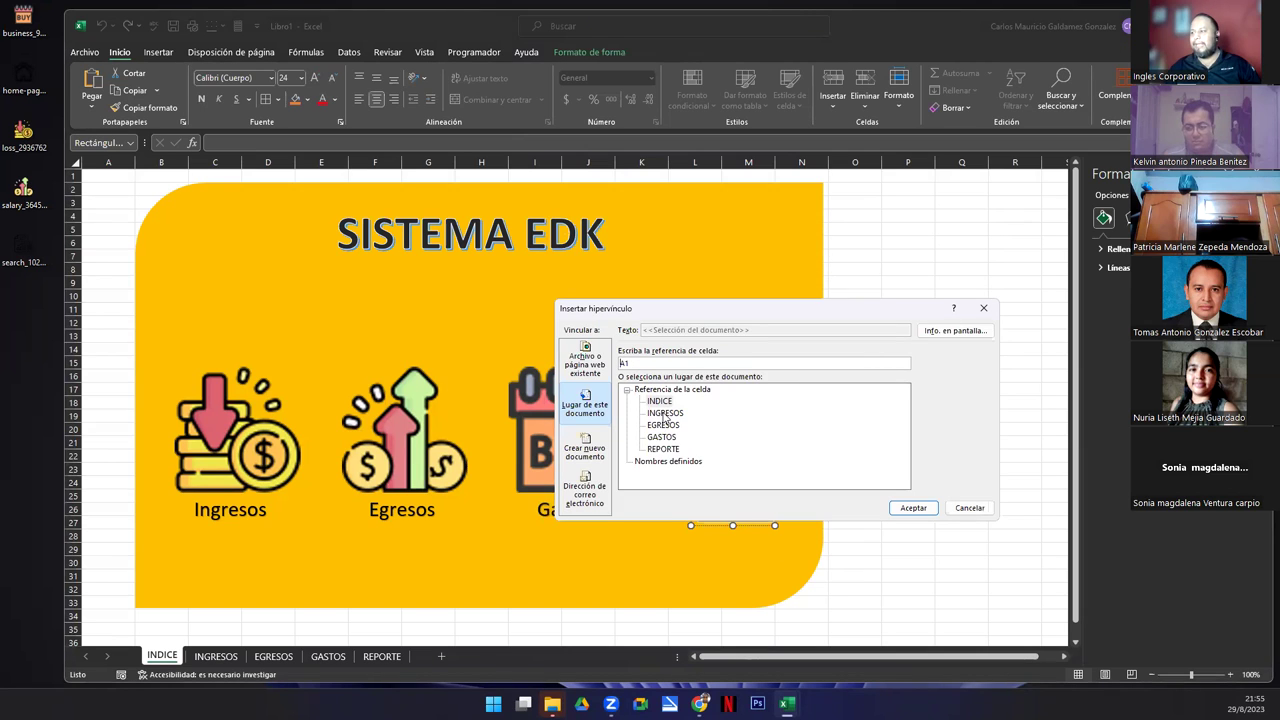
click(906, 508)
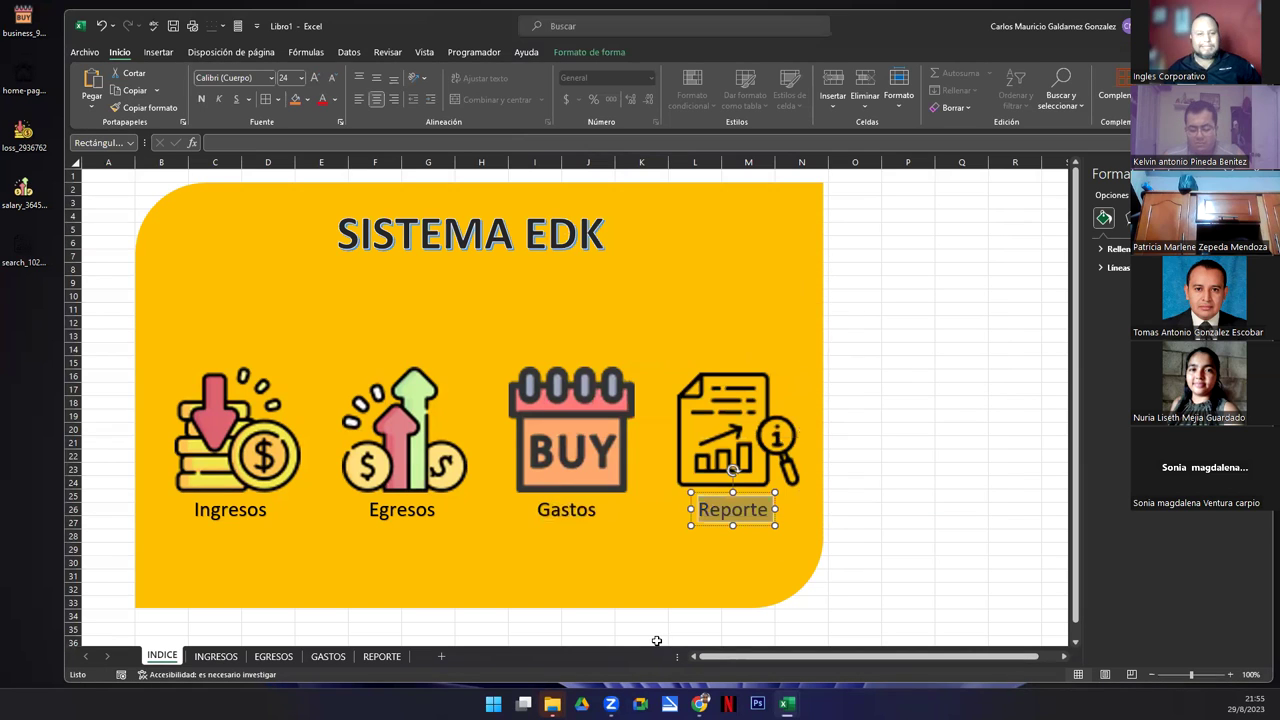
click(892, 417)
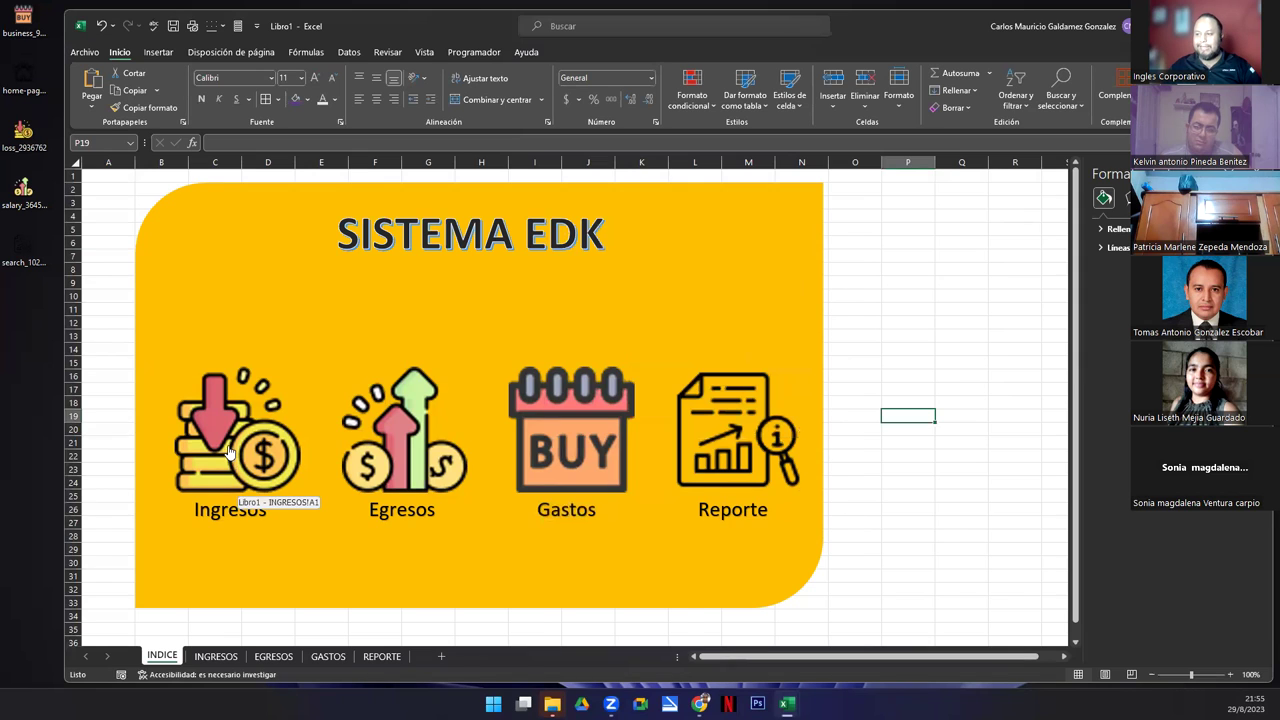
Step: Link the INGRESOS house icon to the INDICE sheet and test the link
click(229, 451)
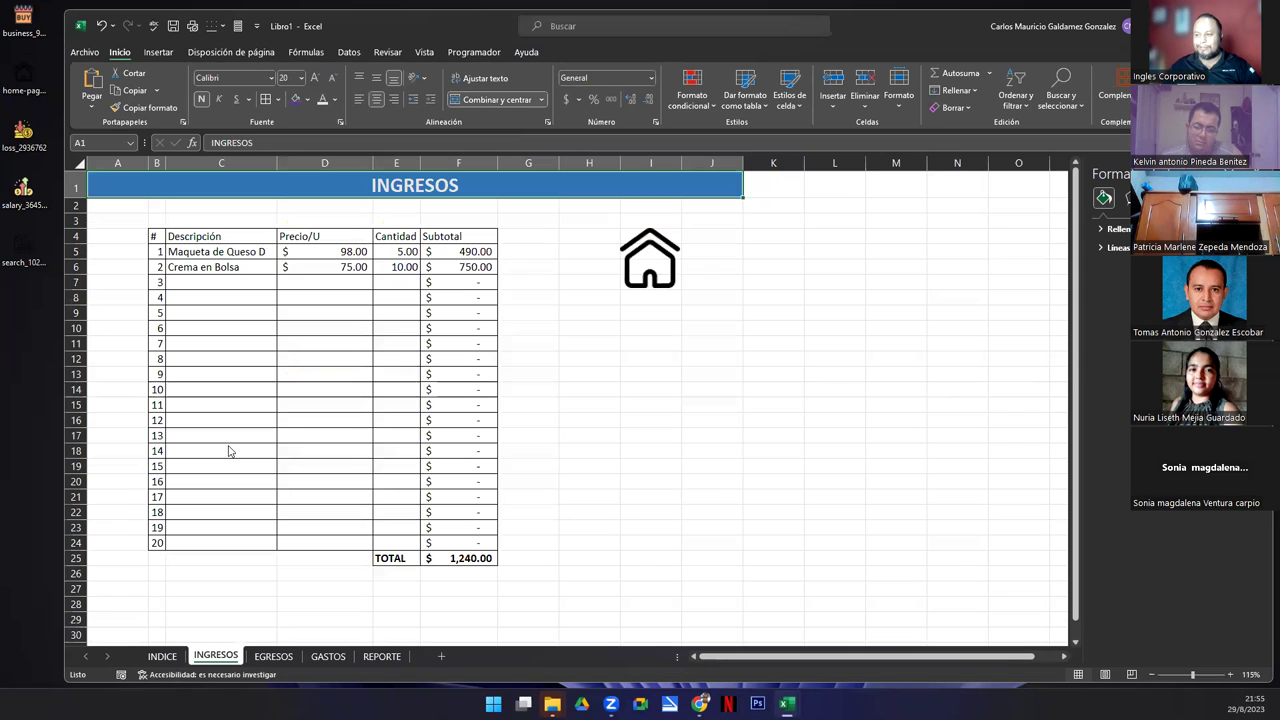
click(648, 253)
right_click(648, 252)
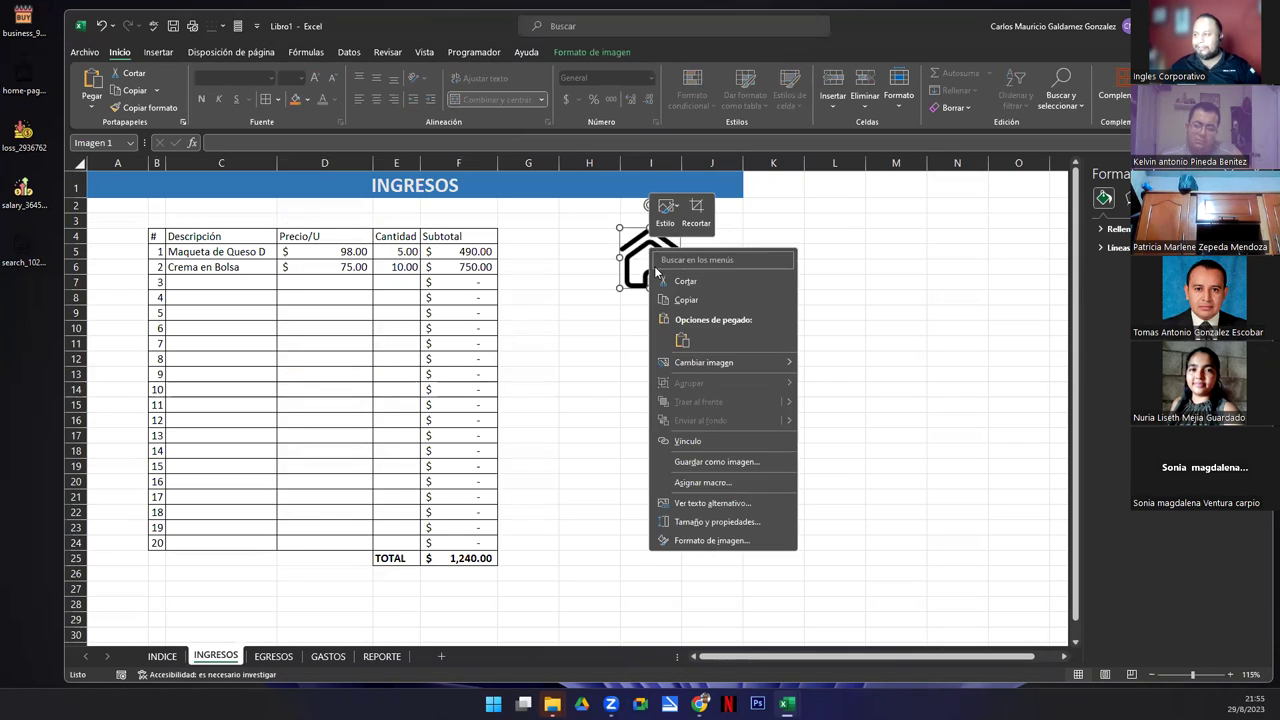
click(686, 440)
click(566, 428)
click(822, 534)
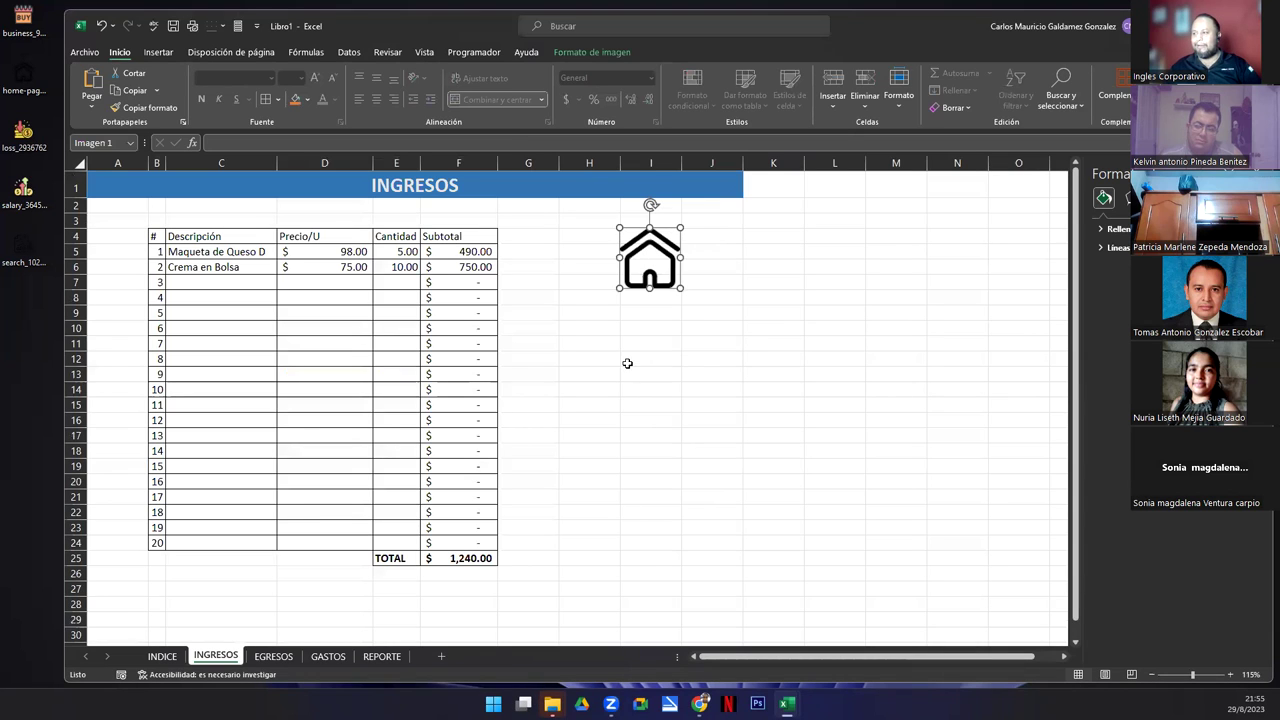
click(627, 363)
click(670, 260)
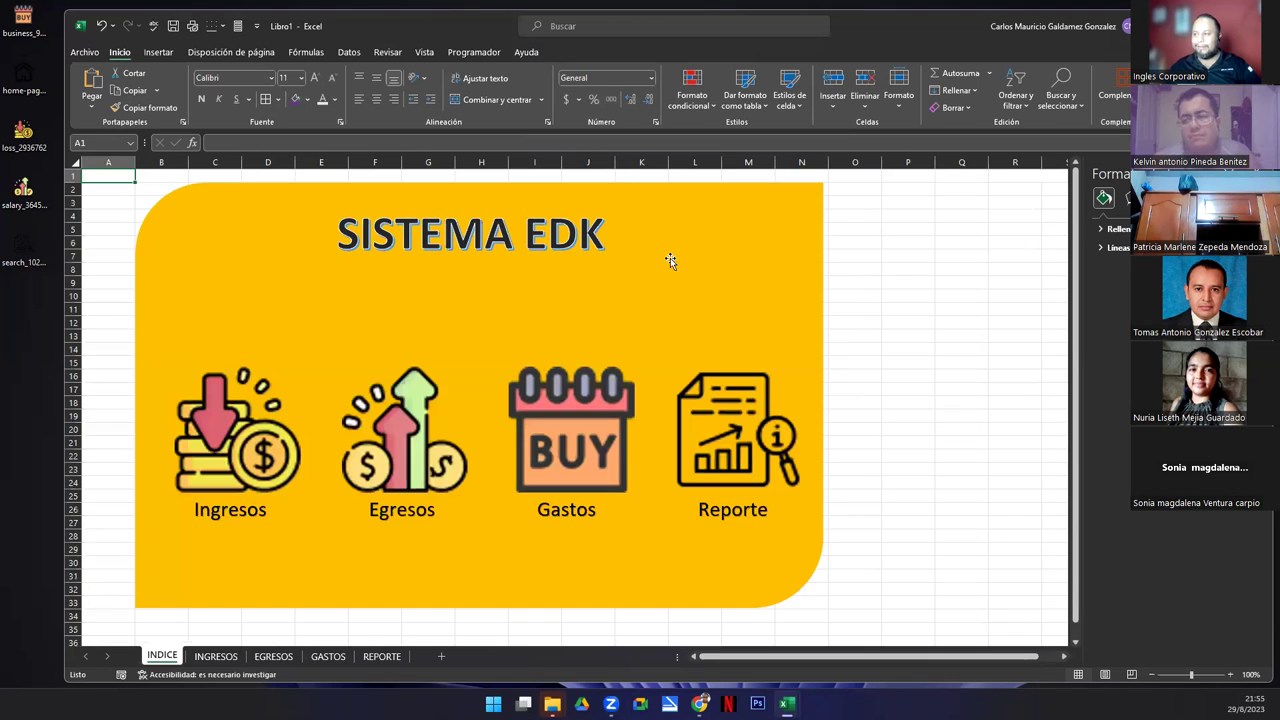
Step: On EGRESOS, link the house icon back to the INDICE sheet
click(420, 453)
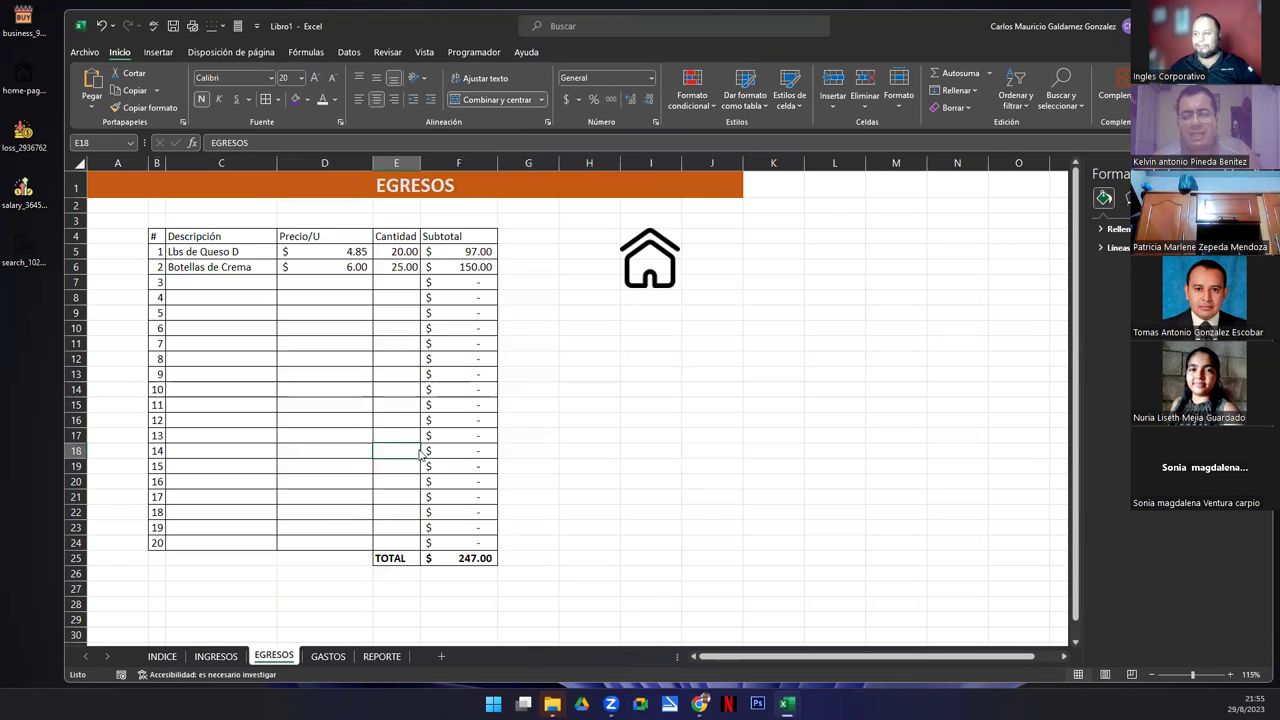
right_click(420, 453)
right_click(638, 258)
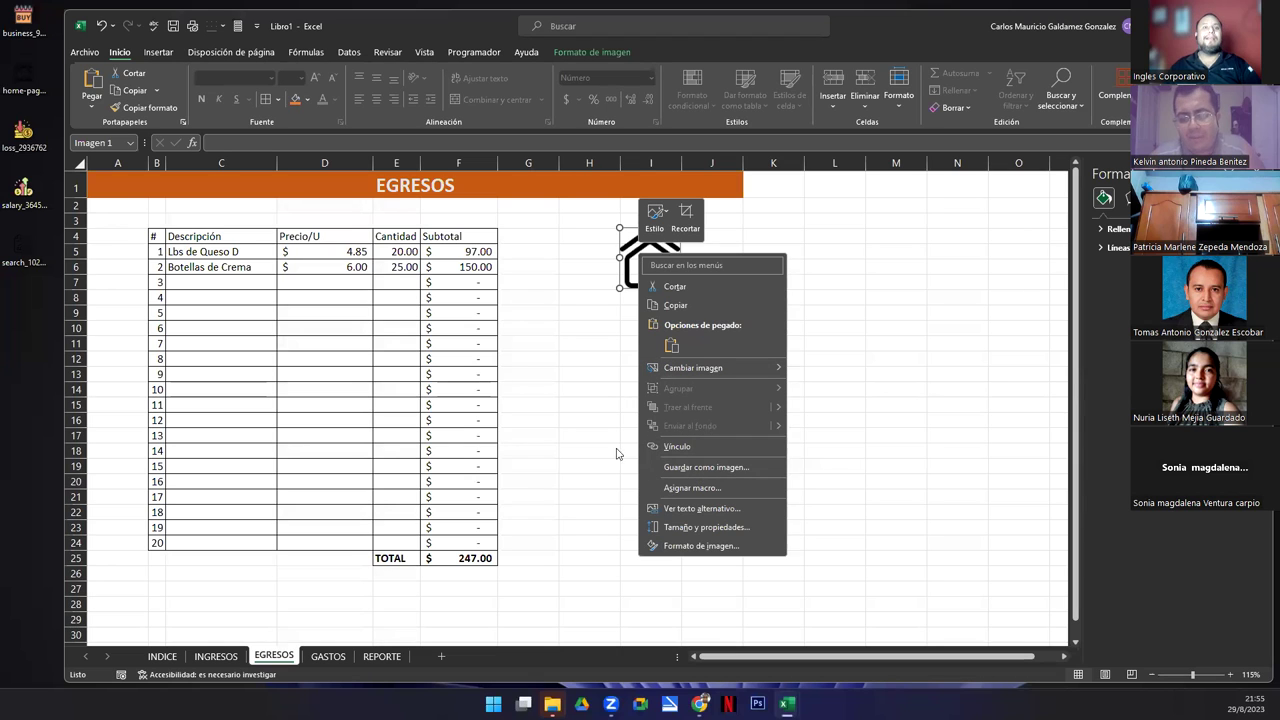
click(712, 446)
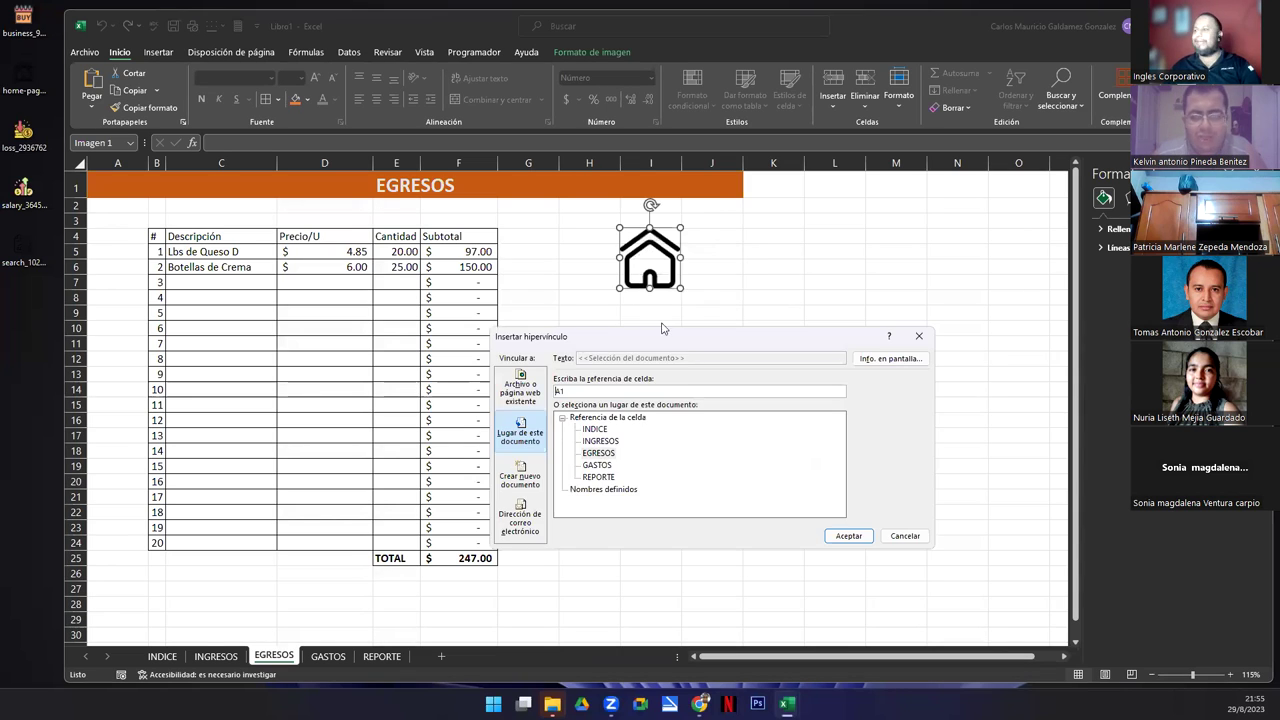
click(596, 430)
click(848, 536)
Step: On GASTOS, link the house icon to the INDICE sheet
click(320, 658)
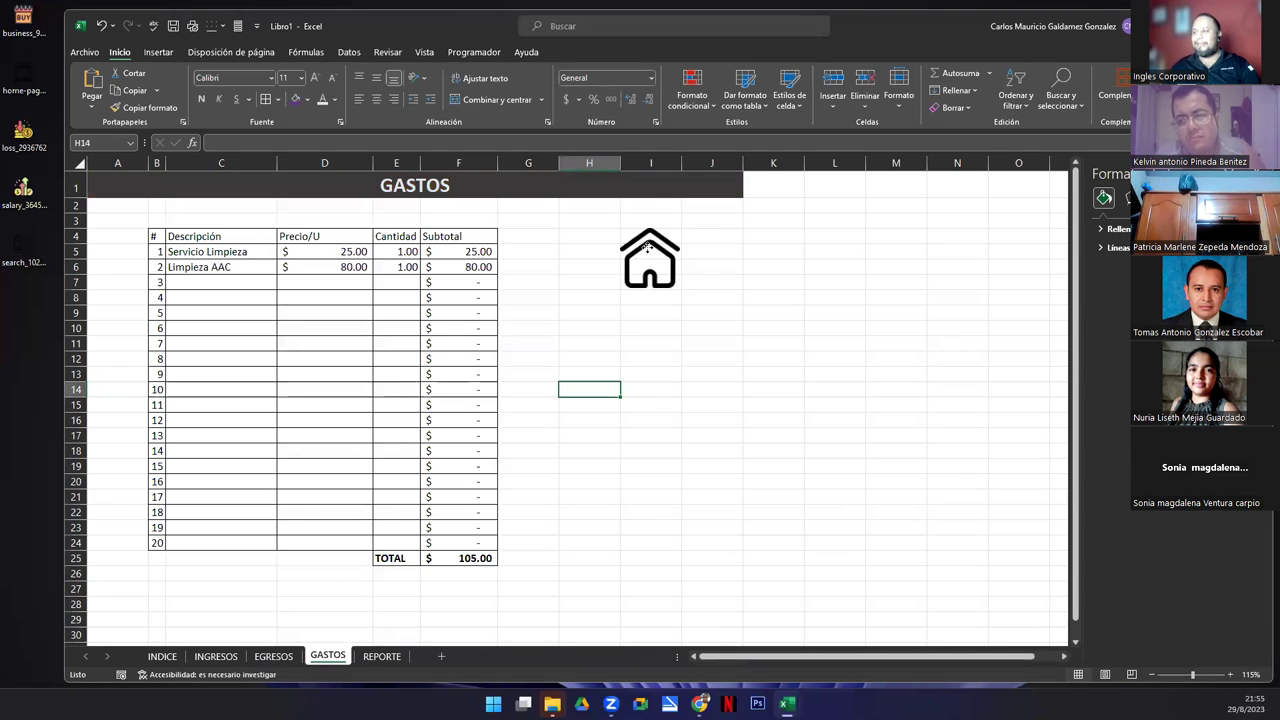
right_click(648, 247)
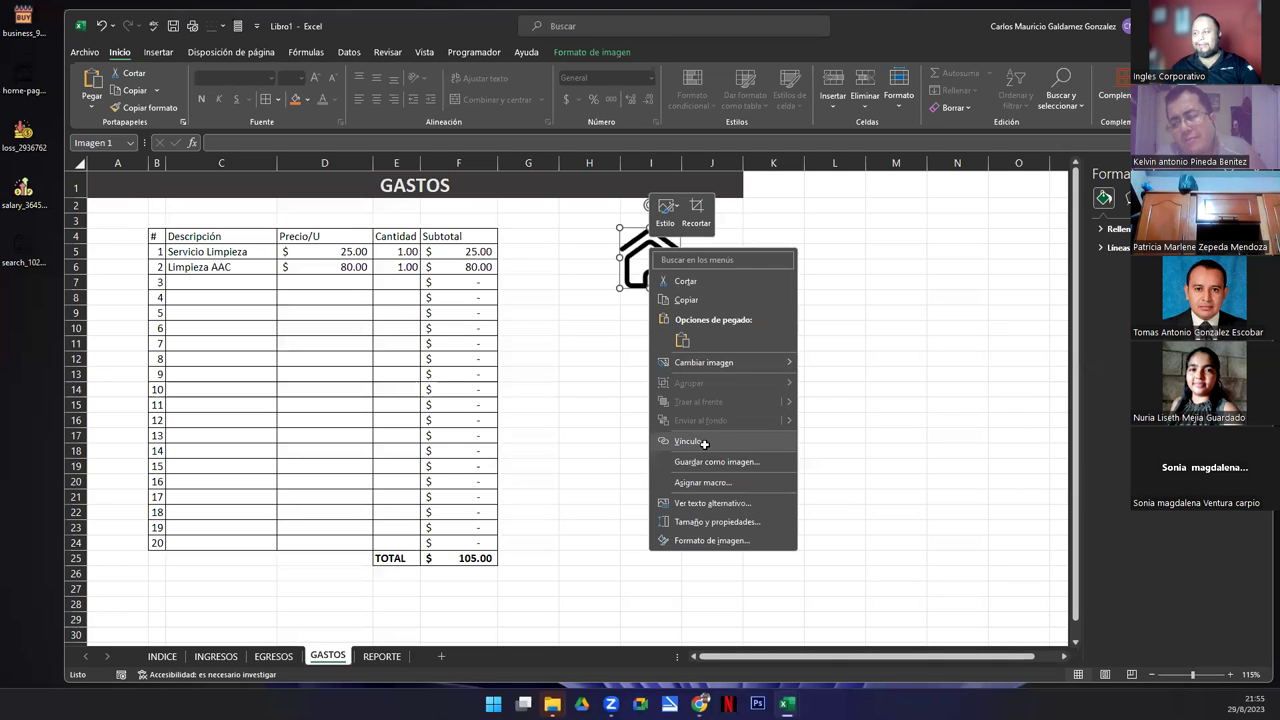
click(704, 443)
click(594, 428)
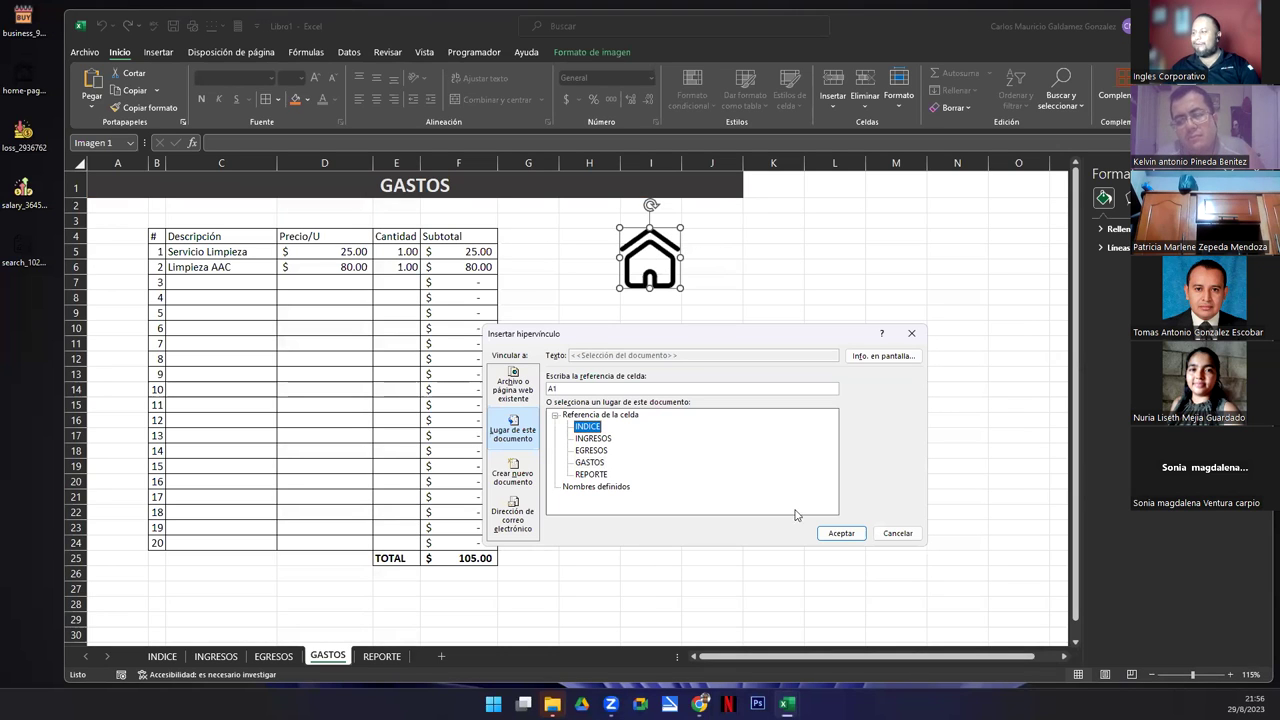
click(841, 533)
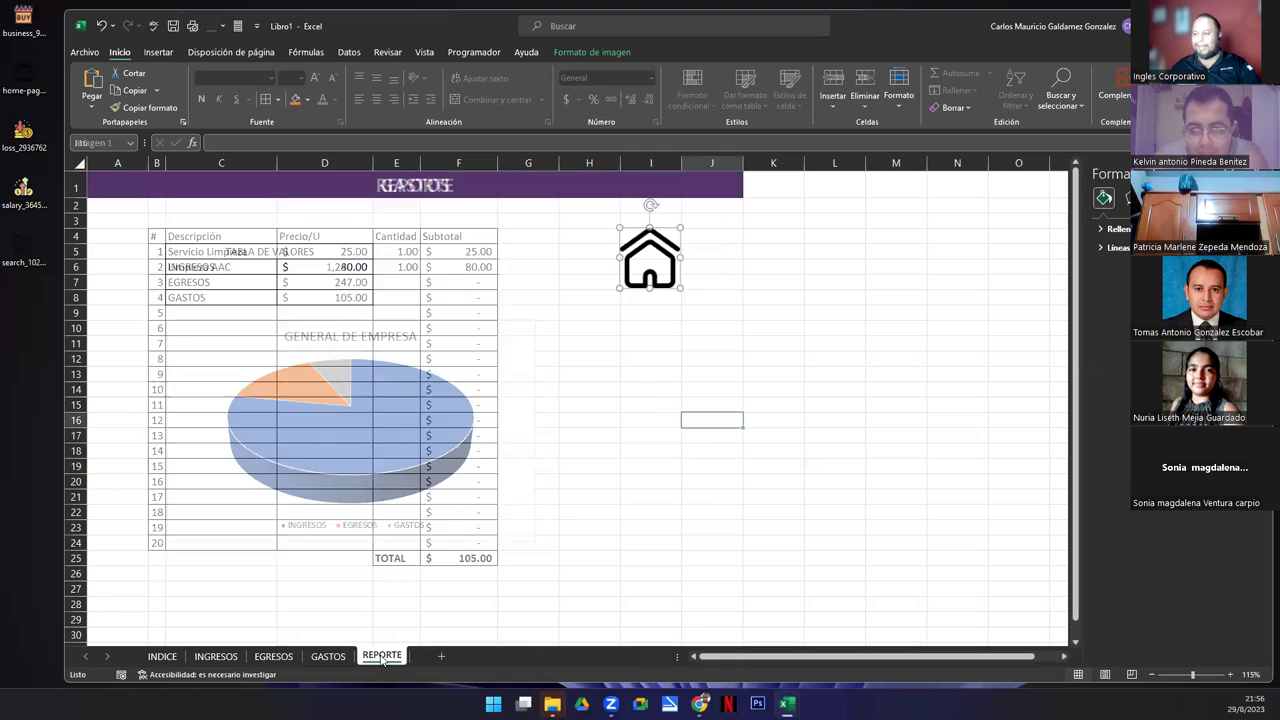
Step: On REPORTE, link the house image to INDICE and test it
click(382, 657)
right_click(634, 248)
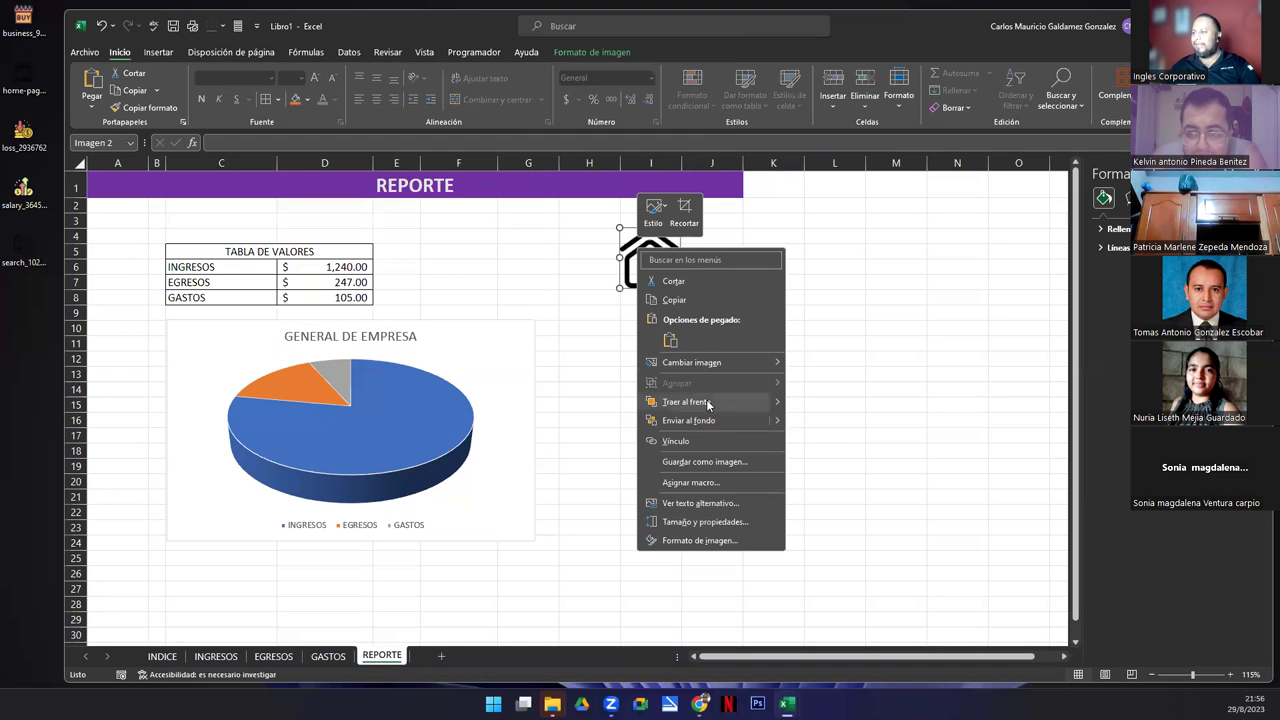
click(705, 442)
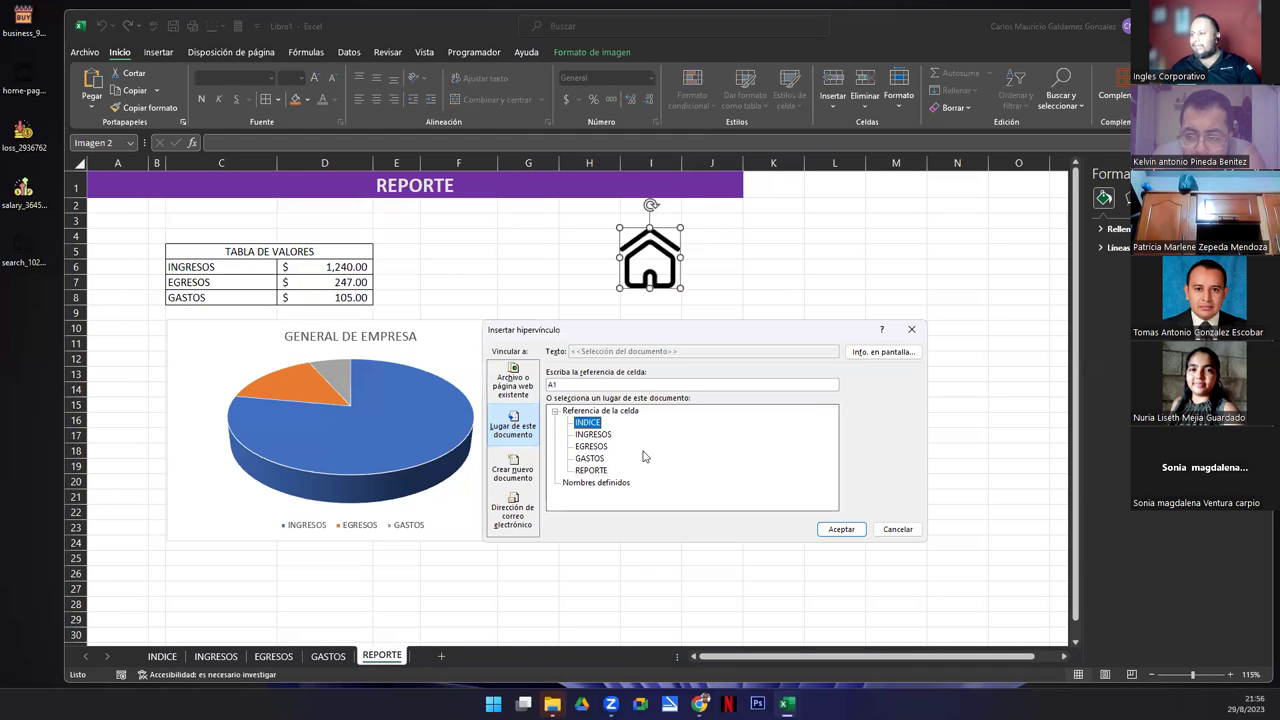
click(843, 530)
click(586, 391)
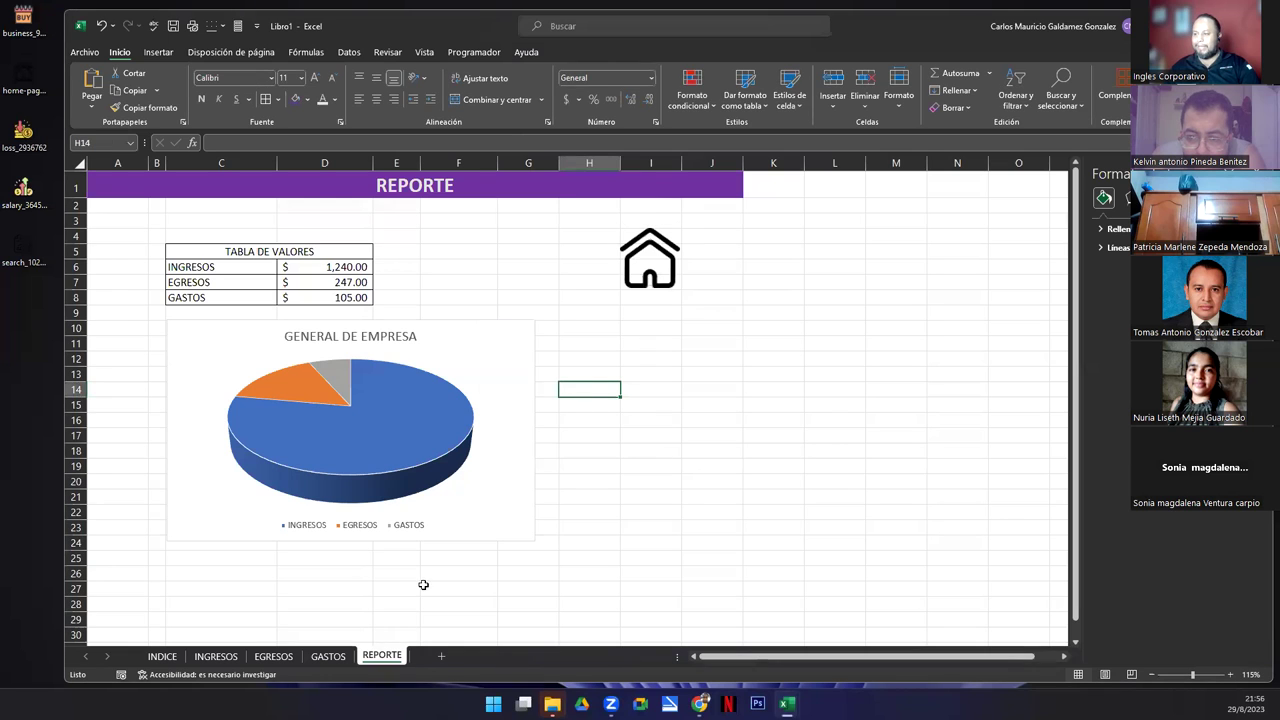
click(636, 274)
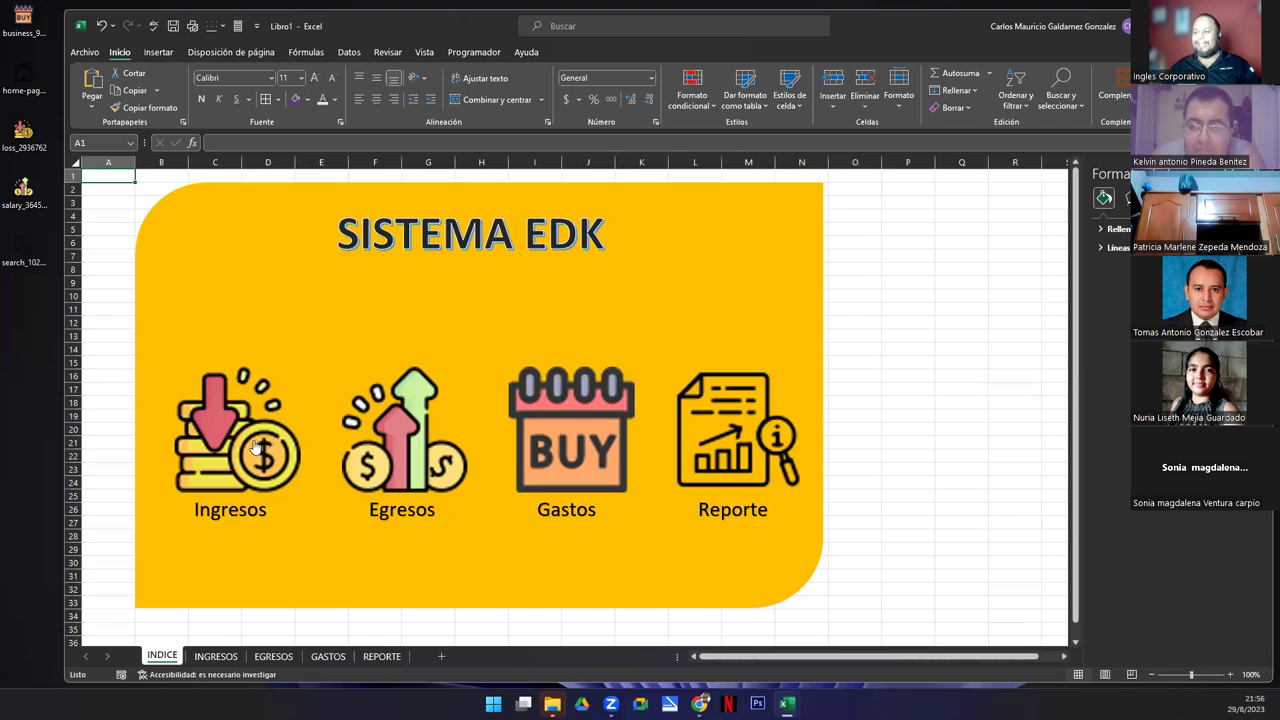
click(254, 444)
click(628, 265)
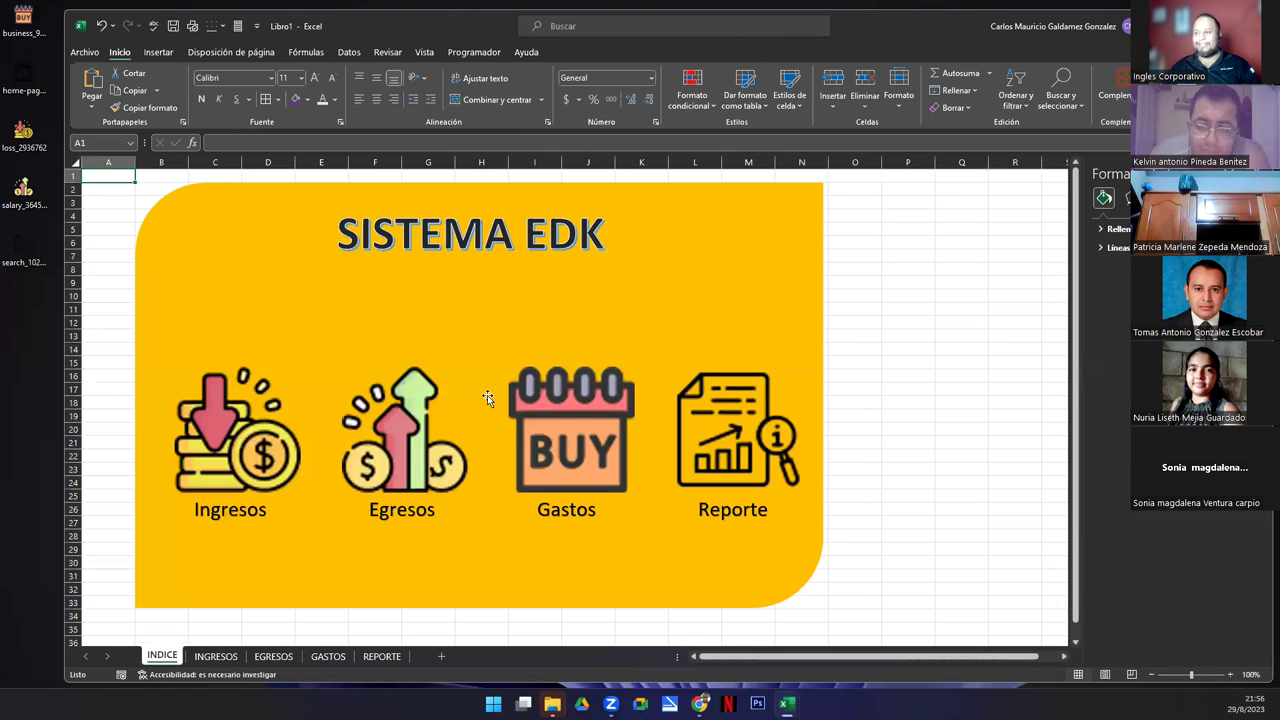
click(386, 437)
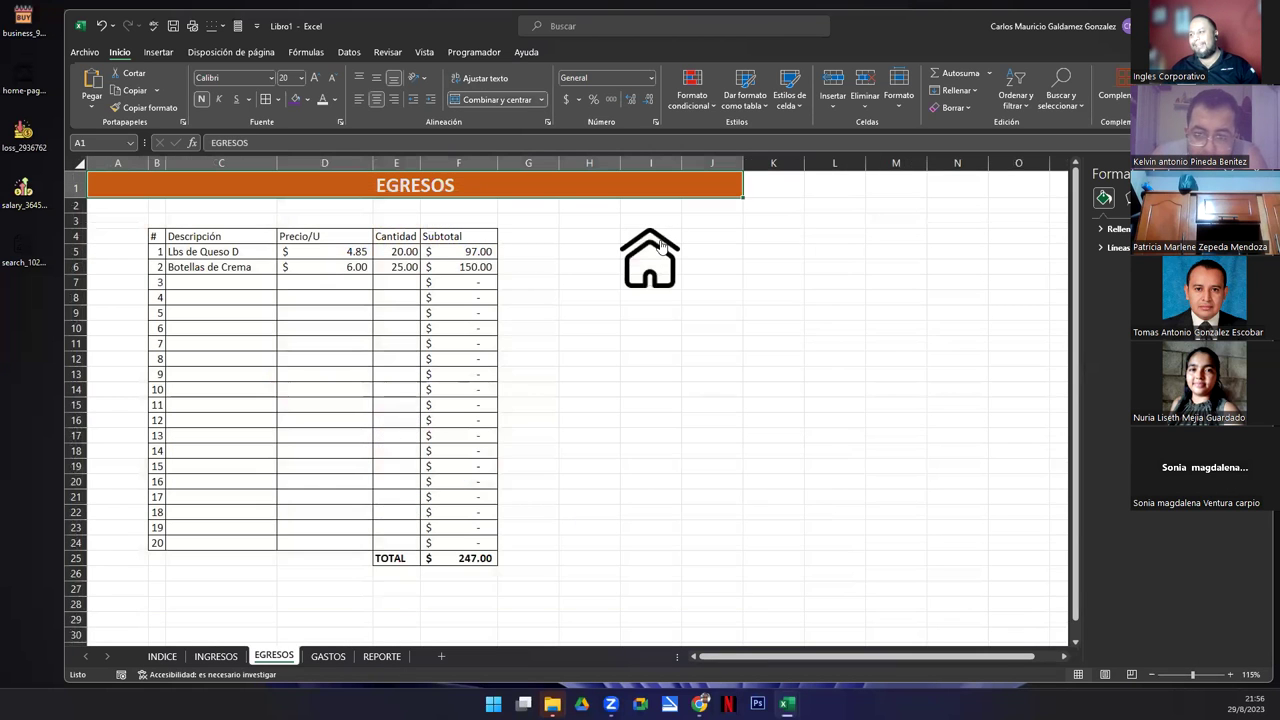
click(660, 248)
click(538, 443)
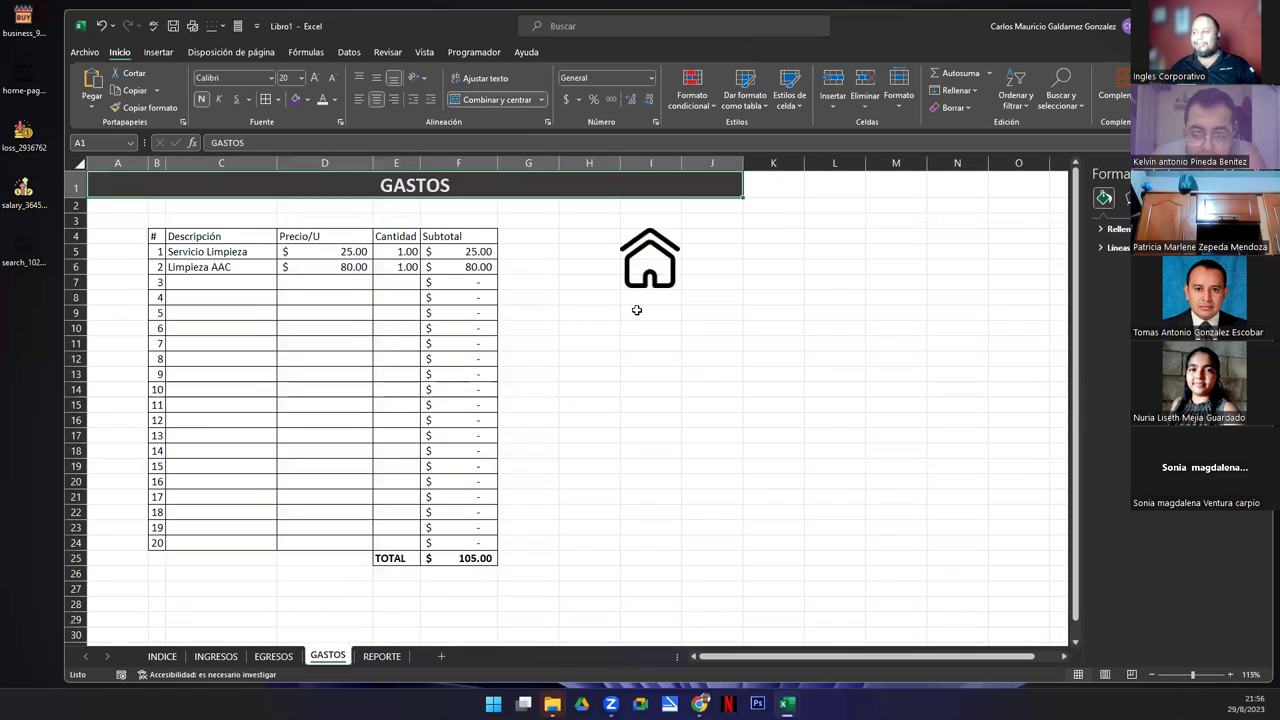
click(651, 262)
click(700, 455)
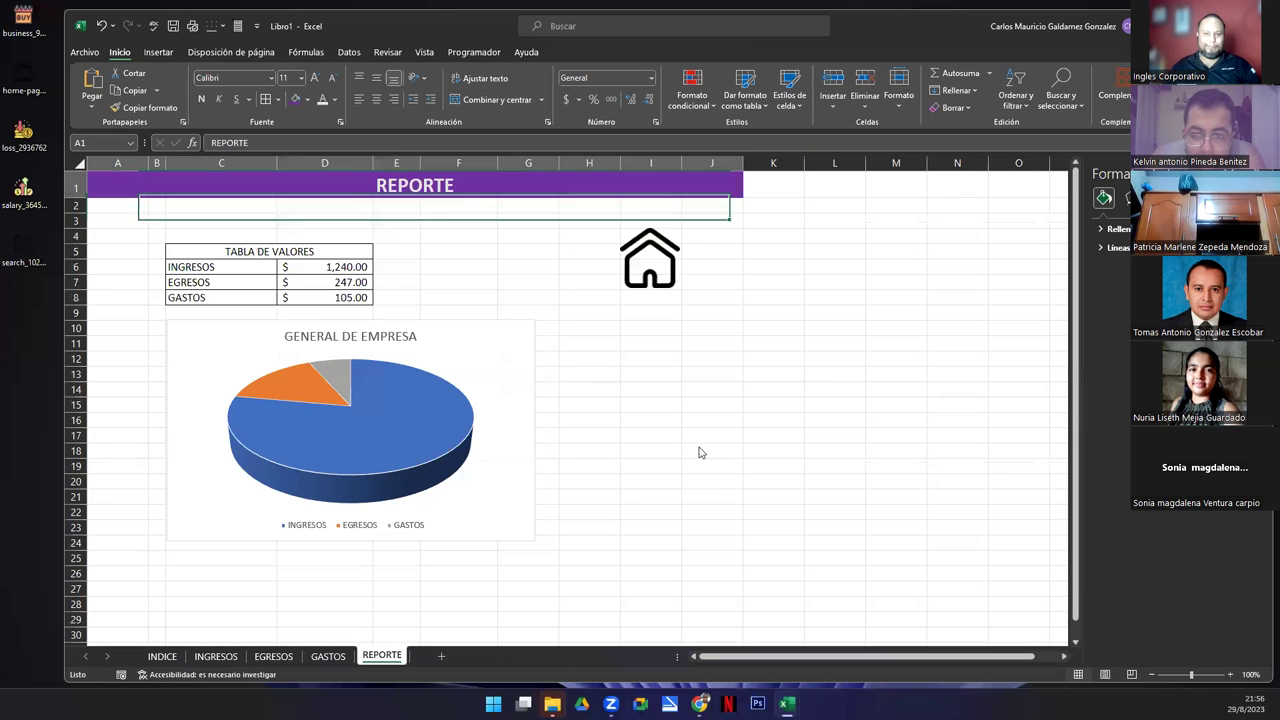
click(666, 263)
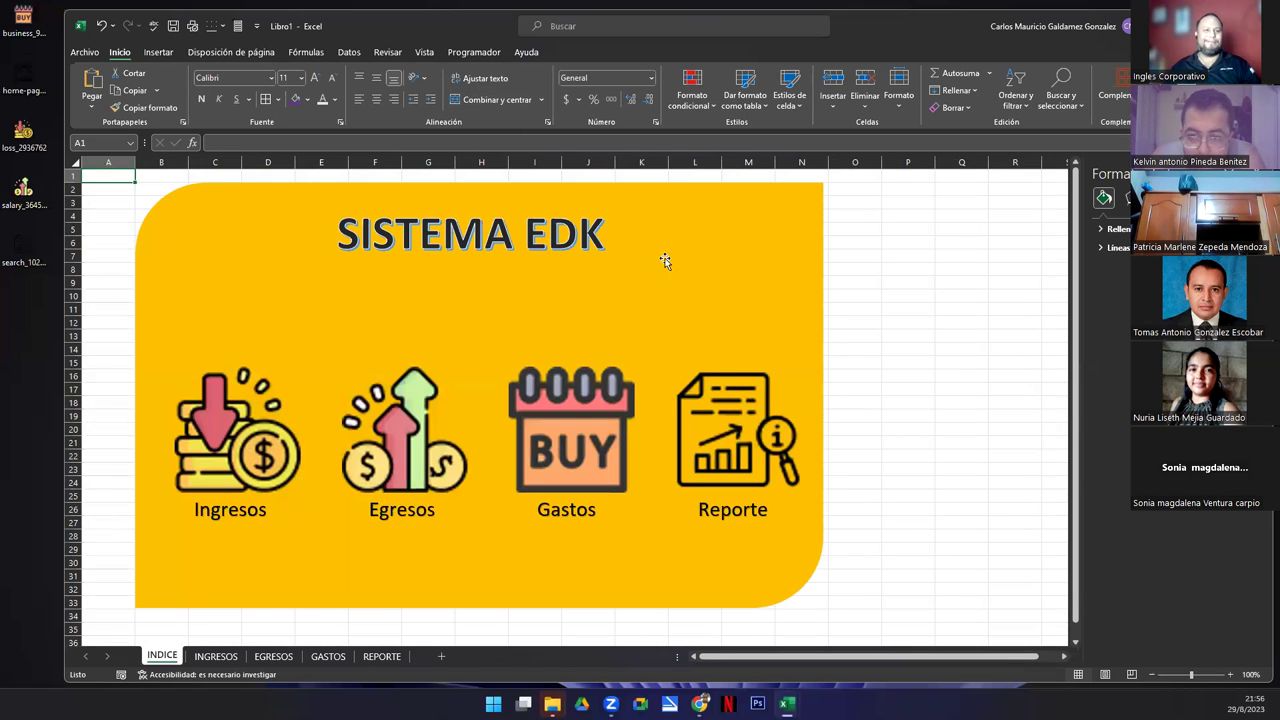
click(246, 462)
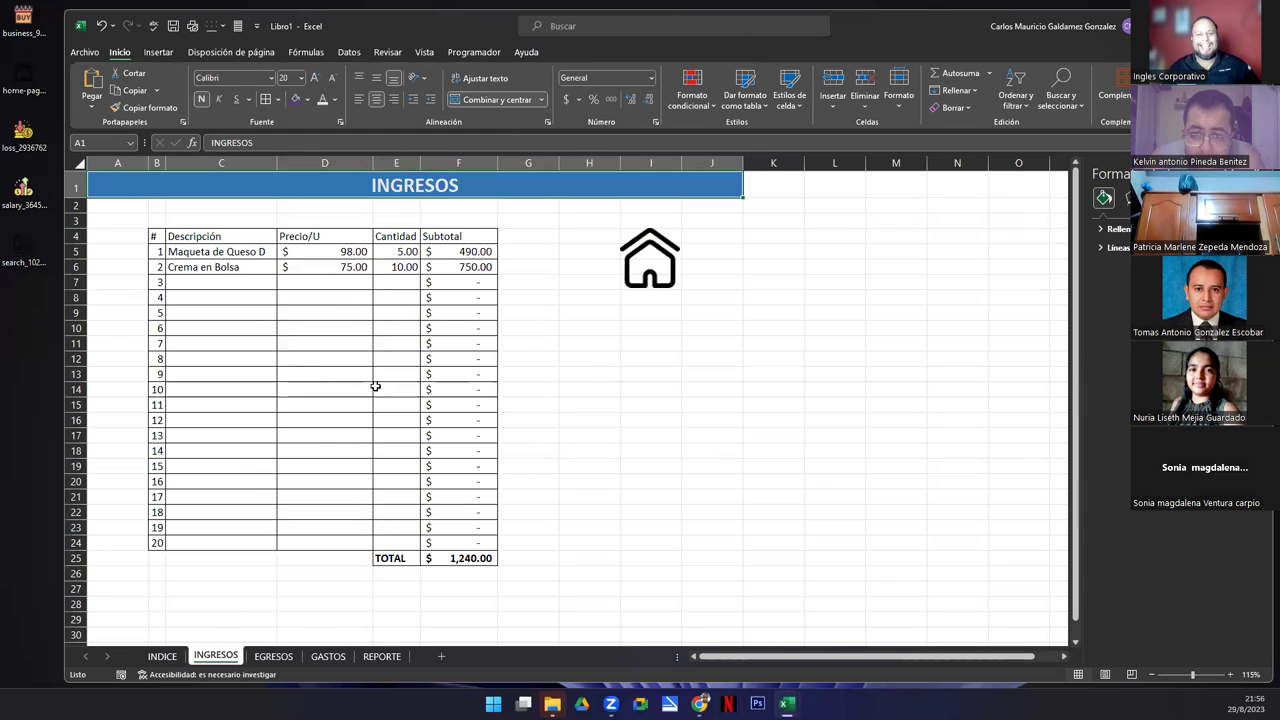
click(672, 258)
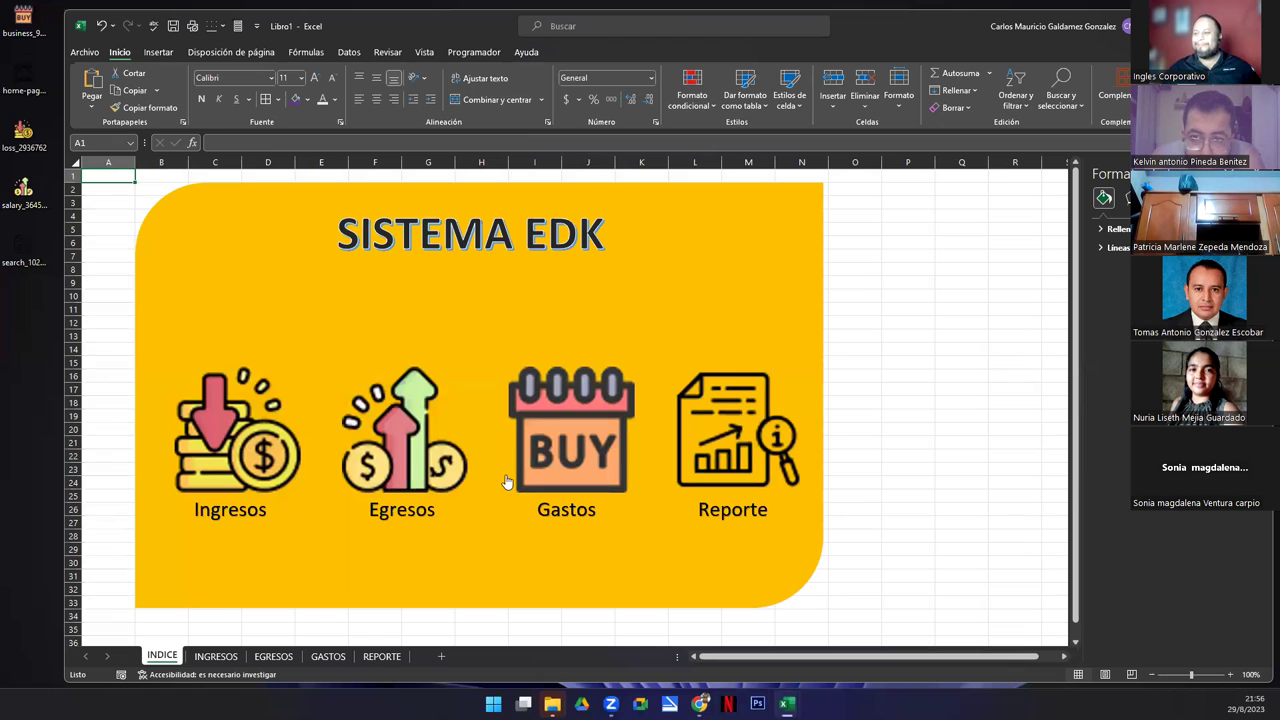
Step: Select cells A3 and P12, then maximize the Excel window with Win+Up
click(110, 202)
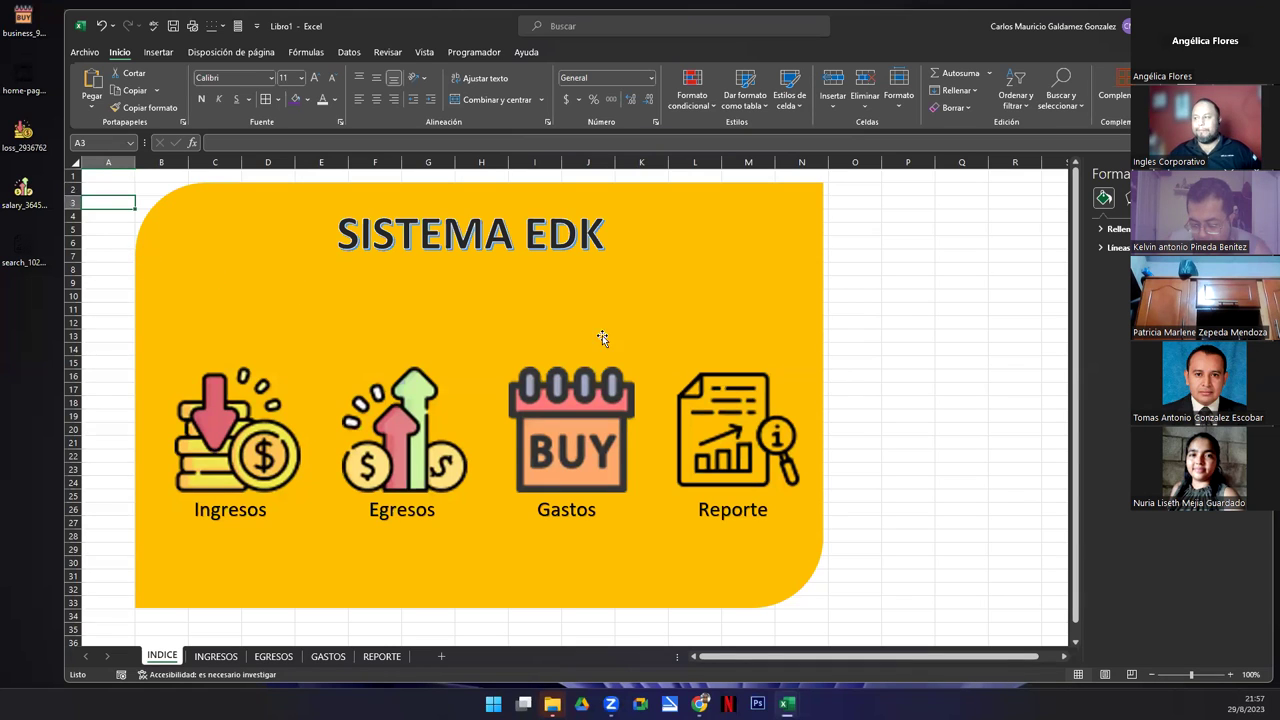
click(906, 318)
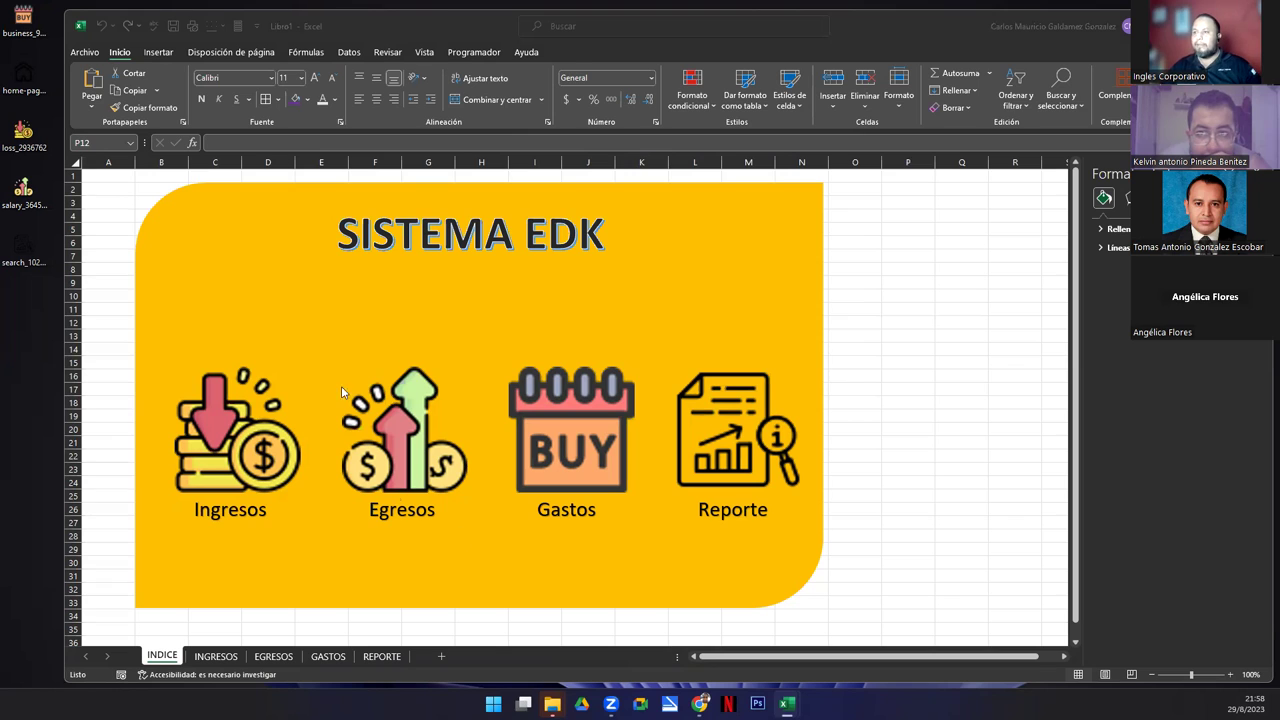
key(super+Up)
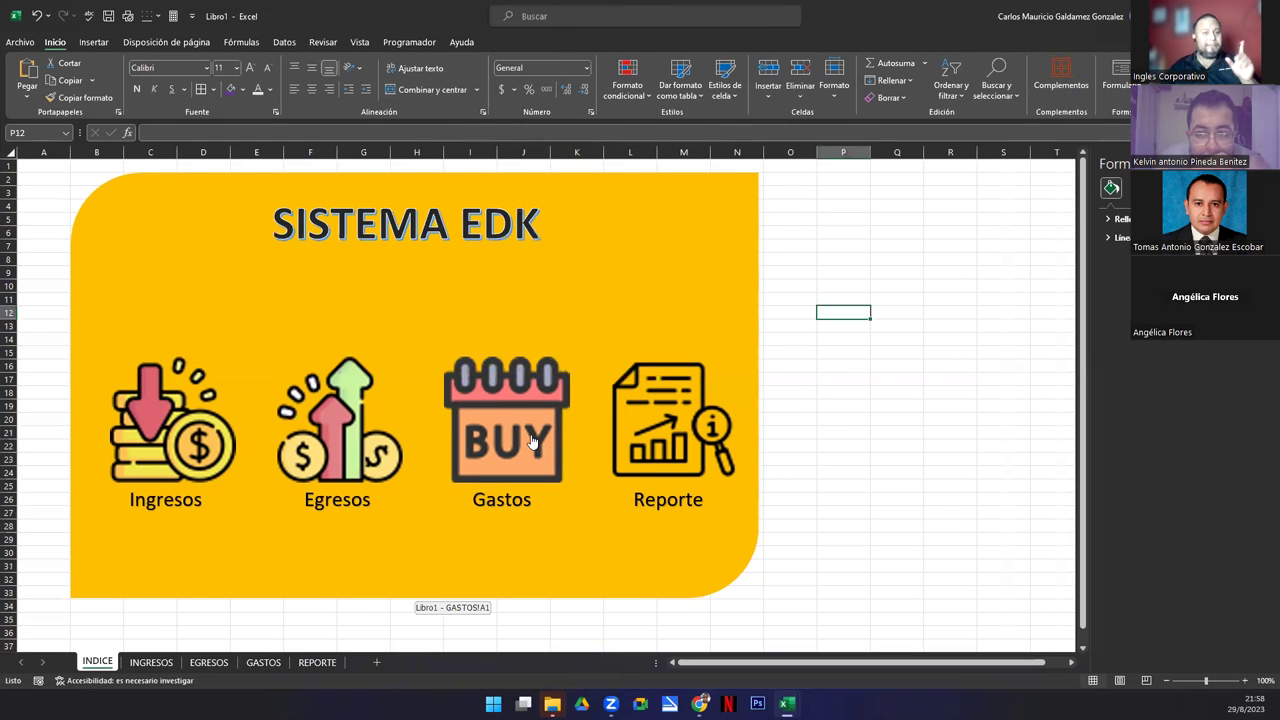
Step: Add a sheet after REPORTE named 'Ejercicio 10', then return to INDICE
click(378, 663)
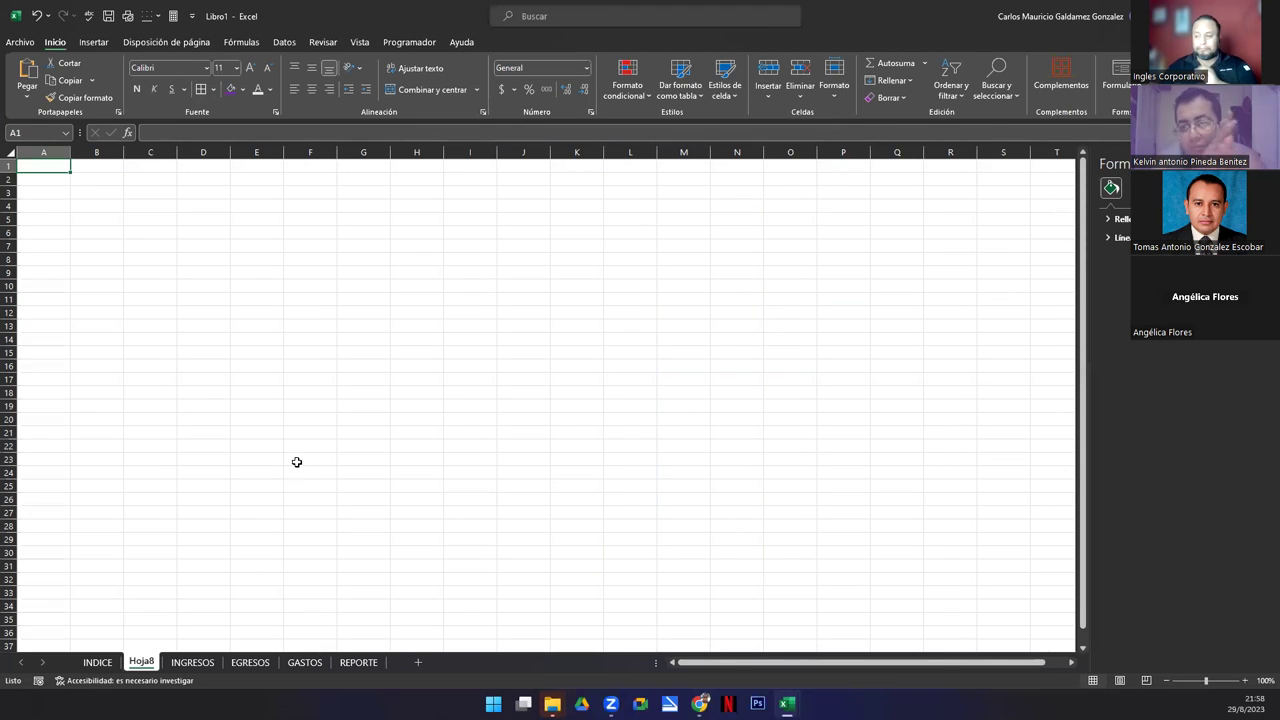
drag(141, 662, 370, 664)
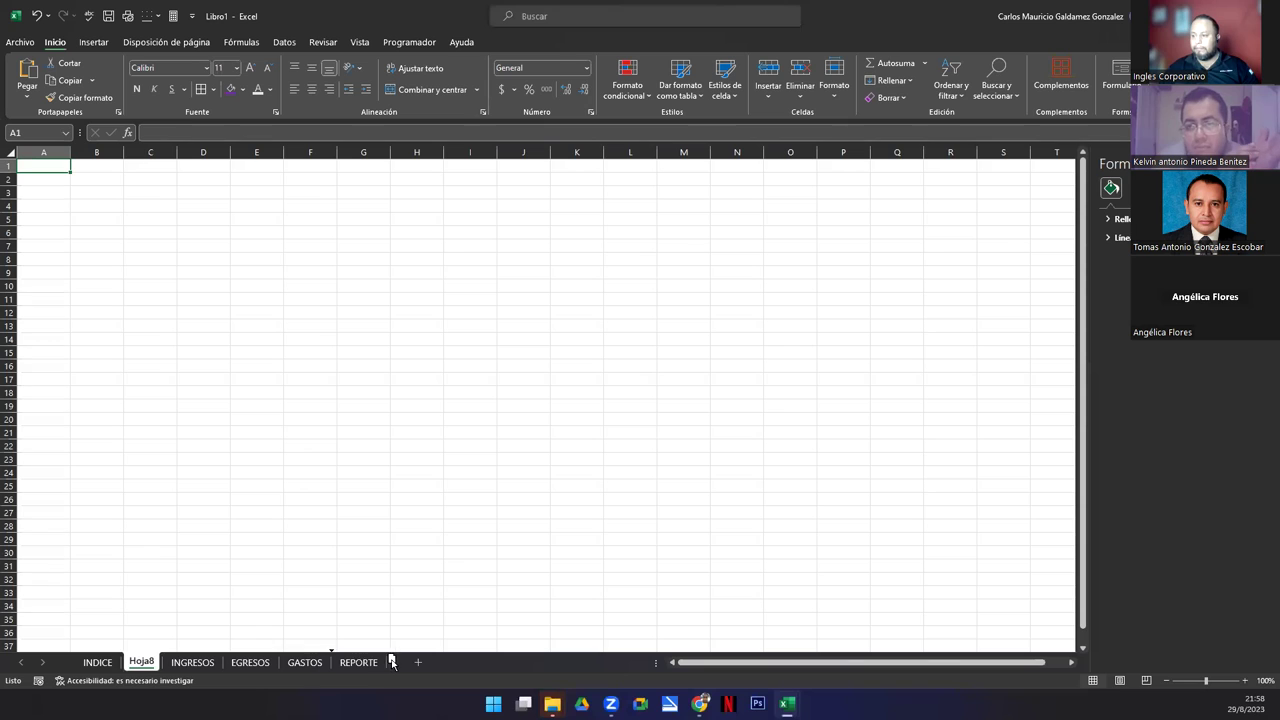
double_click(365, 662)
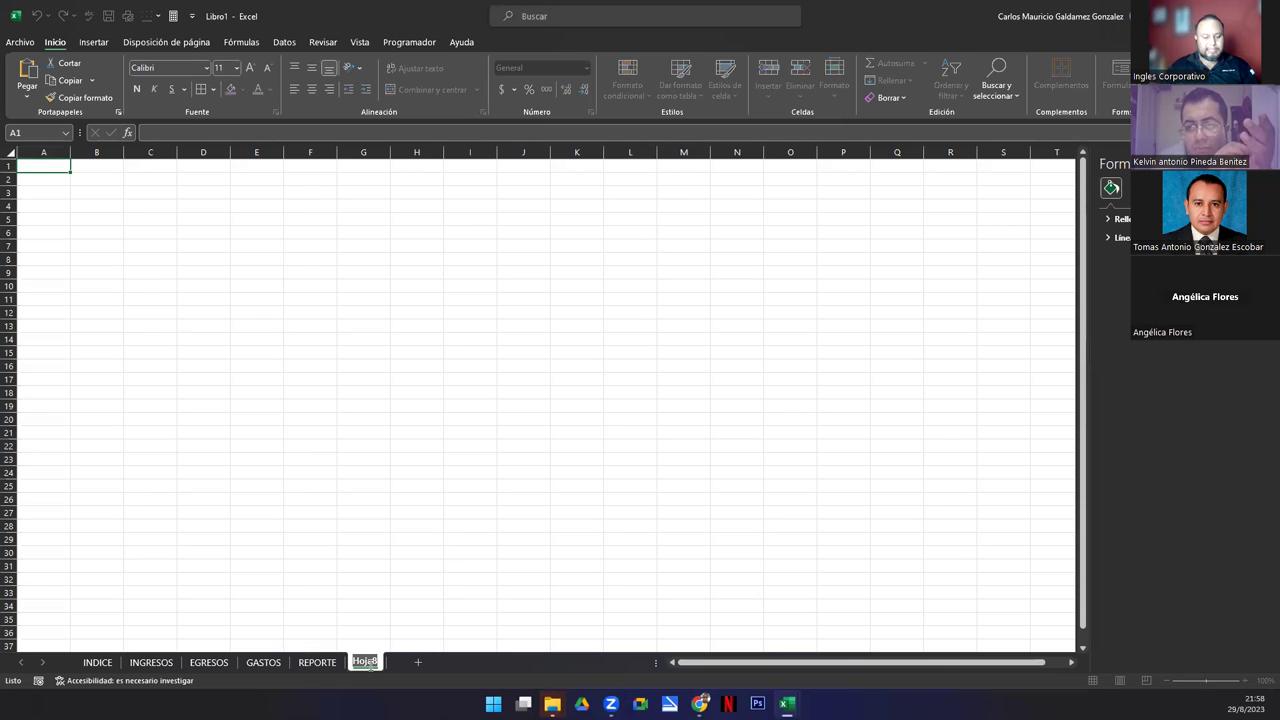
text(Ejercicio 10)
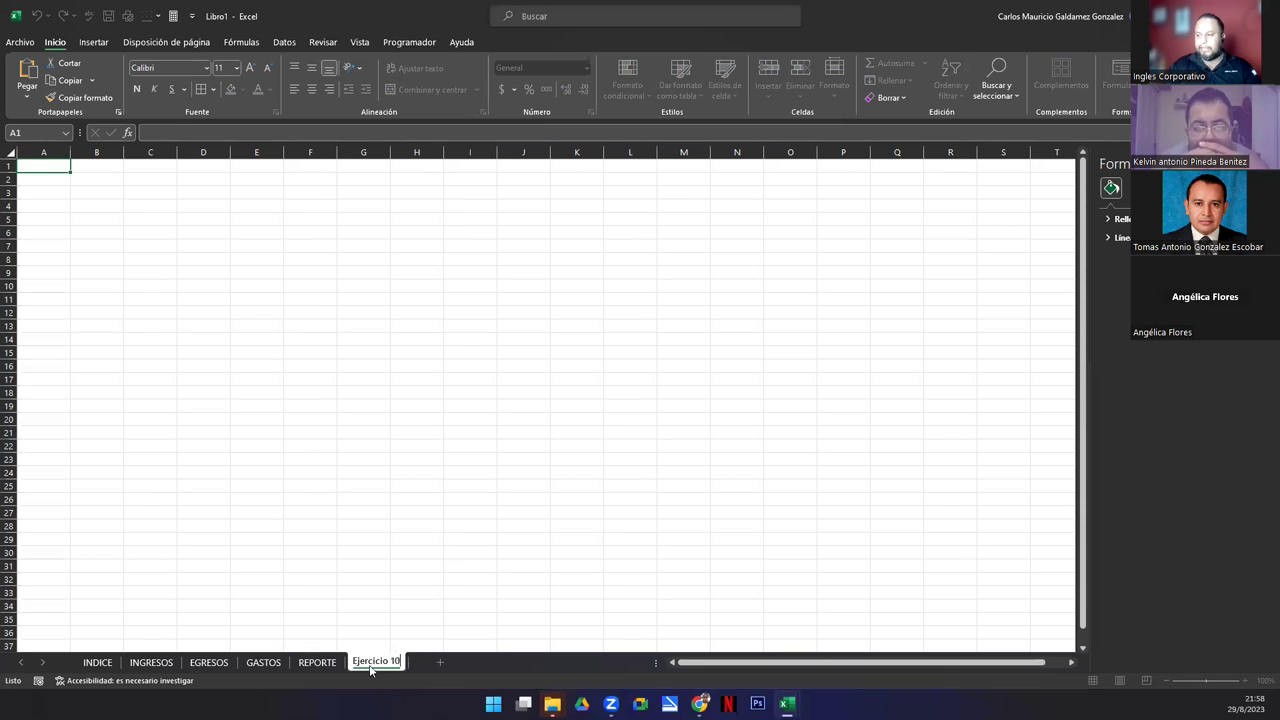
key(Return)
click(96, 664)
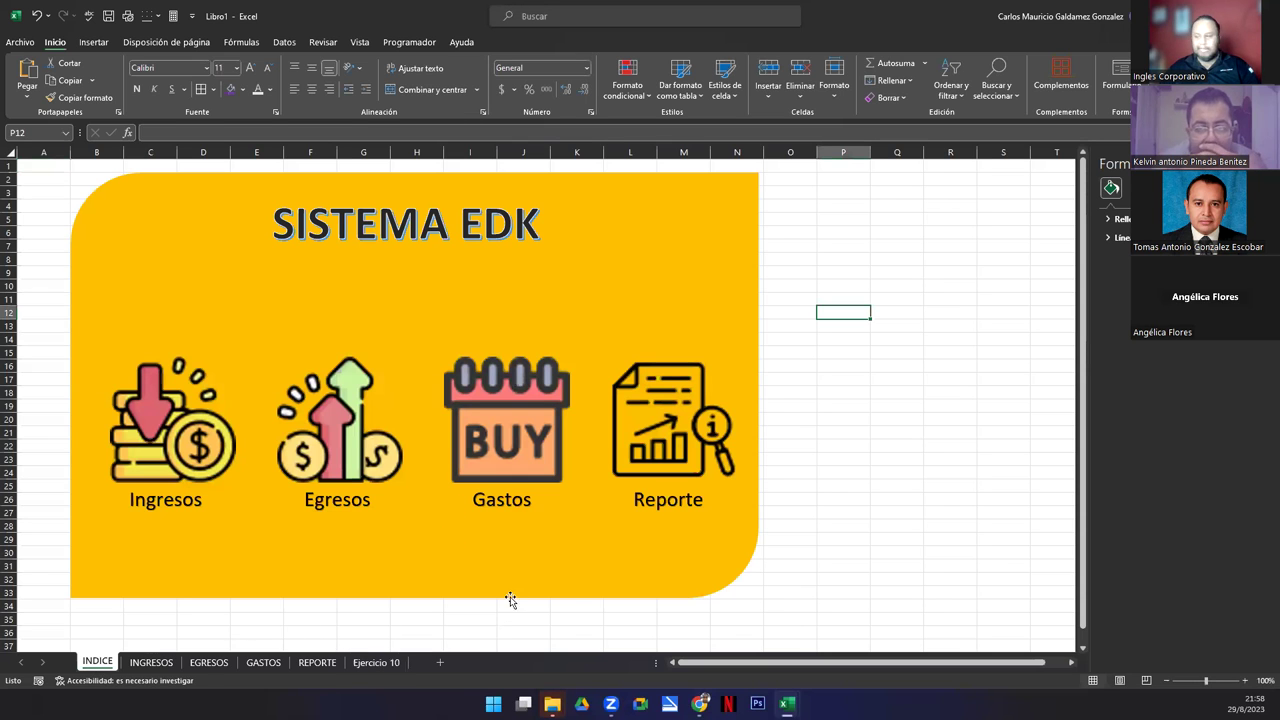
click(839, 489)
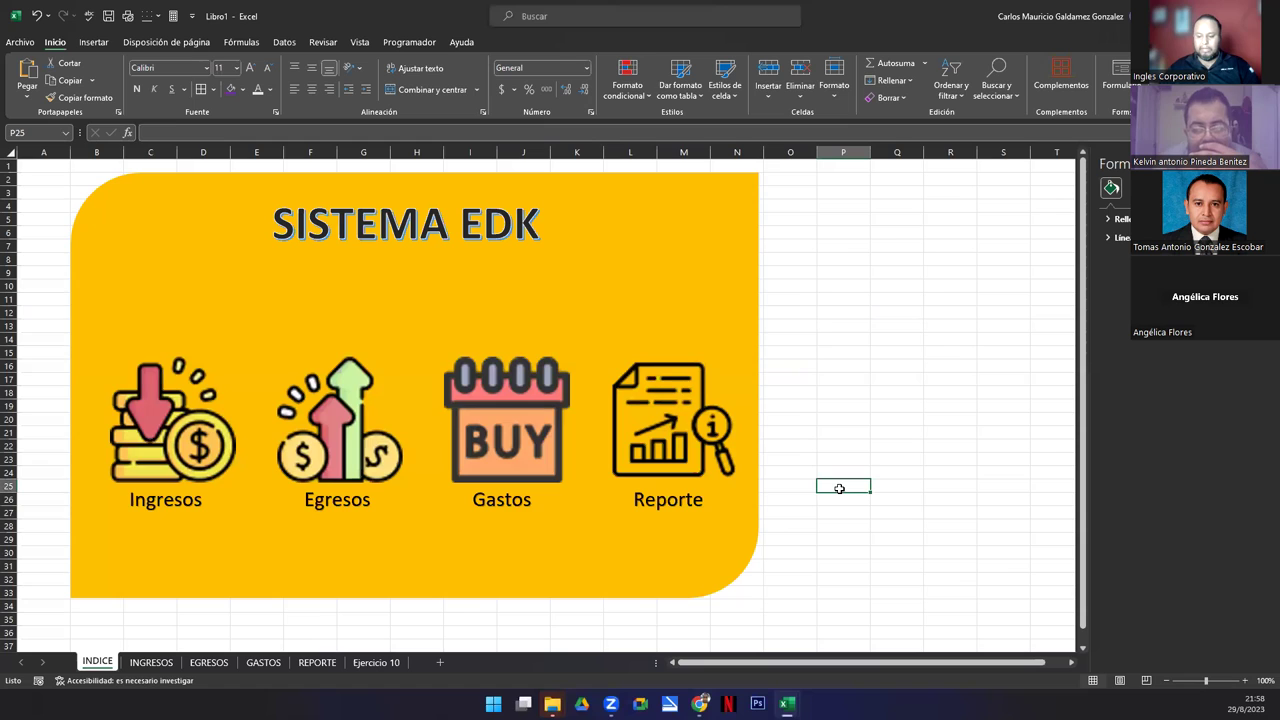
Step: Paste the SISTEMA EDK index screenshot onto Ejercicio 10 and shrink it into the top-left corner
click(397, 663)
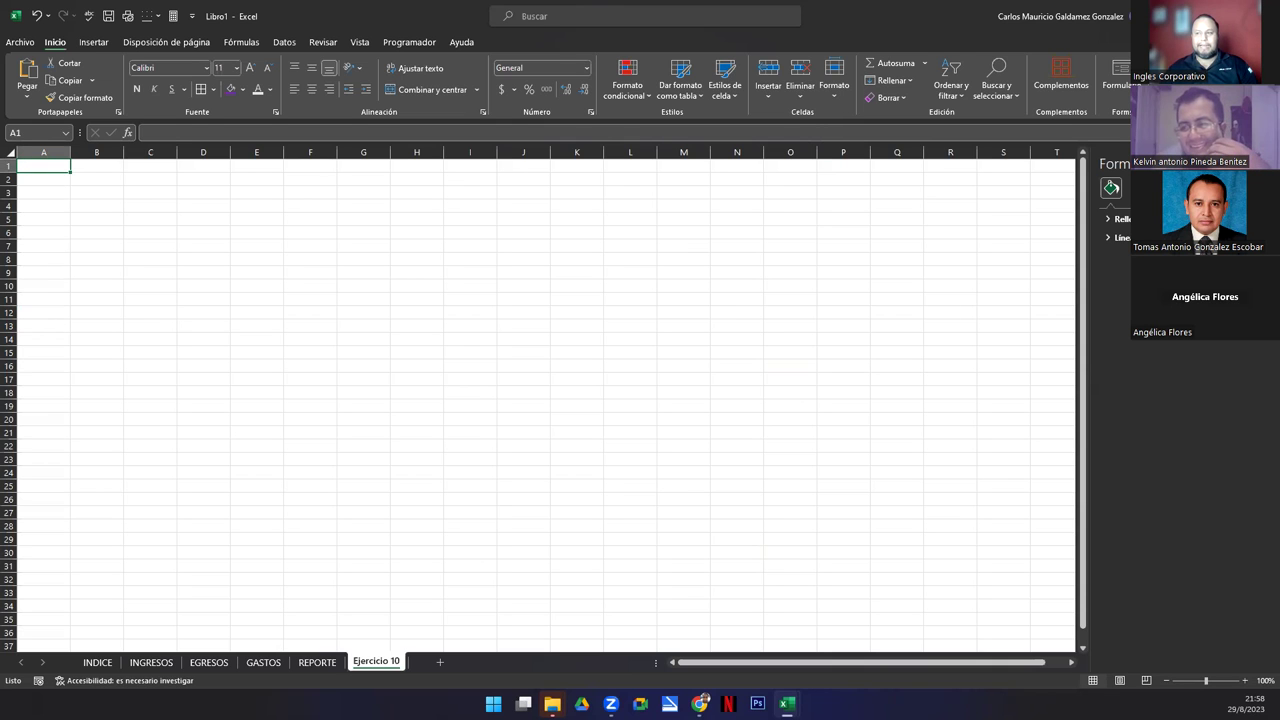
key(ctrl+v)
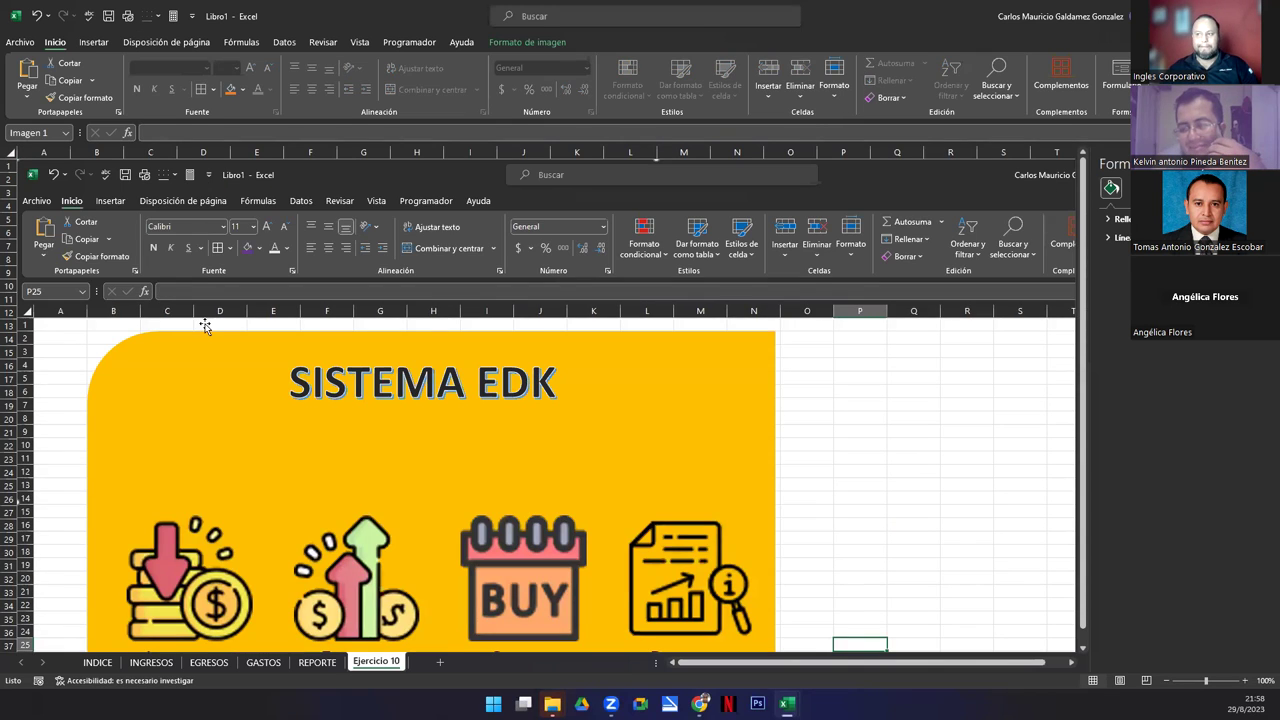
mouse_move(29, 162)
mouse_down()
mouse_move(156, 190)
mouse_move(666, 457)
mouse_up()
drag(704, 518, 72, 227)
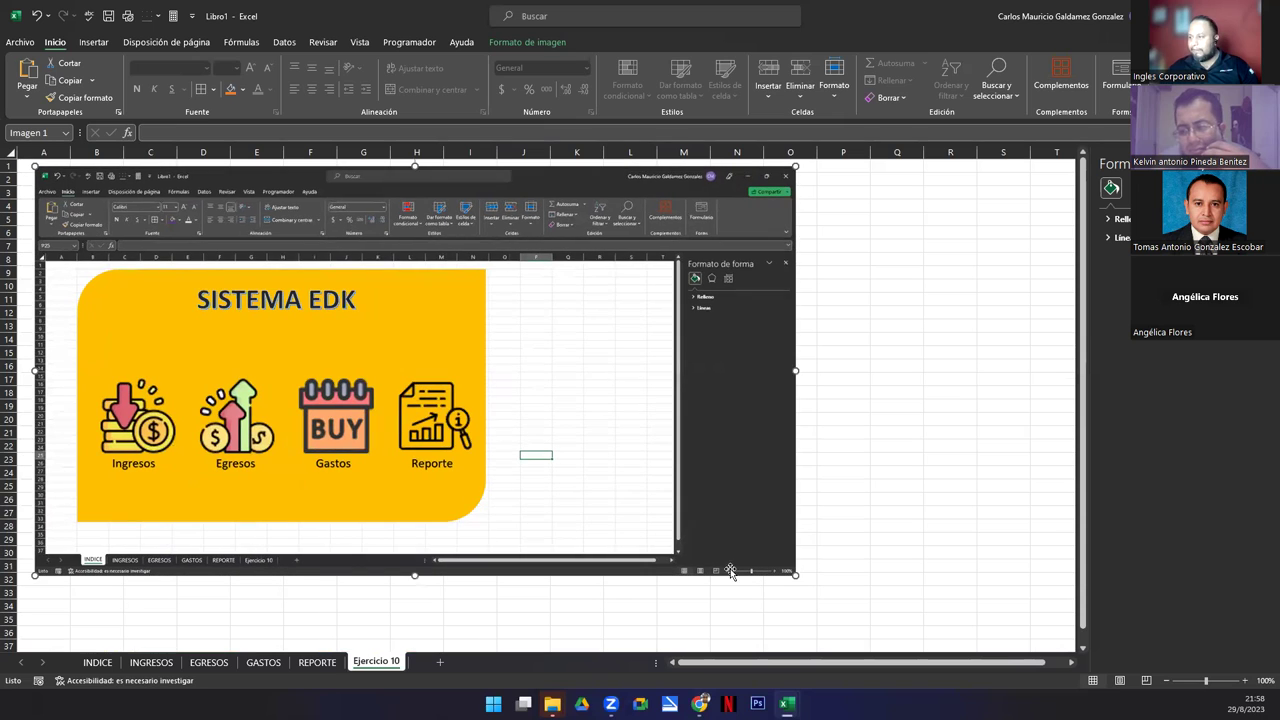
drag(795, 575, 722, 536)
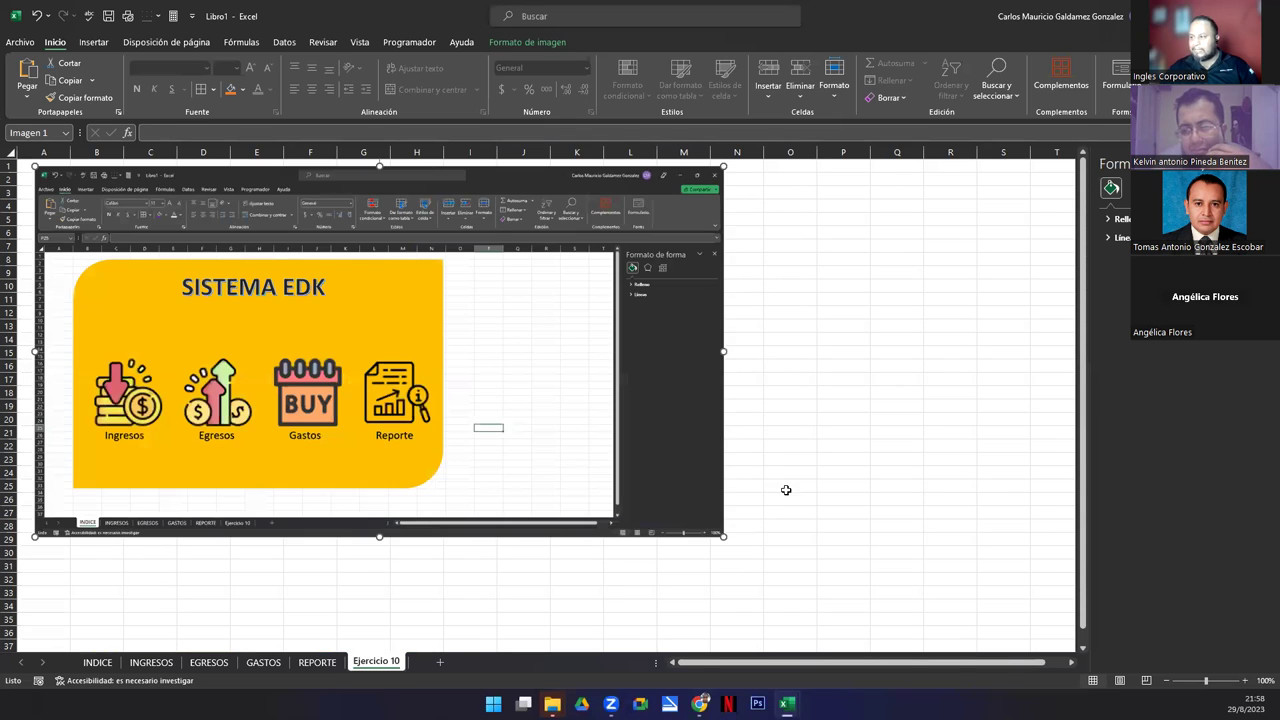
click(788, 488)
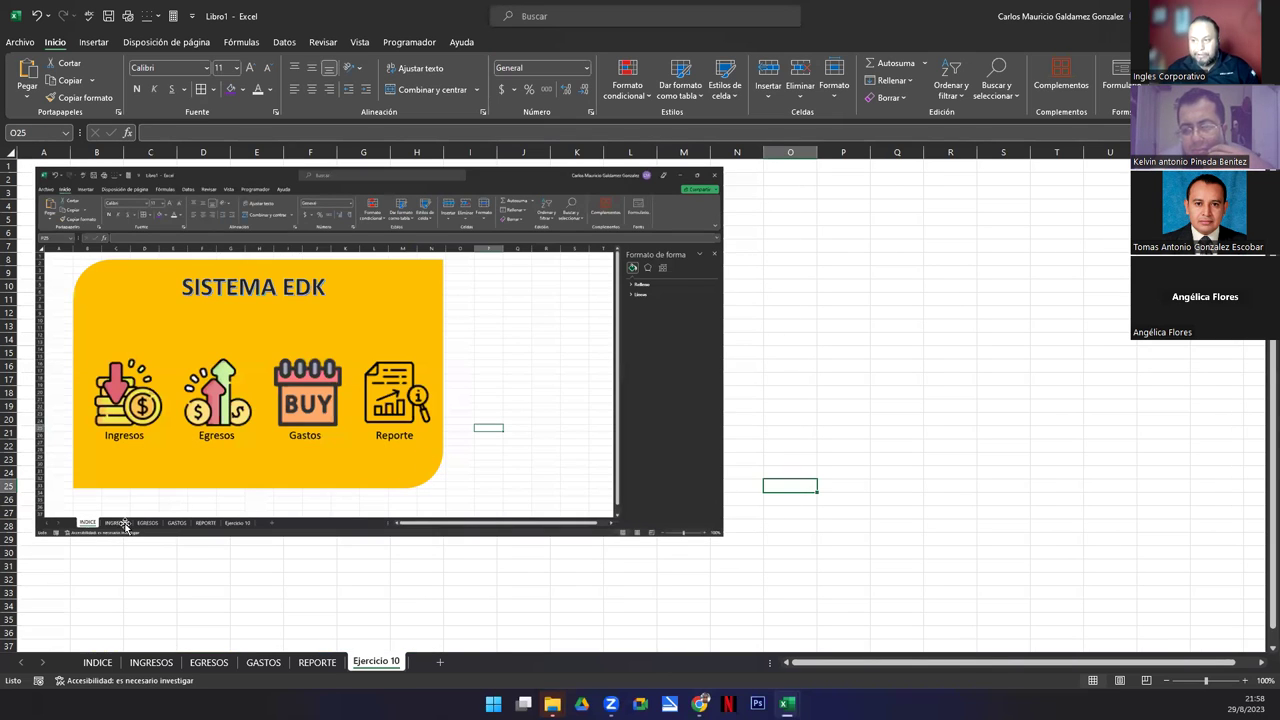
Step: Visit the INGRESOS sheet, select cell L17, and return to Ejercicio 10
click(151, 663)
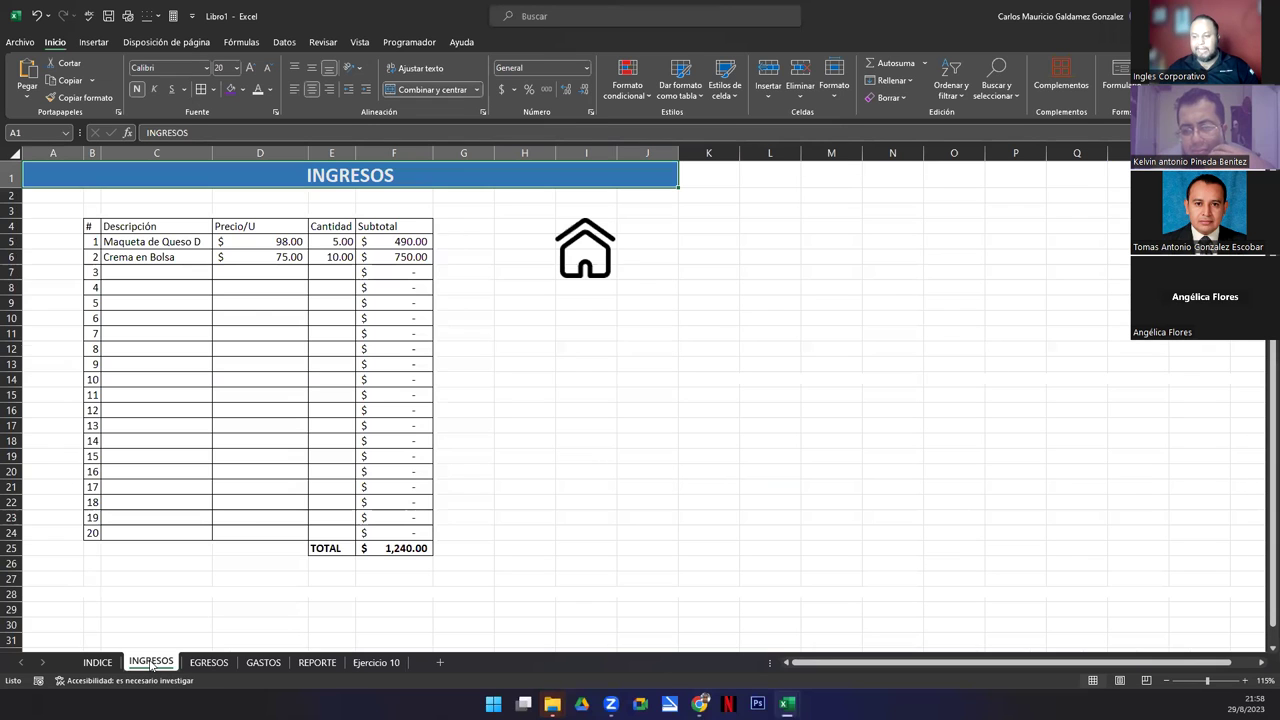
click(757, 422)
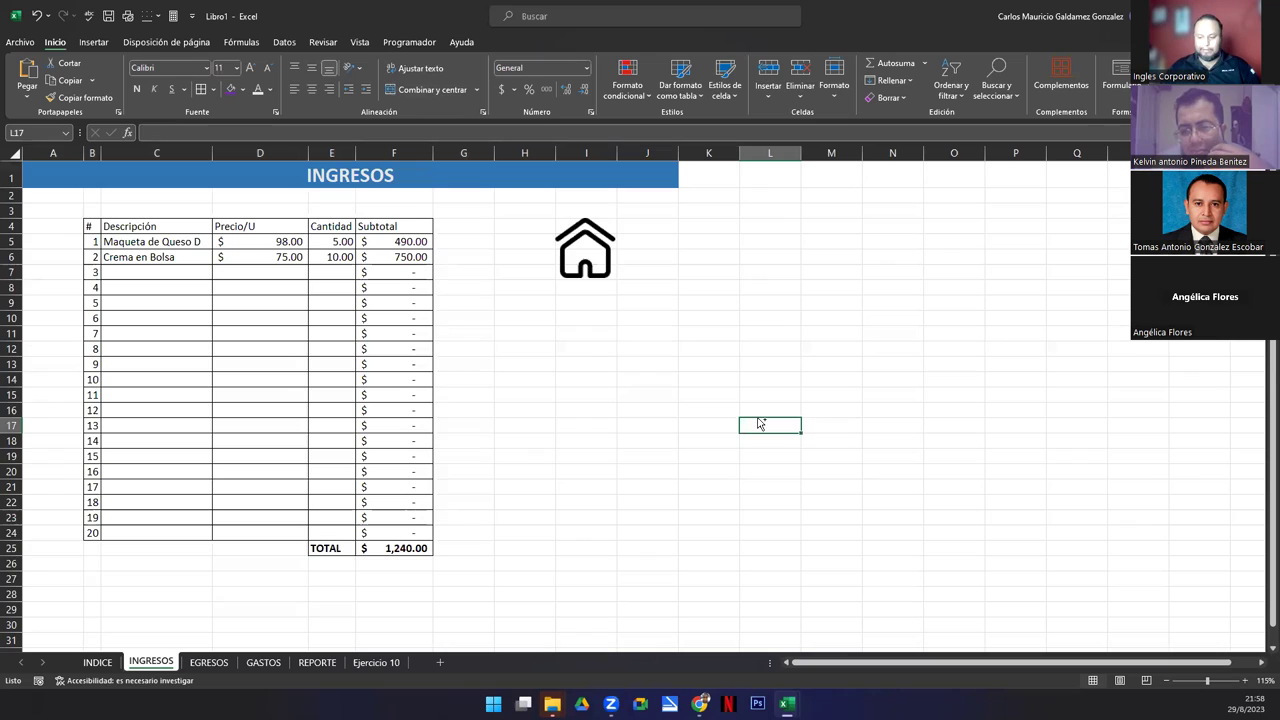
click(375, 663)
Step: Paste the INGRESOS screenshot at cell O3 and move it up to the top row
click(770, 178)
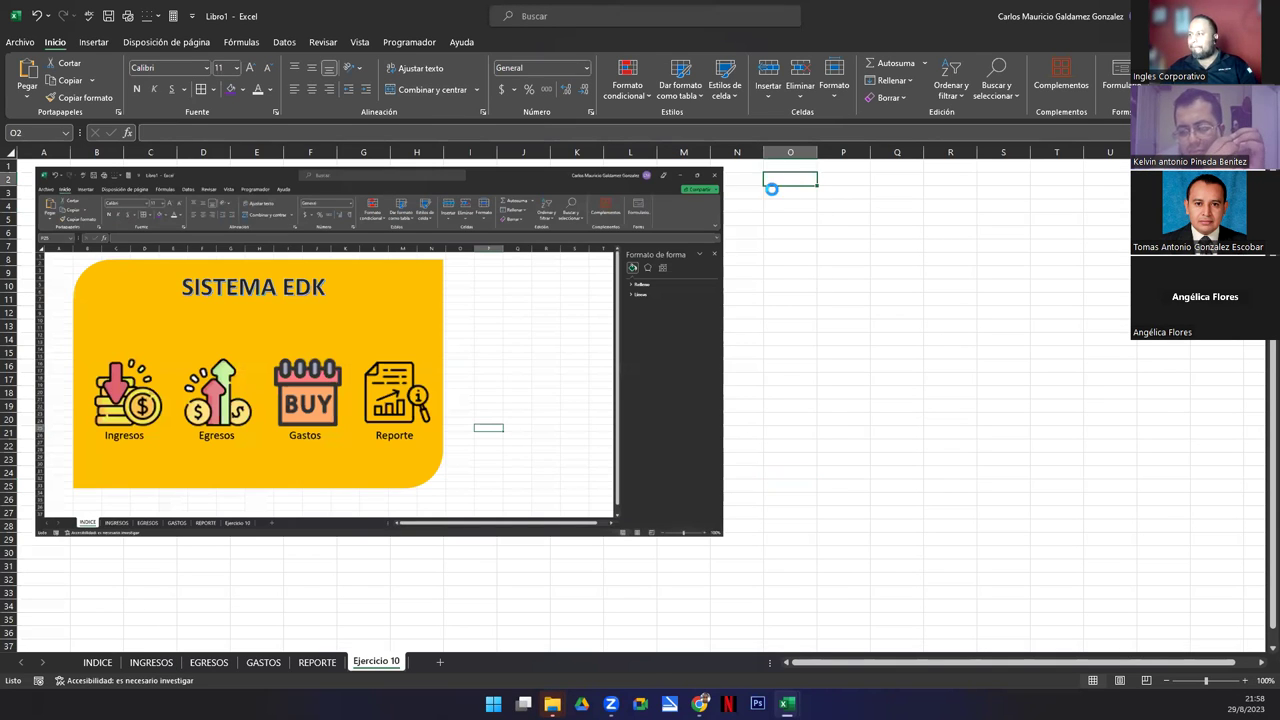
key(ctrl+v)
mouse_move(764, 173)
mouse_down()
mouse_move(252, 184)
mouse_move(823, 418)
mouse_up()
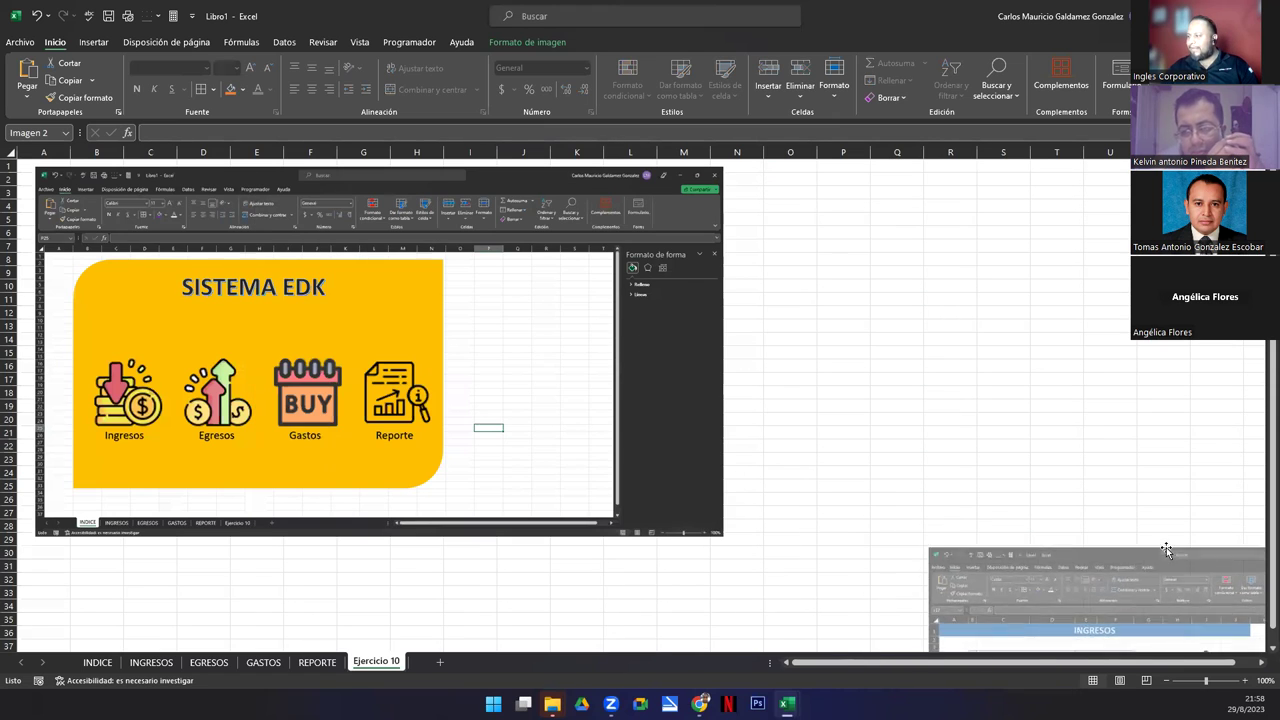
drag(893, 515, 806, 265)
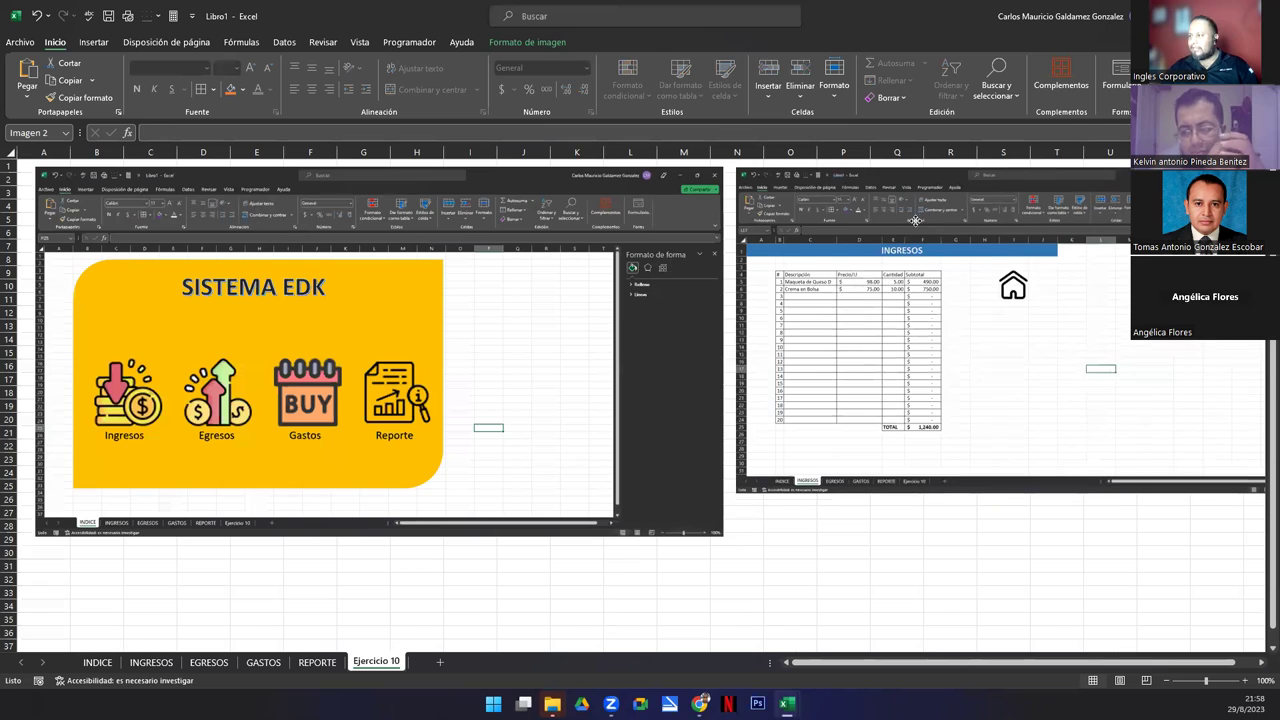
Step: Shrink the SISTEMA EDK screenshot and size the INGRESOS screenshot to match beside it
click(663, 388)
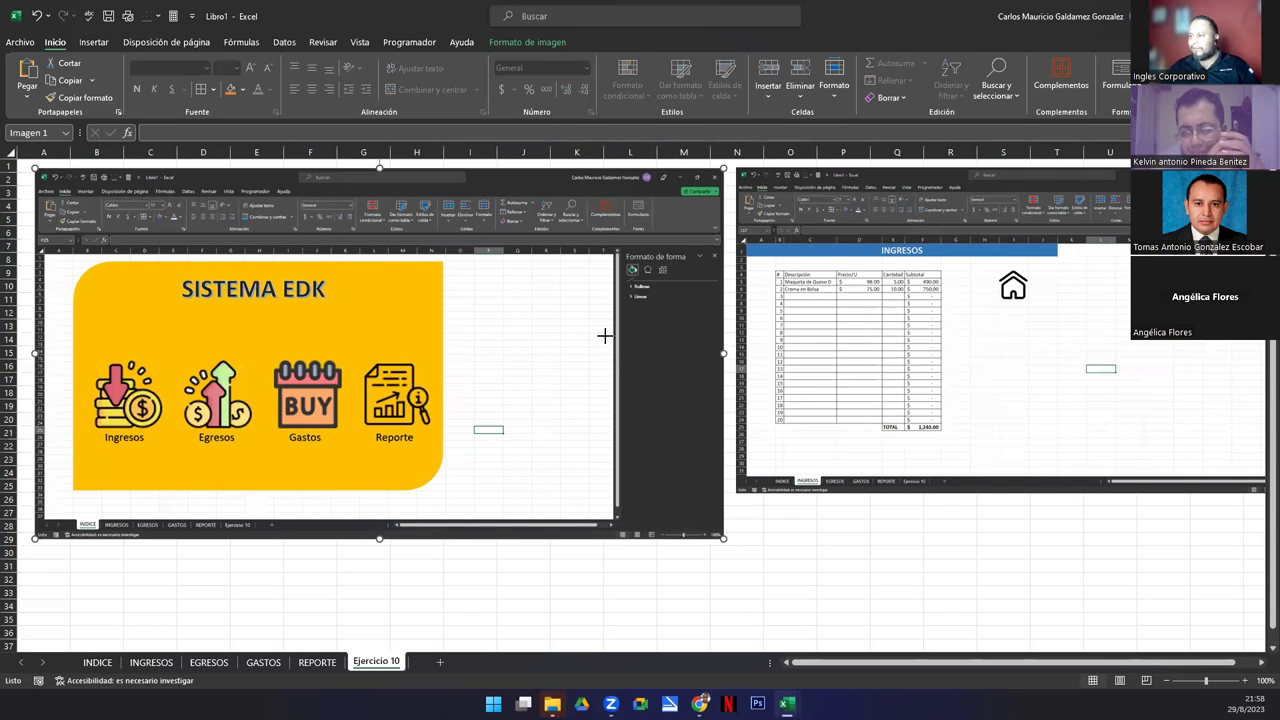
drag(604, 336, 516, 354)
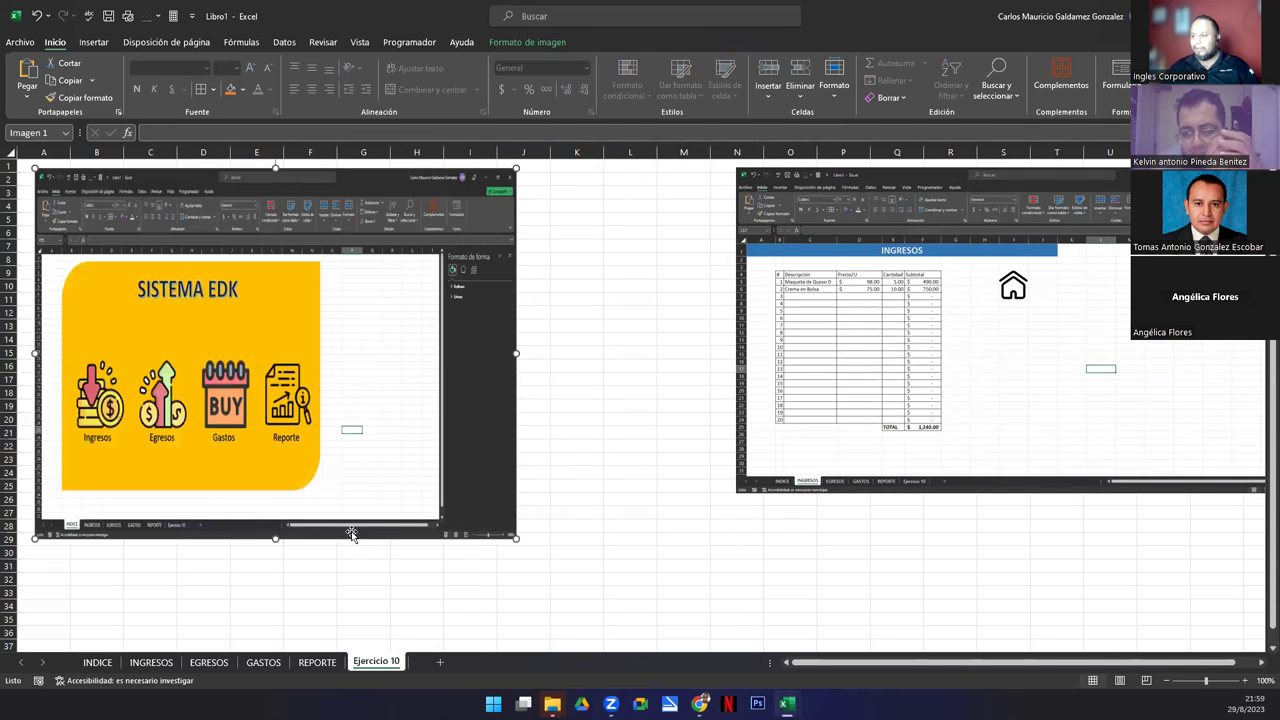
drag(278, 474, 276, 416)
drag(813, 326, 635, 332)
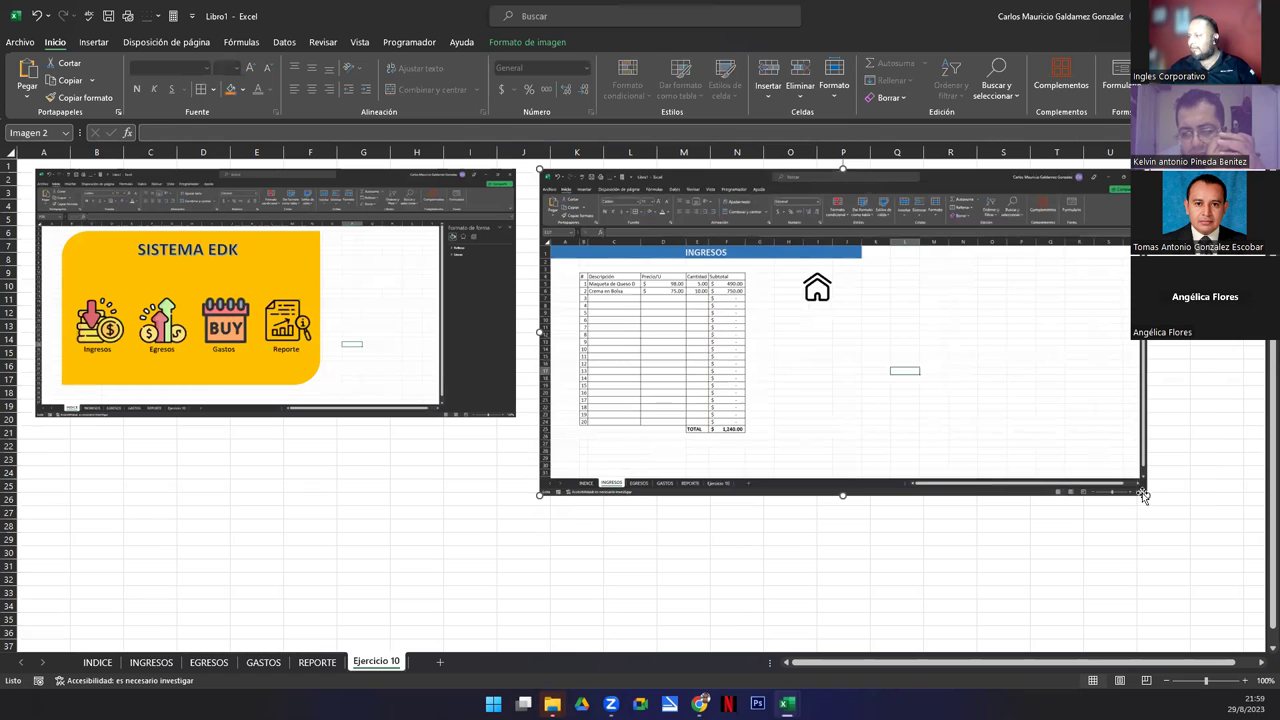
drag(1143, 495, 1002, 406)
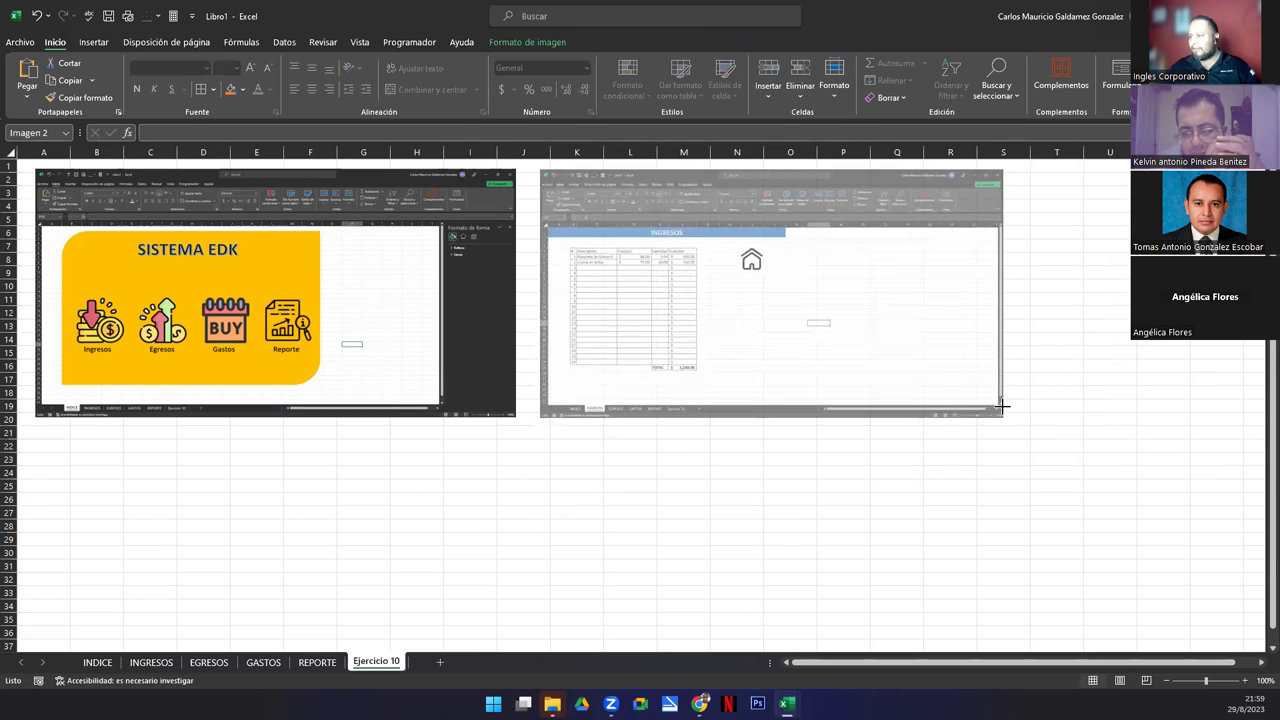
Step: Visit the EGRESOS sheet, then return to Ejercicio 10
click(211, 662)
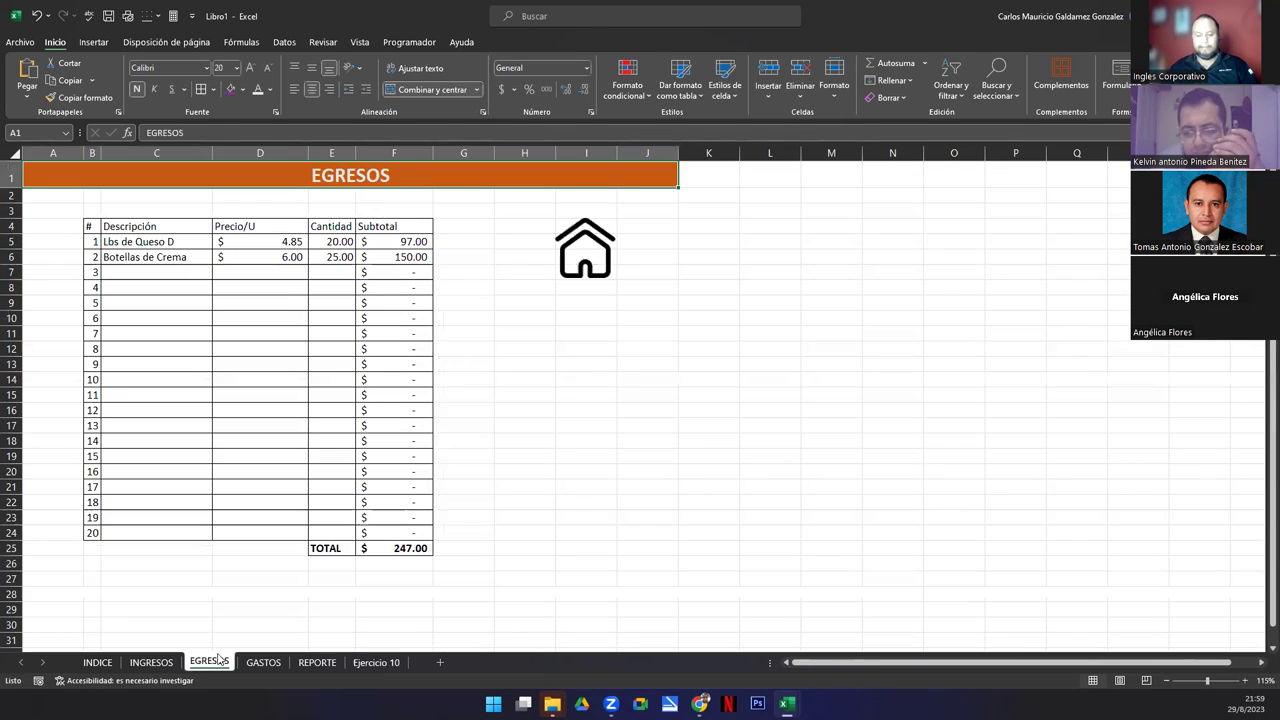
click(650, 502)
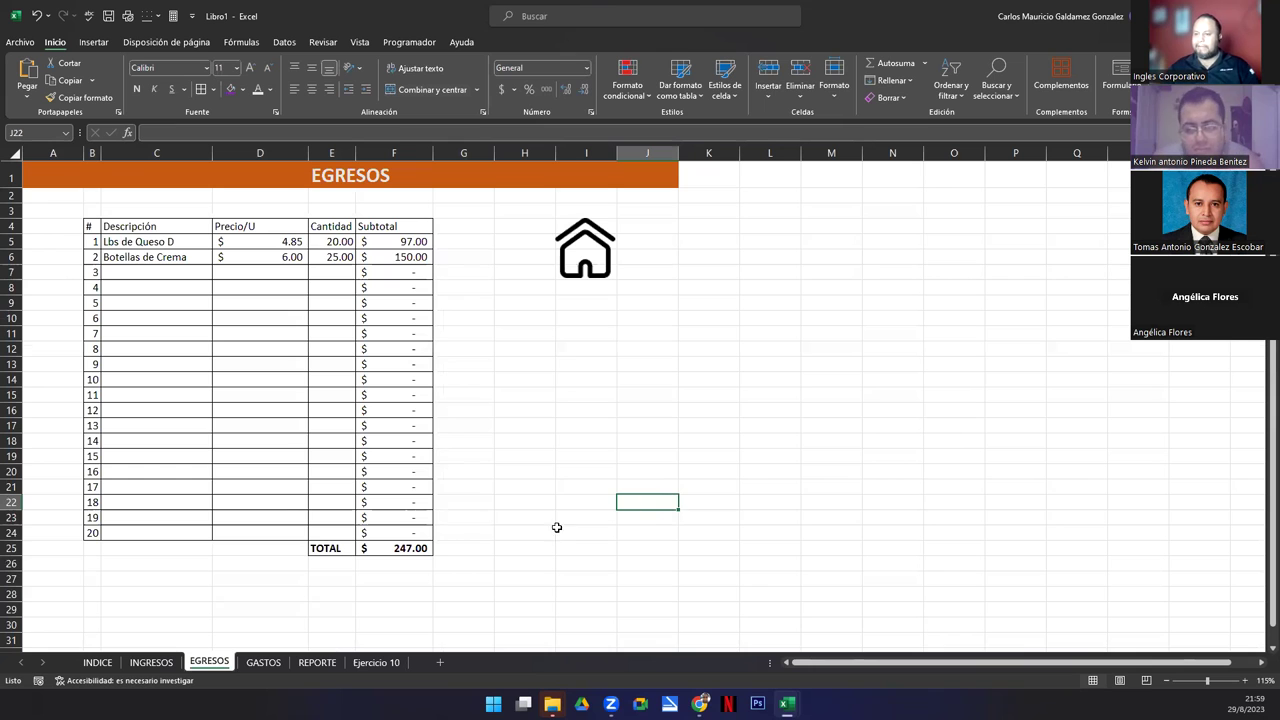
click(376, 661)
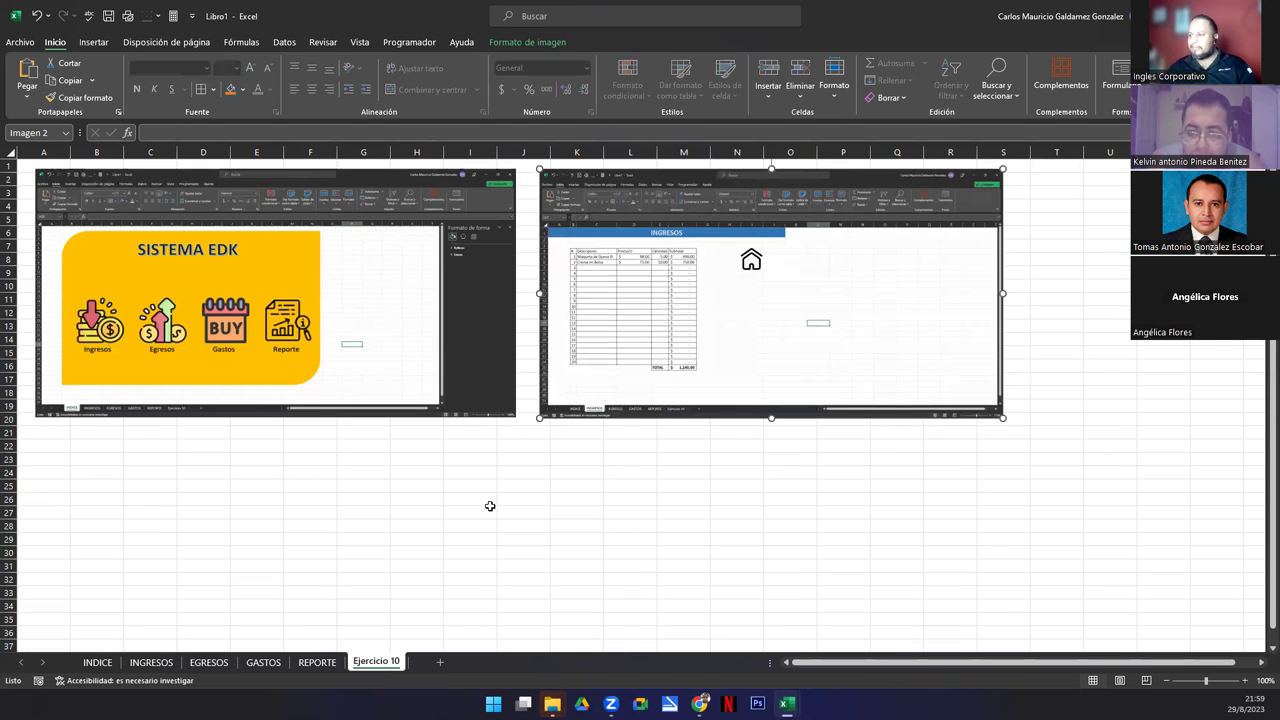
Step: Paste the EGRESOS screenshot and shrink it below the SISTEMA EDK screenshot
key(ctrl+v)
drag(655, 243, 1162, 516)
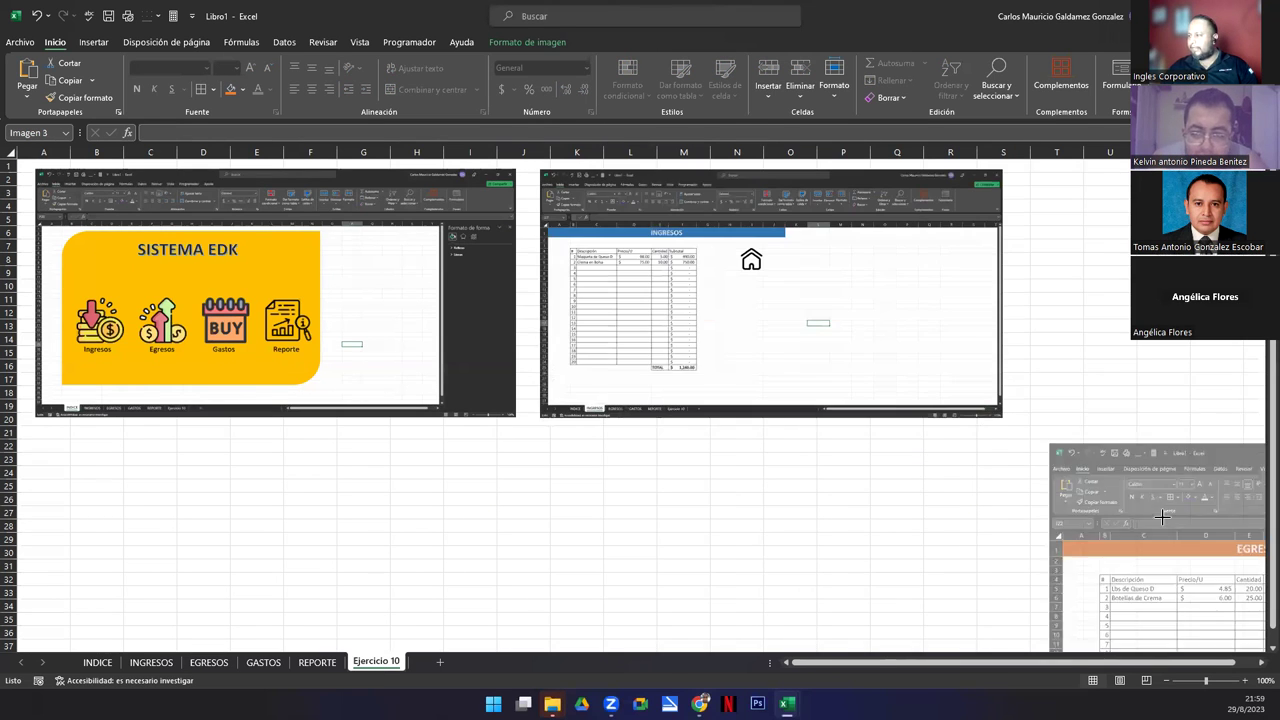
mouse_move(1056, 458)
mouse_down()
mouse_move(255, 287)
mouse_move(477, 400)
mouse_up()
mouse_move(627, 424)
mouse_down()
mouse_move(1020, 336)
mouse_move(621, 492)
mouse_move(61, 526)
mouse_up()
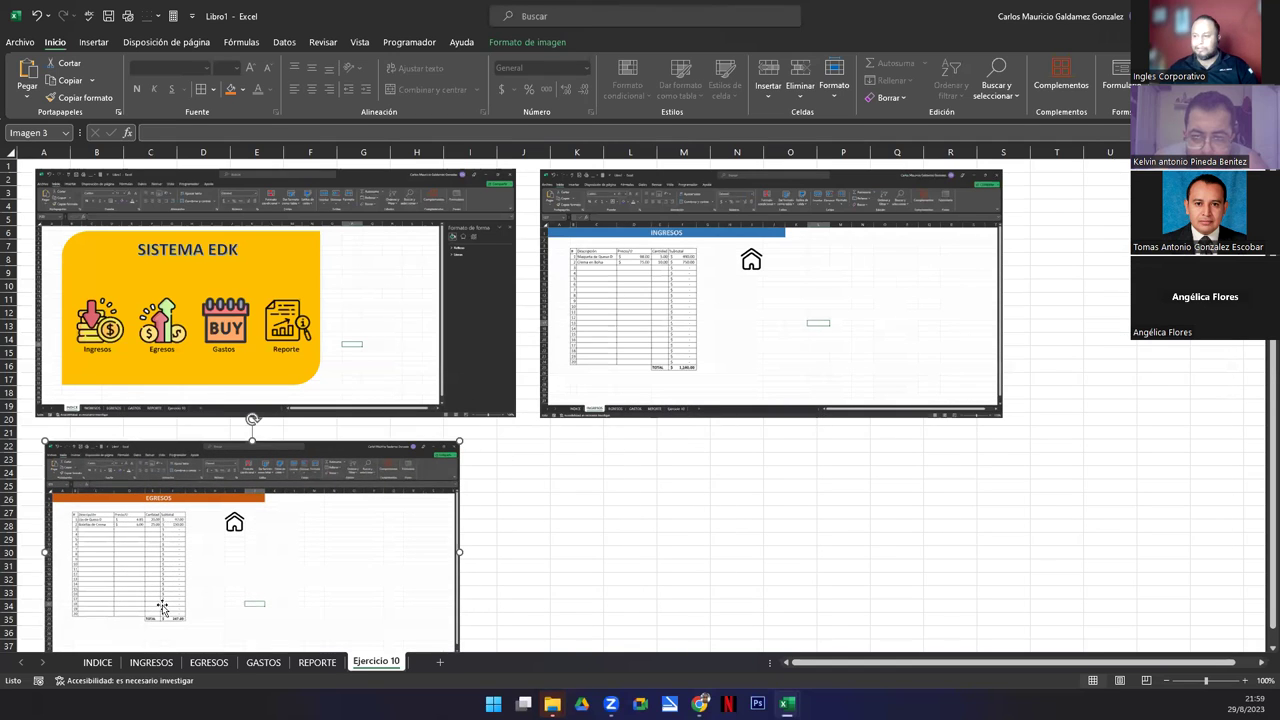
Step: Visit GASTOS, then paste its screenshot into Ejercicio 10
click(262, 664)
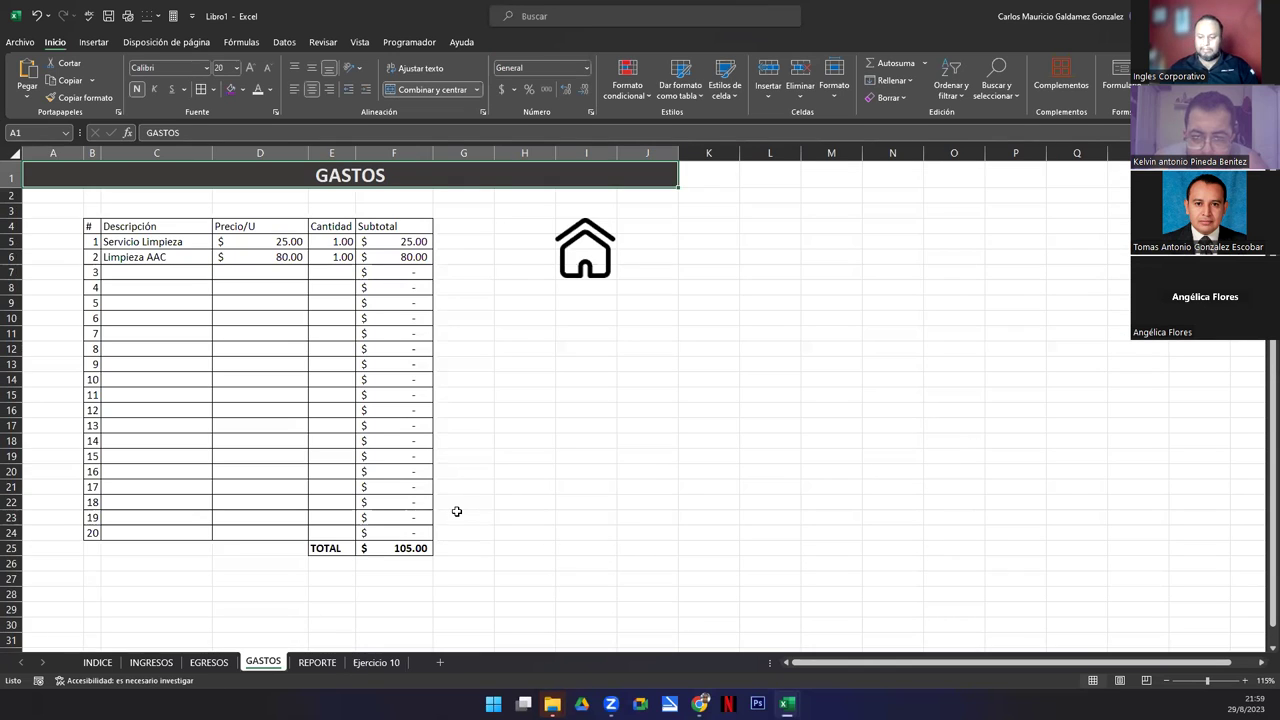
click(385, 660)
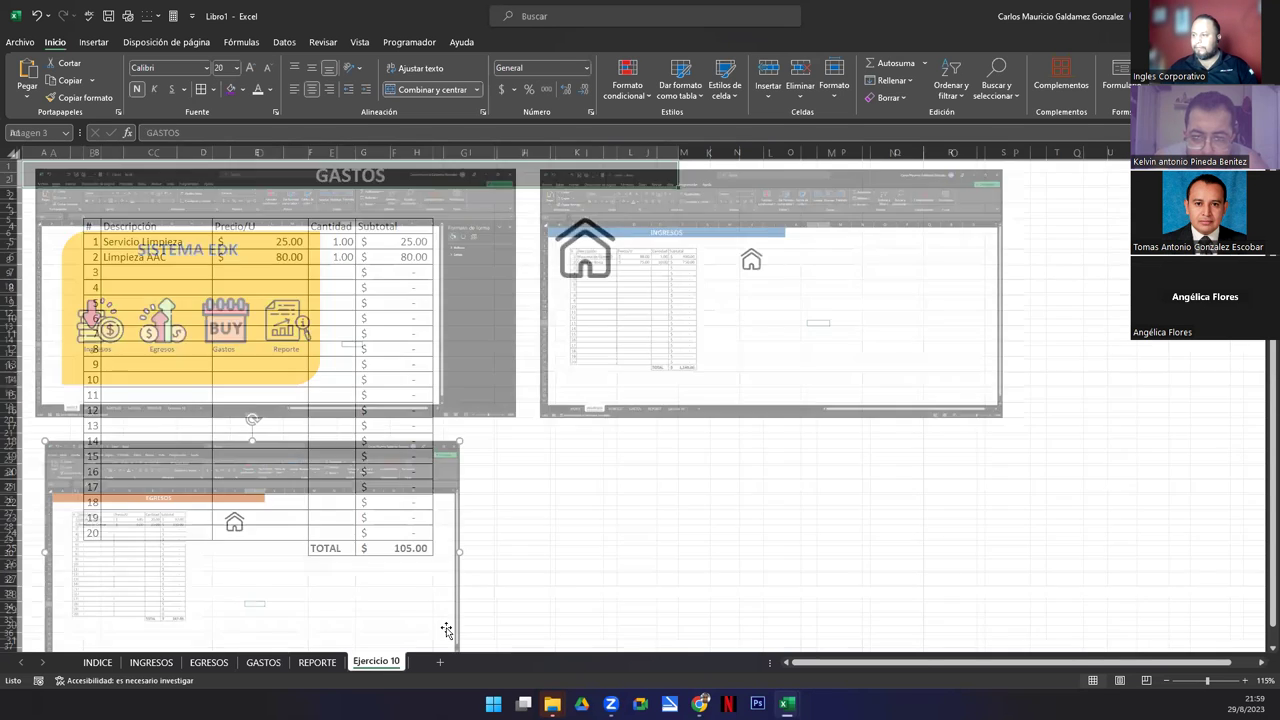
key(ctrl+v)
Step: Visit REPORTE, then paste its screenshot on the right of Ejercicio 10 and move it down-left
click(316, 662)
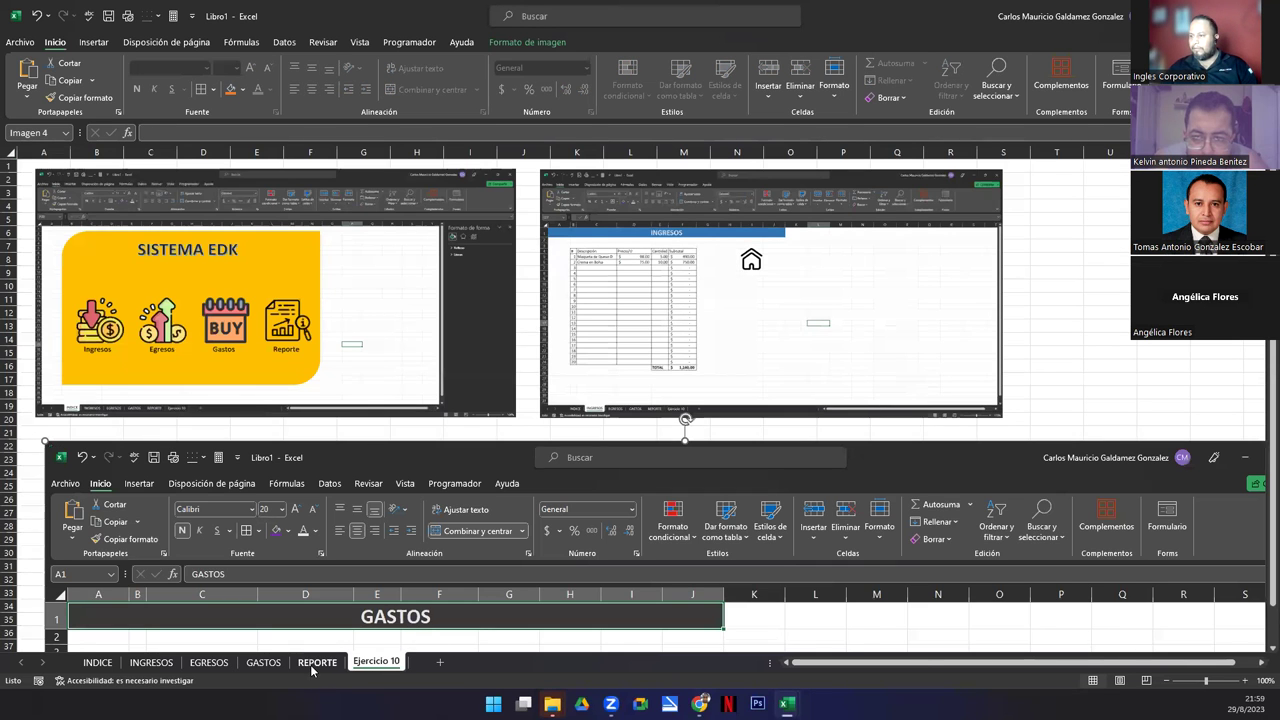
mouse_move(364, 462)
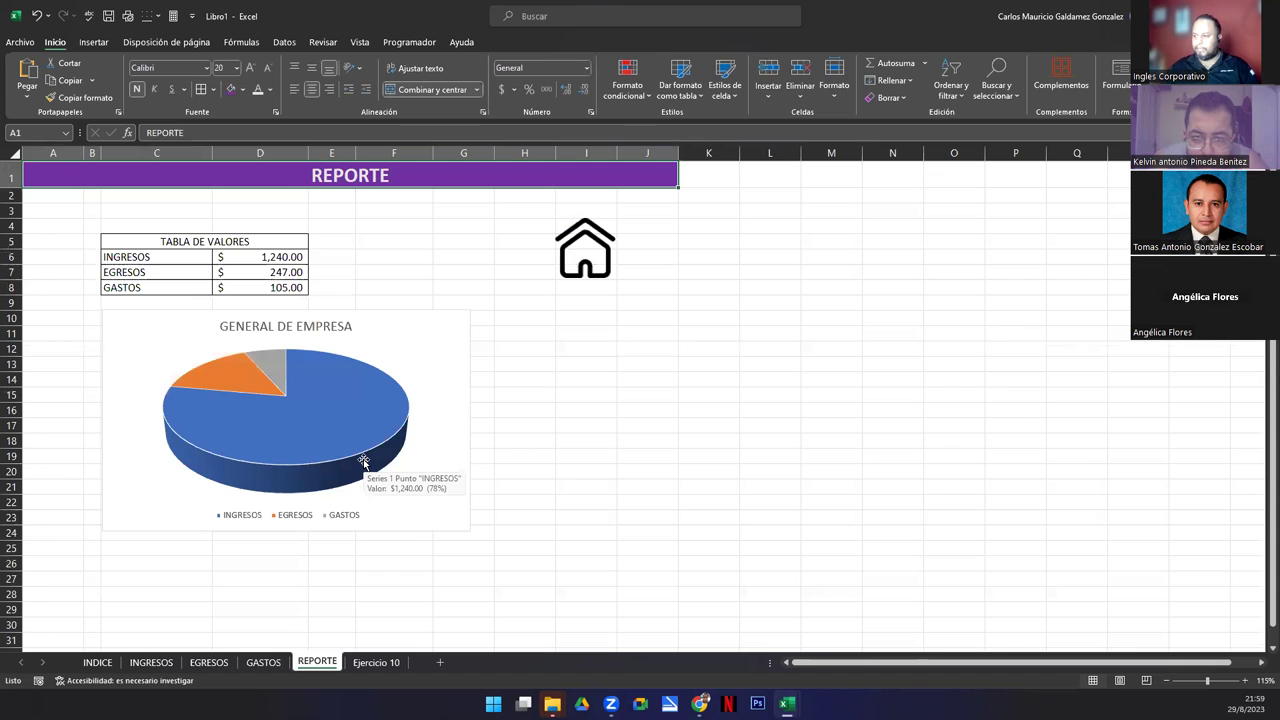
click(710, 512)
click(1078, 347)
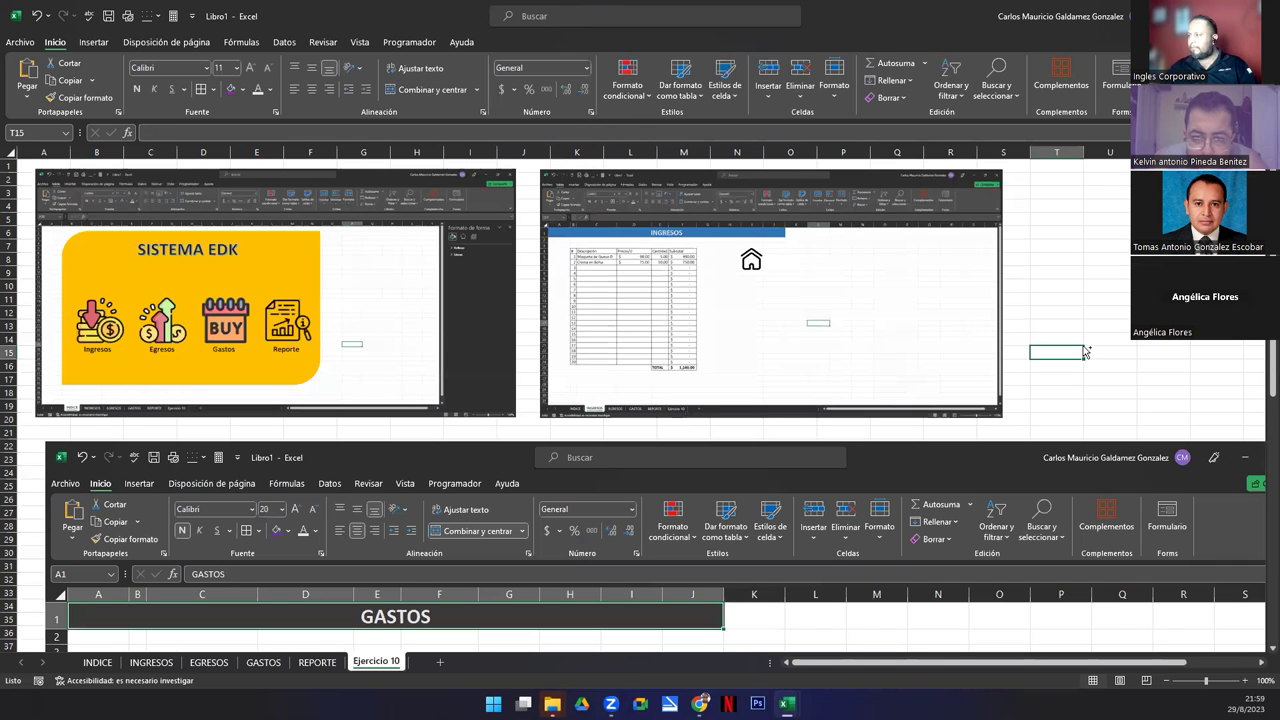
key(ctrl+v)
mouse_move(1077, 386)
mouse_down()
mouse_move(940, 517)
mouse_move(992, 555)
mouse_up()
Step: Shrink the GASTOS screenshot and place the REPORTE screenshot in the lower middle
click(133, 513)
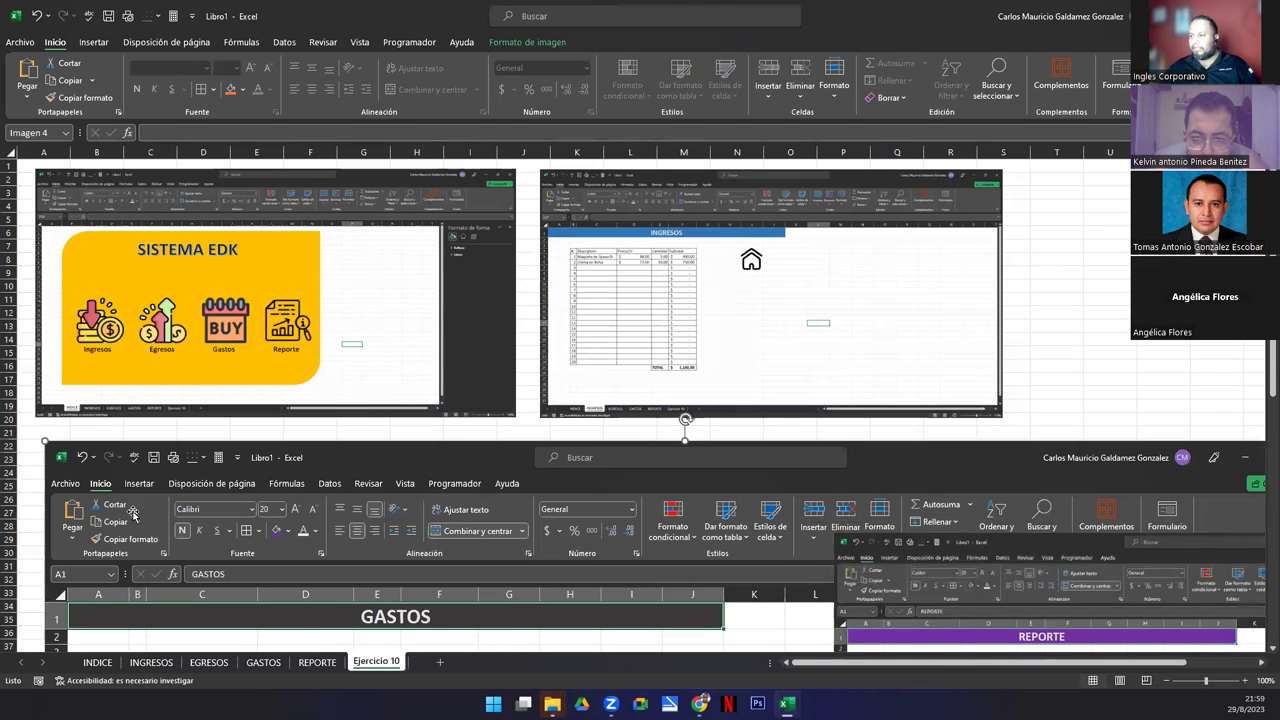
drag(45, 438, 549, 300)
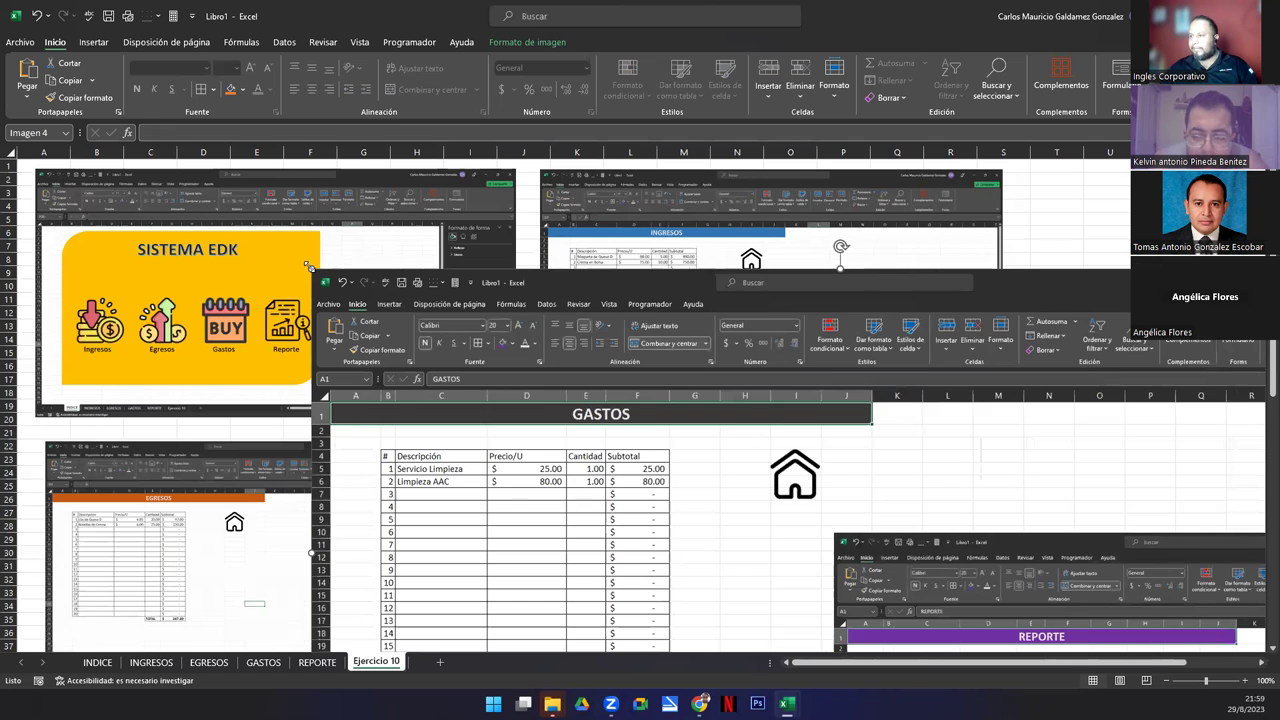
drag(310, 267, 486, 457)
drag(1000, 560, 850, 527)
mouse_move(686, 500)
mouse_down()
mouse_move(395, 226)
mouse_move(581, 352)
mouse_move(654, 545)
mouse_up()
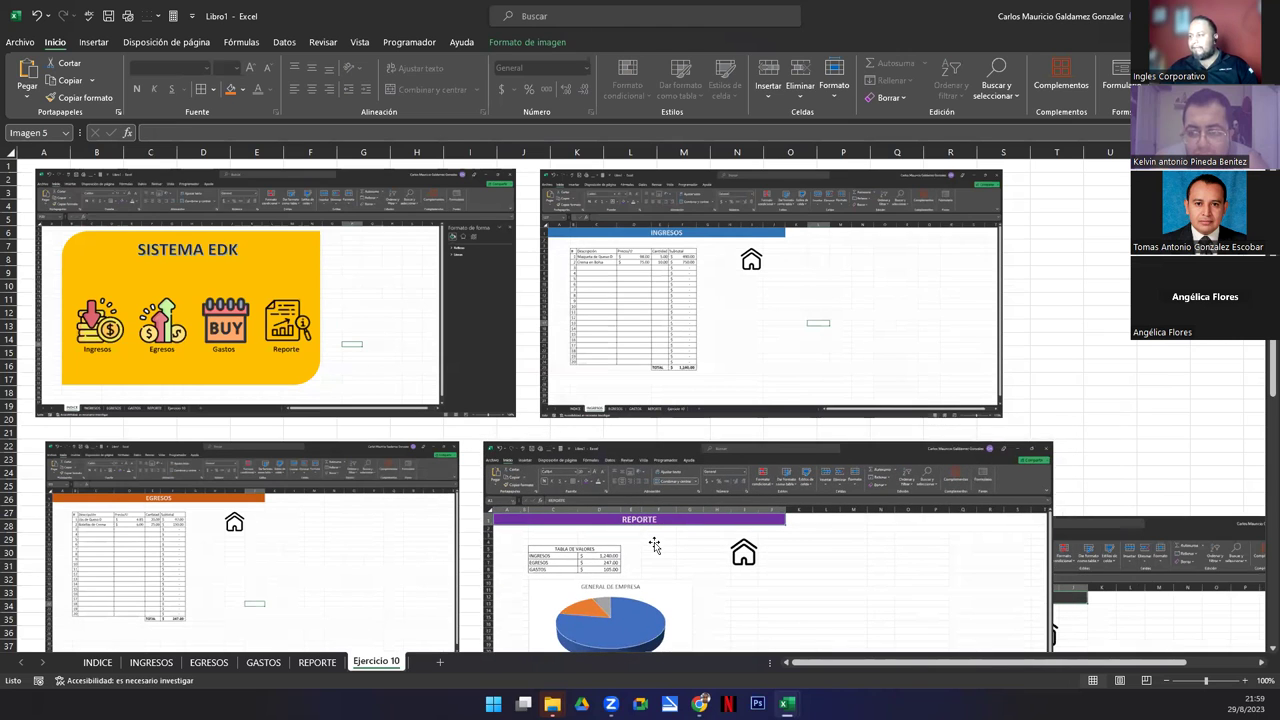
Step: Move the GASTOS screenshot to the right edge and make REPORTE slightly smaller
mouse_move(1129, 574)
mouse_down()
mouse_move(561, 258)
mouse_move(871, 304)
mouse_up()
drag(994, 372, 1174, 371)
click(1050, 460)
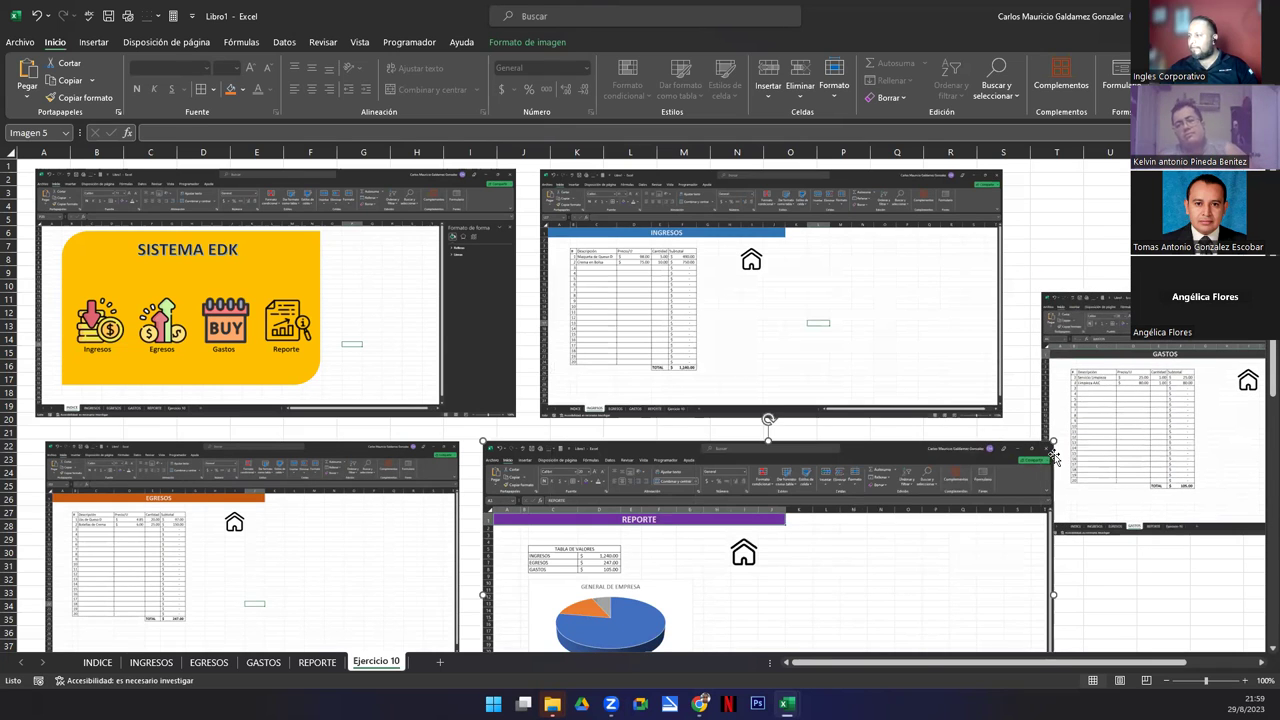
drag(1052, 441, 990, 475)
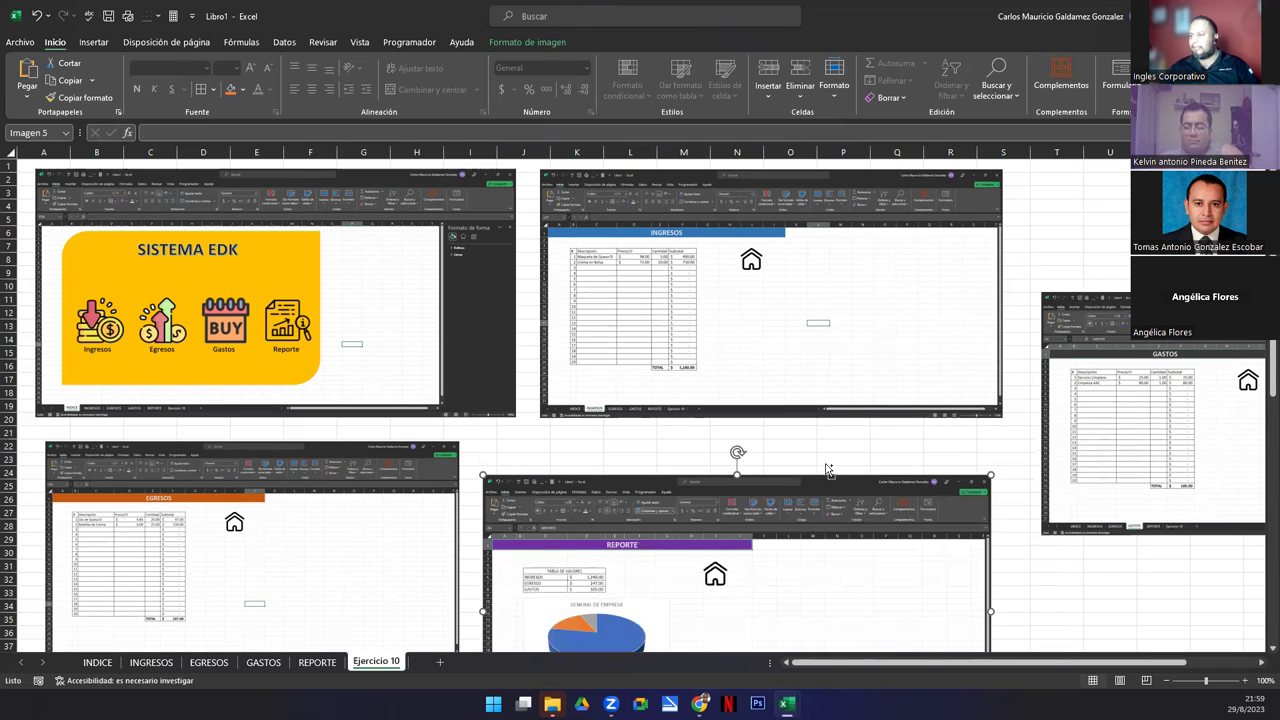
ctrl+scroll(826, 468, down, 2)
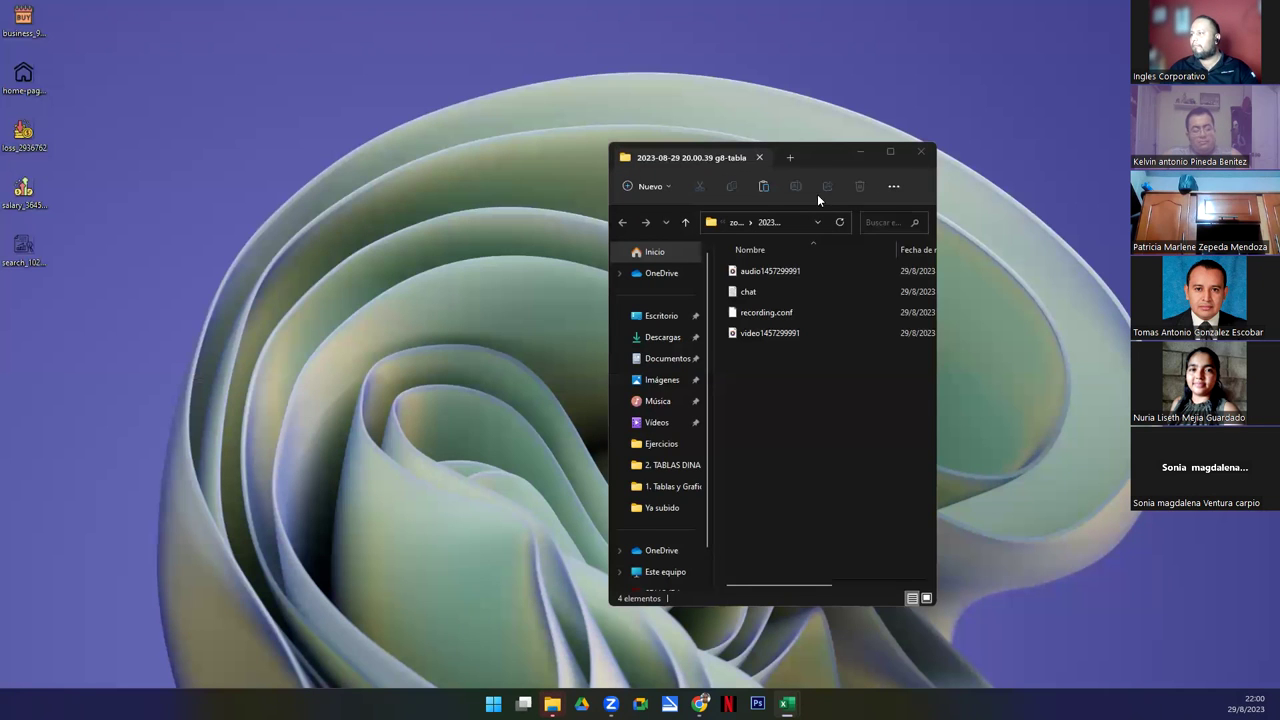
Step: Minimize the recordings folder window in File Explorer
click(856, 151)
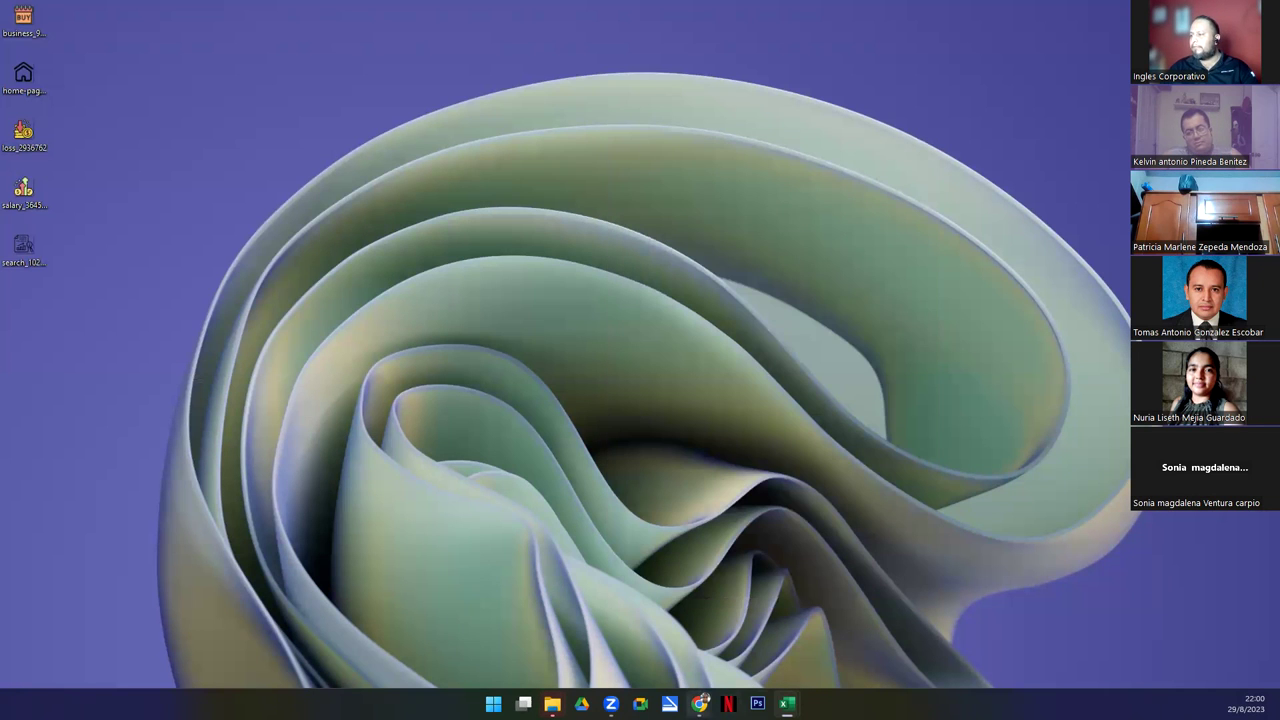
Step: Bring up the Chrome new tab and switch to the Sesión10_I presentation
mouse_move(699, 703)
click(746, 651)
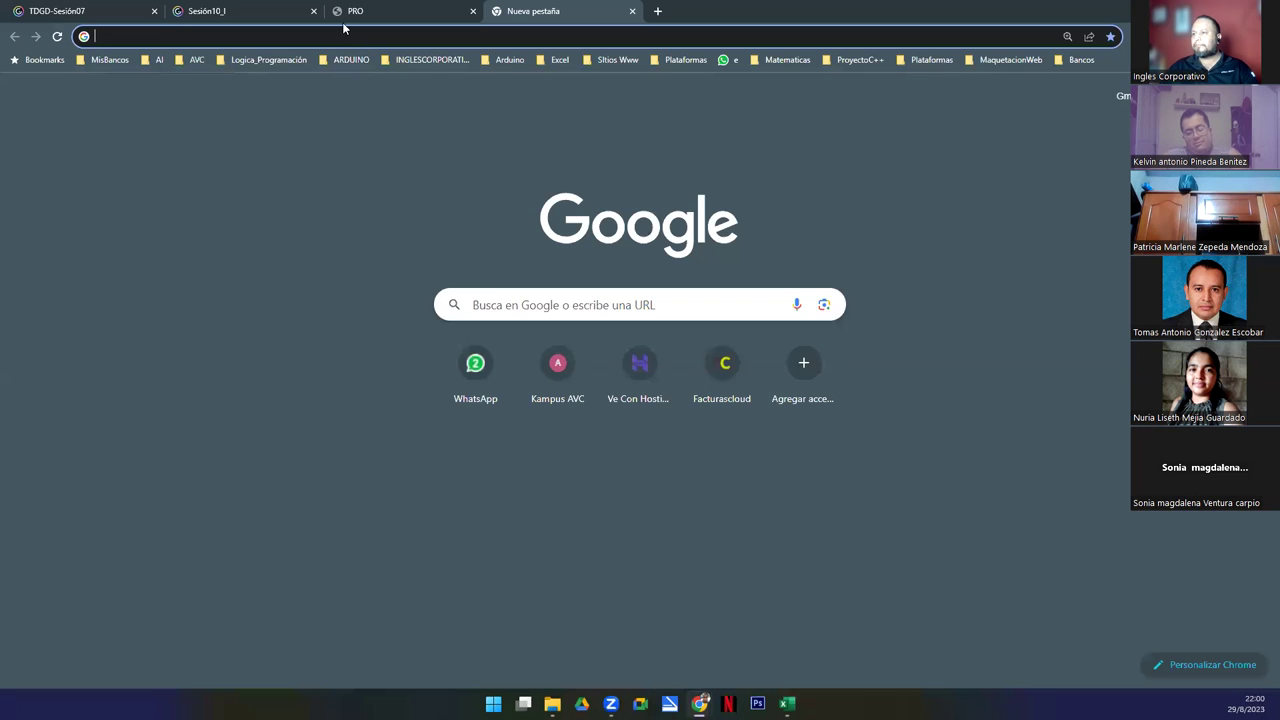
click(250, 11)
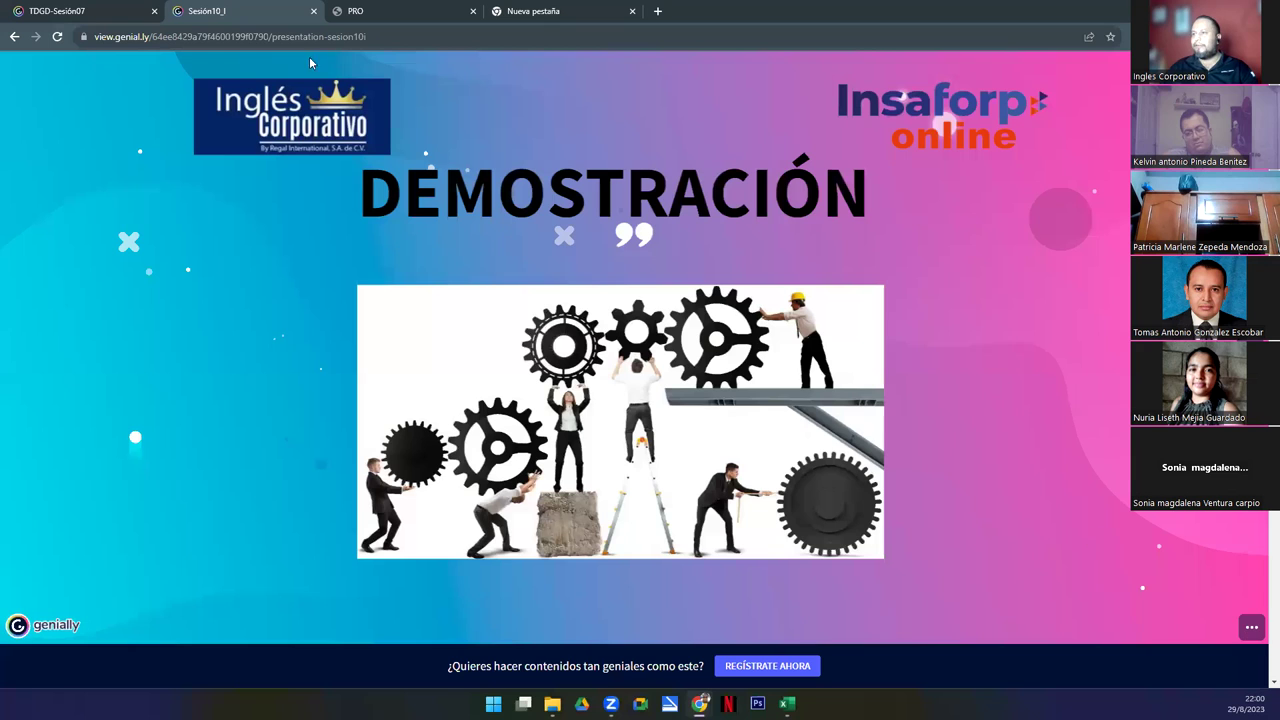
Step: Play the presentation full screen and advance past CONSULTAS to the MUCHAS GRACIAS slide
click(1251, 628)
click(1226, 633)
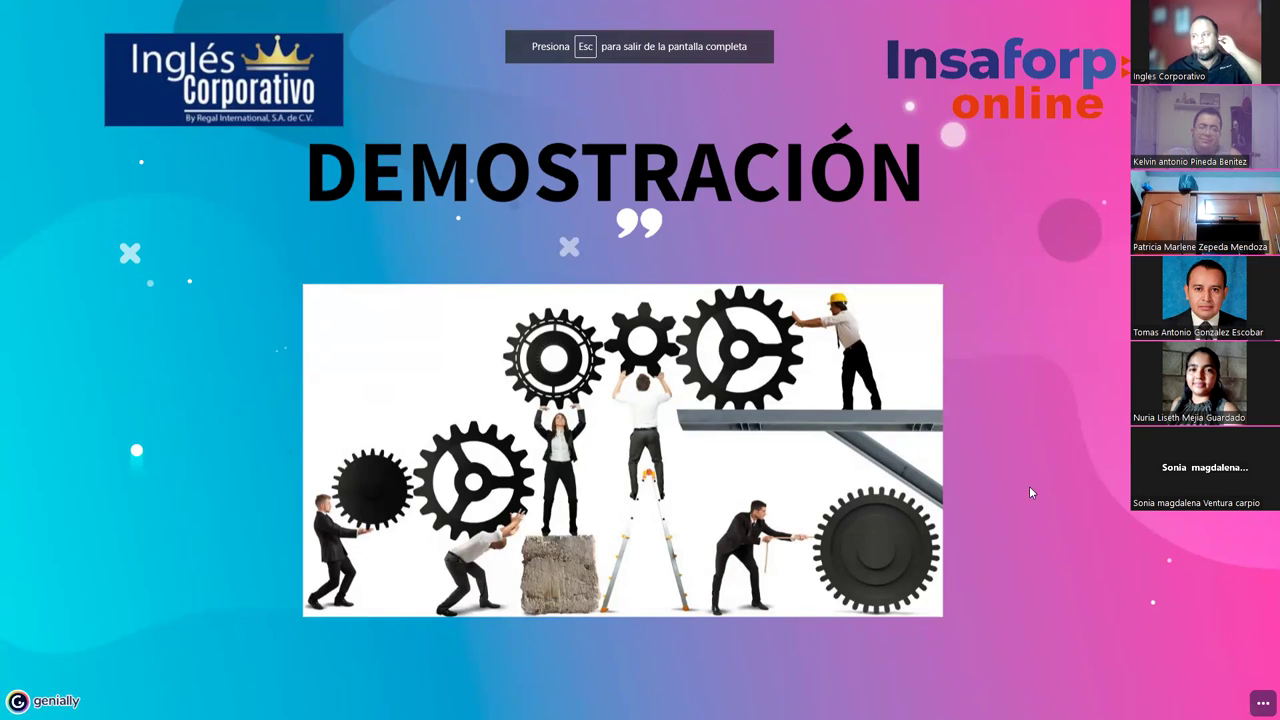
key(Right)
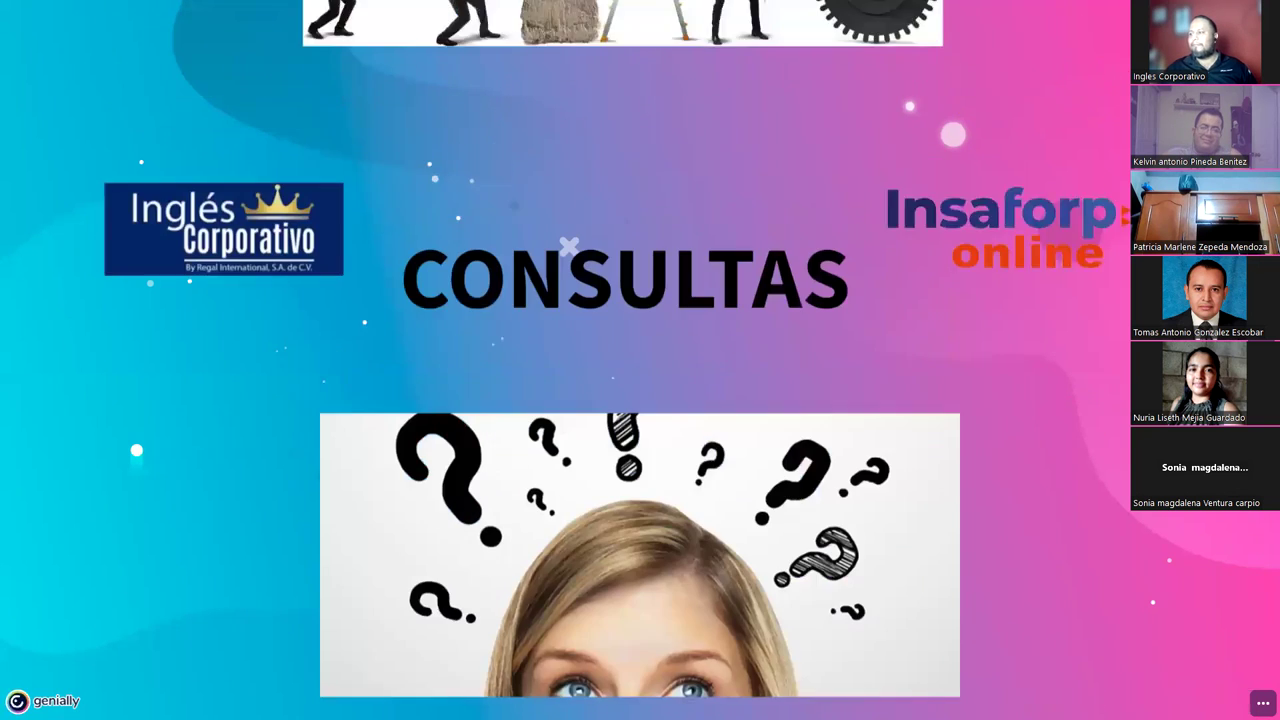
key(Right)
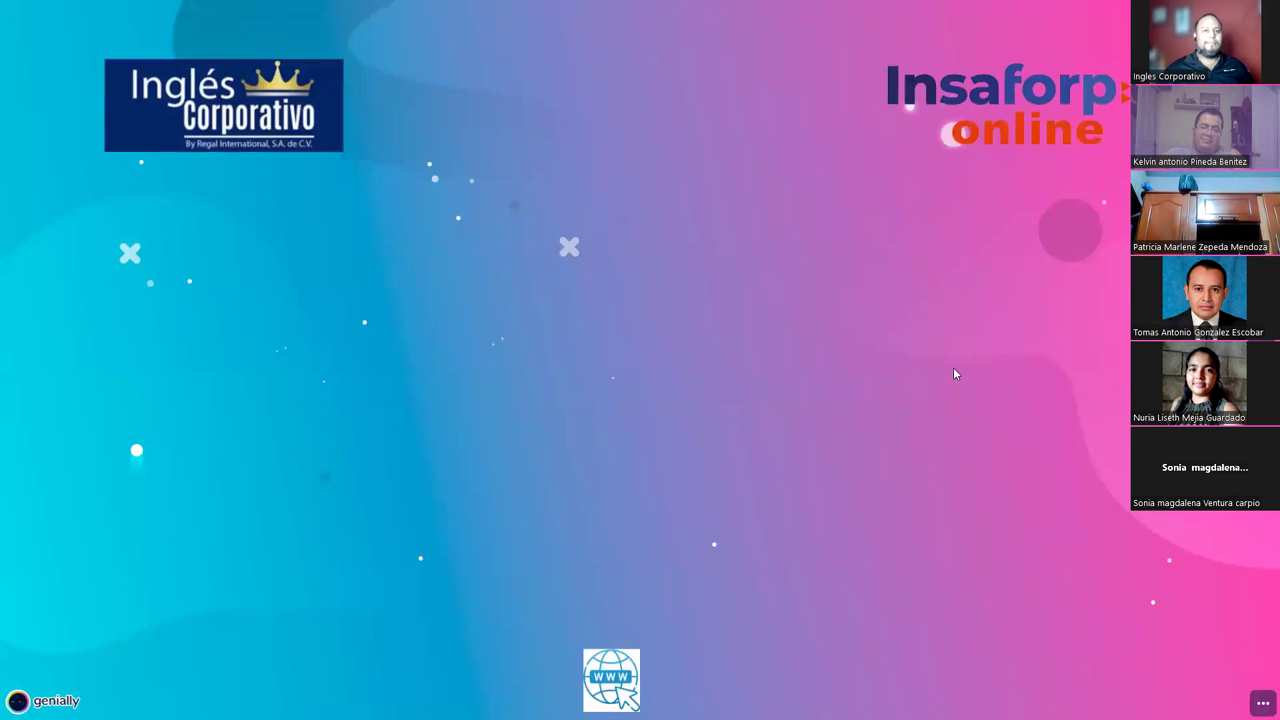